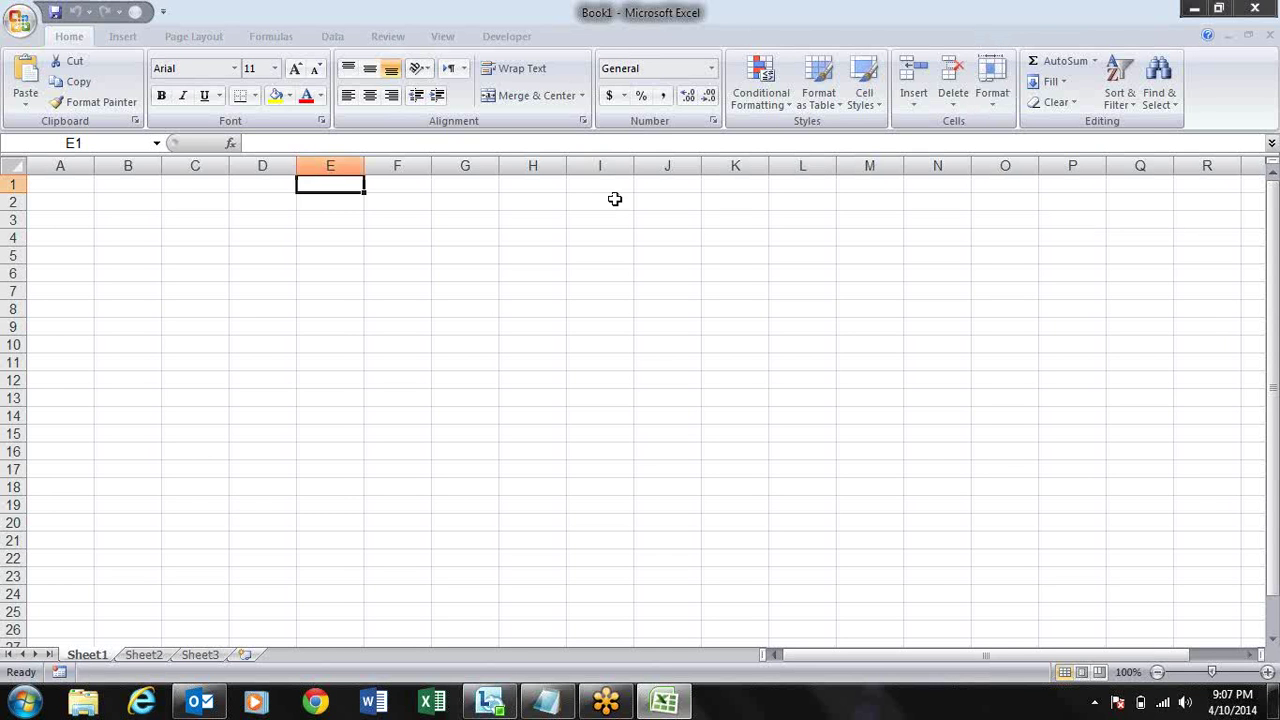
# - Step around cells A1 to E1 and A2 in the blank Book1 sheet
pyautogui.press('Left')
pyautogui.press('Left')
pyautogui.press('Left')
pyautogui.press('Left')
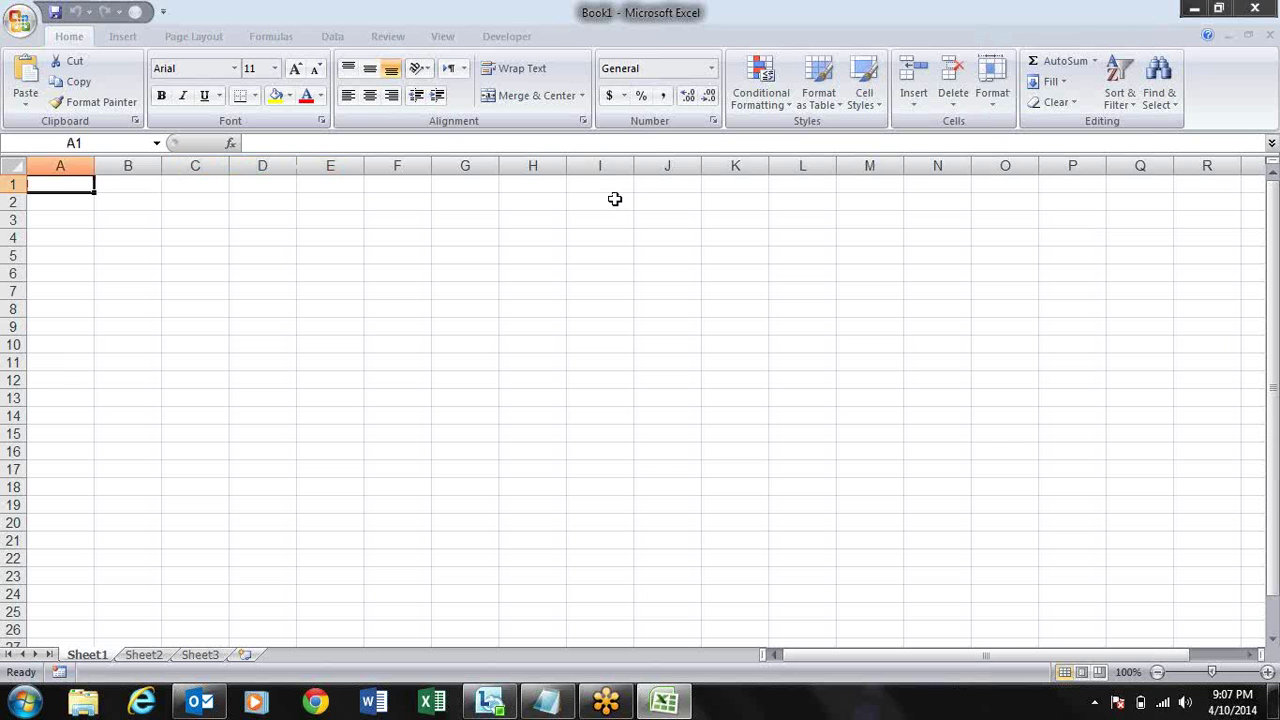
pyautogui.press('Right')
pyautogui.press('Right')
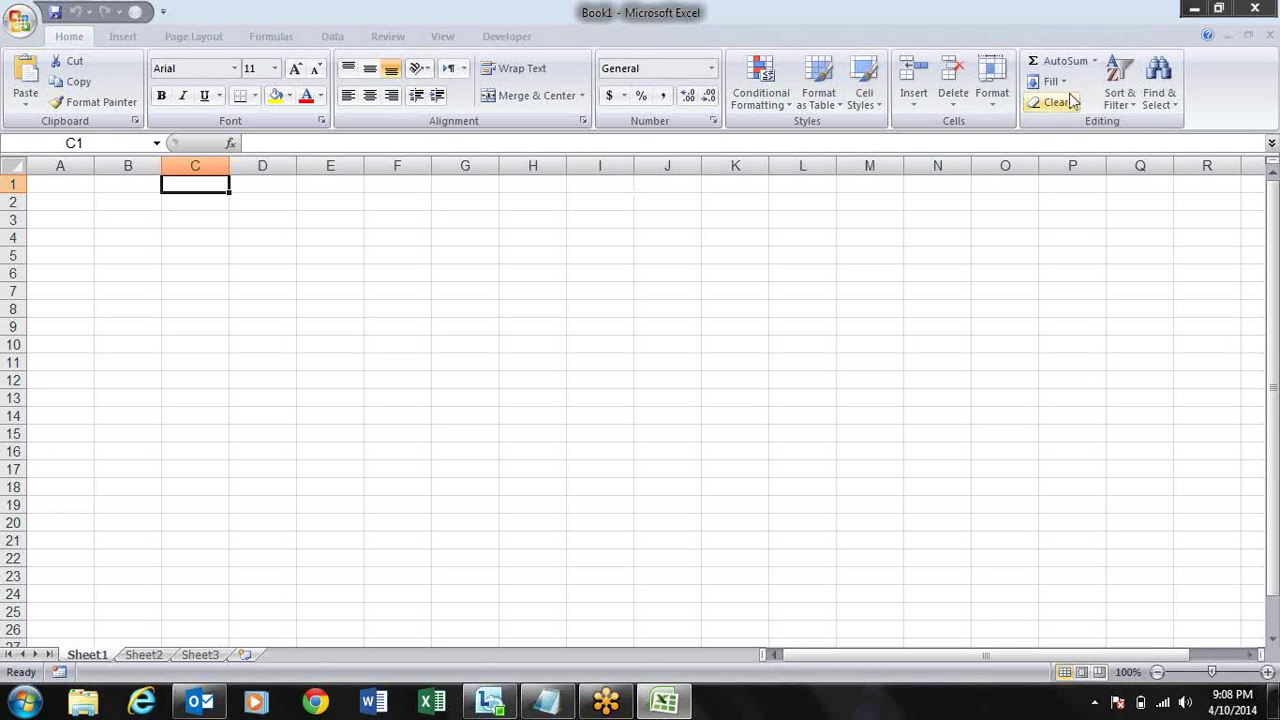
pyautogui.click(1265, 42)
pyautogui.press('Left')
pyautogui.press('Left')
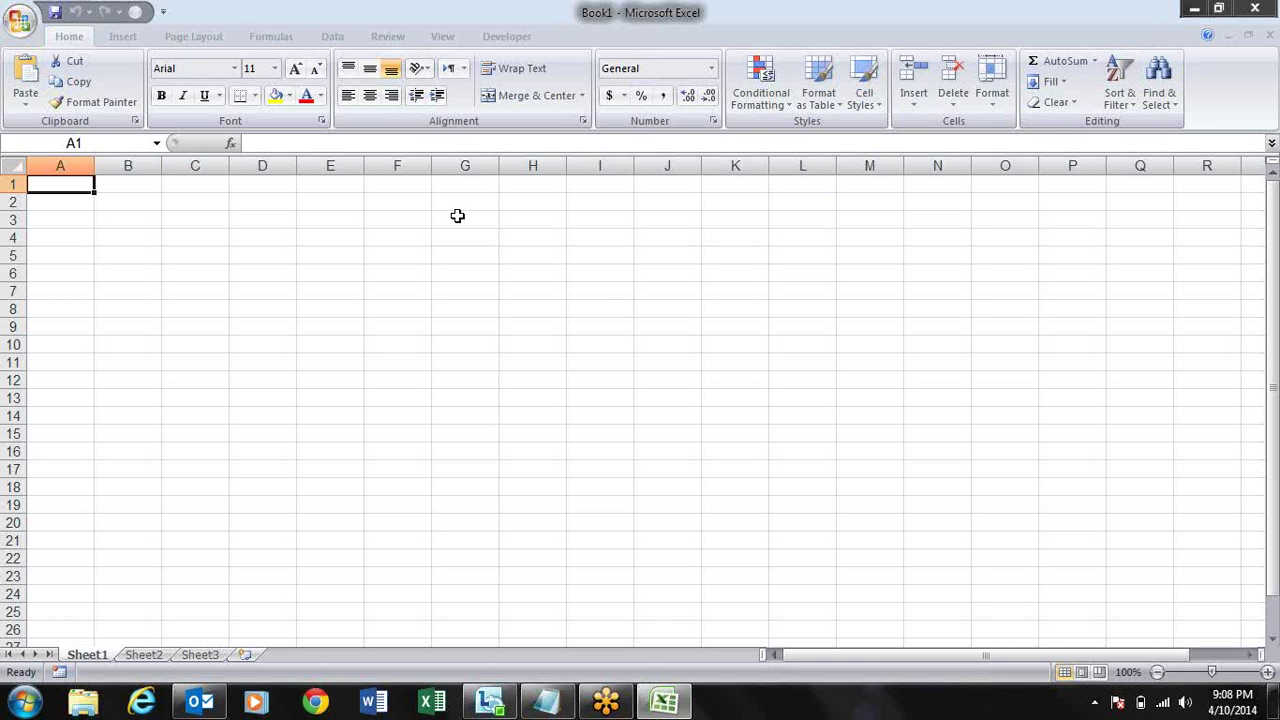
pyautogui.press('Right')
pyautogui.press('Right')
pyautogui.press('Right')
pyautogui.press('Right')
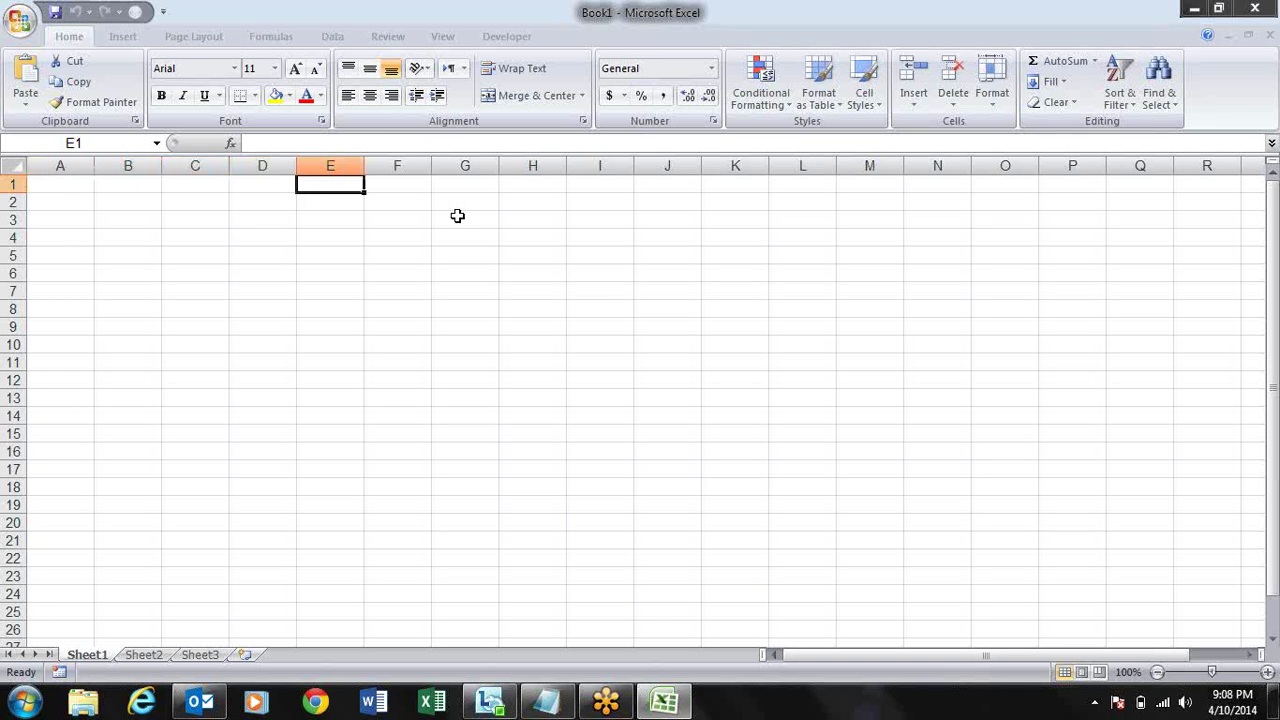
pyautogui.press('Left')
pyautogui.press('Left')
pyautogui.press('Left')
pyautogui.press('Left')
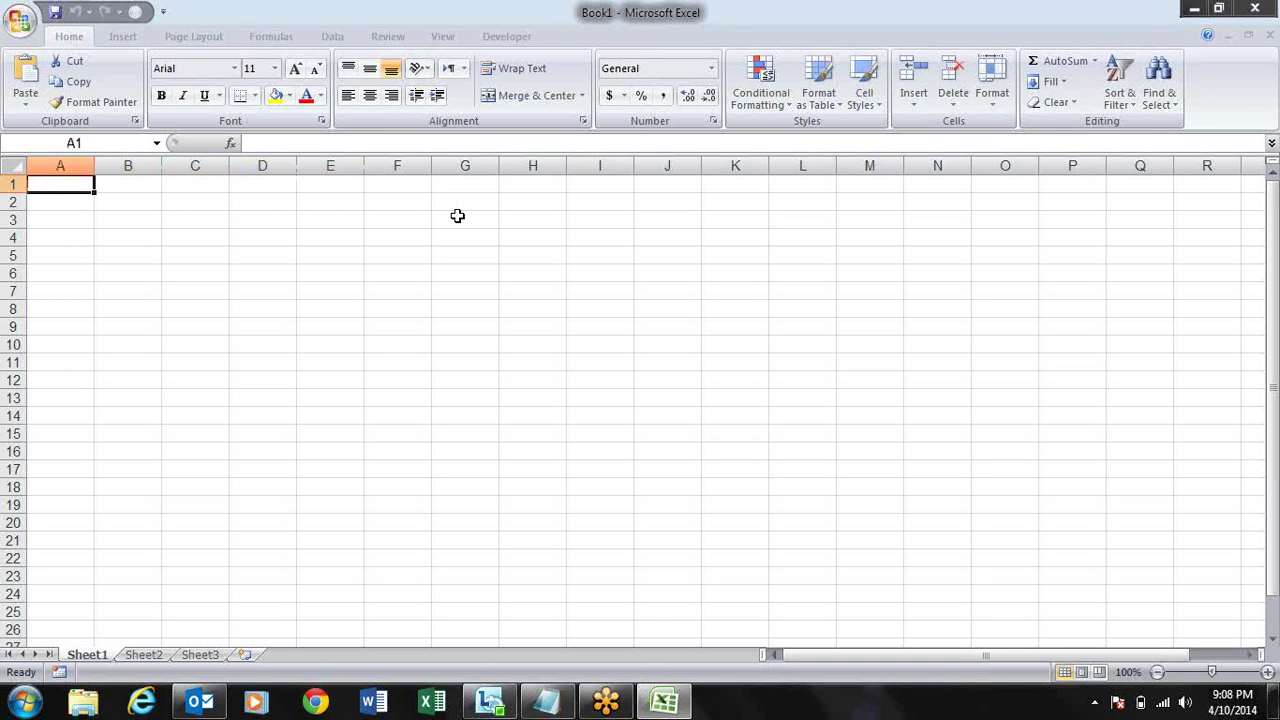
pyautogui.press('Down')
pyautogui.press('Up')
pyautogui.press('Right')
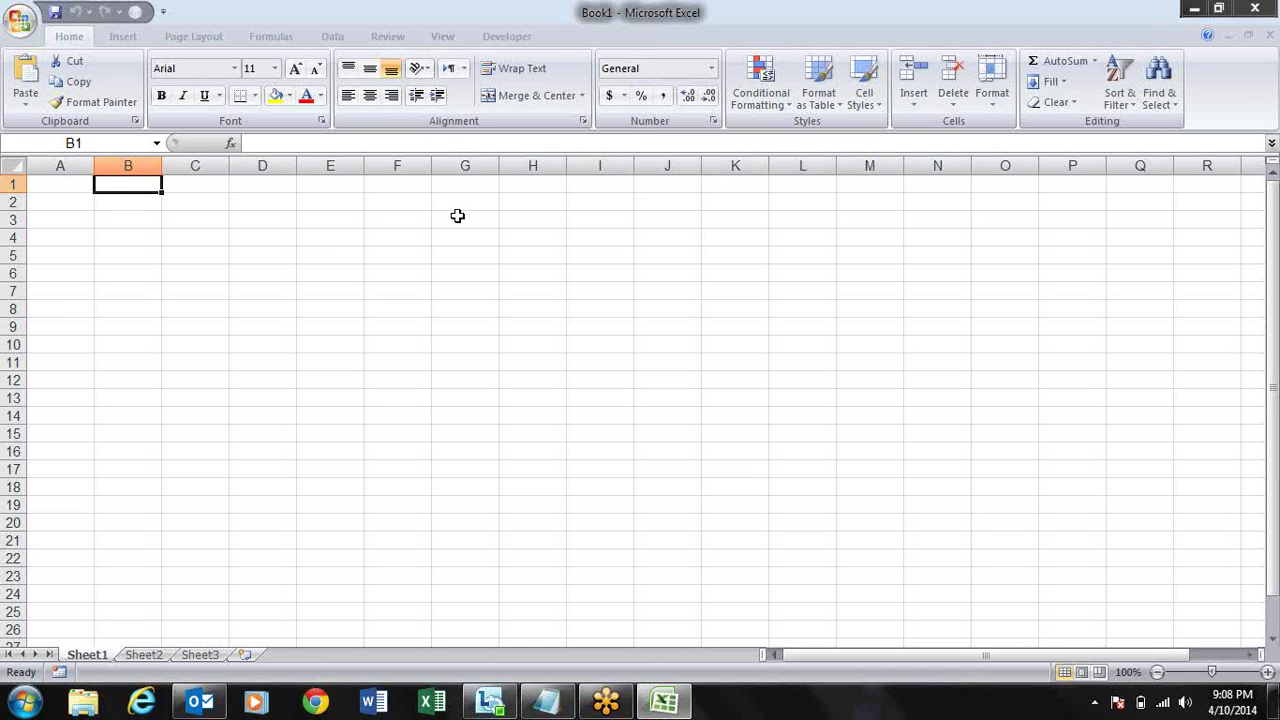
# - Close Book1 and open Local Disk (D:) from the Computer window
pyautogui.click(1257, 9)
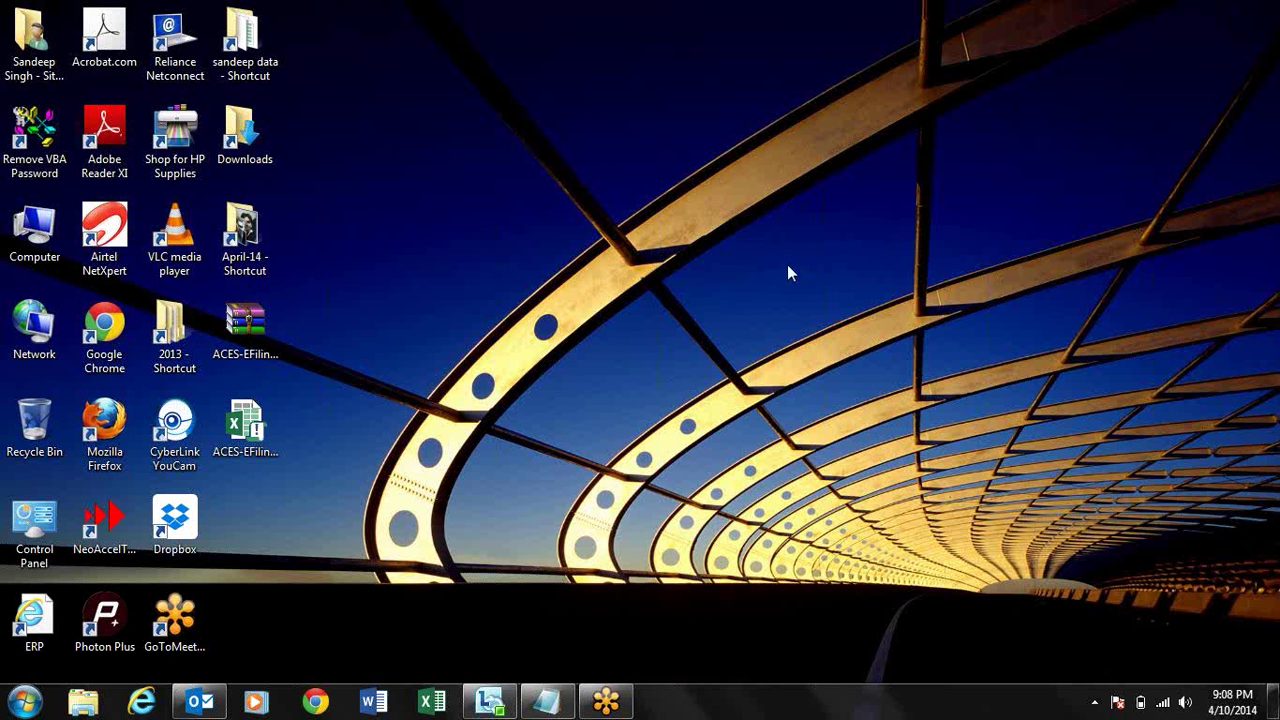
pyautogui.doubleClick(34, 230)
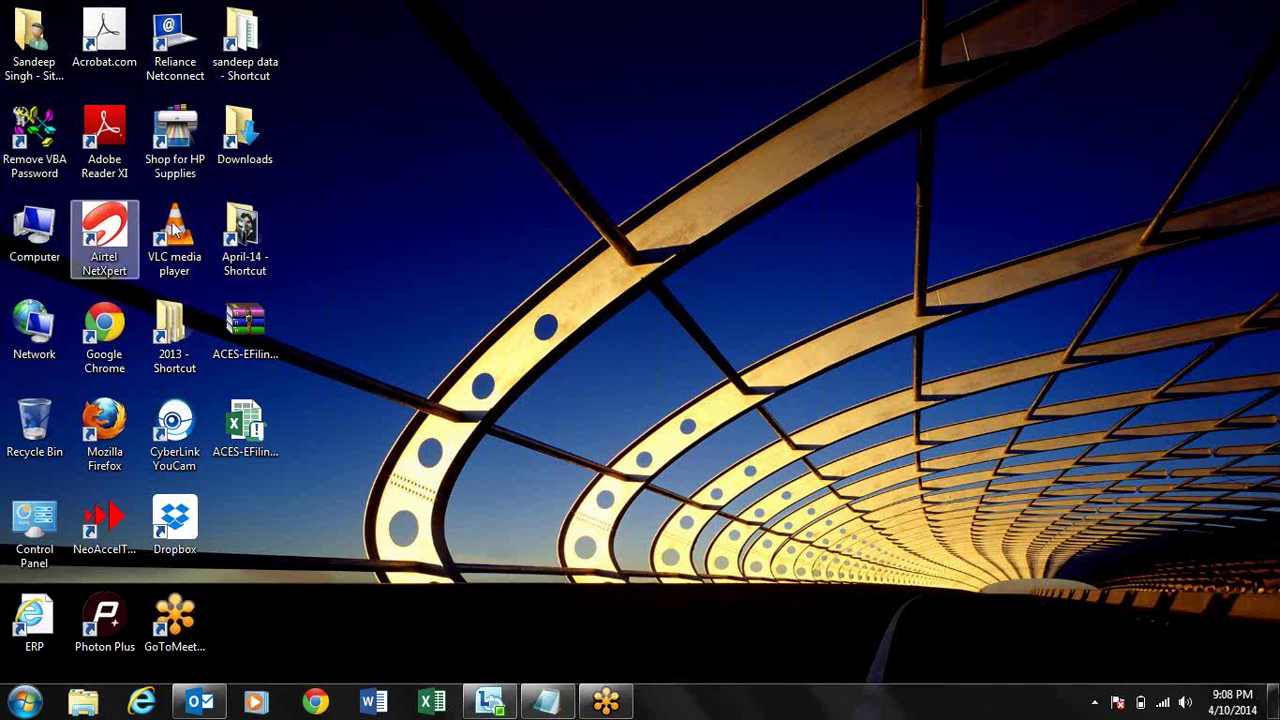
pyautogui.doubleClick(443, 157)
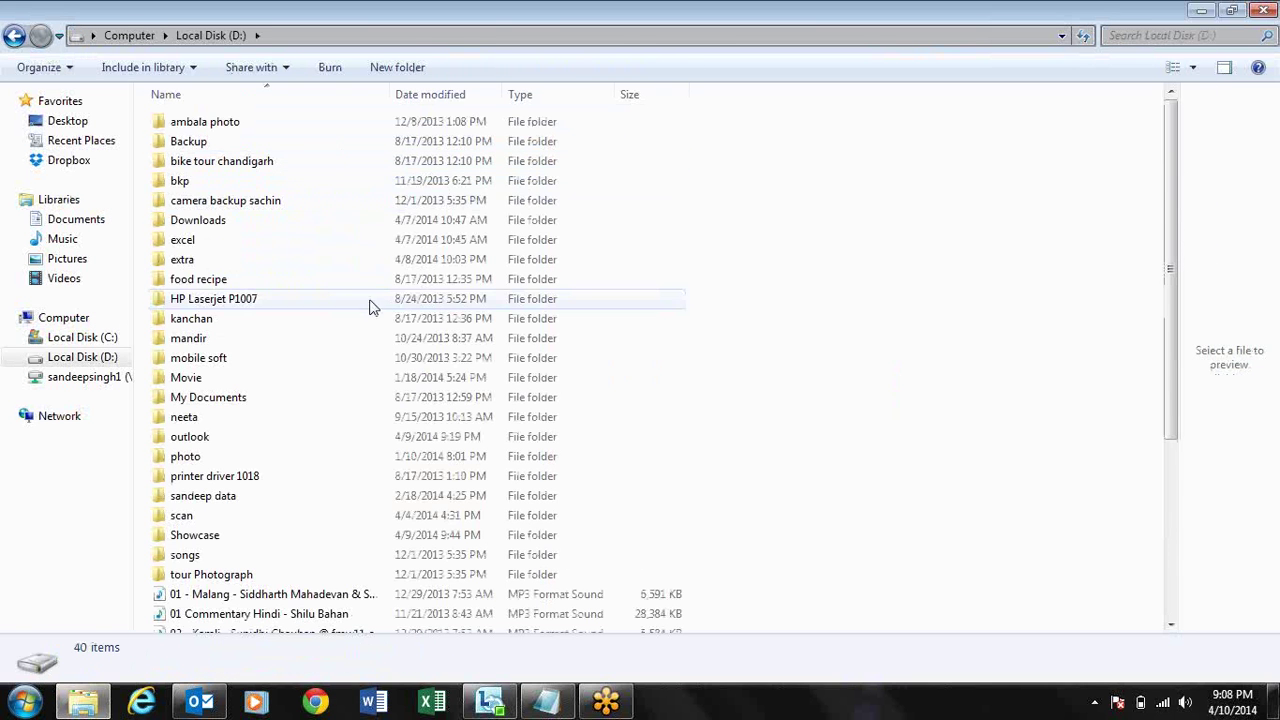
# - Jump to the Showcase folder and open the Attendance monitoring System workbook
pyautogui.click(228, 205)
pyautogui.write('sh')
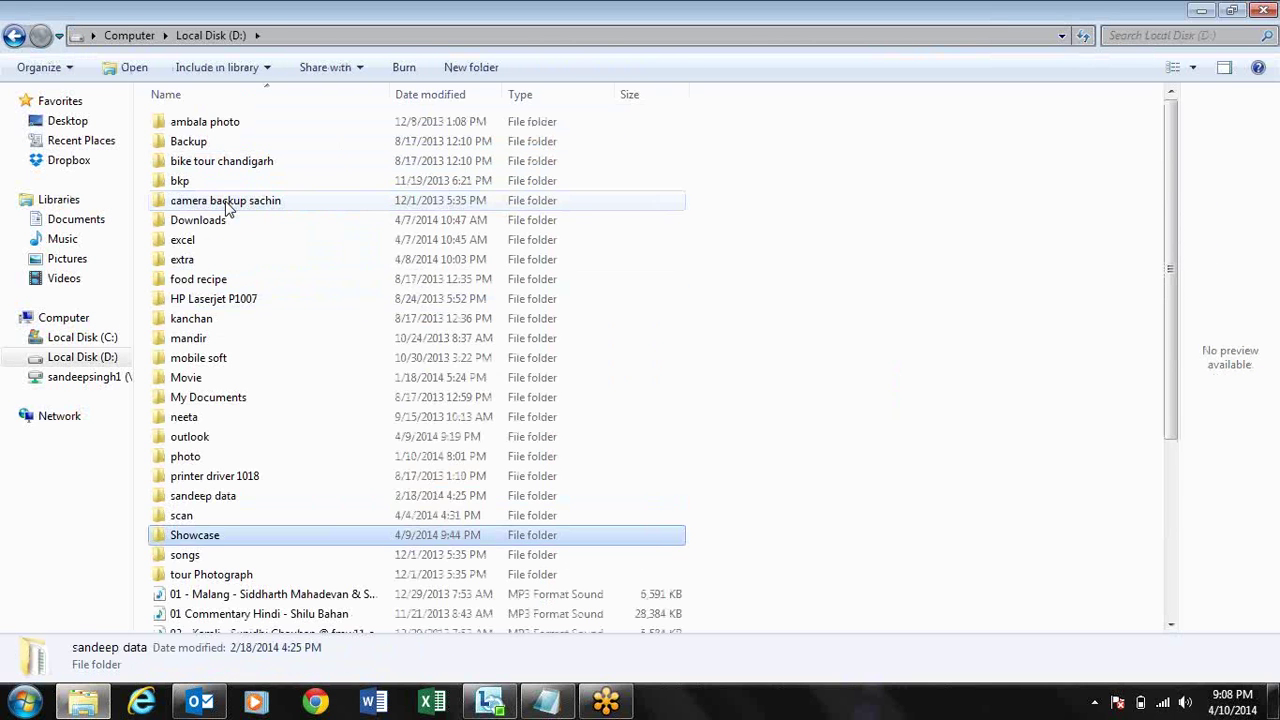
pyautogui.press('Return')
pyautogui.click(279, 140)
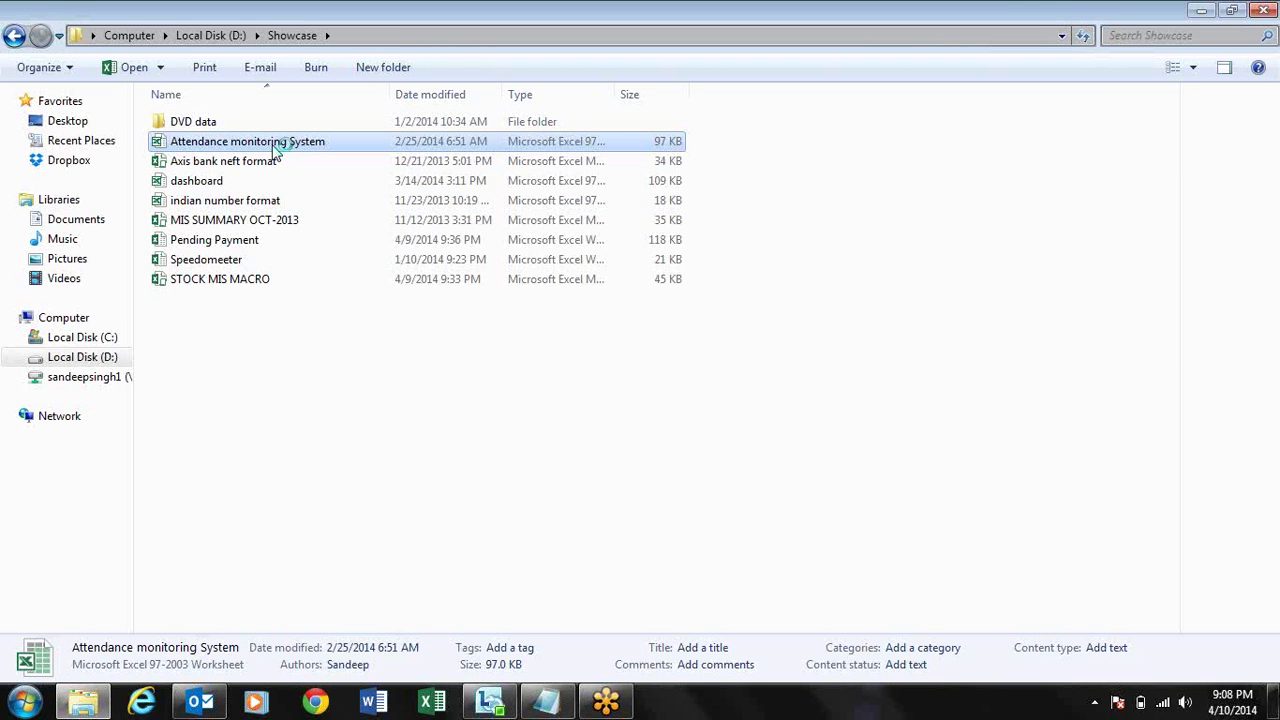
pyautogui.doubleClick(279, 144)
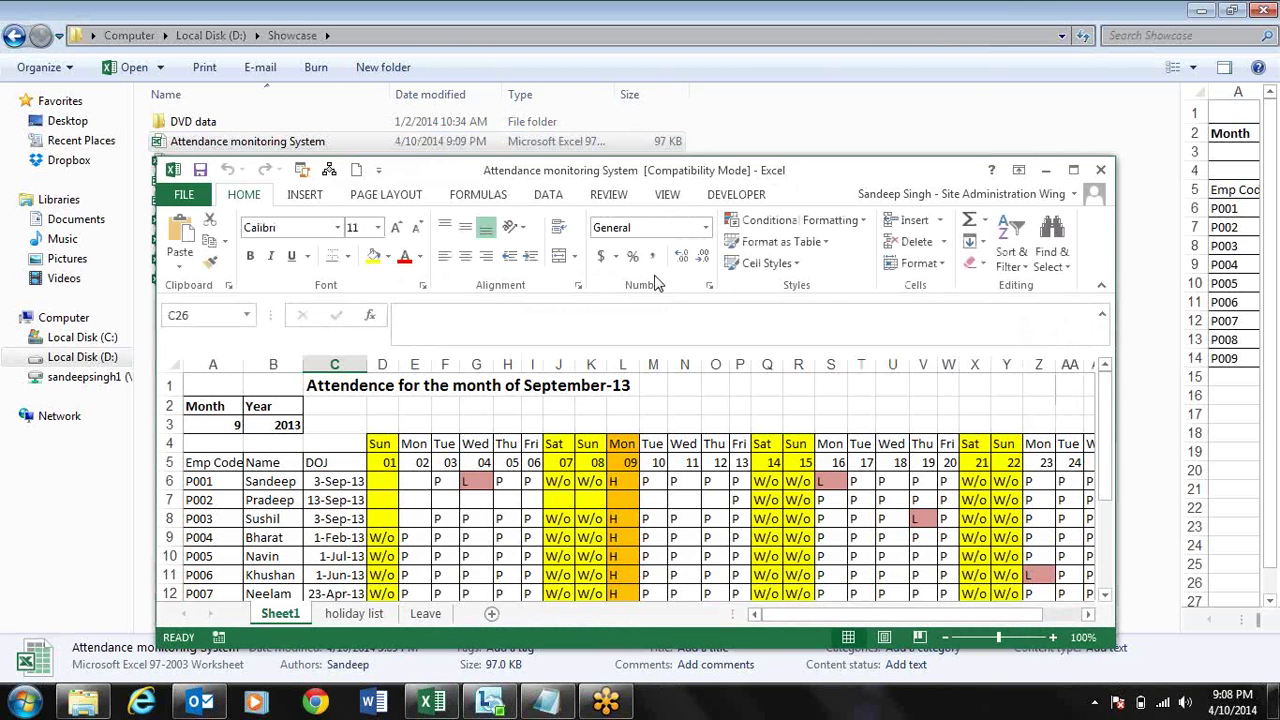
# - Maximize the Excel window and inspect cells M10, F3, C3, C4 and C18
pyautogui.click(1074, 171)
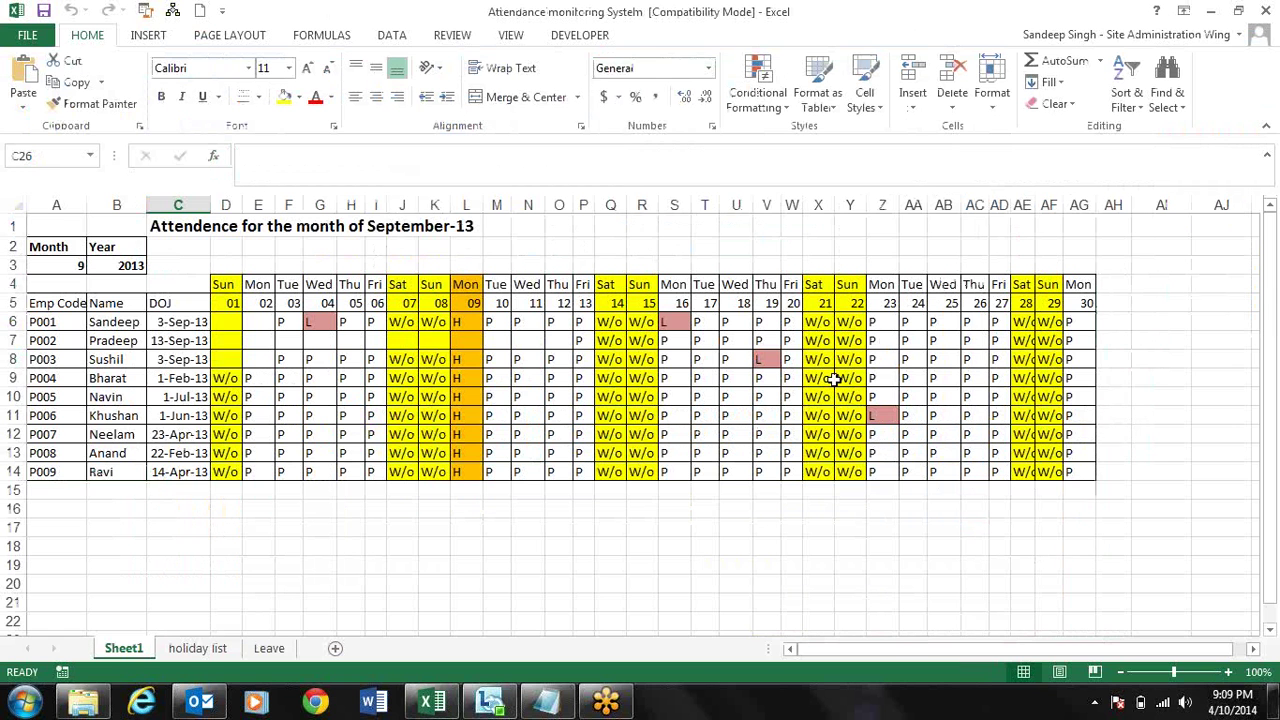
pyautogui.click(494, 395)
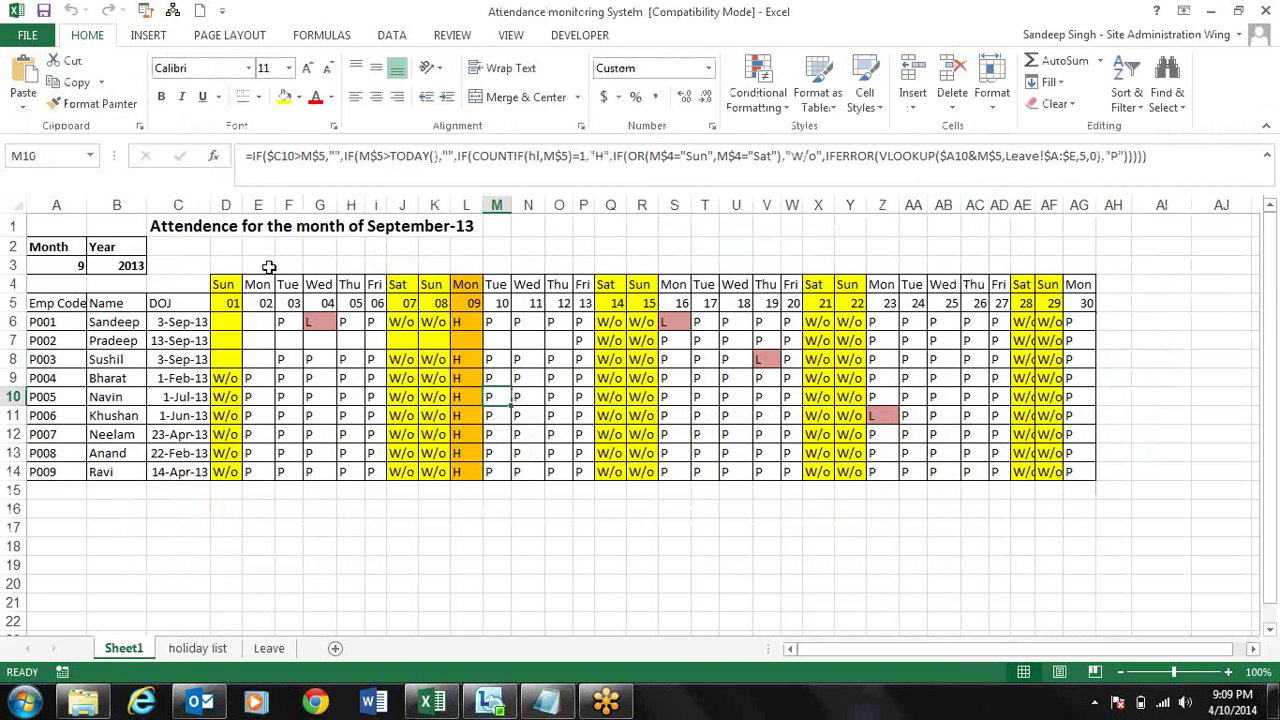
pyautogui.click(289, 264)
pyautogui.click(192, 261)
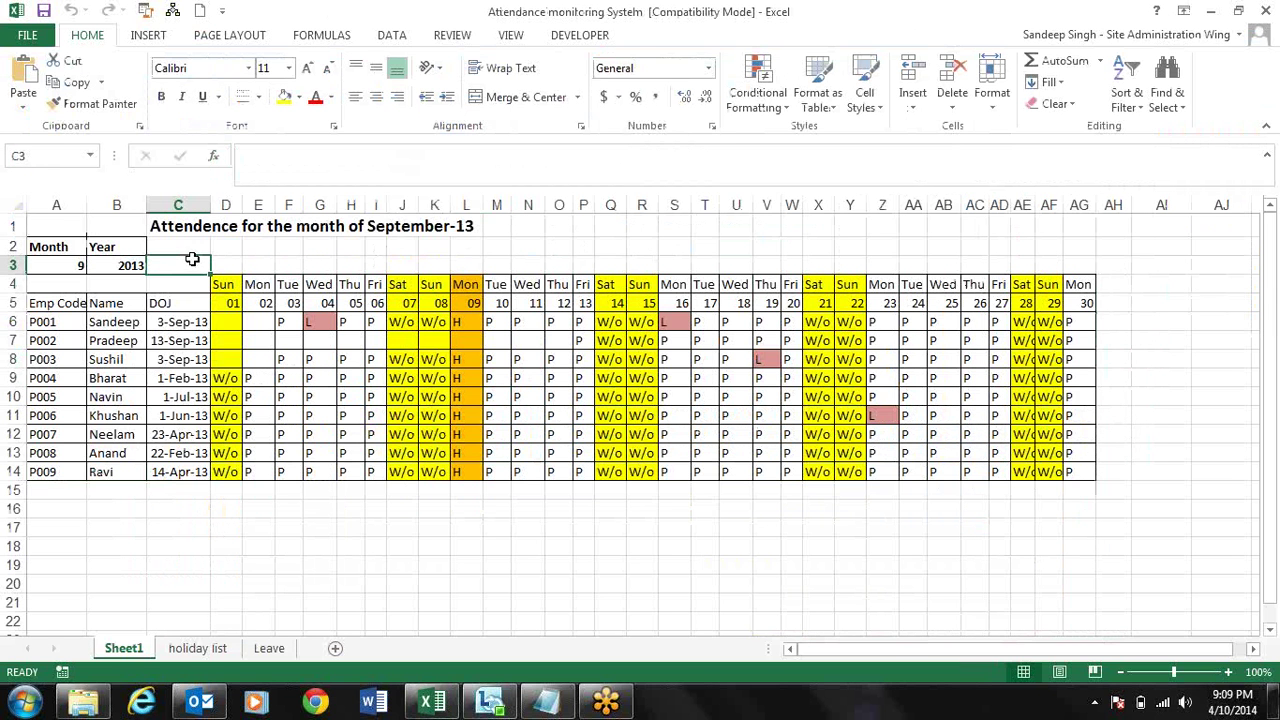
pyautogui.click(177, 285)
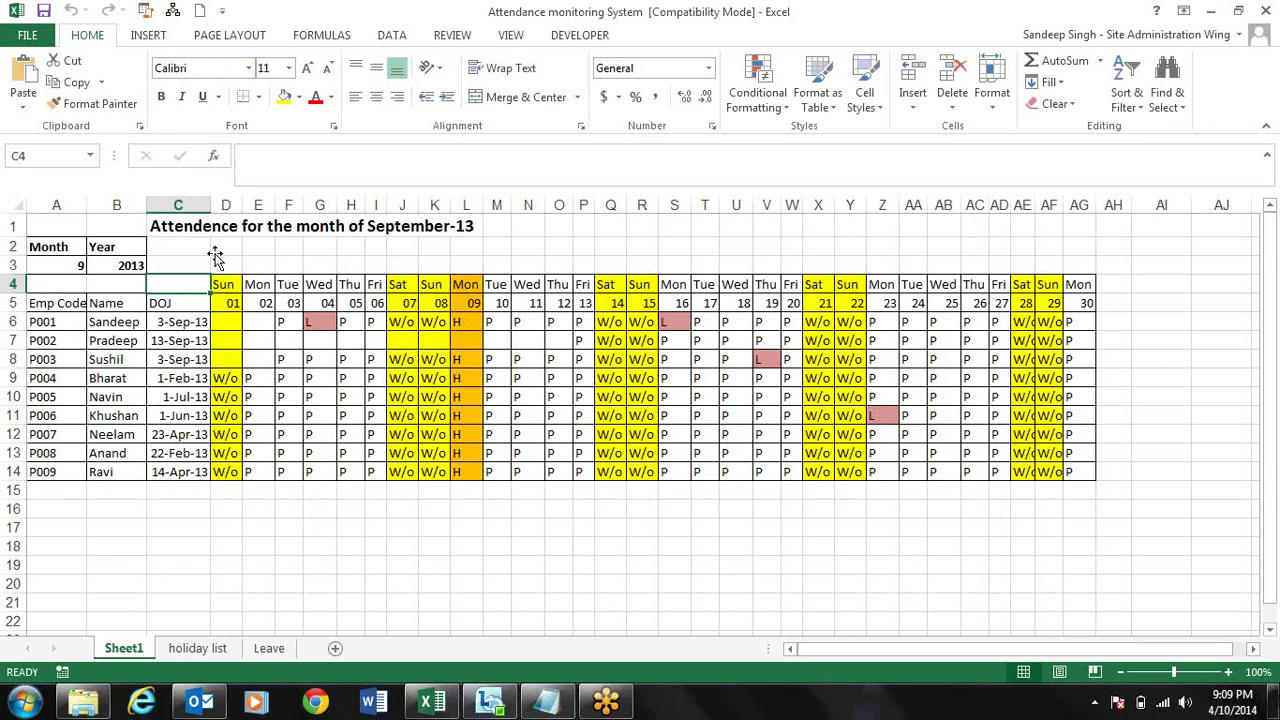
pyautogui.click(214, 252)
pyautogui.click(175, 545)
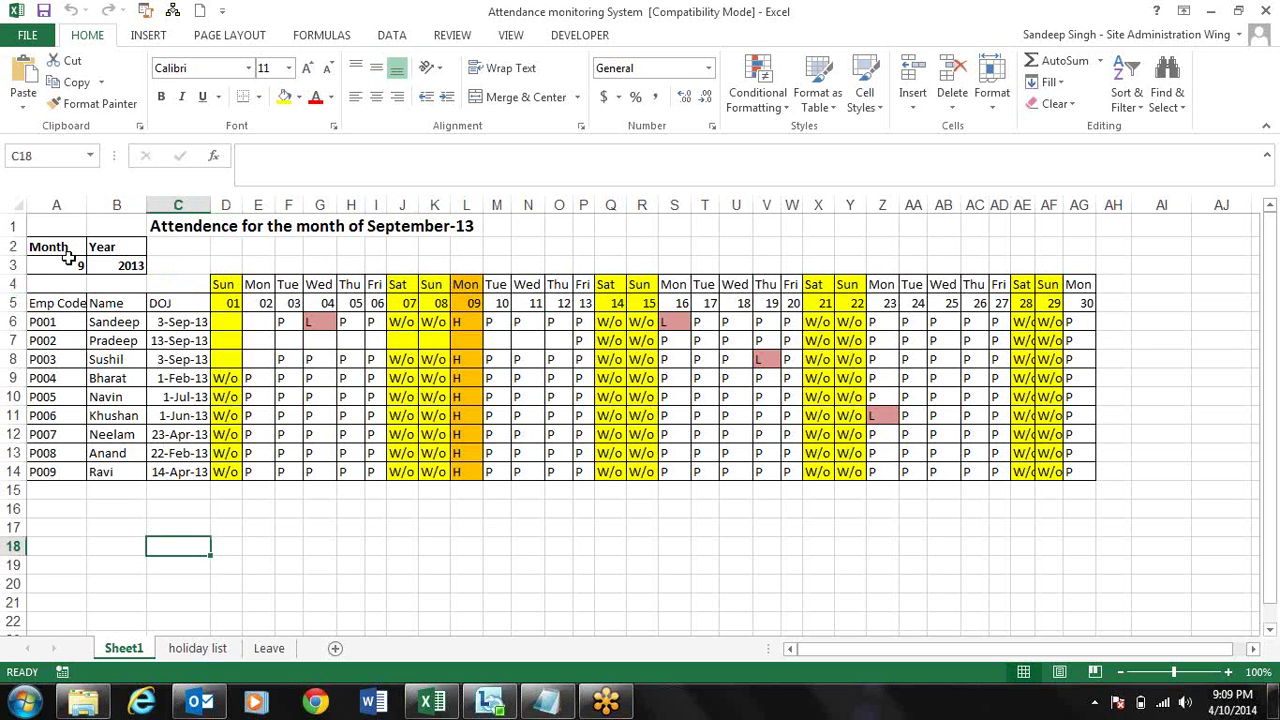
# - Set the month in A3 to 2, then to 3, from its dropdown list
pyautogui.click(68, 265)
pyautogui.click(96, 266)
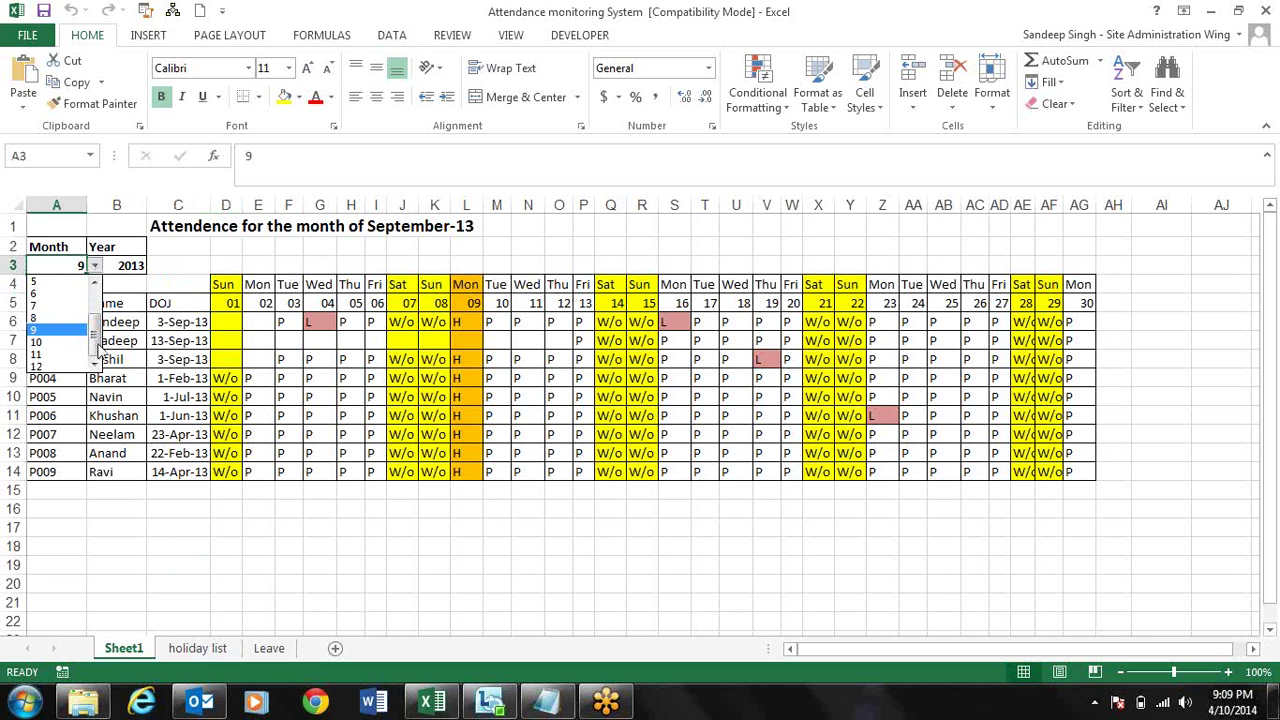
pyautogui.scroll(2, 80, 310)
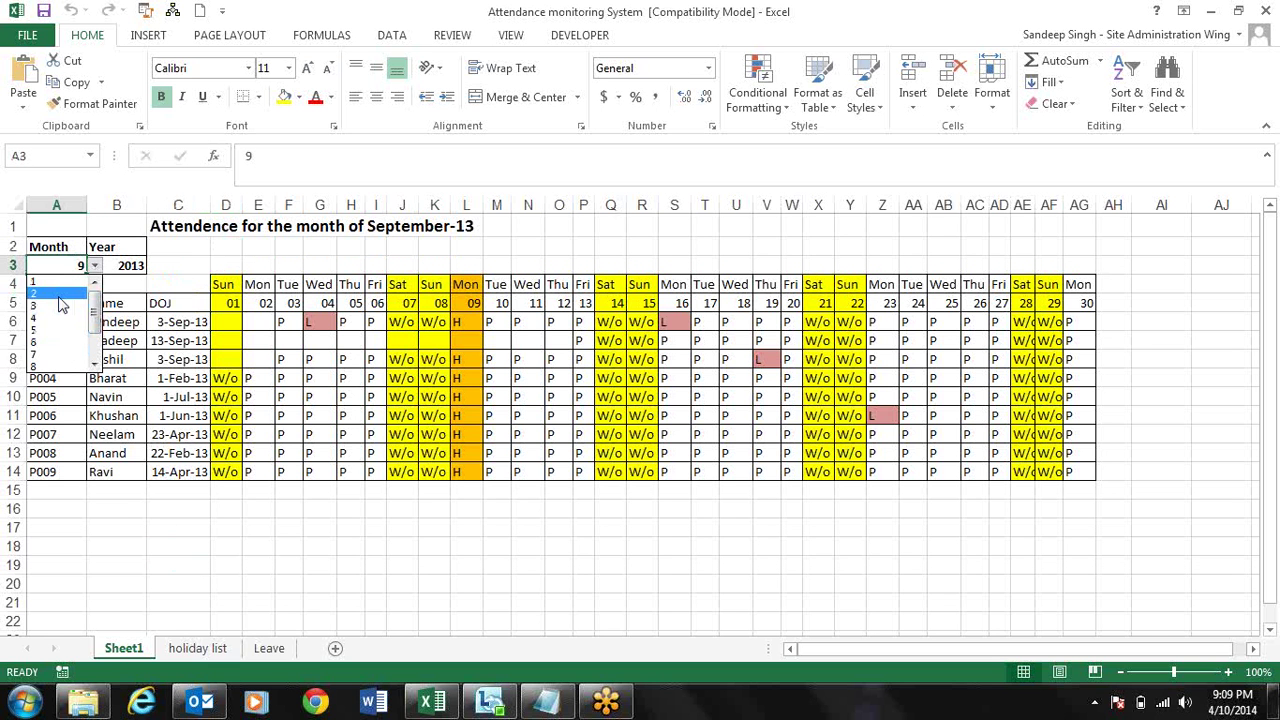
pyautogui.click(59, 296)
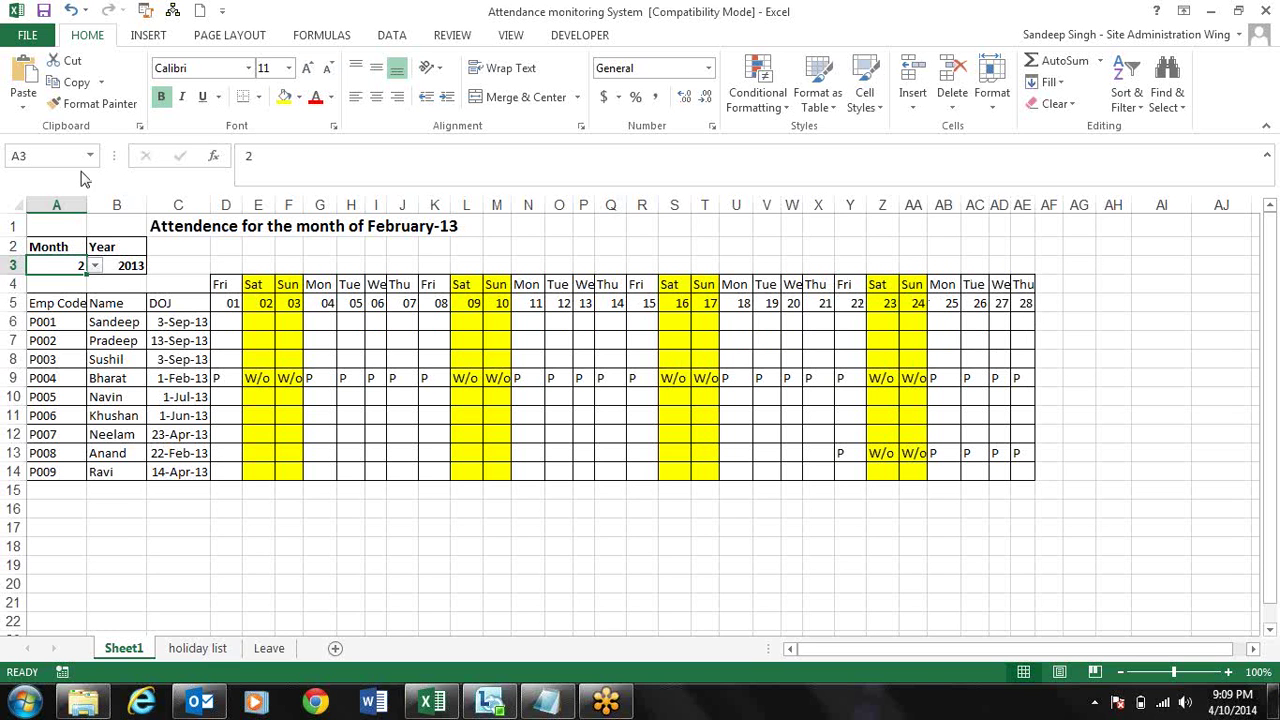
pyautogui.click(95, 265)
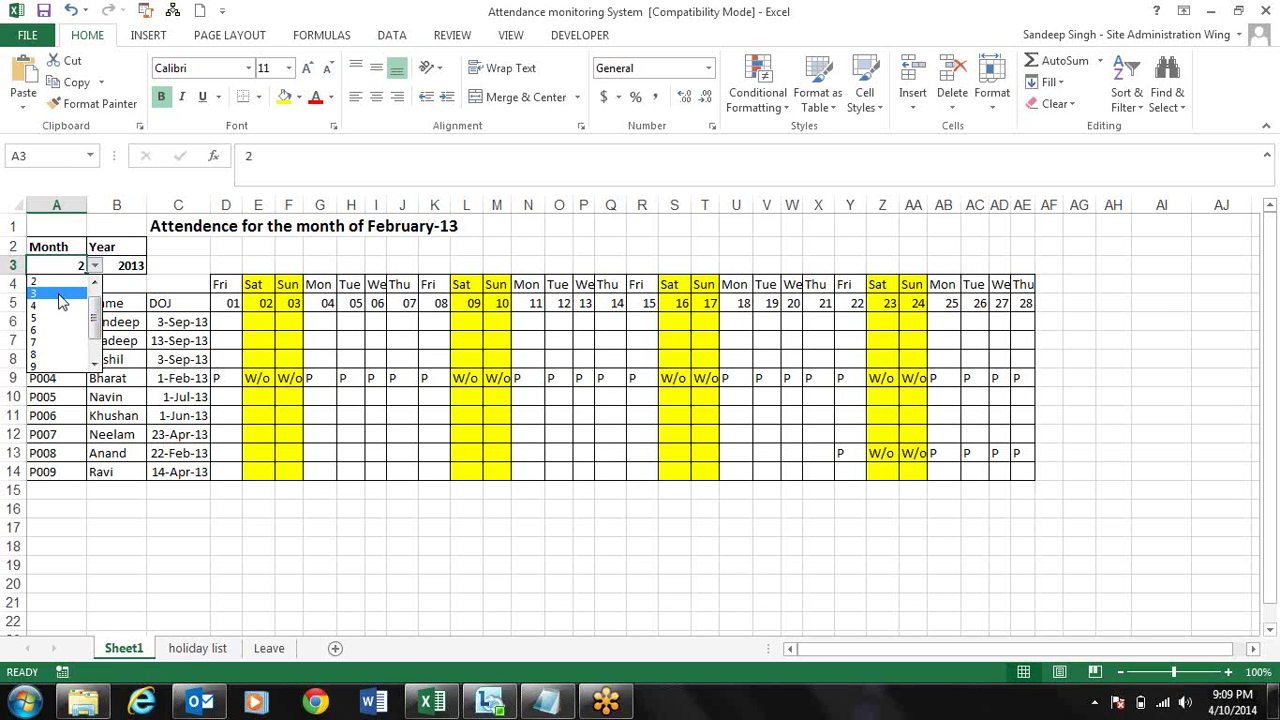
pyautogui.click(60, 296)
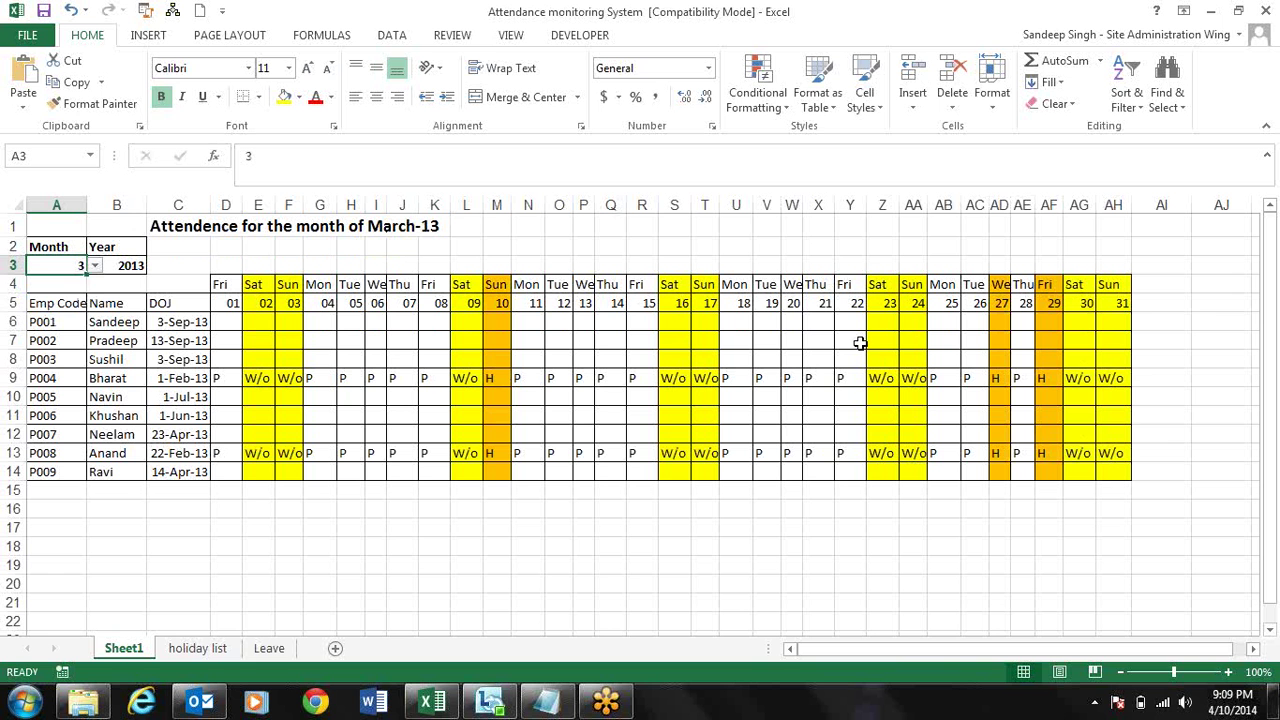
# - Make the header row A5:AH5 and the day names D4:AH4 bold
pyautogui.click(1124, 303)
pyautogui.click(1108, 285)
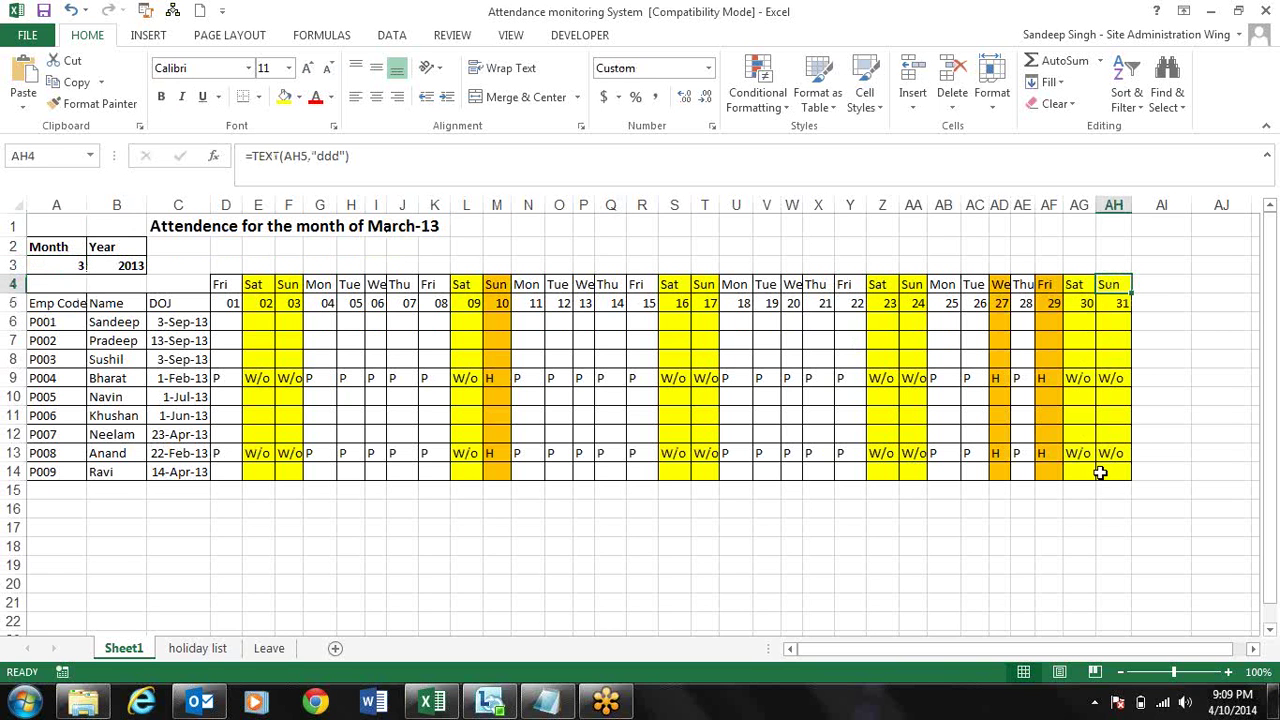
pyautogui.press('Left')
pyautogui.press('Left')
pyautogui.press('Left')
pyautogui.press('Left')
pyautogui.press('Left')
pyautogui.press('Left')
pyautogui.press('Left')
pyautogui.press('Left')
pyautogui.press('Left')
pyautogui.press('Left')
pyautogui.press('Left')
pyautogui.press('Left')
pyautogui.press('Left')
pyautogui.press('Left')
pyautogui.press('Left')
pyautogui.press('Left')
pyautogui.press('Left')
pyautogui.press('Left')
pyautogui.press('Left')
pyautogui.press('Left')
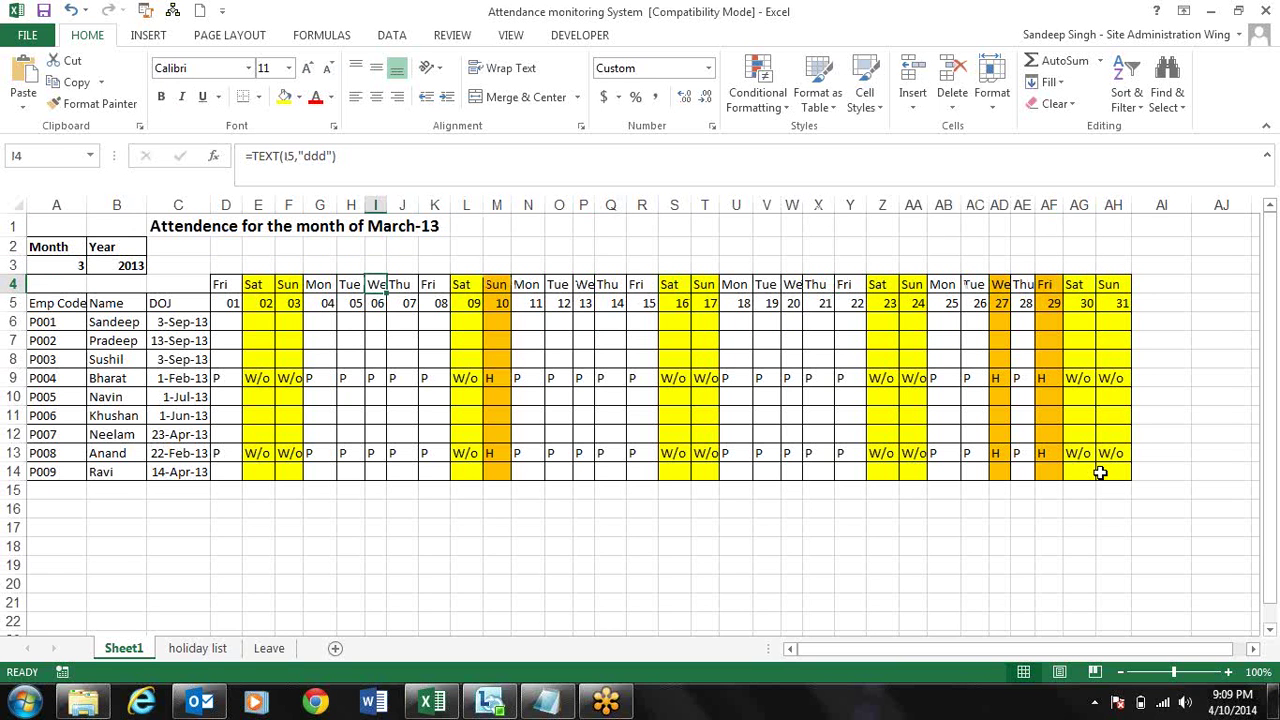
pyautogui.press('Down')
pyautogui.press('Left')
pyautogui.press('Left')
pyautogui.press('Left')
pyautogui.press('Left')
pyautogui.press('Left')
pyautogui.press('Left')
pyautogui.press('Left')
pyautogui.press('Left')
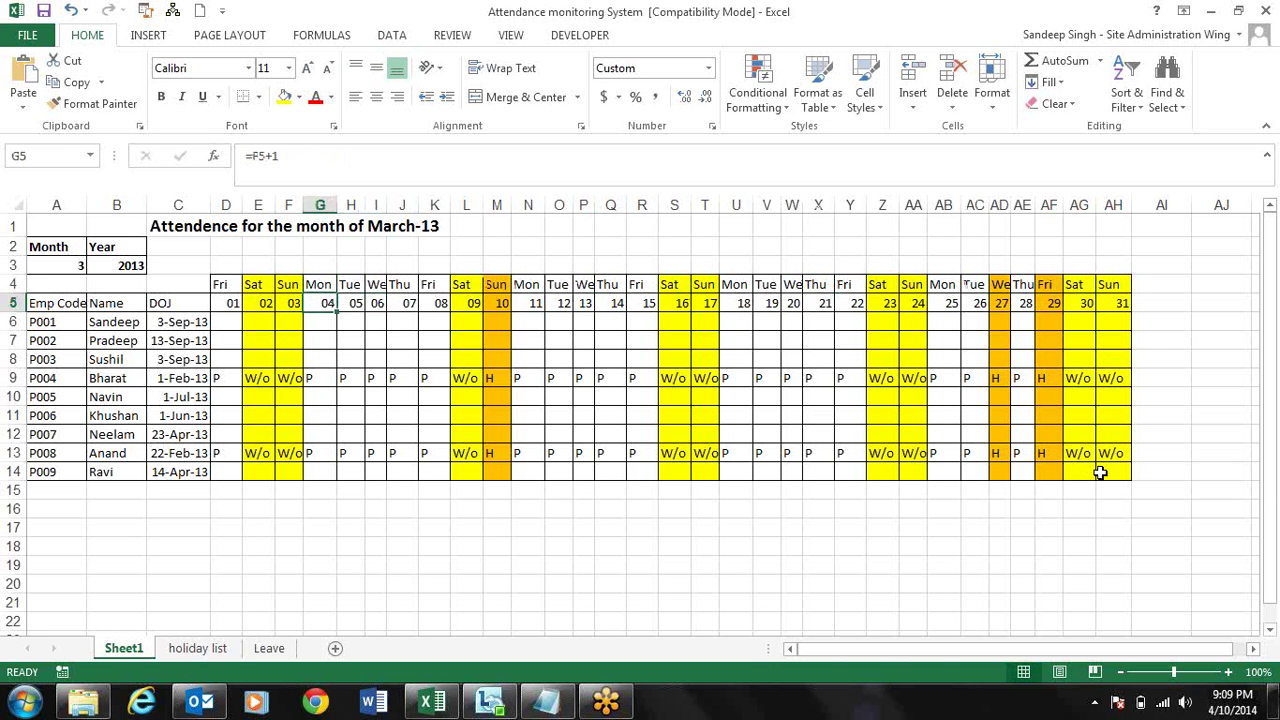
pyautogui.hotkey('ctrl', 'shift', 'Right')
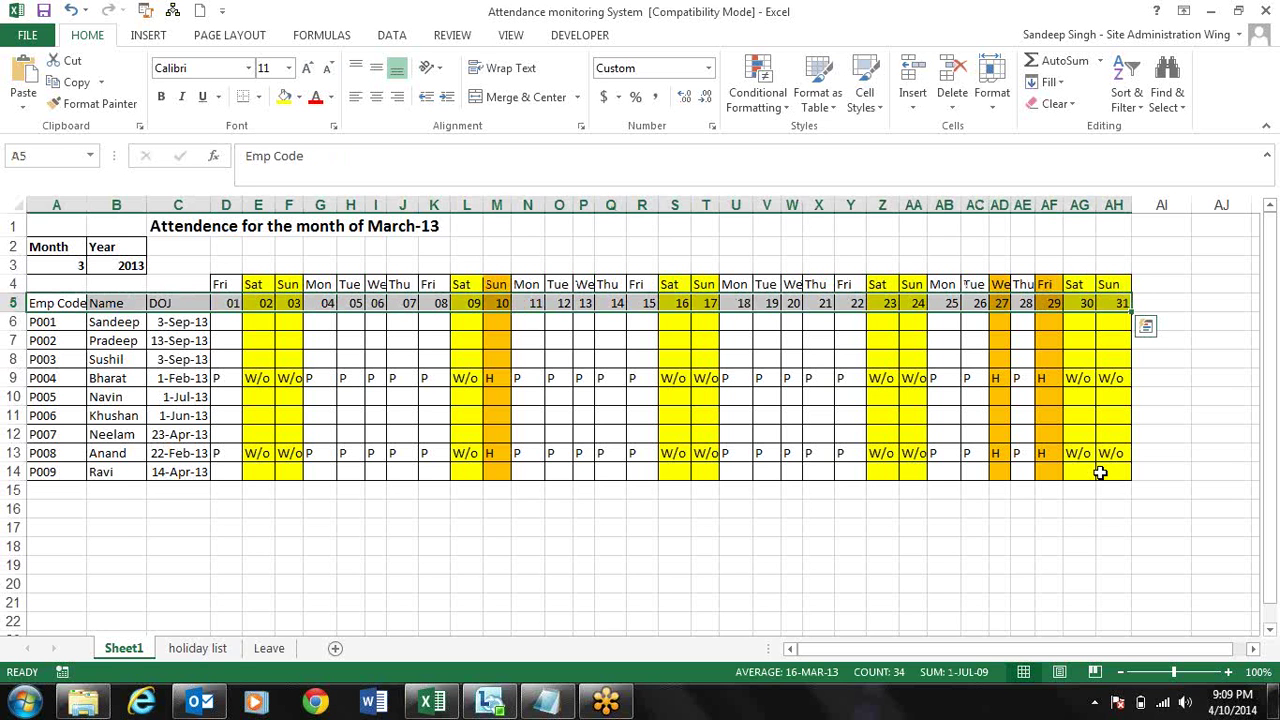
pyautogui.hotkey('ctrl', 'b')
pyautogui.press('Up')
pyautogui.press('Right')
pyautogui.press('Right')
pyautogui.press('Right')
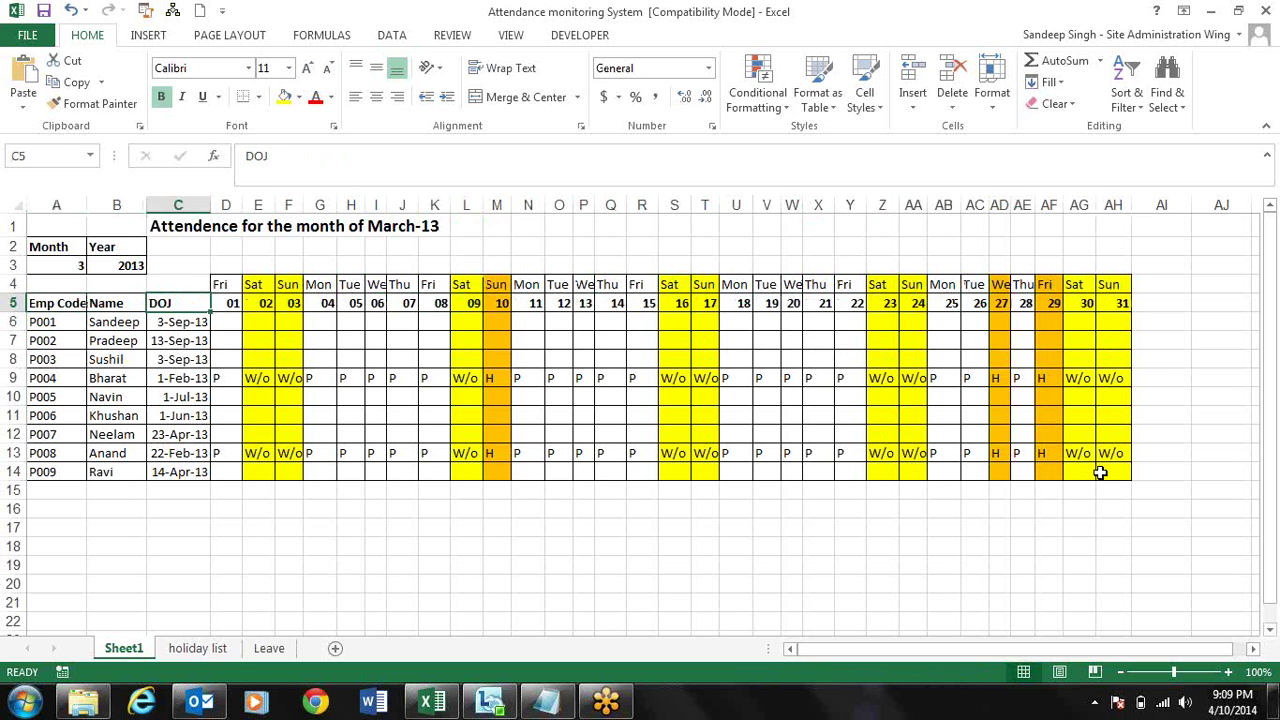
pyautogui.hotkey('ctrl', 'shift', 'Right')
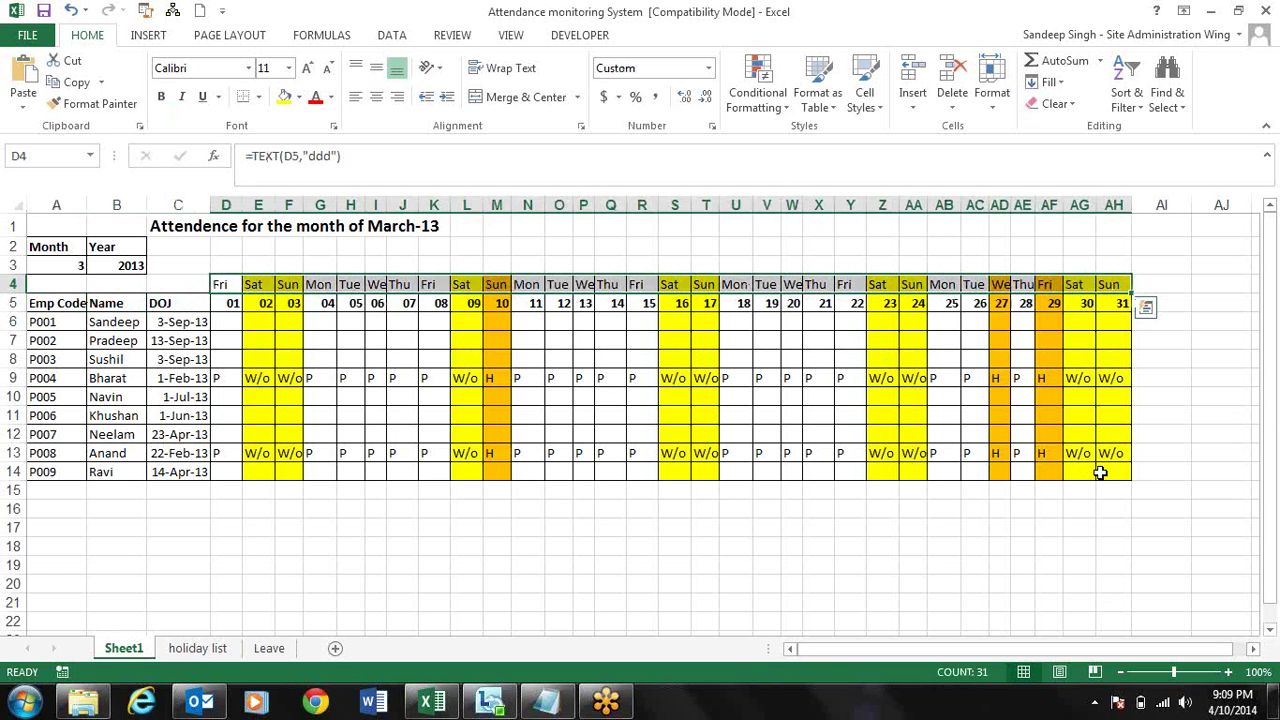
pyautogui.hotkey('ctrl', 'b')
pyautogui.press('Down')
pyautogui.press('Down')
pyautogui.press('Down')
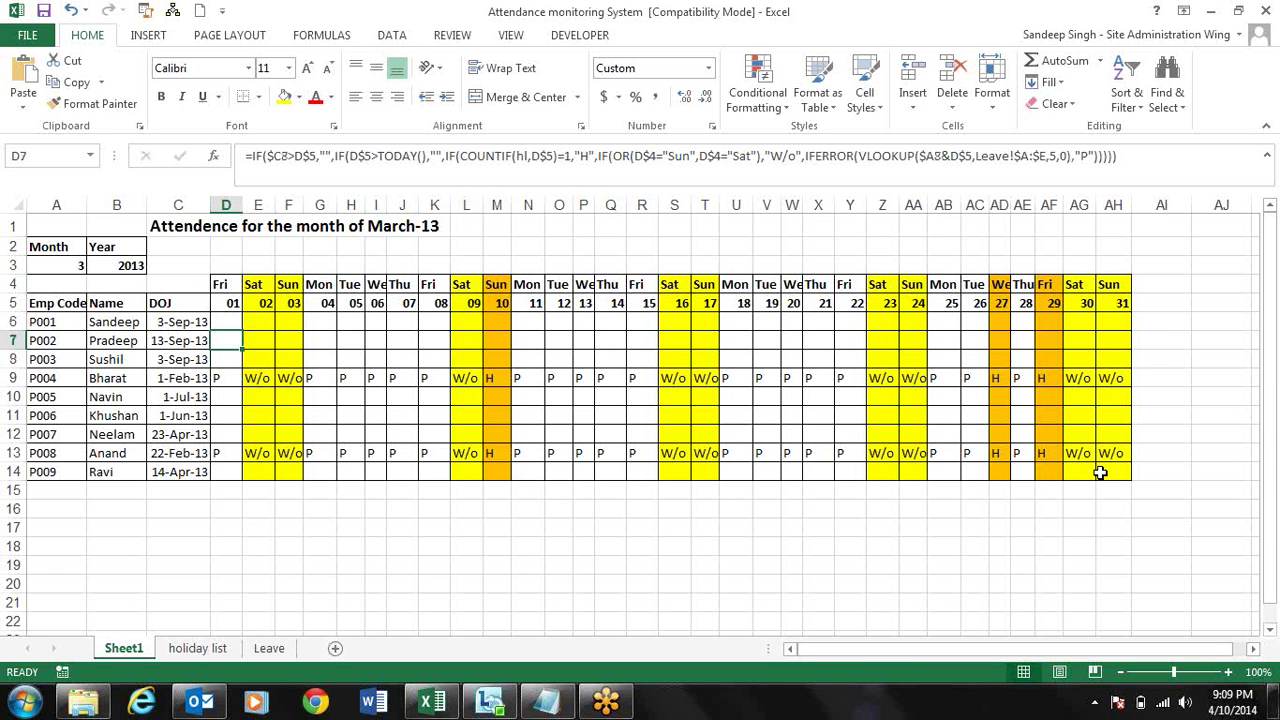
pyautogui.press('Up')
pyautogui.press('Up')
# - Inspect the attendance formulas in M6, P8, S7, O6, I6, I8, K9 and N9
pyautogui.click(497, 321)
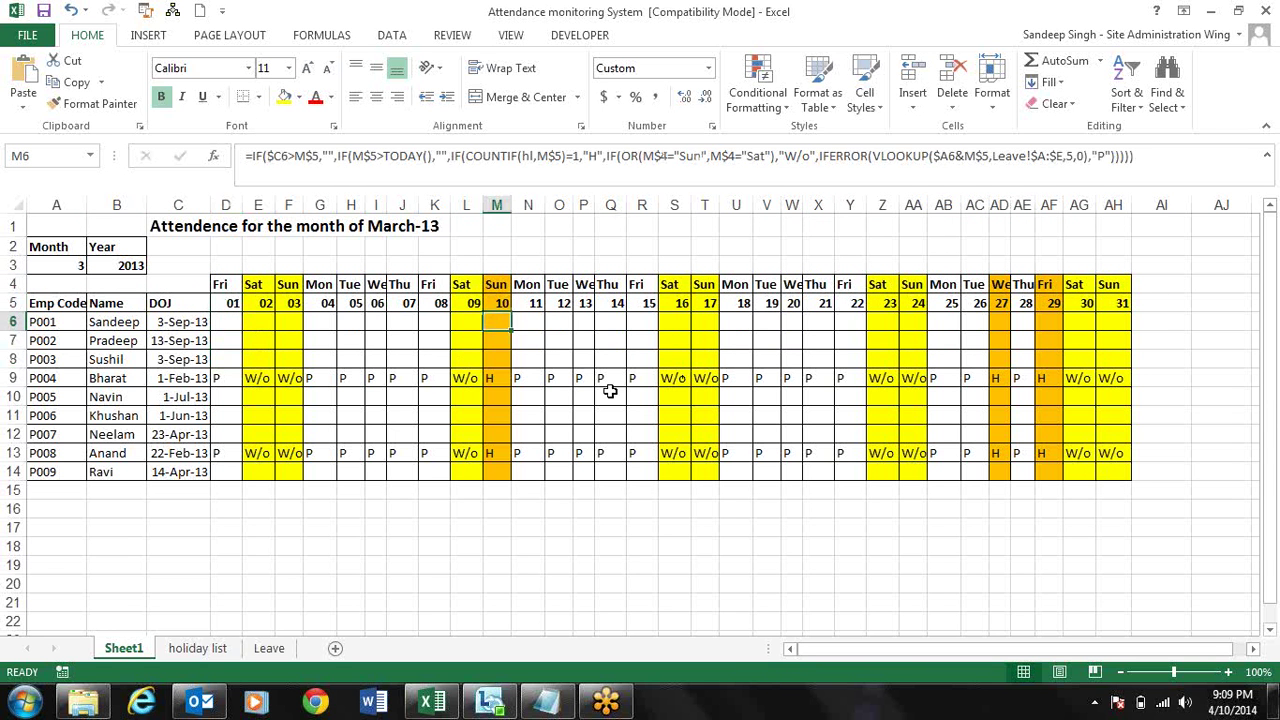
pyautogui.click(589, 357)
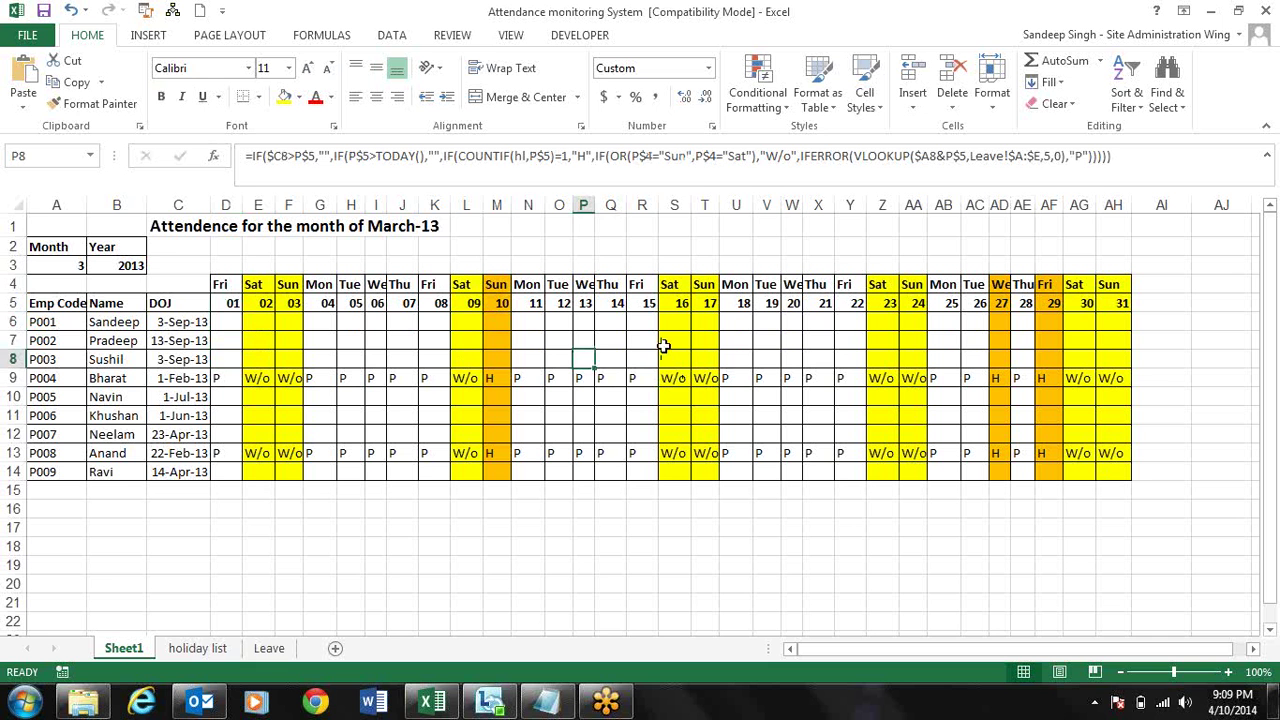
pyautogui.click(663, 345)
pyautogui.click(563, 326)
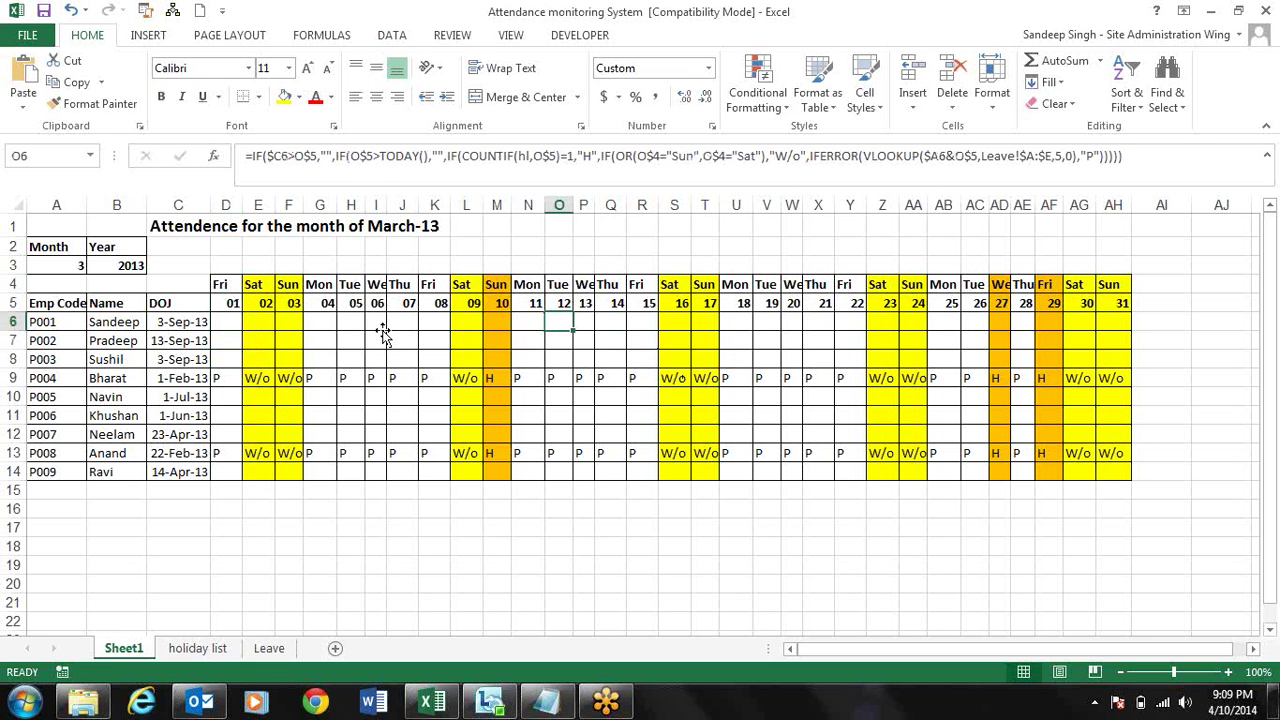
pyautogui.click(381, 330)
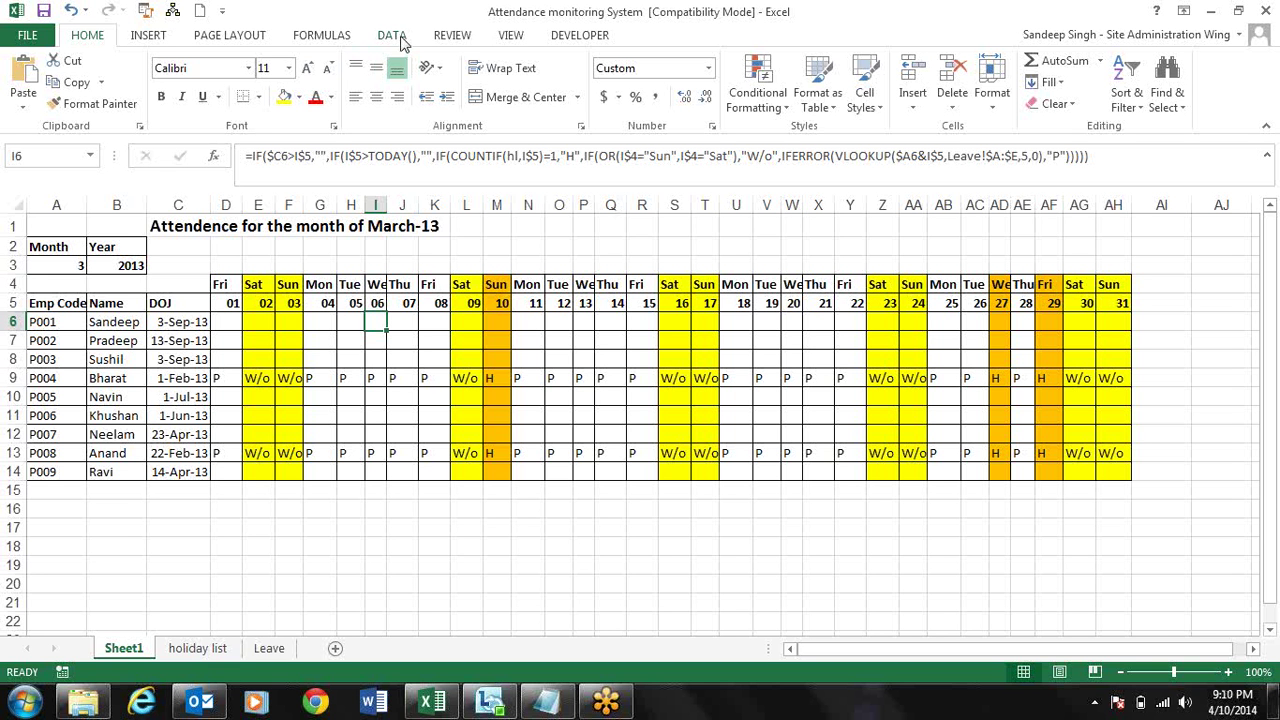
pyautogui.click(372, 357)
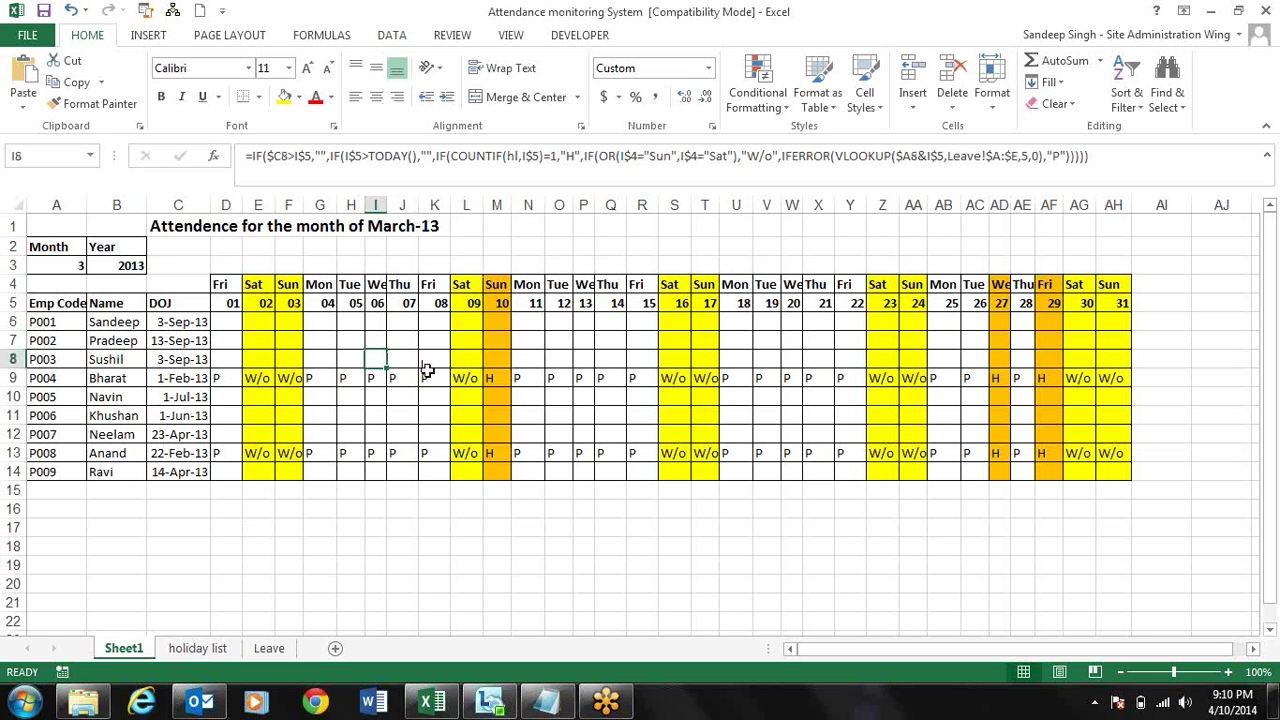
pyautogui.click(427, 375)
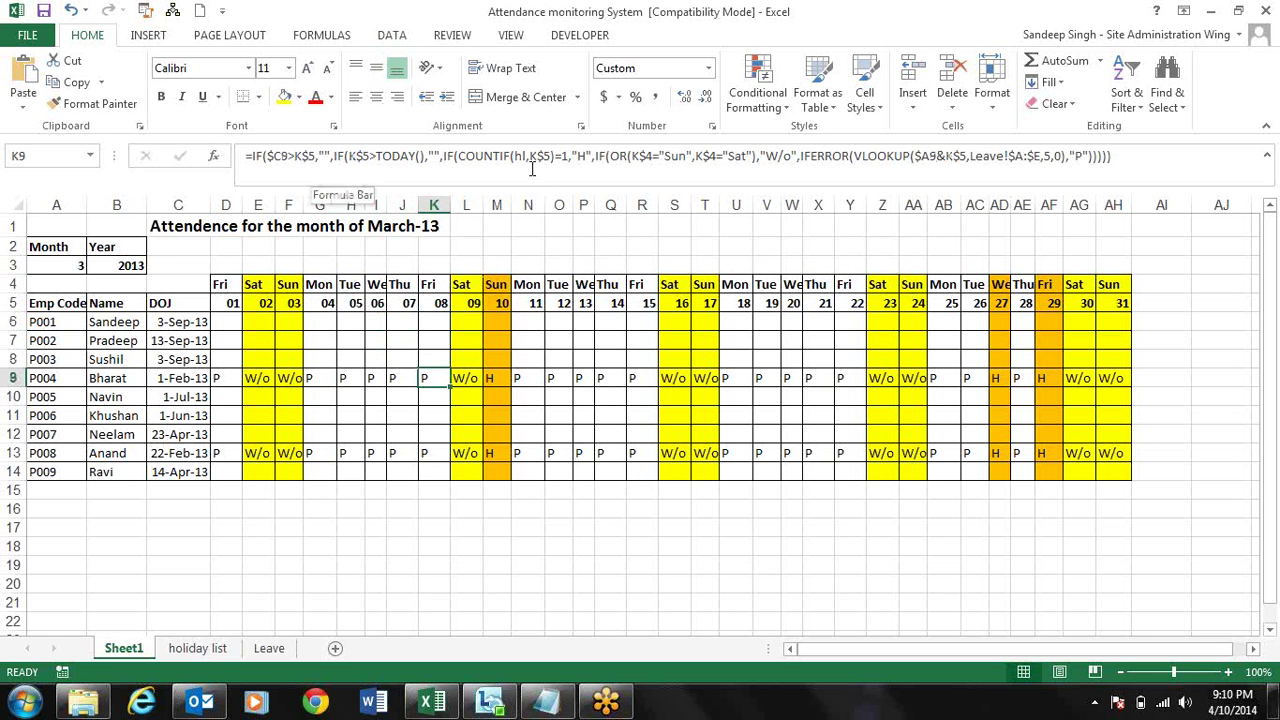
pyautogui.click(530, 378)
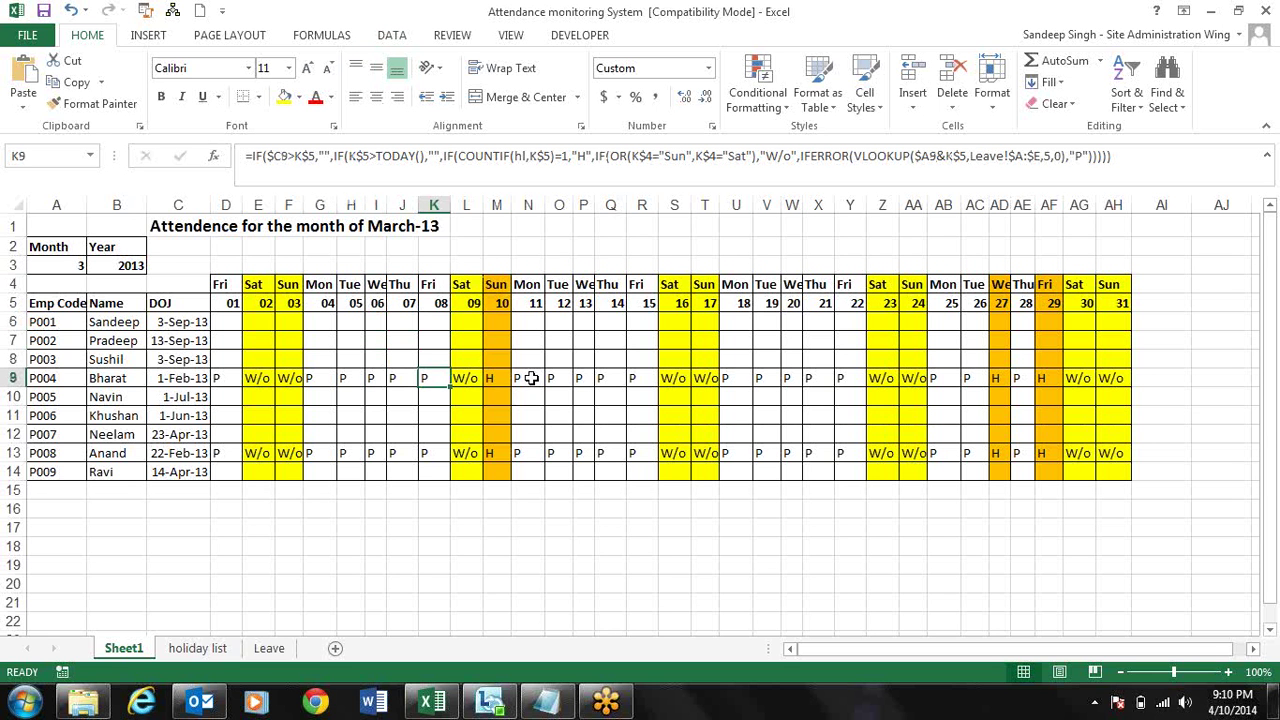
# - Inspect the row 9 attendance and holiday formulas in Q9, R9, S9, M9 and W9
pyautogui.click(600, 380)
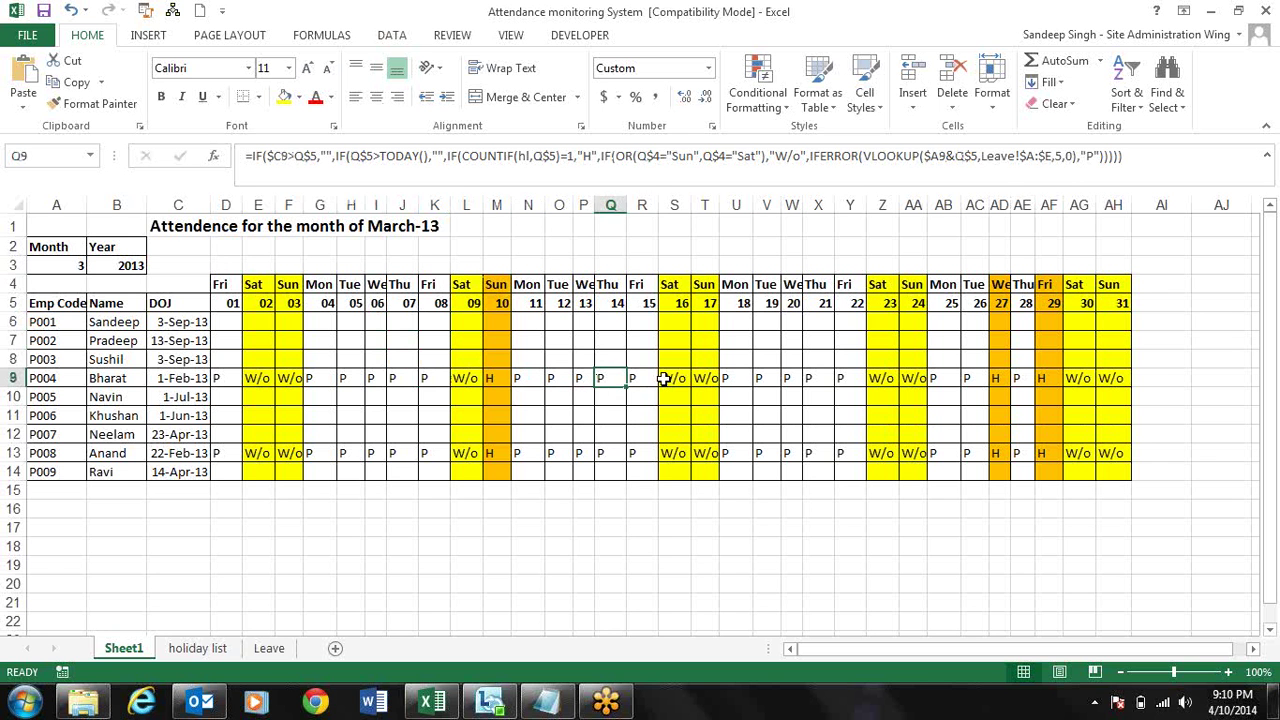
pyautogui.click(642, 378)
pyautogui.click(679, 378)
pyautogui.click(500, 378)
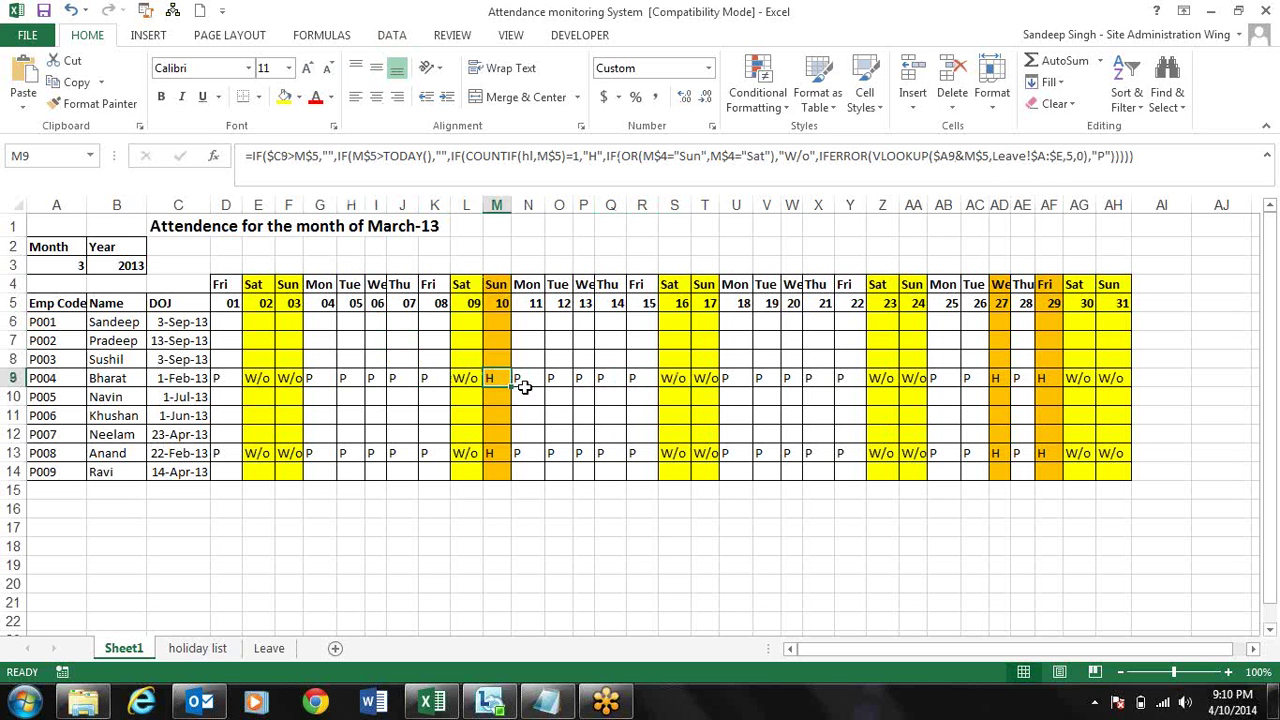
pyautogui.click(605, 378)
pyautogui.click(640, 378)
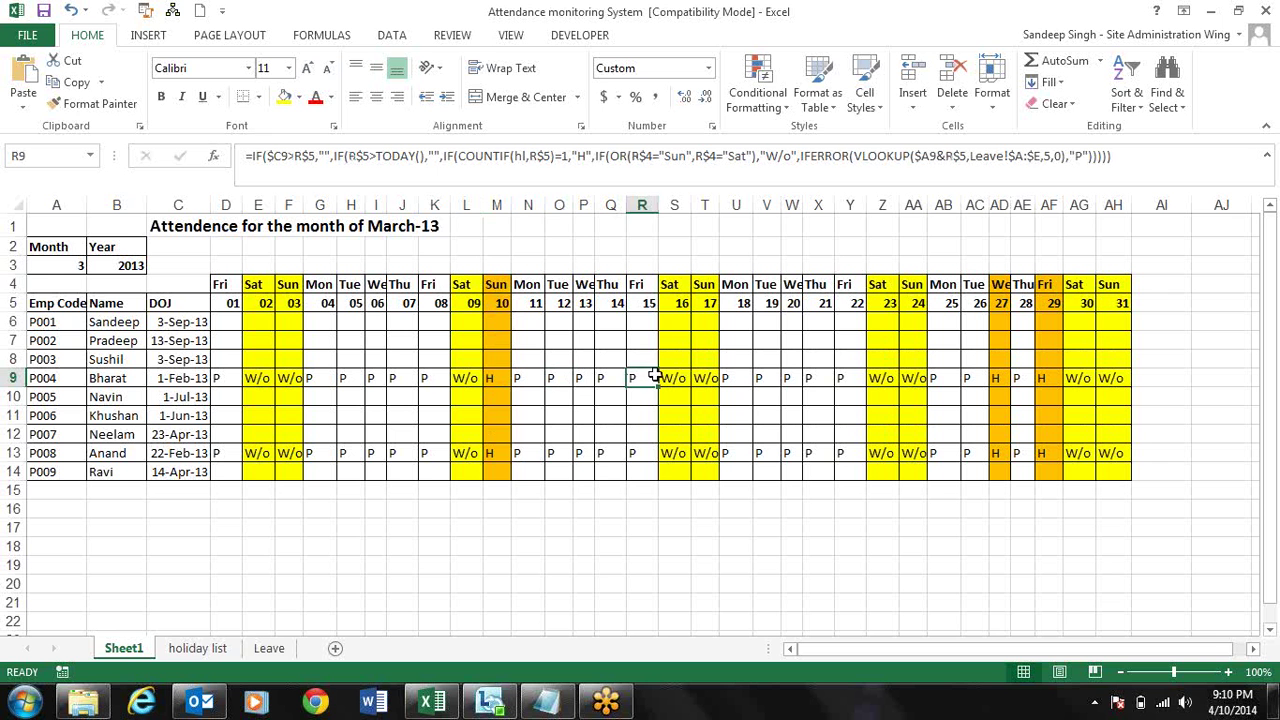
pyautogui.click(753, 383)
pyautogui.click(790, 378)
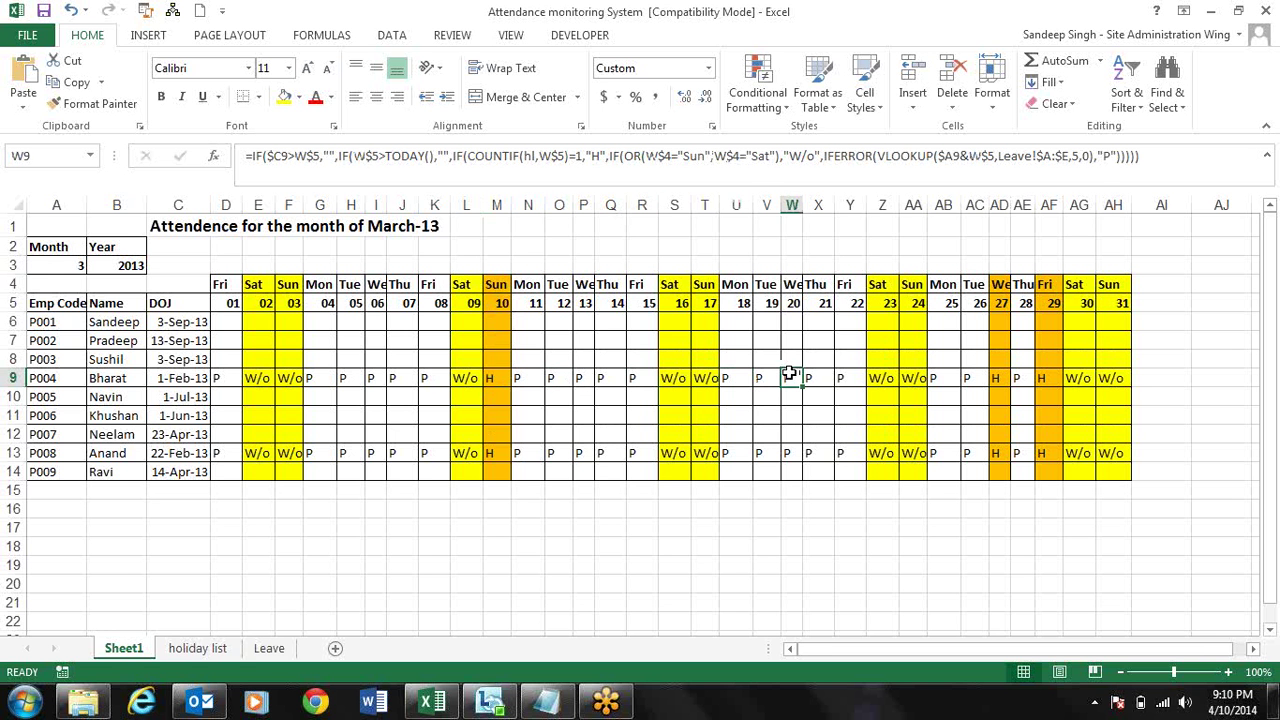
# - Review the holiday list and Leave sheets, then return to Sheet1's month list in A3
pyautogui.click(197, 652)
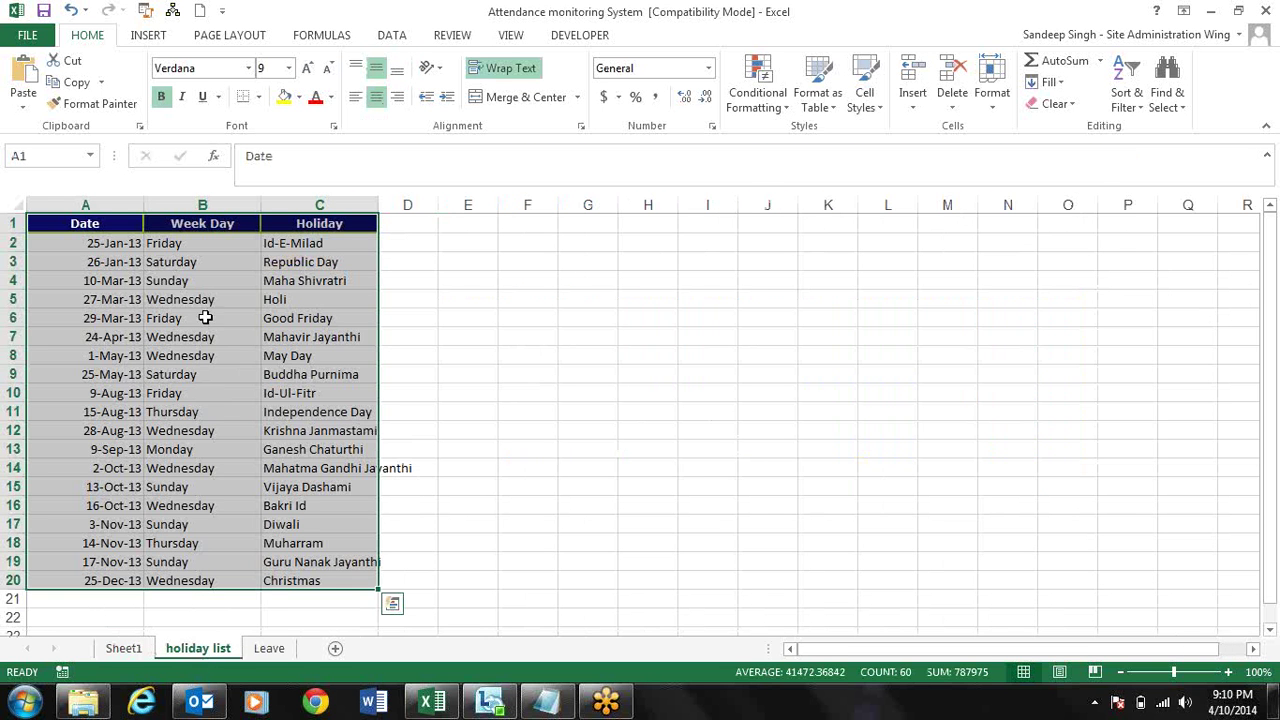
pyautogui.click(269, 648)
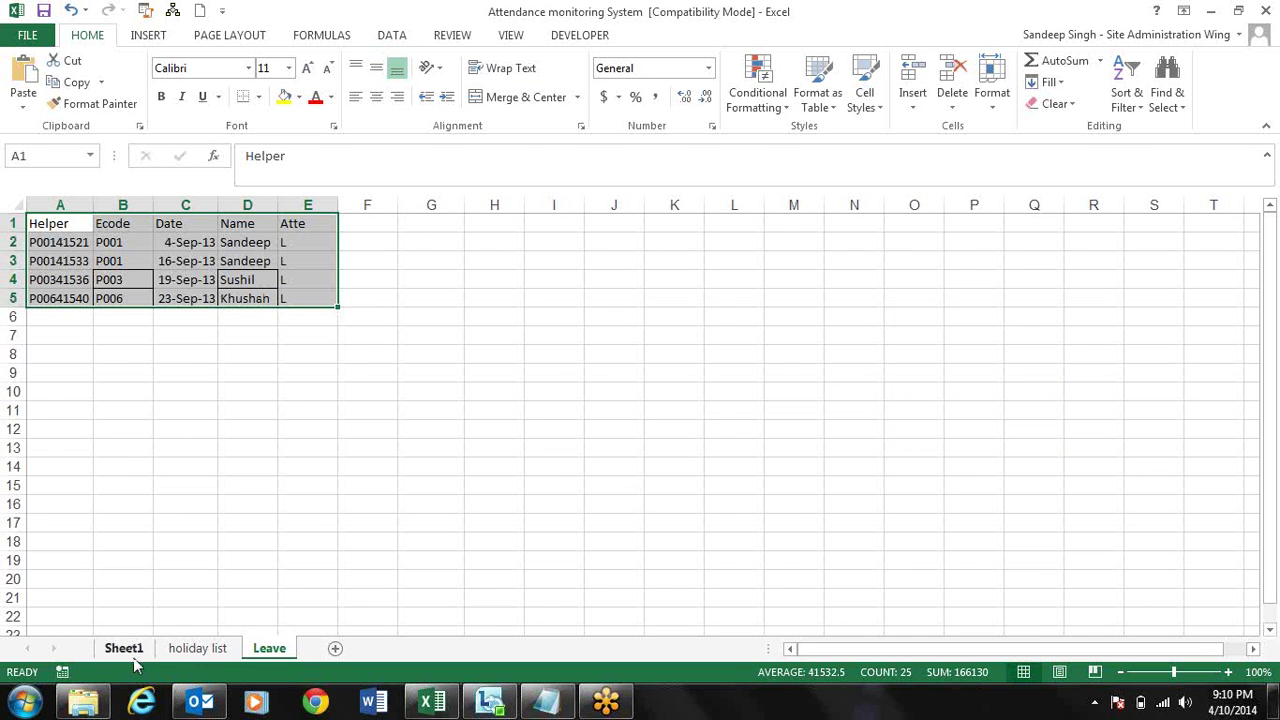
pyautogui.click(124, 650)
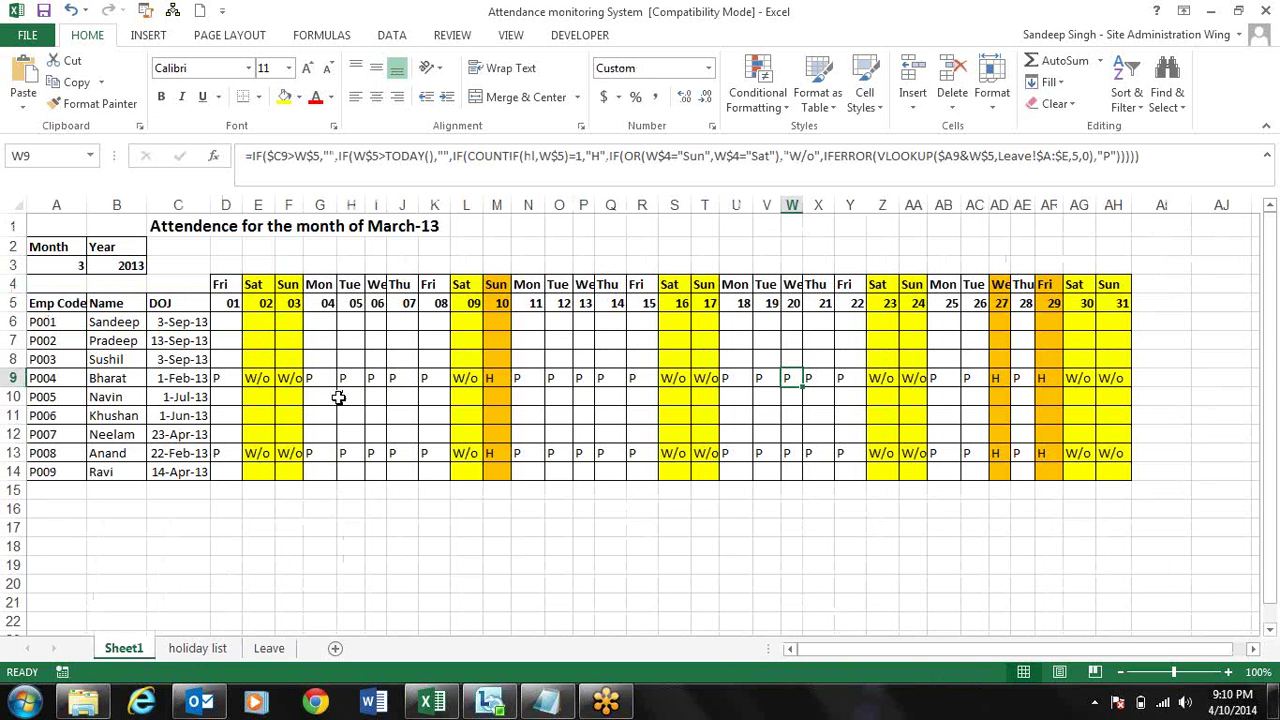
pyautogui.click(557, 381)
pyautogui.click(640, 432)
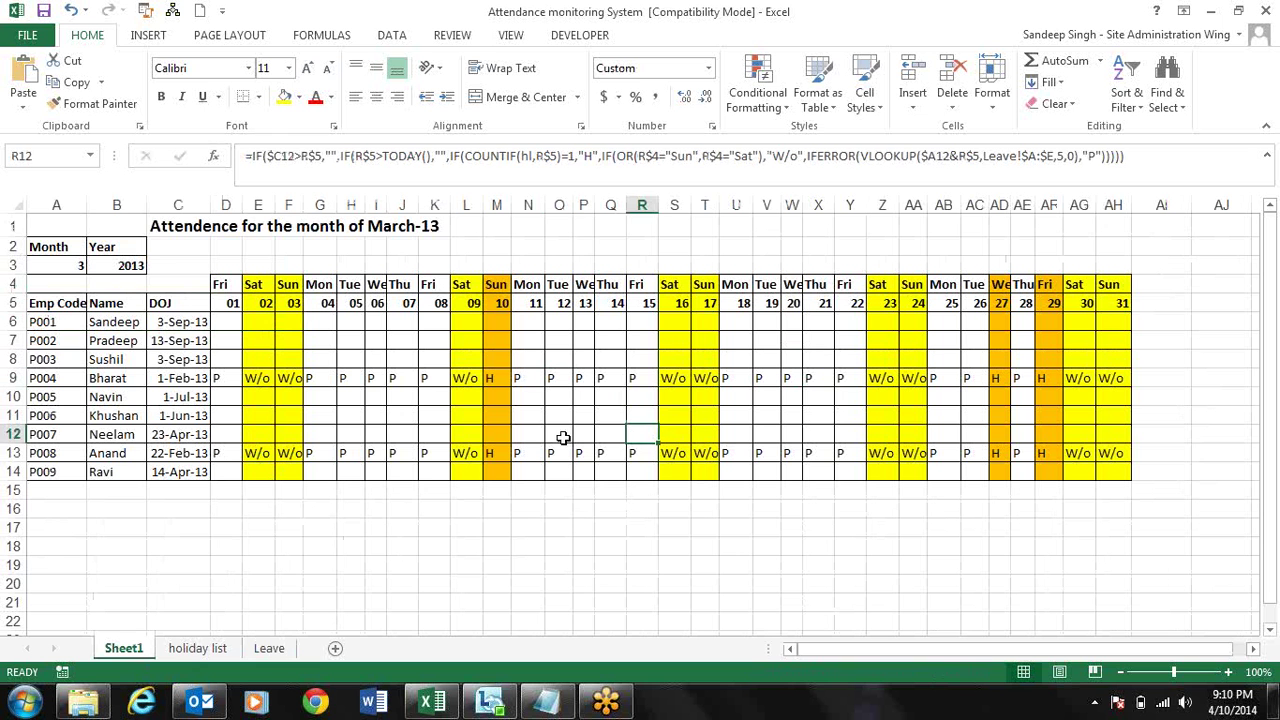
pyautogui.click(75, 265)
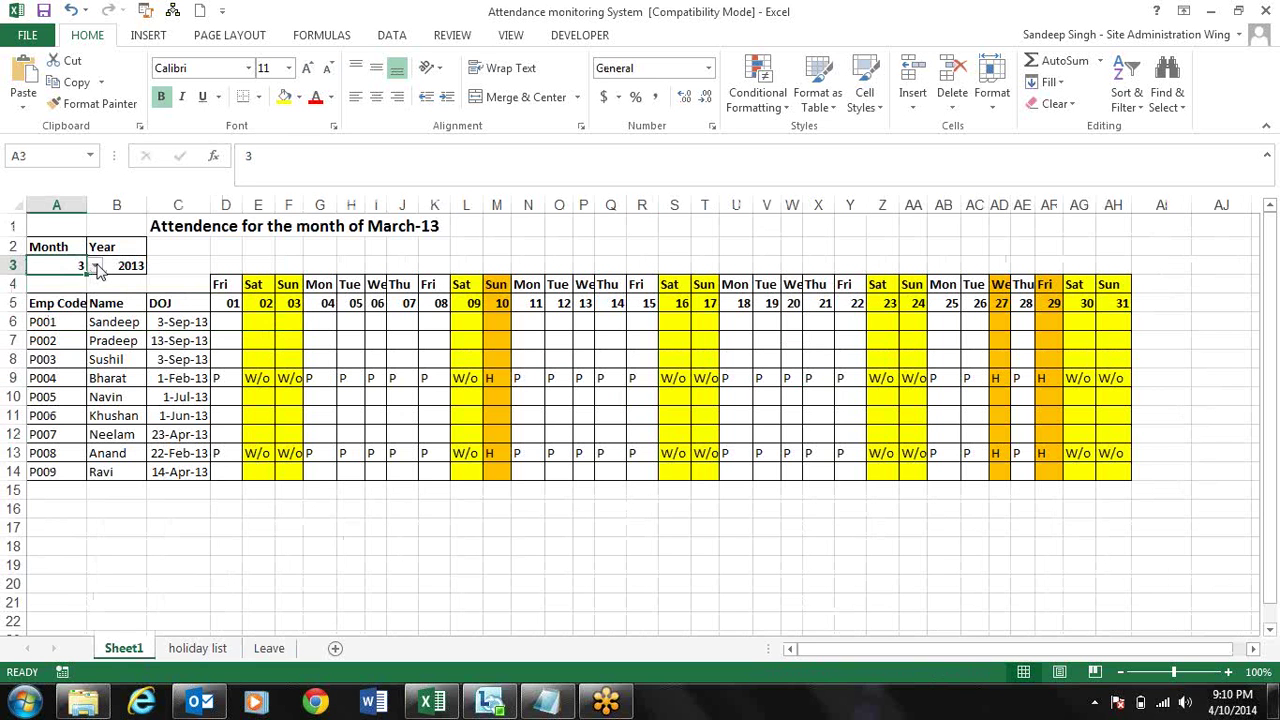
pyautogui.click(94, 265)
# - Set the month to 4 and the year in B3 to 2014
pyautogui.click(60, 293)
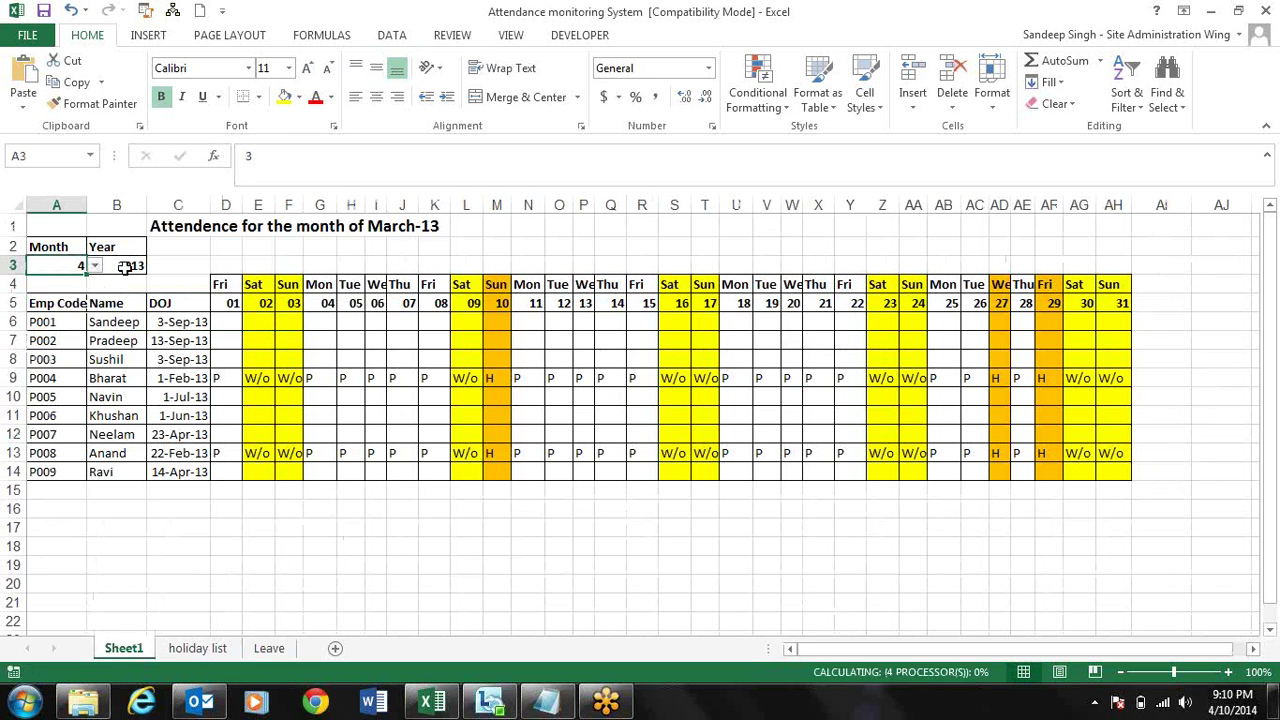
pyautogui.click(128, 266)
pyautogui.click(155, 265)
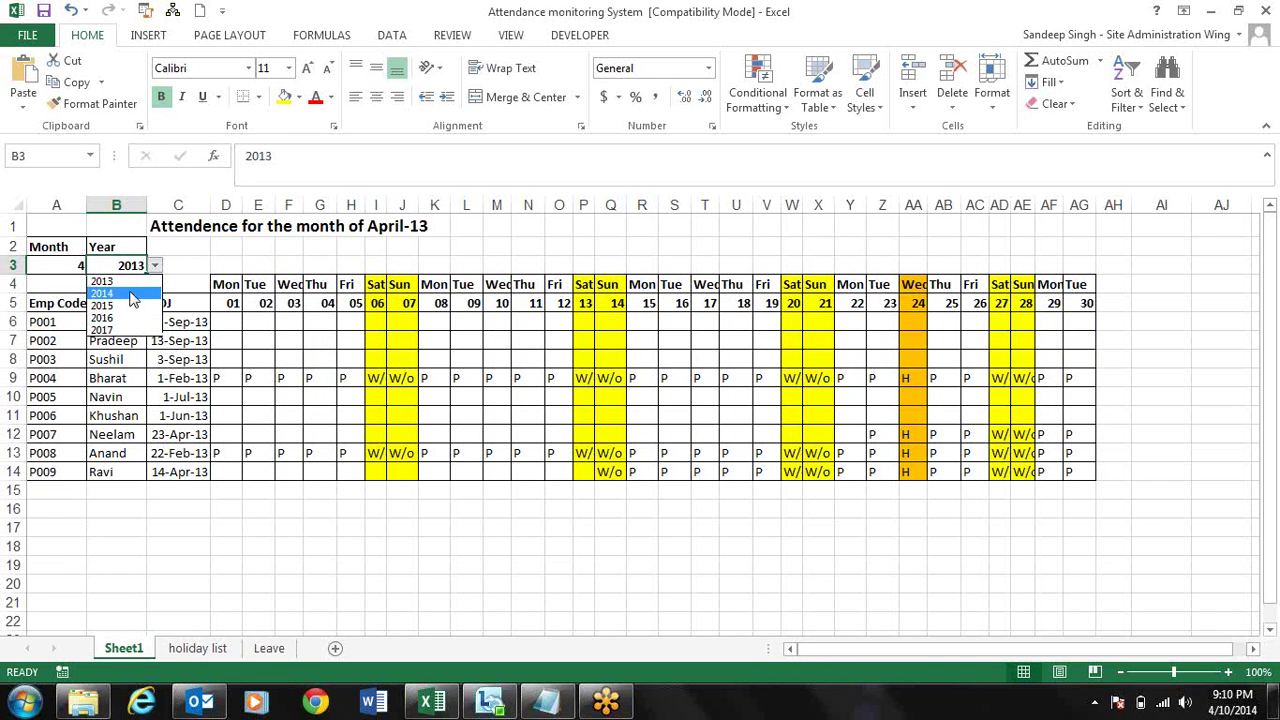
pyautogui.click(133, 294)
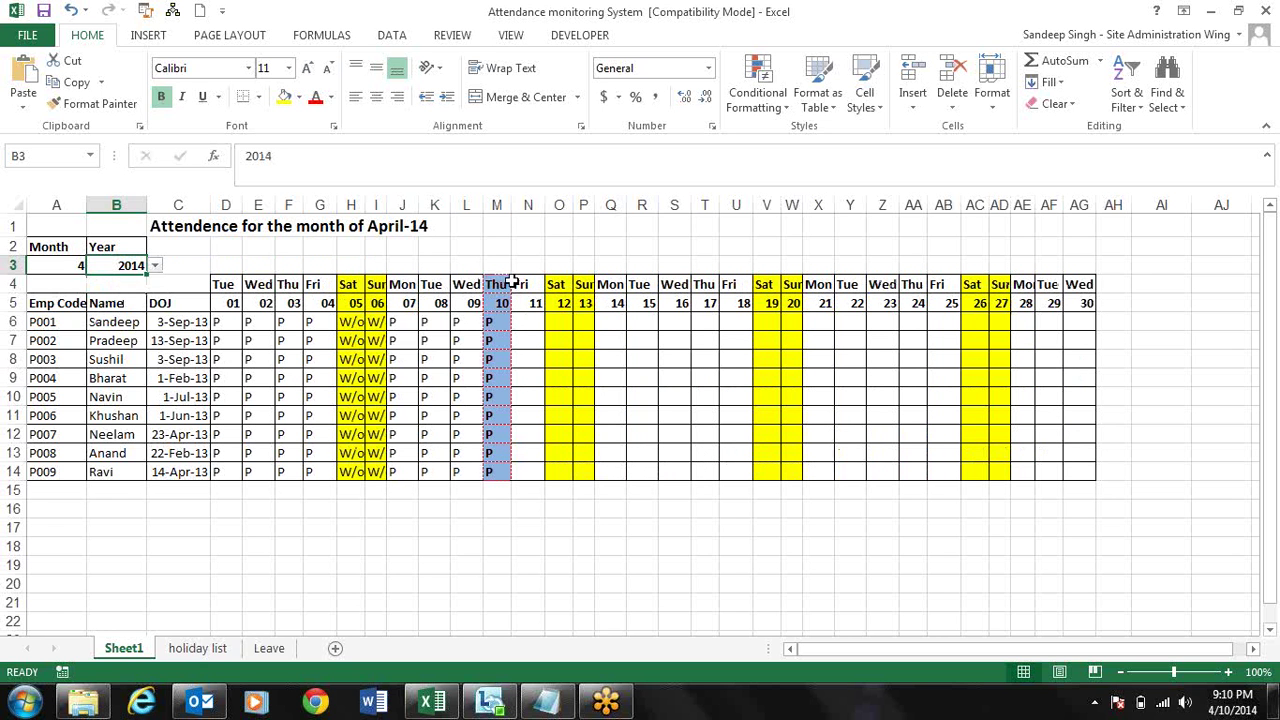
# - Check the date, weekday and attendance formulas down column M and in Q7 and G7
pyautogui.click(495, 338)
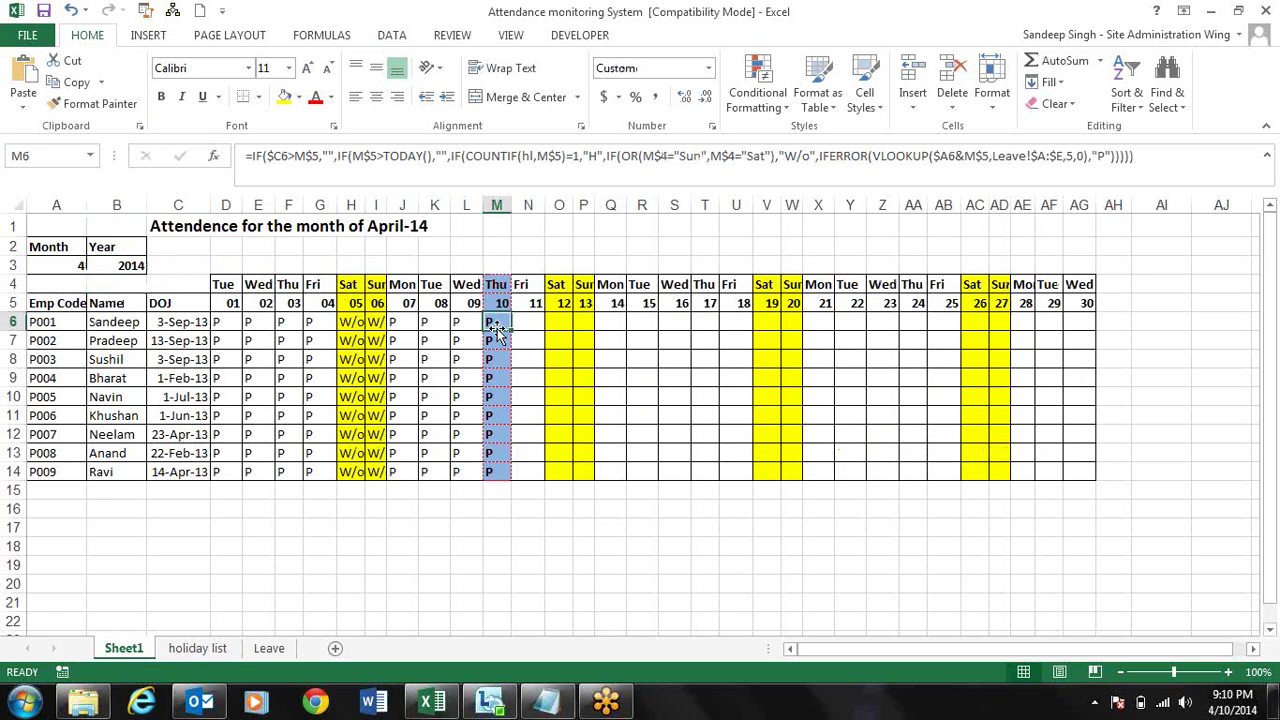
pyautogui.press('Down')
pyautogui.press('Down')
pyautogui.press('Down')
pyautogui.press('Up')
pyautogui.press('Up')
pyautogui.press('Up')
pyautogui.press('Up')
pyautogui.press('Up')
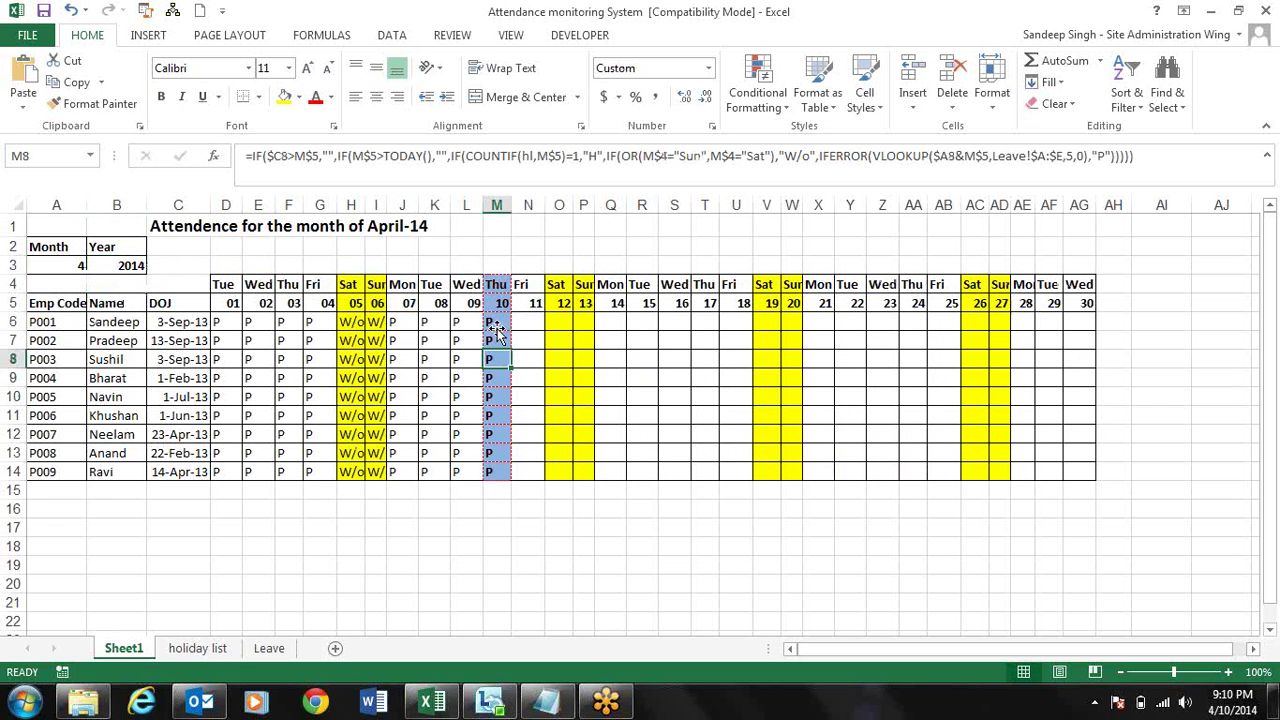
pyautogui.press('Up')
pyautogui.press('Down')
pyautogui.press('Down')
pyautogui.press('Down')
pyautogui.press('Down')
pyautogui.press('Down')
pyautogui.press('Down')
pyautogui.press('Down')
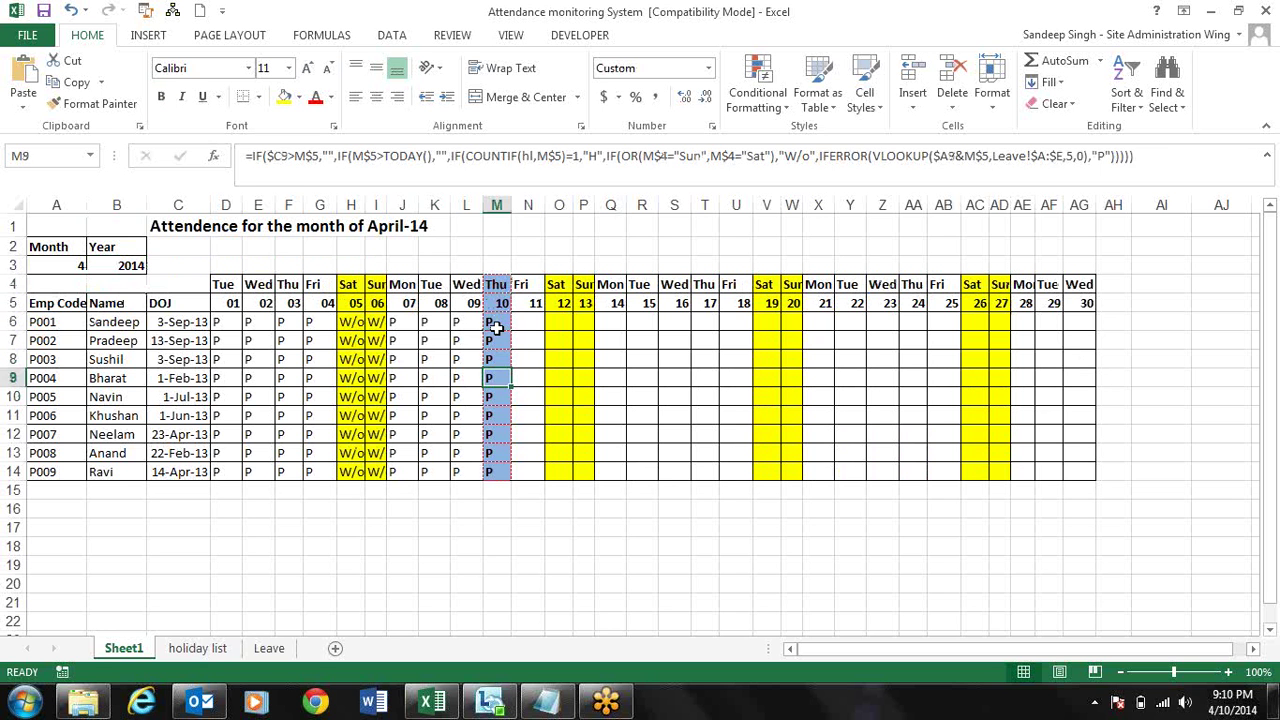
pyautogui.press('Up')
pyautogui.press('Up')
pyautogui.press('Up')
pyautogui.press('Up')
pyautogui.press('Up')
pyautogui.press('Up')
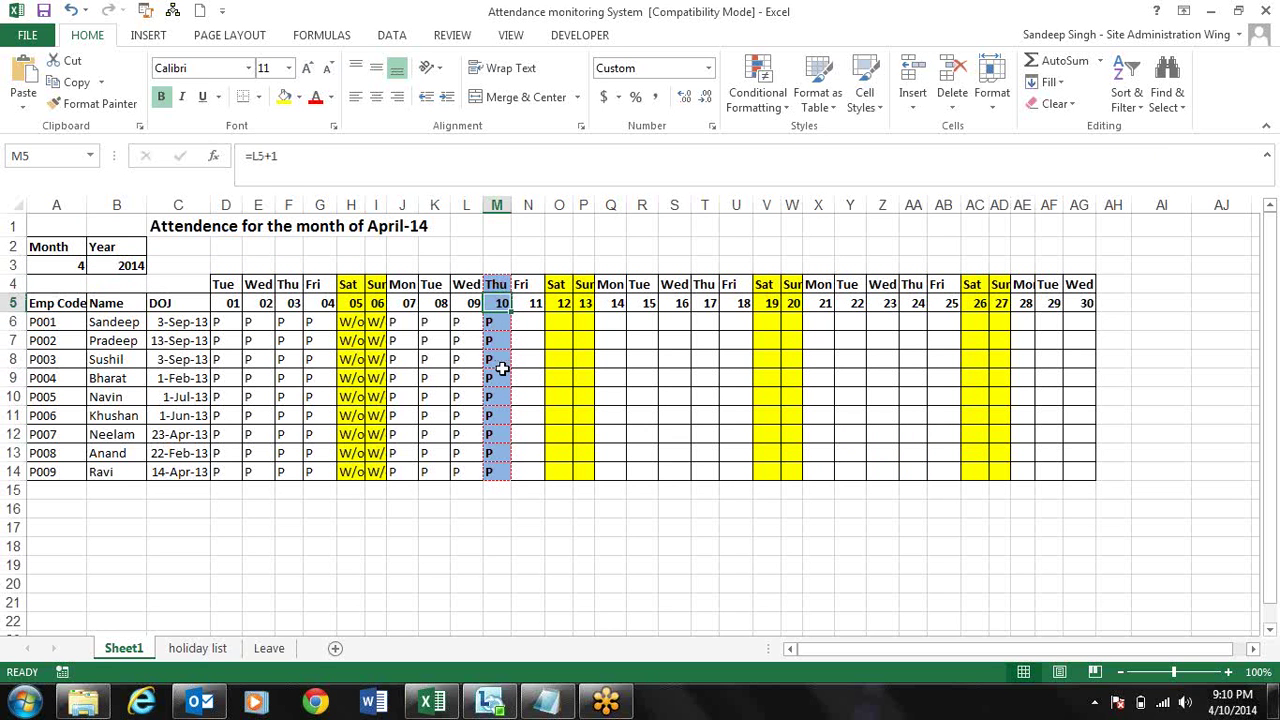
pyautogui.press('Down')
pyautogui.press('Down')
pyautogui.press('Down')
pyautogui.press('Down')
pyautogui.click(502, 436)
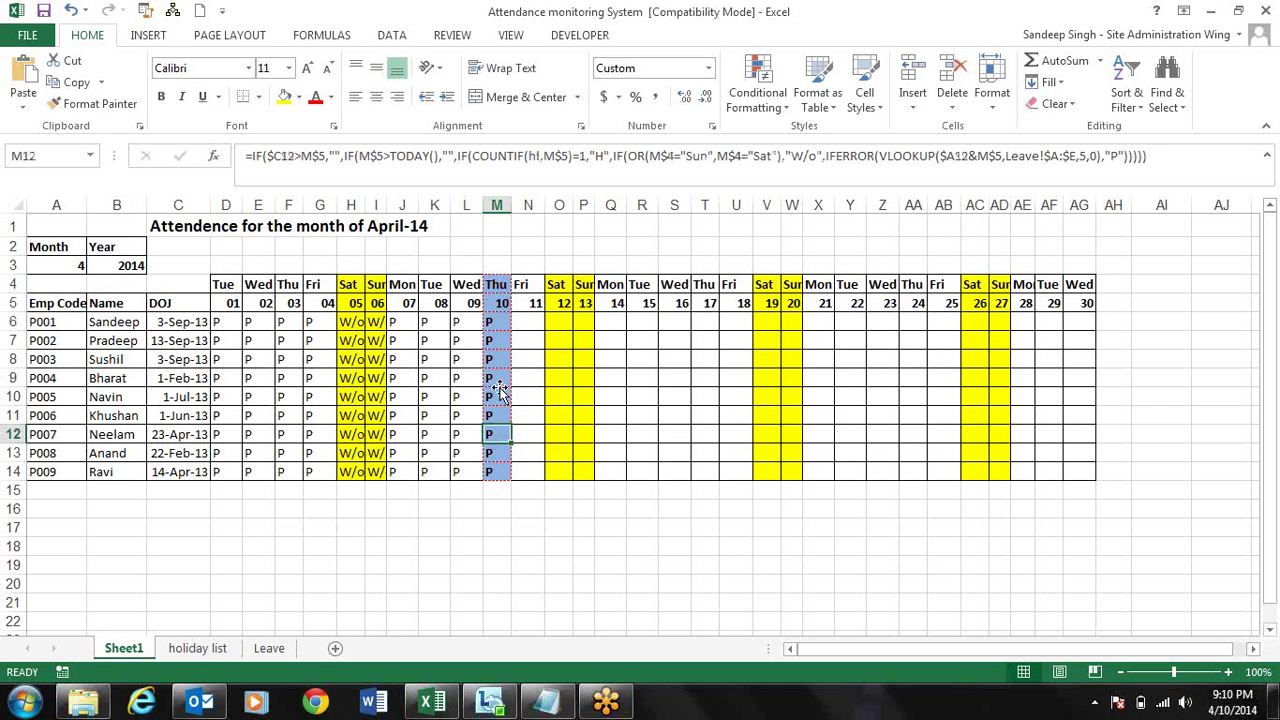
pyautogui.click(500, 396)
pyautogui.press('Up')
pyautogui.press('Up')
pyautogui.press('Up')
pyautogui.click(600, 339)
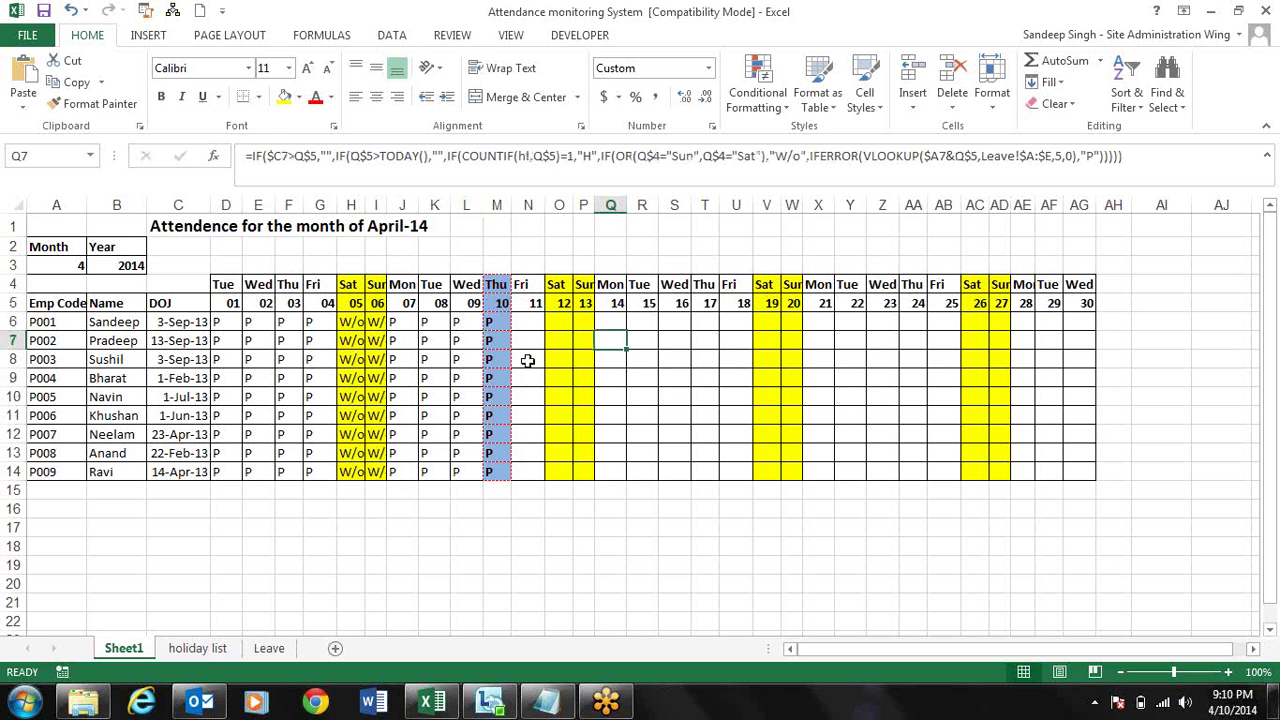
pyautogui.click(128, 266)
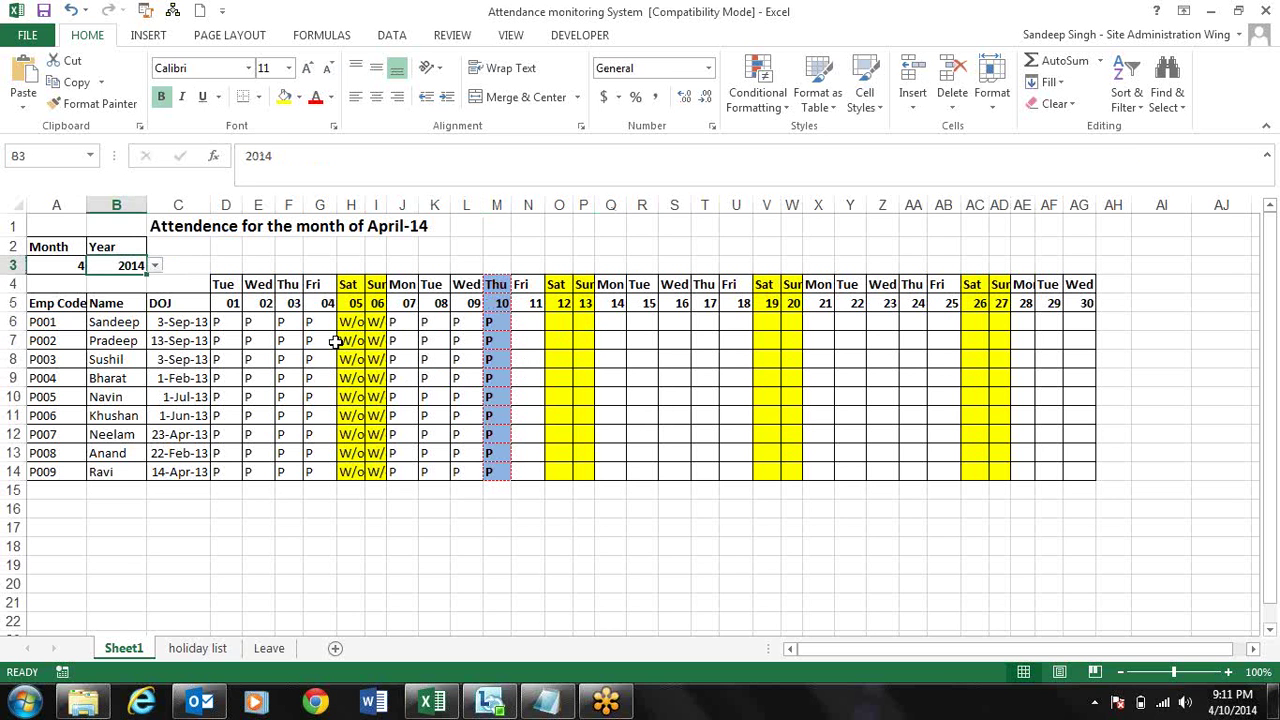
pyautogui.click(333, 341)
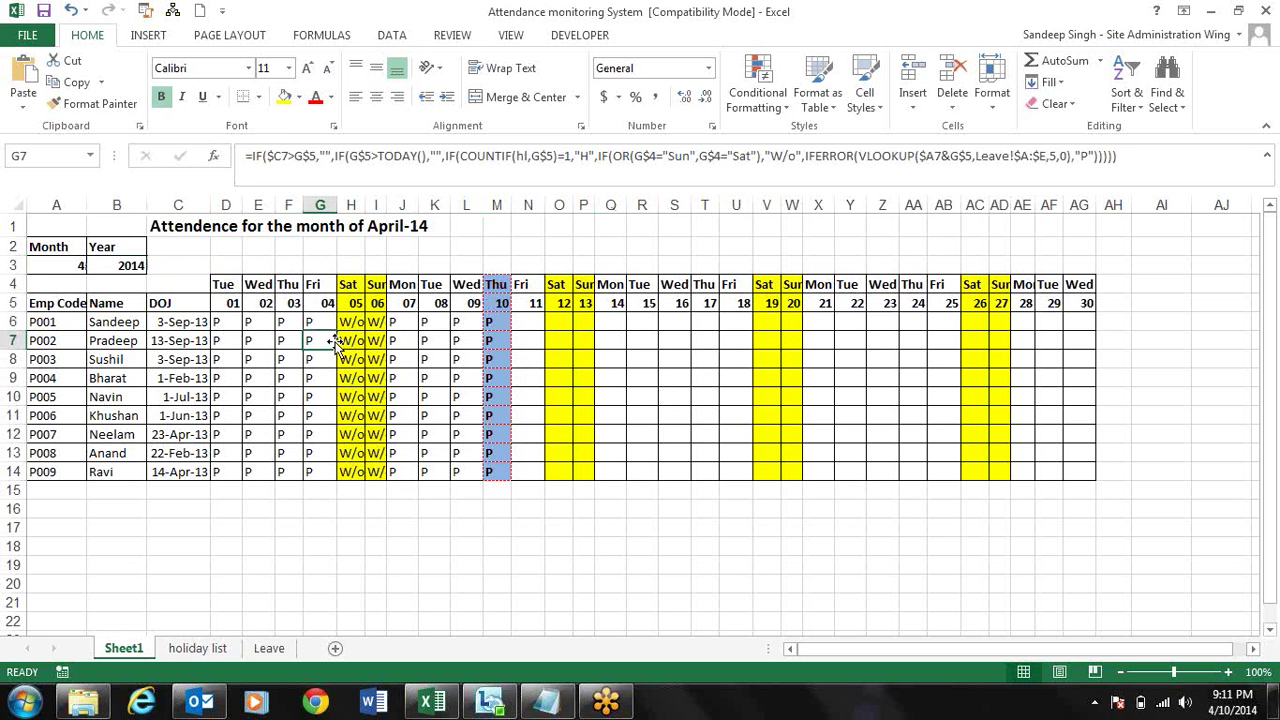
# - Browse the Math & Trig function list on the Formulas tab, then dismiss it
pyautogui.click(322, 36)
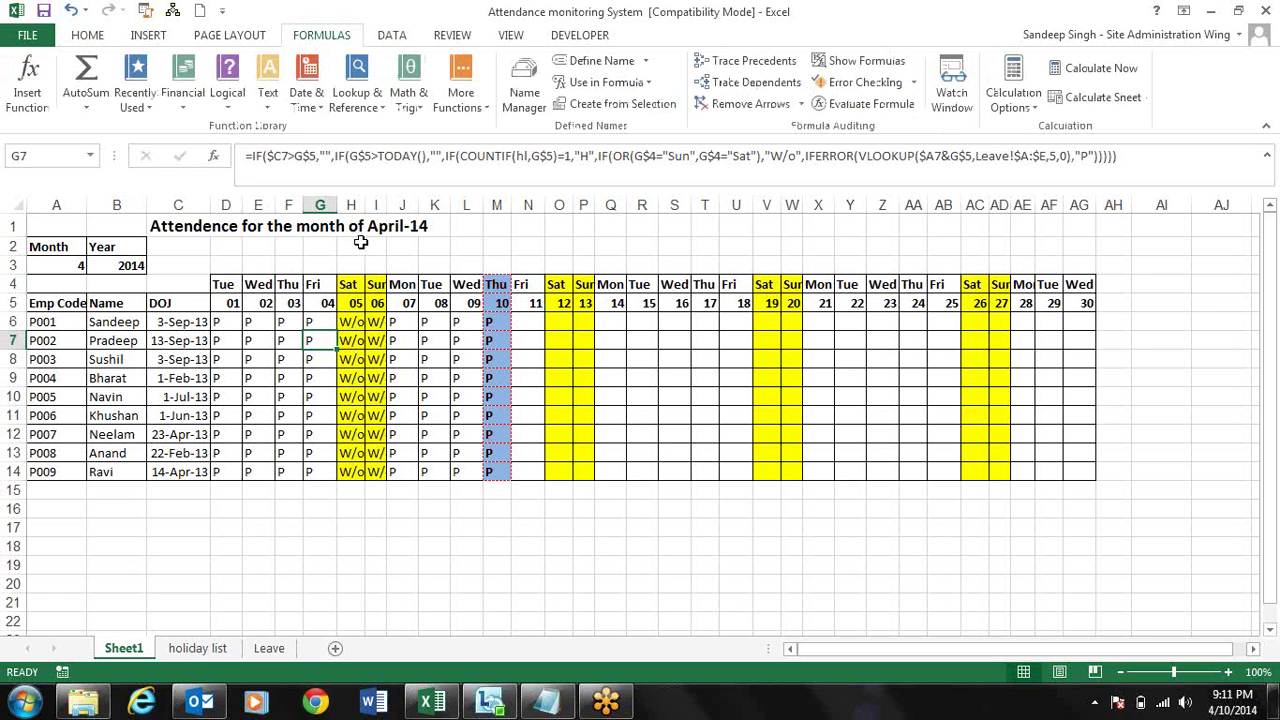
pyautogui.click(420, 112)
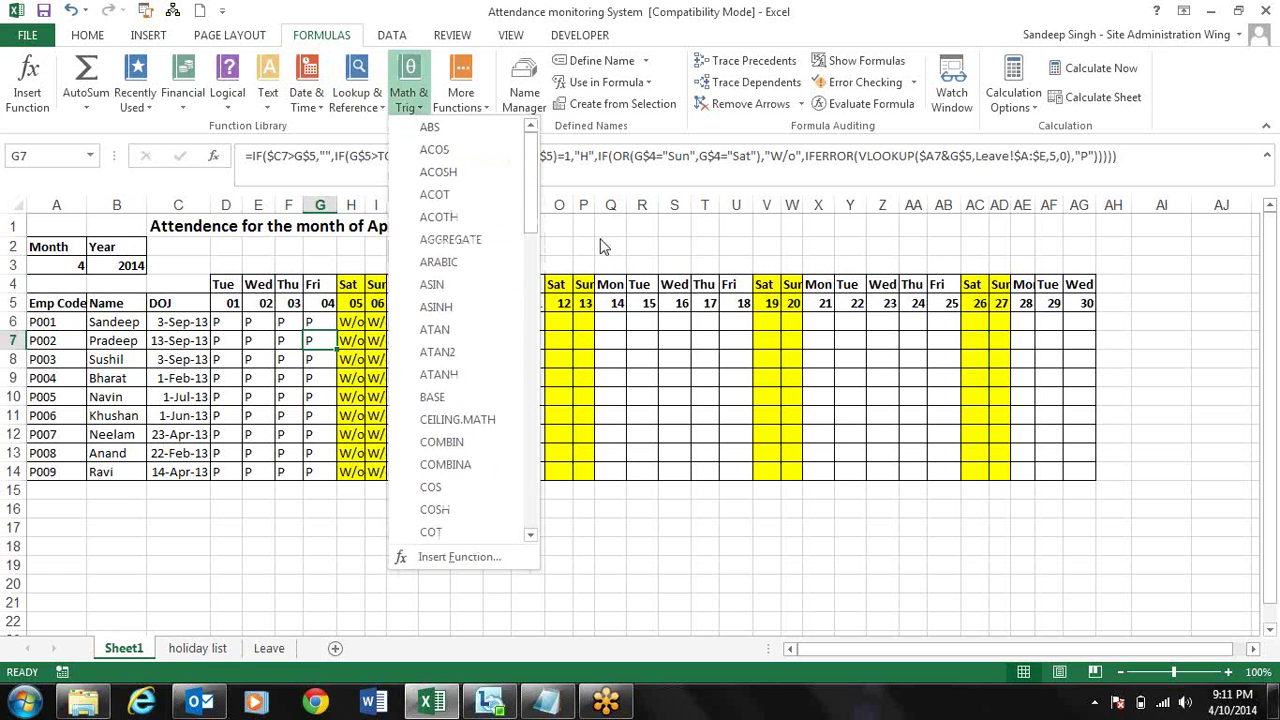
pyautogui.click(660, 428)
# - Inspect the attendance formulas in Q9, E7, K6 and Q6, then close the workbook
pyautogui.click(598, 376)
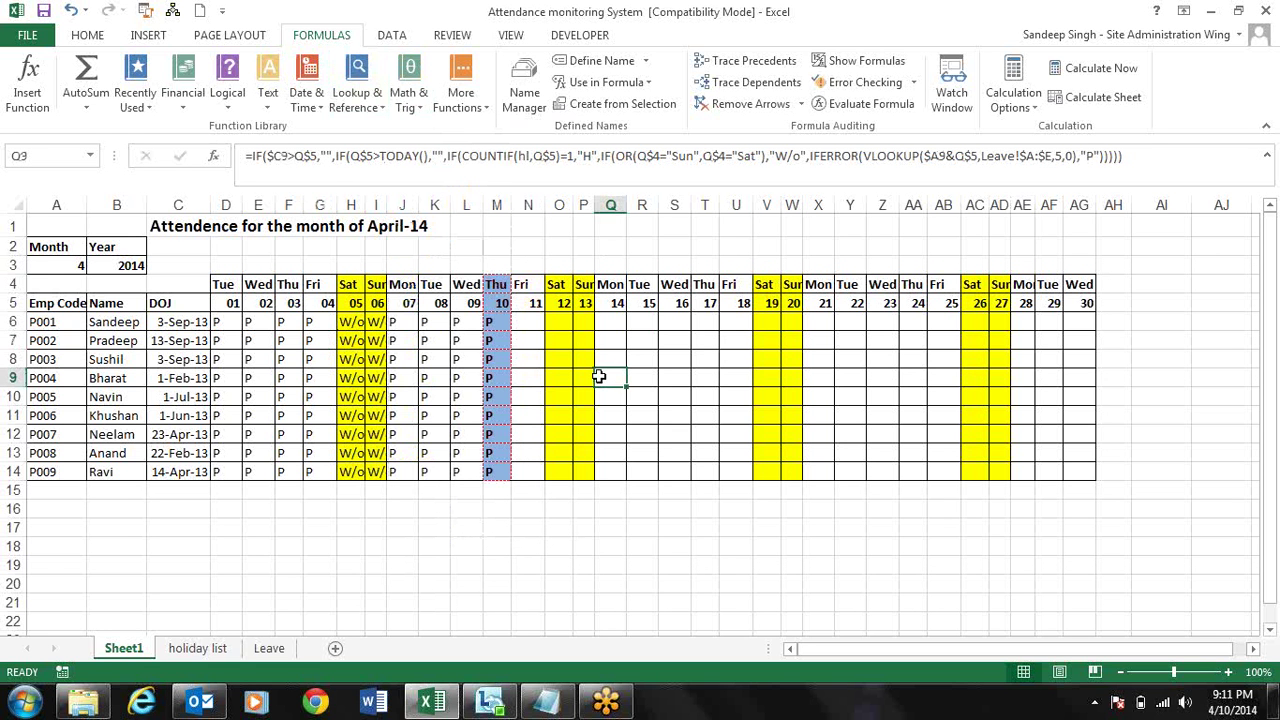
pyautogui.press('Left')
pyautogui.press('Left')
pyautogui.press('Left')
pyautogui.press('Left')
pyautogui.press('Left')
pyautogui.press('Left')
pyautogui.press('Left')
pyautogui.press('Left')
pyautogui.press('Left')
pyautogui.press('Left')
pyautogui.press('Left')
pyautogui.press('Left')
pyautogui.press('Up')
pyautogui.press('Up')
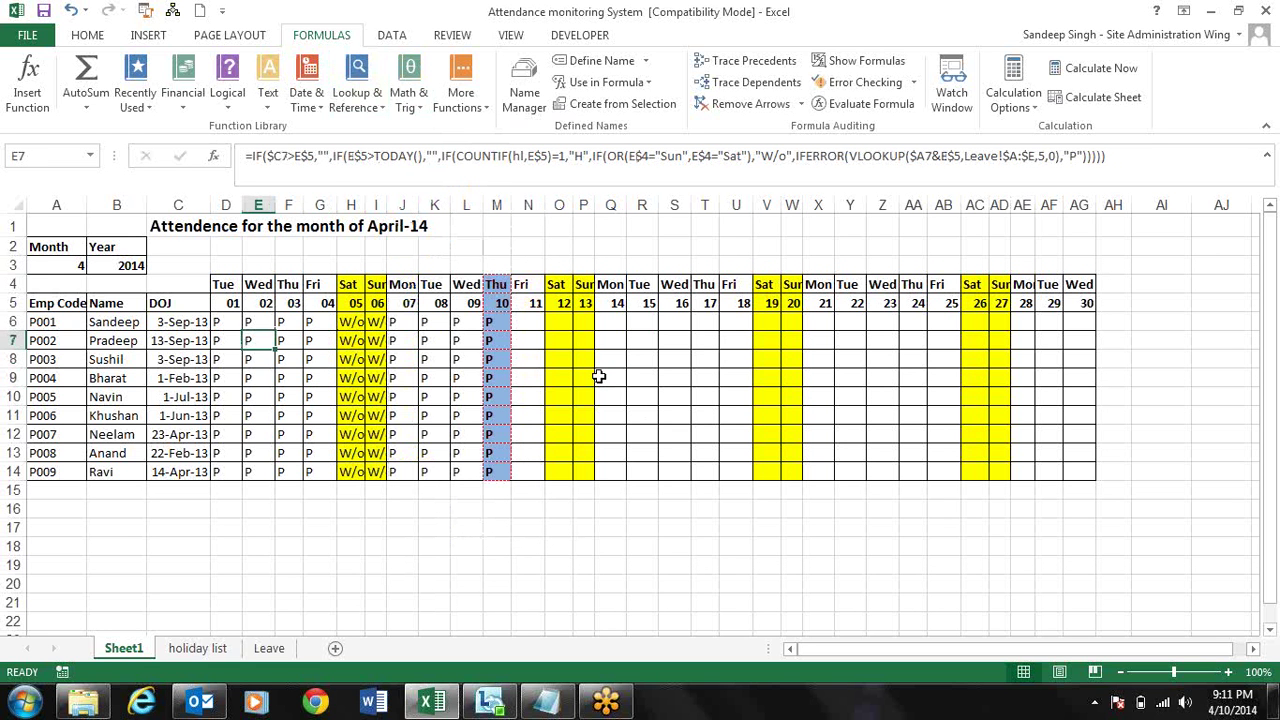
pyautogui.press('Up')
pyautogui.press('Right')
pyautogui.press('Right')
pyautogui.press('Right')
pyautogui.press('Right')
pyautogui.press('Right')
pyautogui.press('Right')
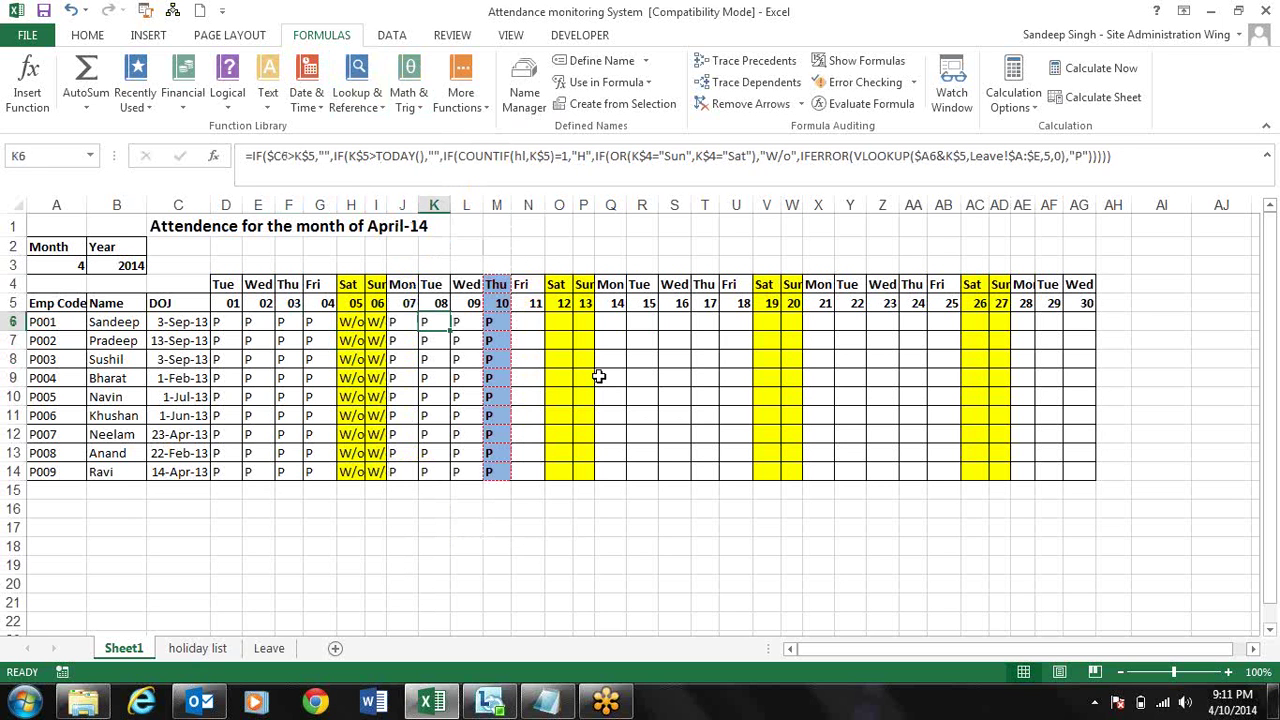
pyautogui.press('Right')
pyautogui.press('Right')
pyautogui.press('Right')
pyautogui.press('Right')
pyautogui.press('Right')
pyautogui.press('Right')
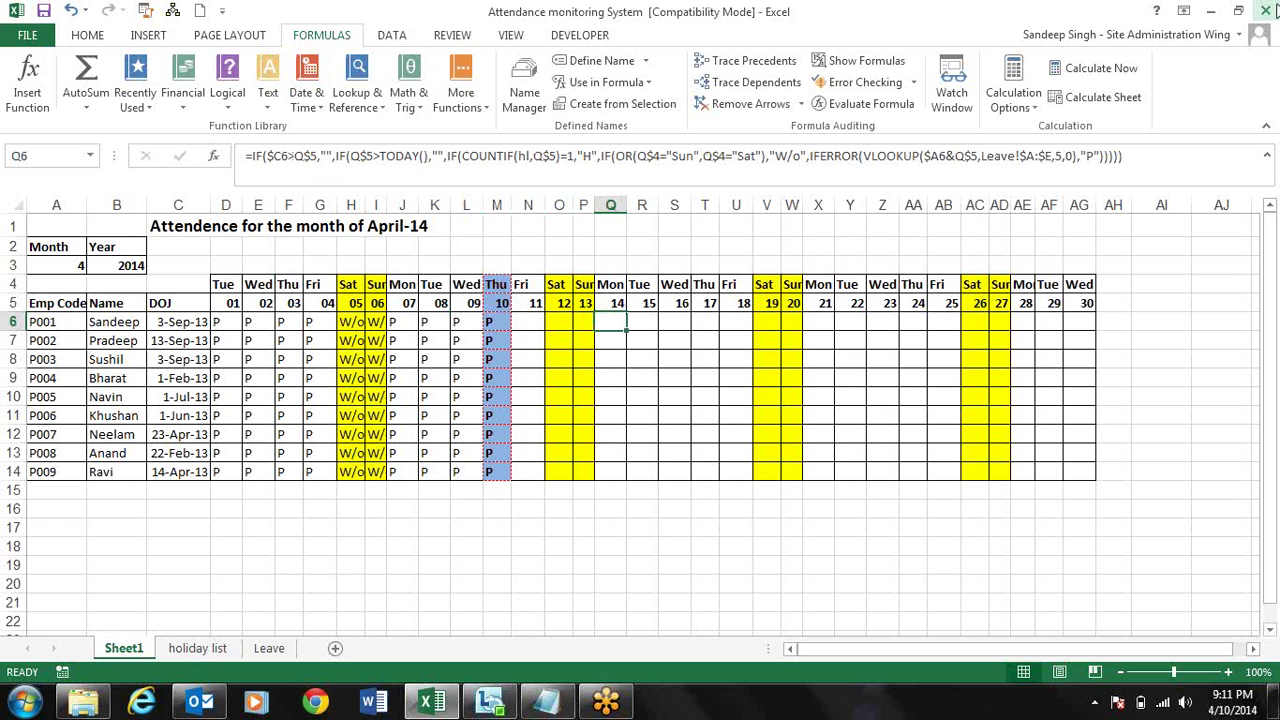
pyautogui.click(1268, 10)
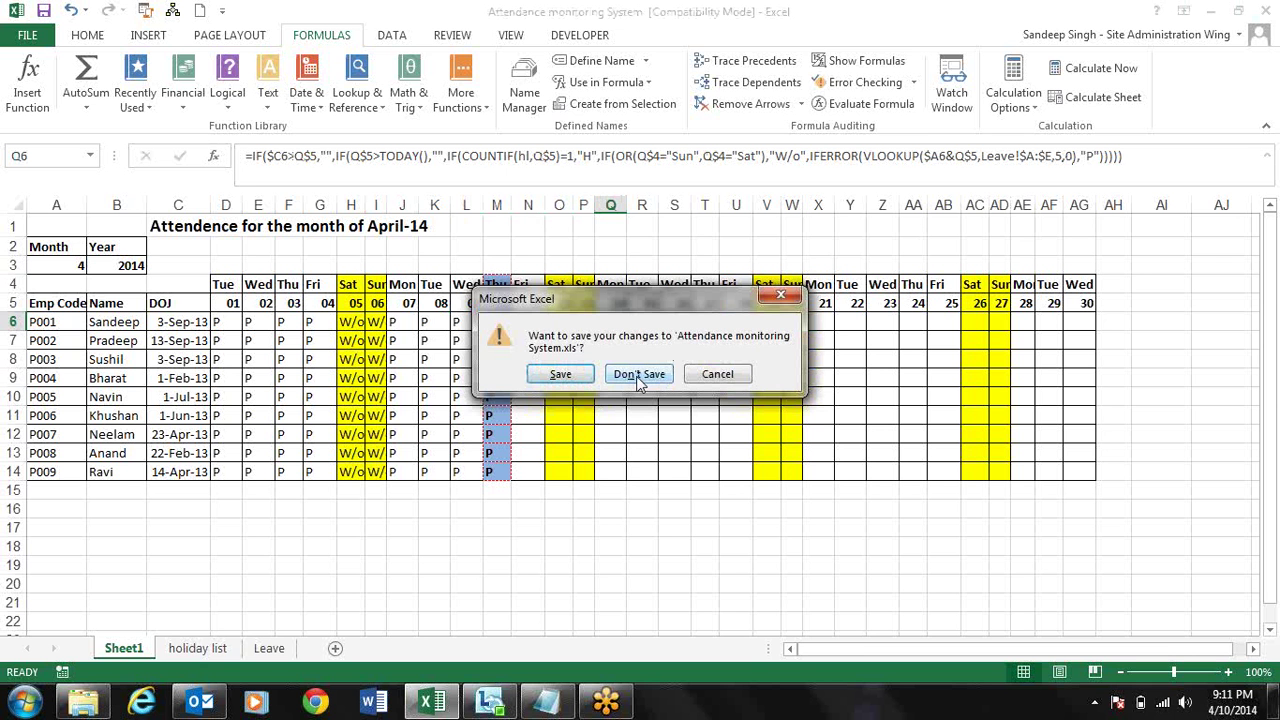
# - Discard attendance changes, open Axis bank neft format without updating links, and close it unsaved
pyautogui.click(640, 374)
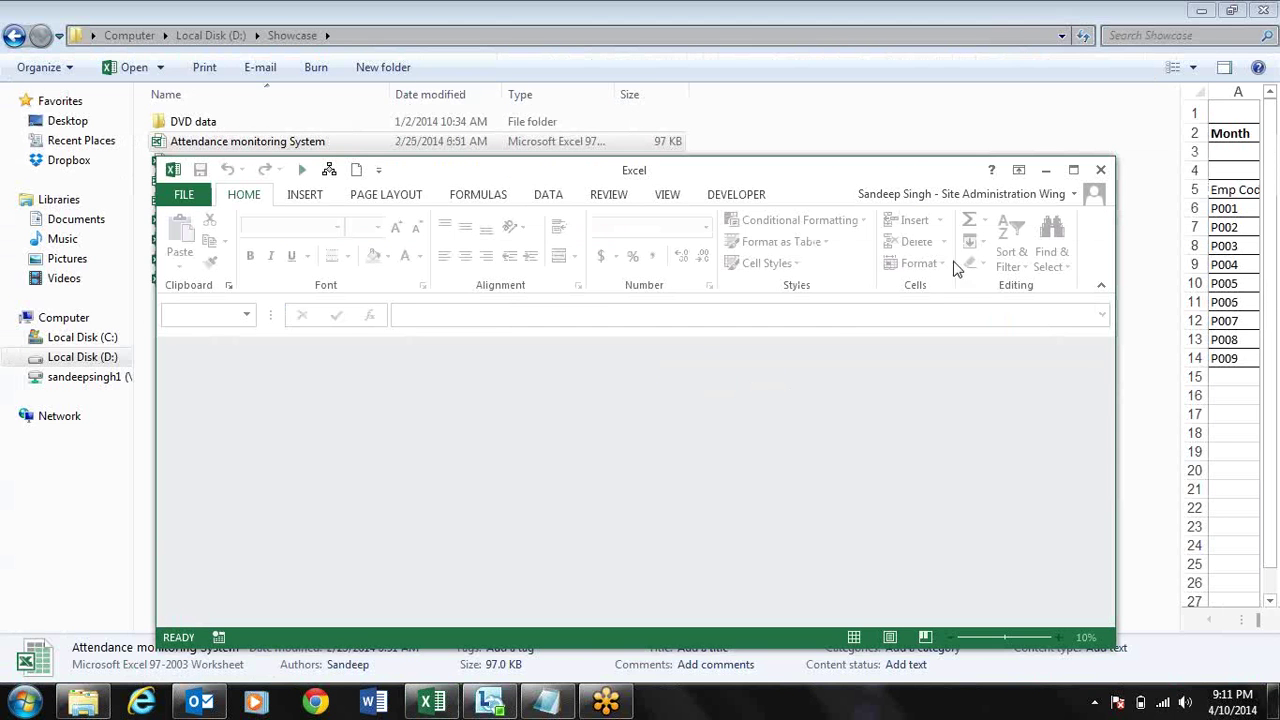
pyautogui.click(1102, 169)
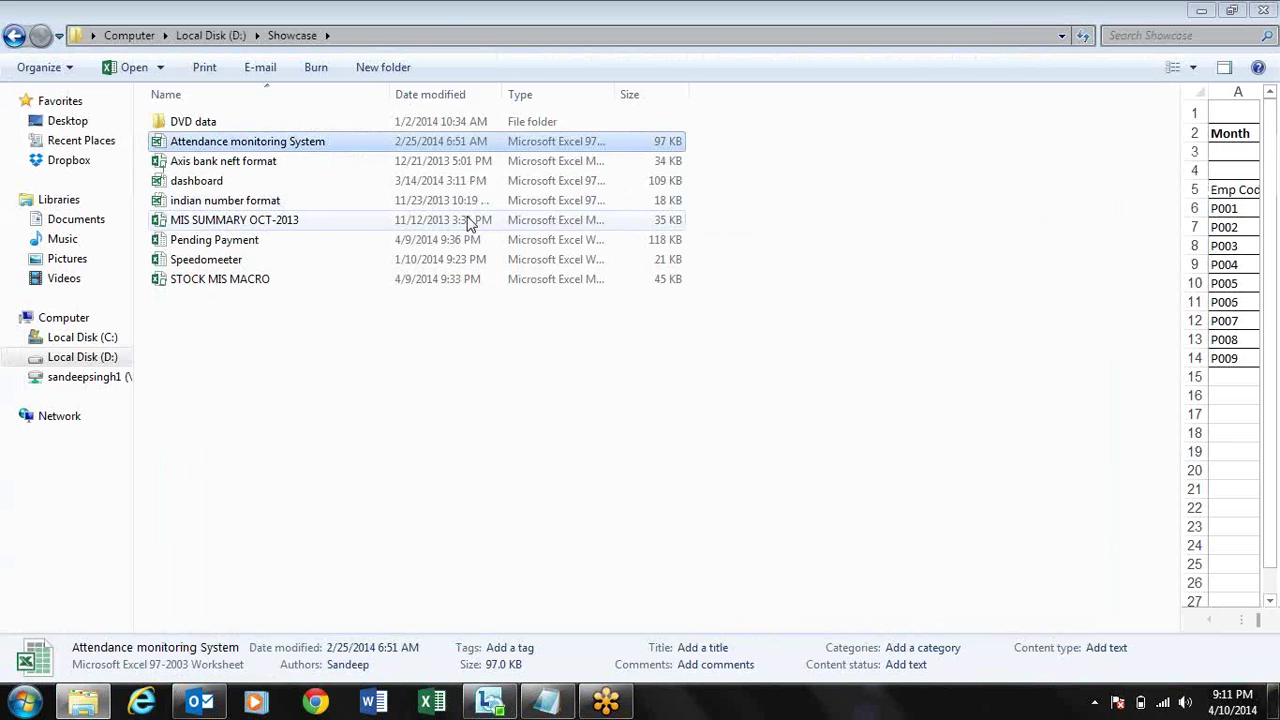
pyautogui.click(258, 163)
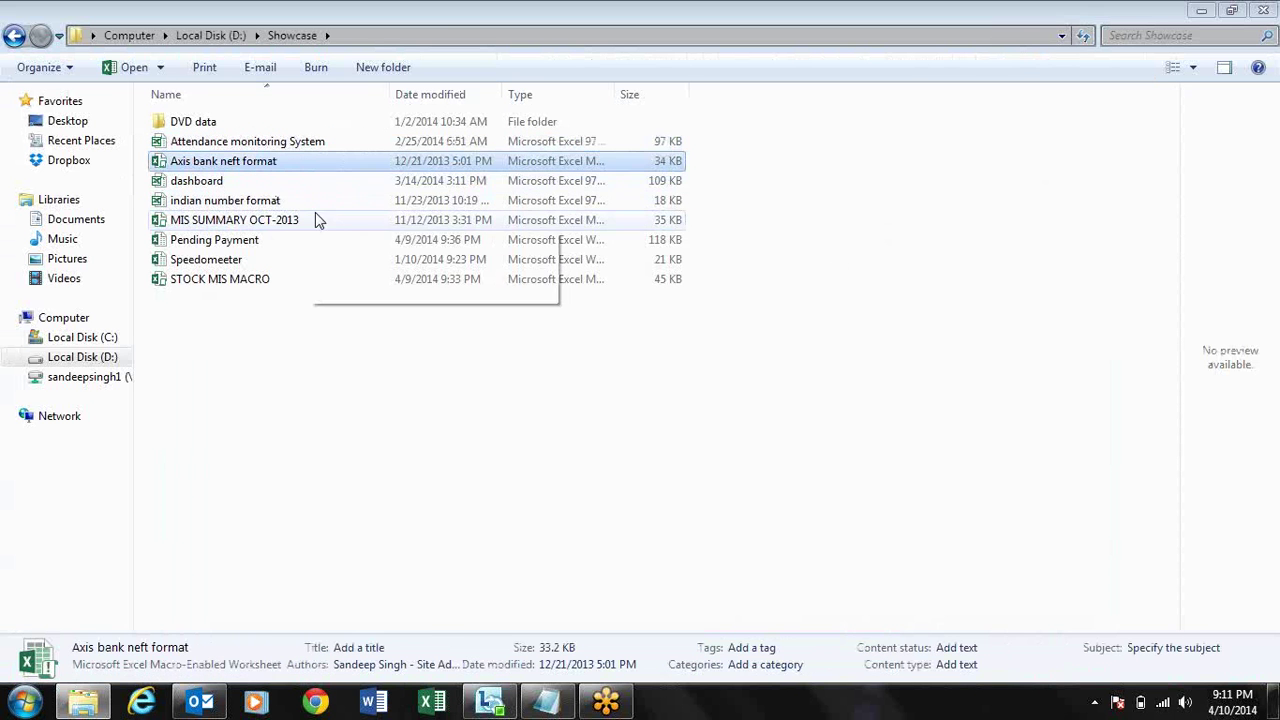
pyautogui.doubleClick(242, 167)
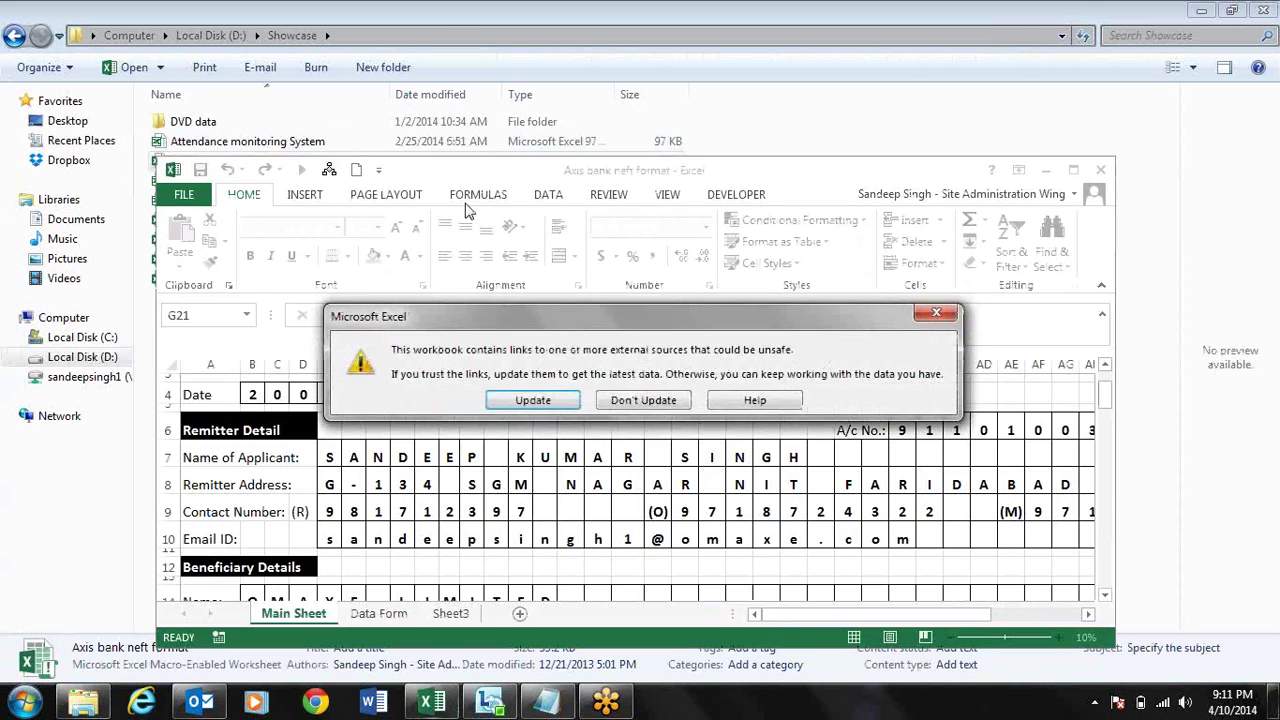
pyautogui.click(648, 400)
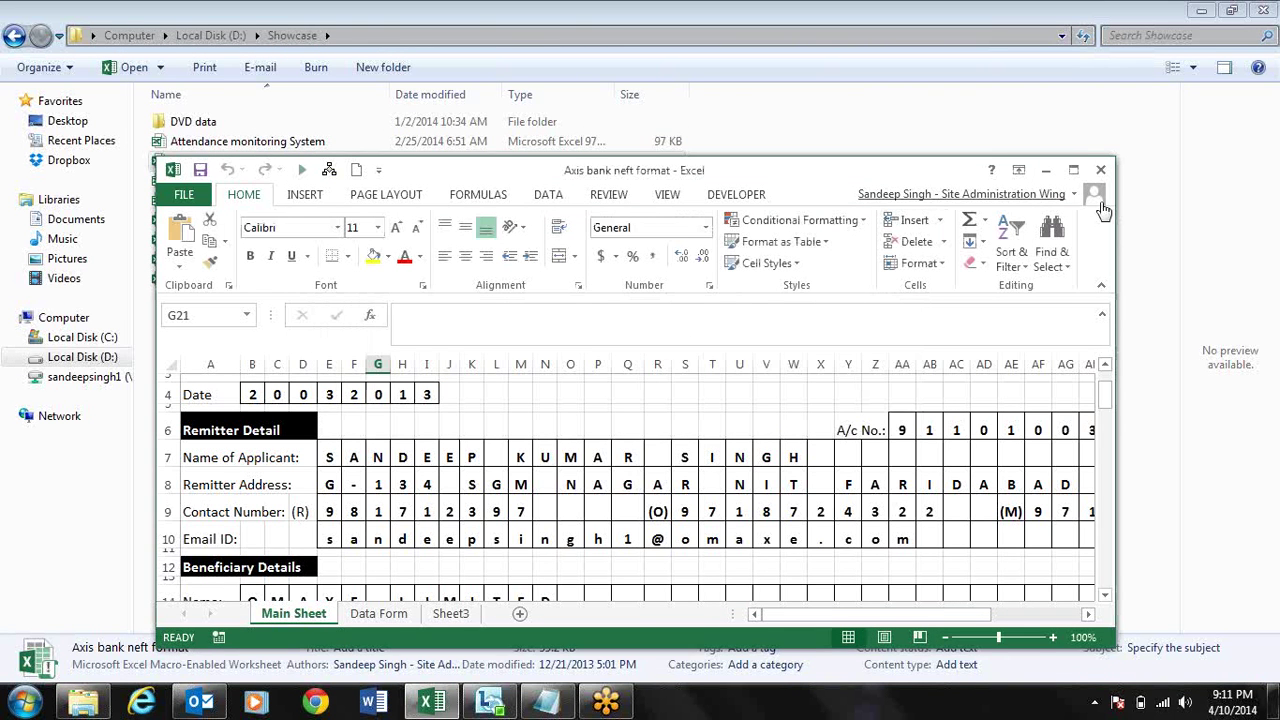
pyautogui.click(1100, 170)
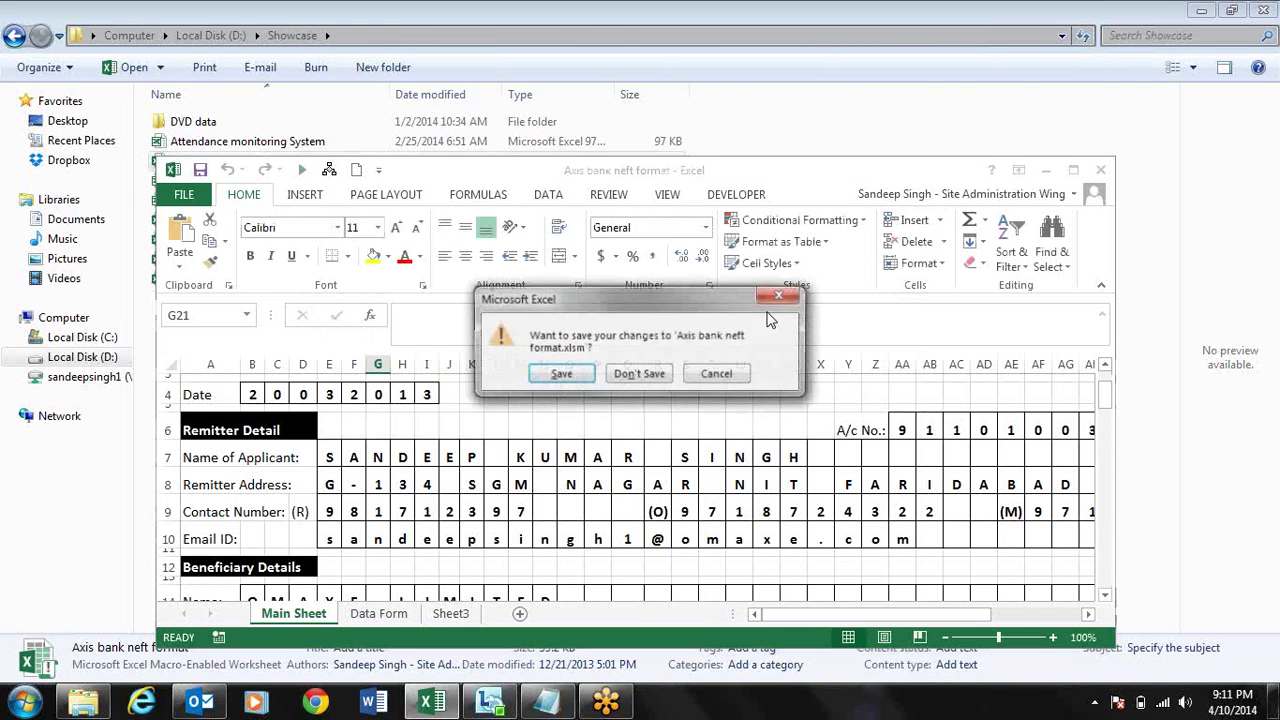
pyautogui.click(634, 376)
# - Open Axis bank neft format in a newly launched Excel 2007, dismiss the notice, and maximize
pyautogui.press('super')
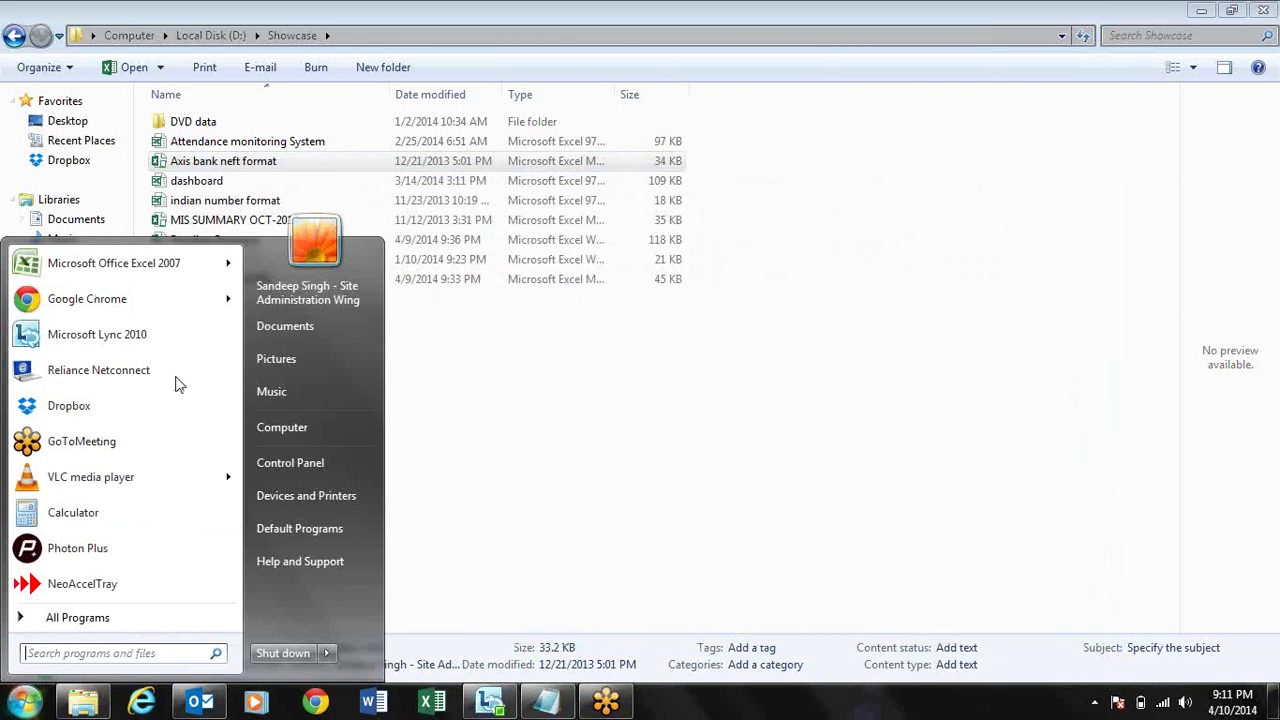
pyautogui.click(90, 265)
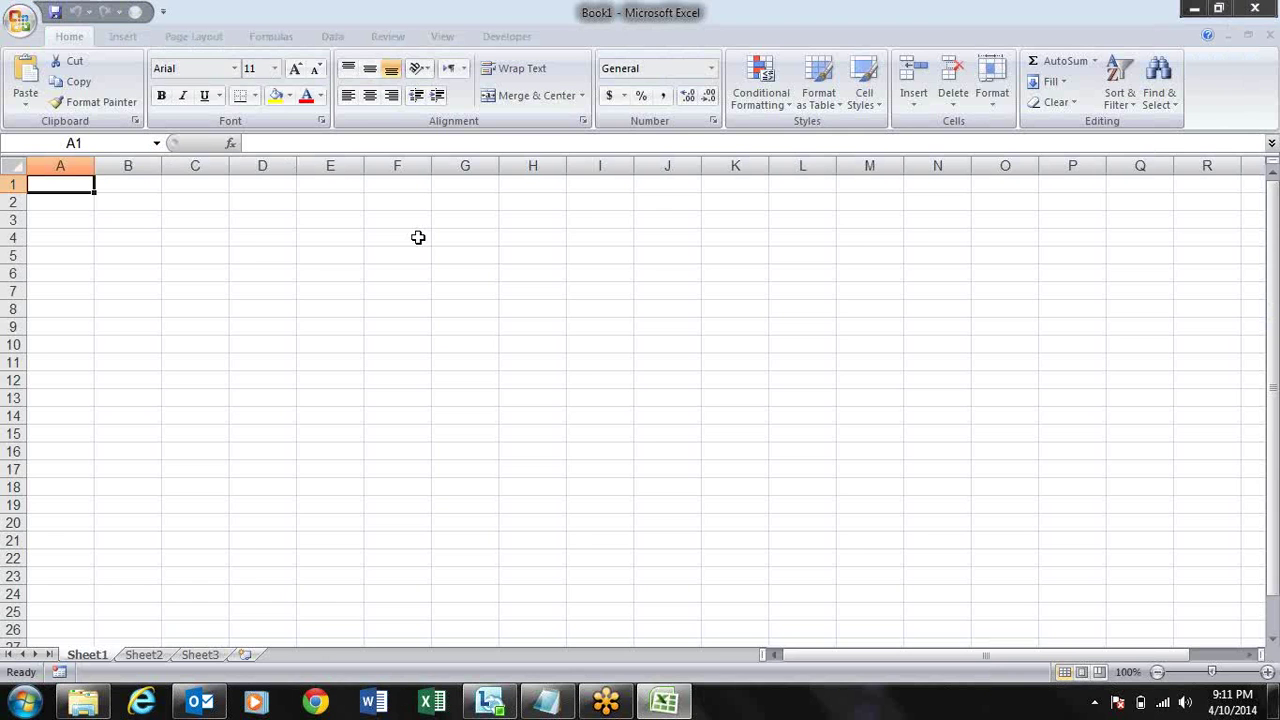
pyautogui.moveTo(447, 12); pyautogui.dragTo(447, 29)
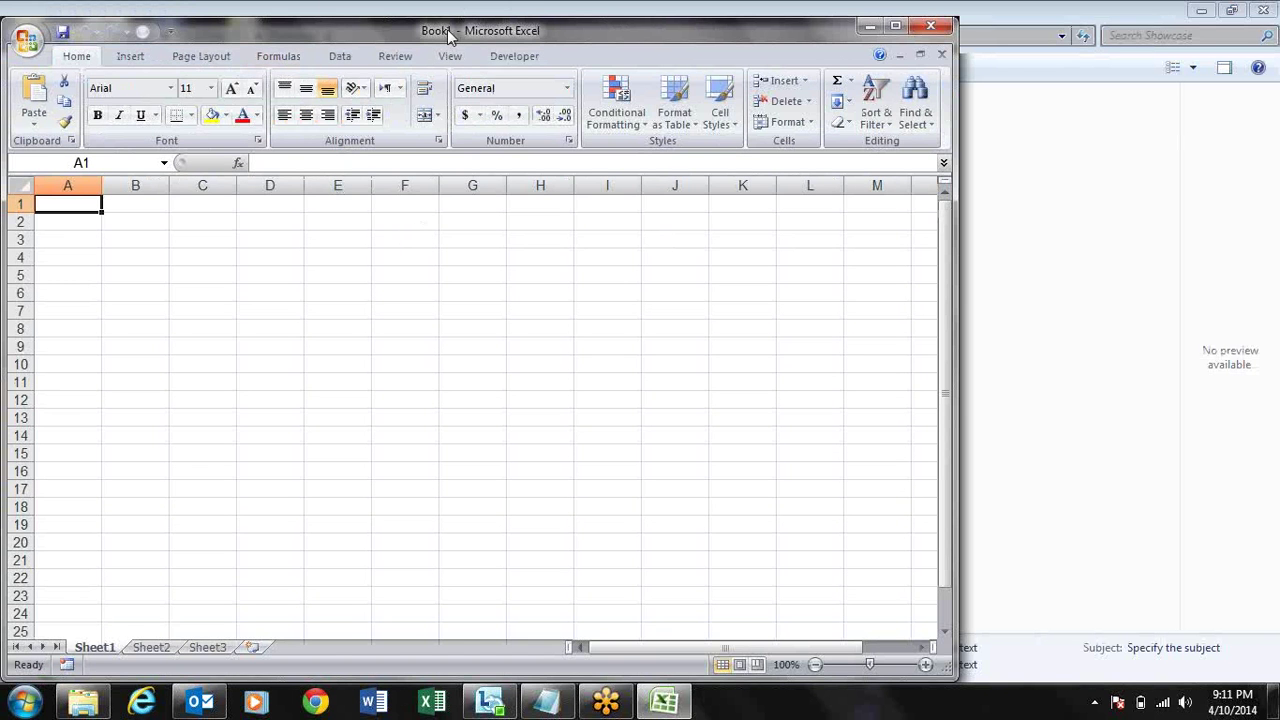
pyautogui.press('super+Down')
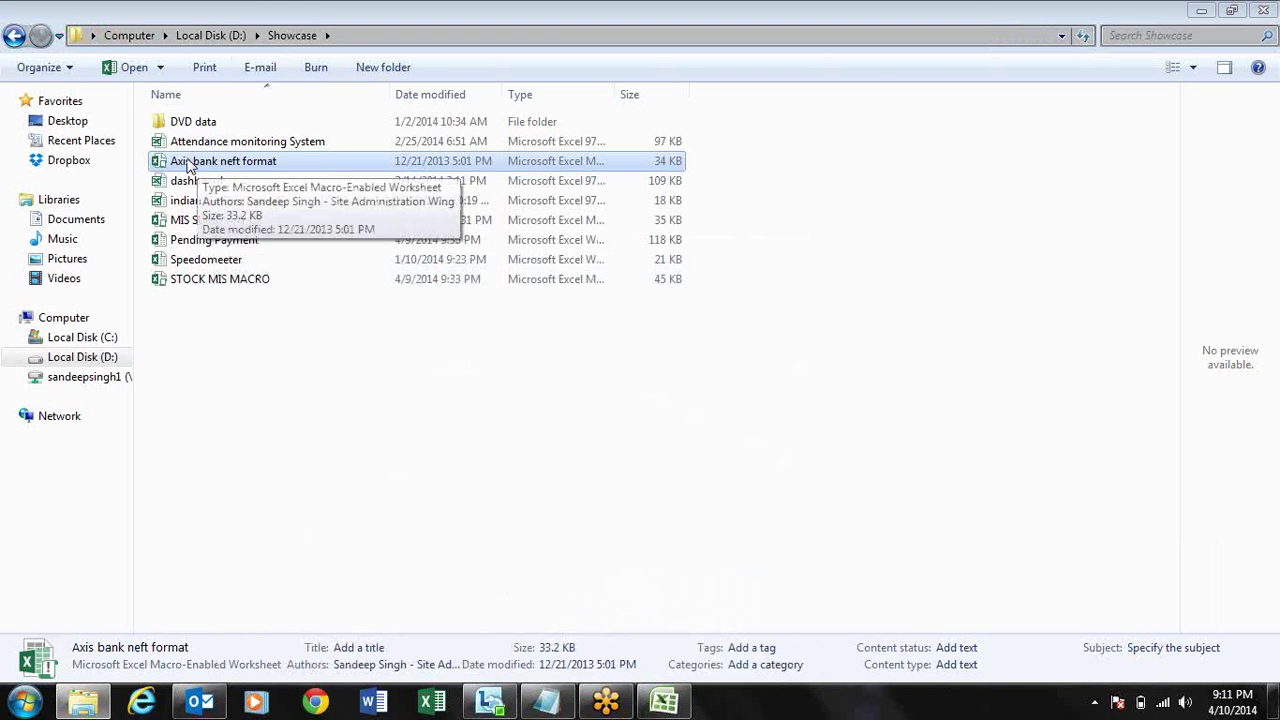
pyautogui.moveTo(210, 163); pyautogui.dragTo(548, 338)
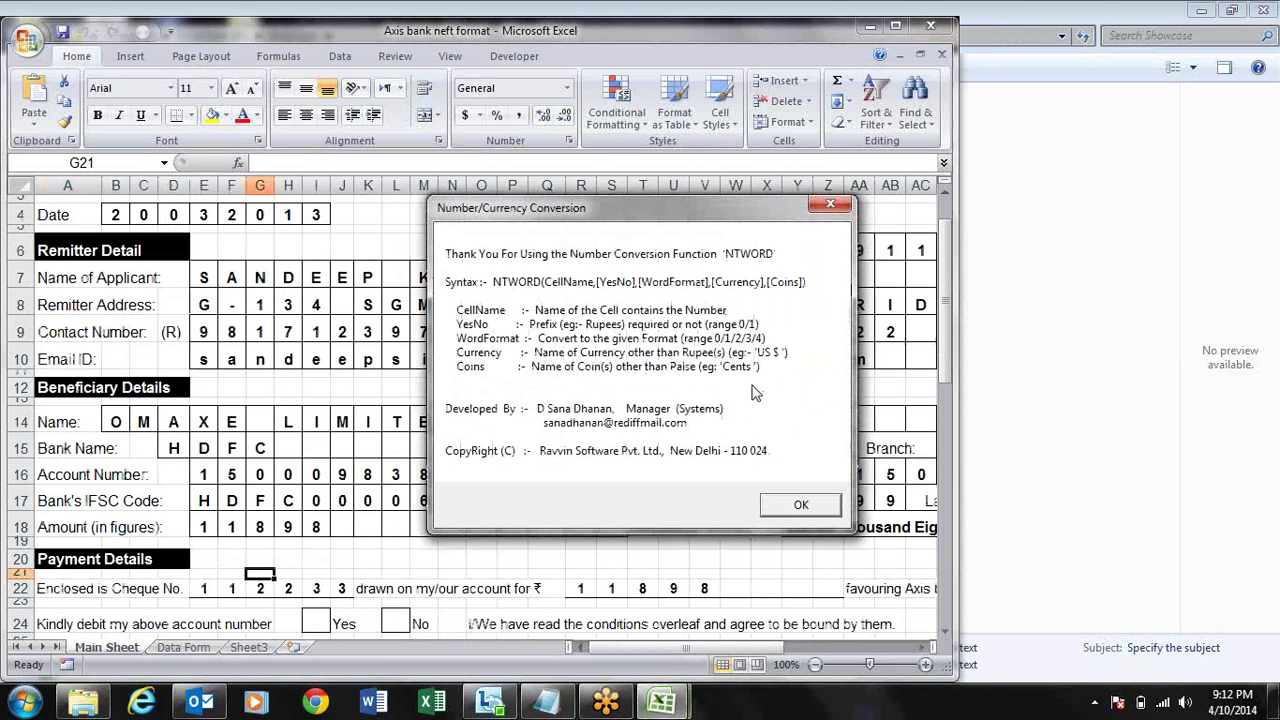
pyautogui.click(801, 506)
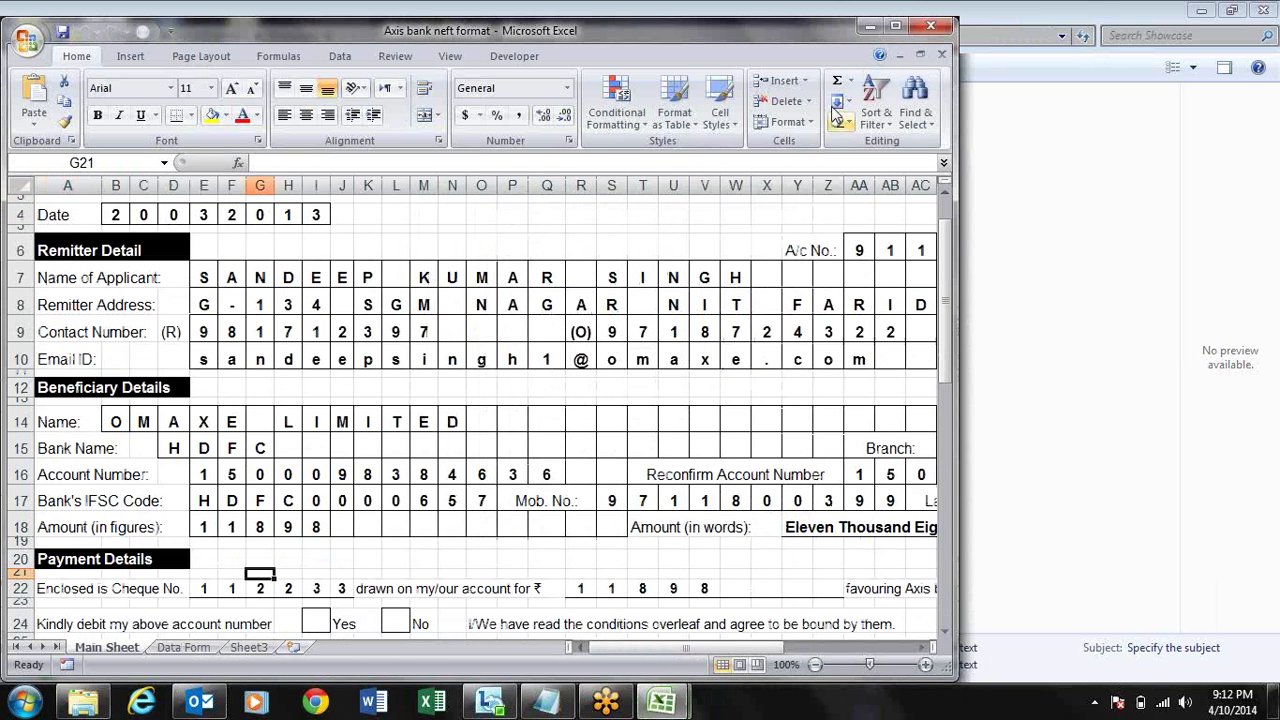
pyautogui.click(900, 28)
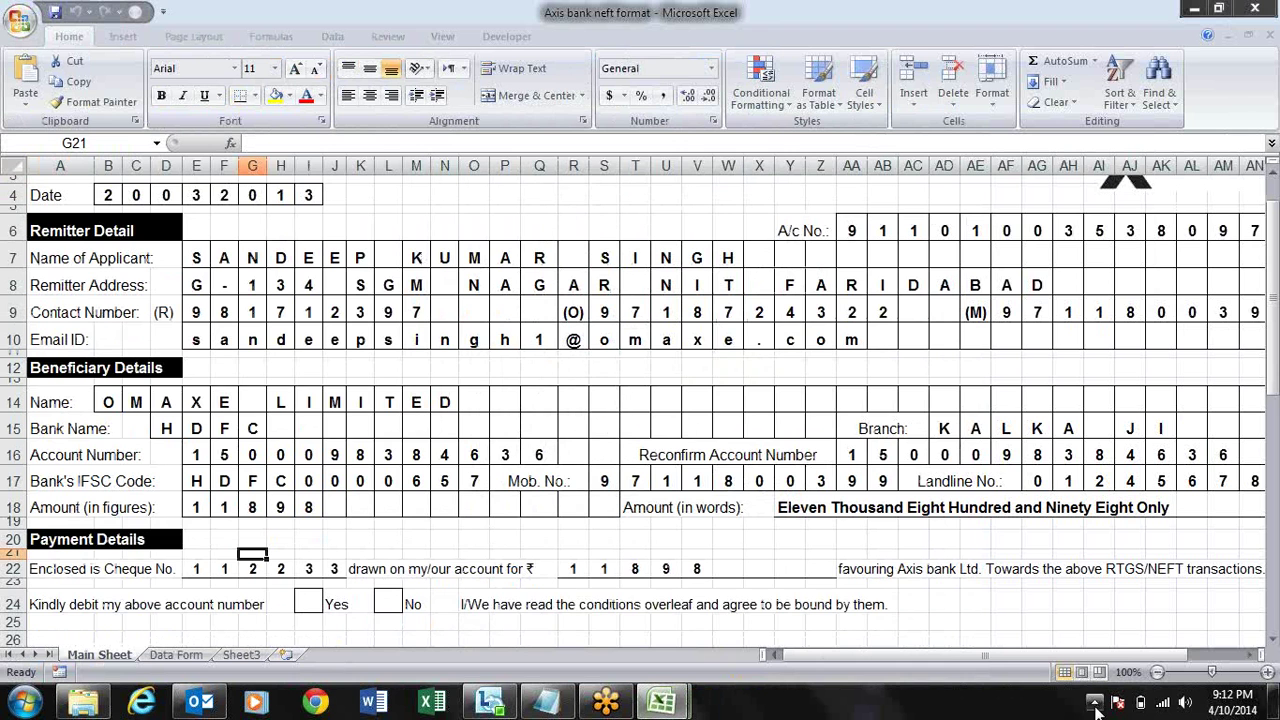
# - Zoom the Main Sheet to 80% and step through the row 5 to 7 cells around P7
pyautogui.click(1157, 672)
pyautogui.click(1157, 672)
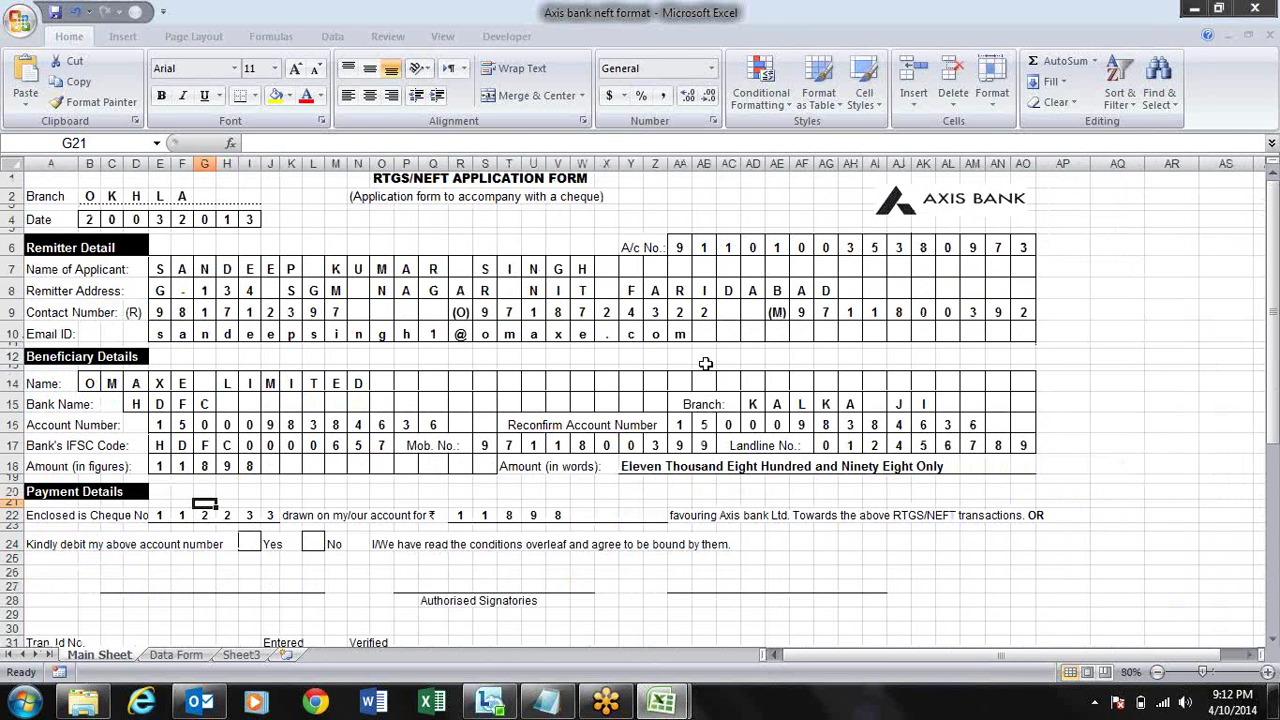
pyautogui.click(453, 290)
pyautogui.press('Up')
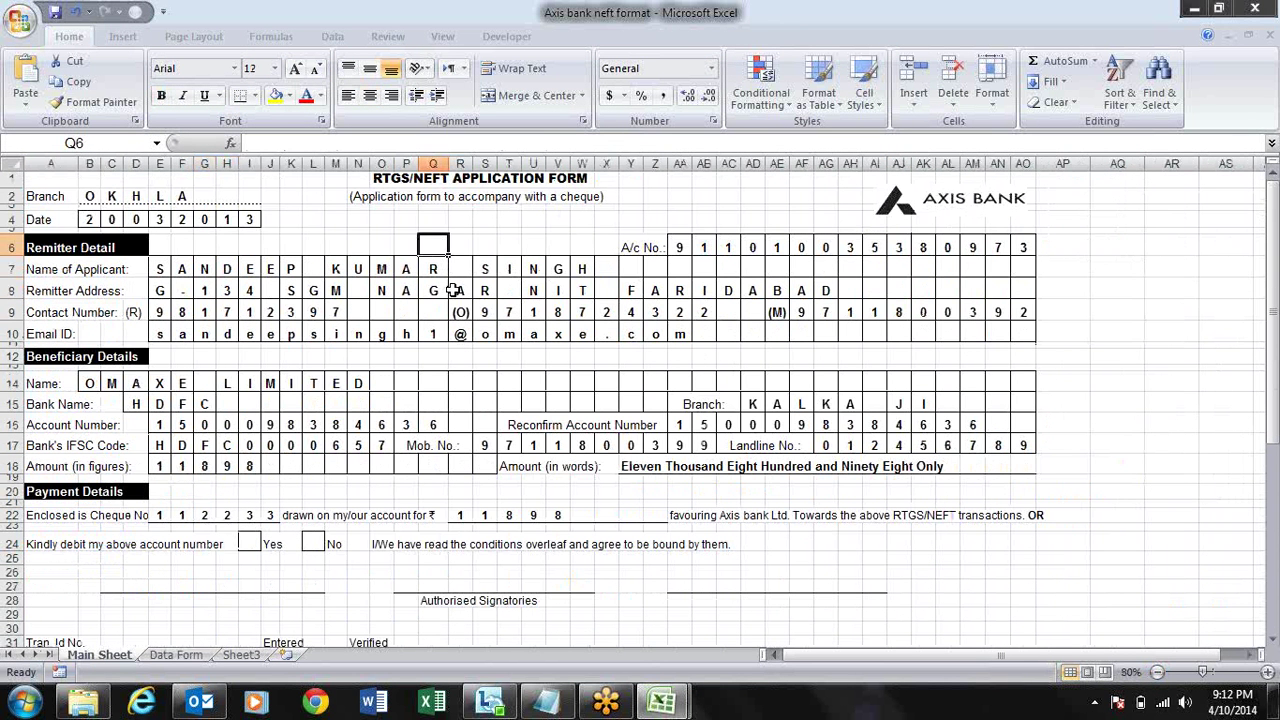
pyautogui.press('Up')
pyautogui.press('Up')
pyautogui.press('Left')
pyautogui.press('Left')
pyautogui.press('Left')
pyautogui.press('Left')
pyautogui.press('Down')
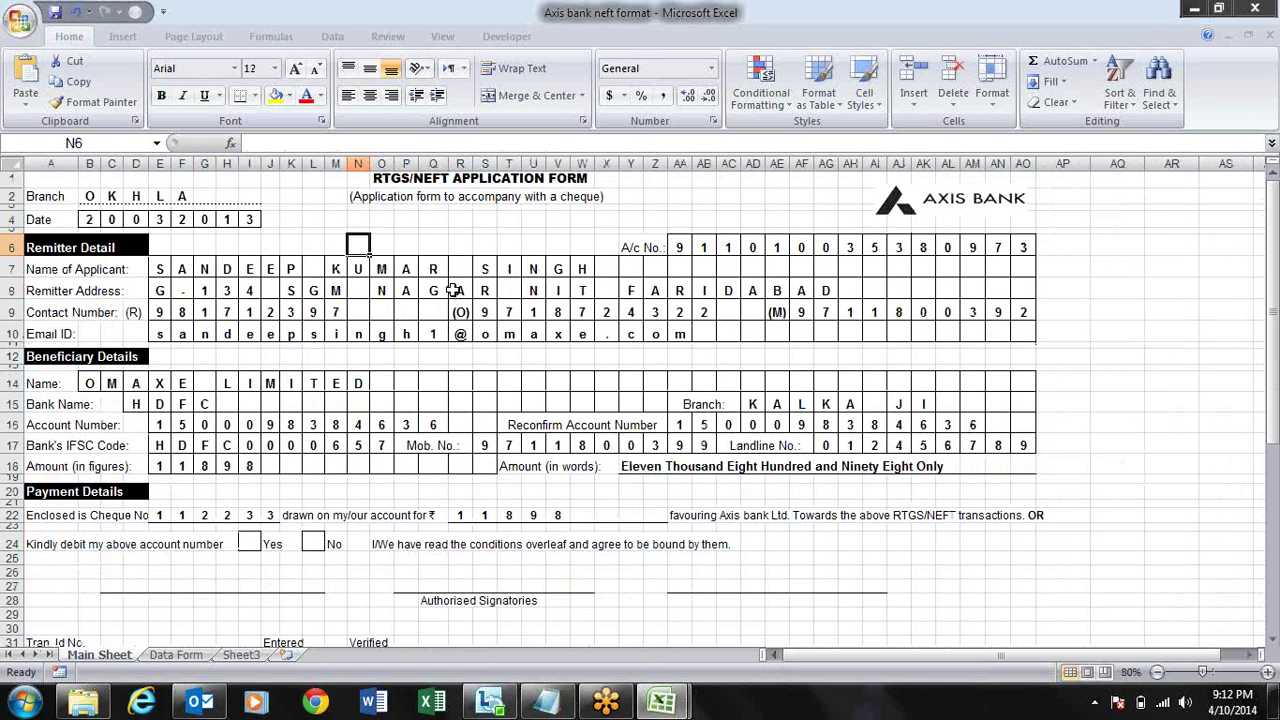
pyautogui.press('Right')
pyautogui.press('Right')
pyautogui.press('Right')
pyautogui.press('Right')
pyautogui.press('Right')
pyautogui.press('Right')
pyautogui.press('Right')
pyautogui.press('Right')
pyautogui.press('Right')
pyautogui.press('Right')
pyautogui.press('Left')
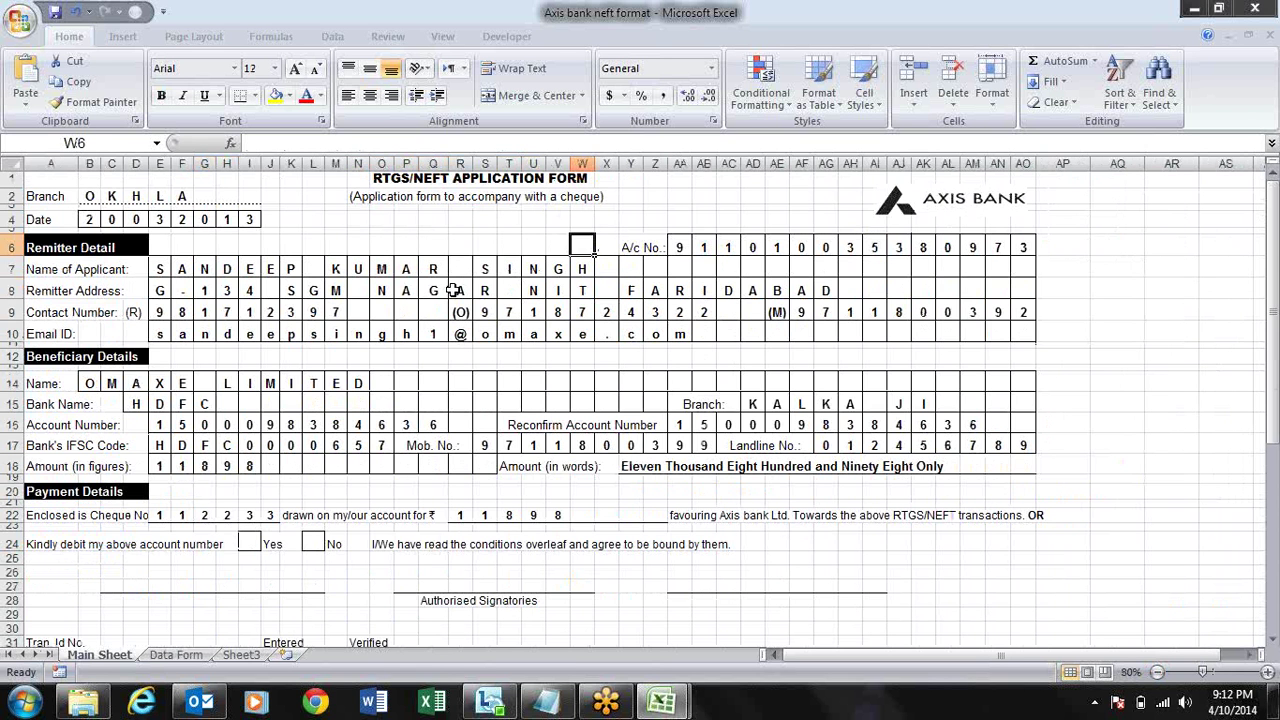
pyautogui.press('Left')
pyautogui.press('Left')
pyautogui.press('Left')
pyautogui.press('Left')
pyautogui.press('Left')
pyautogui.press('Left')
pyautogui.press('Left')
pyautogui.press('Left')
pyautogui.press('Left')
pyautogui.press('Right')
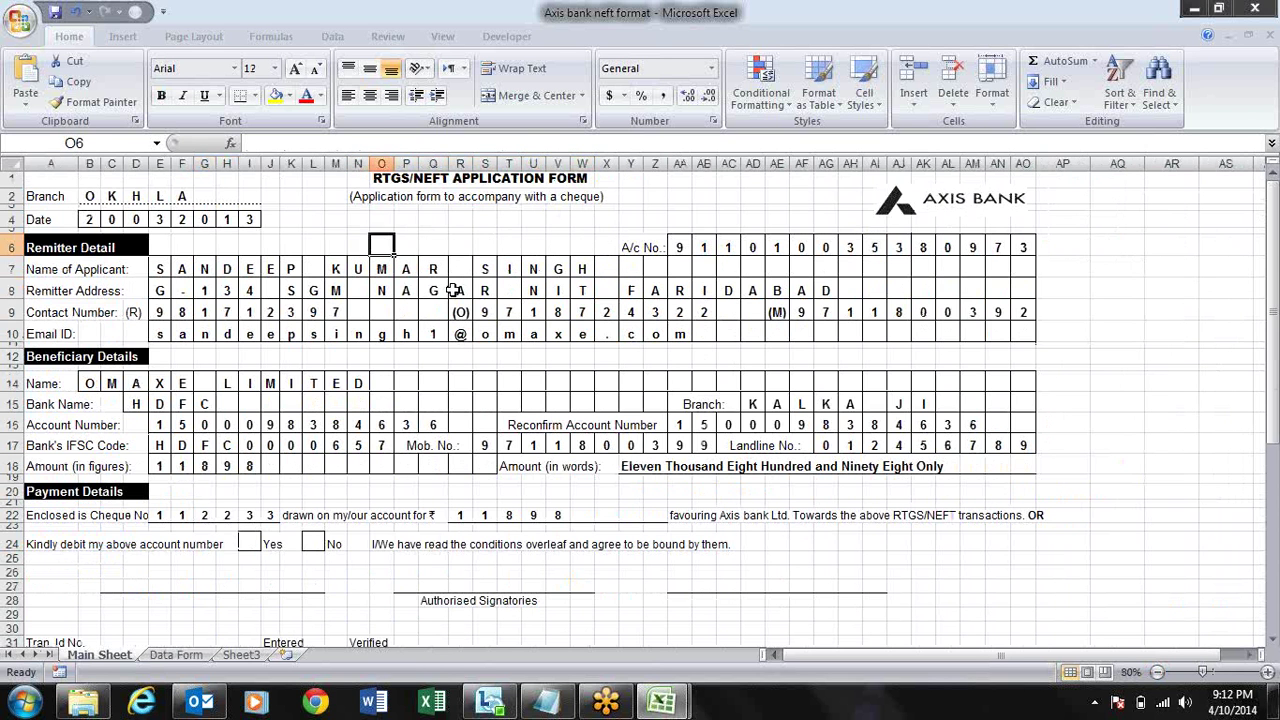
pyautogui.press('Right')
pyautogui.press('Down')
pyautogui.press('Up')
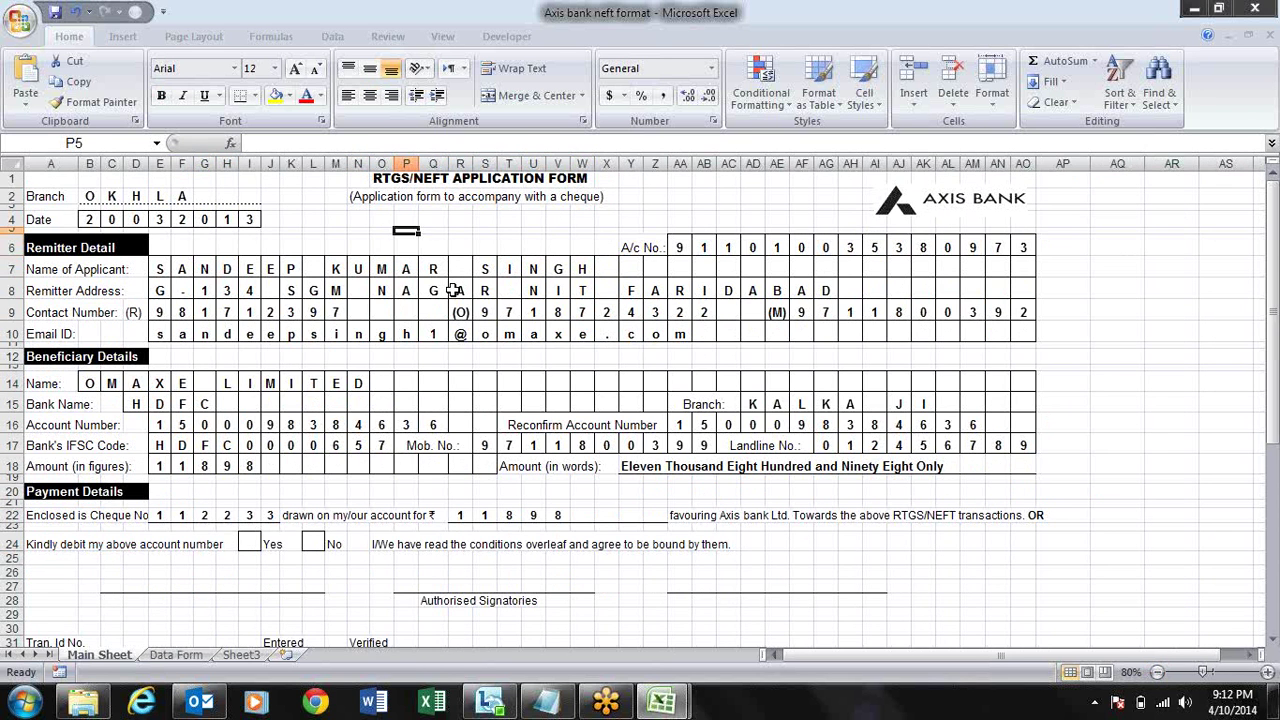
pyautogui.press('Left')
pyautogui.press('Left')
pyautogui.press('Left')
pyautogui.press('Left')
pyautogui.press('Left')
pyautogui.press('Left')
pyautogui.press('Left')
pyautogui.press('Left')
pyautogui.press('Left')
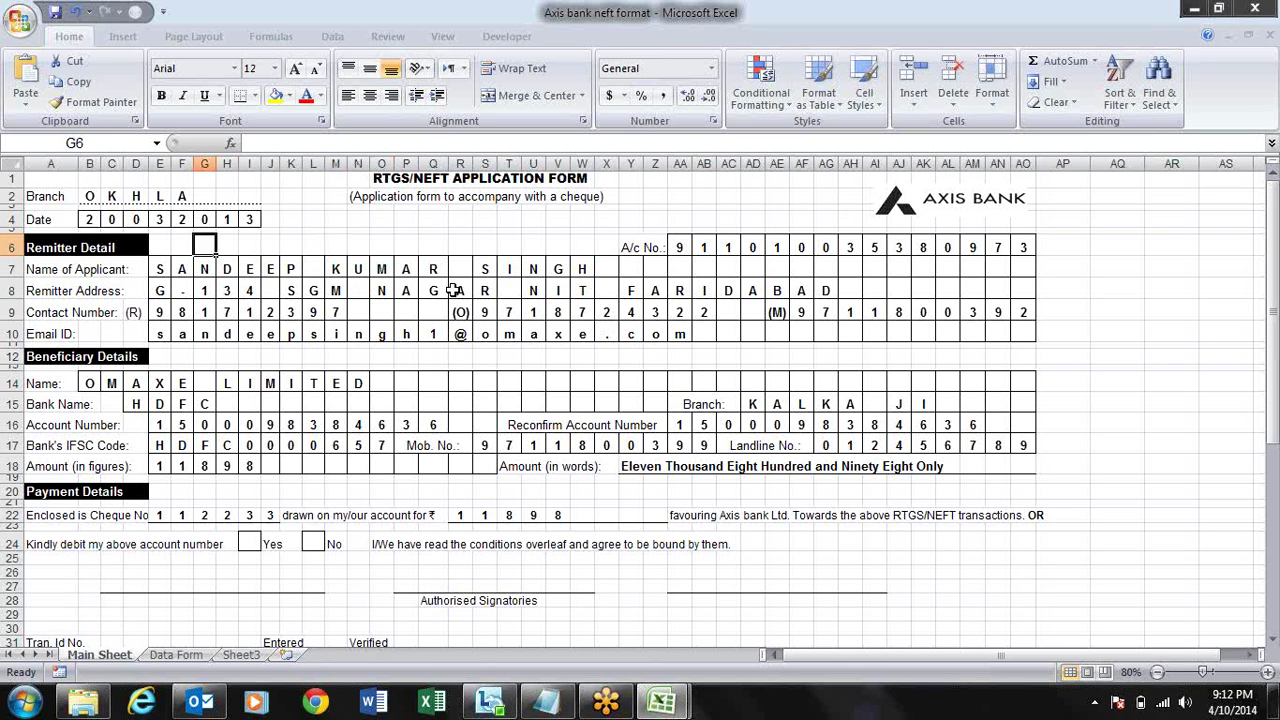
pyautogui.press('Right')
pyautogui.press('Right')
pyautogui.press('Right')
pyautogui.press('Right')
pyautogui.press('Right')
pyautogui.press('Right')
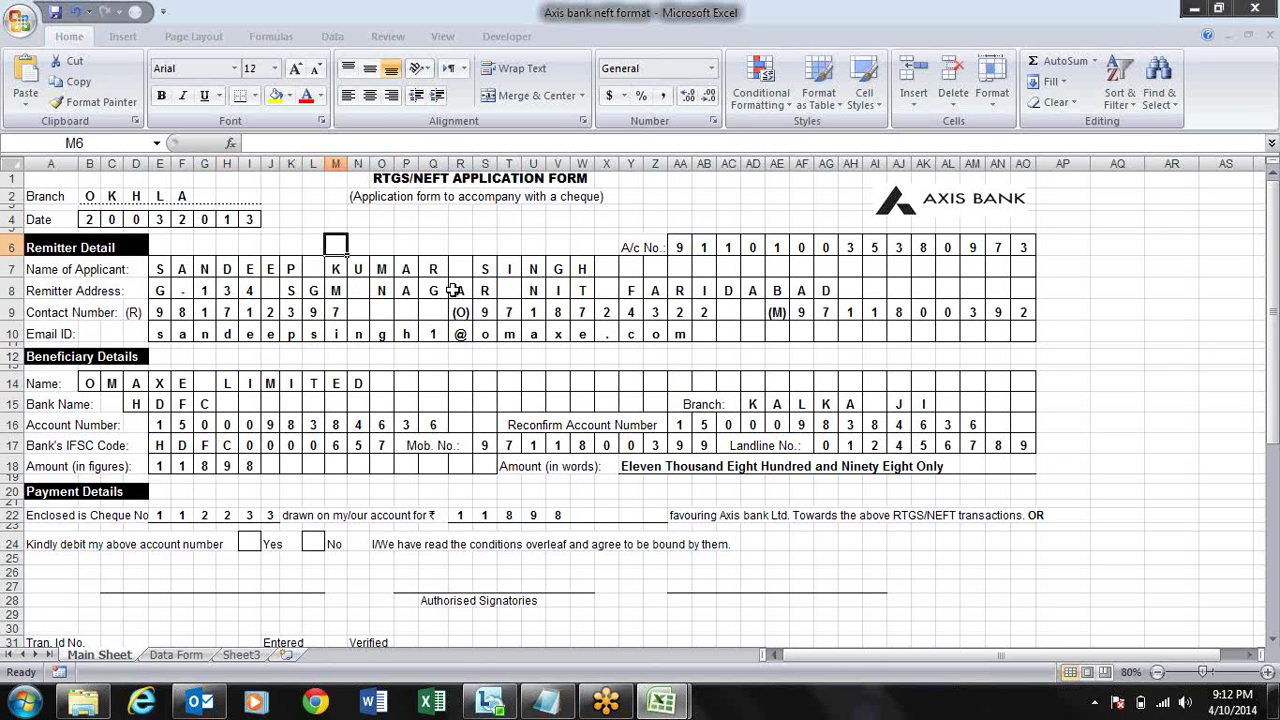
pyautogui.press('Left')
pyautogui.press('Left')
pyautogui.press('Left')
pyautogui.press('Left')
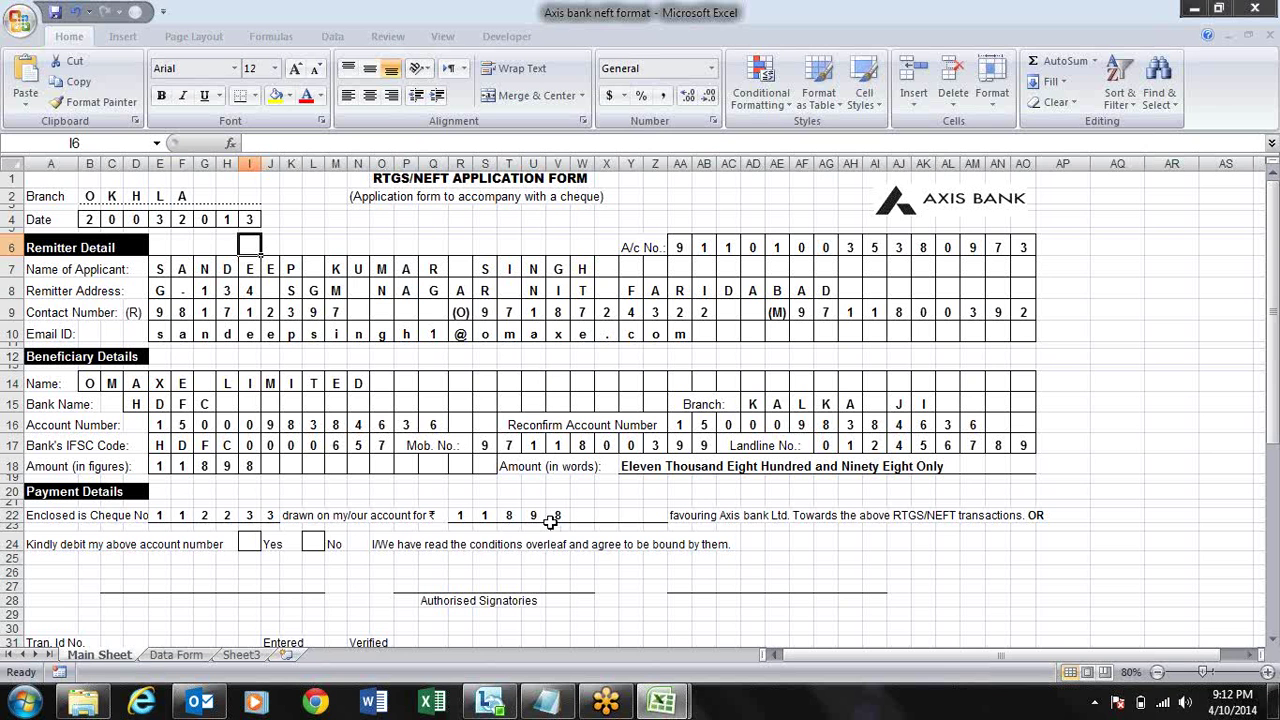
# - Enter test 'f' characters in L6 and M6, and check the formulas down column L
pyautogui.click(339, 243)
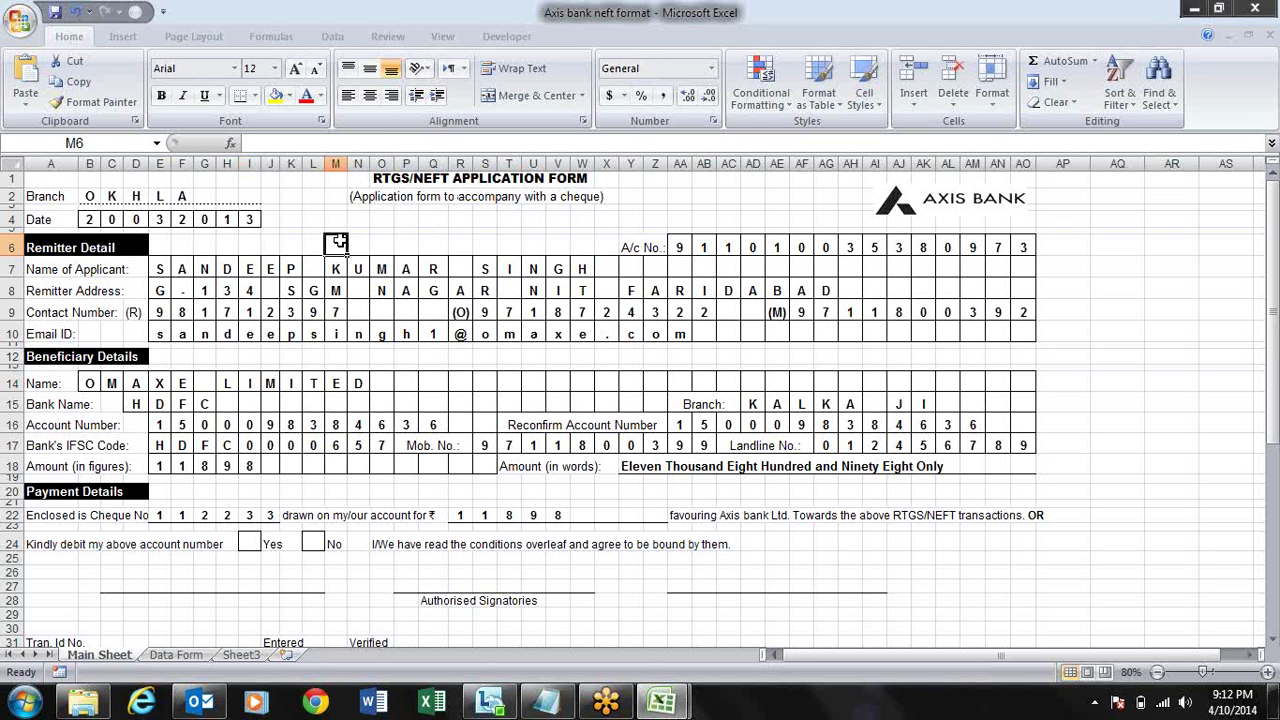
pyautogui.press('Right')
pyautogui.press('Right')
pyautogui.press('Left')
pyautogui.press('Left')
pyautogui.press('Left')
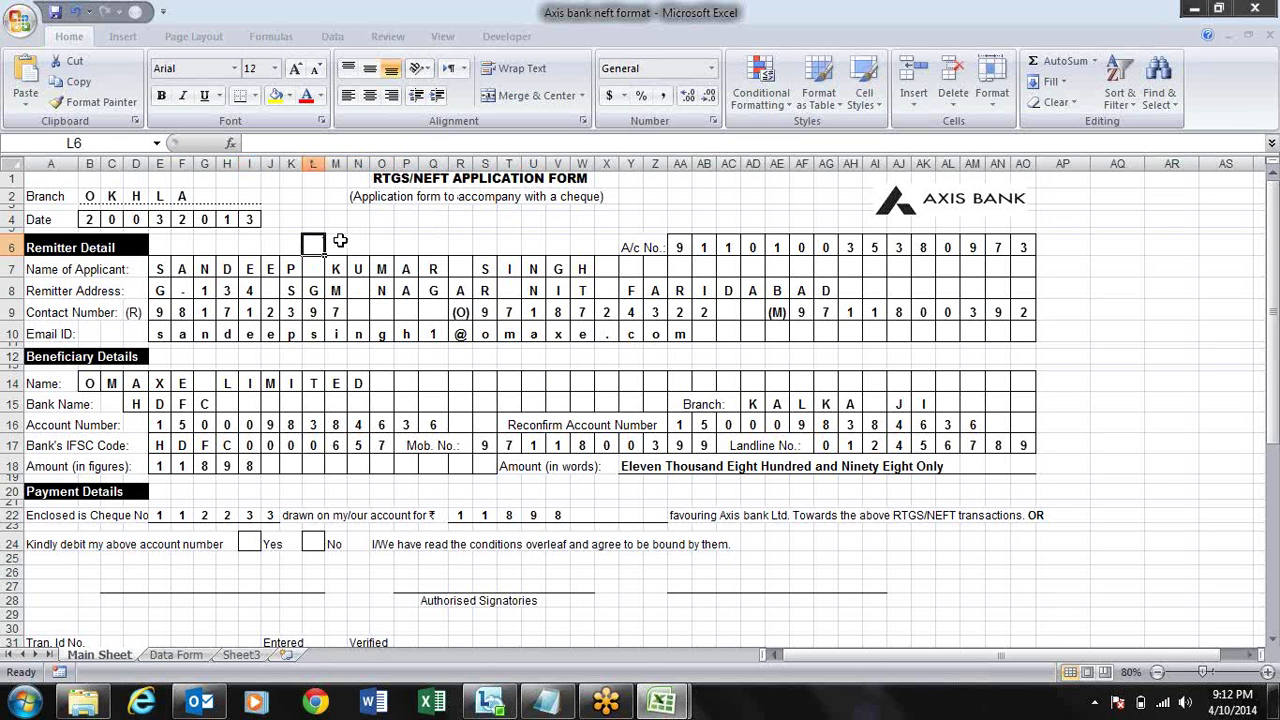
pyautogui.write('f')
pyautogui.press('Right')
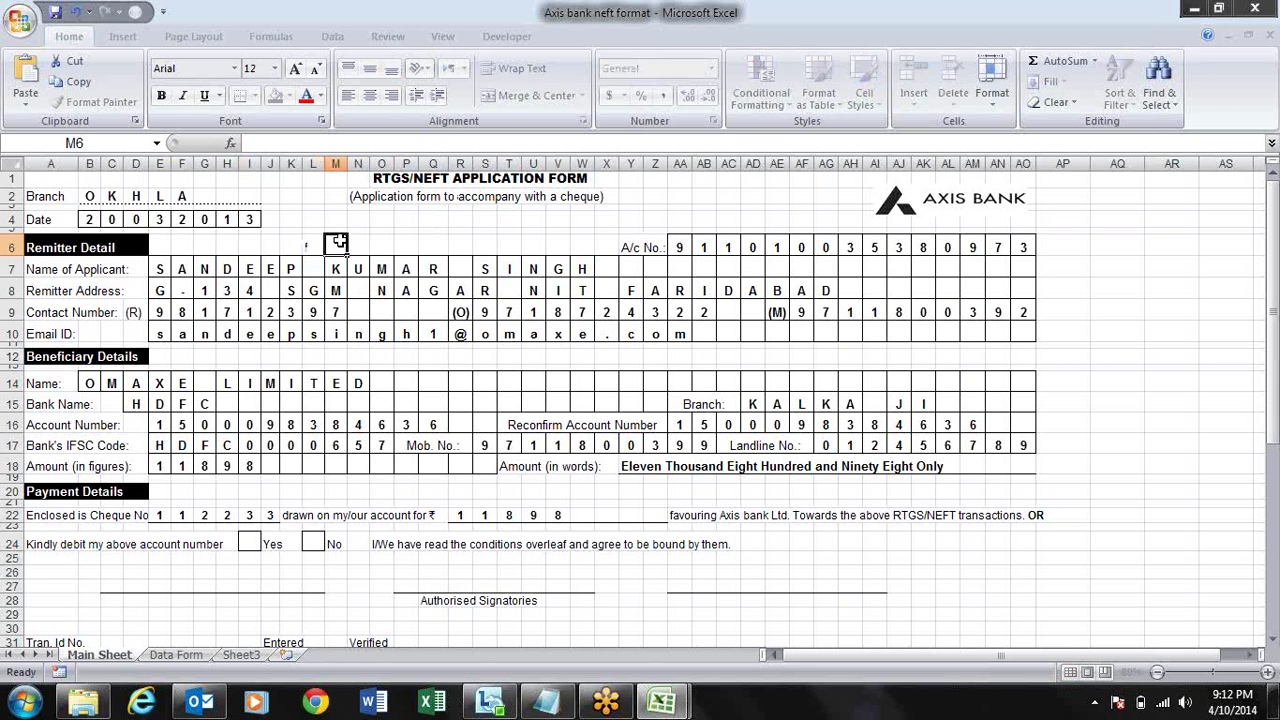
pyautogui.press('Right')
pyautogui.press('Left')
pyautogui.write('f')
pyautogui.press('Left')
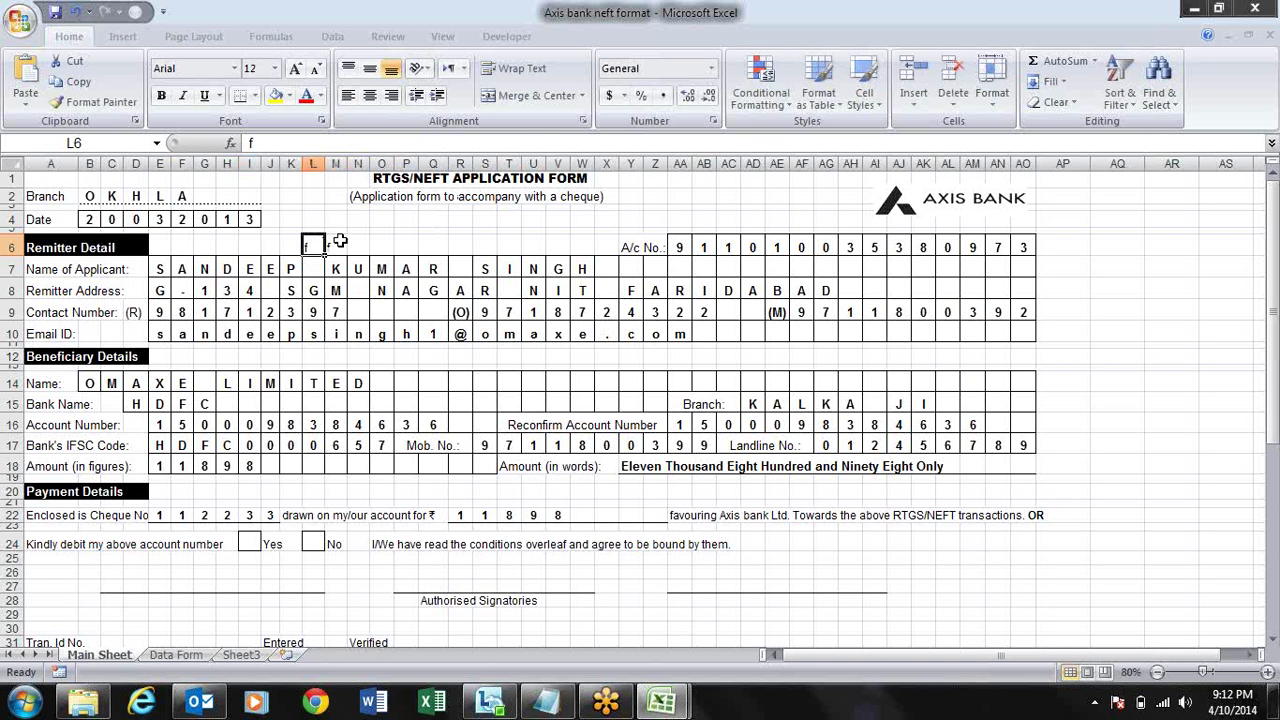
pyautogui.hotkey('shift', 'Right')
pyautogui.press('Down')
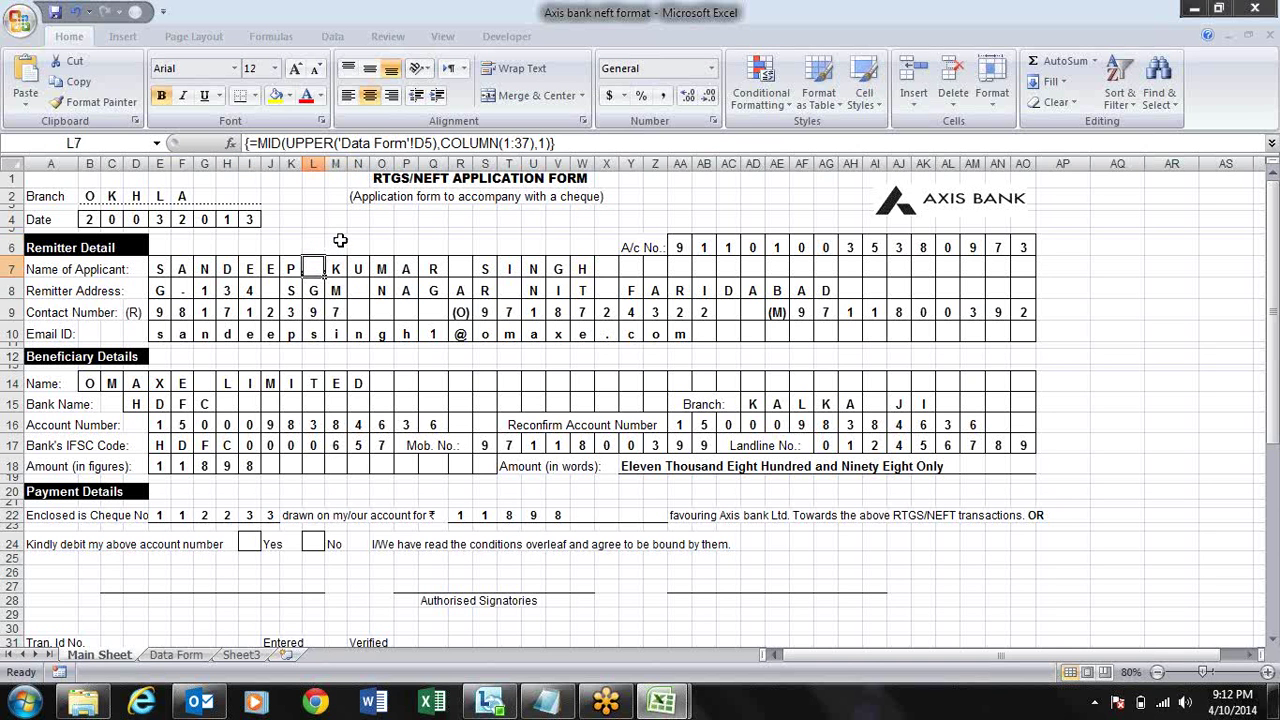
pyautogui.press('Down')
pyautogui.press('Down')
pyautogui.press('Down')
pyautogui.press('Down')
pyautogui.press('Down')
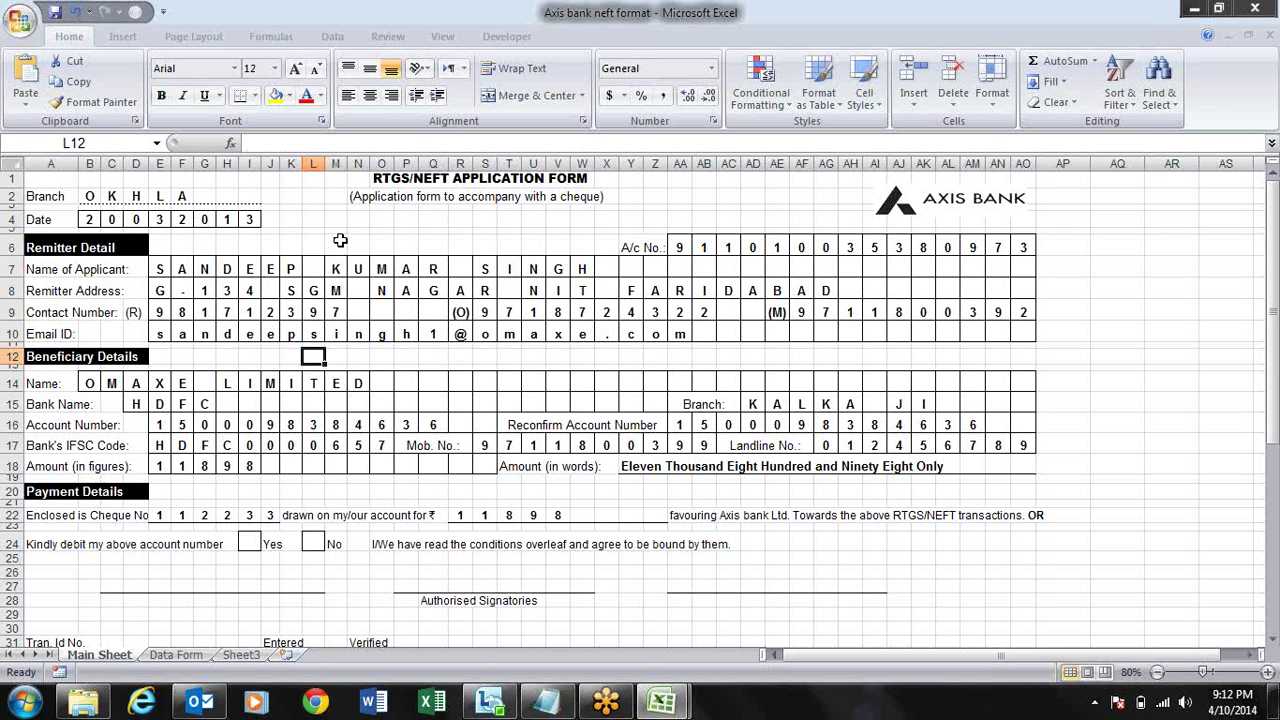
pyautogui.click(188, 656)
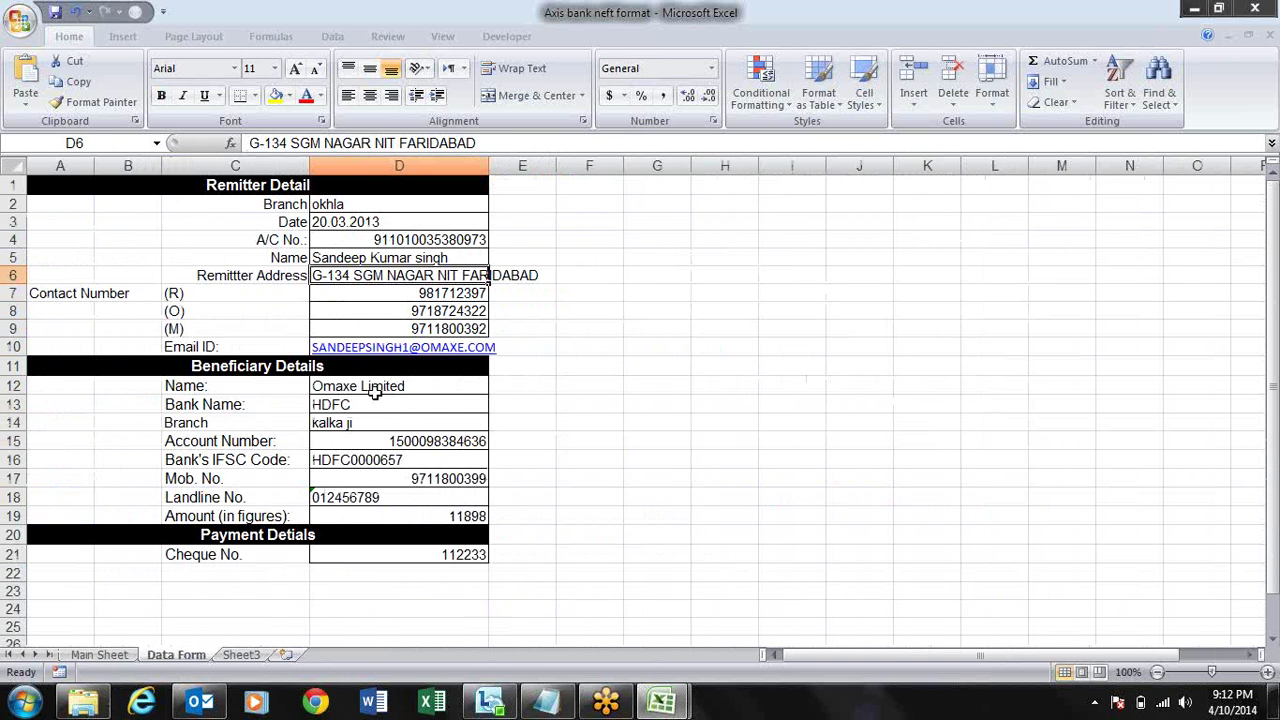
# - Enter the new remitter's name in D5 on the Data Form, correcting the final letter
pyautogui.click(364, 257)
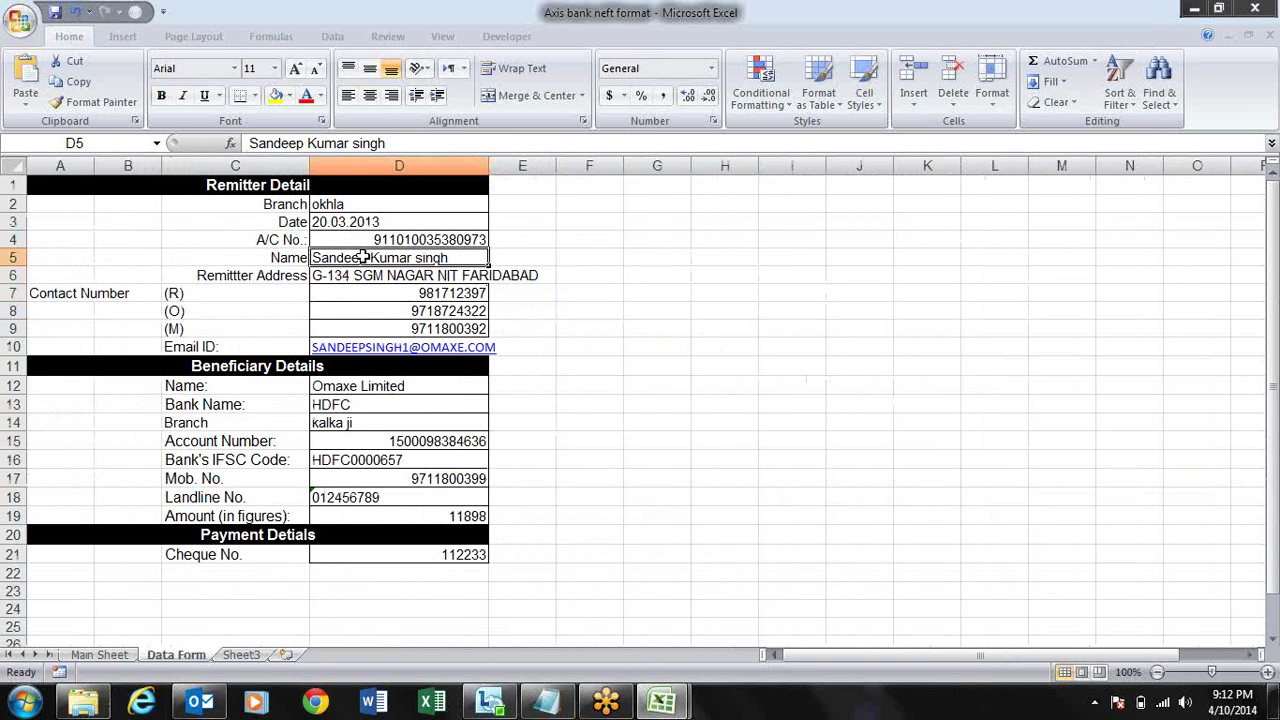
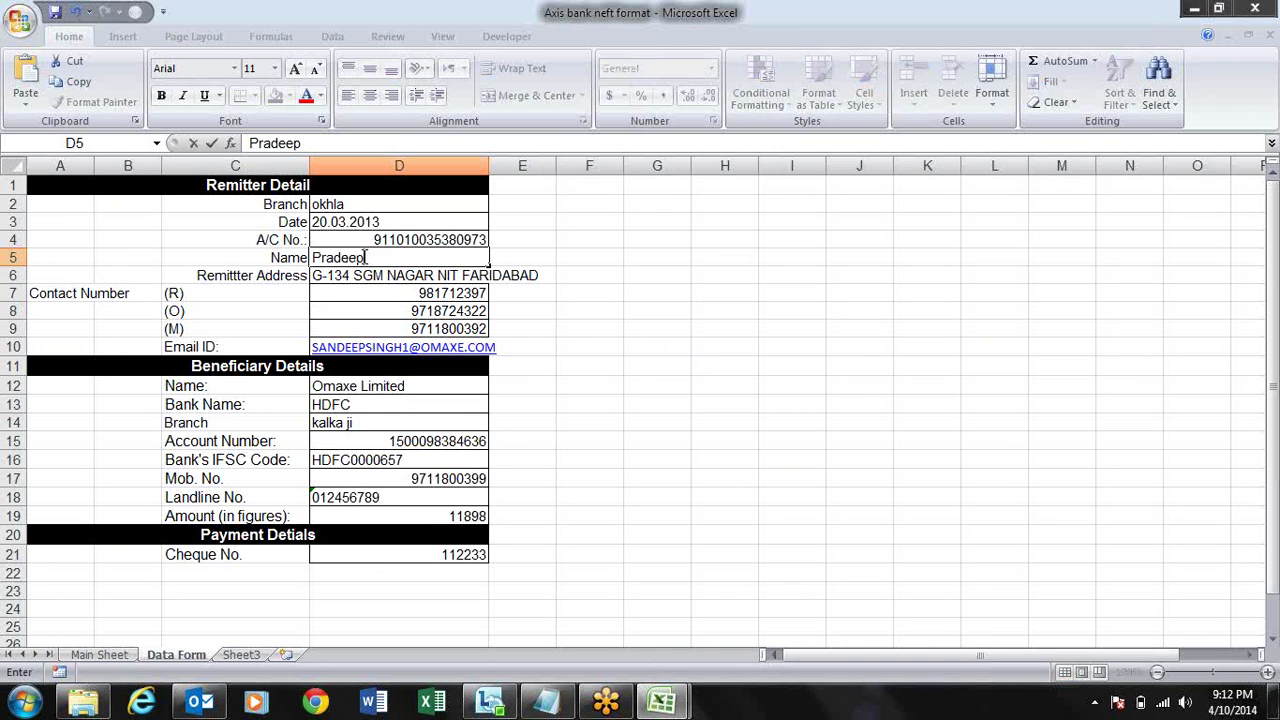
pyautogui.press('Return')
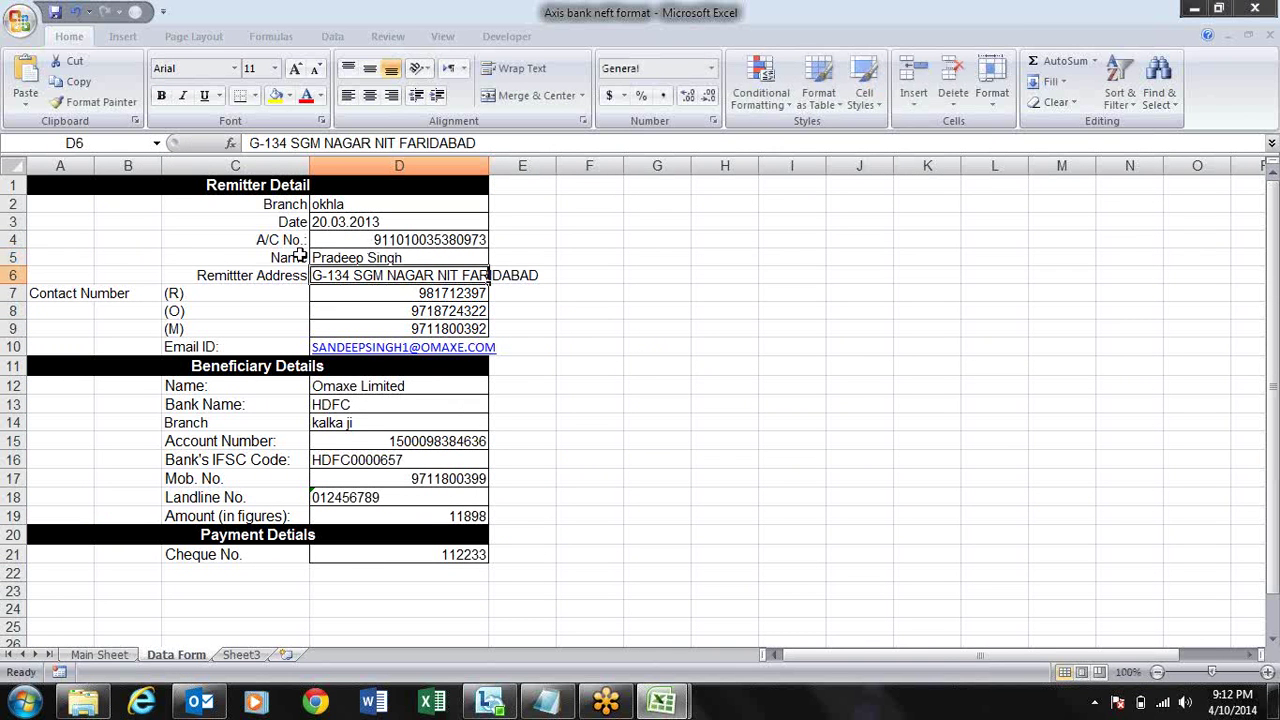
# - Check the Main Sheet applicant-name letter formulas, then return to the Data Form
pyautogui.click(112, 656)
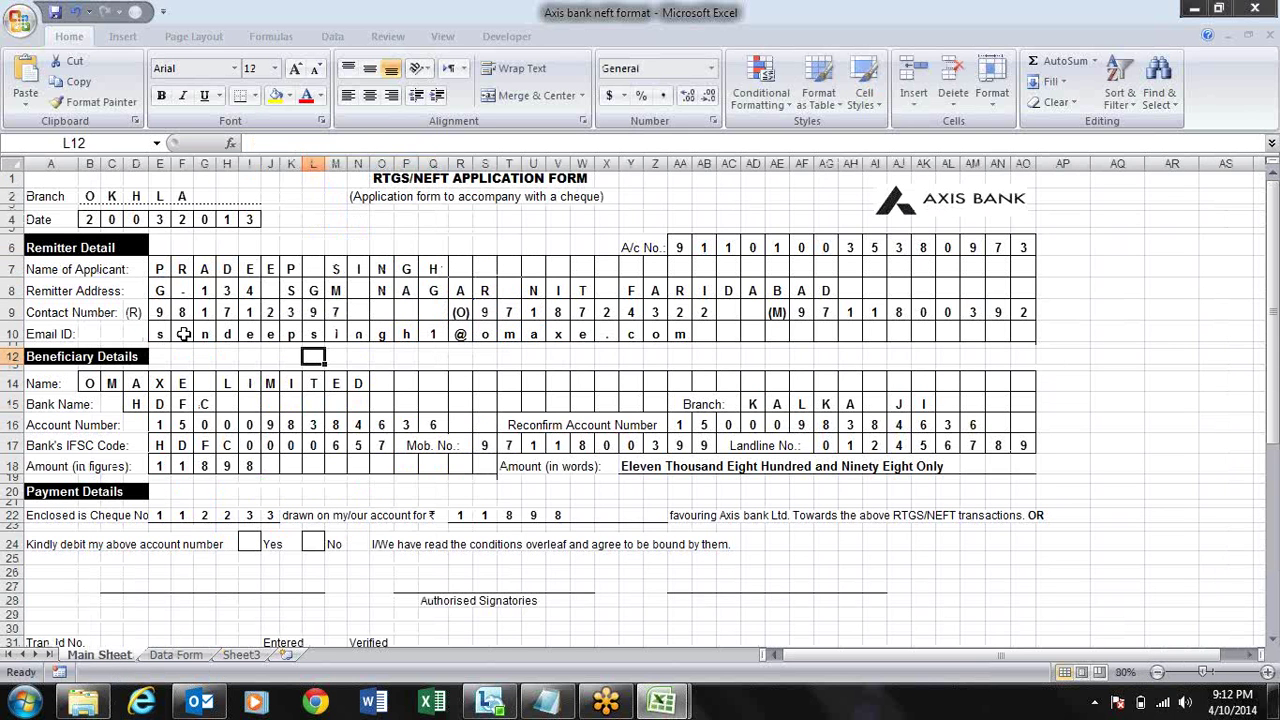
pyautogui.click(172, 268)
pyautogui.click(271, 268)
pyautogui.click(381, 268)
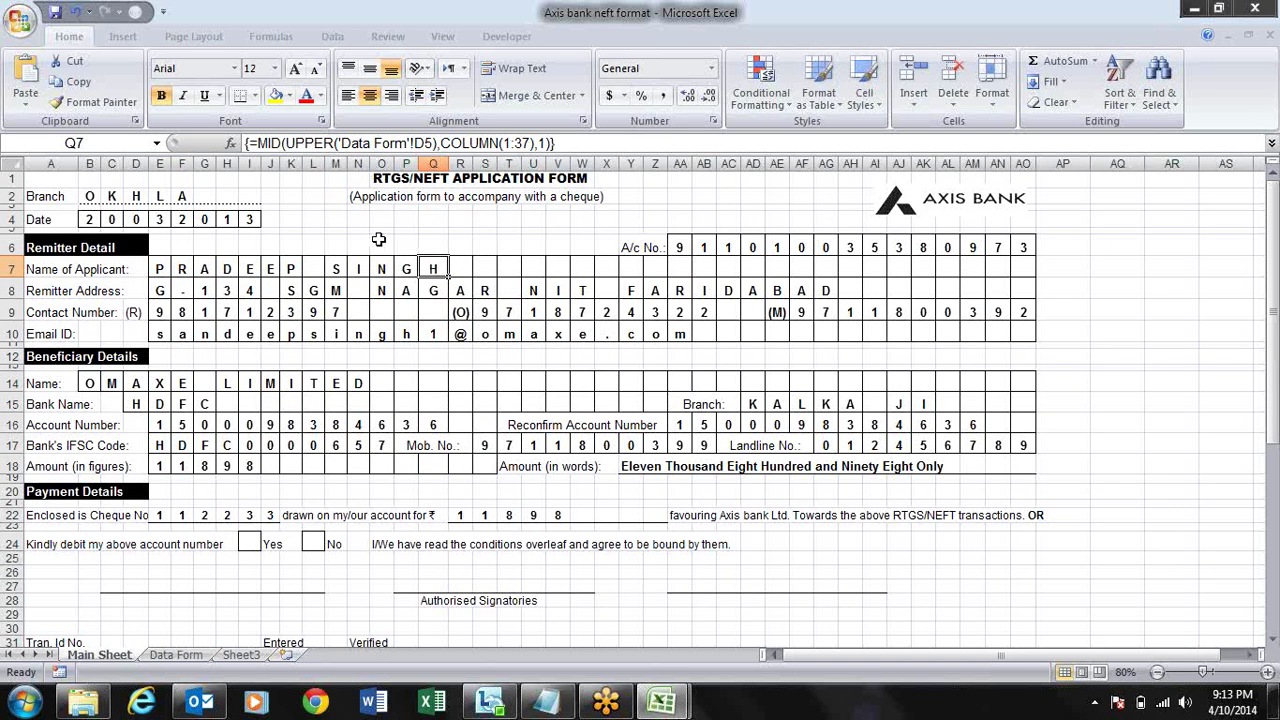
pyautogui.click(380, 242)
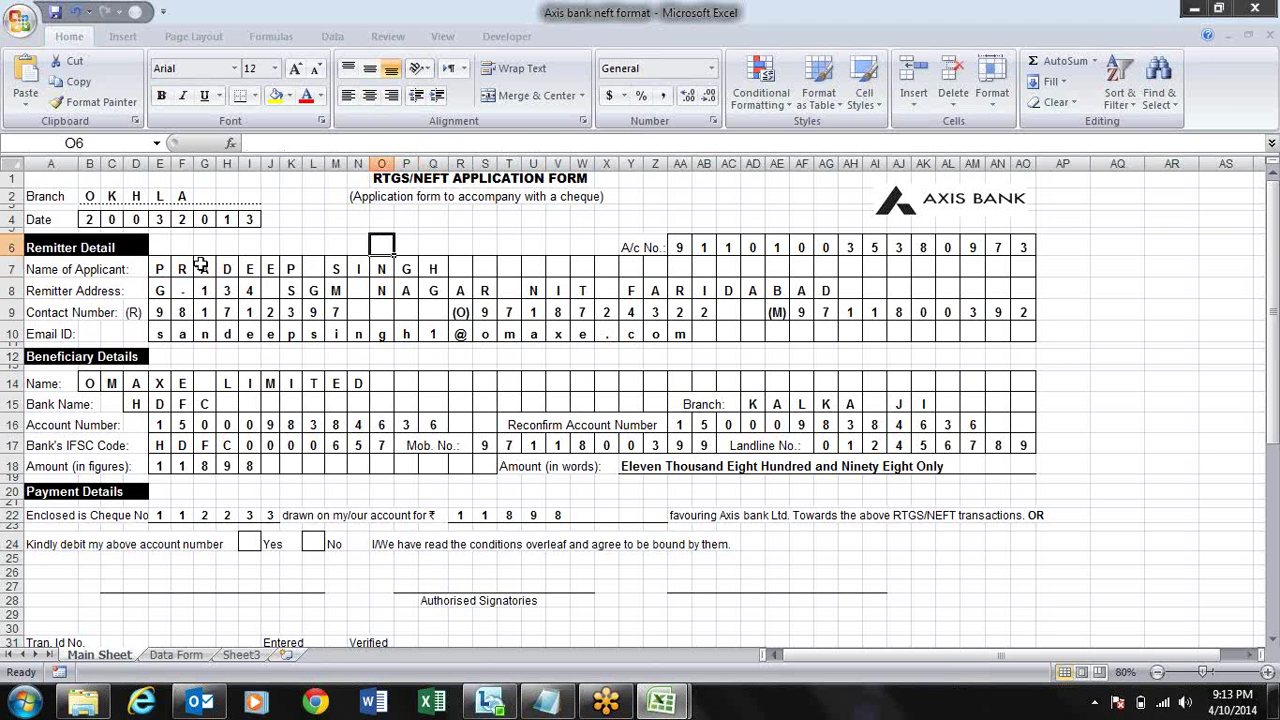
pyautogui.click(163, 268)
pyautogui.click(228, 269)
pyautogui.click(310, 266)
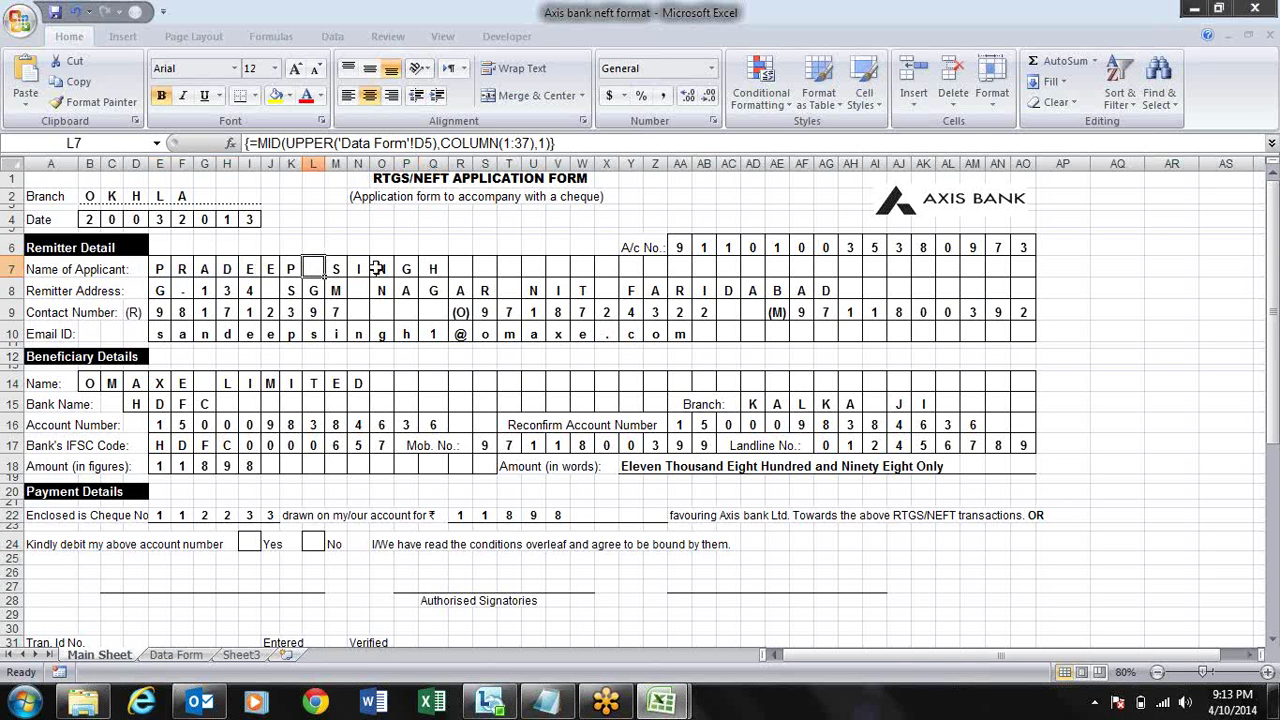
pyautogui.click(380, 268)
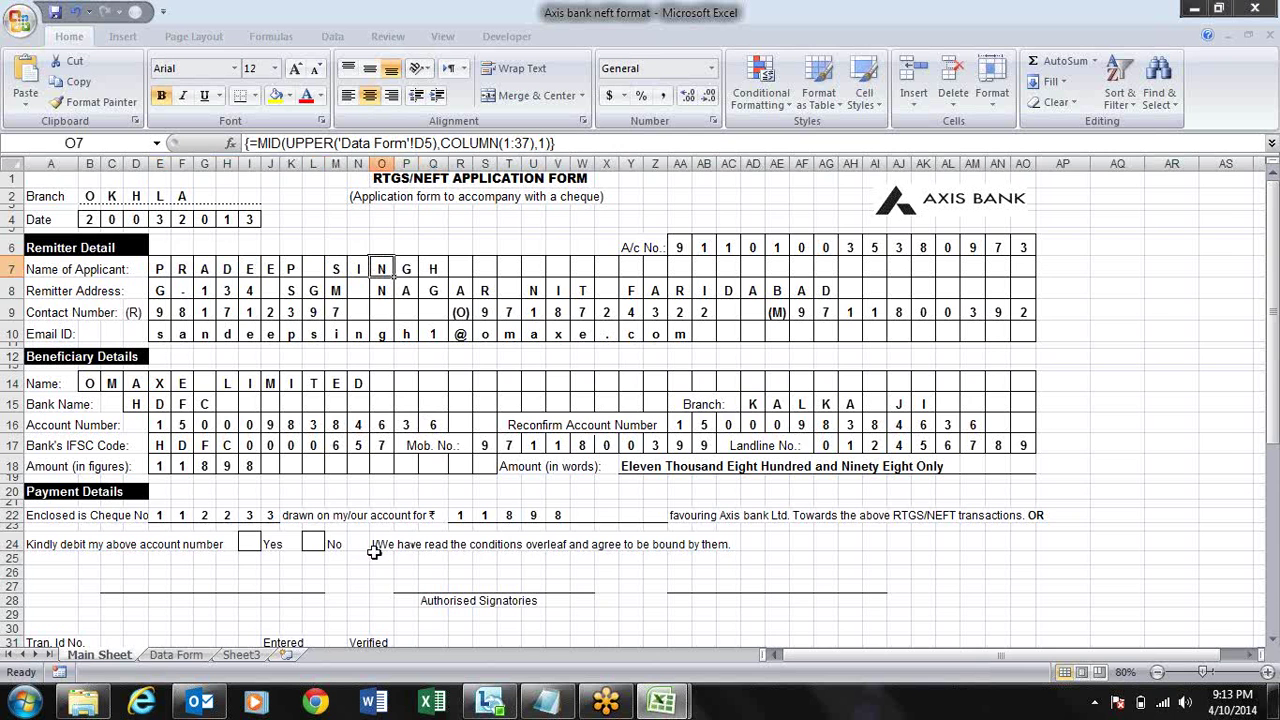
pyautogui.click(172, 655)
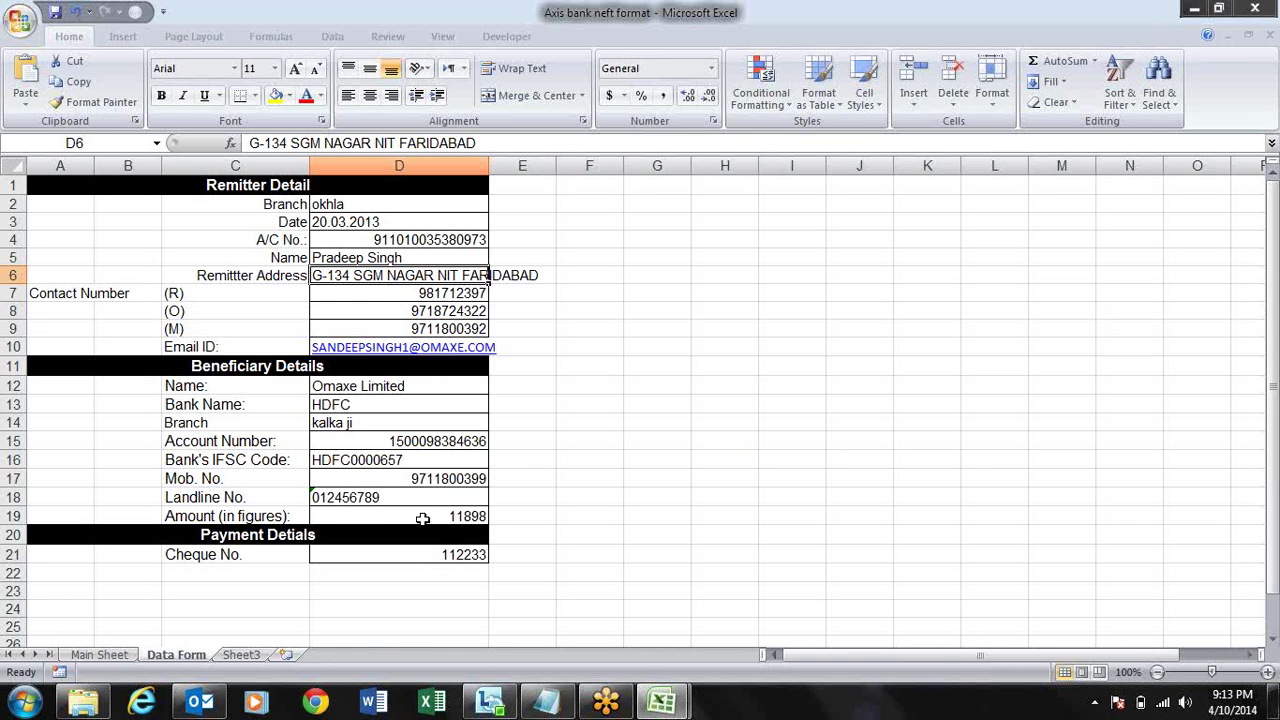
# - Change the amount in D19 on the Data Form to 12000
pyautogui.click(423, 518)
pyautogui.write('12000')
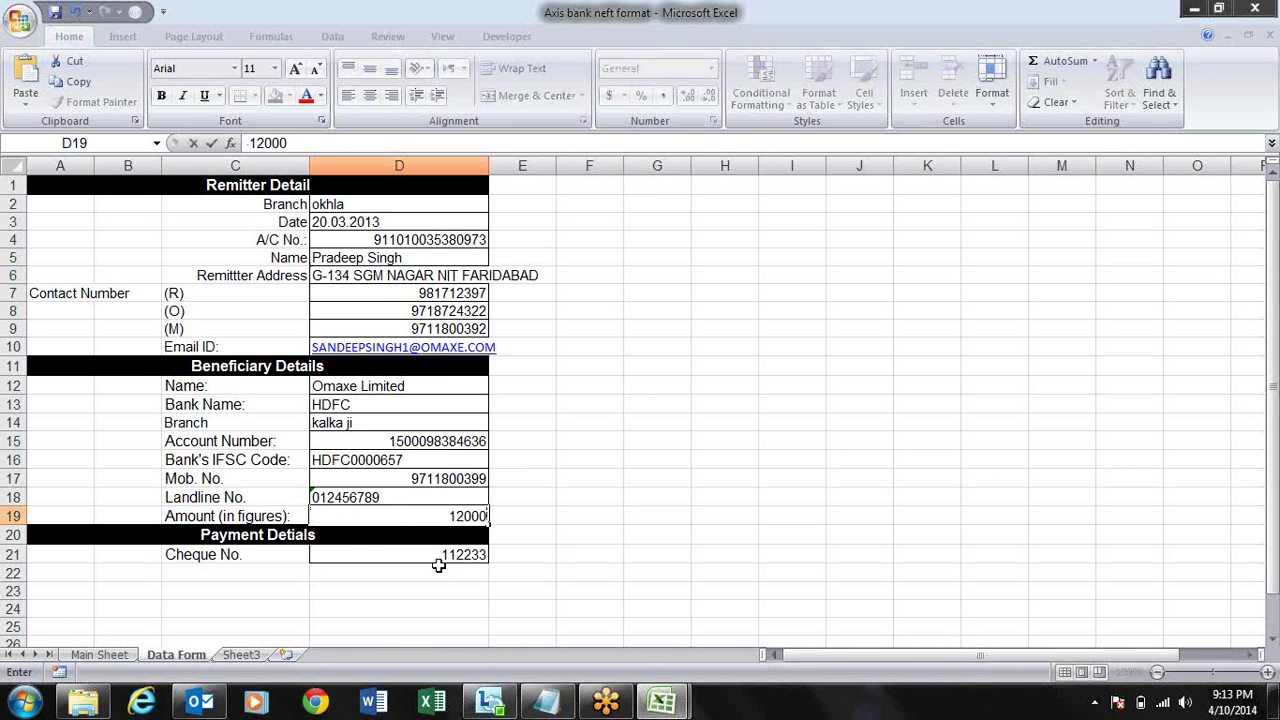
pyautogui.press('Return')
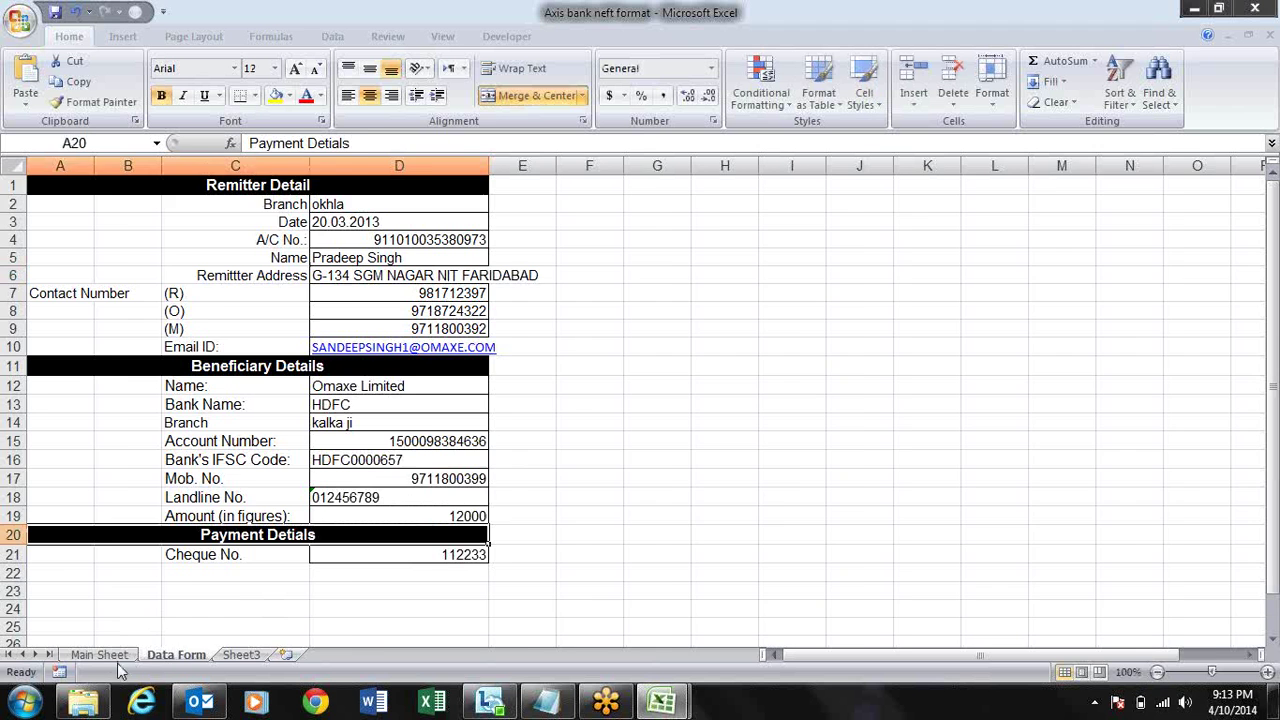
# - On the Main Sheet, inspect the amount-in-words, account-number digit and bank-name formulas
pyautogui.click(113, 656)
pyautogui.click(652, 467)
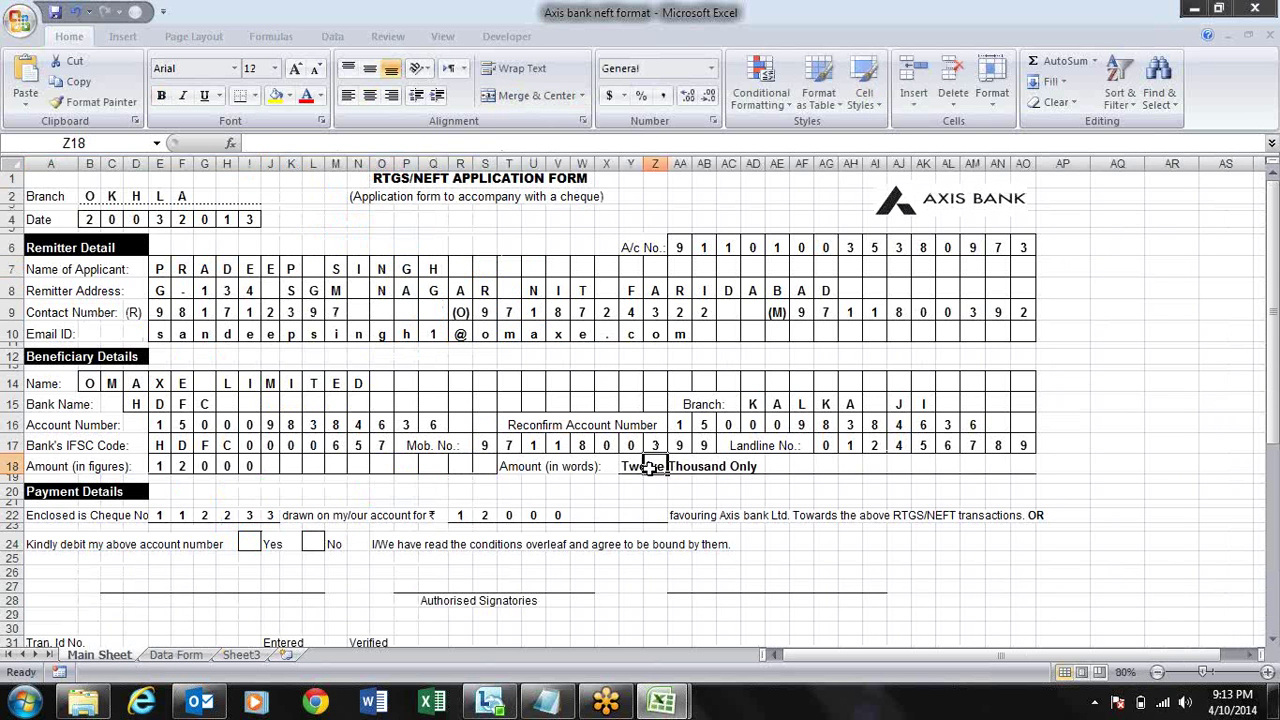
pyautogui.click(634, 462)
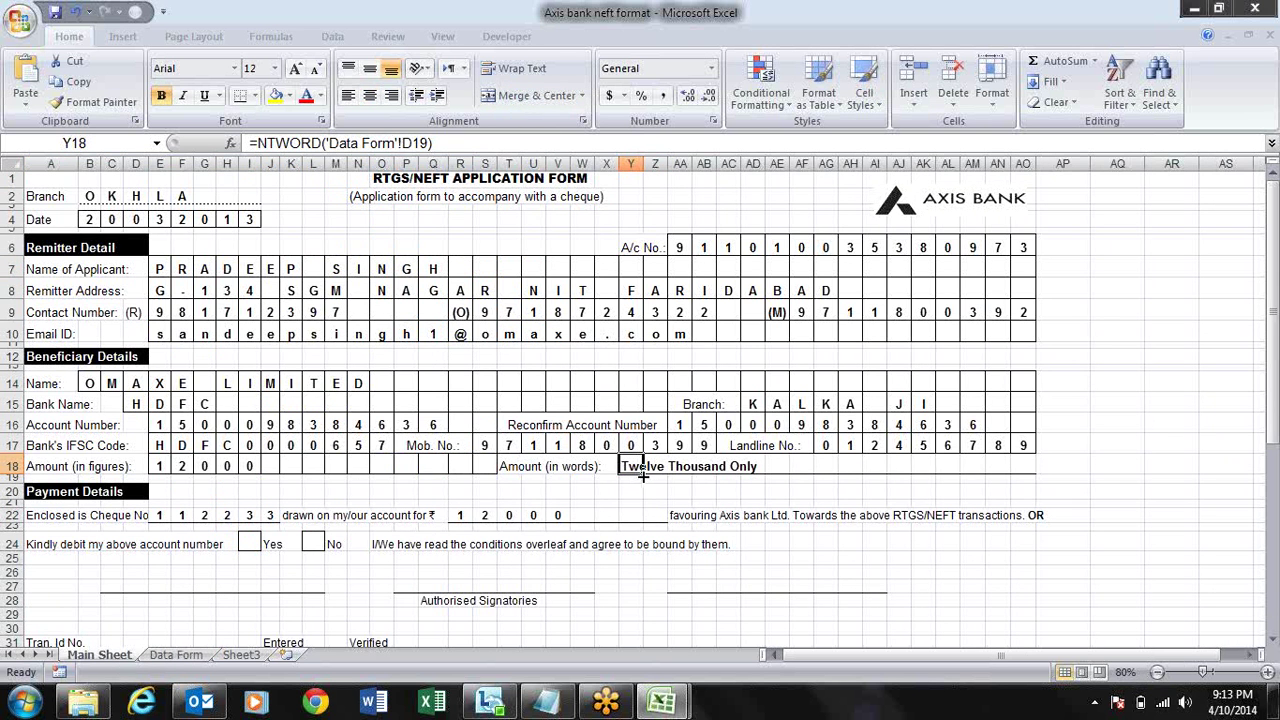
pyautogui.click(222, 480)
pyautogui.click(270, 424)
pyautogui.click(335, 424)
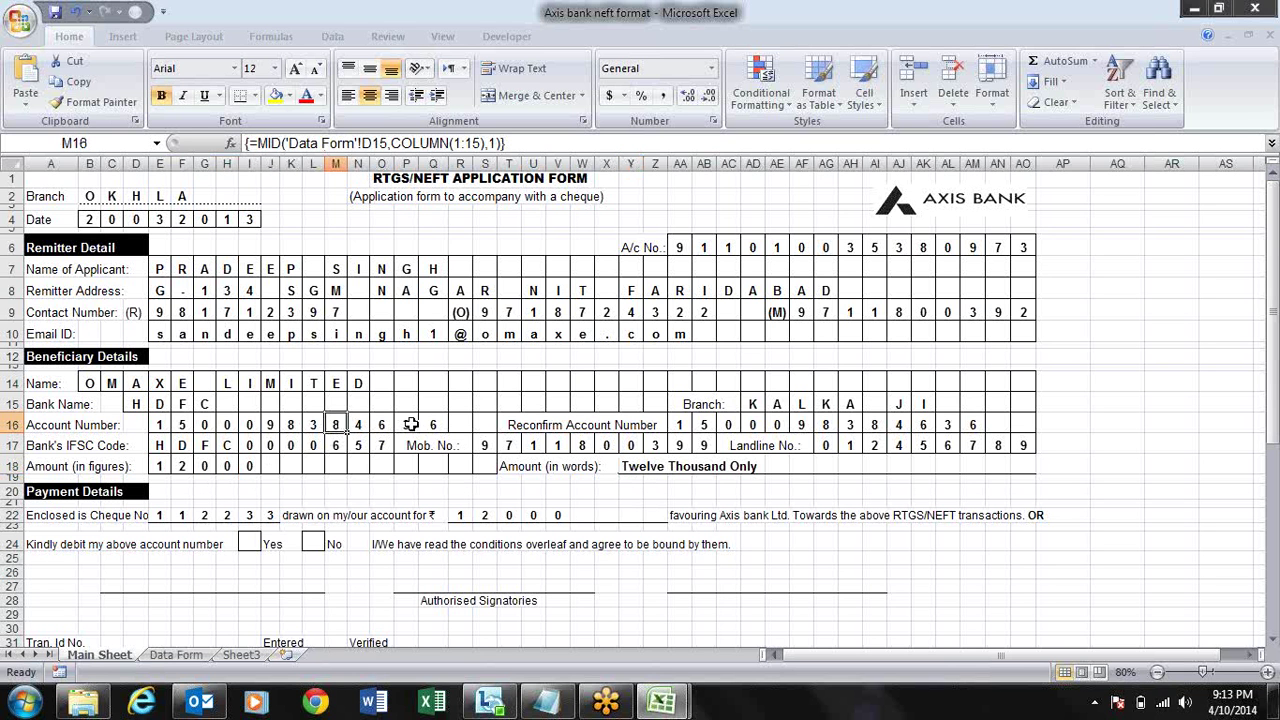
pyautogui.click(433, 424)
pyautogui.click(512, 402)
pyautogui.click(378, 402)
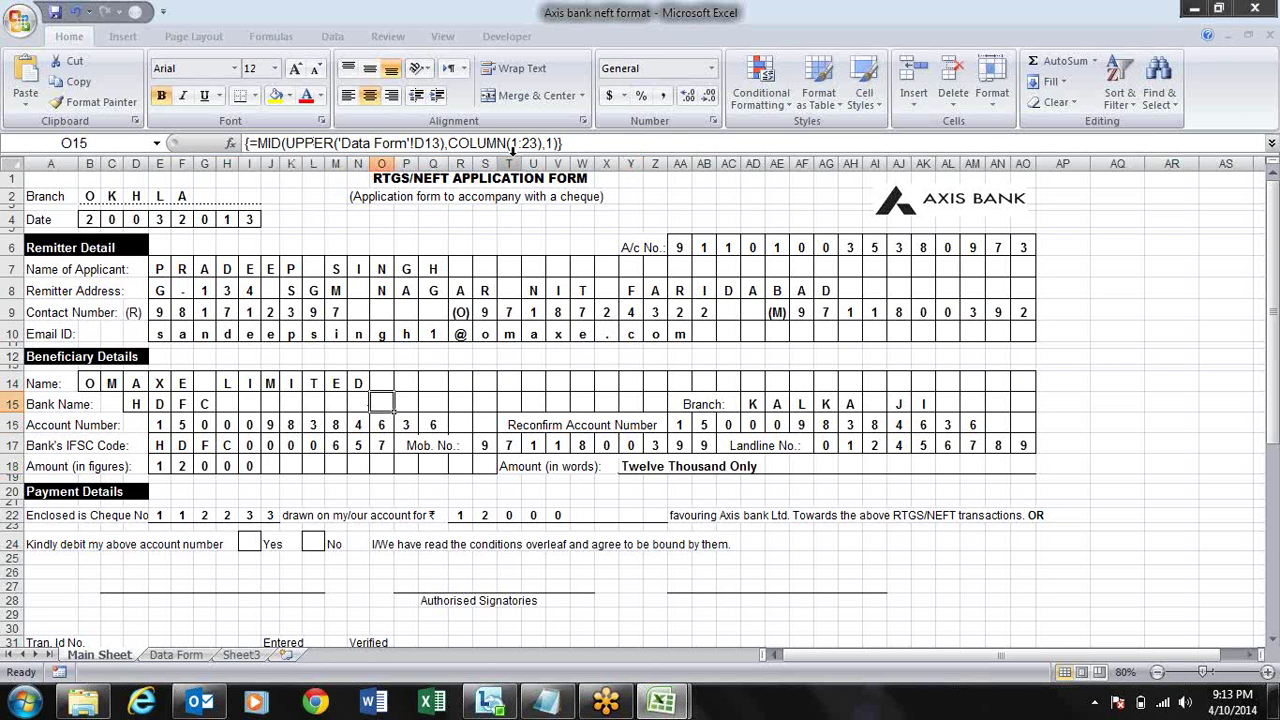
# - Close the Axis bank neft format workbook without saving and minimize Excel
pyautogui.click(1256, 8)
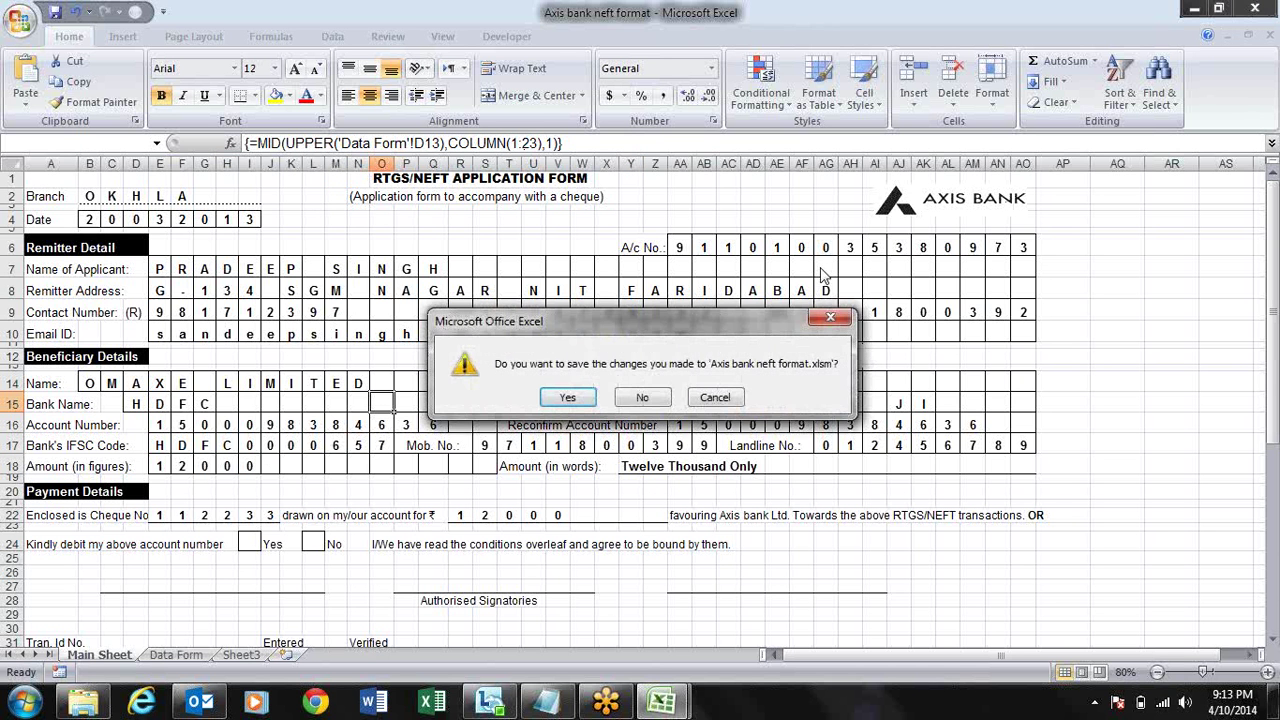
pyautogui.click(642, 397)
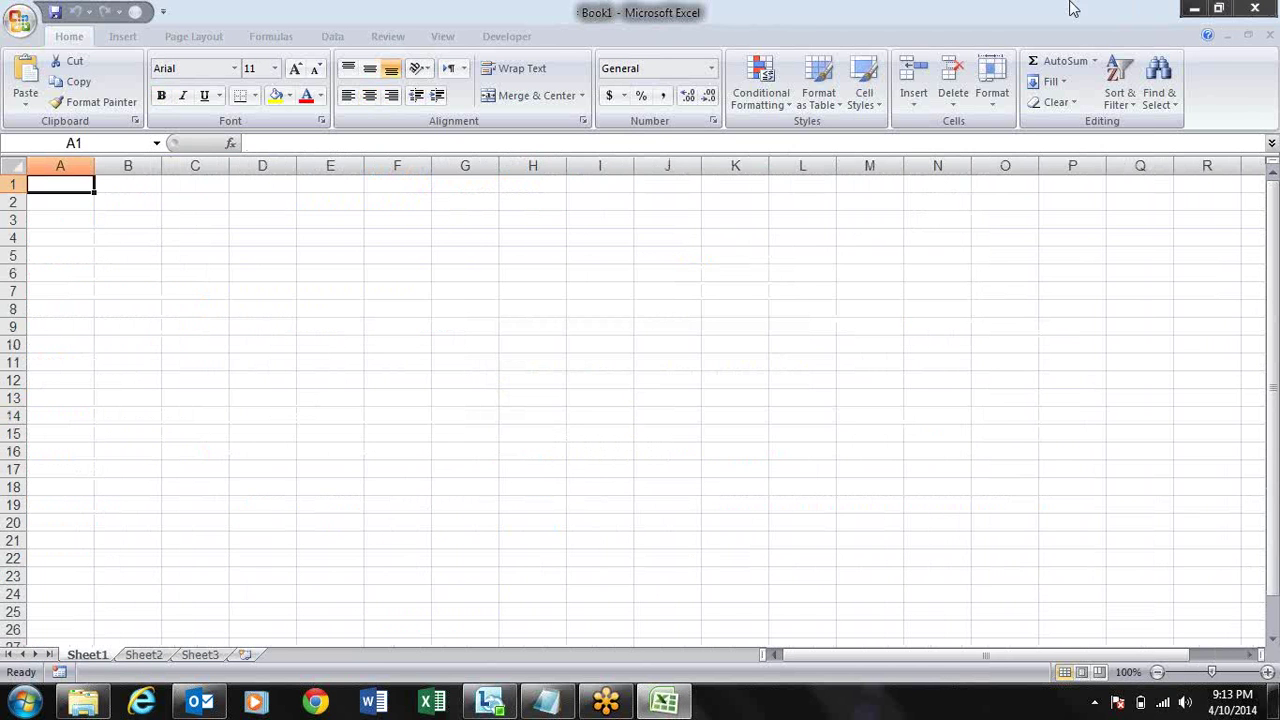
pyautogui.click(1192, 9)
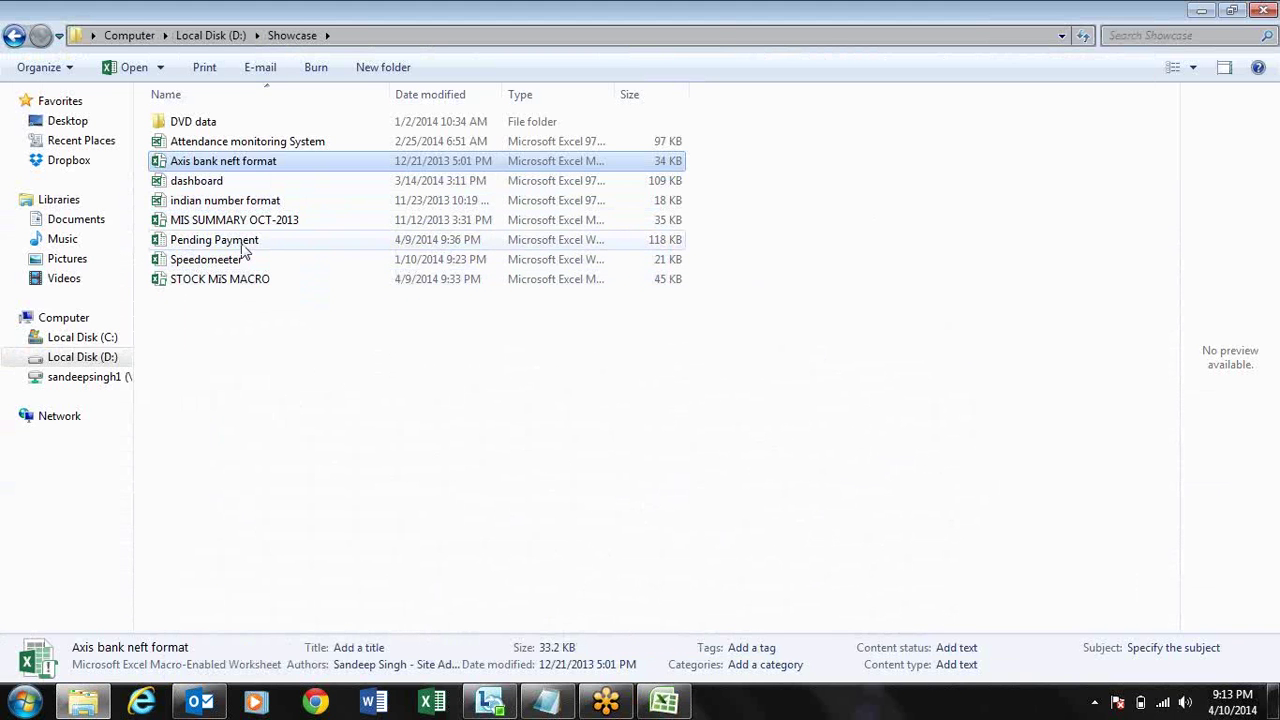
# - Open the dashboard workbook, maximize its window and zoom the sheet to 90%
pyautogui.click(196, 184)
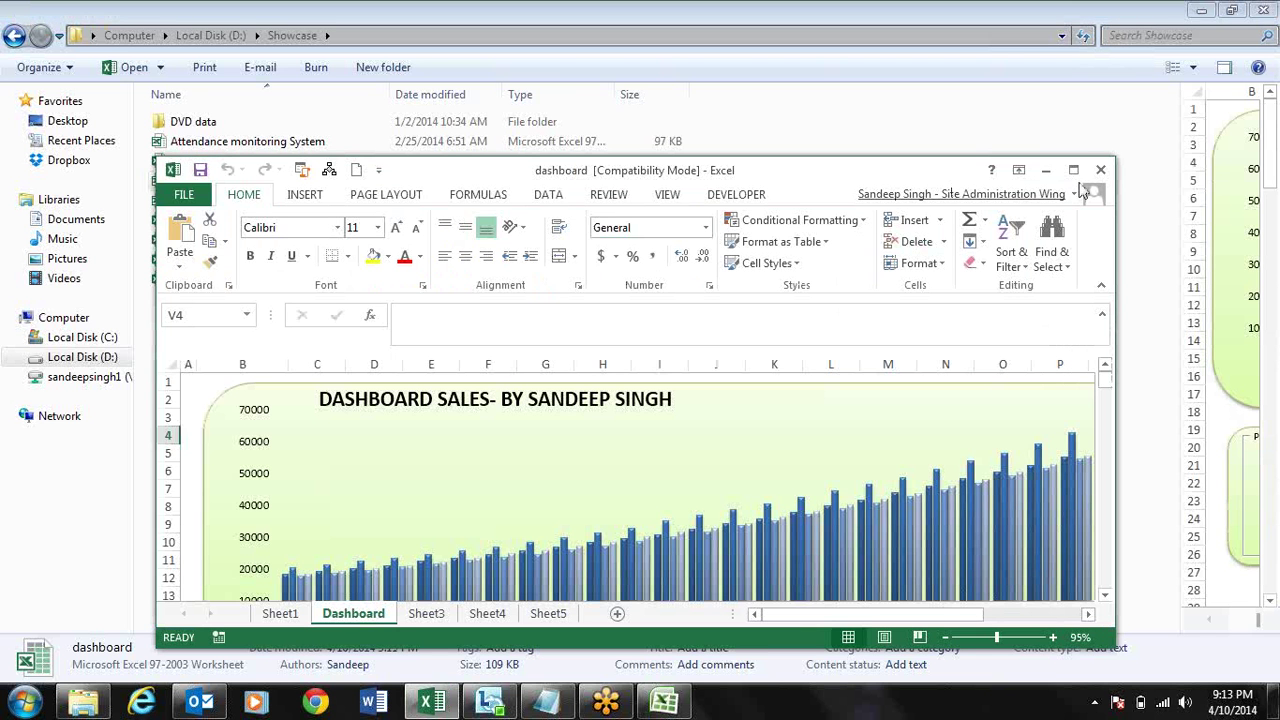
pyautogui.click(1073, 171)
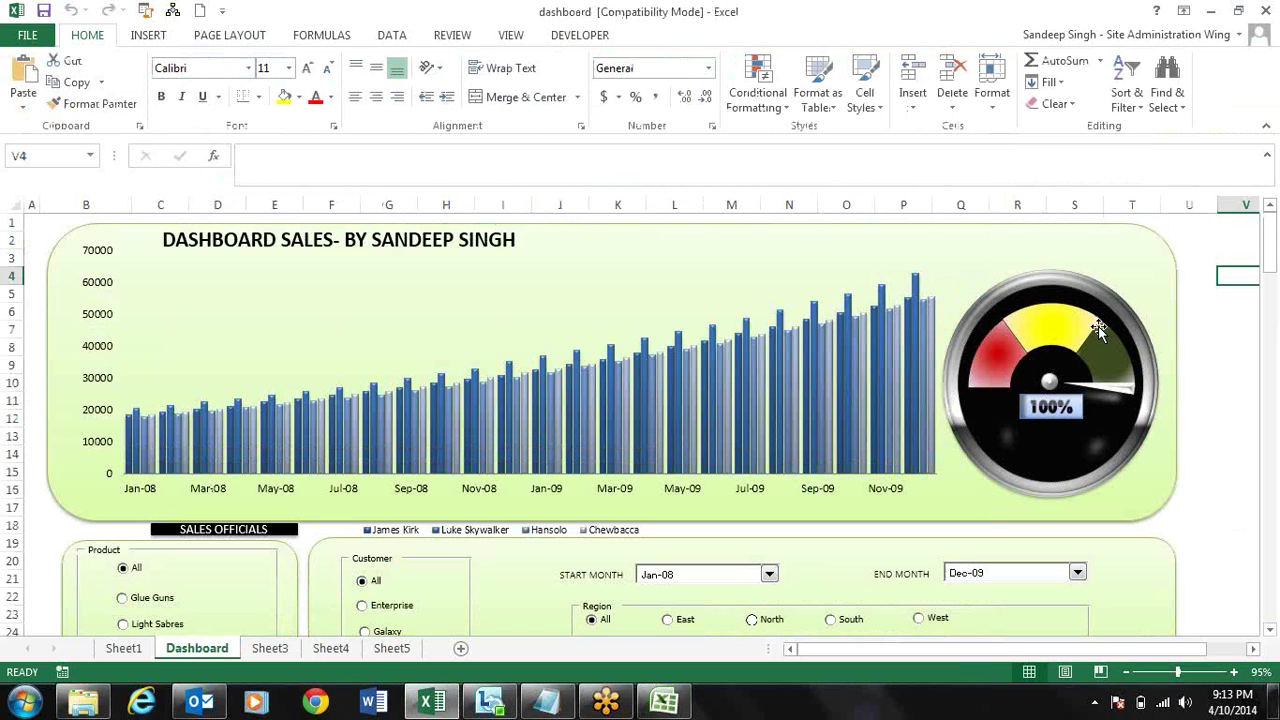
pyautogui.click(1125, 672)
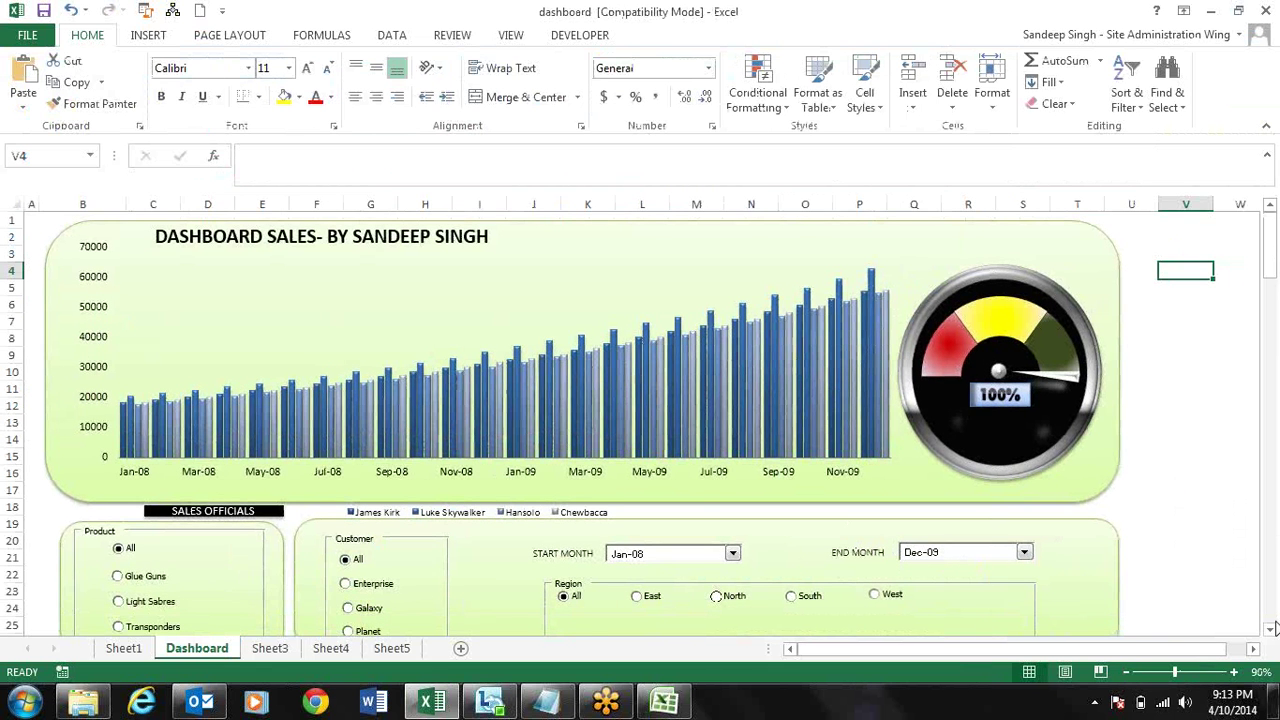
# - Try the Glue Guns and Light Sabres product filters, then filter to customer Galaxy
pyautogui.click(137, 582)
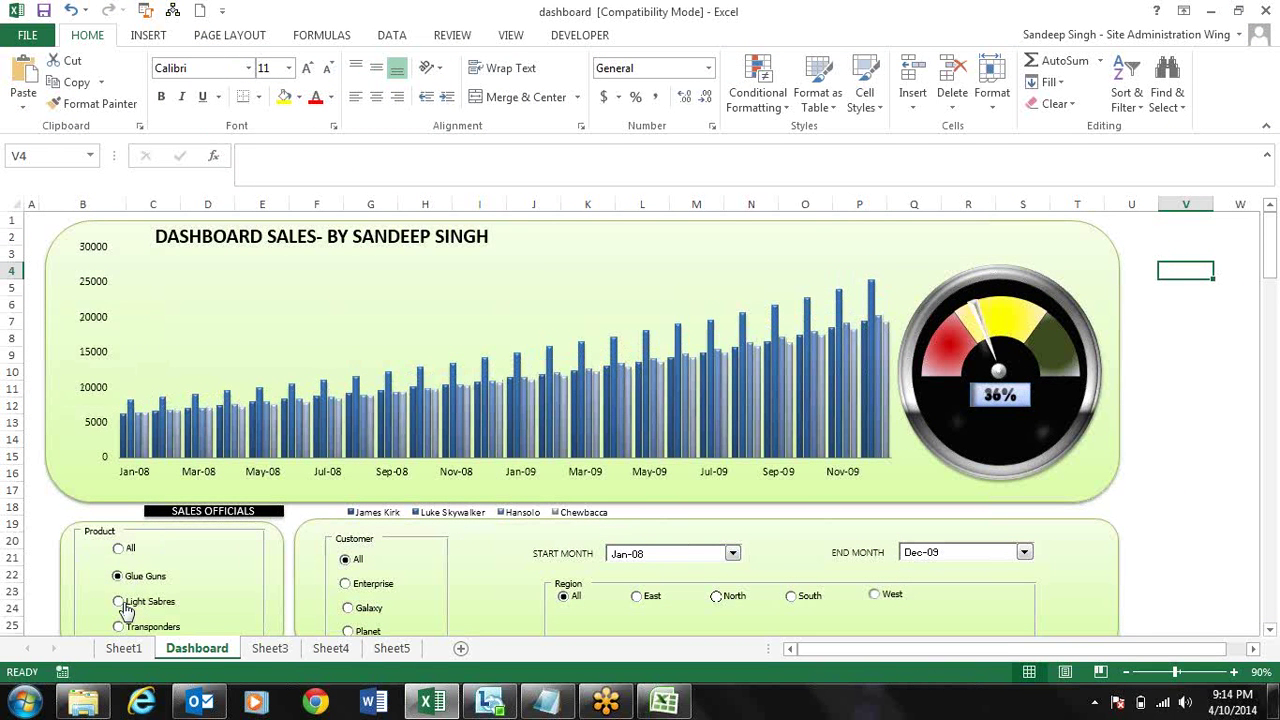
pyautogui.click(124, 604)
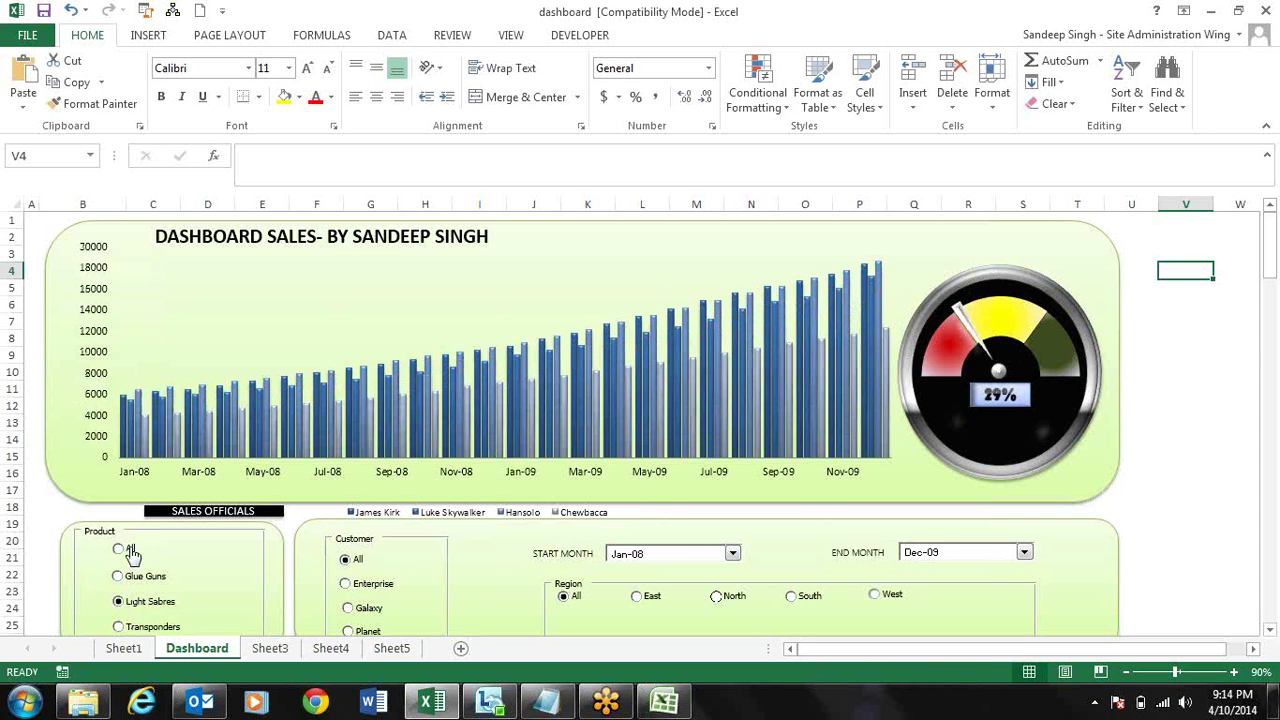
pyautogui.click(363, 590)
pyautogui.click(363, 588)
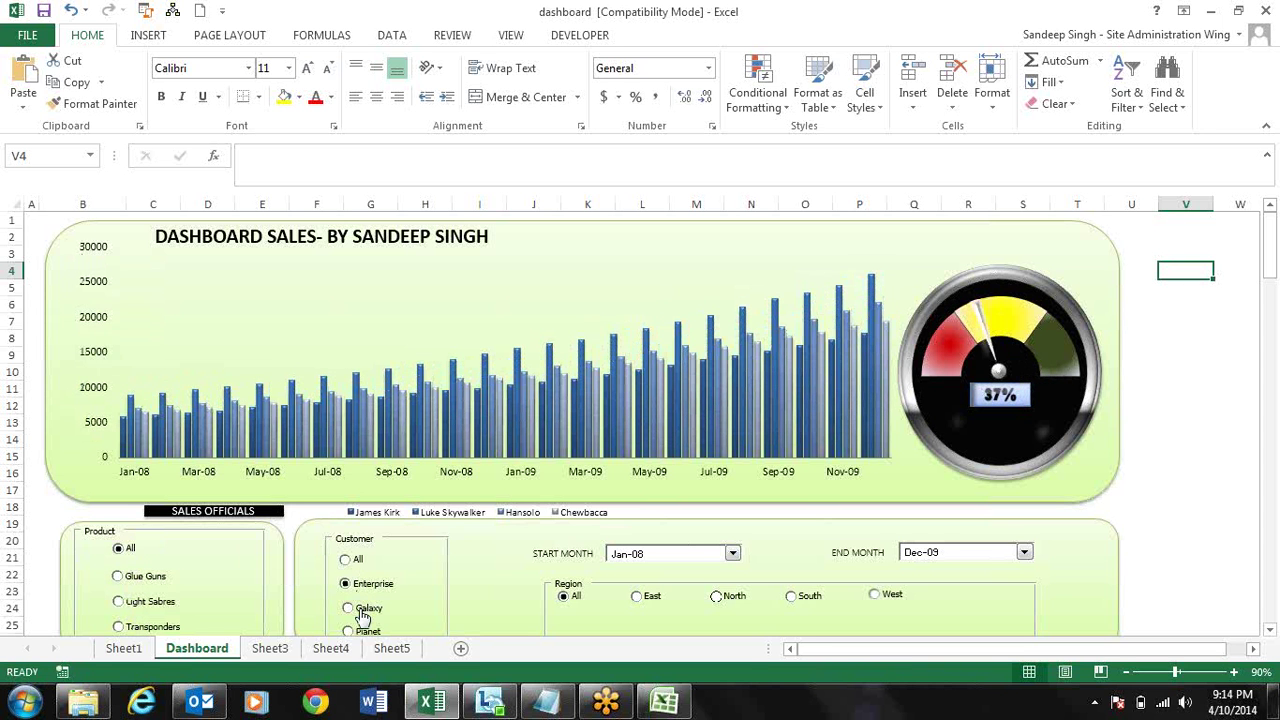
pyautogui.click(362, 613)
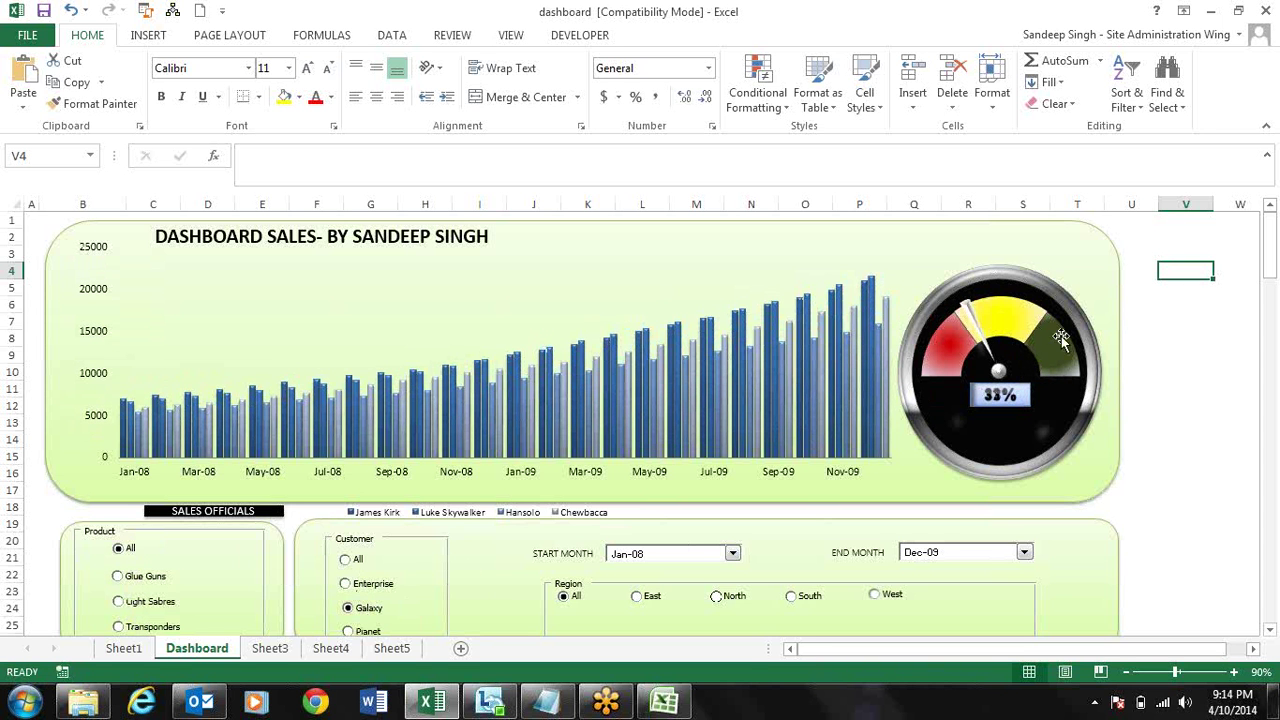
# - Set the end month to Jul-08 and inspect the 6% gauge chart
pyautogui.click(1025, 553)
pyautogui.click(951, 403)
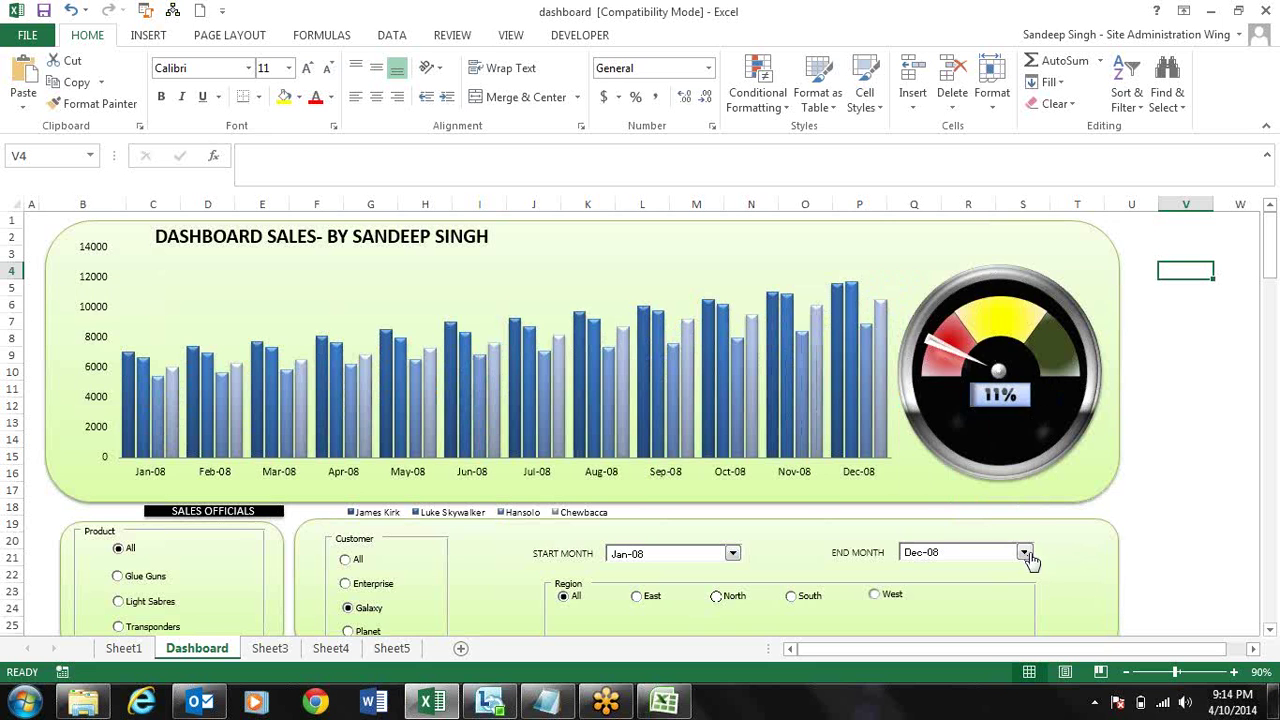
pyautogui.click(1025, 553)
pyautogui.click(951, 348)
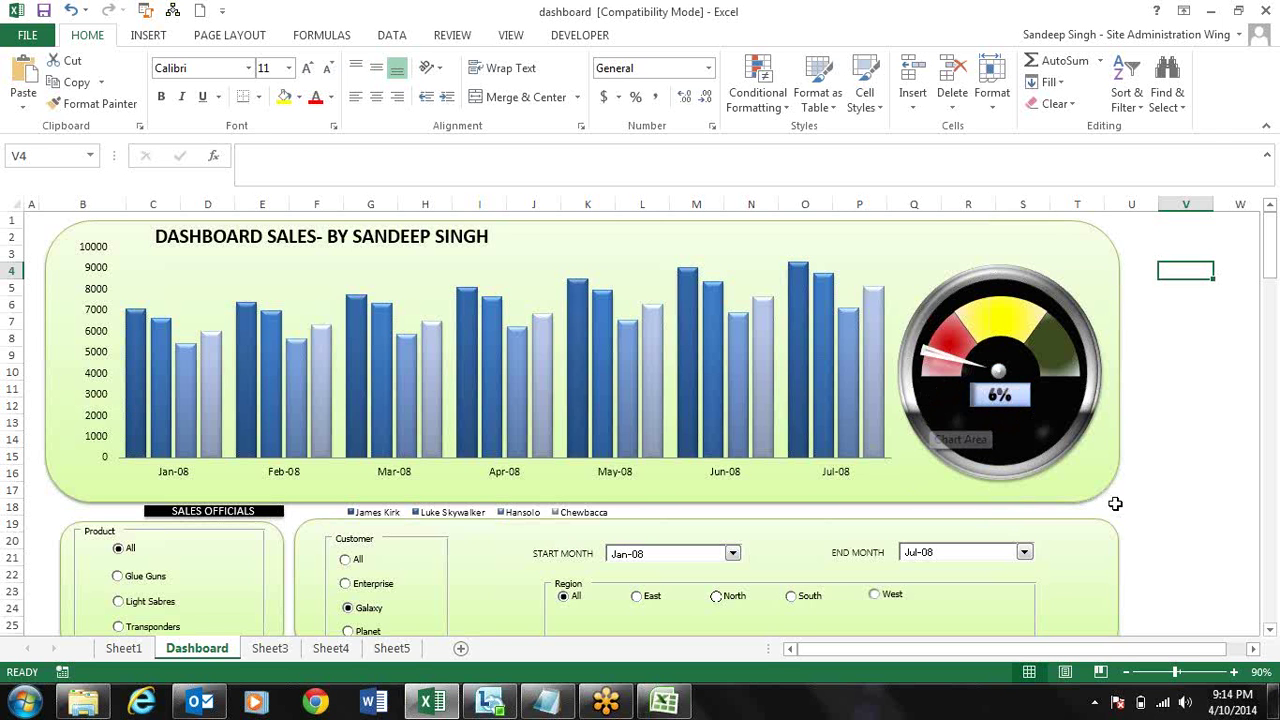
pyautogui.click(1180, 407)
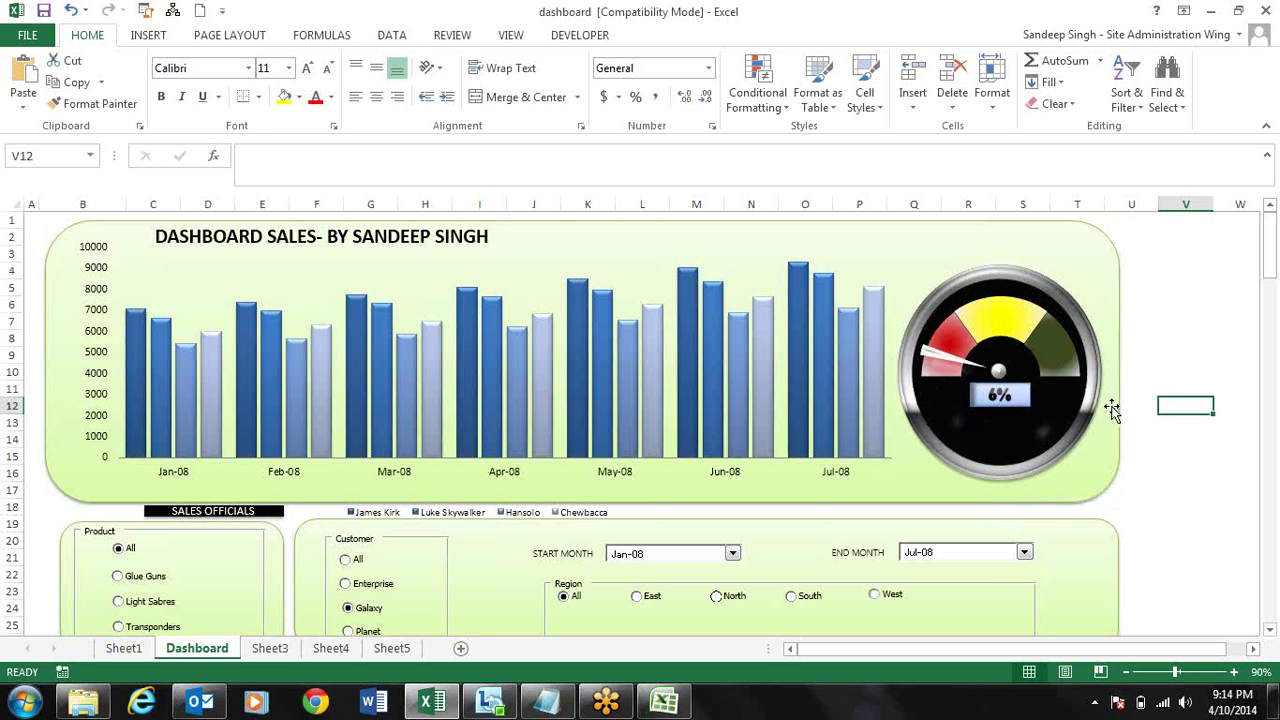
pyautogui.click(1093, 445)
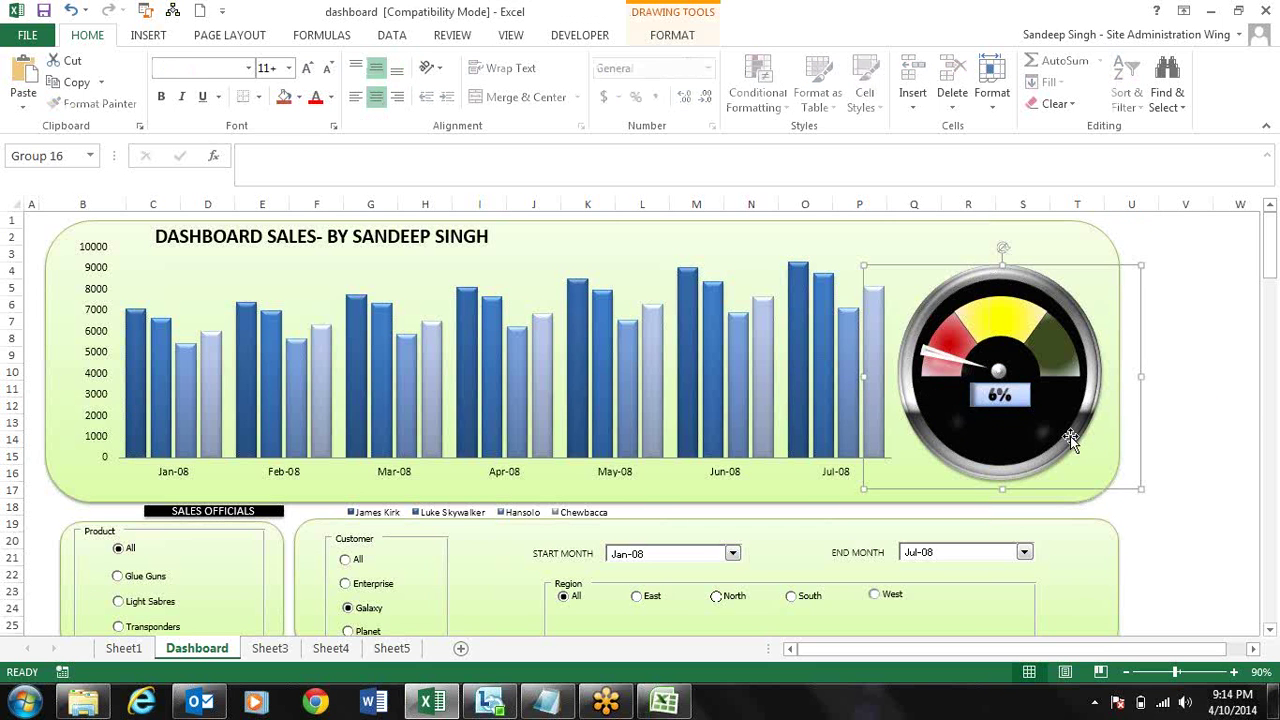
pyautogui.click(1130, 422)
pyautogui.click(1214, 410)
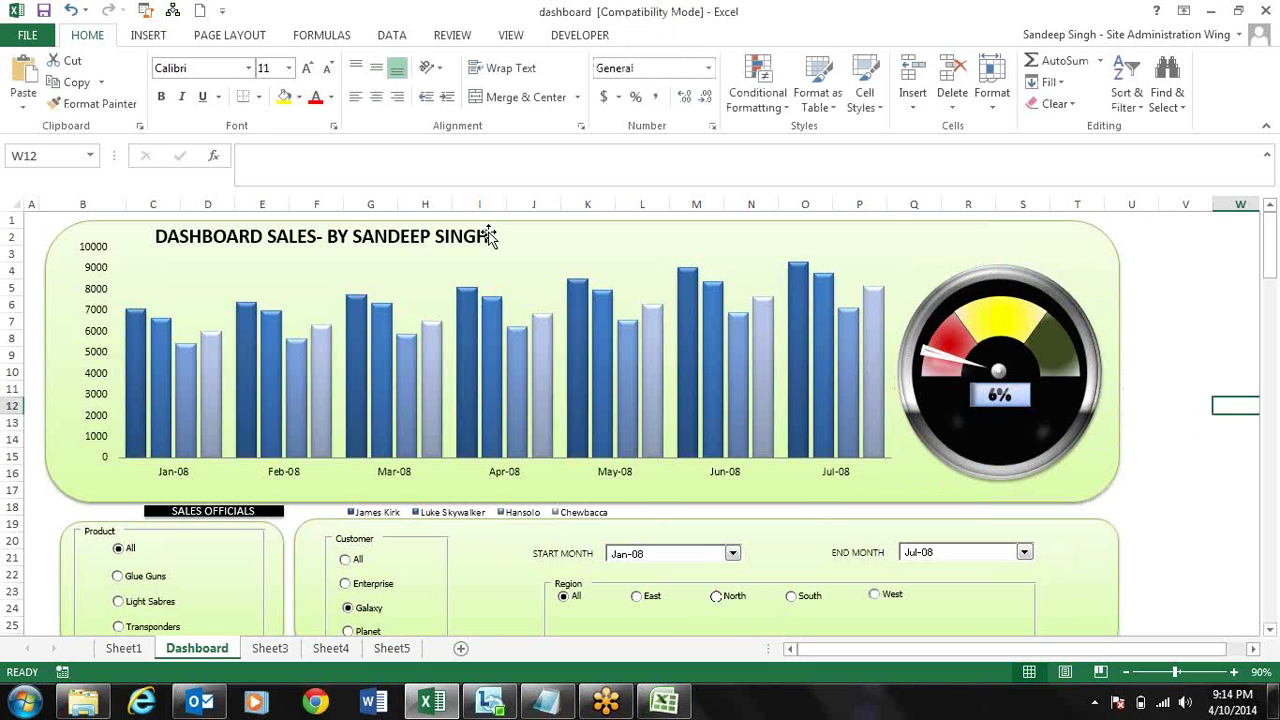
# - Return to the top of the dashboard, then close dashboard.xls with Don't Save
pyautogui.click(1272, 632)
pyautogui.click(1272, 632)
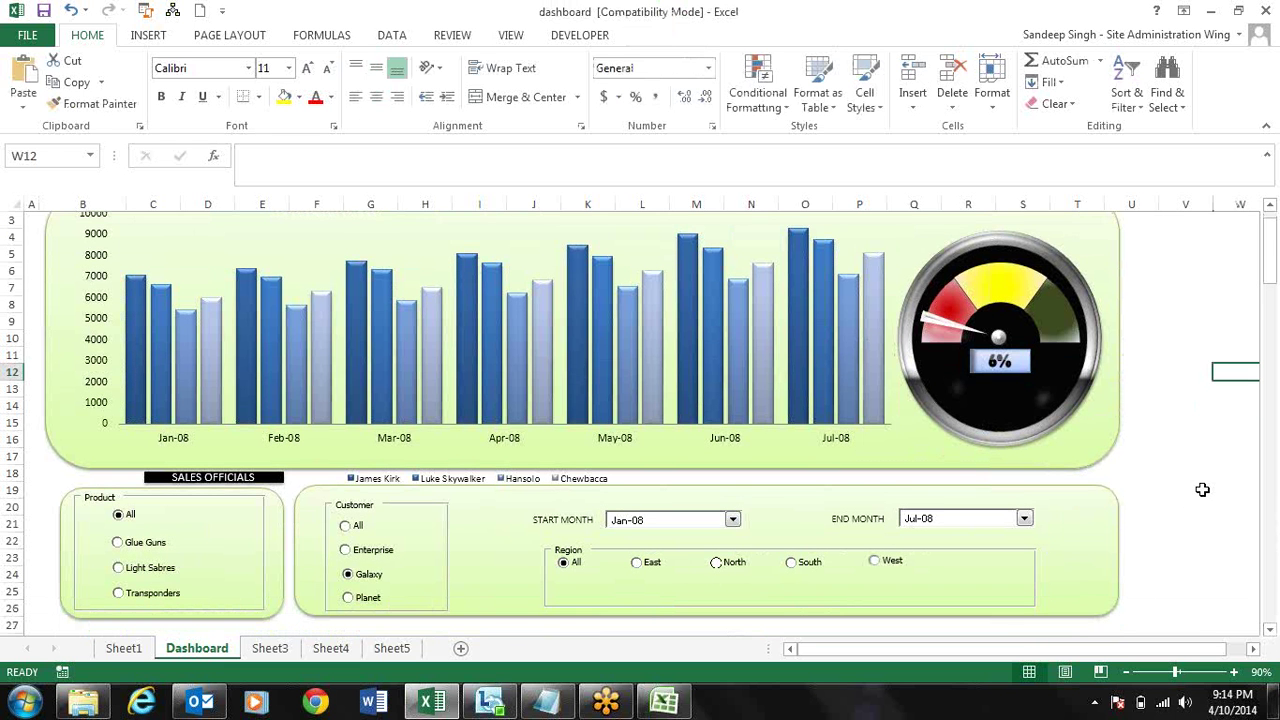
pyautogui.click(1202, 490)
pyautogui.press('Up')
pyautogui.press('Up')
pyautogui.press('Up')
pyautogui.press('Up')
pyautogui.press('Up')
pyautogui.press('Up')
pyautogui.press('Up')
pyautogui.press('Up')
pyautogui.press('Up')
pyautogui.press('Up')
pyautogui.press('Up')
pyautogui.press('Up')
pyautogui.press('Up')
pyautogui.press('Up')
pyautogui.press('Up')
pyautogui.press('Up')
pyautogui.press('Up')
pyautogui.press('Up')
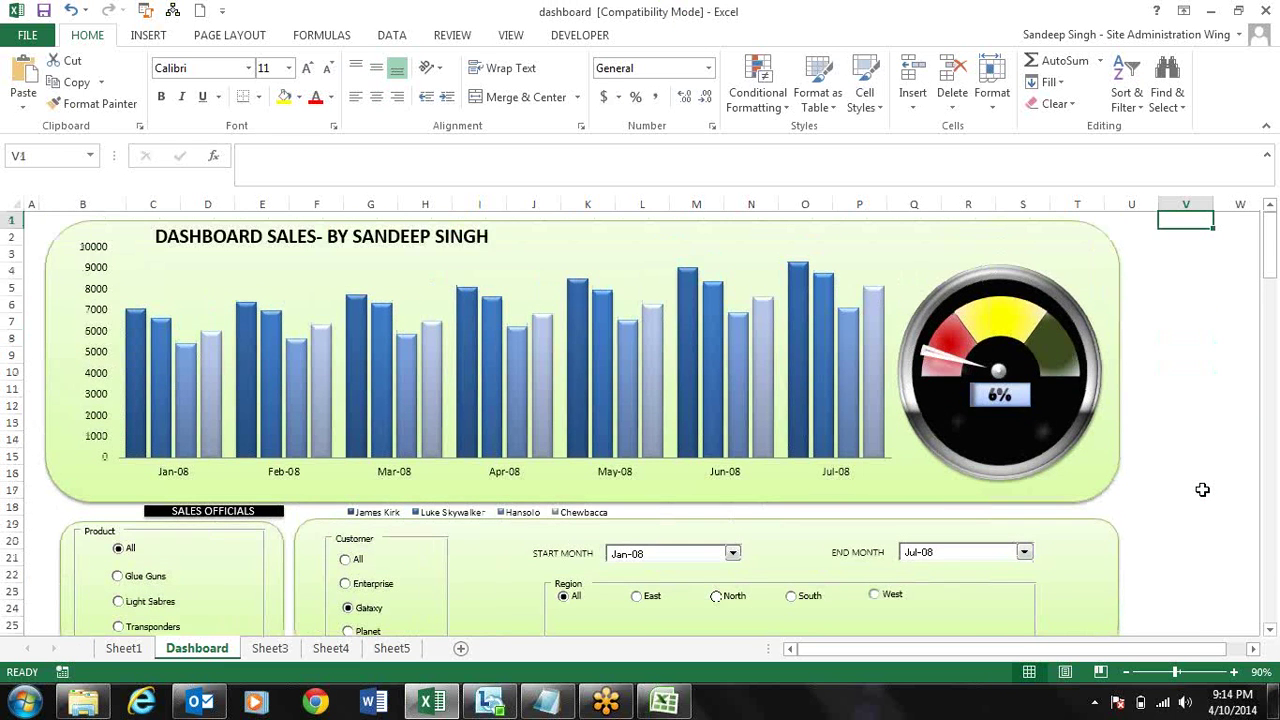
pyautogui.click(1267, 11)
pyautogui.click(636, 373)
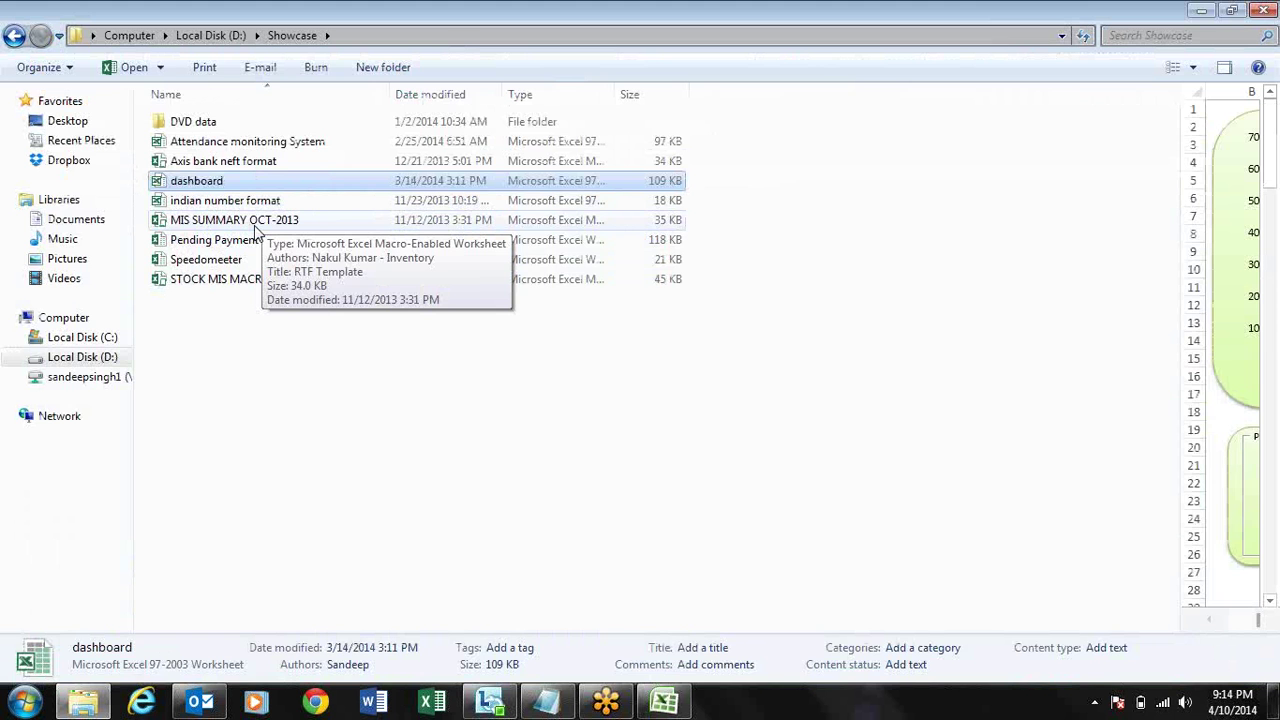
# - Open MIS SUMMARY OCT-2013 and browse the company names, selecting A4 to A12
pyautogui.doubleClick(256, 226)
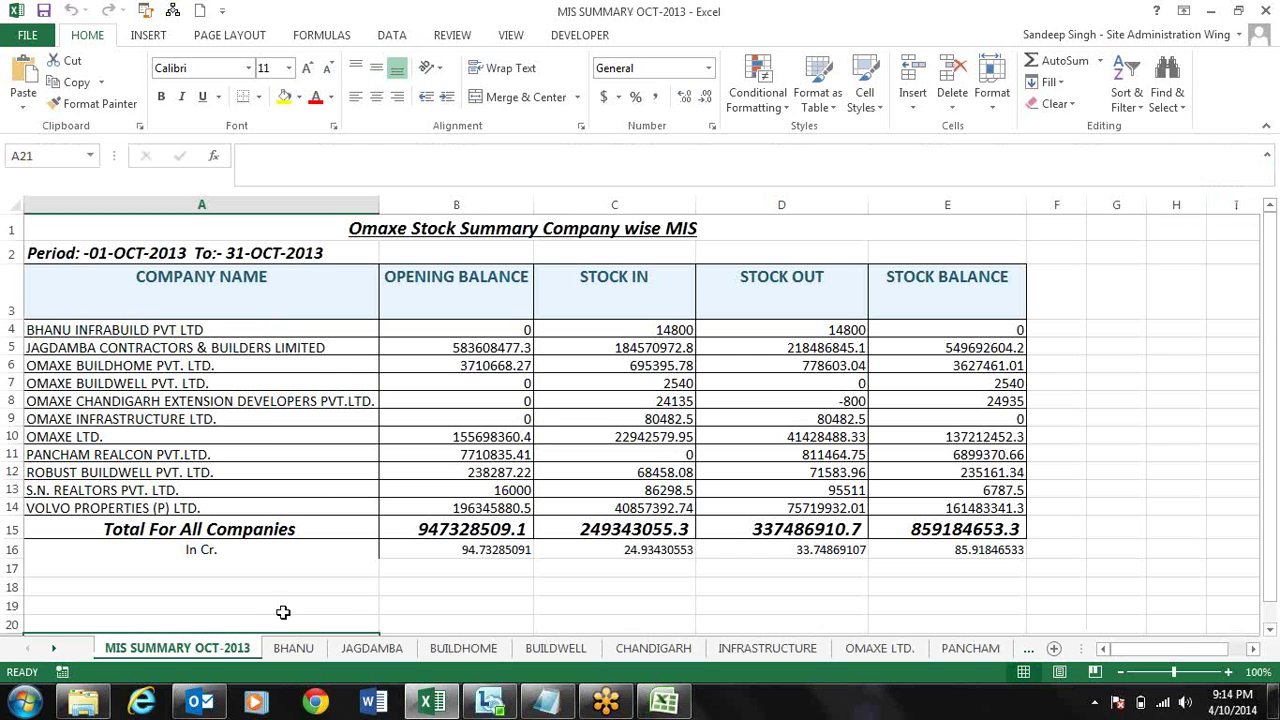
pyautogui.click(272, 340)
pyautogui.press('Down')
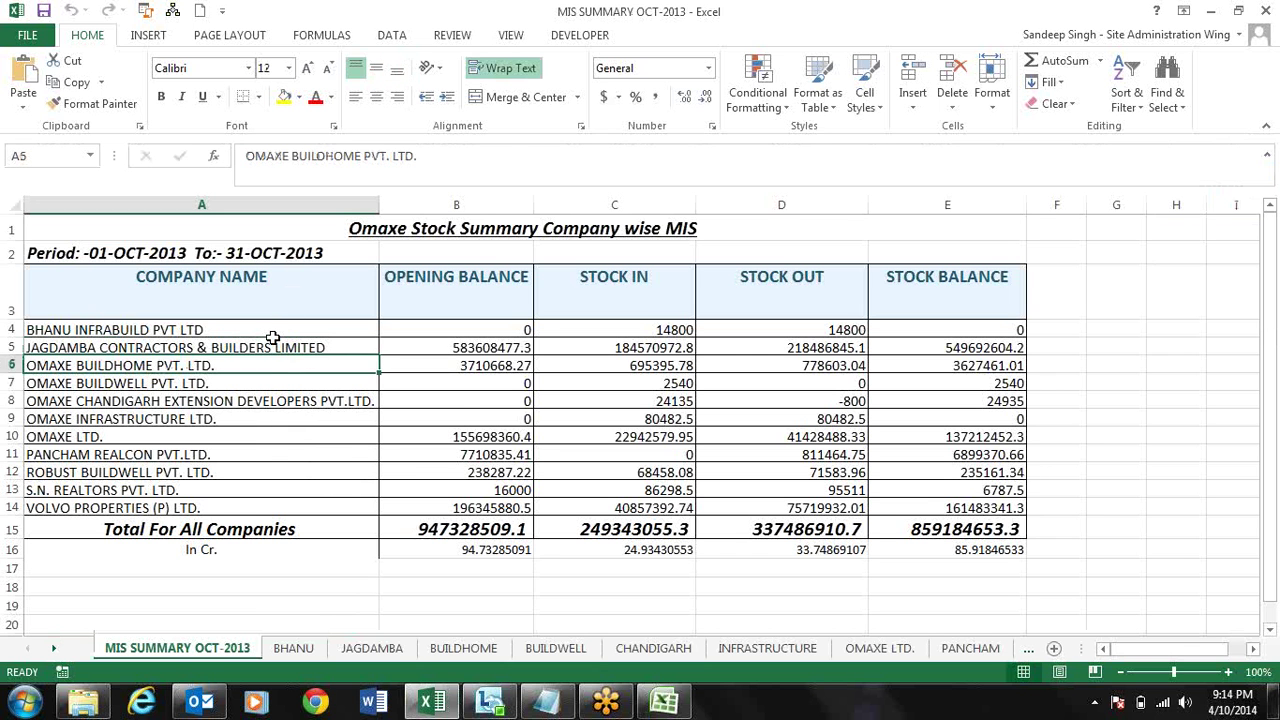
pyautogui.press('Down')
pyautogui.press('Up')
pyautogui.press('Up')
pyautogui.press('Up')
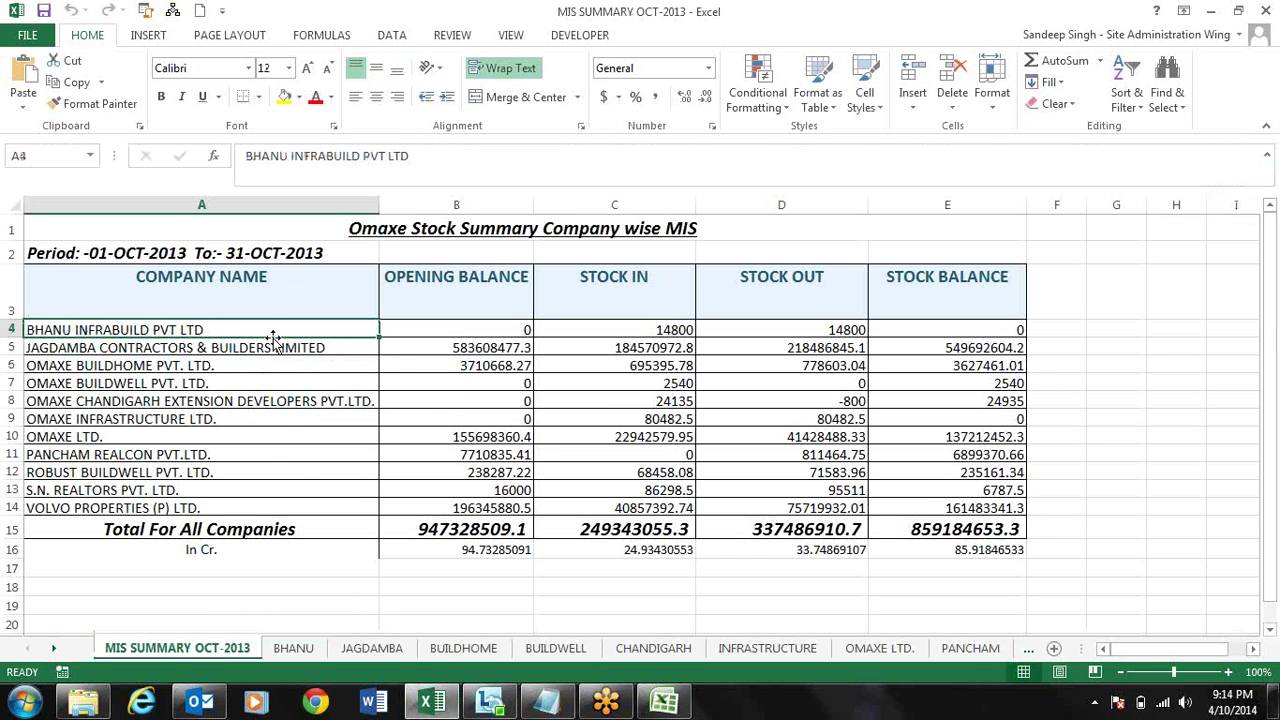
pyautogui.hotkey('shift', 'Down')
pyautogui.hotkey('shift', 'Down')
pyautogui.hotkey('shift', 'Down')
pyautogui.hotkey('shift', 'Down')
pyautogui.hotkey('shift', 'Down')
pyautogui.hotkey('shift', 'Down')
pyautogui.hotkey('shift', 'Down')
pyautogui.hotkey('shift', 'Down')
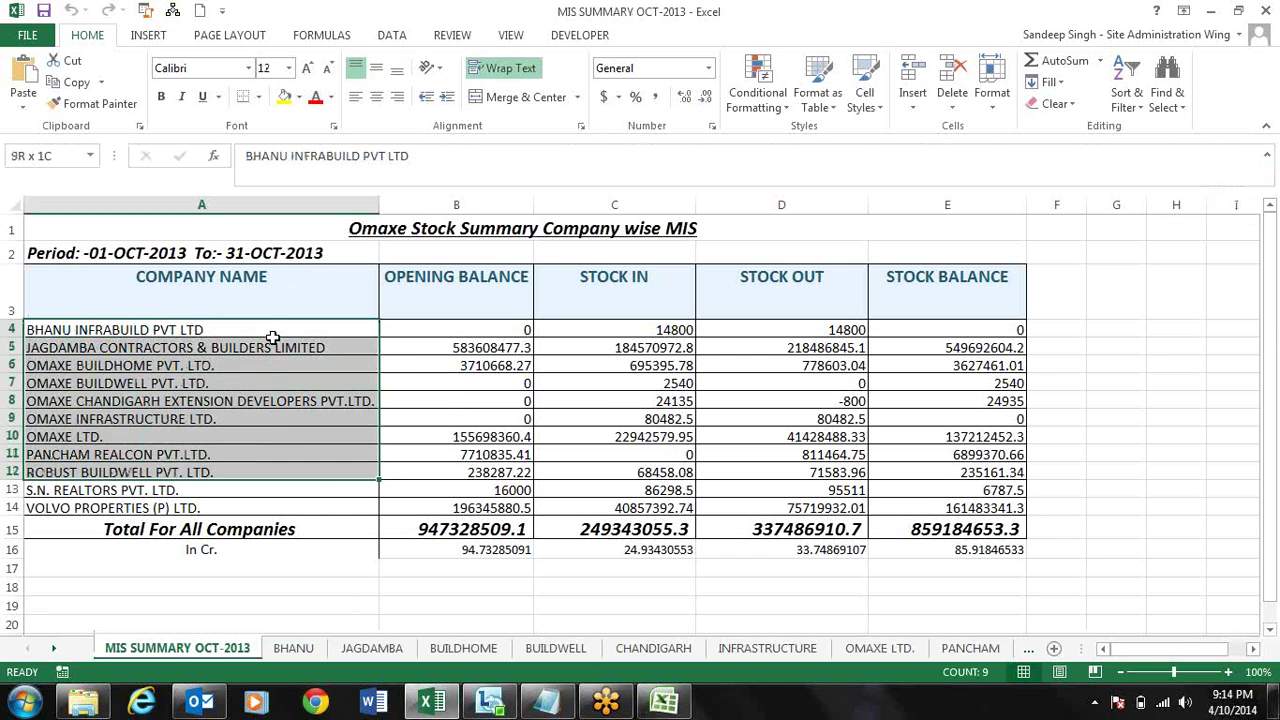
# - Inspect BHANU's and JAGDAMBA's opening balance, STOCK IN, STOCK OUT and balance values
pyautogui.hotkey('shift', 'Down')
pyautogui.hotkey('shift', 'Down')
pyautogui.press('Up')
pyautogui.press('Down')
pyautogui.press('Right')
pyautogui.press('Right')
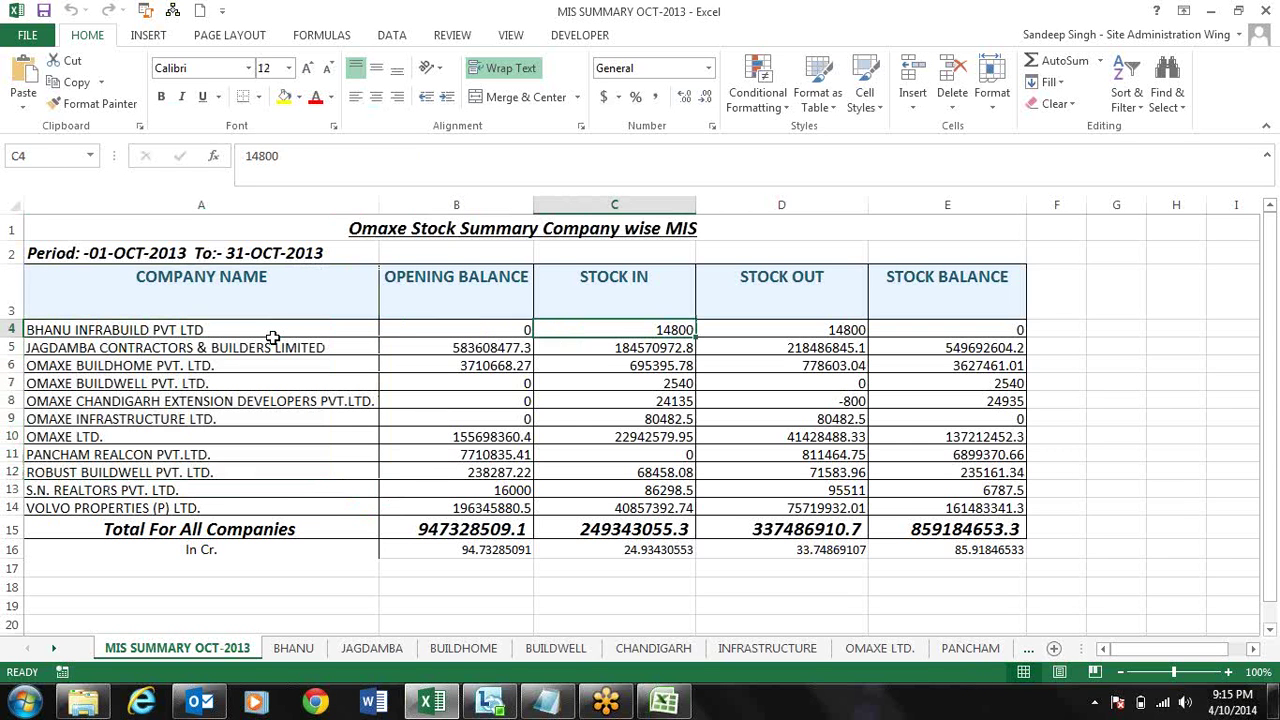
pyautogui.press('Left')
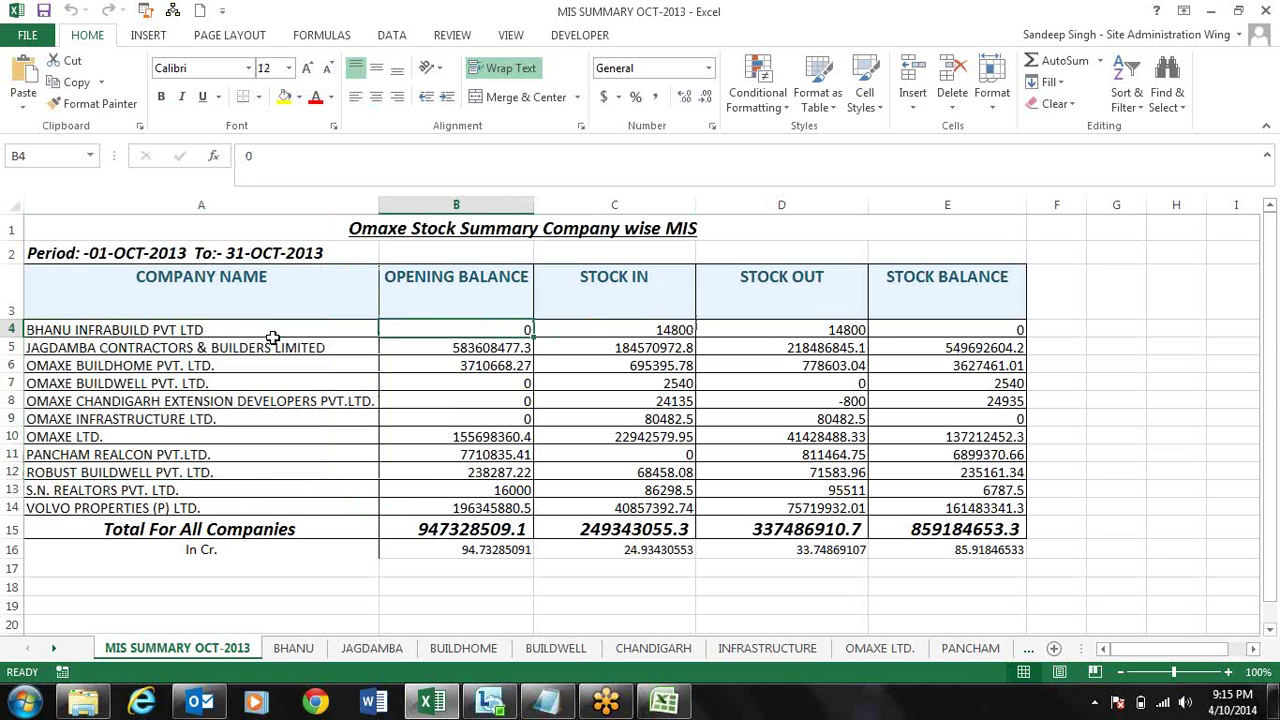
pyautogui.press('Right')
pyautogui.press('Right')
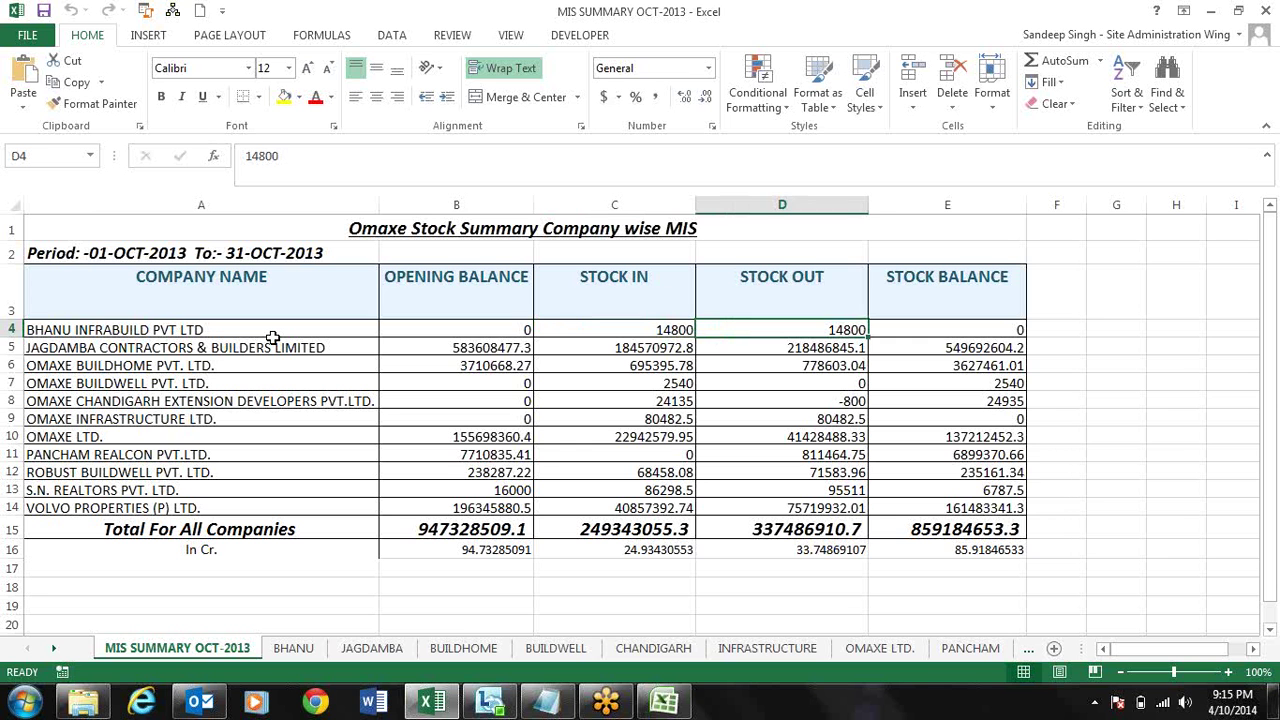
pyautogui.press('Left')
pyautogui.press('Left')
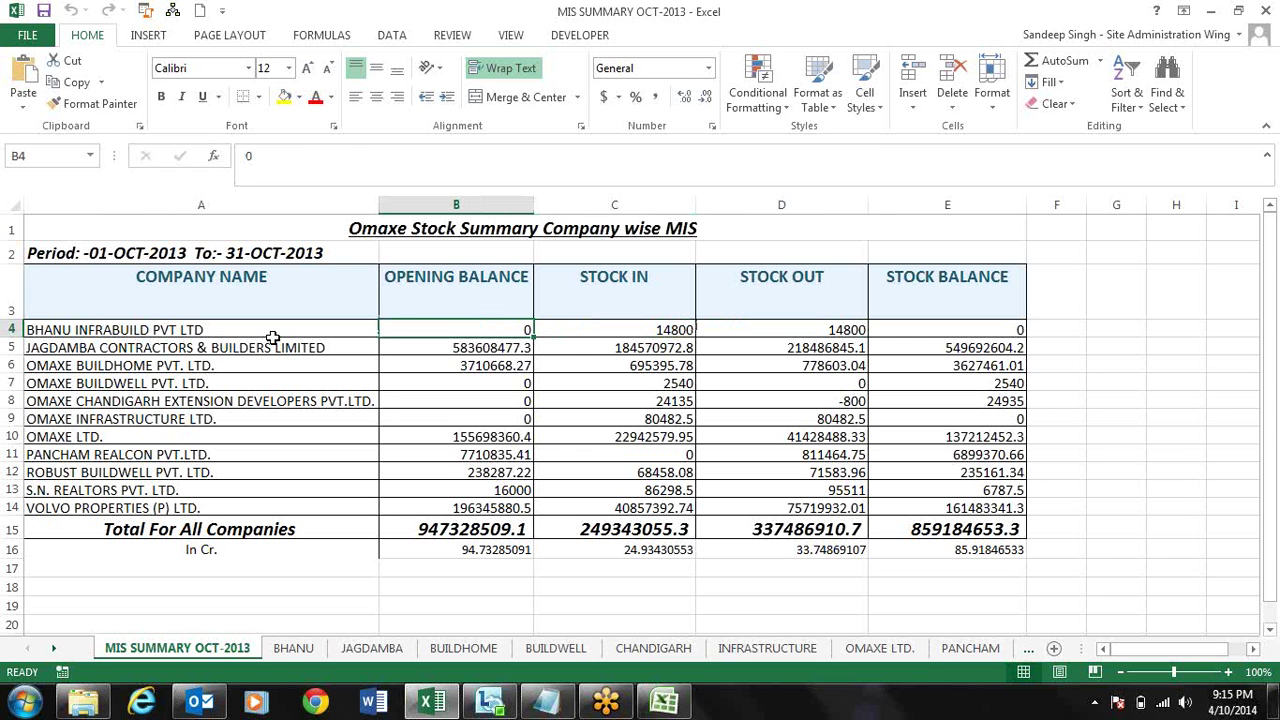
pyautogui.press('Down')
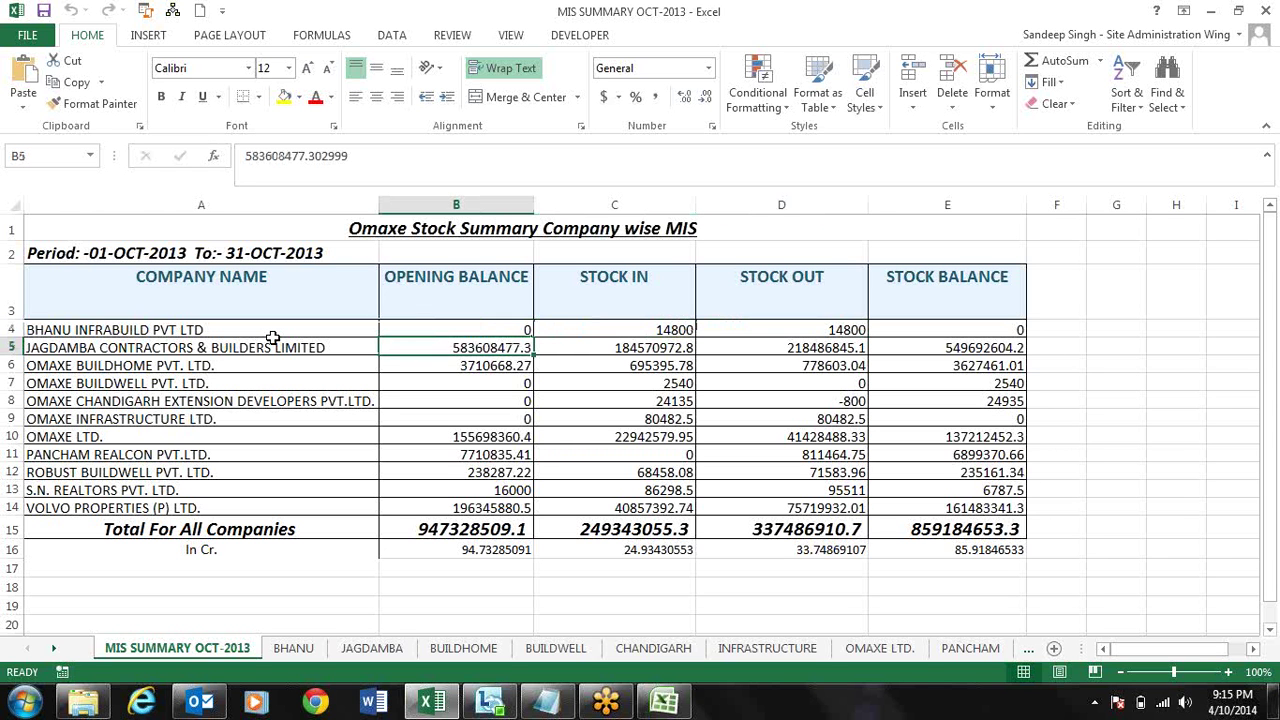
pyautogui.press('Up')
pyautogui.press('Down')
pyautogui.press('Right')
pyautogui.press('Right')
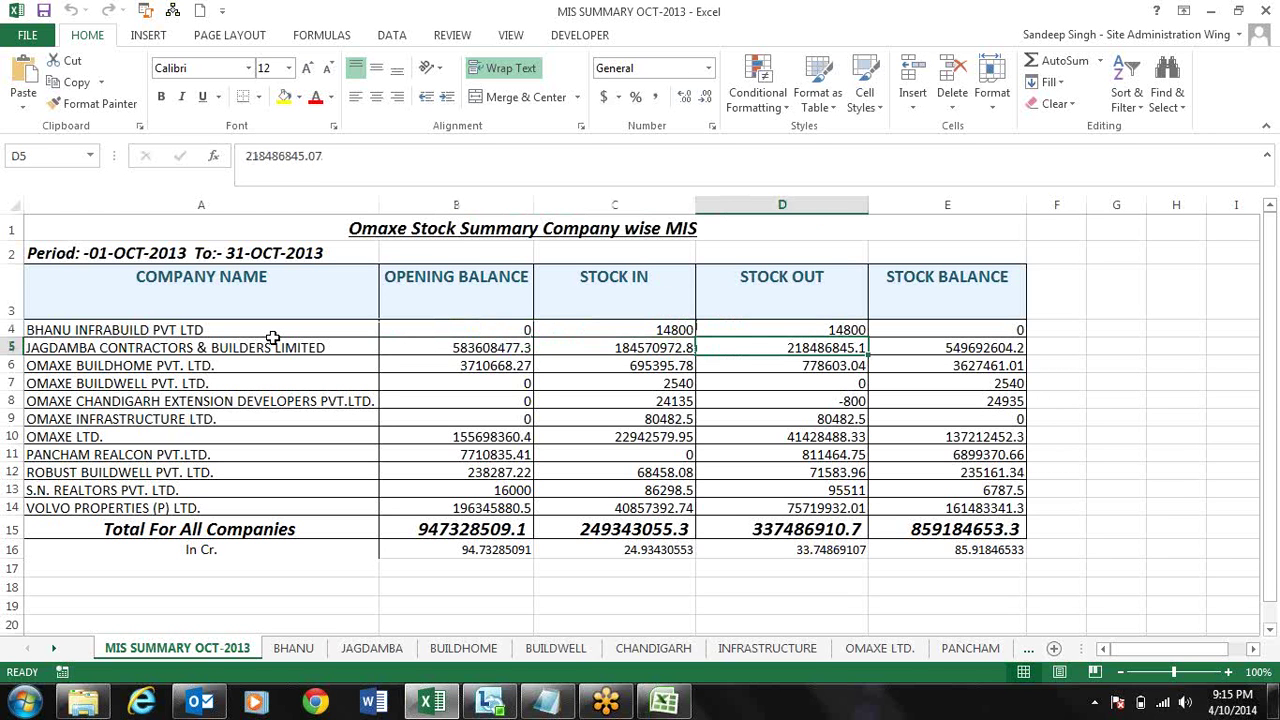
pyautogui.press('Right')
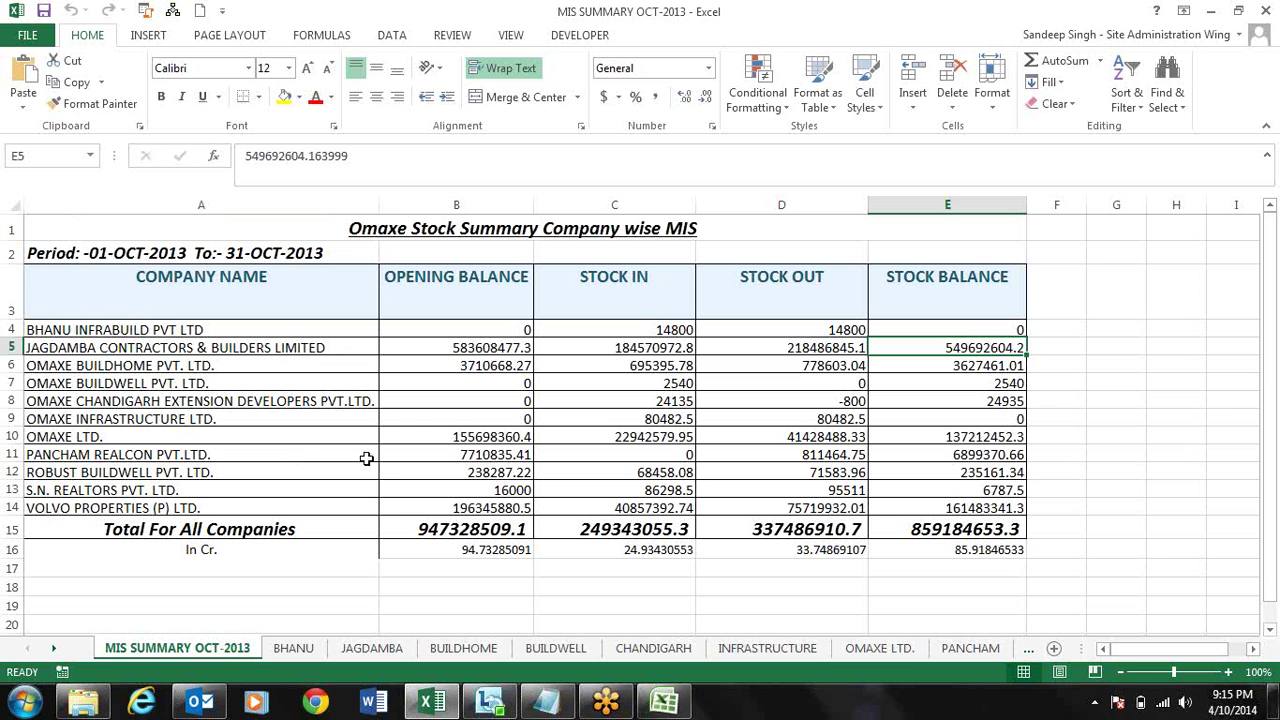
# - Review company names from BHANU INFRABUILD to OMAXE BUILDWELL, then open the BHANU sheet
pyautogui.click(152, 330)
pyautogui.click(158, 347)
pyautogui.click(165, 365)
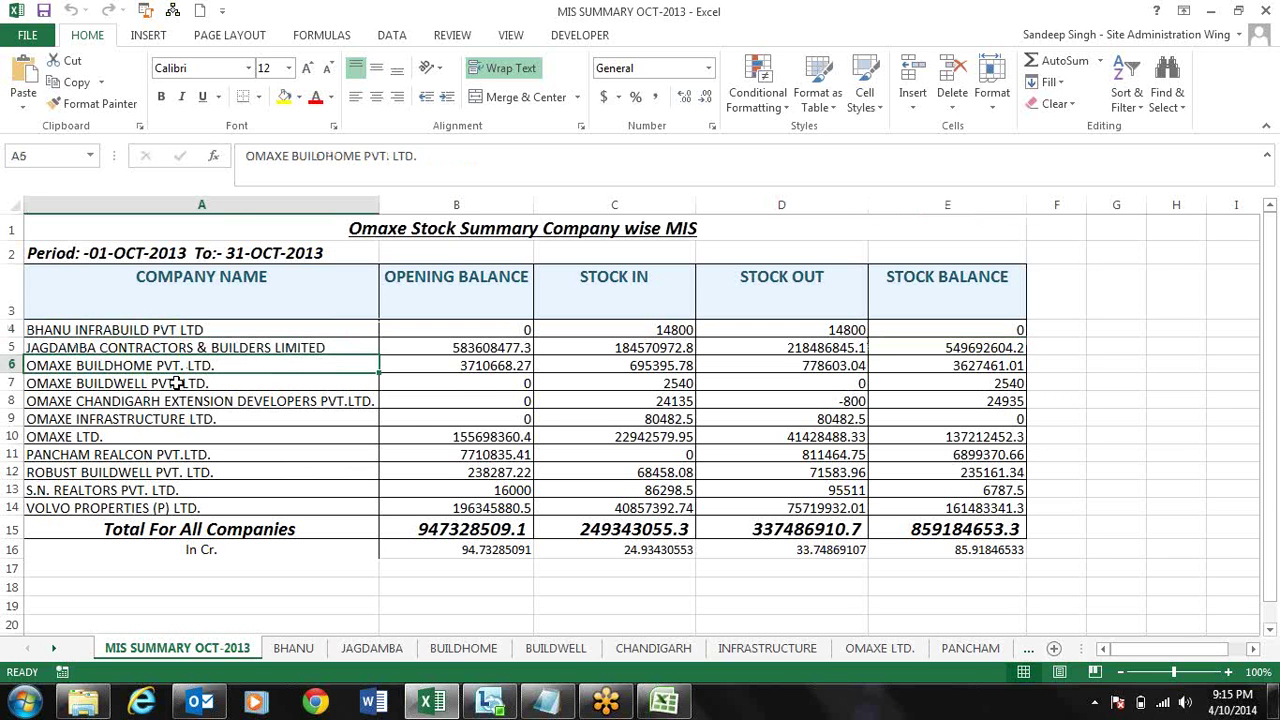
pyautogui.click(177, 383)
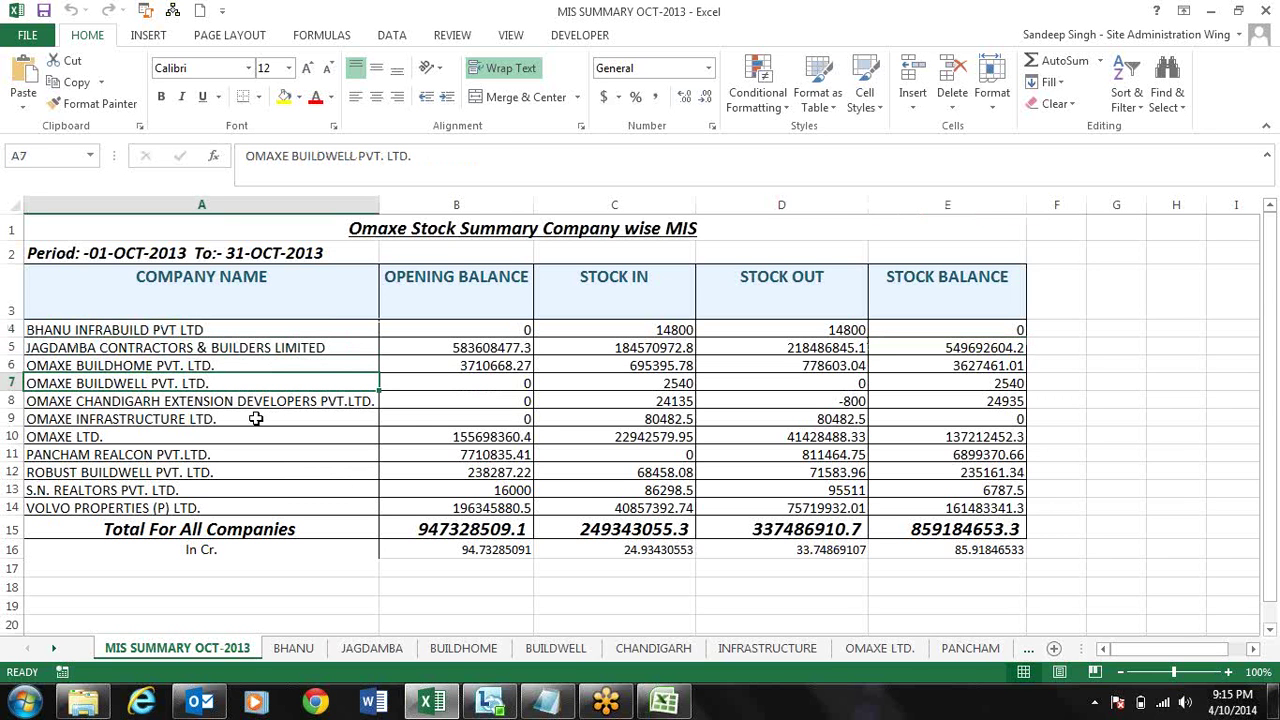
pyautogui.click(186, 330)
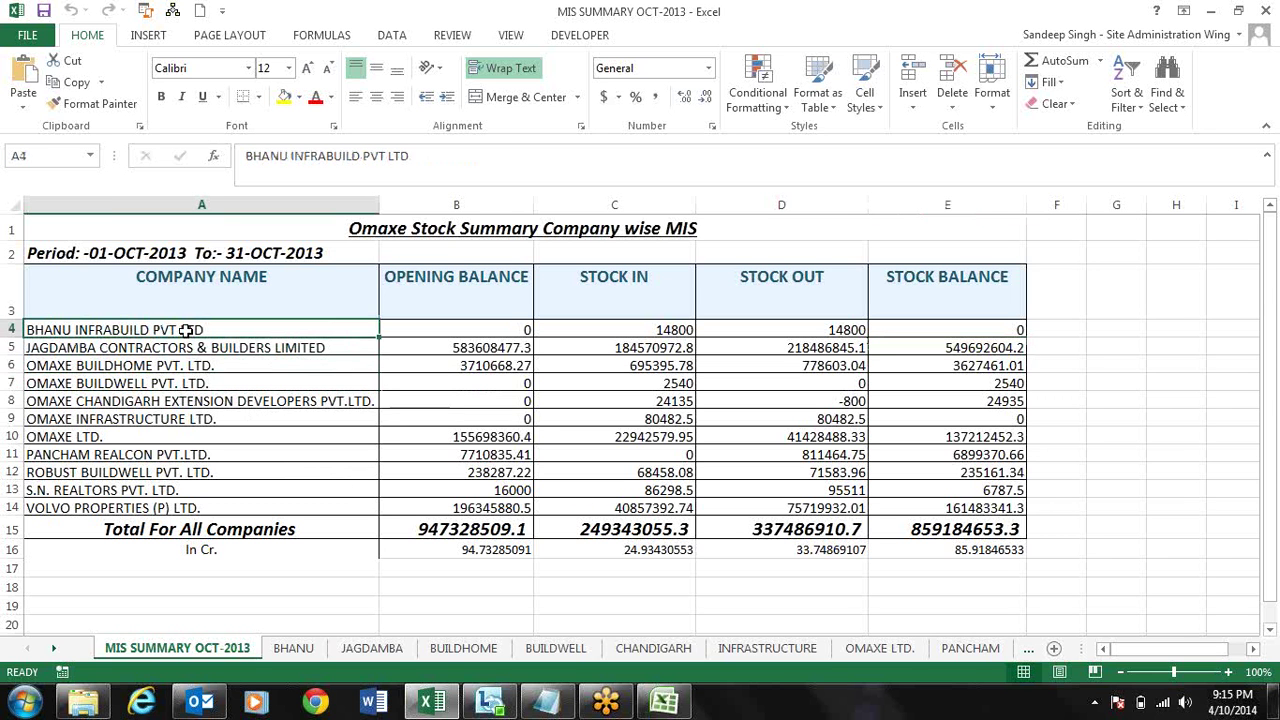
pyautogui.press('Down')
pyautogui.press('Down')
pyautogui.press('Down')
pyautogui.press('Down')
pyautogui.press('Down')
pyautogui.press('Down')
pyautogui.press('Down')
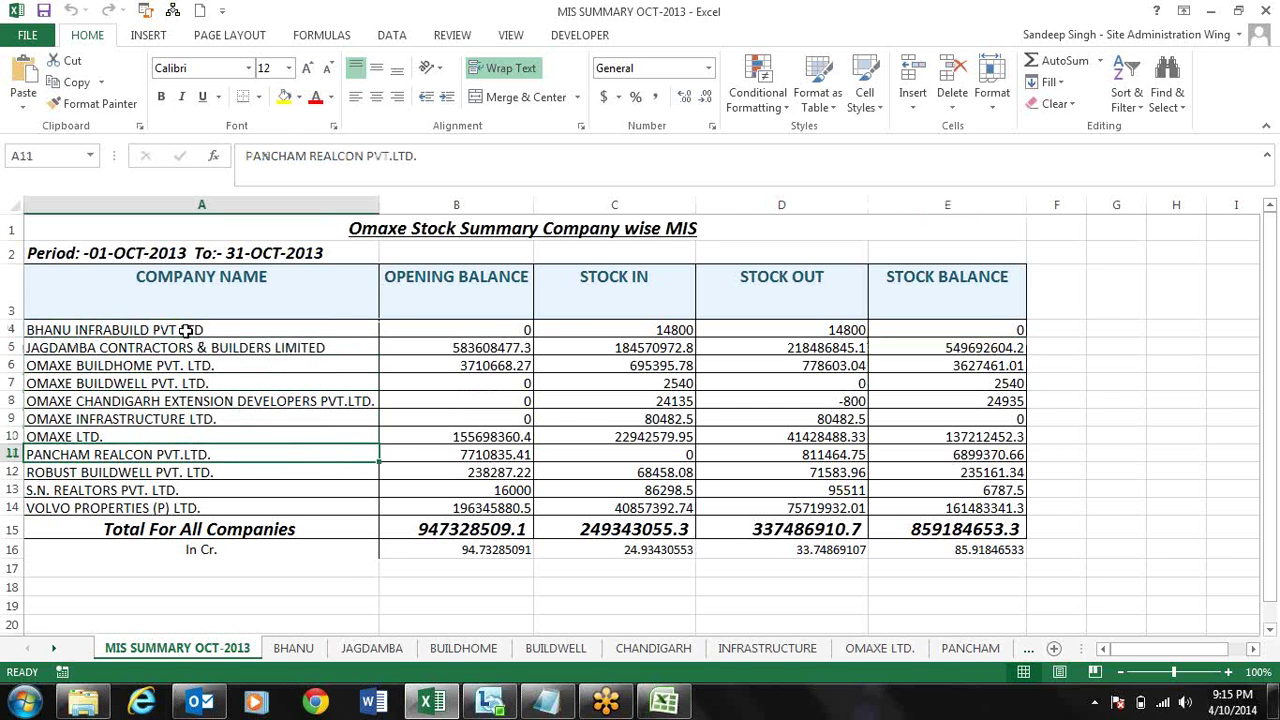
pyautogui.click(300, 648)
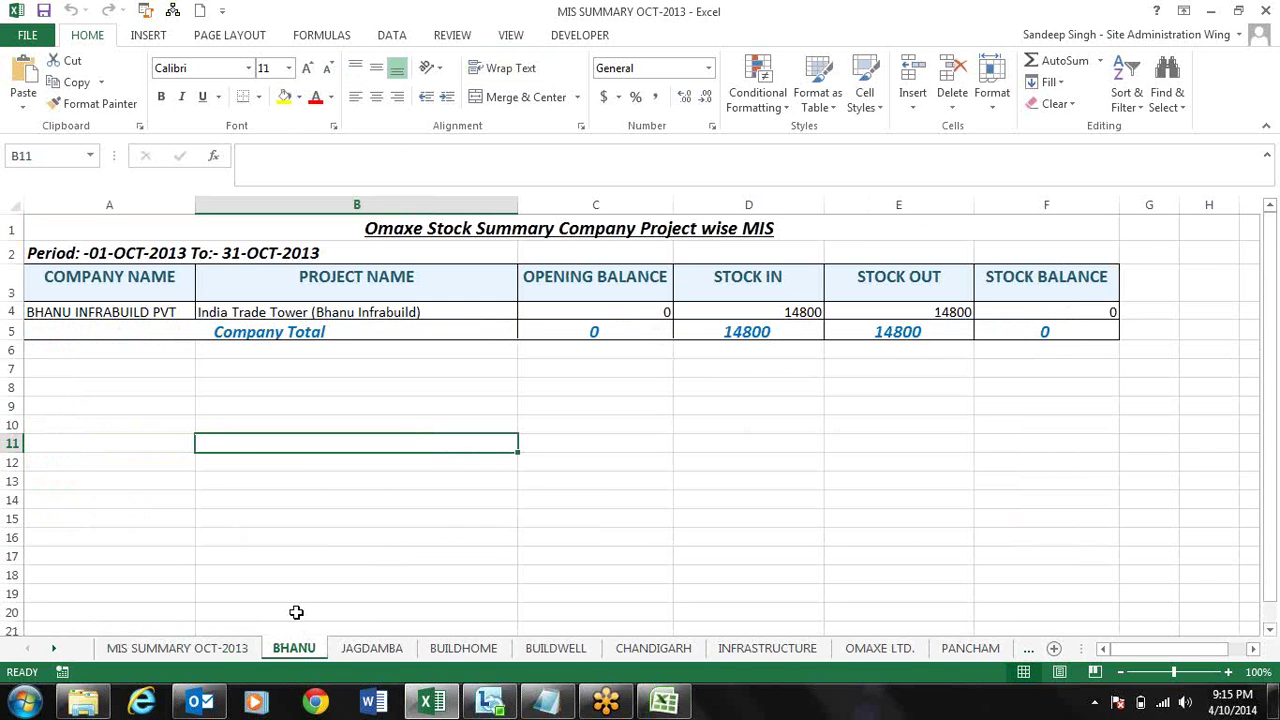
# - Browse the JAGDAMBA, BUILDHOME, BUILDWELL, CHANDIGARH and INFRASTRUCTURE company sheets
pyautogui.click(390, 656)
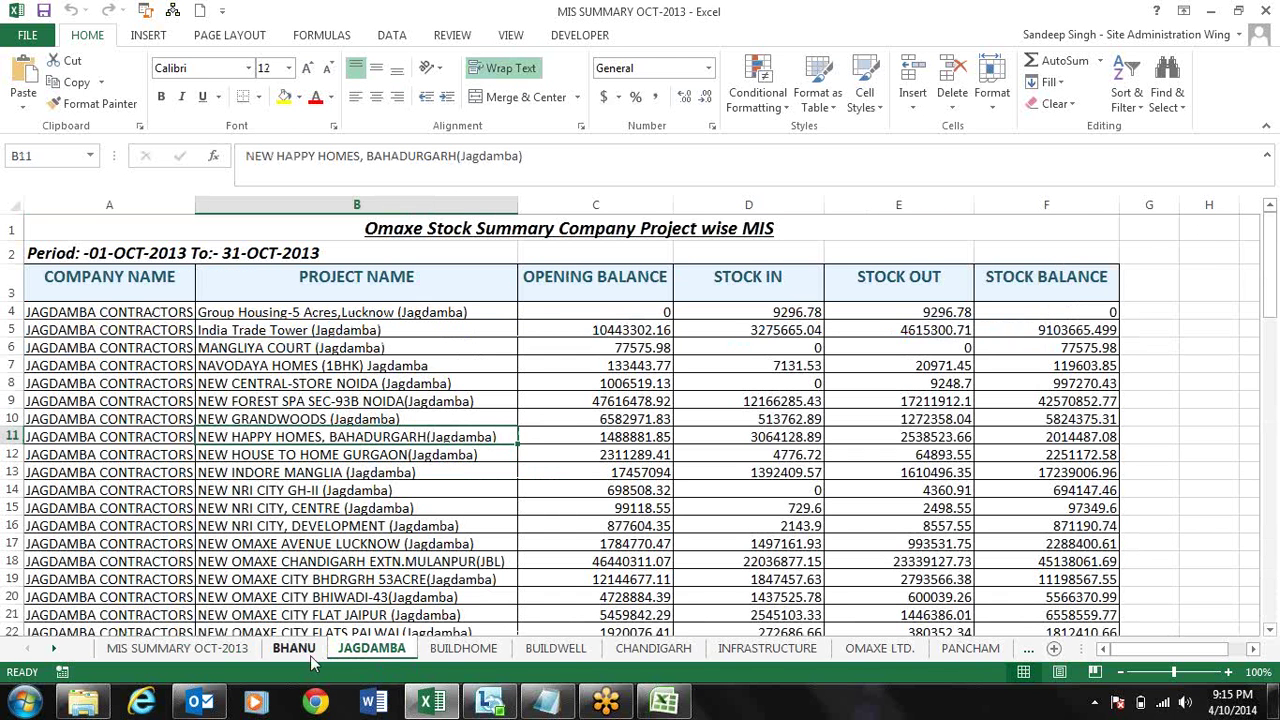
pyautogui.click(298, 650)
pyautogui.click(368, 650)
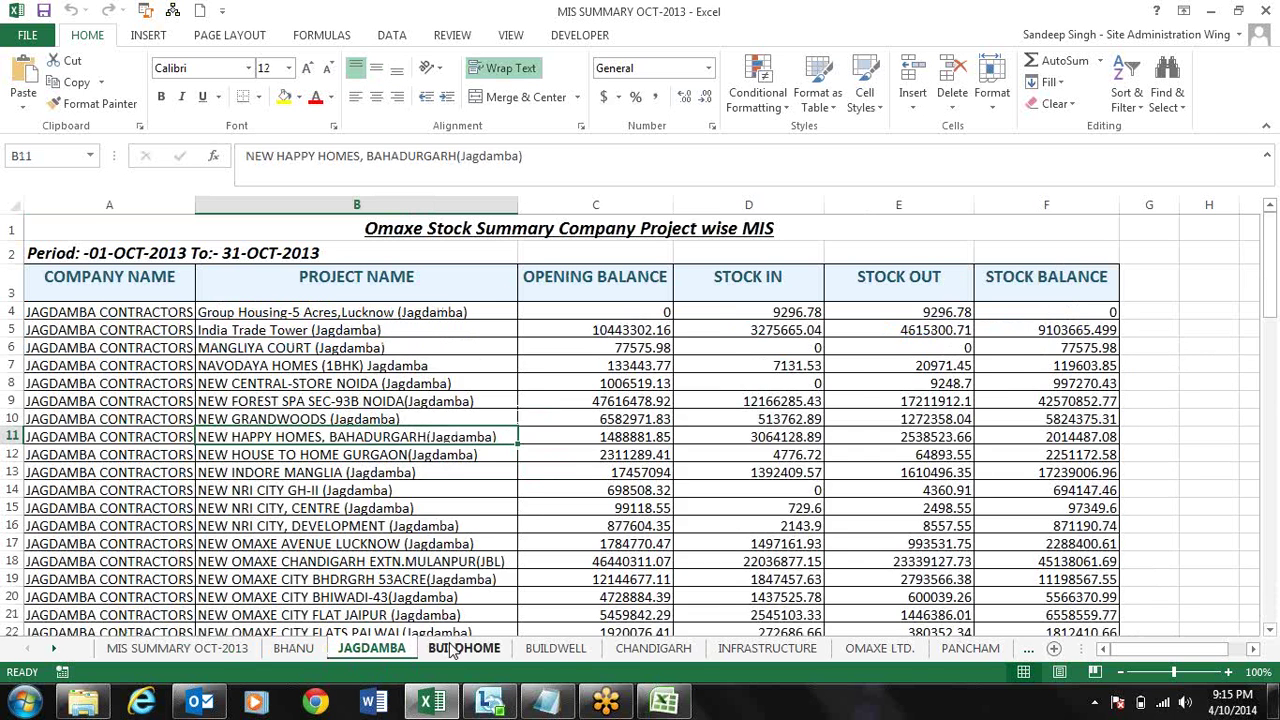
pyautogui.click(450, 650)
pyautogui.click(558, 650)
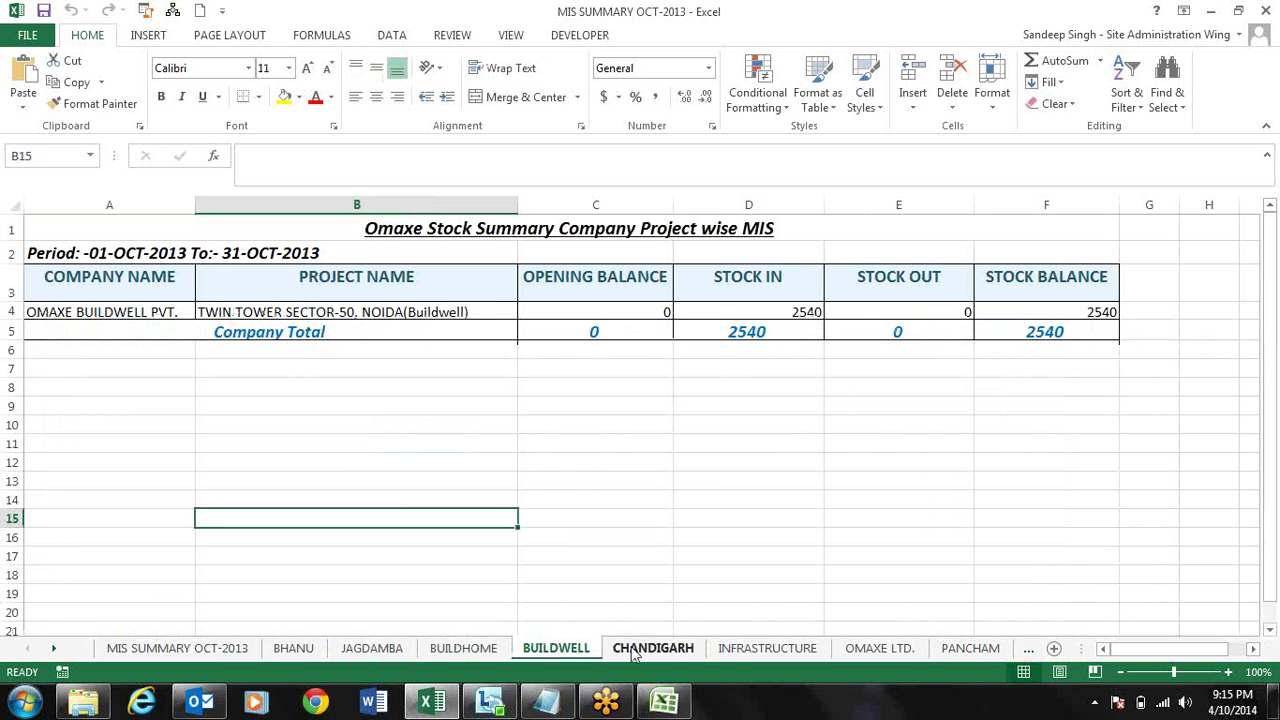
pyautogui.click(650, 650)
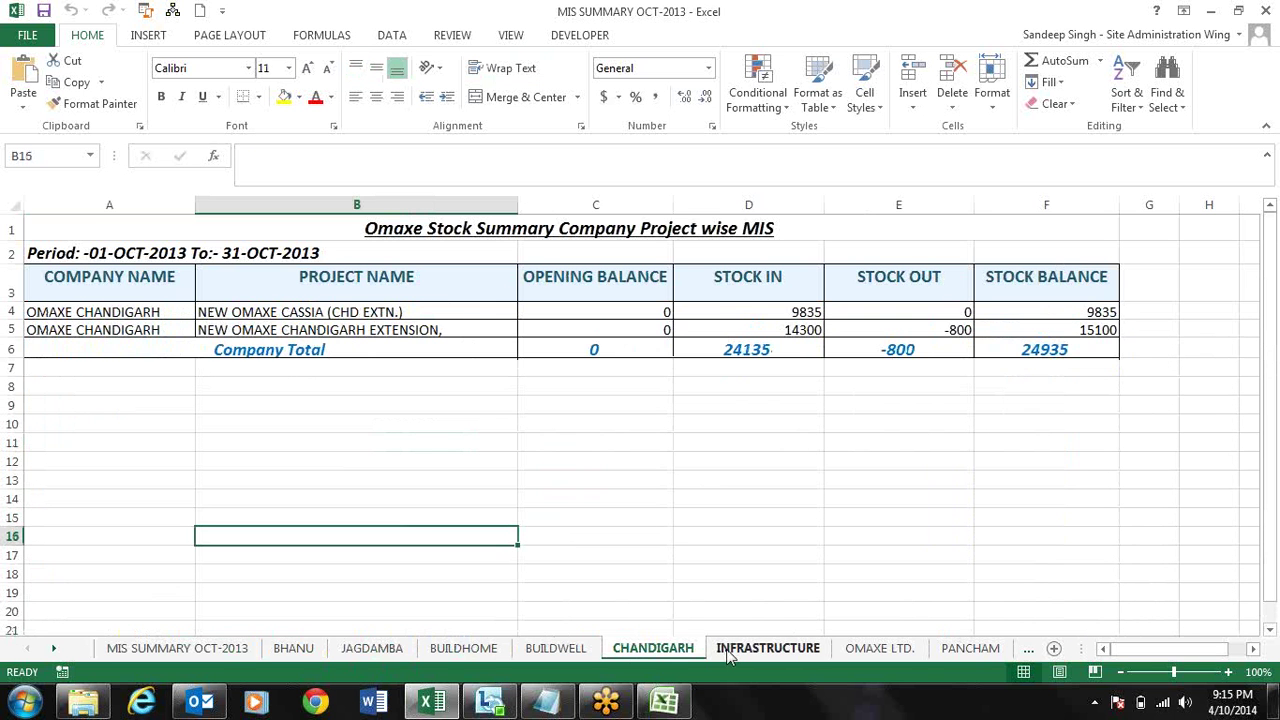
pyautogui.click(729, 650)
pyautogui.click(560, 650)
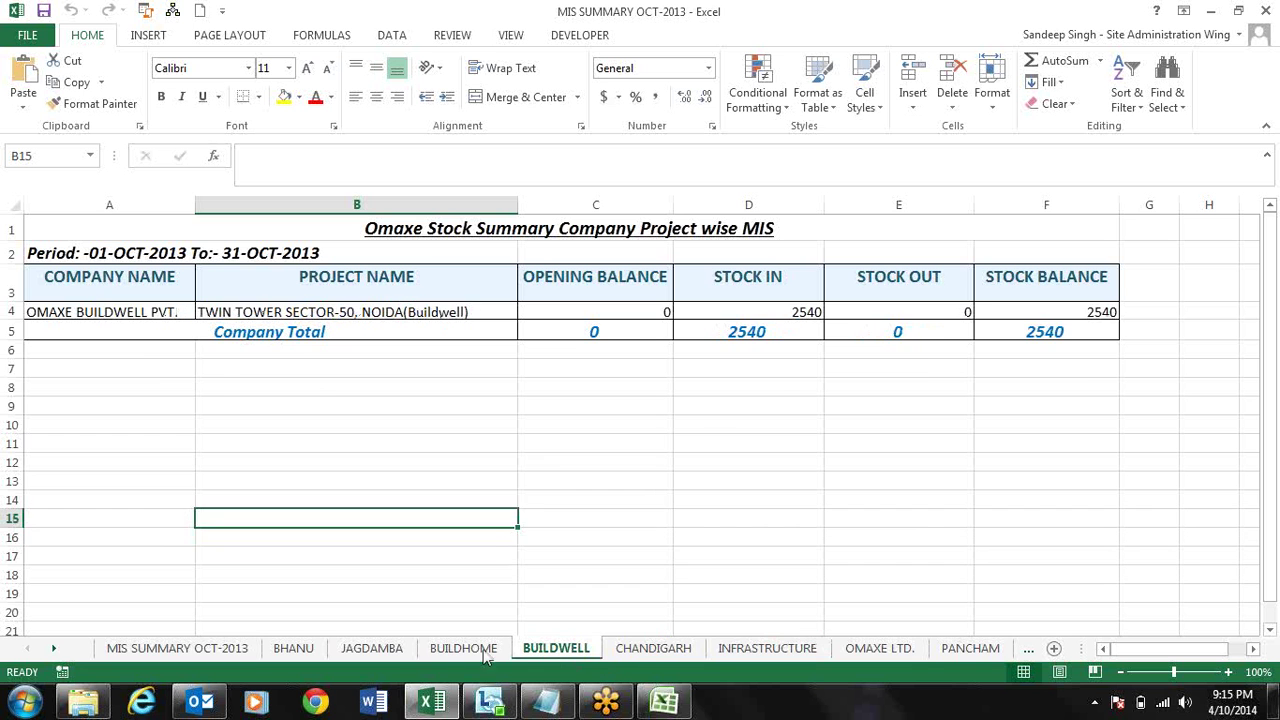
pyautogui.click(460, 650)
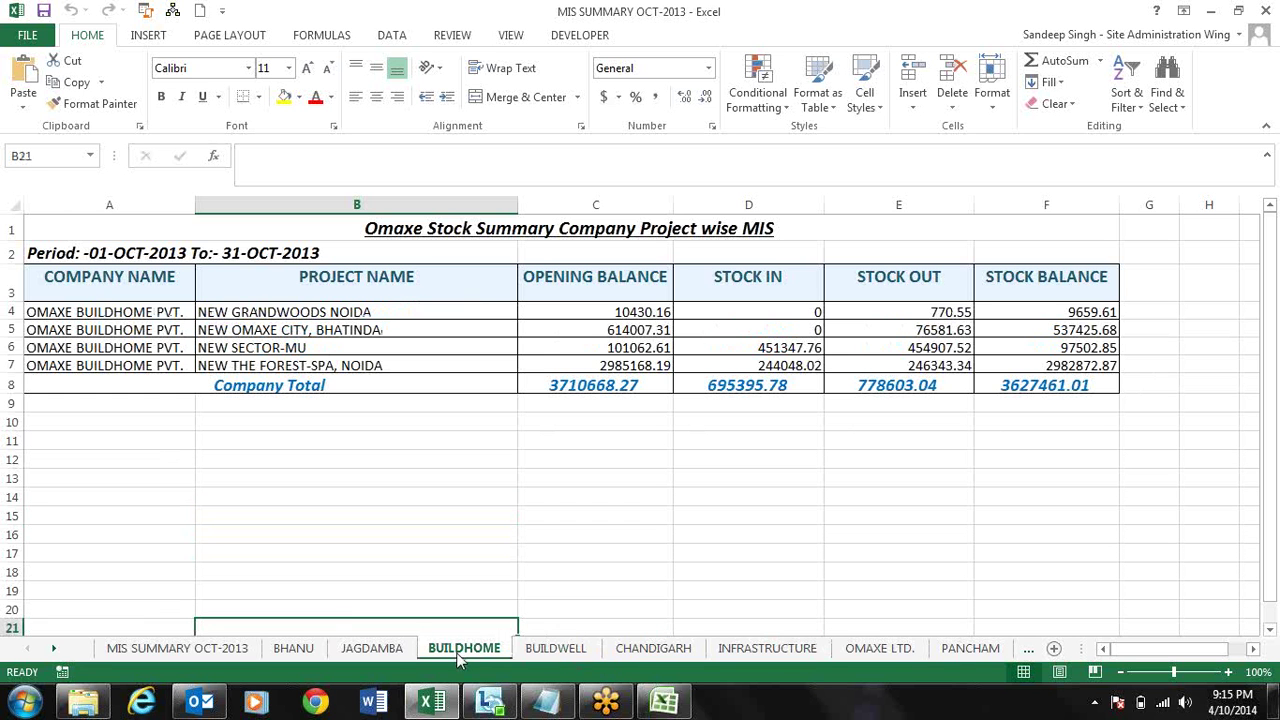
# - Review BUILDHOME's project names and the NEW OMAXE CITY and NEW SECTOR-MU figures
pyautogui.click(359, 313)
pyautogui.press('Down')
pyautogui.press('Down')
pyautogui.press('Down')
pyautogui.press('Up')
pyautogui.press('Up')
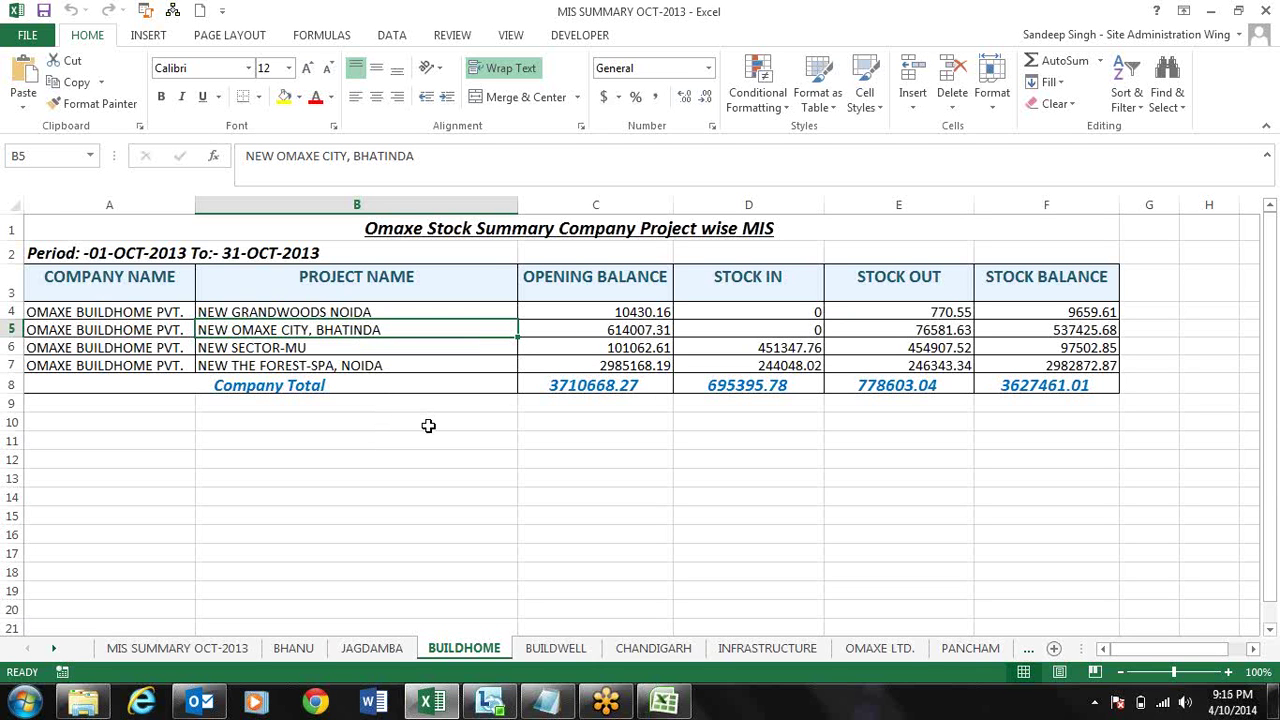
pyautogui.click(385, 652)
pyautogui.click(445, 652)
pyautogui.press('Right')
pyautogui.press('Right')
pyautogui.press('Right')
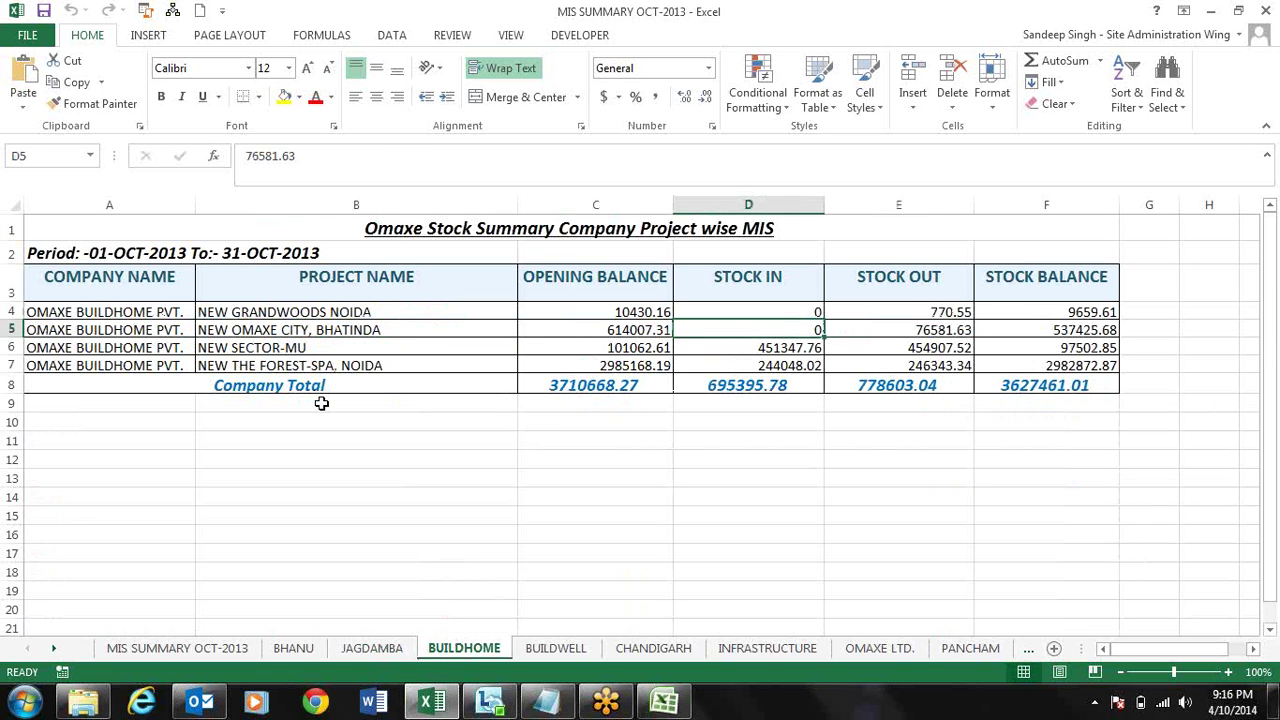
pyautogui.press('Home')
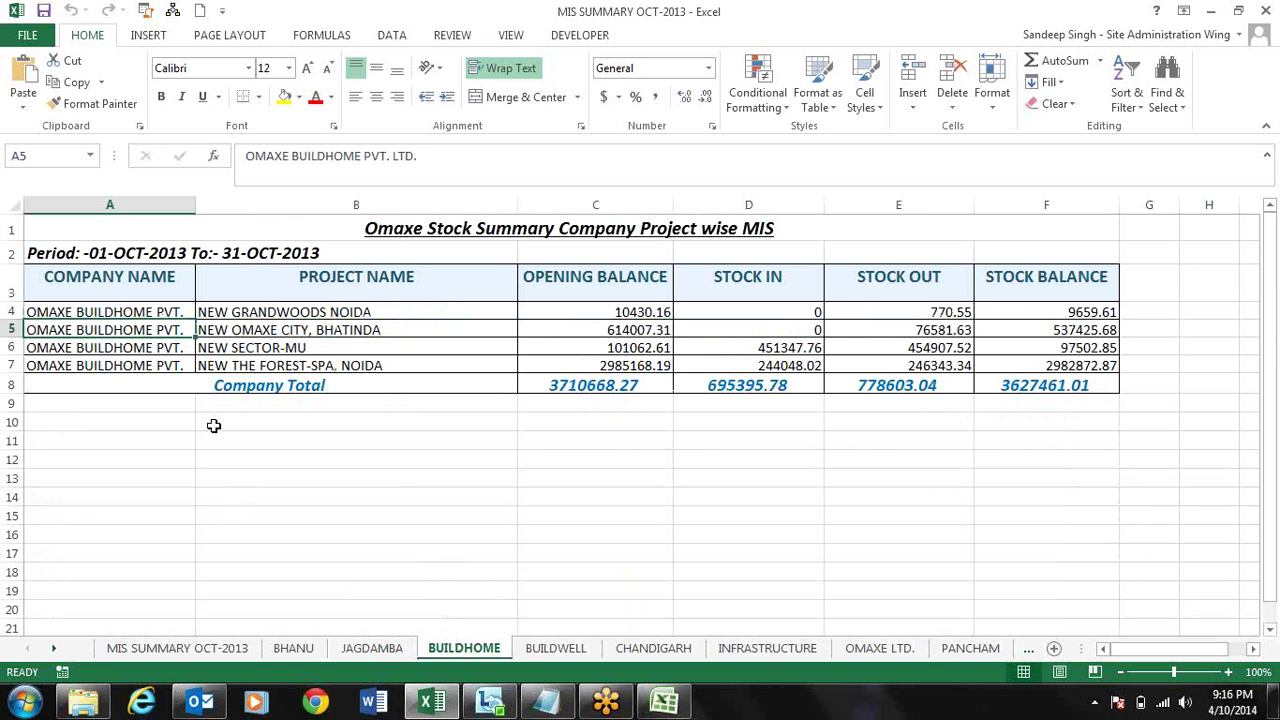
pyautogui.click(121, 313)
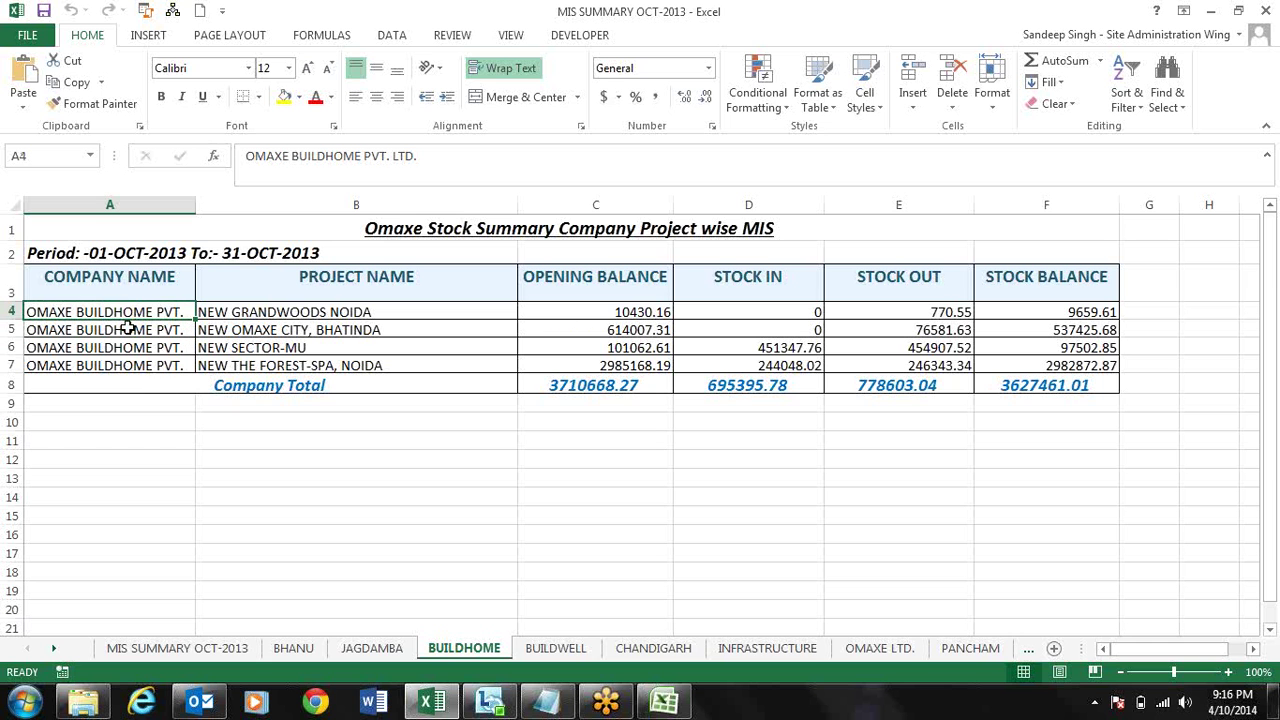
pyautogui.click(127, 329)
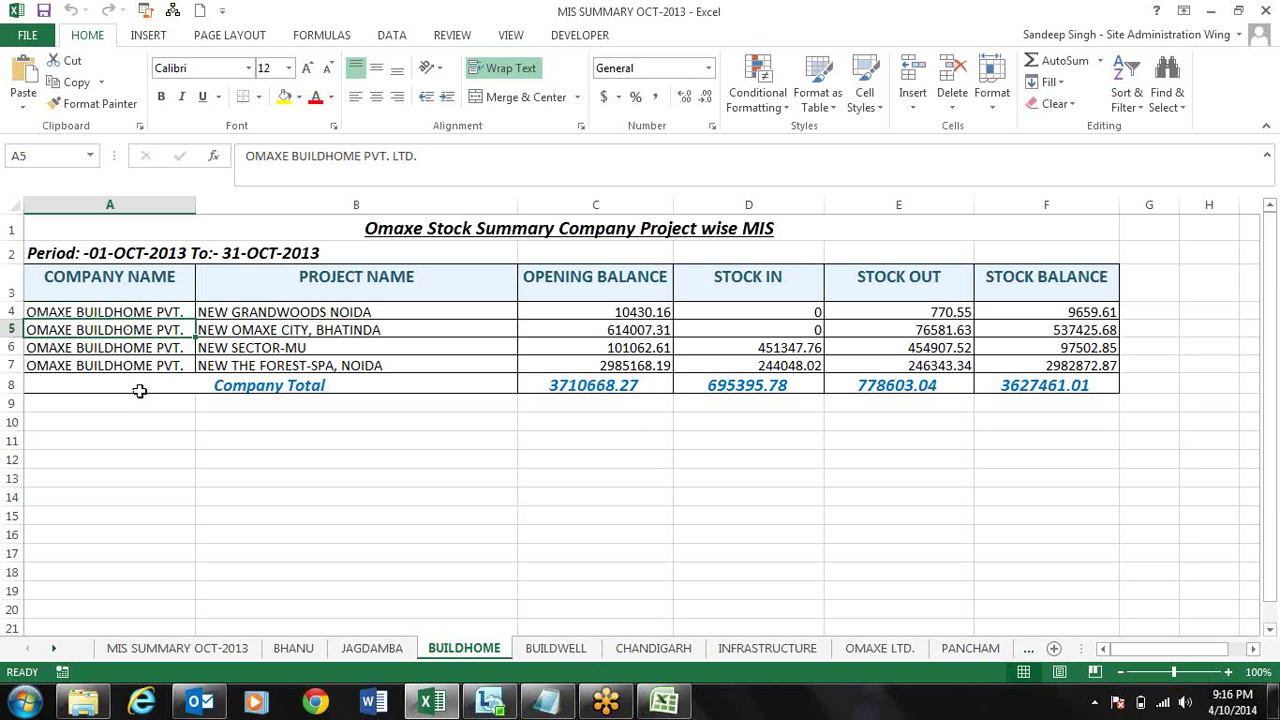
pyautogui.press('Down')
pyautogui.press('Right')
pyautogui.press('Right')
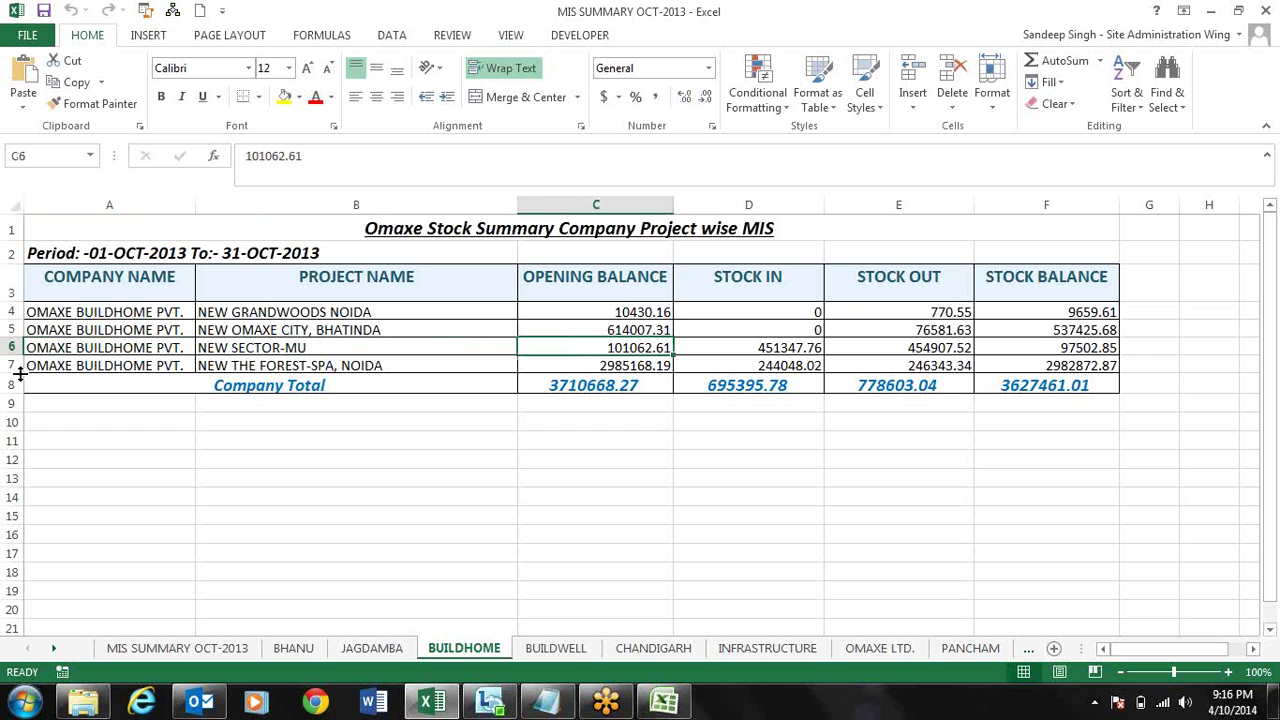
# - Close MIS SUMMARY without saving and open STOCK MIS MACRO from the Showcase folder
pyautogui.click(1270, 10)
pyautogui.click(636, 376)
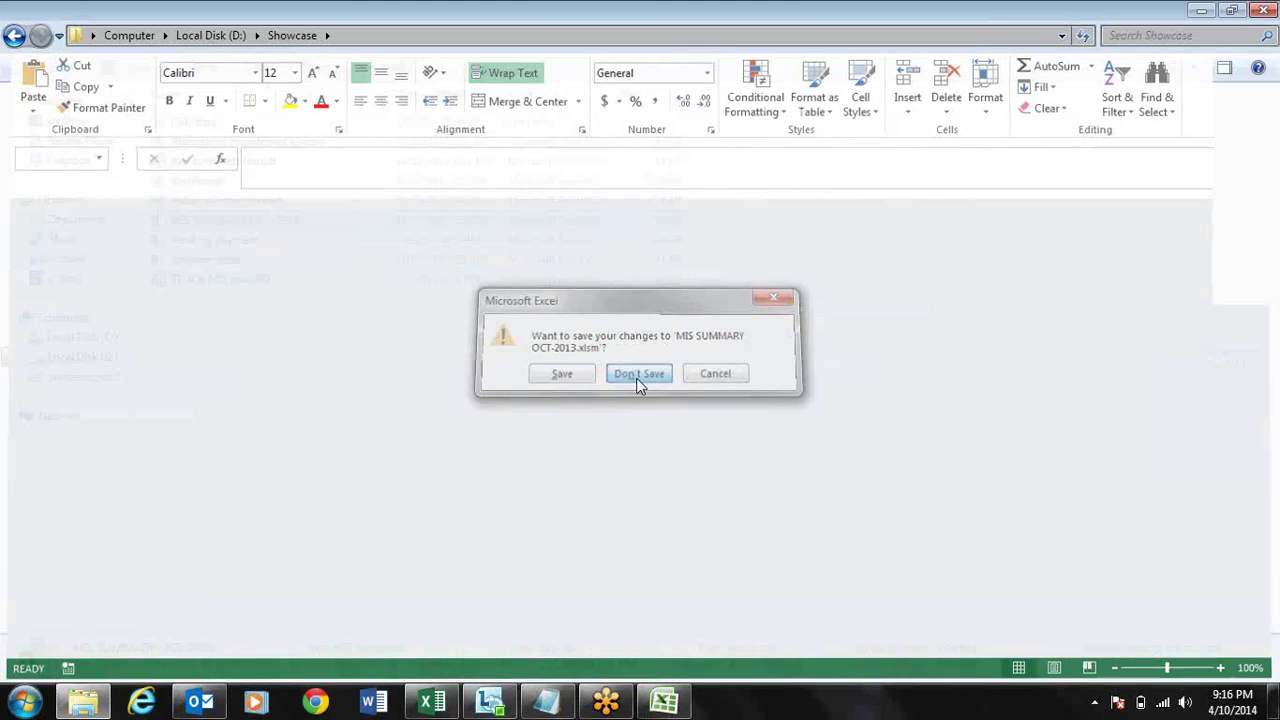
pyautogui.click(248, 285)
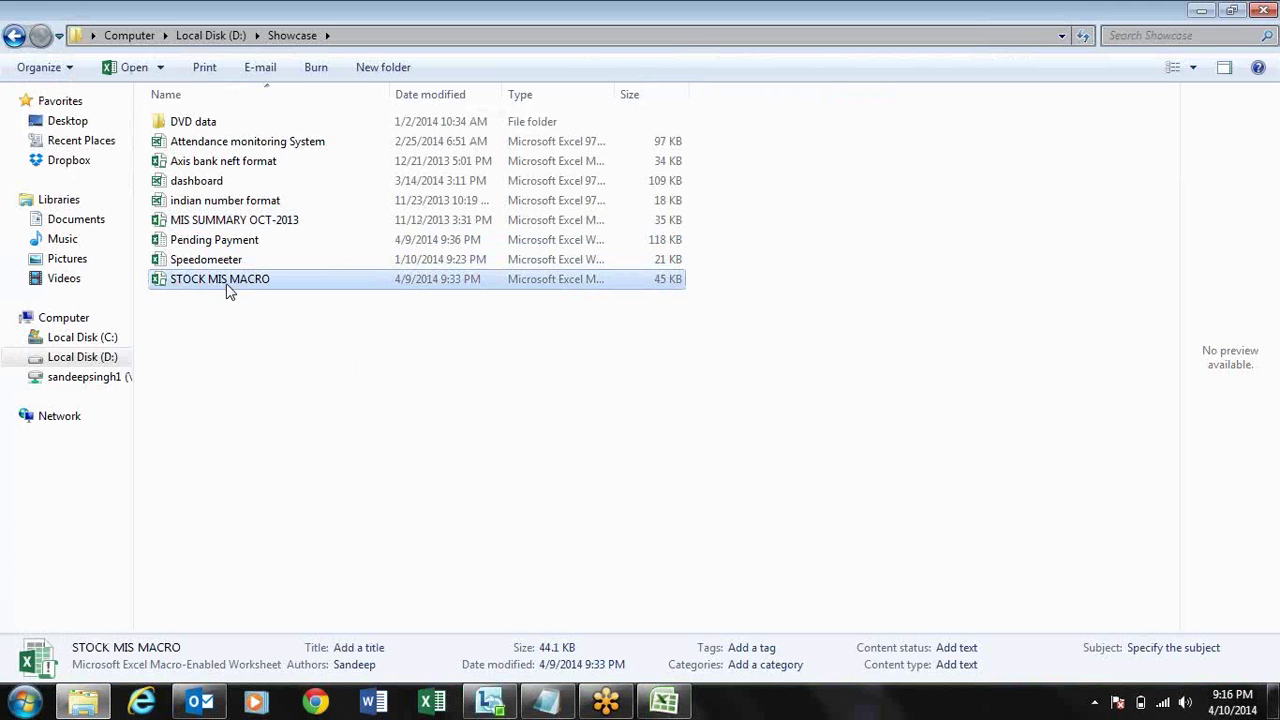
pyautogui.doubleClick(228, 290)
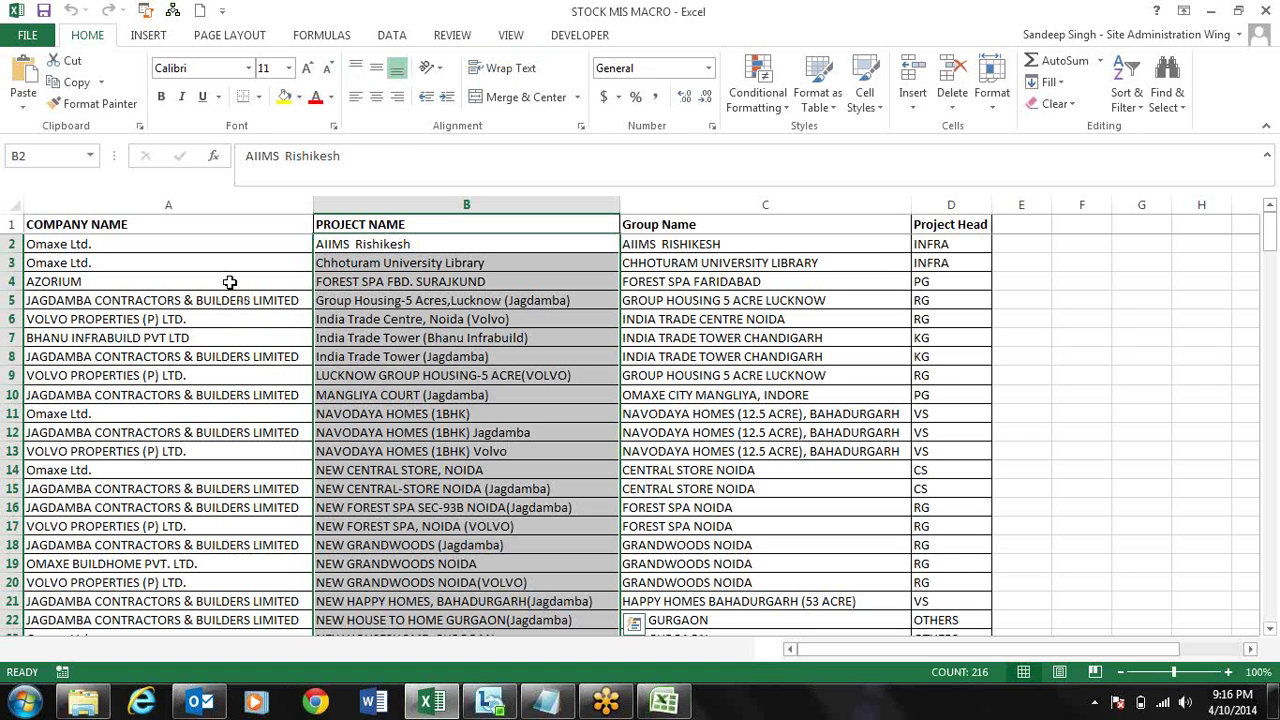
# - Check cells A4, B4 and C7 in STOCK MIS MACRO, then close it in this Excel window
pyautogui.click(229, 282)
pyautogui.press('Right')
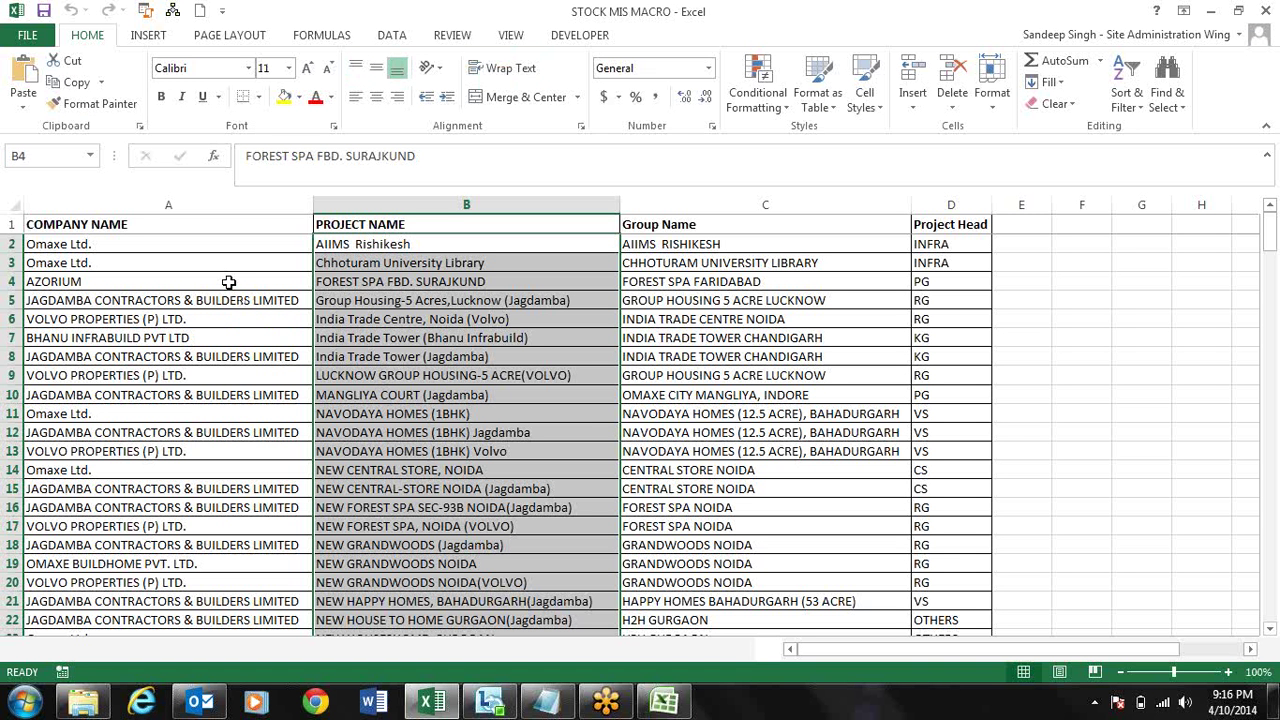
pyautogui.click(677, 335)
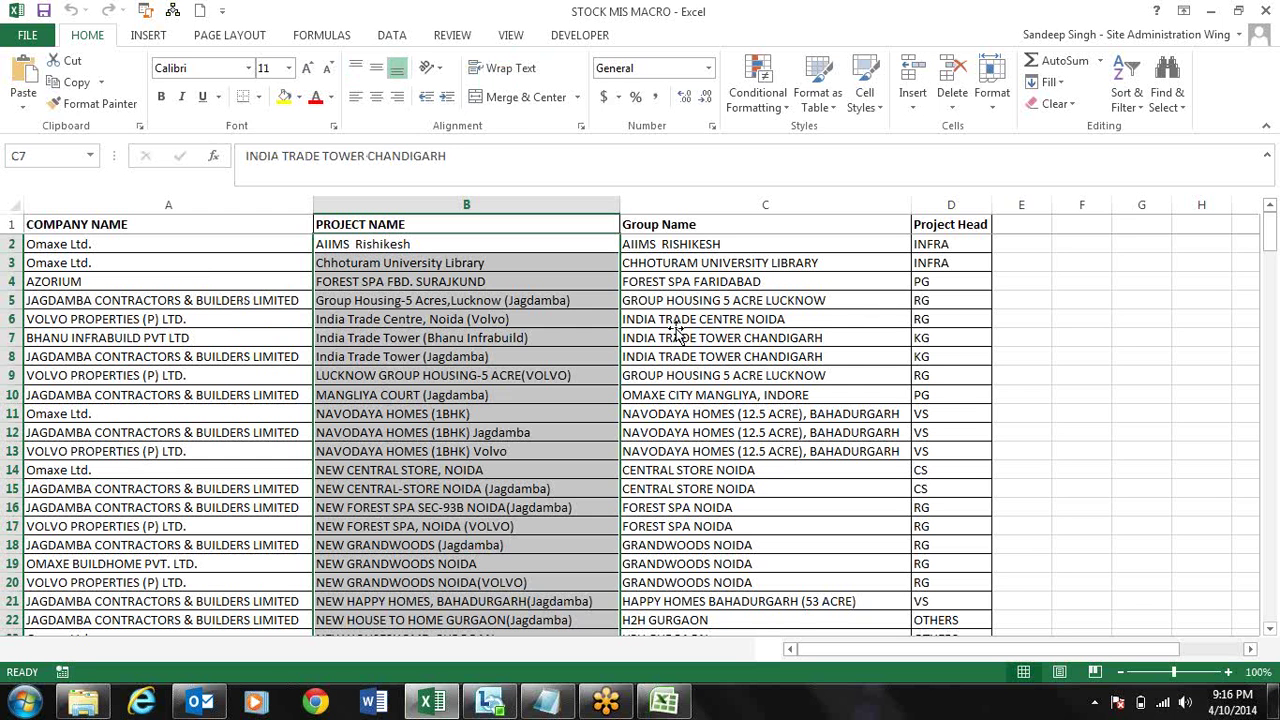
pyautogui.hotkey('alt', 'Tab')
pyautogui.hotkey('alt', 'Tab')
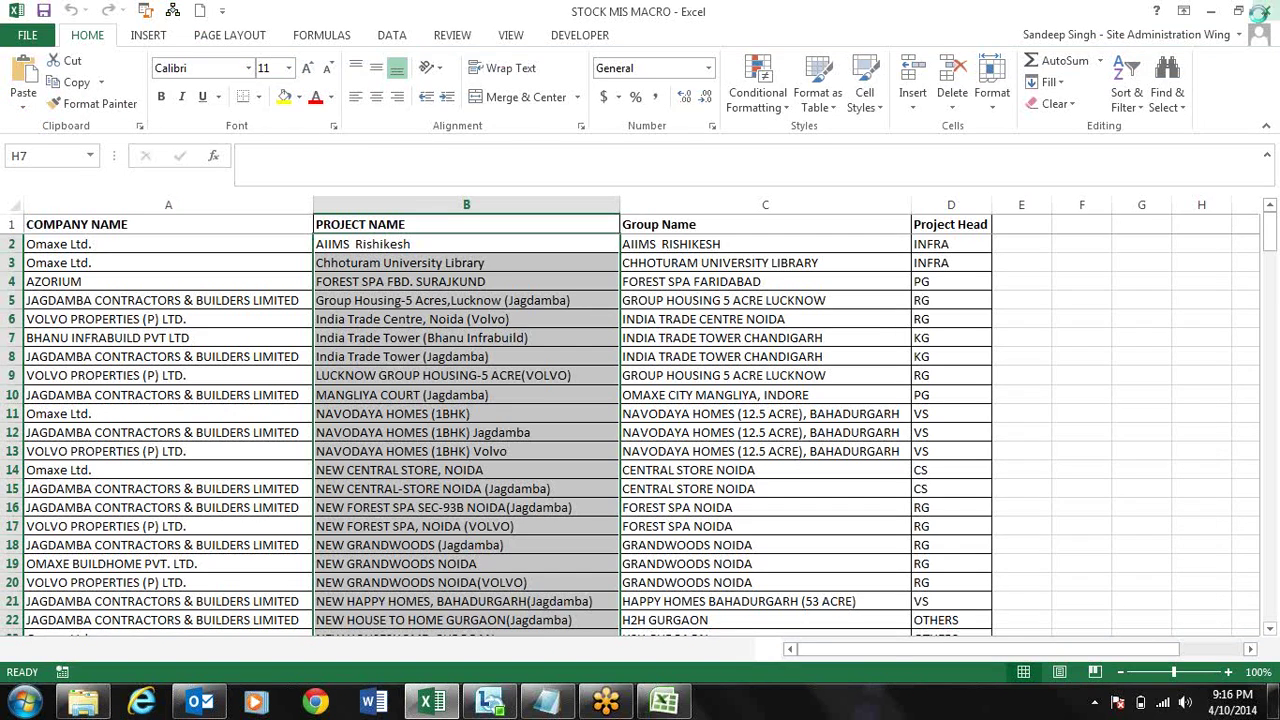
pyautogui.click(1264, 12)
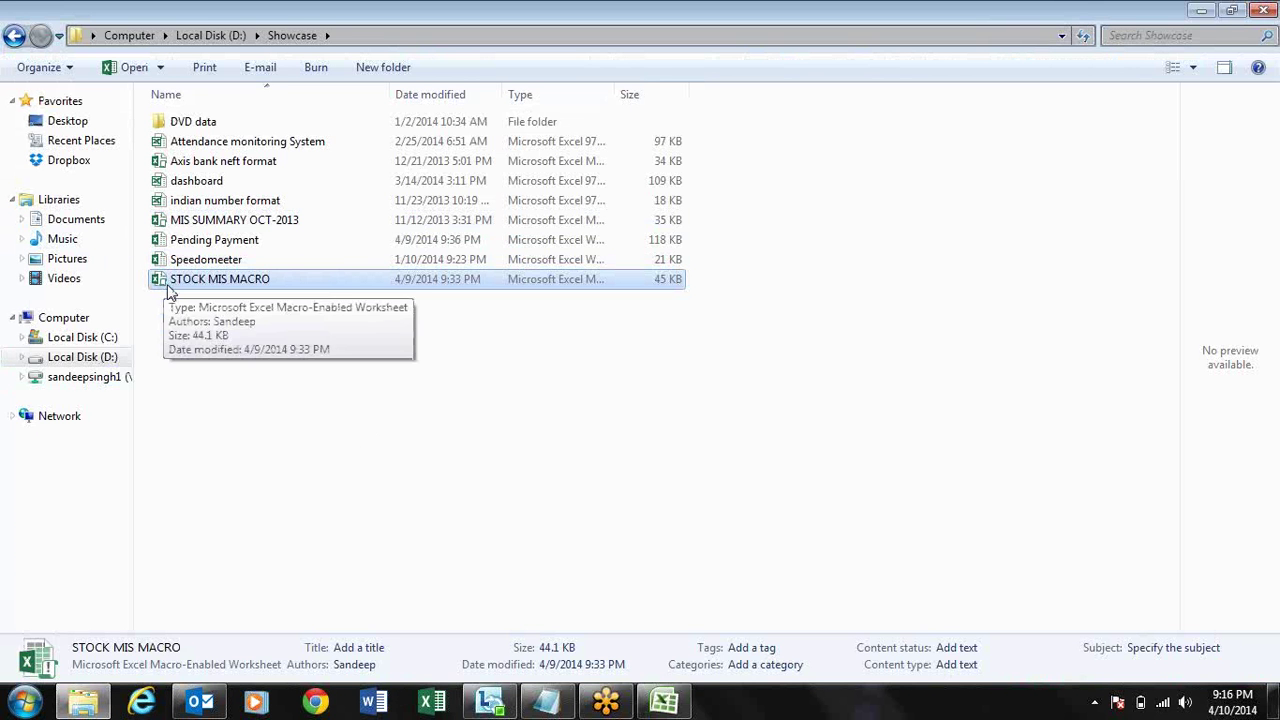
# - Reopen STOCK MIS MACRO in Excel 2007, review the Master sheet columns, then go to Mis Creator
pyautogui.moveTo(201, 288); pyautogui.dragTo(676, 712)
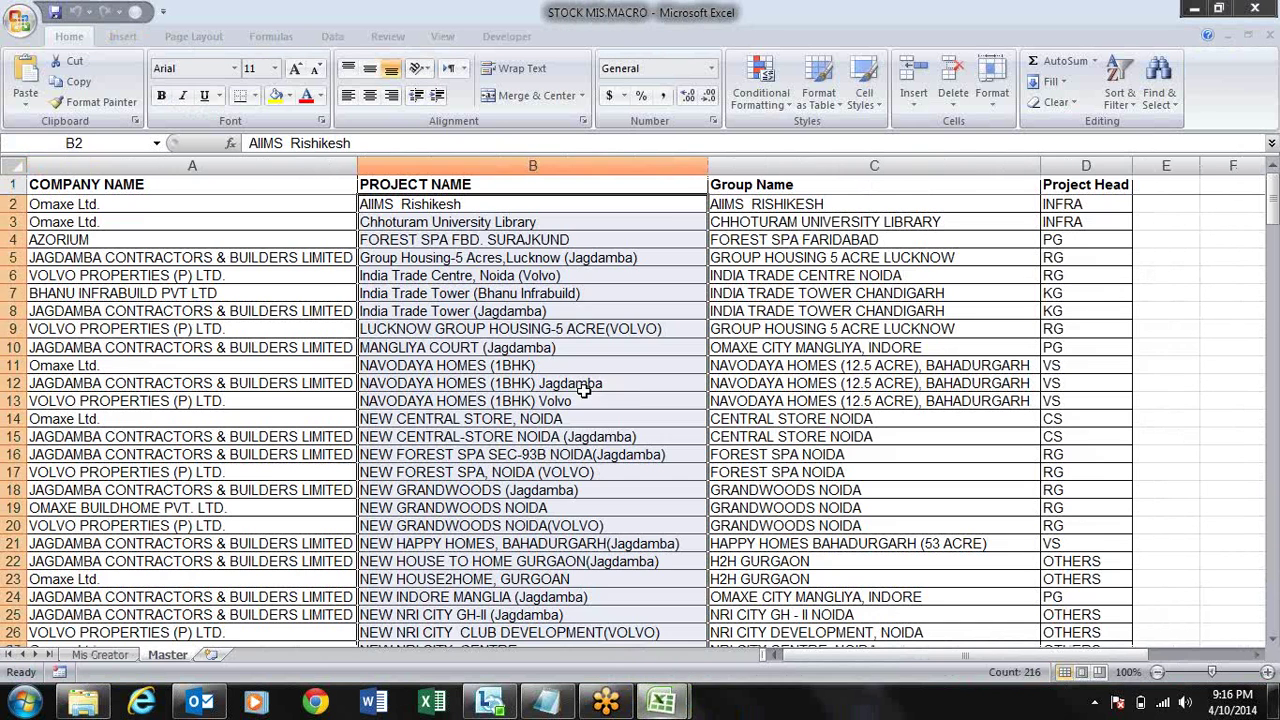
pyautogui.click(268, 238)
pyautogui.press('Up')
pyautogui.press('Up')
pyautogui.press('Up')
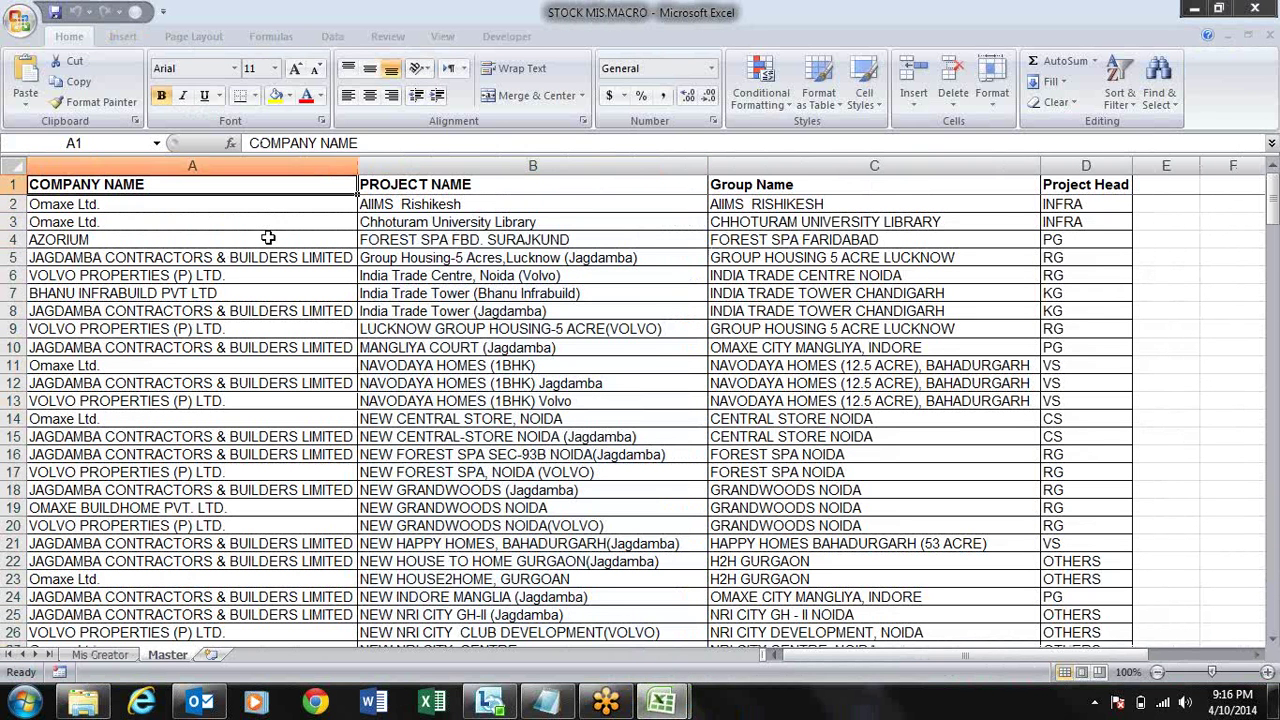
pyautogui.press('Right')
pyautogui.press('Right')
pyautogui.press('Home')
pyautogui.press('Down')
pyautogui.press('Right')
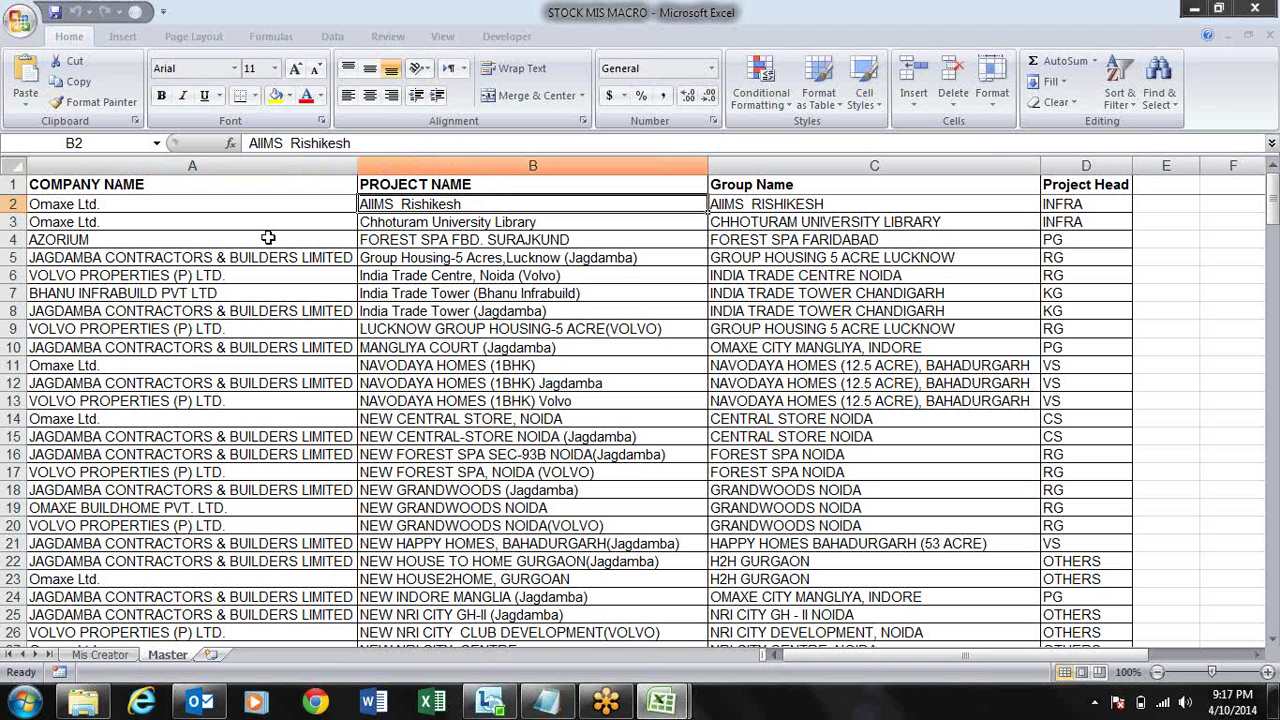
pyautogui.press('Right')
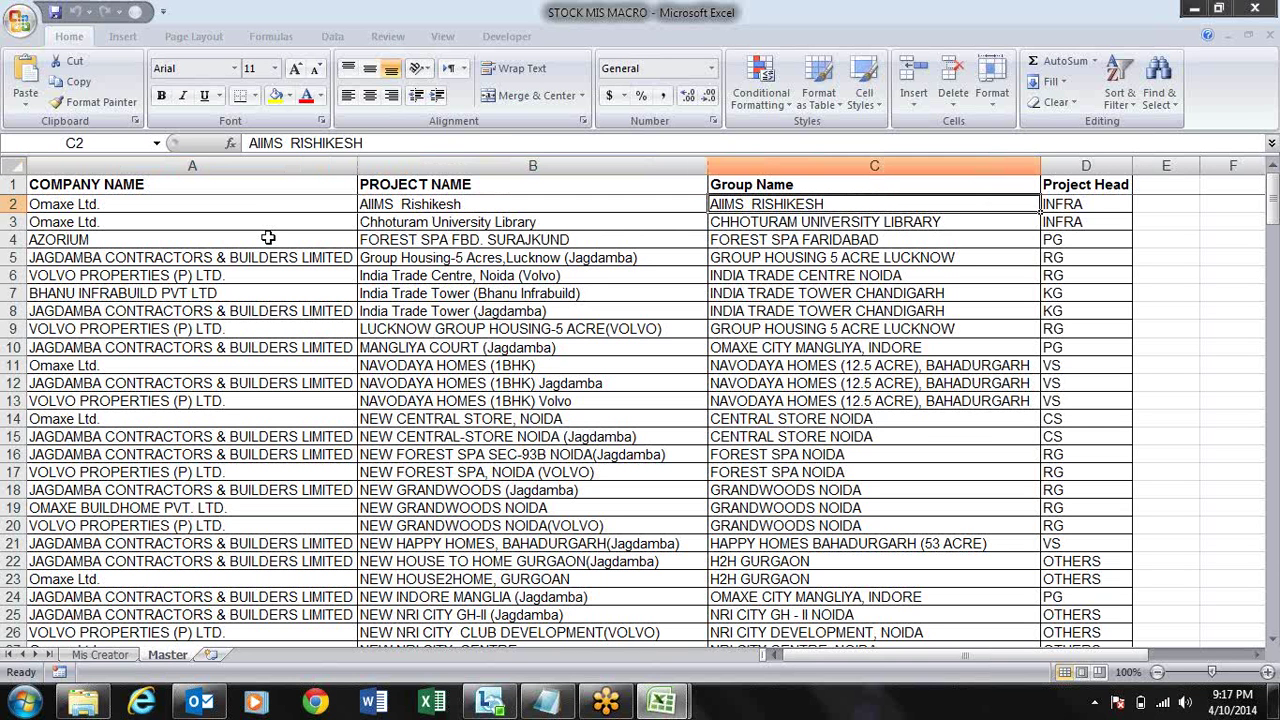
pyautogui.press('Down')
pyautogui.press('Down')
pyautogui.press('Down')
pyautogui.press('Up')
pyautogui.press('Up')
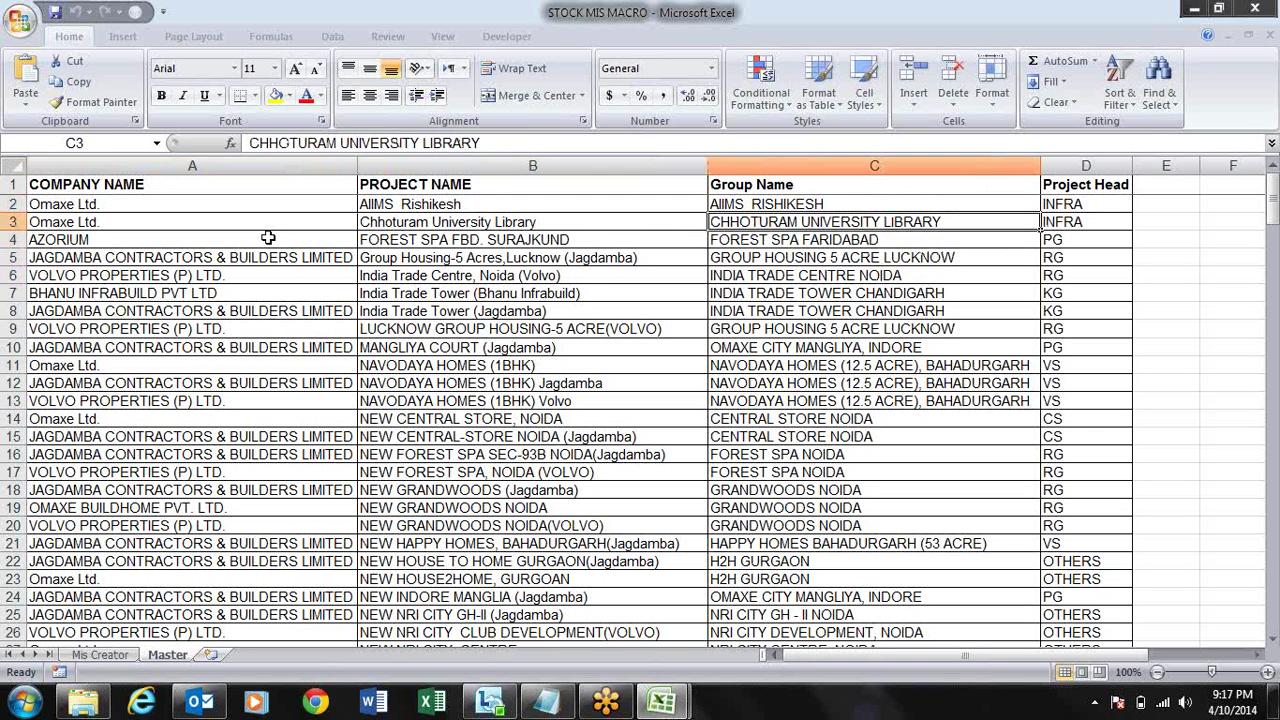
pyautogui.press('Up')
pyautogui.press('Down')
pyautogui.press('Down')
pyautogui.press('Right')
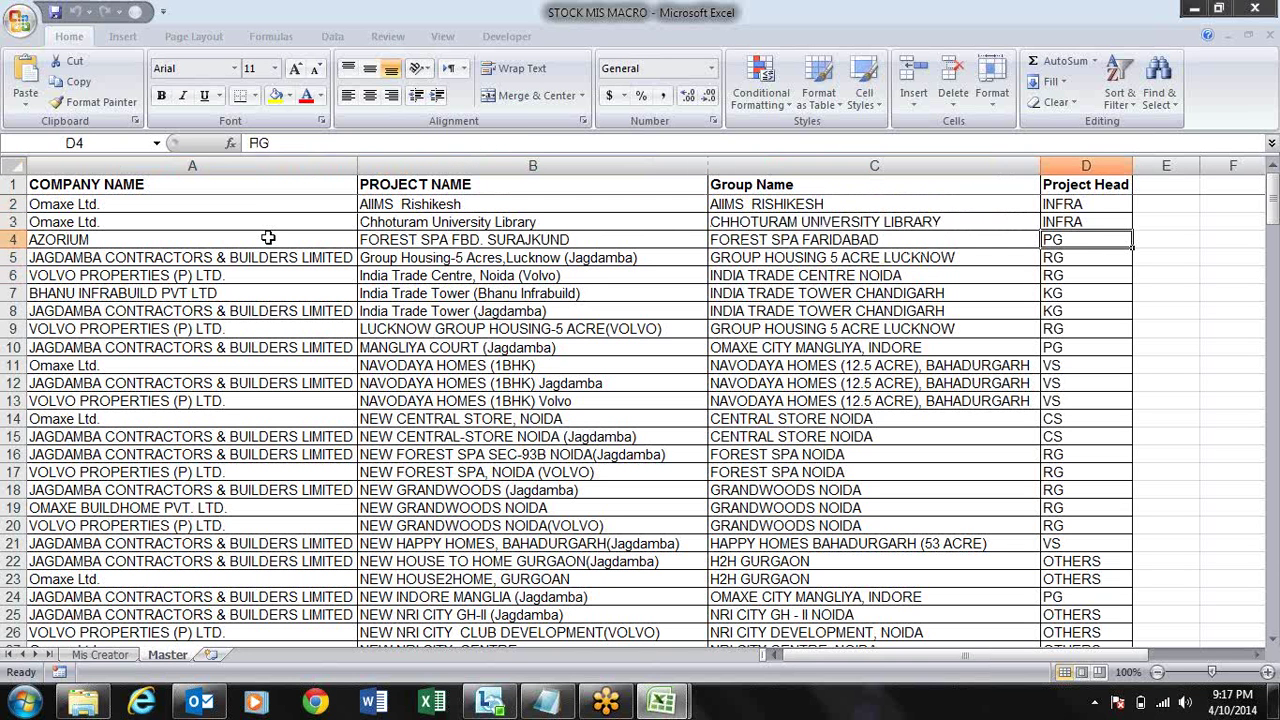
pyautogui.press('Down')
pyautogui.press('Down')
pyautogui.press('Down')
pyautogui.press('Down')
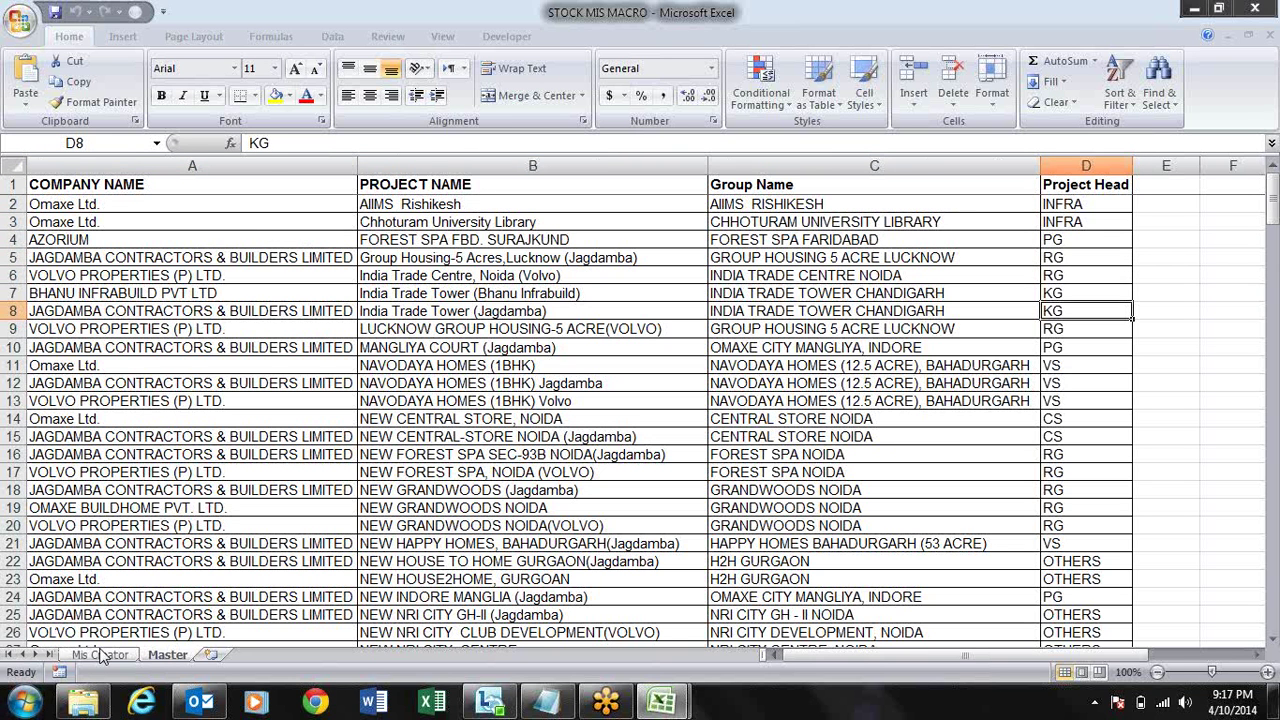
pyautogui.click(100, 655)
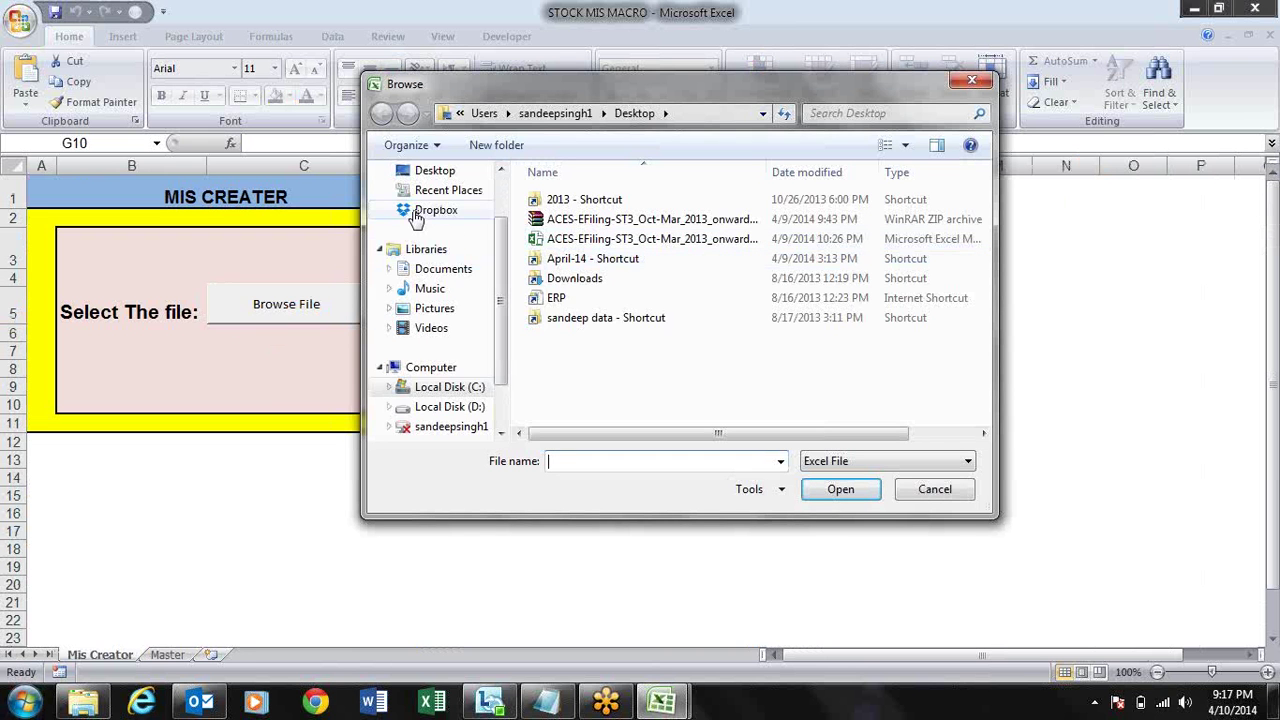
# - In the file dialog, go to Local Disk (D:) > Showcase and open MIS SUMMARY OCT-2013
pyautogui.scroll(-1, 503, 290)
pyautogui.click(465, 348)
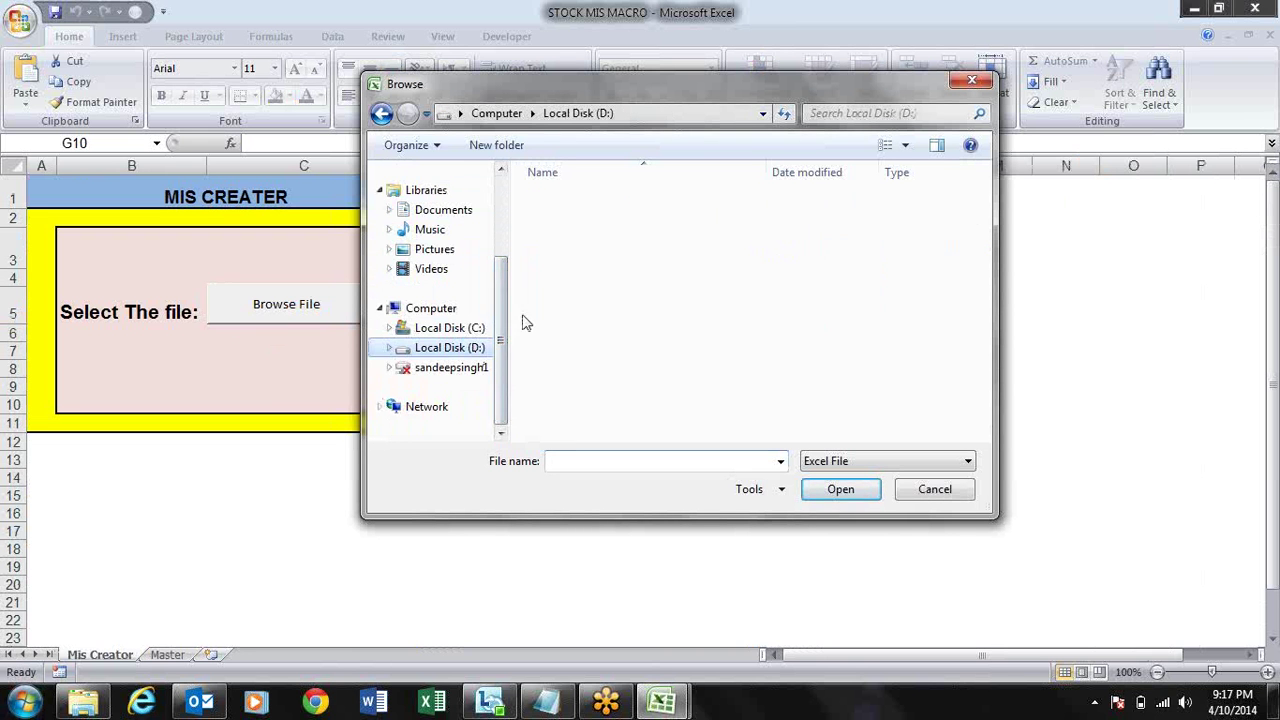
pyautogui.click(580, 247)
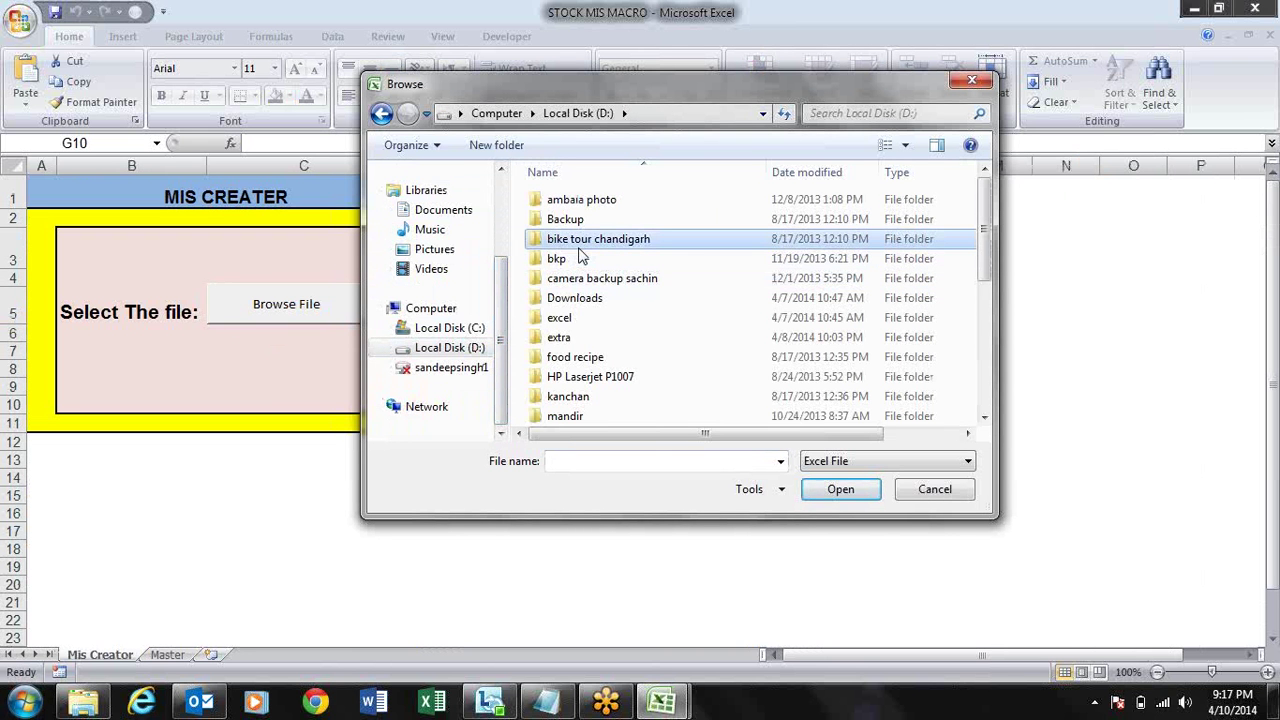
pyautogui.scroll(-5, 580, 257)
pyautogui.doubleClick(570, 357)
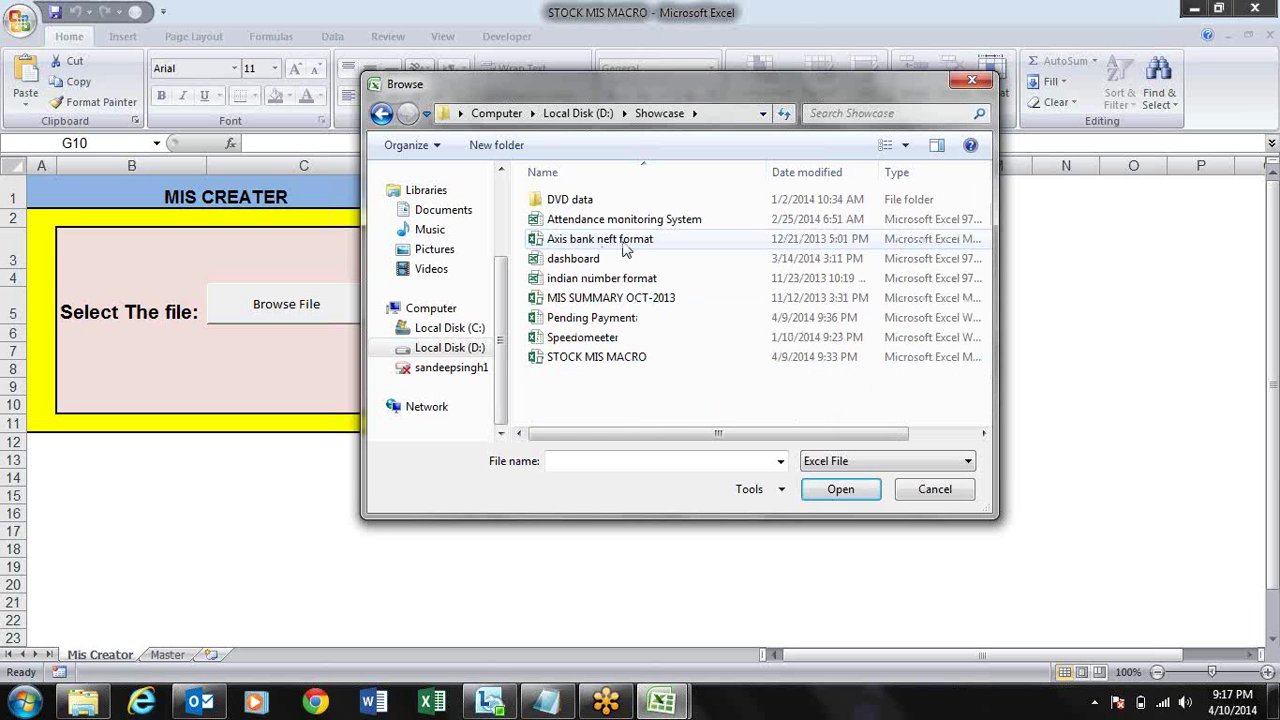
pyautogui.click(657, 300)
pyautogui.click(838, 488)
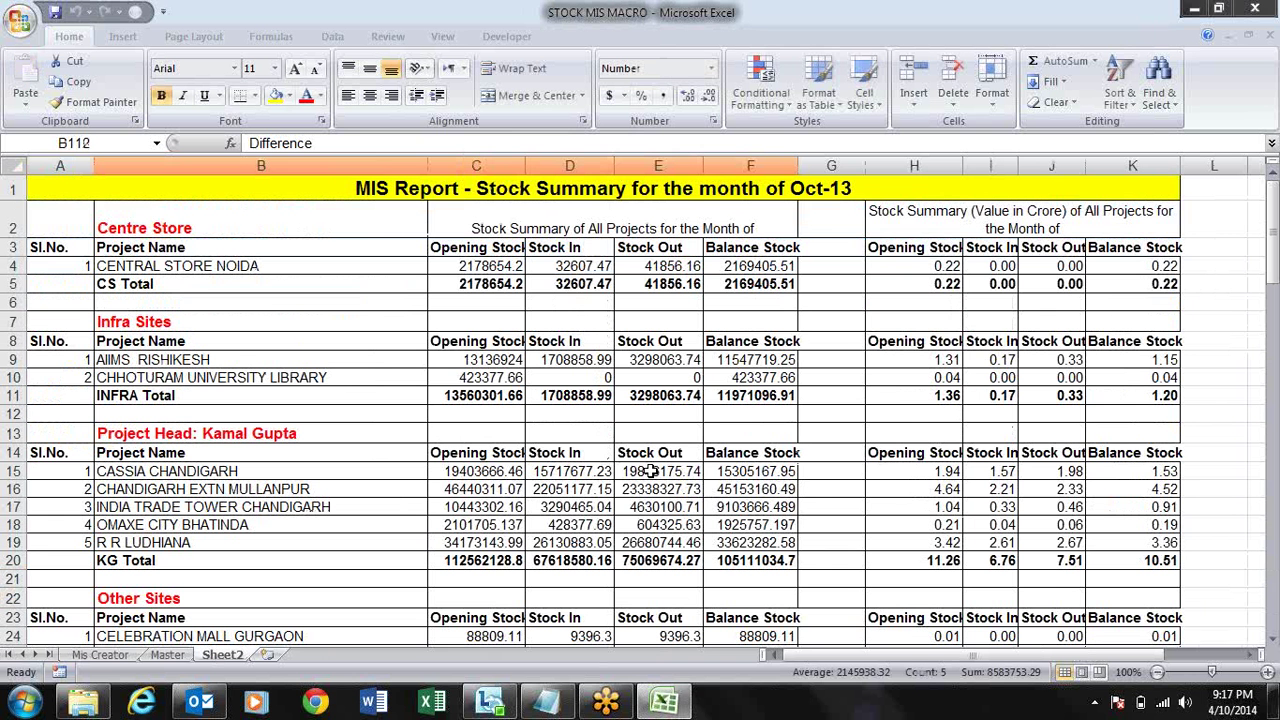
# - Inspect the top of the MIS report, from CENTRAL STORE NOIDA to the Sl.No. heading
pyautogui.click(397, 301)
pyautogui.press('Up')
pyautogui.press('Up')
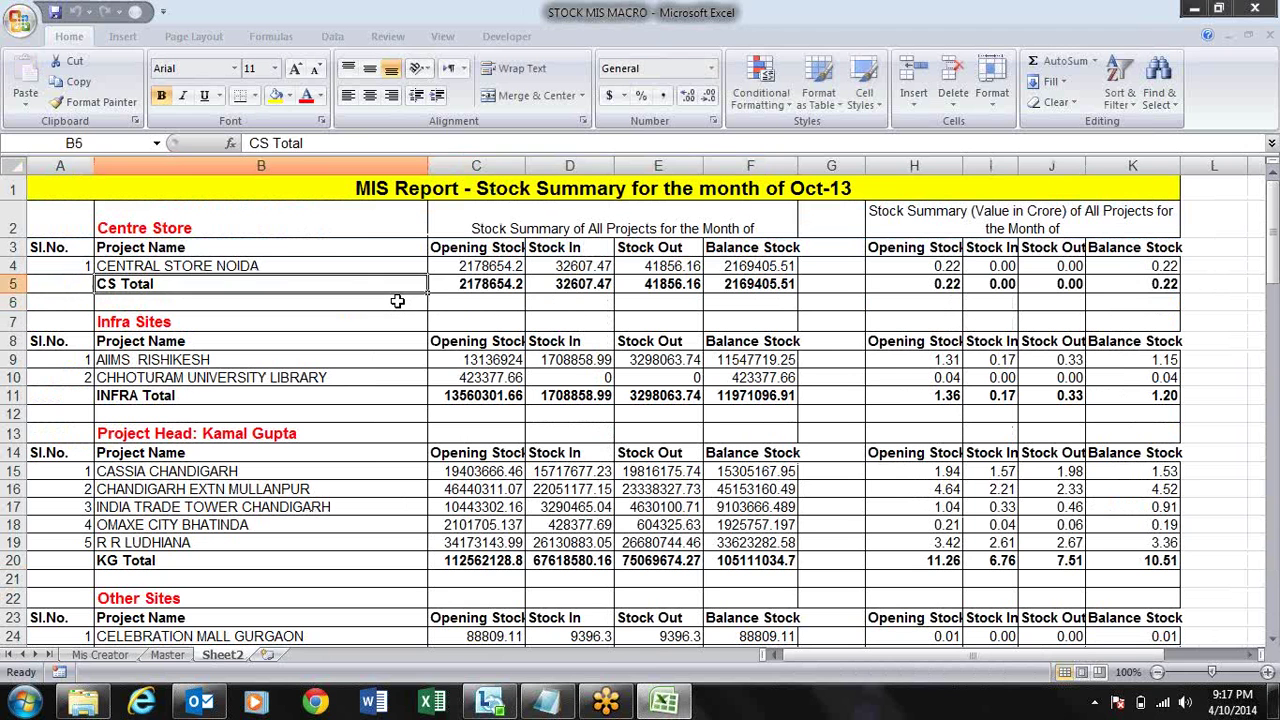
pyautogui.press('Right')
pyautogui.press('Right')
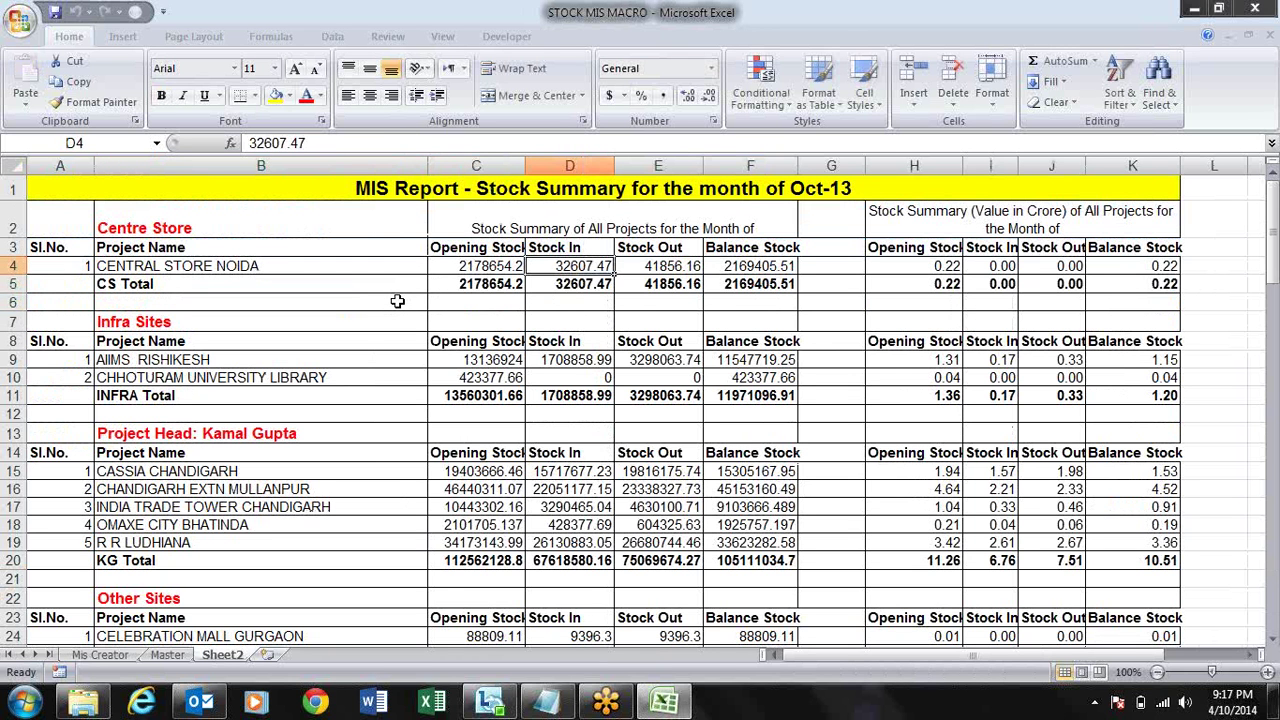
pyautogui.press('Down')
pyautogui.press('Down')
pyautogui.press('Down')
pyautogui.press('Down')
pyautogui.press('Down')
pyautogui.press('Down')
pyautogui.press('Down')
pyautogui.press('Down')
pyautogui.press('Down')
pyautogui.press('Down')
pyautogui.press('Left')
pyautogui.press('Left')
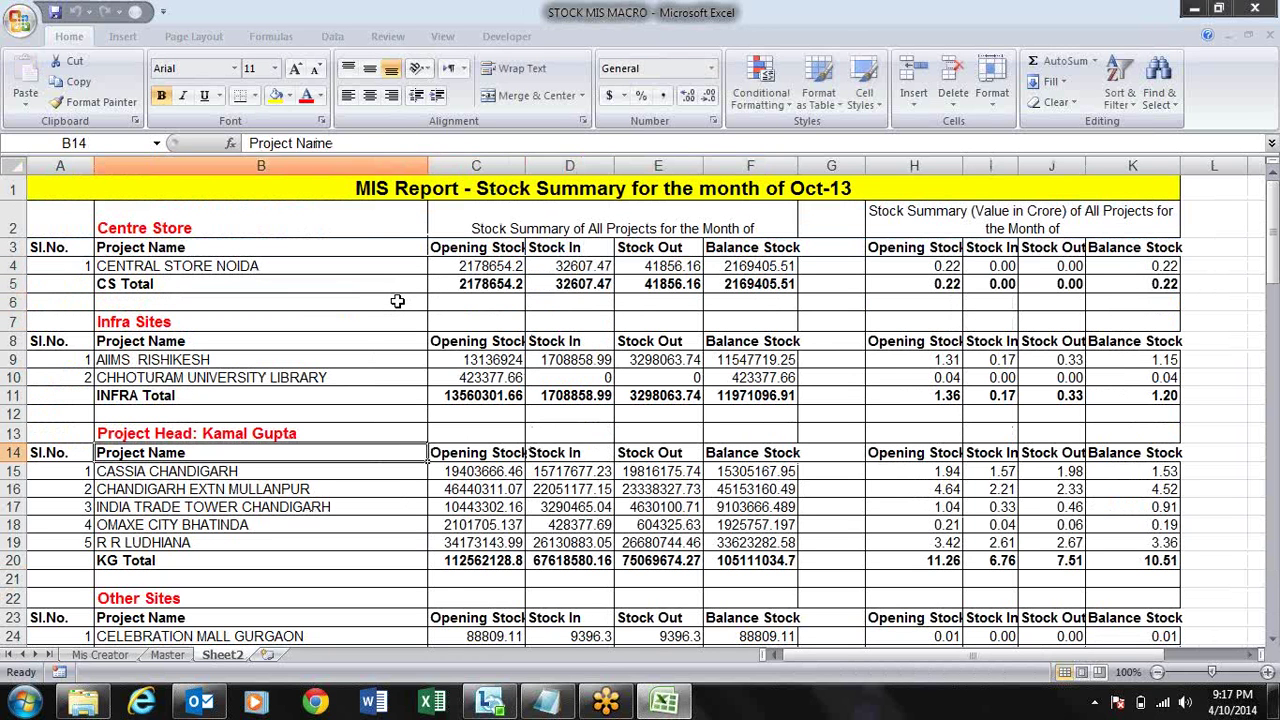
pyautogui.press('Left')
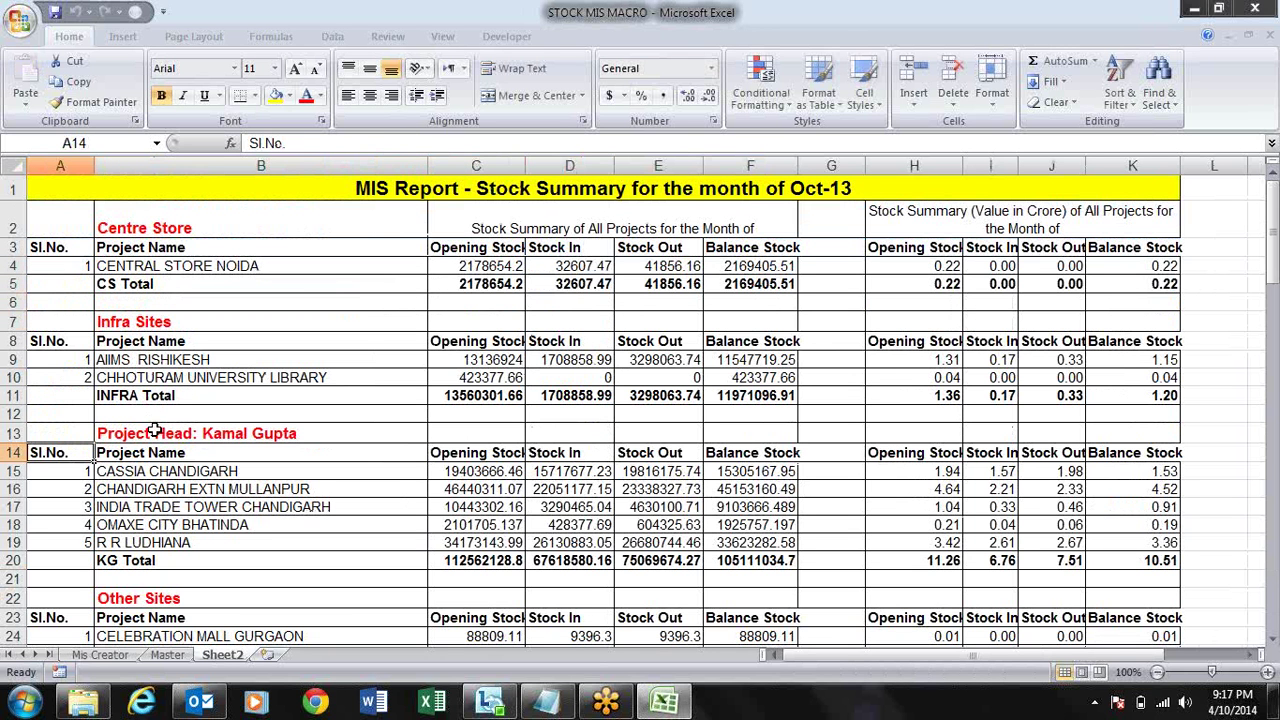
# - Scan down the report to the grand total, return to the top, and close the workbook
pyautogui.click(155, 431)
pyautogui.press('Down')
pyautogui.press('Down')
pyautogui.press('Down')
pyautogui.press('Down')
pyautogui.press('Down')
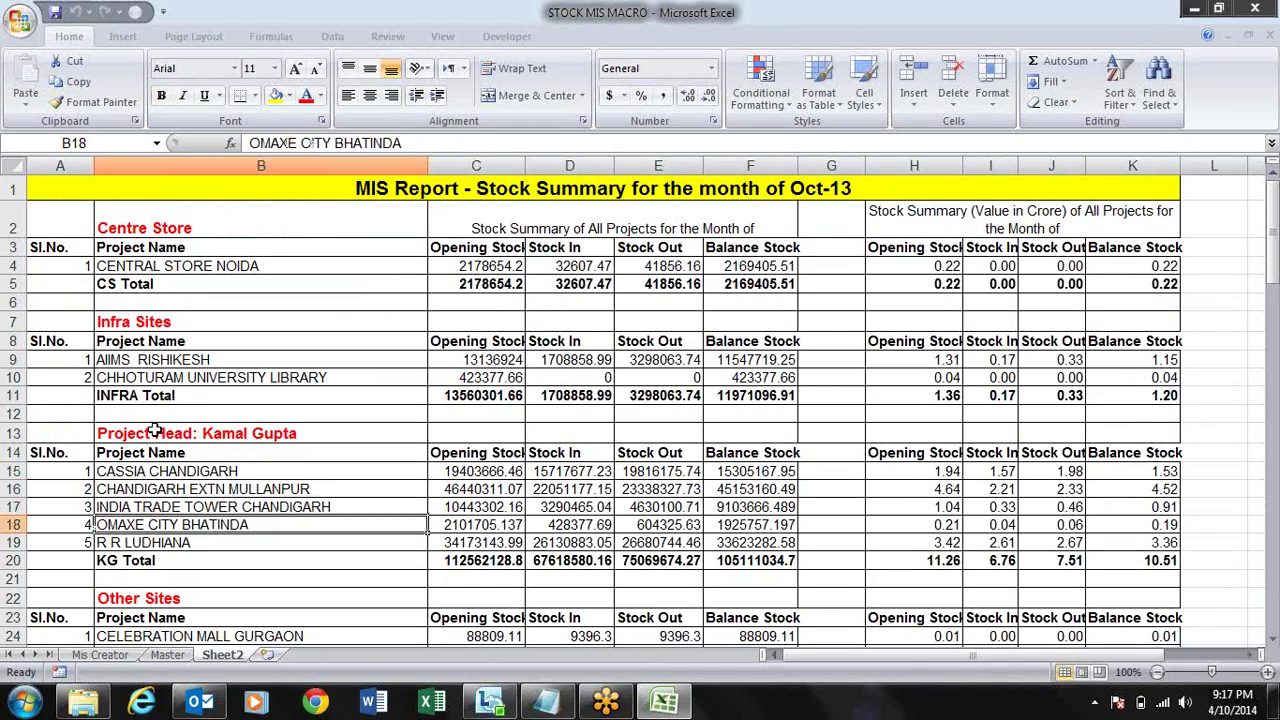
pyautogui.press('Down')
pyautogui.press('Down')
pyautogui.press('Down')
pyautogui.press('Down')
pyautogui.press('Down')
pyautogui.press('Down')
pyautogui.press('Down')
pyautogui.press('Down')
pyautogui.press('Down')
pyautogui.press('Down')
pyautogui.press('Down')
pyautogui.press('Down')
pyautogui.press('Down')
pyautogui.press('Down')
pyautogui.press('Down')
pyautogui.press('Down')
pyautogui.press('Down')
pyautogui.press('Down')
pyautogui.press('Down')
pyautogui.press('Down')
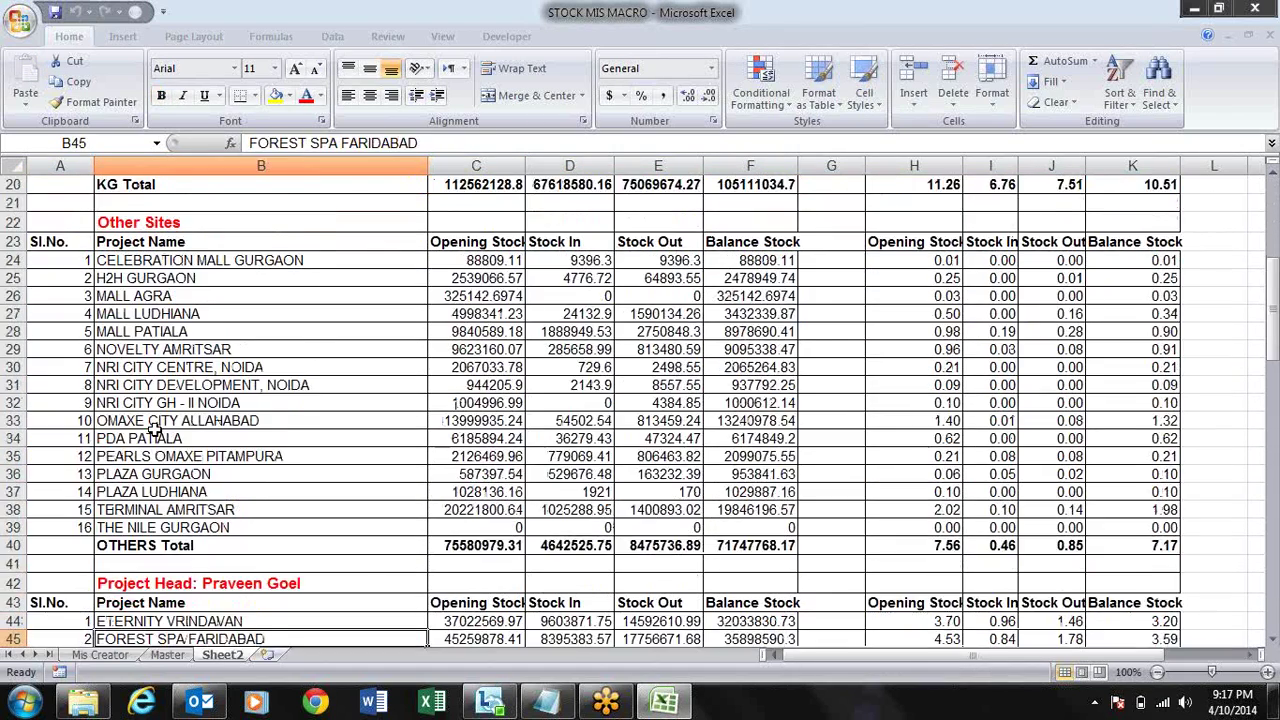
pyautogui.press('Down')
pyautogui.press('Down')
pyautogui.press('Down')
pyautogui.press('Down')
pyautogui.press('Down')
pyautogui.press('Down')
pyautogui.press('Down')
pyautogui.press('Down')
pyautogui.press('Down')
pyautogui.press('Down')
pyautogui.press('Down')
pyautogui.press('Down')
pyautogui.press('Down')
pyautogui.press('Down')
pyautogui.press('Down')
pyautogui.press('Down')
pyautogui.press('Down')
pyautogui.press('Down')
pyautogui.press('Down')
pyautogui.press('Down')
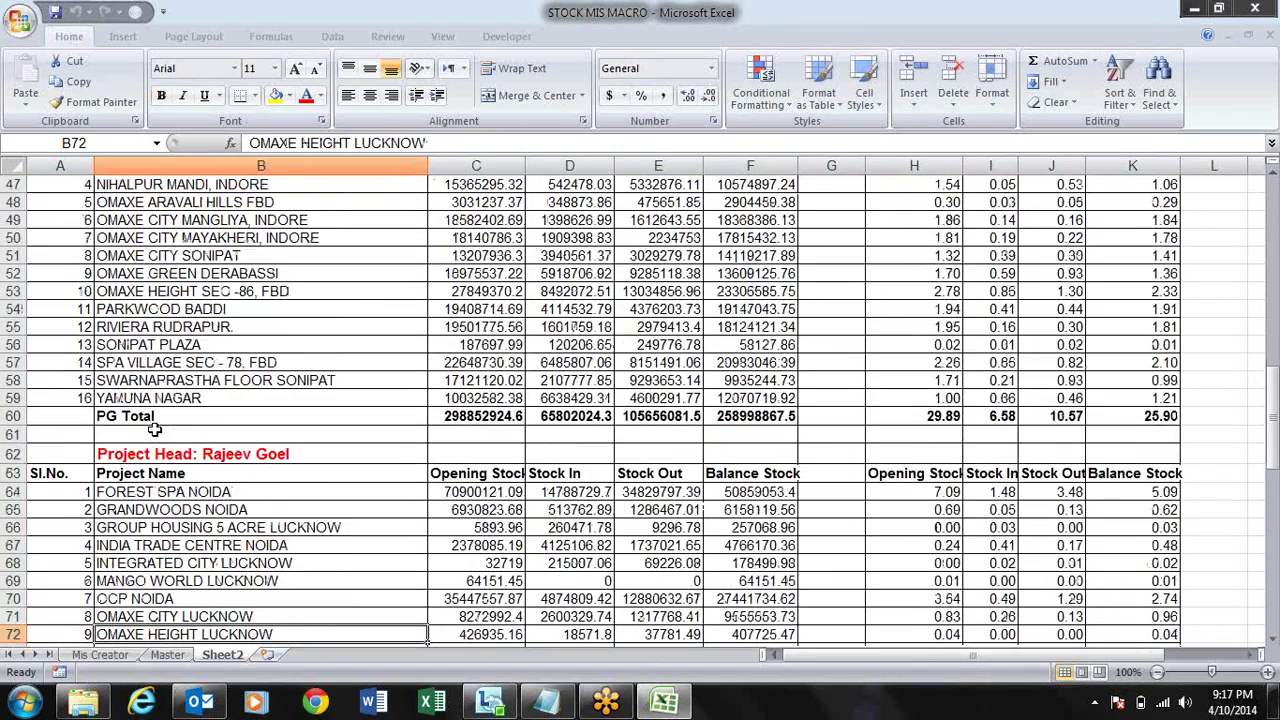
pyautogui.press('Down')
pyautogui.press('Down')
pyautogui.press('Down')
pyautogui.press('Down')
pyautogui.press('Down')
pyautogui.press('Down')
pyautogui.press('Down')
pyautogui.press('Down')
pyautogui.press('Down')
pyautogui.press('Down')
pyautogui.press('Down')
pyautogui.press('Down')
pyautogui.press('Down')
pyautogui.press('Down')
pyautogui.press('Down')
pyautogui.press('Down')
pyautogui.press('Down')
pyautogui.press('Down')
pyautogui.press('Down')
pyautogui.press('Down')
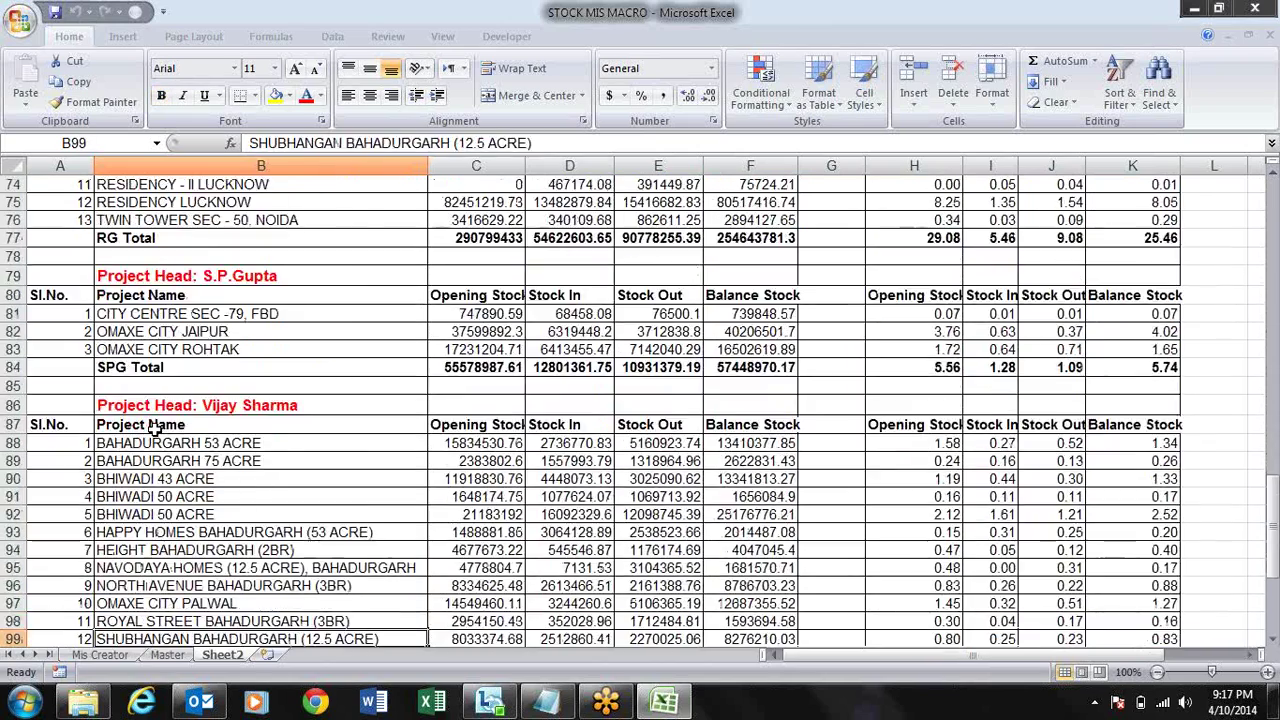
pyautogui.press('Down')
pyautogui.press('Down')
pyautogui.press('Down')
pyautogui.press('Down')
pyautogui.press('Down')
pyautogui.press('Down')
pyautogui.press('Down')
pyautogui.press('Down')
pyautogui.press('Down')
pyautogui.press('Down')
pyautogui.press('Down')
pyautogui.press('Down')
pyautogui.press('Down')
pyautogui.press('Down')
pyautogui.press('Down')
pyautogui.press('Down')
pyautogui.press('Down')
pyautogui.press('Down')
pyautogui.press('Up')
pyautogui.press('Up')
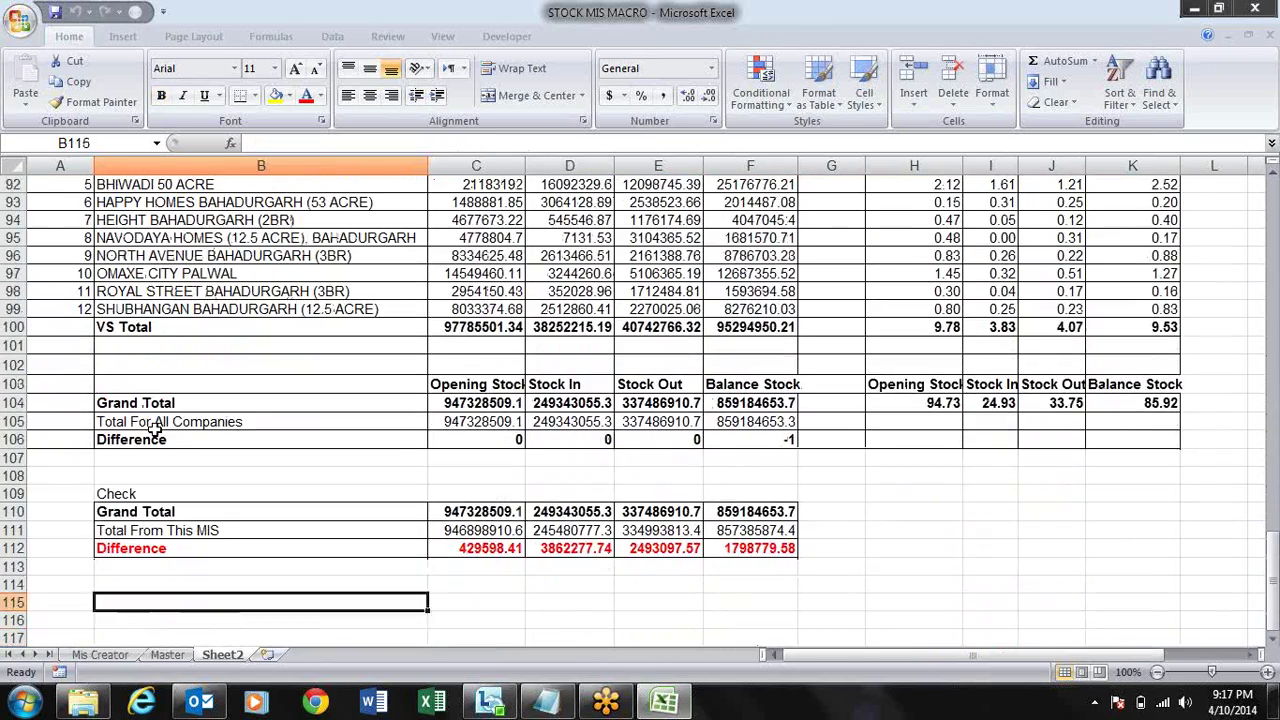
pyautogui.press('Up')
pyautogui.press('Up')
pyautogui.press('Up')
pyautogui.press('Up')
pyautogui.press('Up')
pyautogui.press('Up')
pyautogui.press('Up')
pyautogui.press('Up')
pyautogui.press('Up')
pyautogui.press('Up')
pyautogui.press('Up')
pyautogui.press('Up')
pyautogui.press('Up')
pyautogui.press('Up')
pyautogui.press('Up')
pyautogui.press('Up')
pyautogui.press('Up')
pyautogui.press('Up')
pyautogui.press('Up')
pyautogui.press('Up')
pyautogui.press('Up')
pyautogui.press('Up')
pyautogui.press('Up')
pyautogui.press('Up')
pyautogui.press('Up')
pyautogui.press('Up')
pyautogui.press('Up')
pyautogui.press('Up')
pyautogui.press('Up')
pyautogui.press('Up')
pyautogui.press('Up')
pyautogui.press('Up')
pyautogui.press('Up')
pyautogui.press('Up')
pyautogui.press('Up')
pyautogui.press('Up')
pyautogui.press('Up')
pyautogui.press('Up')
pyautogui.press('Up')
pyautogui.press('Up')
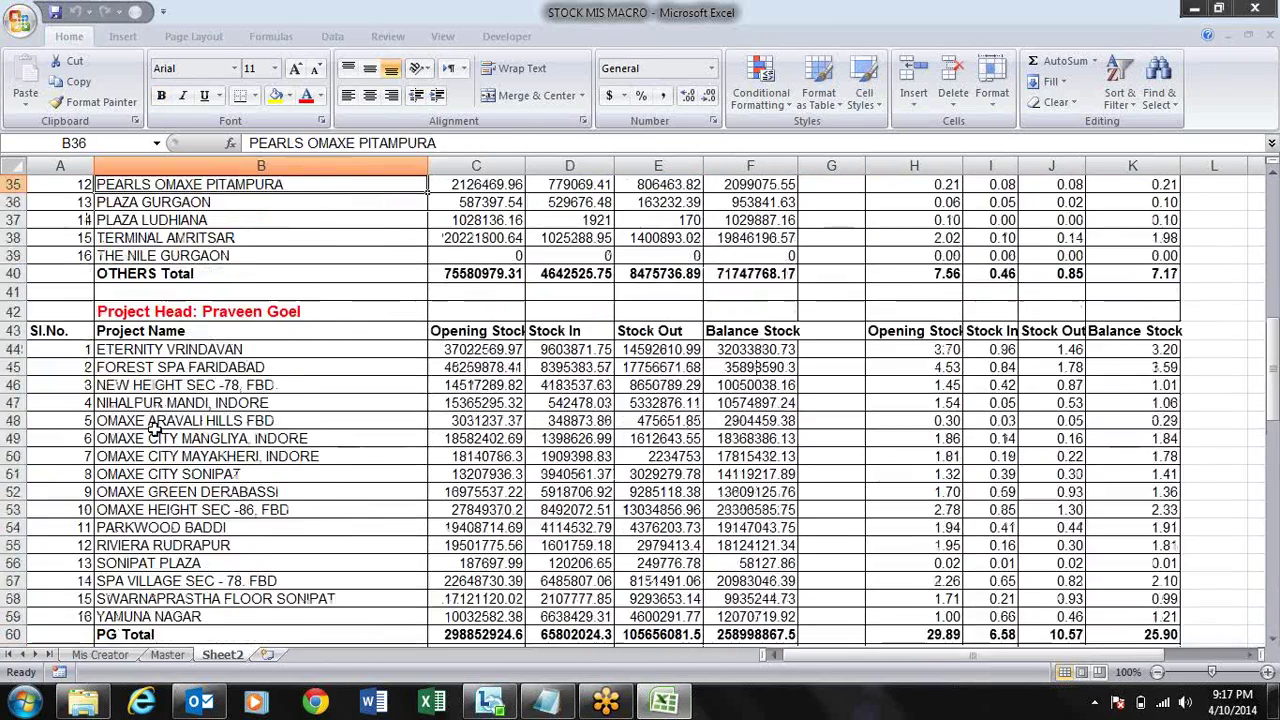
pyautogui.hotkey('ctrl', 'Home')
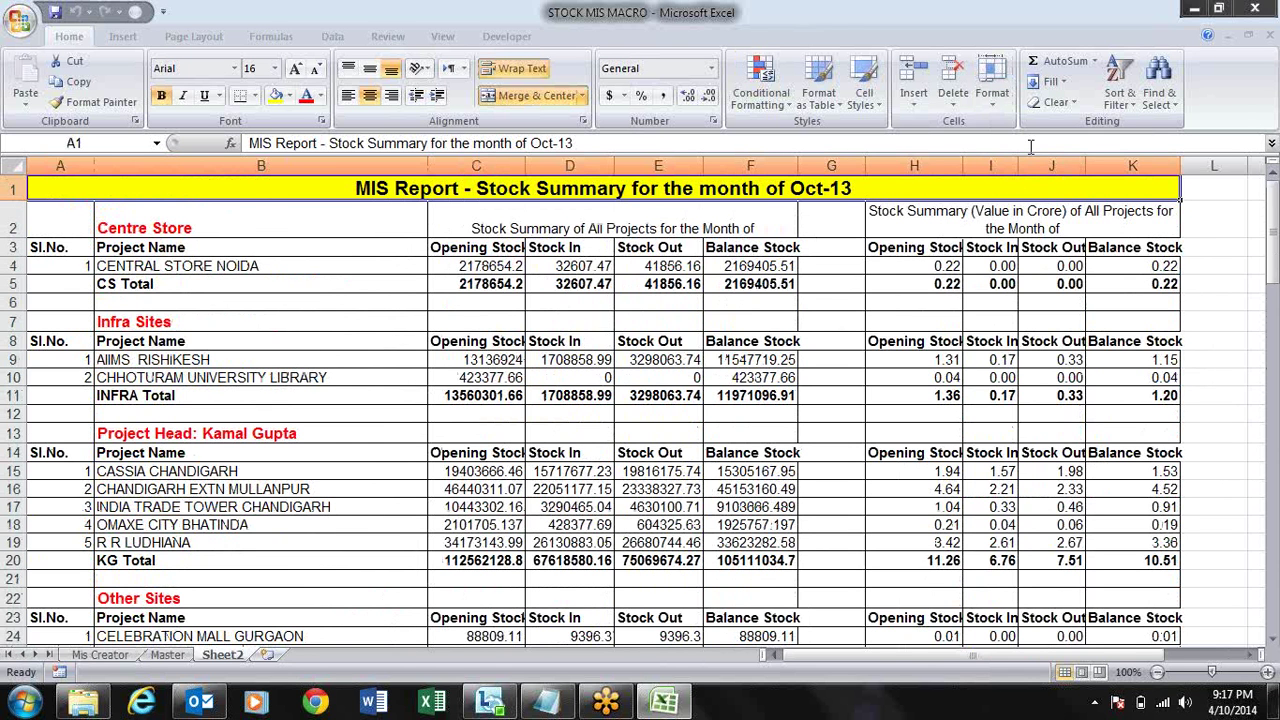
pyautogui.click(1257, 9)
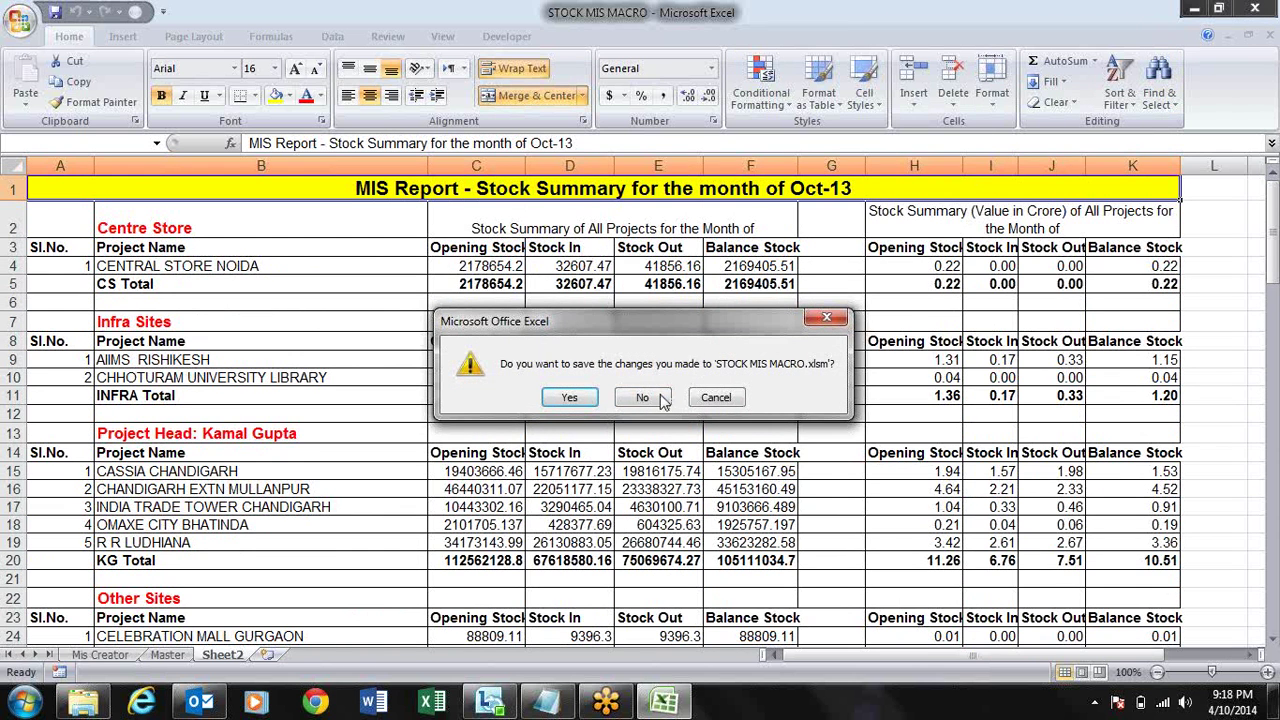
# - Close STOCK MIS MACRO without saving and start a blank Excel 2007 workbook at A2
pyautogui.click(648, 401)
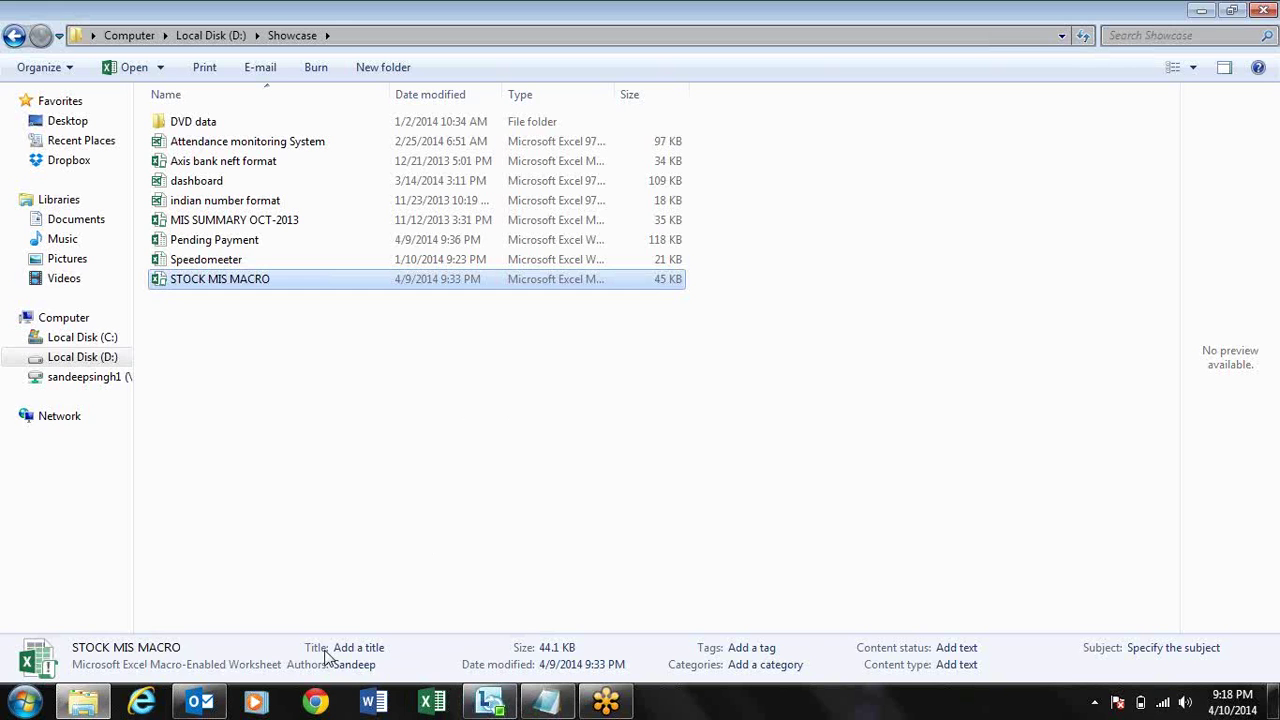
pyautogui.click(38, 710)
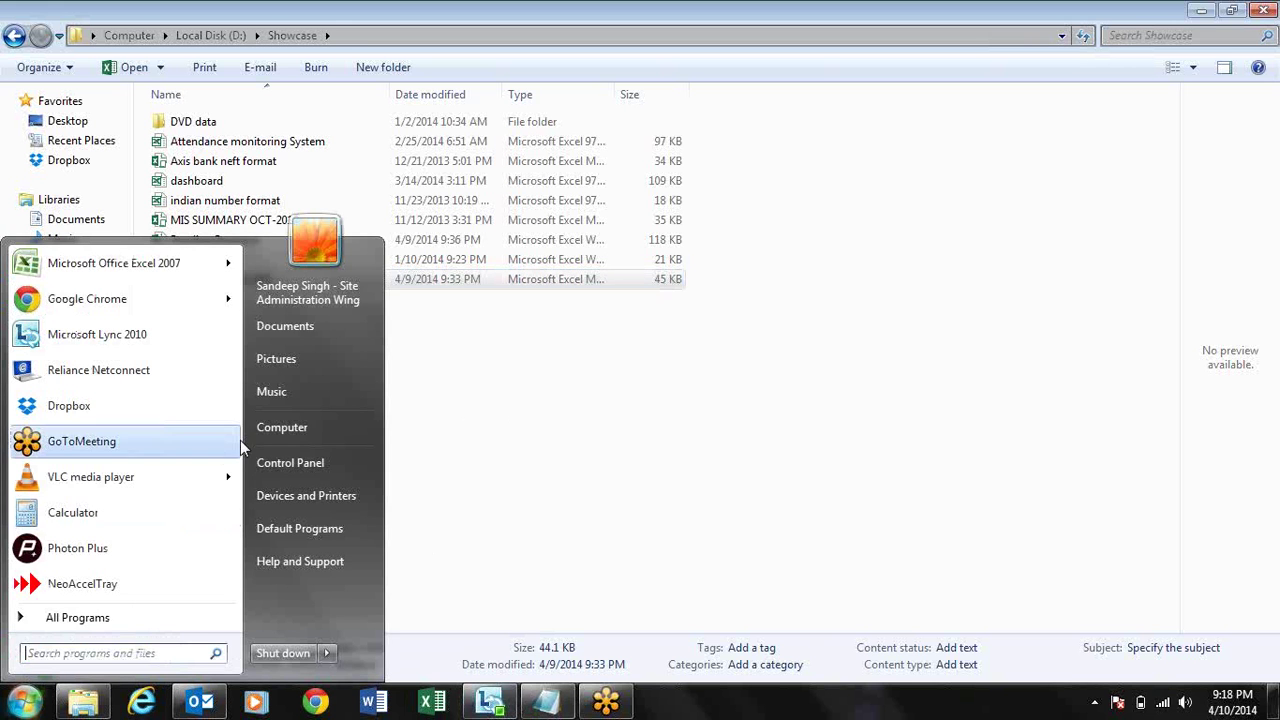
pyautogui.click(165, 265)
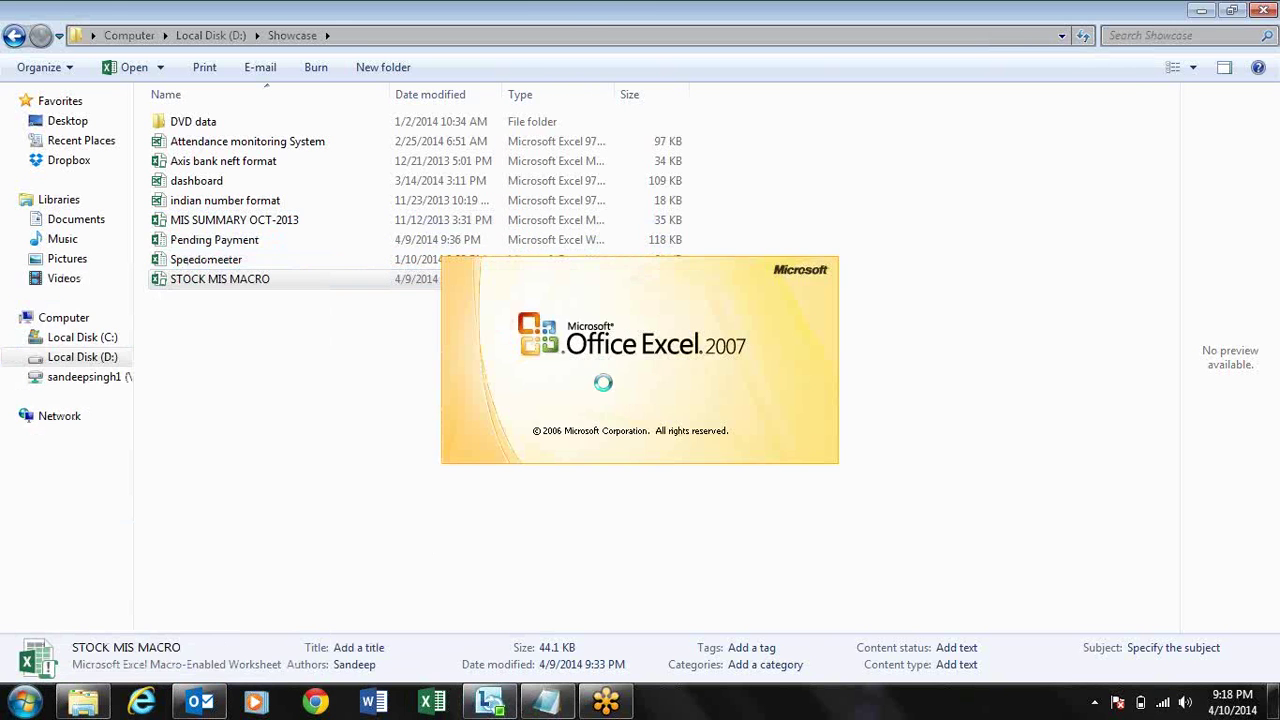
pyautogui.press('Down')
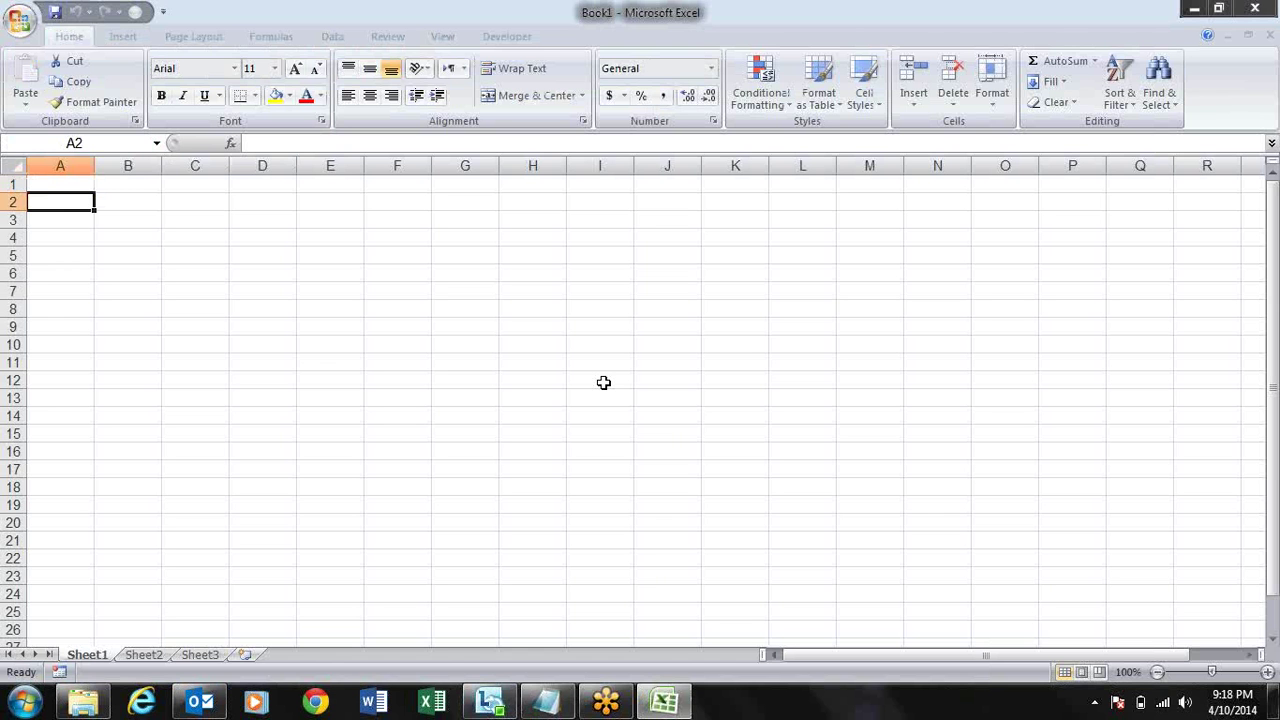
# - Head column A 'Sl', number rows 1 to 9 down to row 11, and autofit column A
pyautogui.press('Right')
pyautogui.press('Right')
pyautogui.press('Left')
pyautogui.press('Left')
pyautogui.write('S')
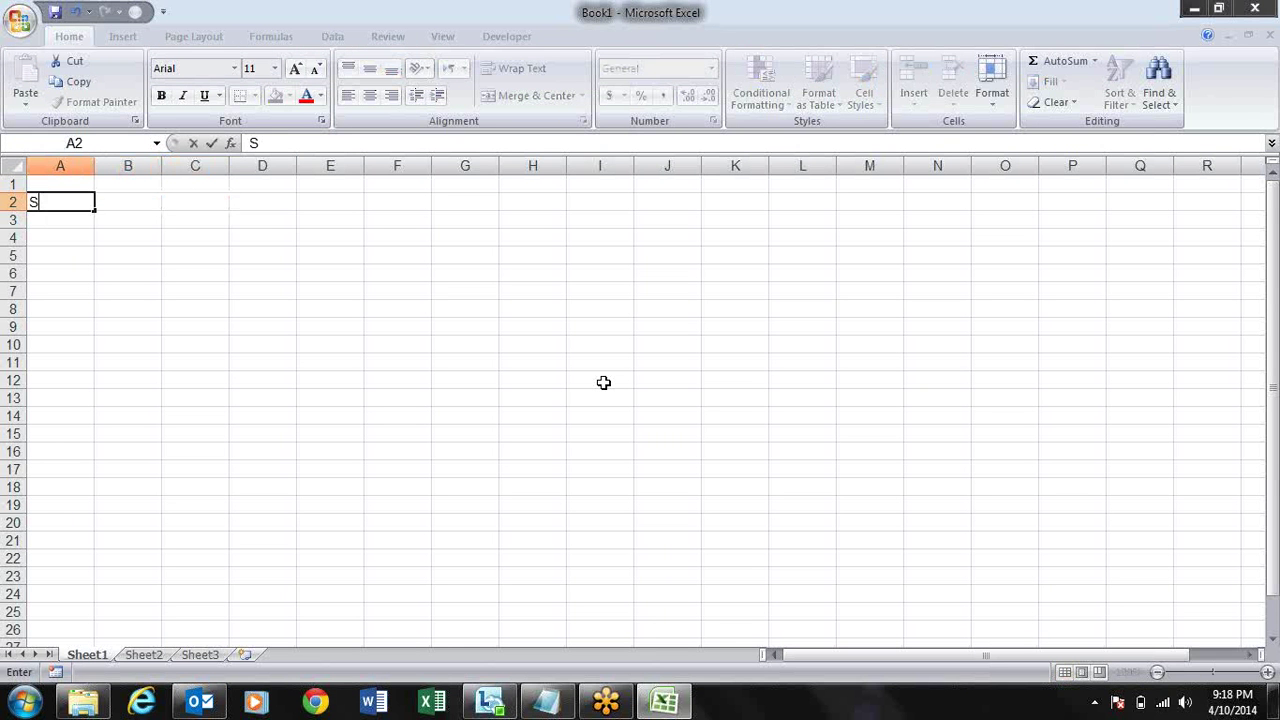
pyautogui.write('l')
pyautogui.press('Return')
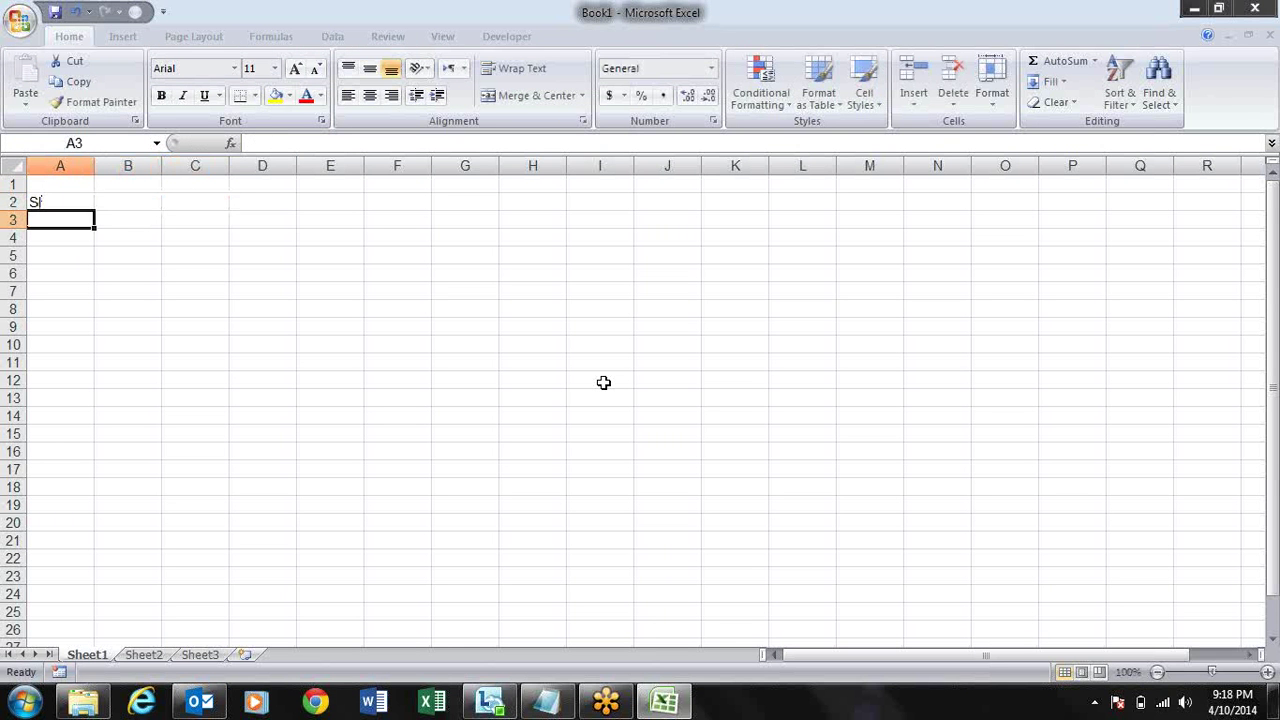
pyautogui.write('1')
pyautogui.press('Return')
pyautogui.write('2')
pyautogui.press('Return')
pyautogui.write('3')
pyautogui.press('Return')
pyautogui.press('Up')
pyautogui.press('Up')
pyautogui.press('Up')
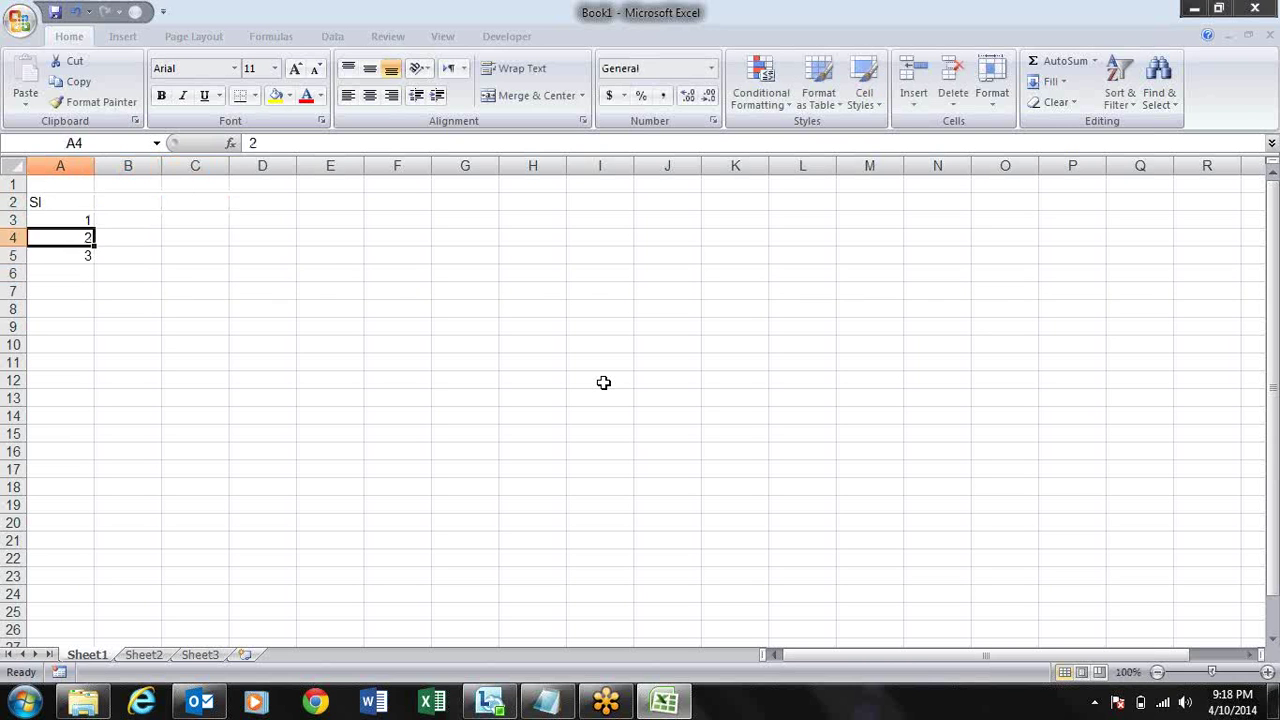
pyautogui.hotkey('shift', 'Down')
pyautogui.hotkey('shift', 'Down')
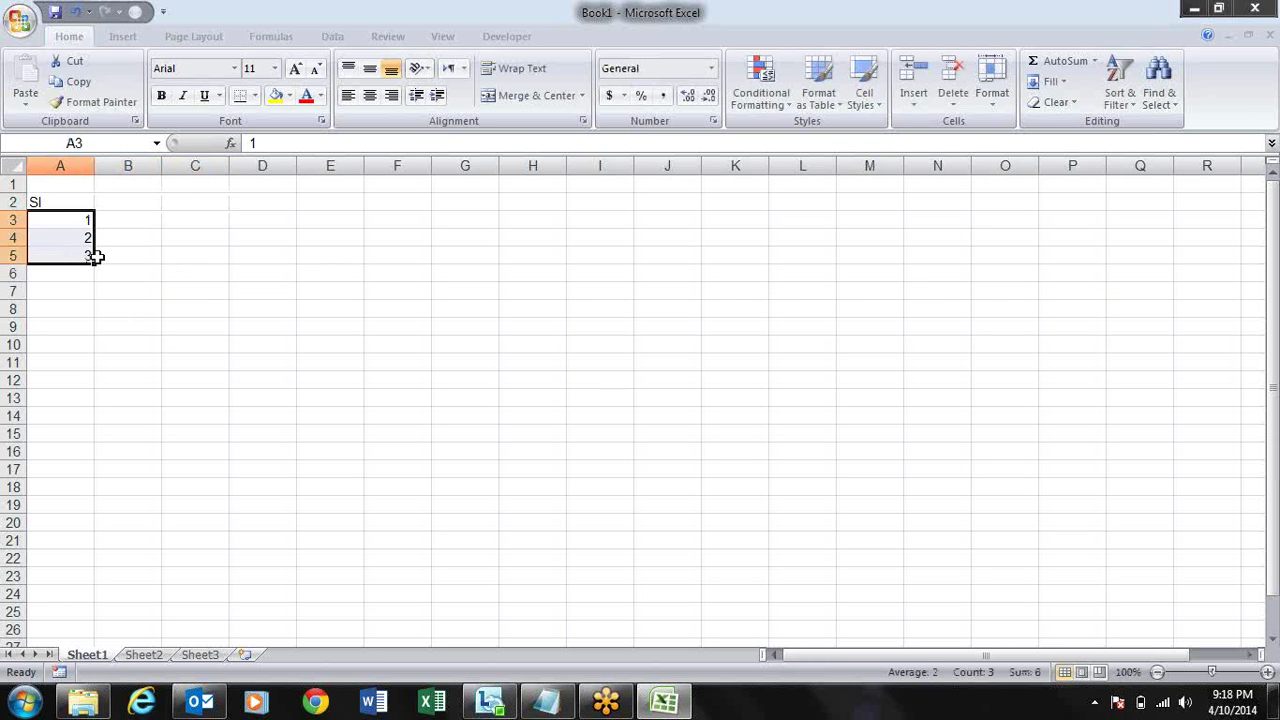
pyautogui.moveTo(94, 263); pyautogui.dragTo(96, 379)
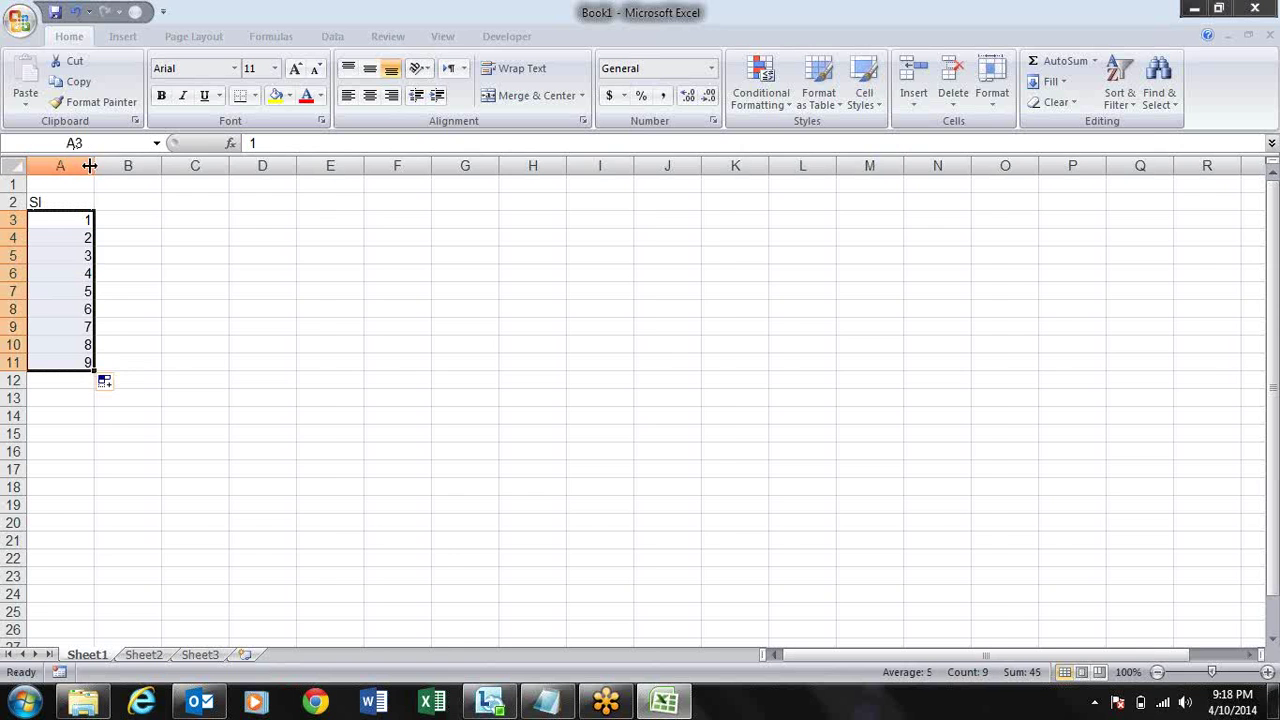
pyautogui.doubleClick(90, 165)
# - Enter the headers Name and City in B2 and C2
pyautogui.click(86, 205)
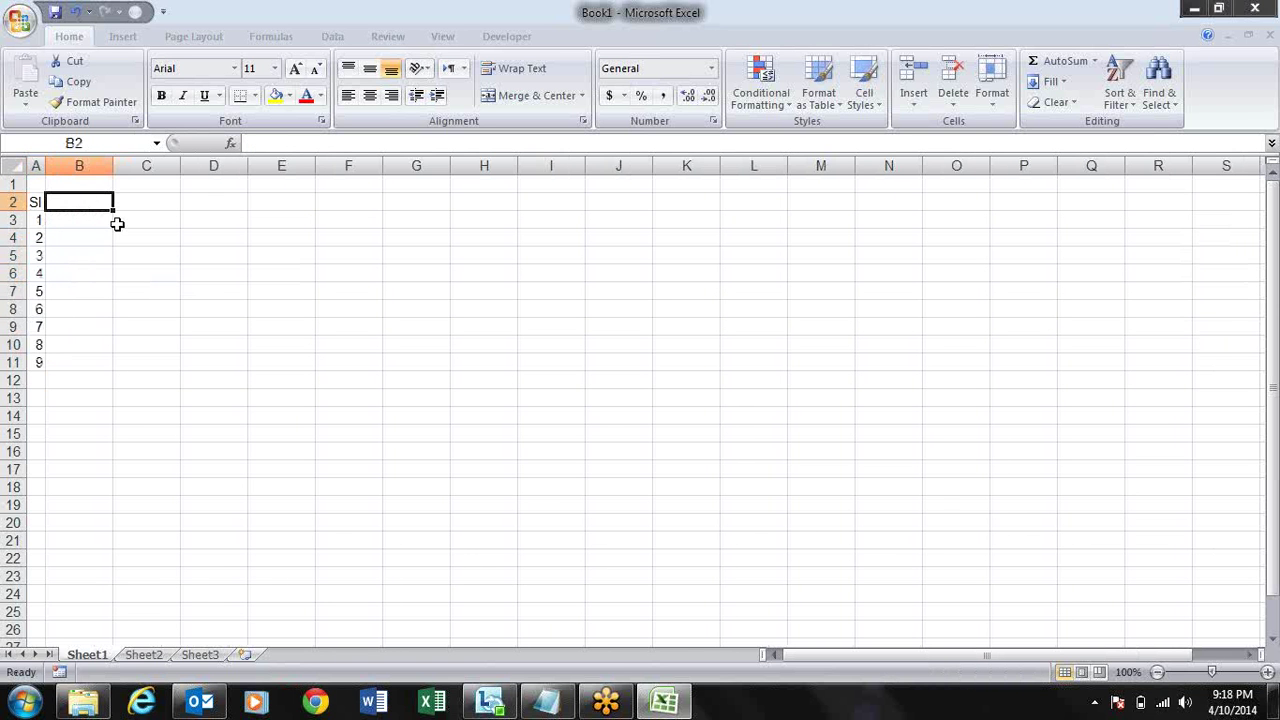
pyautogui.write('Name')
pyautogui.press('Tab')
pyautogui.write('City')
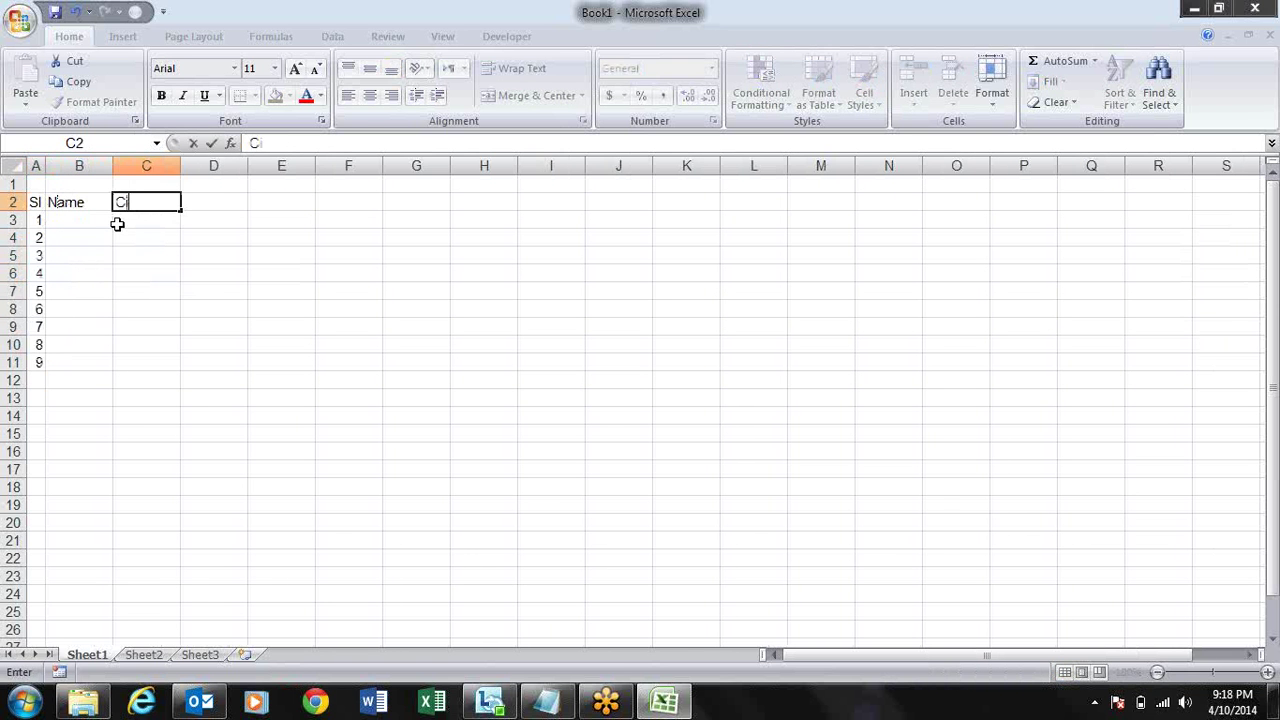
pyautogui.press('Tab')
pyautogui.write('Sales')
pyautogui.press('Return')
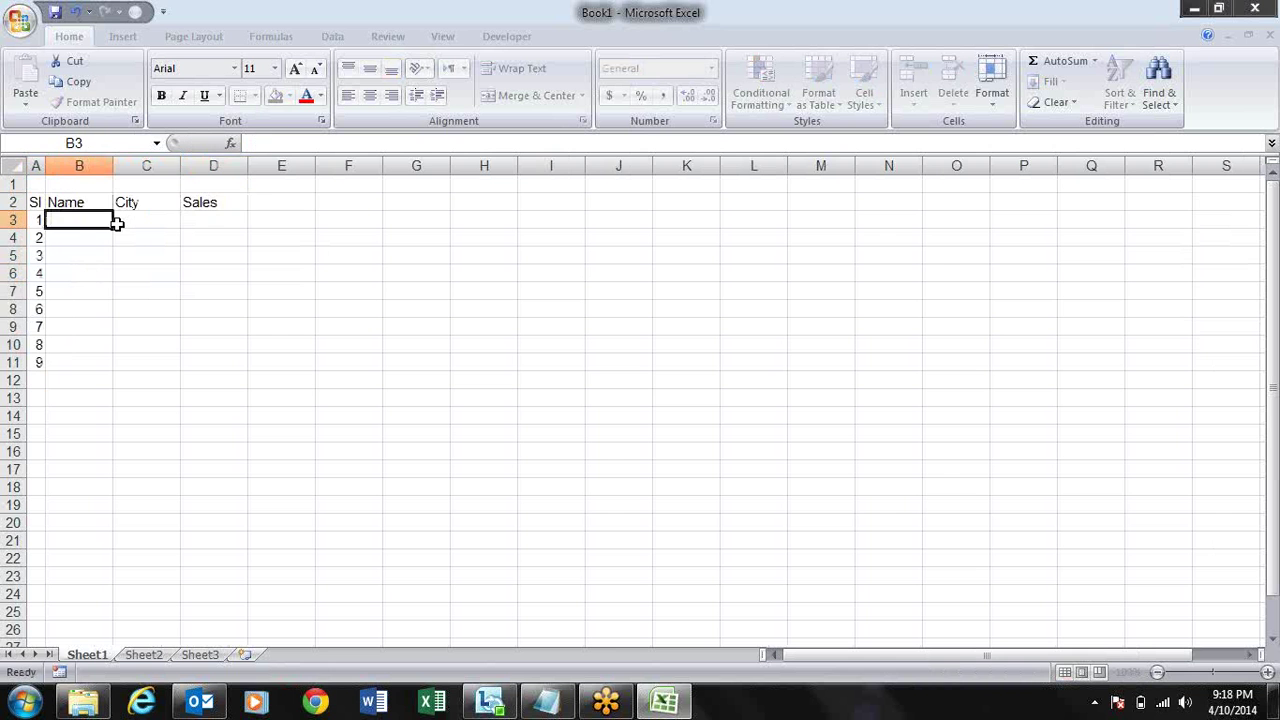
pyautogui.press('Up')
pyautogui.press('Right')
pyautogui.press('Right')
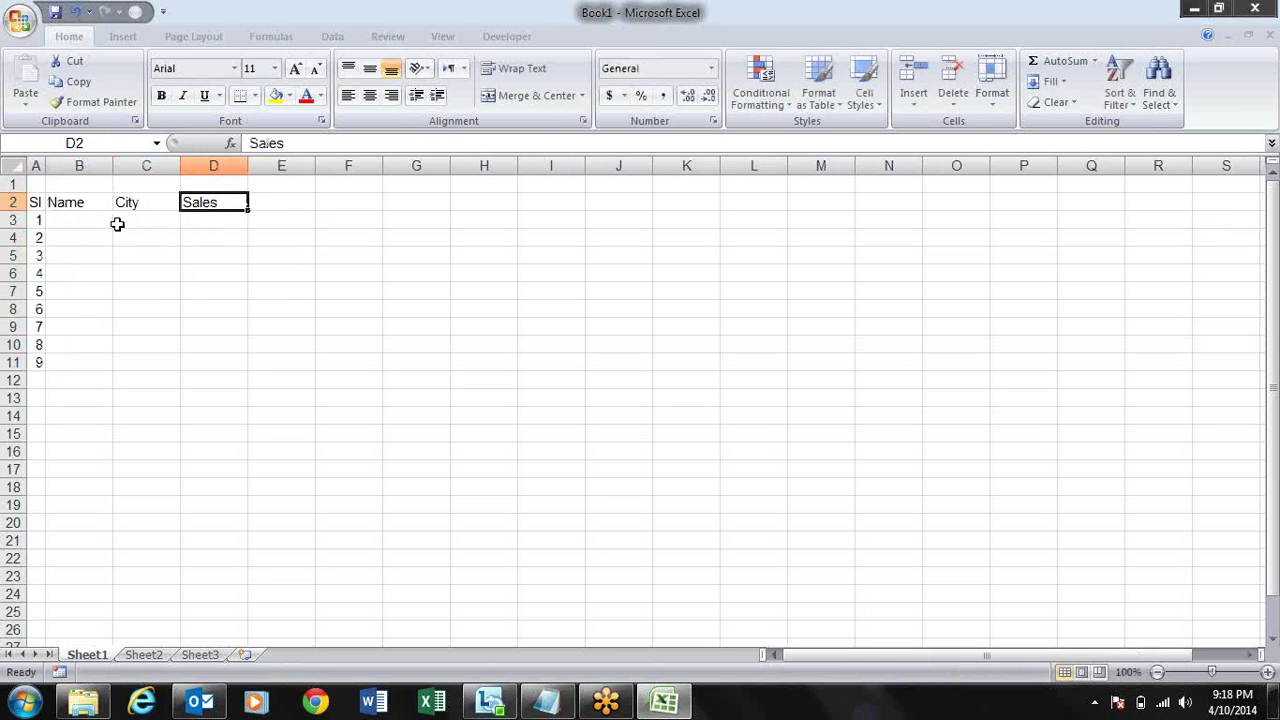
# - Enter the headers Qty, rate and Amount in D2:F2
pyautogui.write('Qty')
pyautogui.press('Tab')
pyautogui.write('Amo')
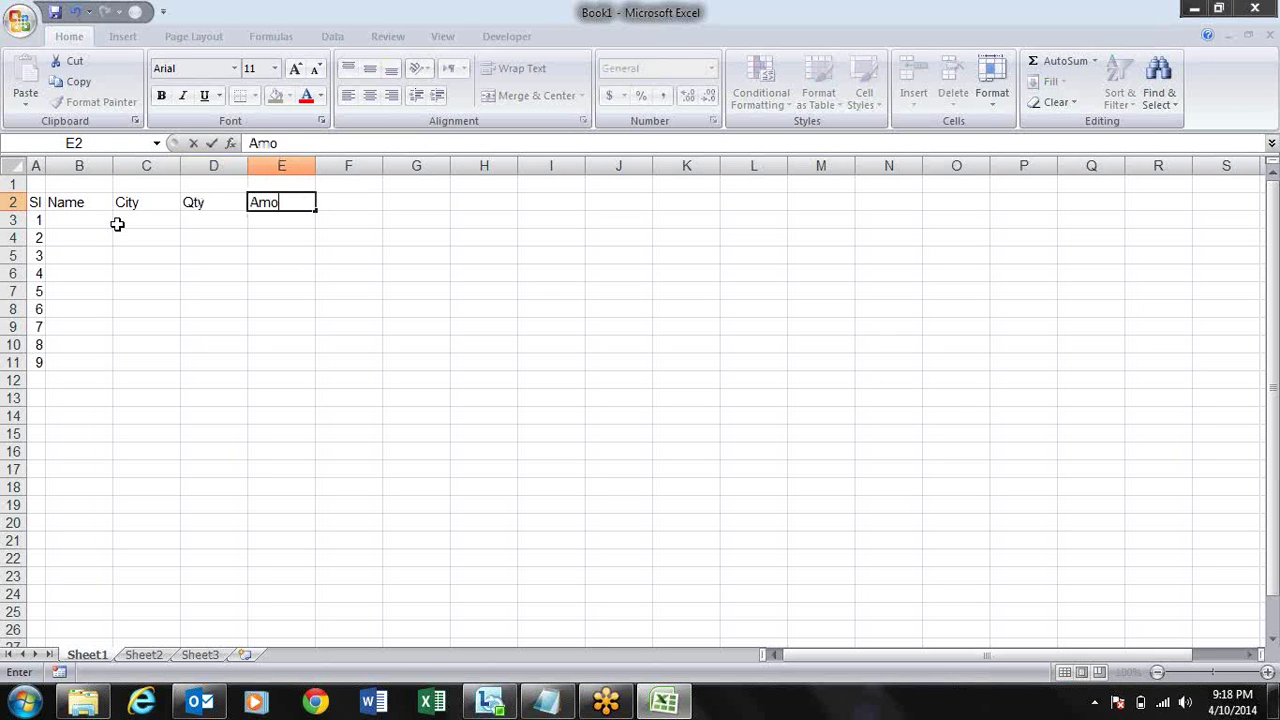
pyautogui.press('BackSpace')
pyautogui.press('BackSpace')
pyautogui.write('rate')
pyautogui.press('Tab')
pyautogui.write('Amou')
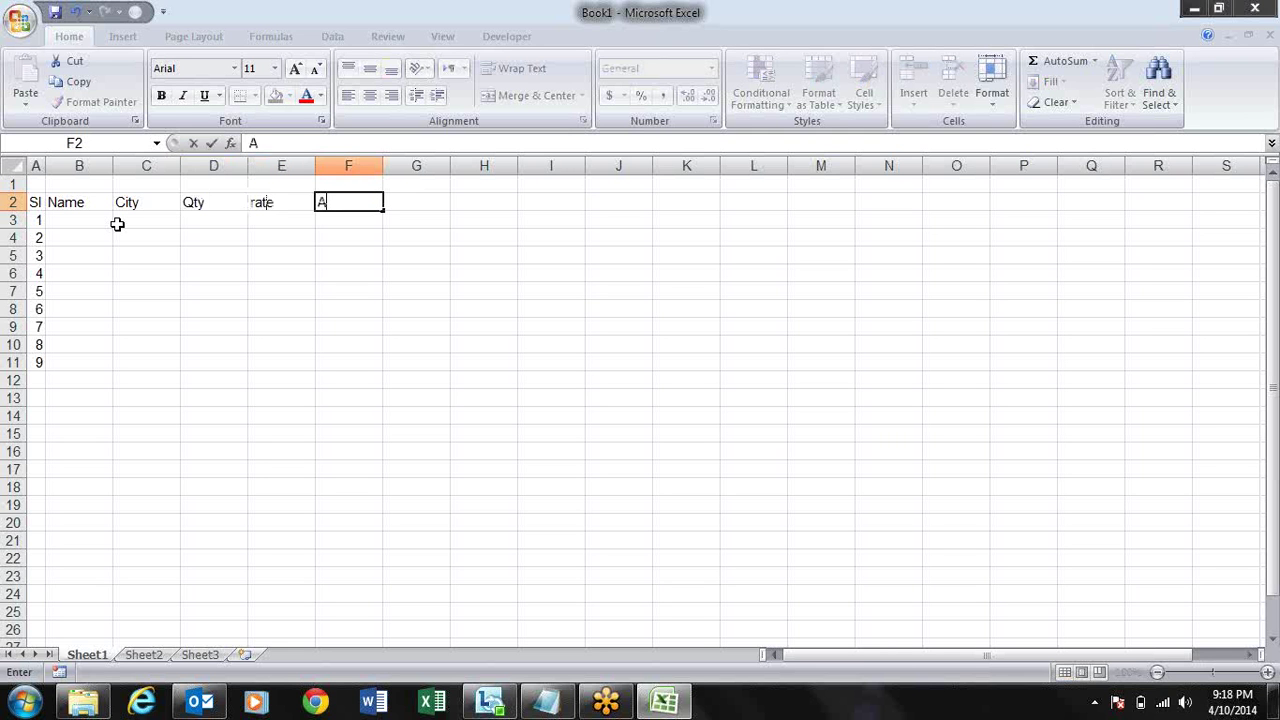
pyautogui.press('Return')
# - Enter Sandeep and Palwal in B3 and C3 and fill names and cities down to row 11
pyautogui.press('Left')
pyautogui.press('Left')
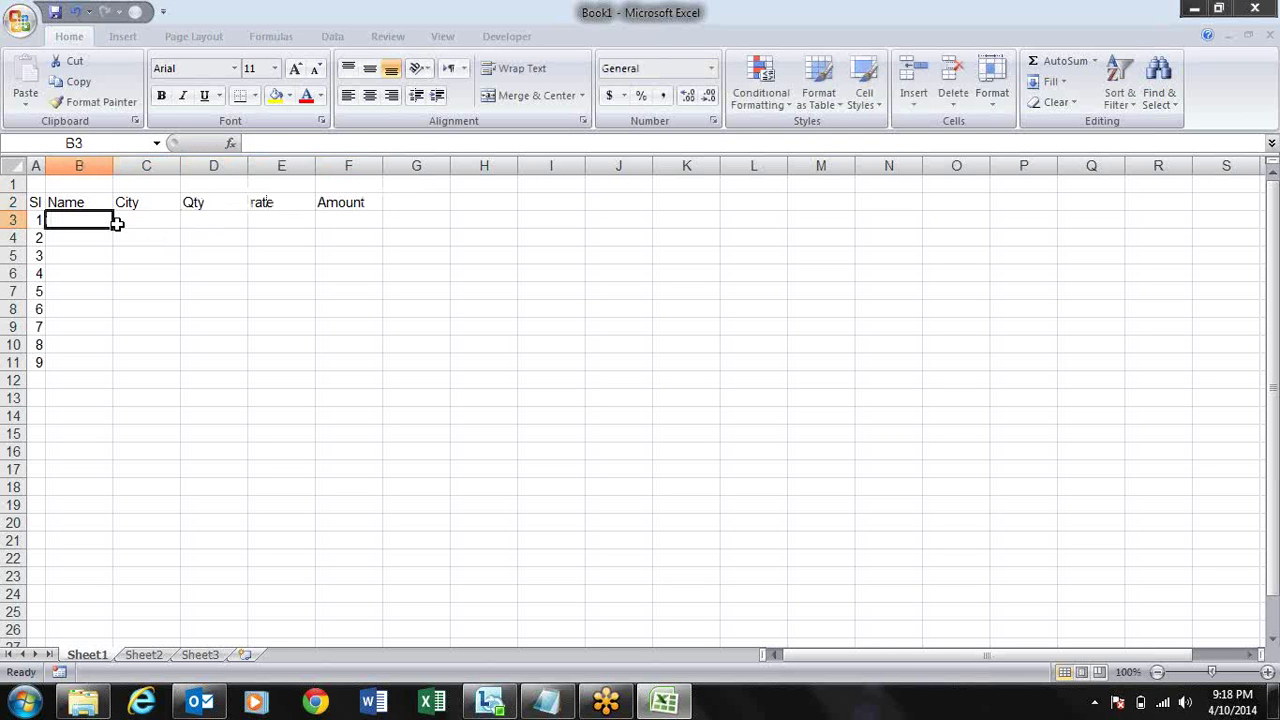
pyautogui.write('Sandeep')
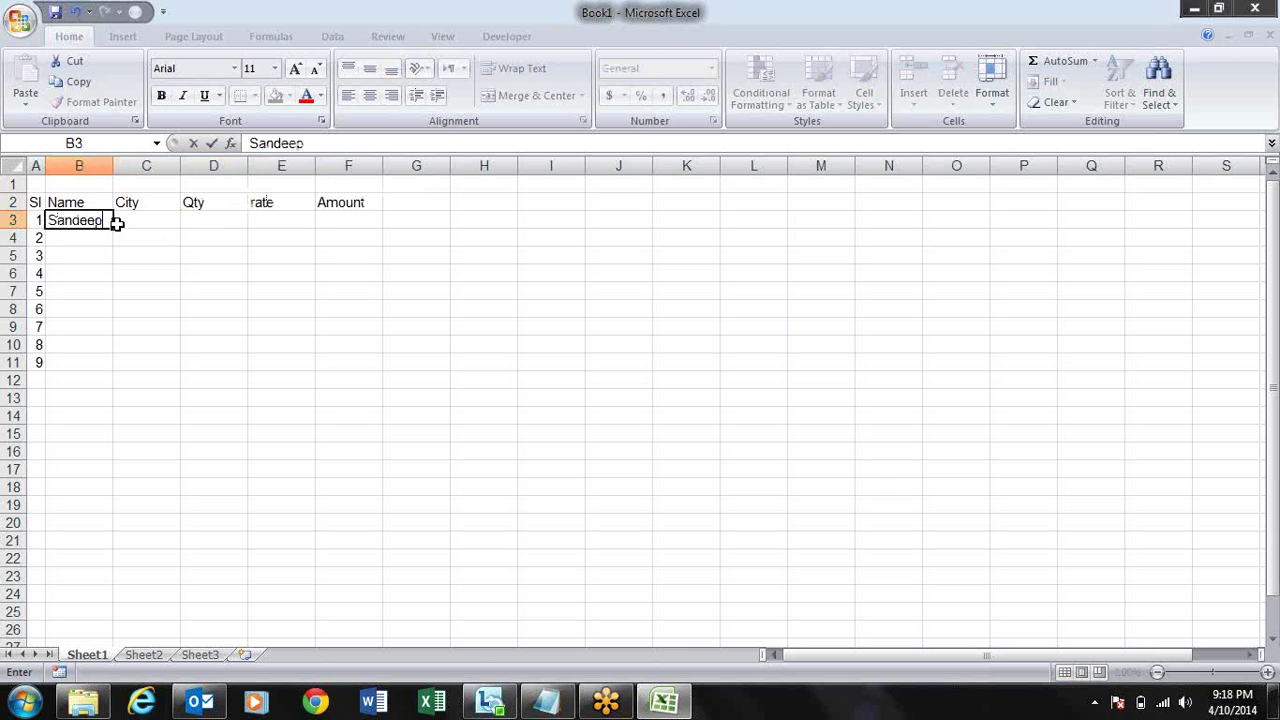
pyautogui.press('Return')
pyautogui.press('Up')
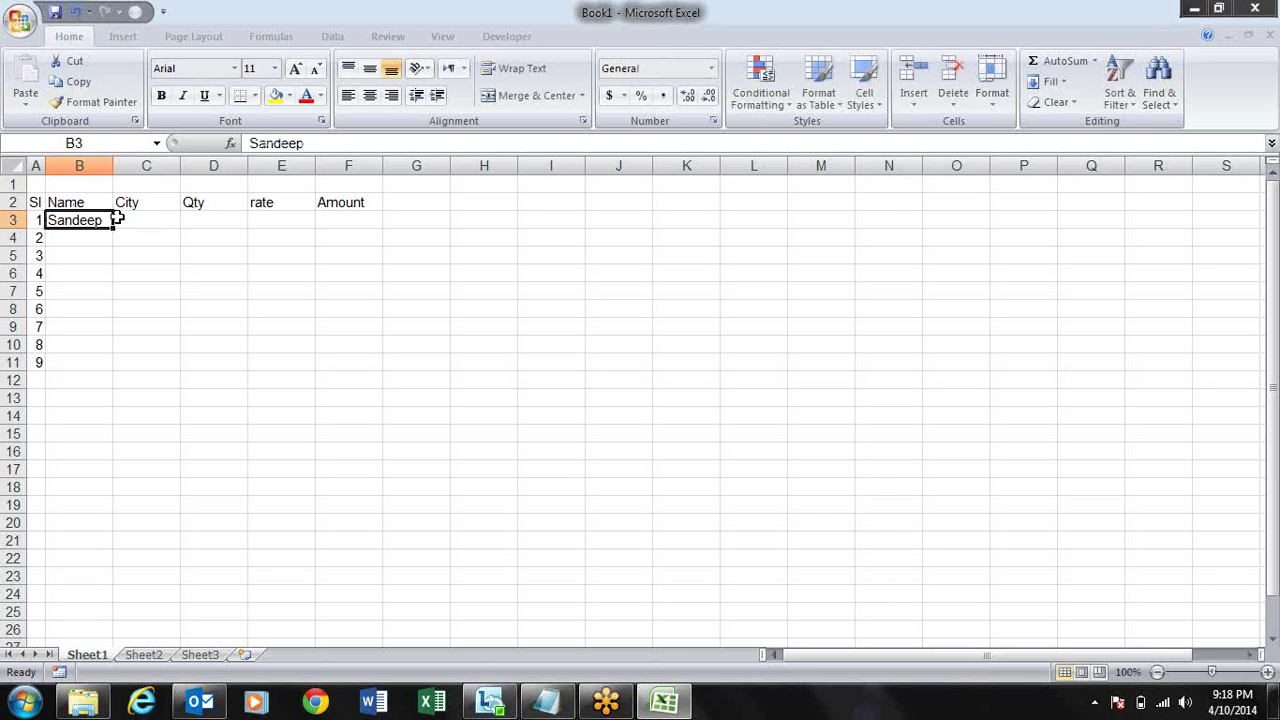
pyautogui.moveTo(115, 227); pyautogui.dragTo(114, 378)
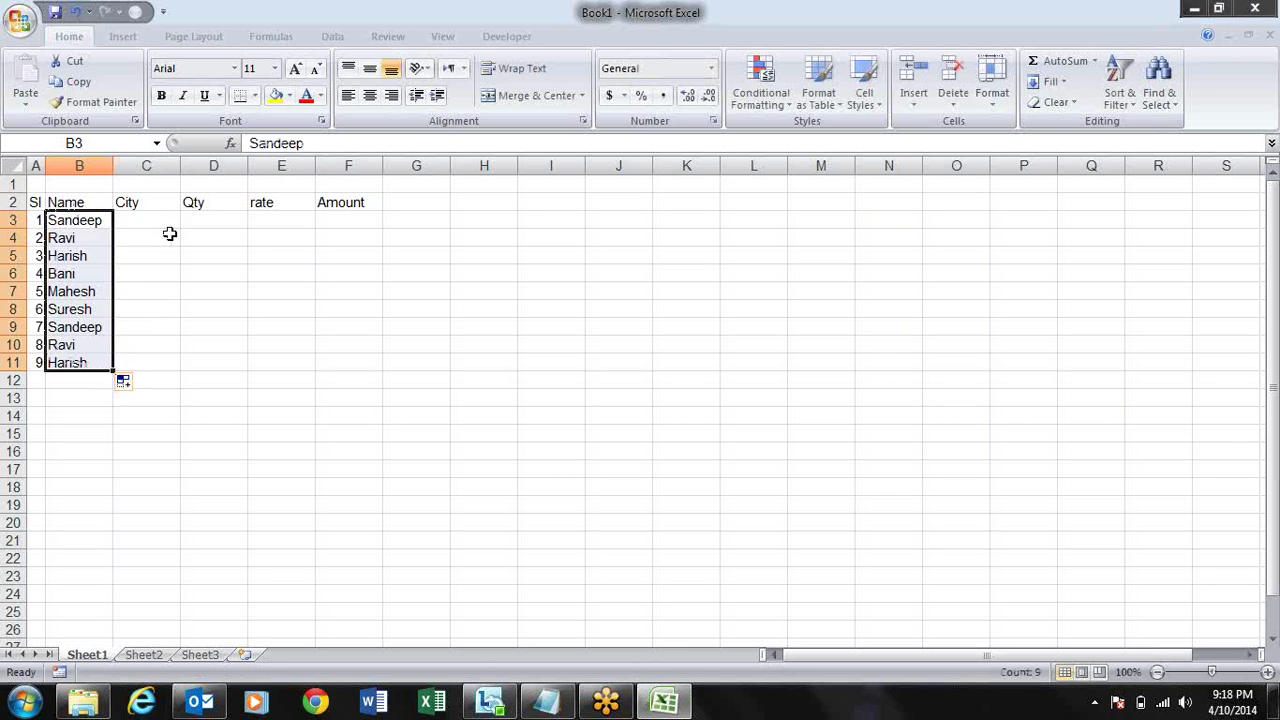
pyautogui.click(160, 222)
pyautogui.write('Palwal')
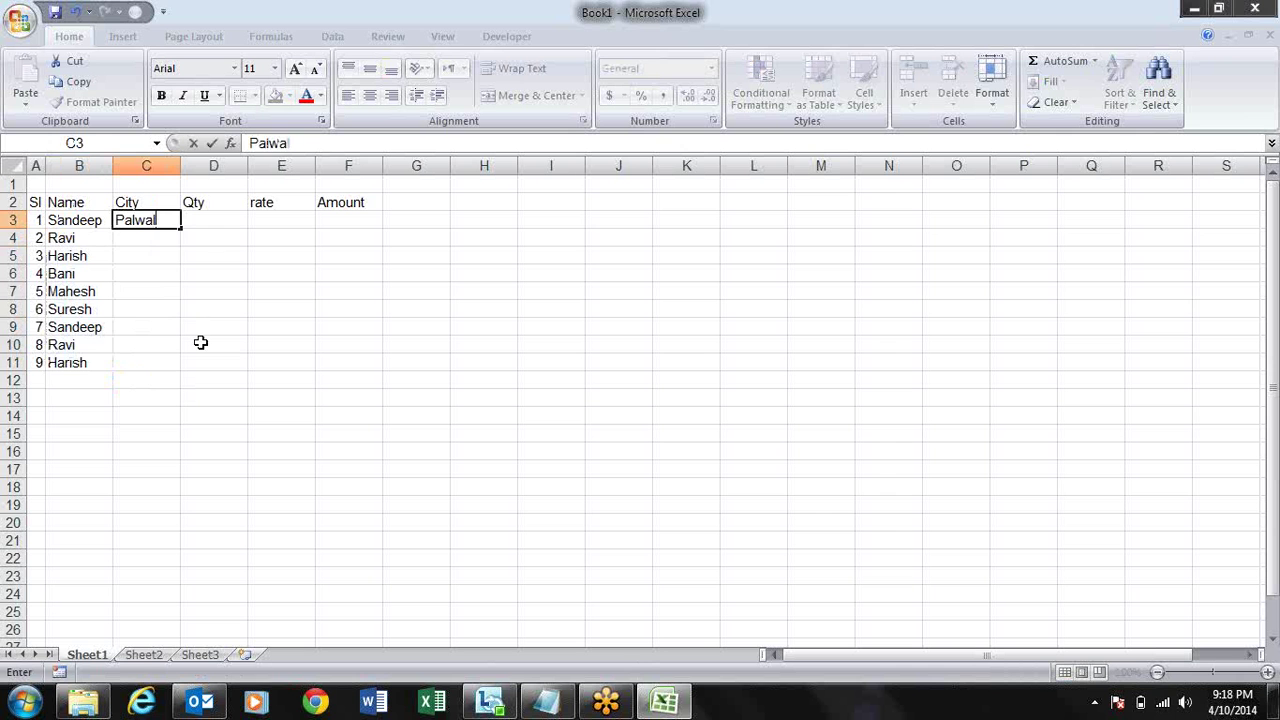
pyautogui.hotkey('ctrl', 'Return')
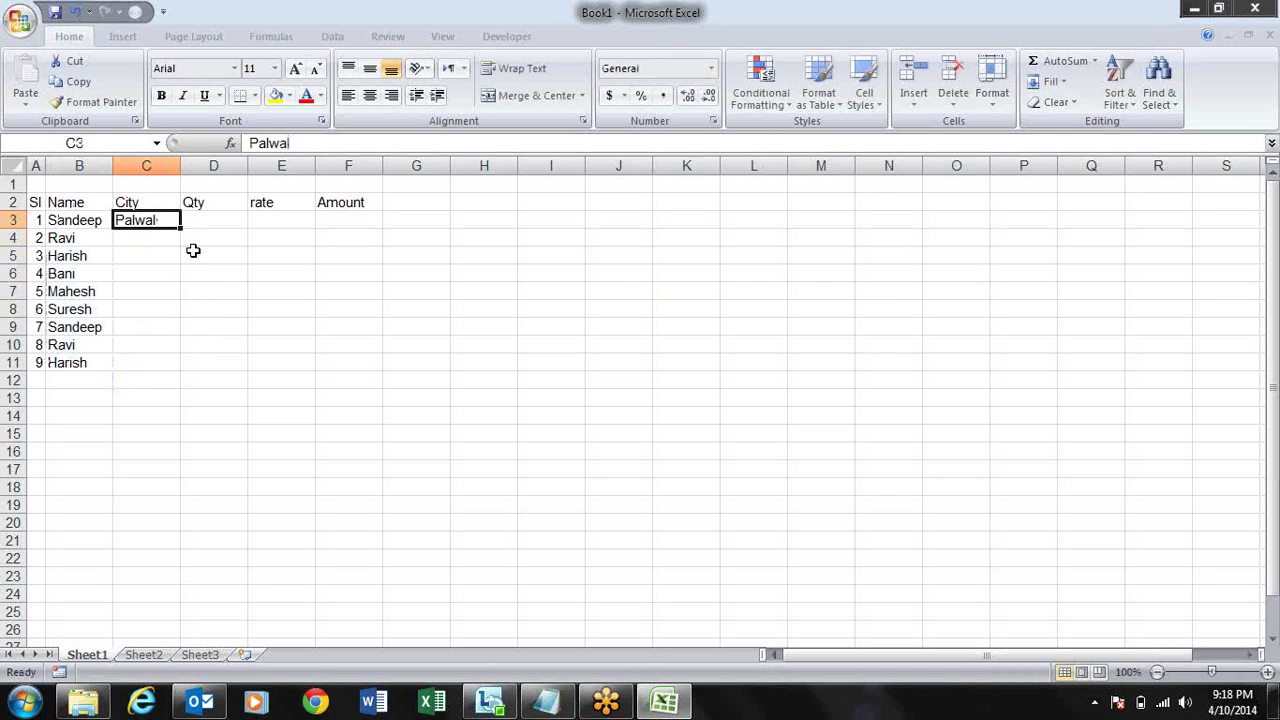
pyautogui.moveTo(181, 227); pyautogui.dragTo(183, 366)
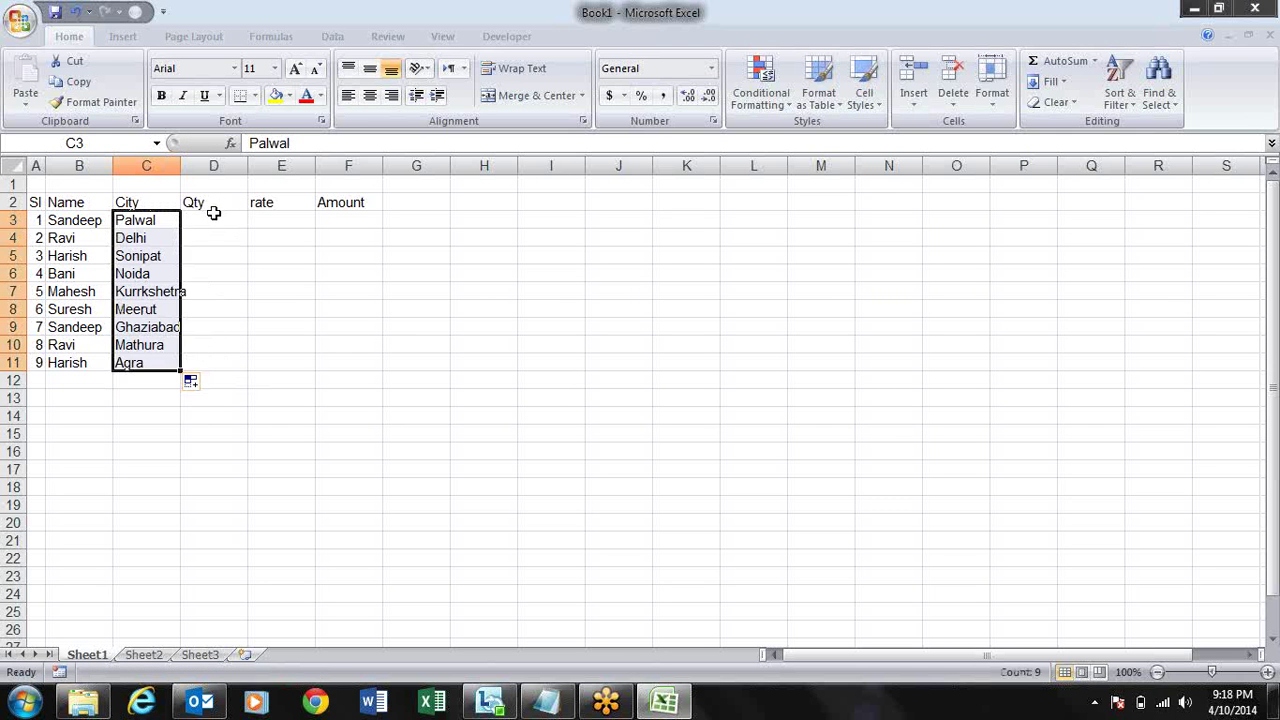
pyautogui.moveTo(213, 213); pyautogui.dragTo(301, 362)
# - Fill D3:E11 with =RANDBETWEEN(10,90) and convert the results to fixed values
pyautogui.write('=')
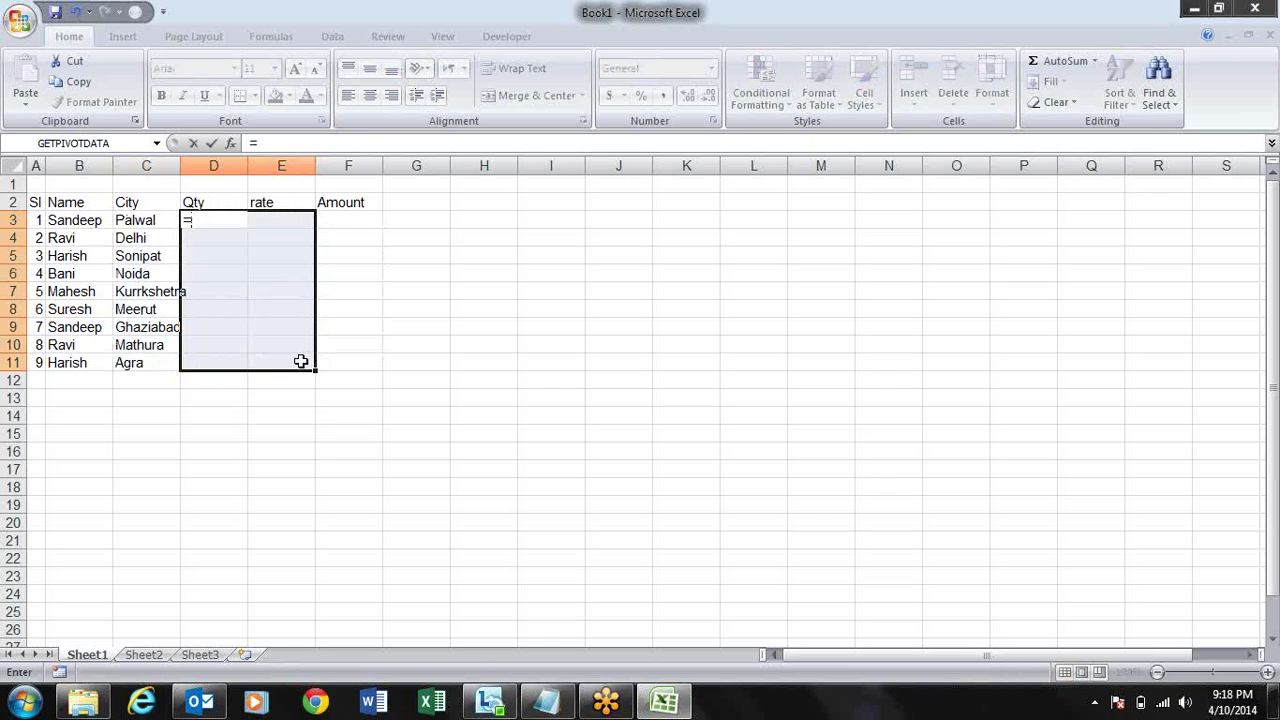
pyautogui.write('rand')
pyautogui.press('Down')
pyautogui.press('Tab')
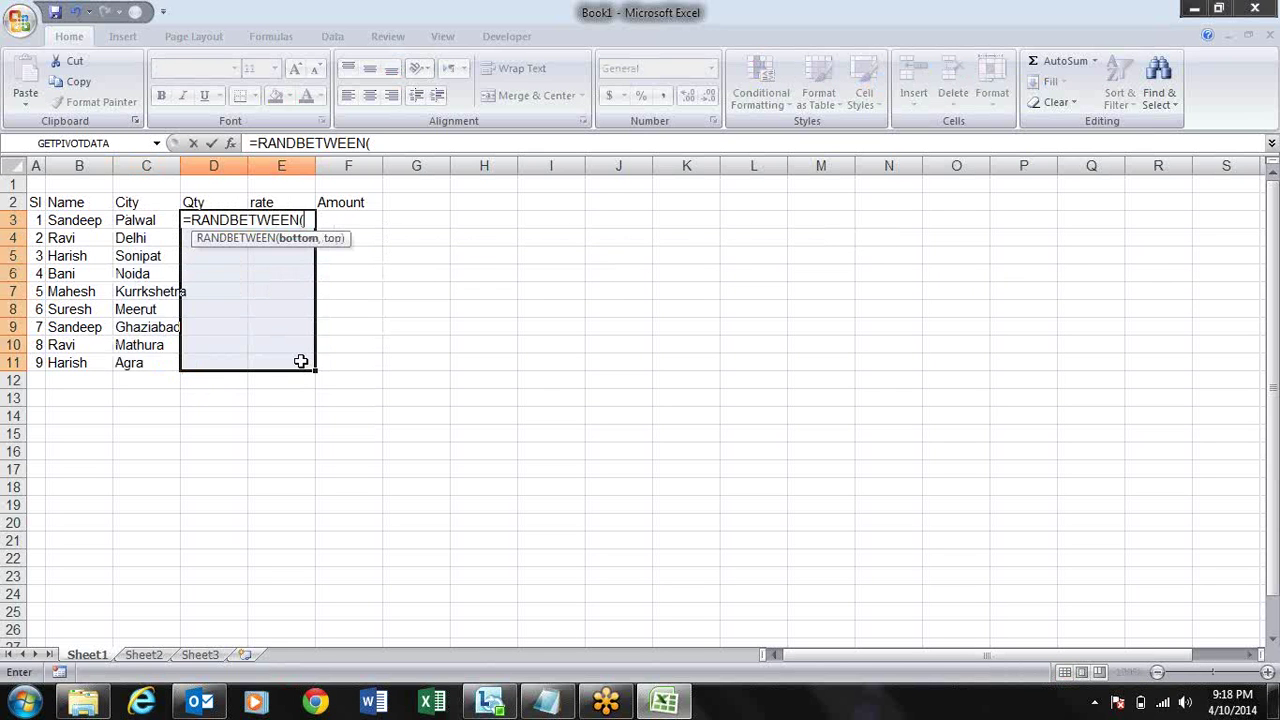
pyautogui.write('10,90')
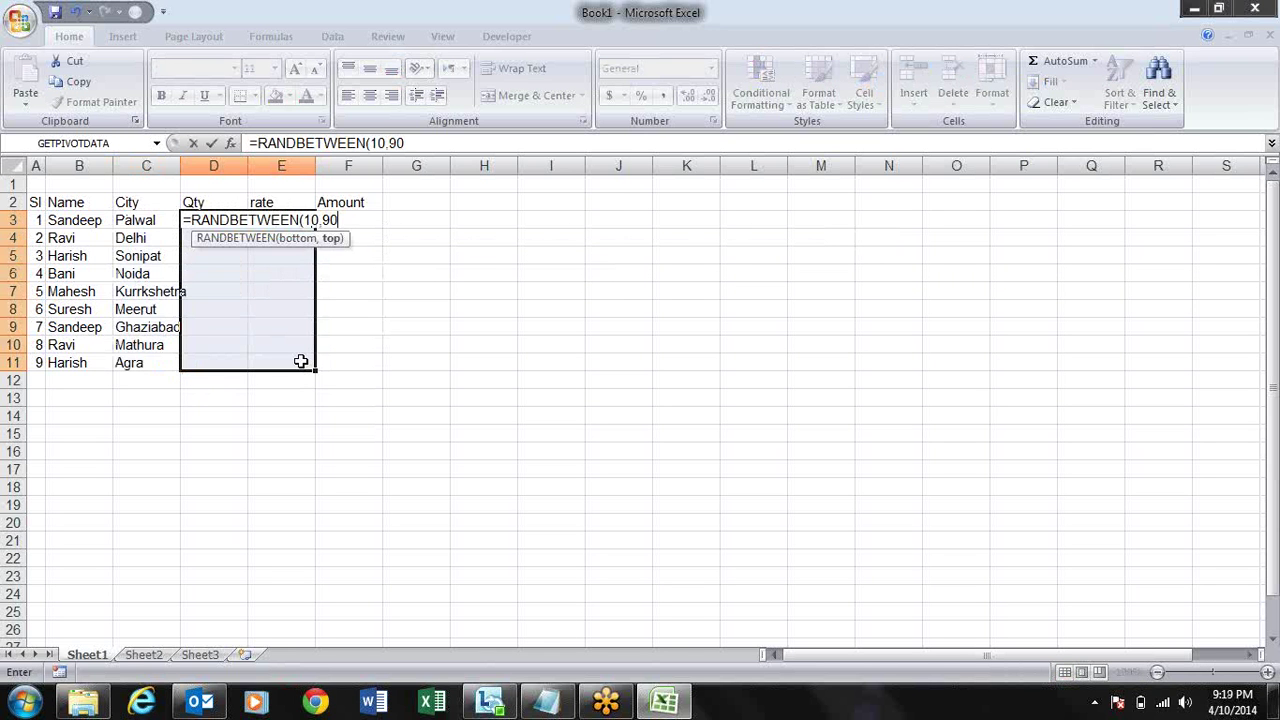
pyautogui.write(')')
pyautogui.hotkey('ctrl', 'Return')
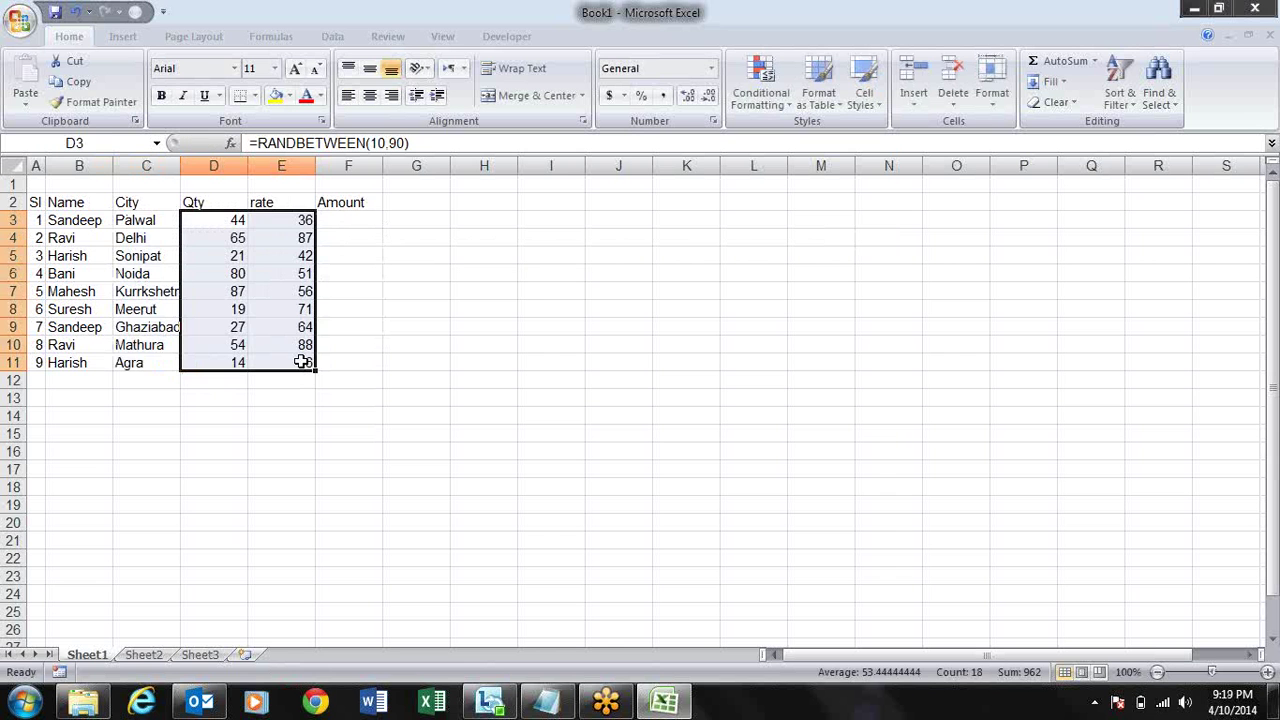
pyautogui.hotkey('ctrl', 'c')
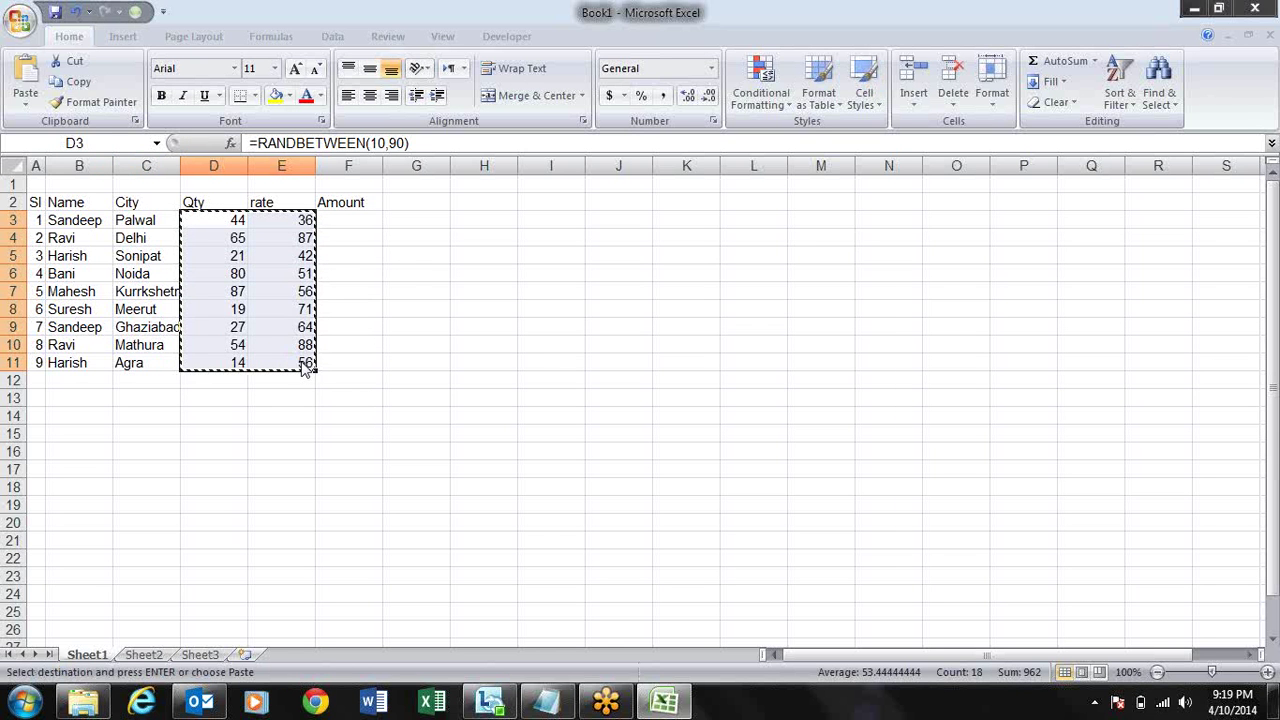
pyautogui.hotkey('alt', 'e')
pyautogui.press('s')
pyautogui.press('v')
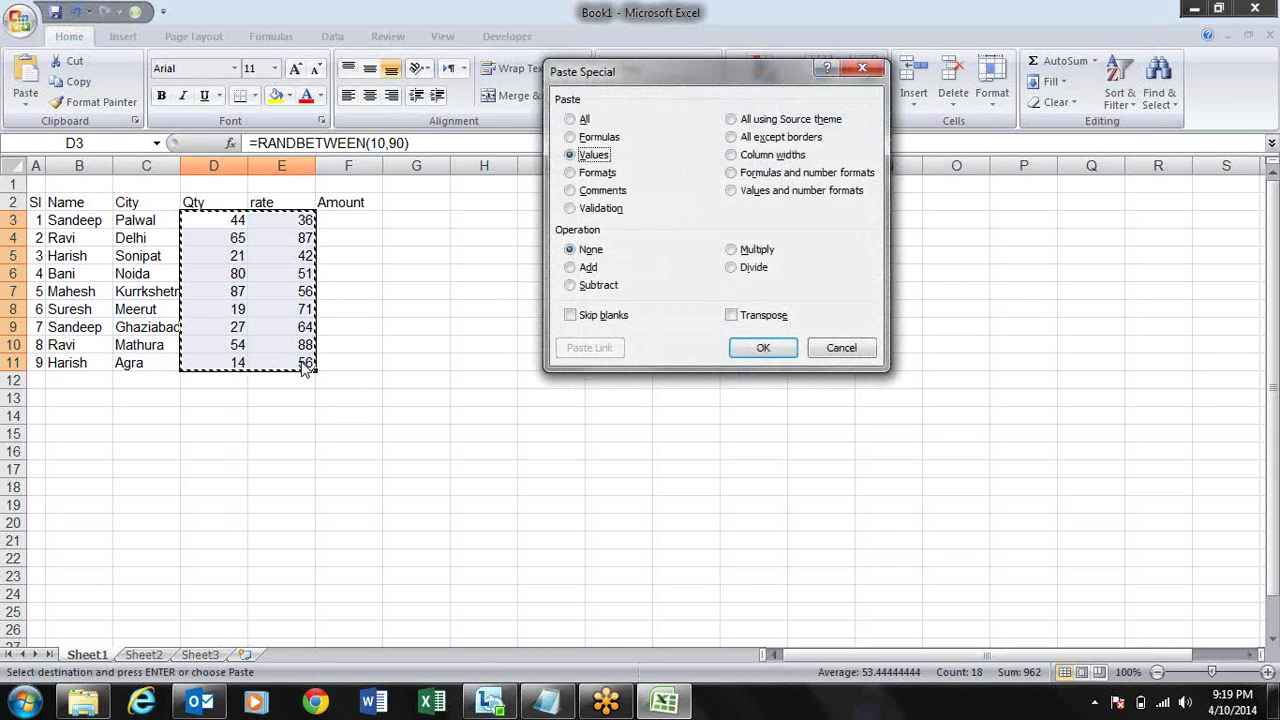
pyautogui.press('Return')
pyautogui.press('Escape')
# - Enter the Amount formula =D3*E3 in F3 and fill it down to row 11
pyautogui.press('Right')
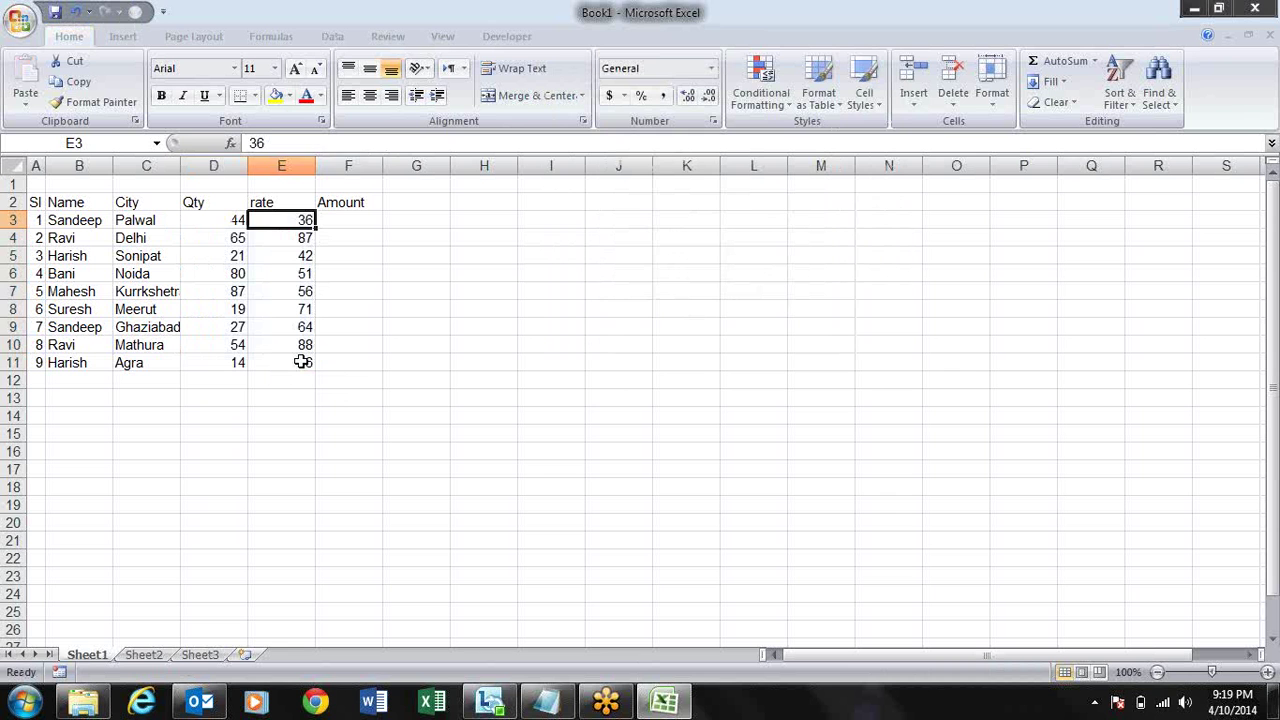
pyautogui.press('Right')
pyautogui.write('[=')
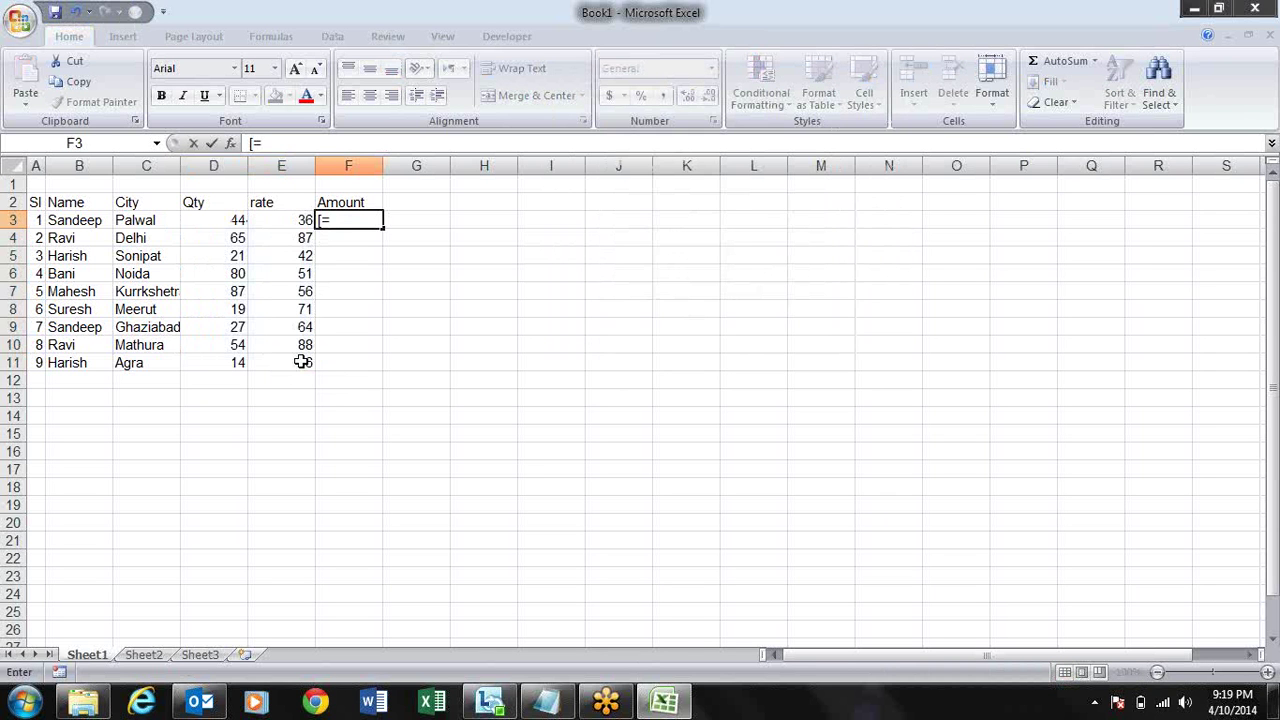
pyautogui.write('=')
pyautogui.press('Left')
pyautogui.press('Left')
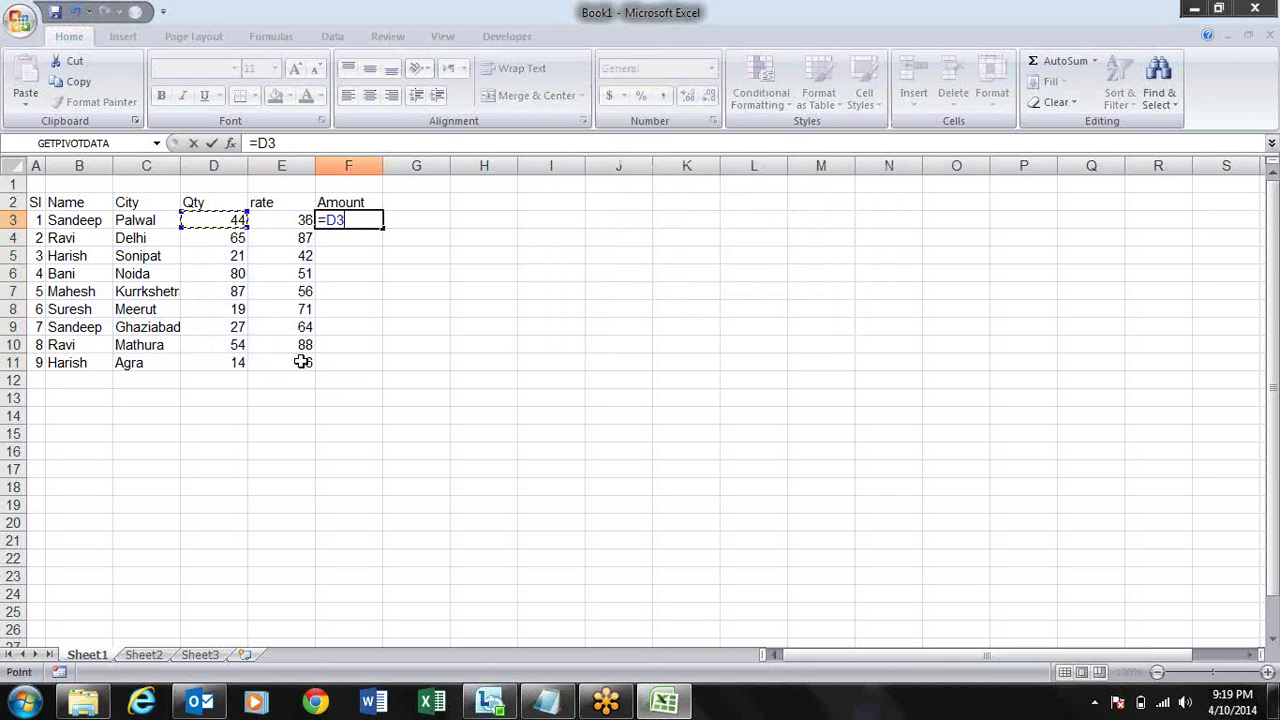
pyautogui.write('&')
pyautogui.press('Left')
pyautogui.press('Return')
pyautogui.press('Up')
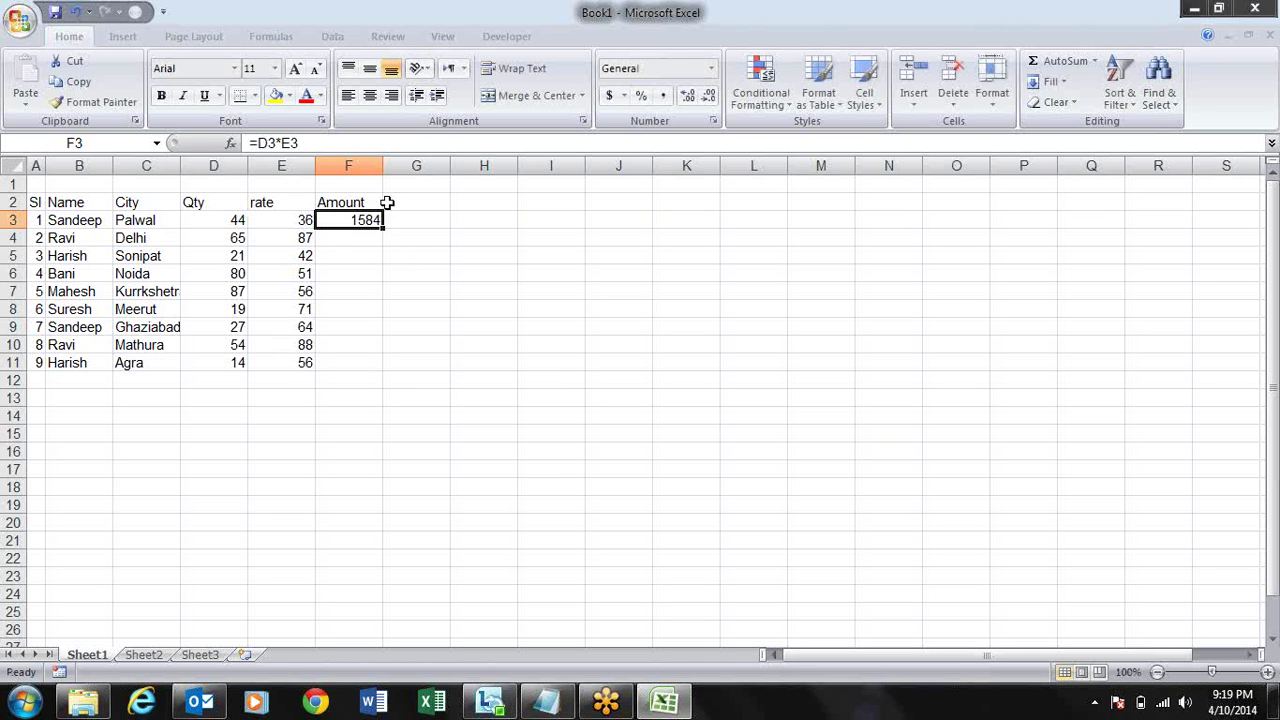
pyautogui.doubleClick(386, 231)
# - Apply All Borders to the table A2:F11
pyautogui.press('Up')
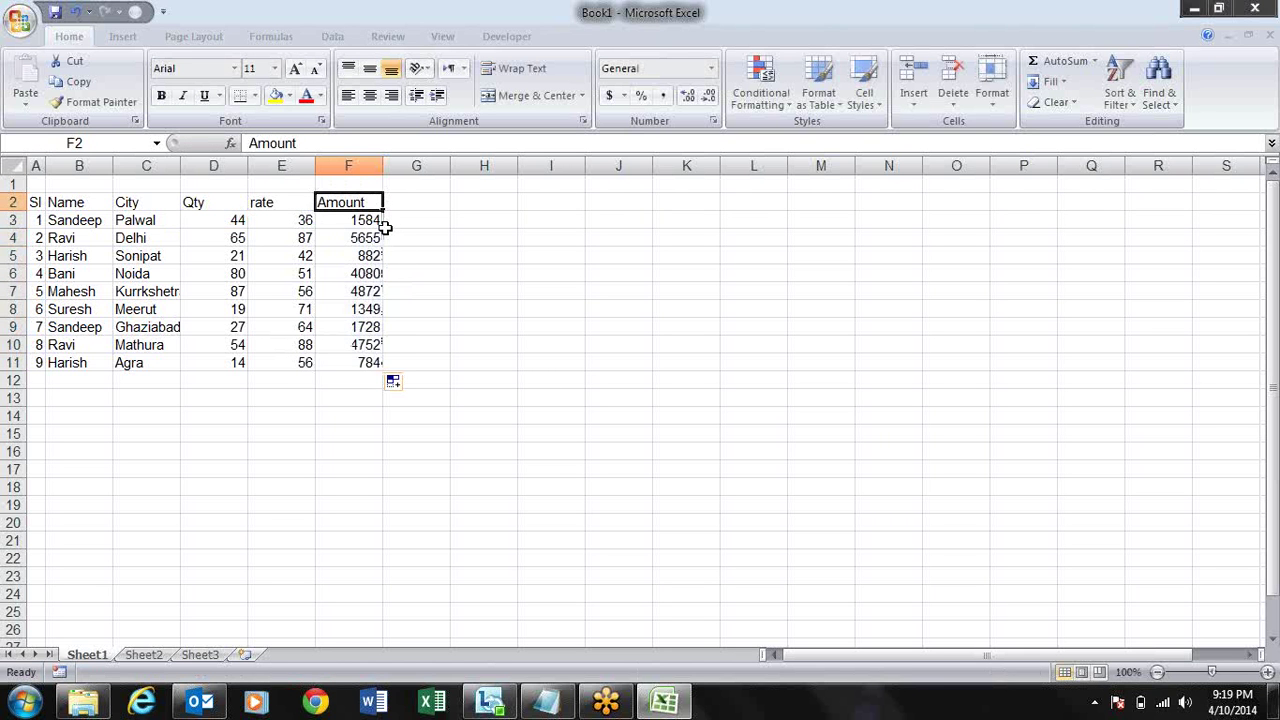
pyautogui.hotkey('ctrl', 'shift', 'Left')
pyautogui.hotkey('ctrl', 'shift', 'Down')
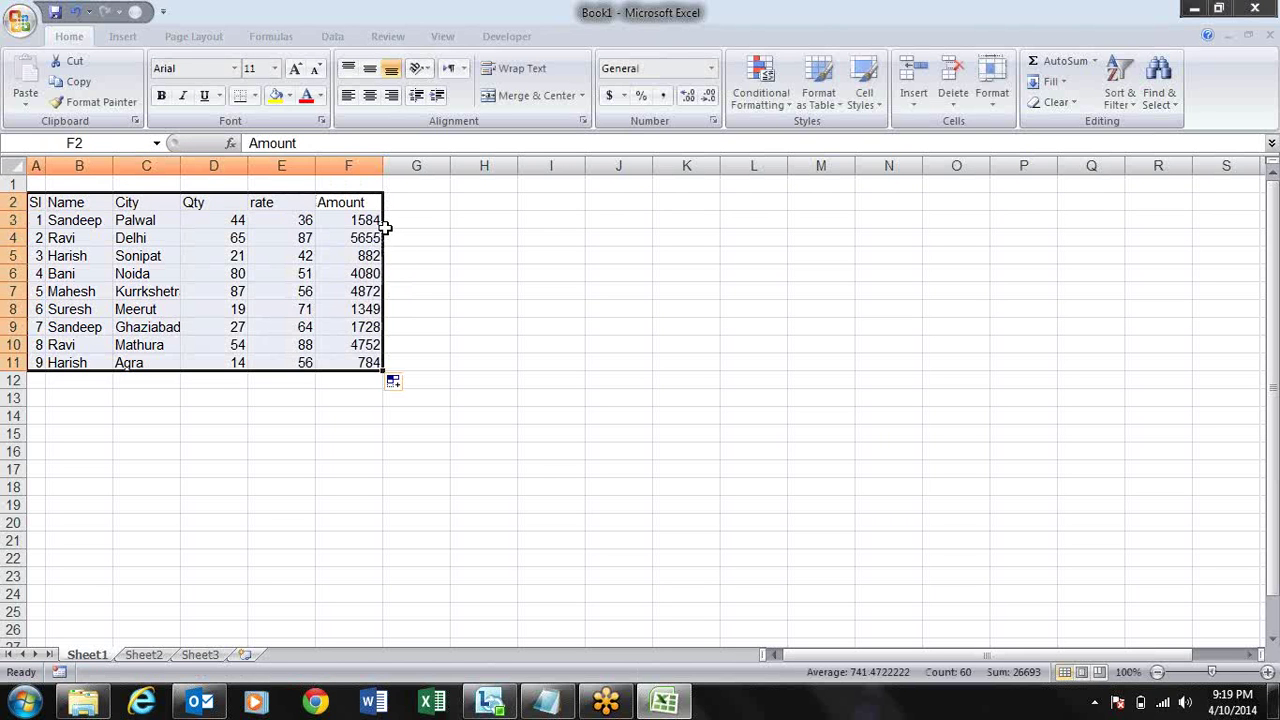
pyautogui.hotkey('alt', 'h')
pyautogui.press('h')
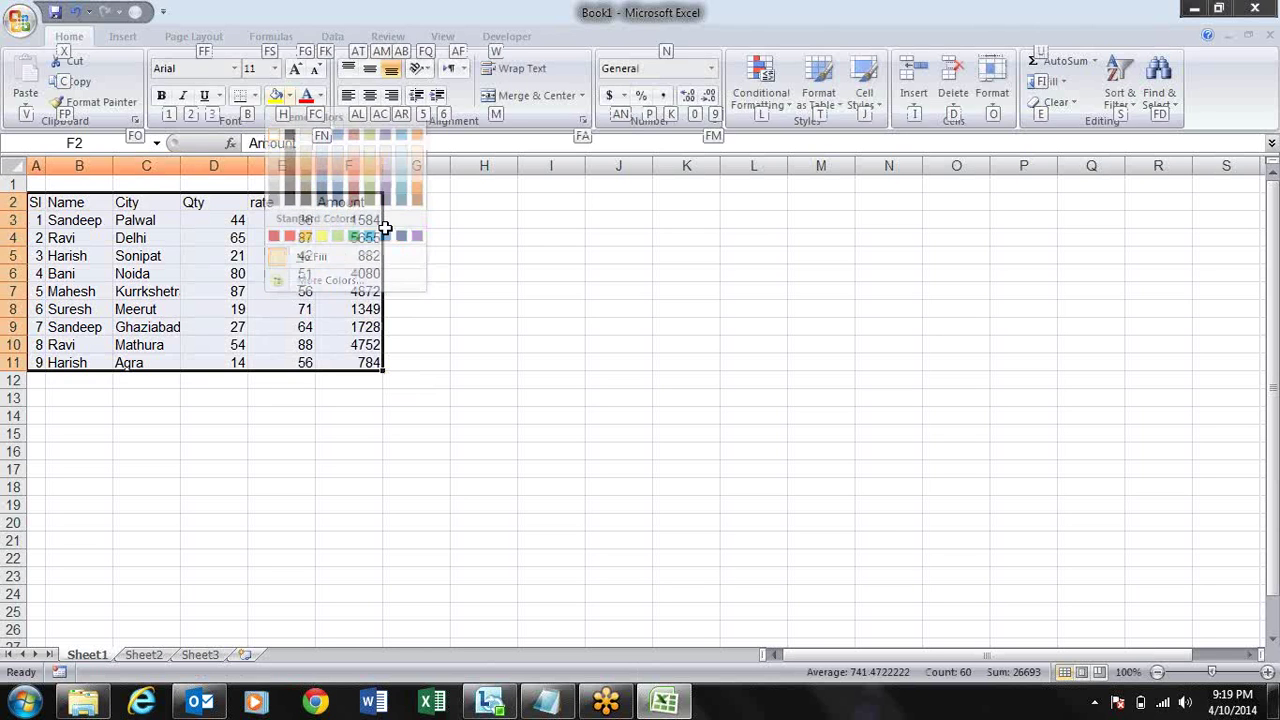
pyautogui.press('Escape')
pyautogui.hotkey('alt', 'h')
pyautogui.press('b')
pyautogui.press('a')
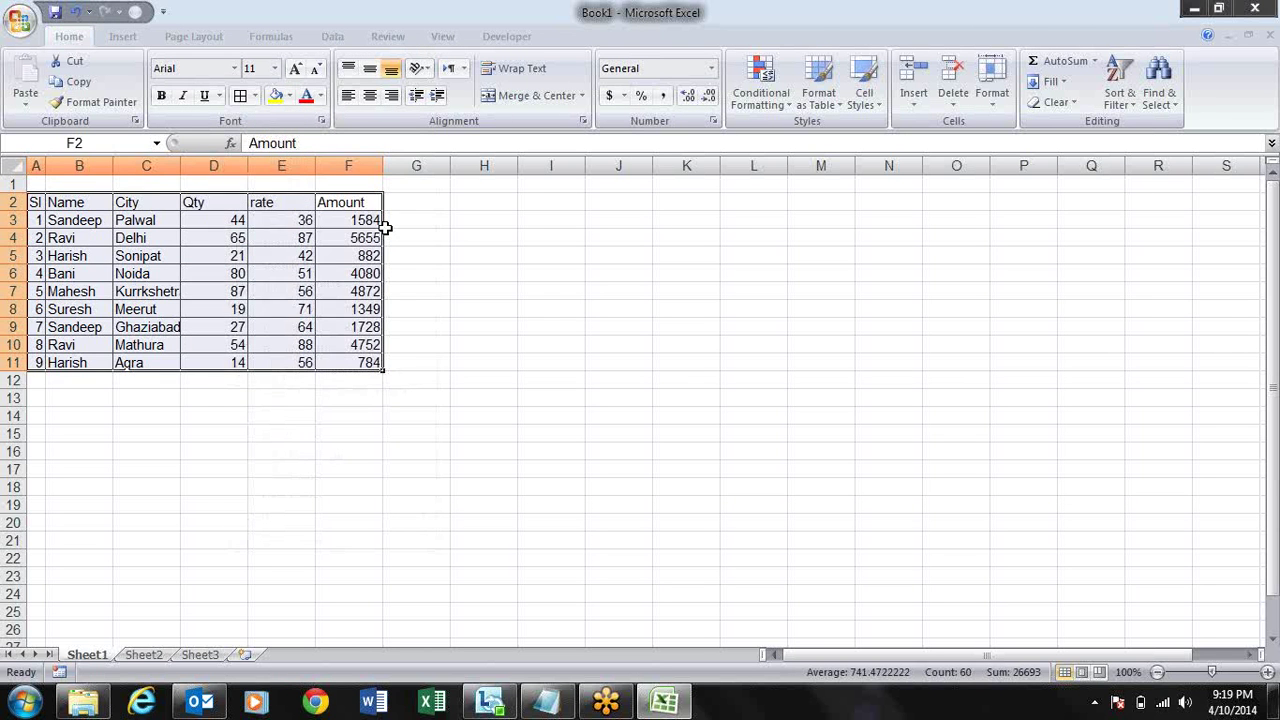
pyautogui.press('Right')
pyautogui.press('Left')
# - Make the header row bold with yellow fill and shade A3:F11 light blue
pyautogui.hotkey('shift', 'Home')
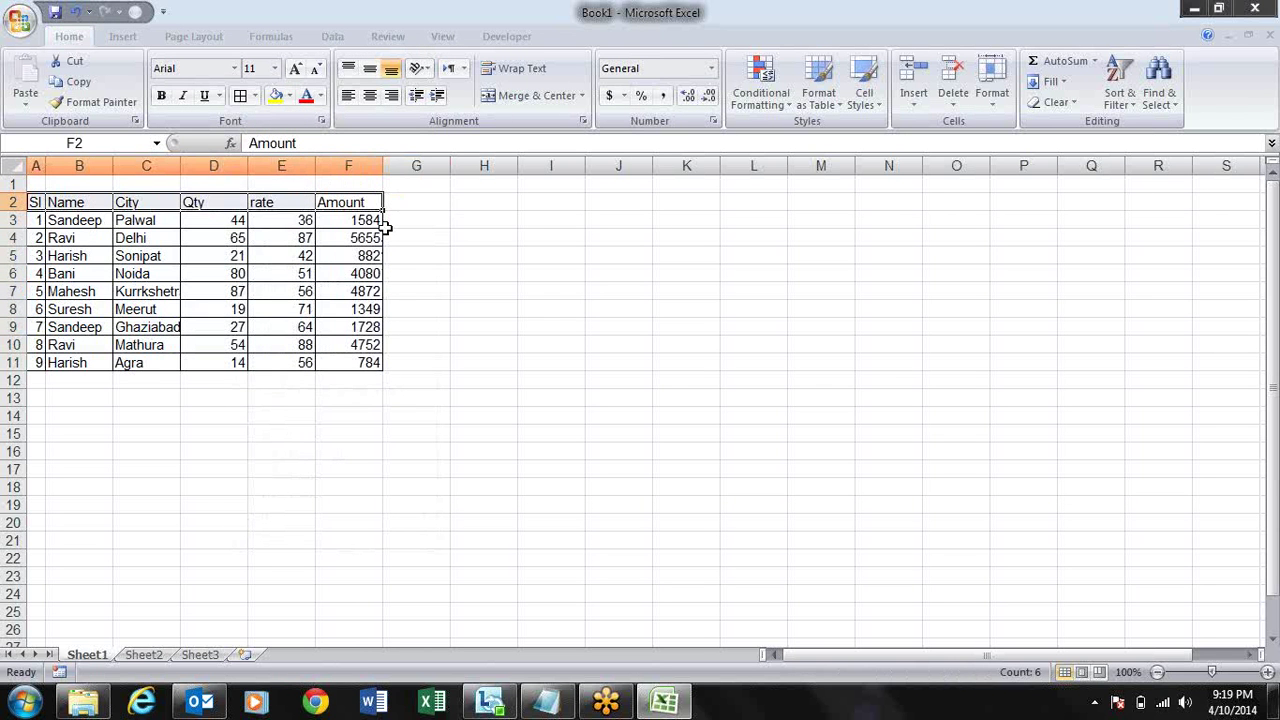
pyautogui.hotkey('ctrl', 'b')
pyautogui.click(278, 96)
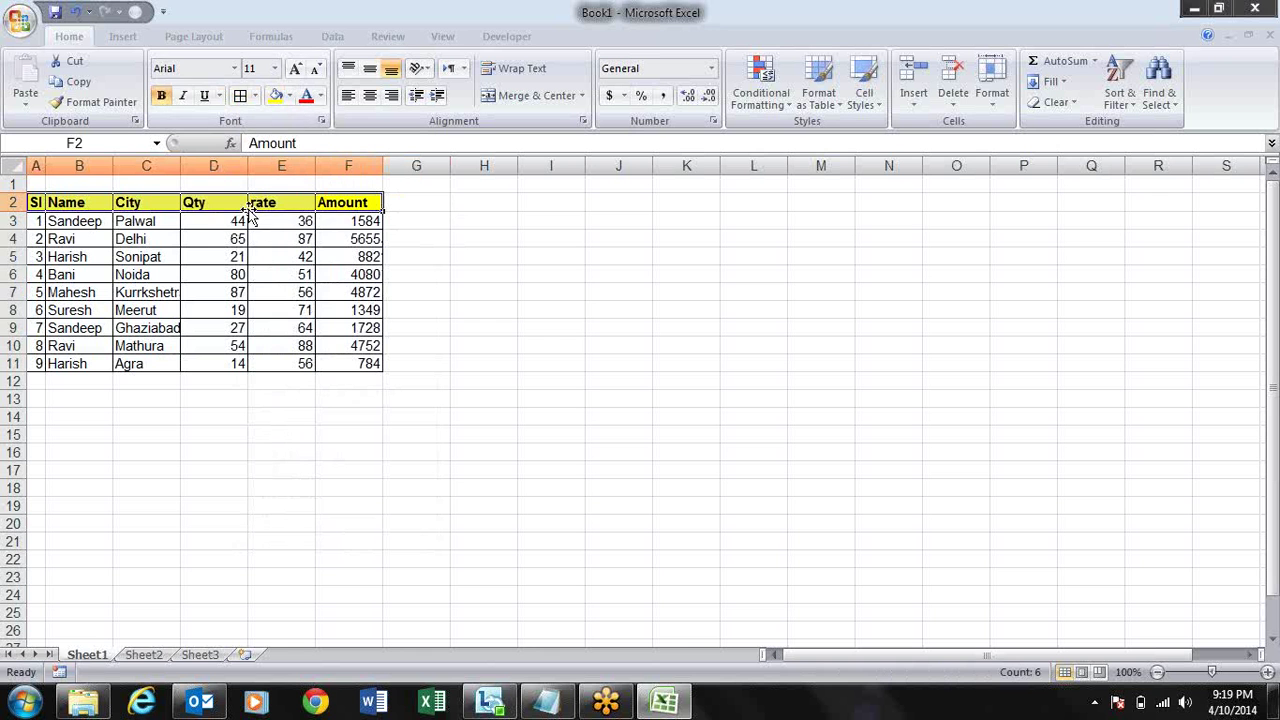
pyautogui.click(41, 221)
pyautogui.hotkey('ctrl', 'shift', 'Right')
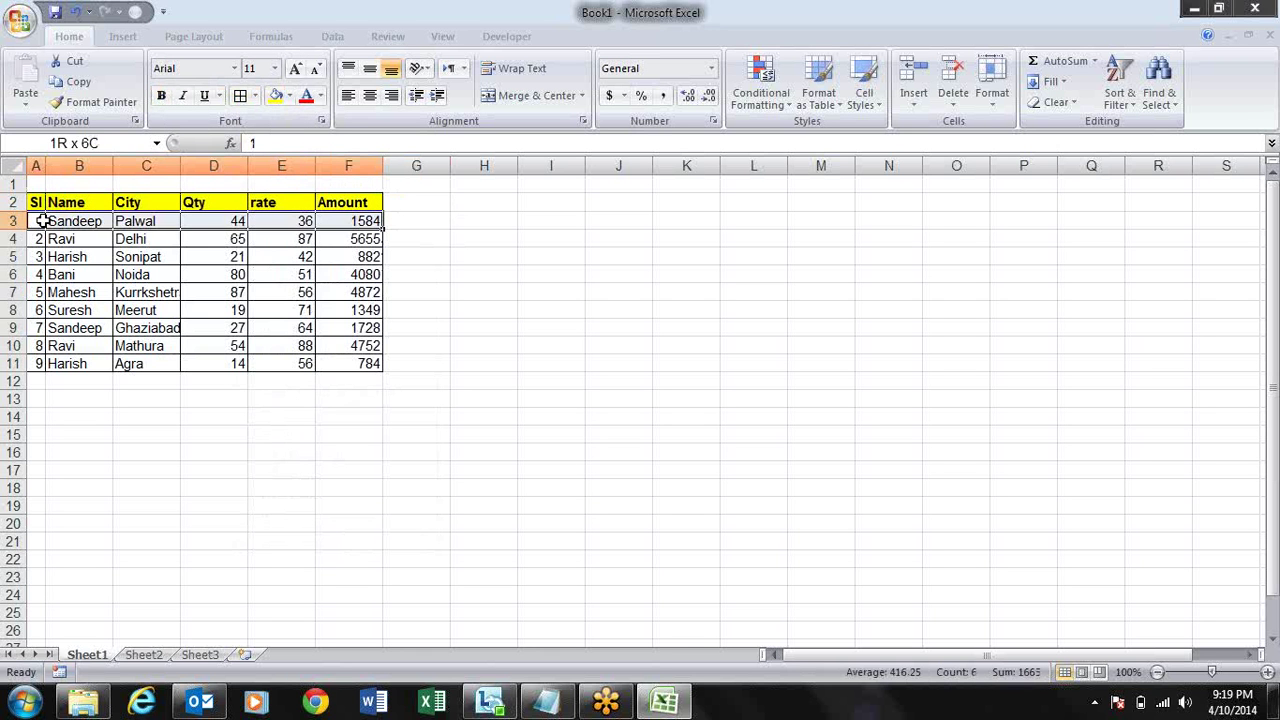
pyautogui.hotkey('ctrl', 'shift', 'Down')
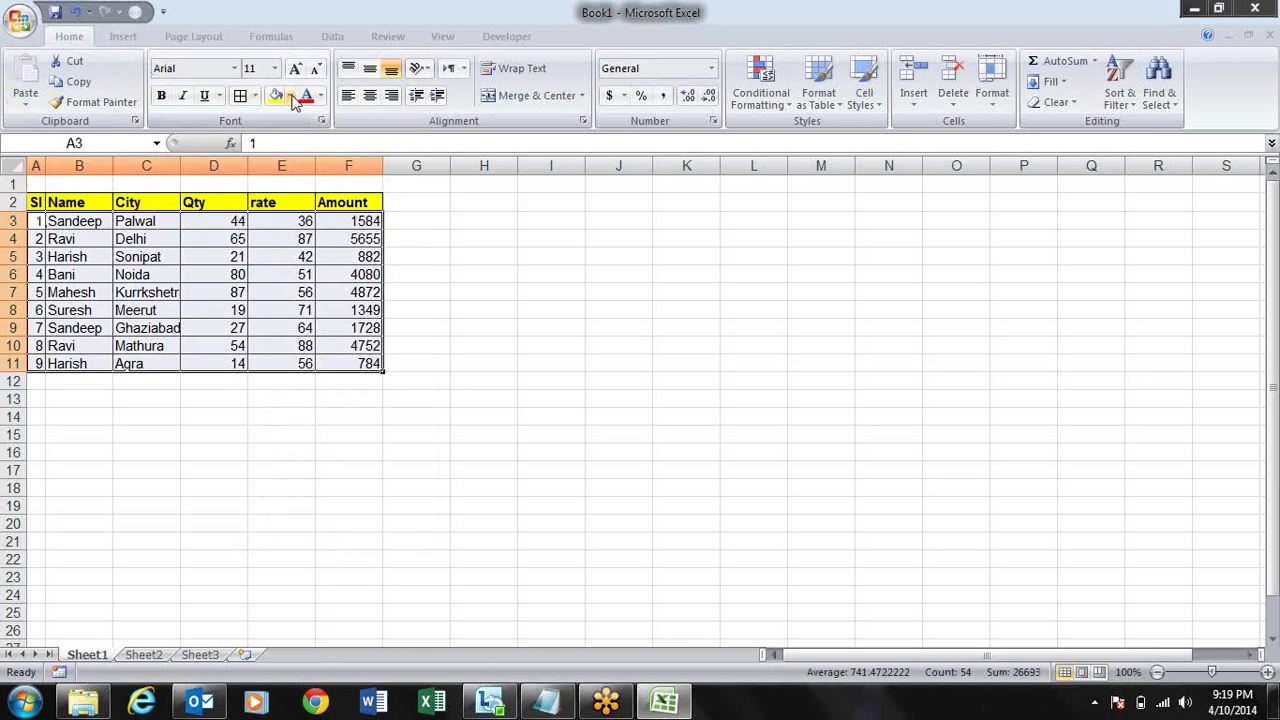
pyautogui.click(289, 96)
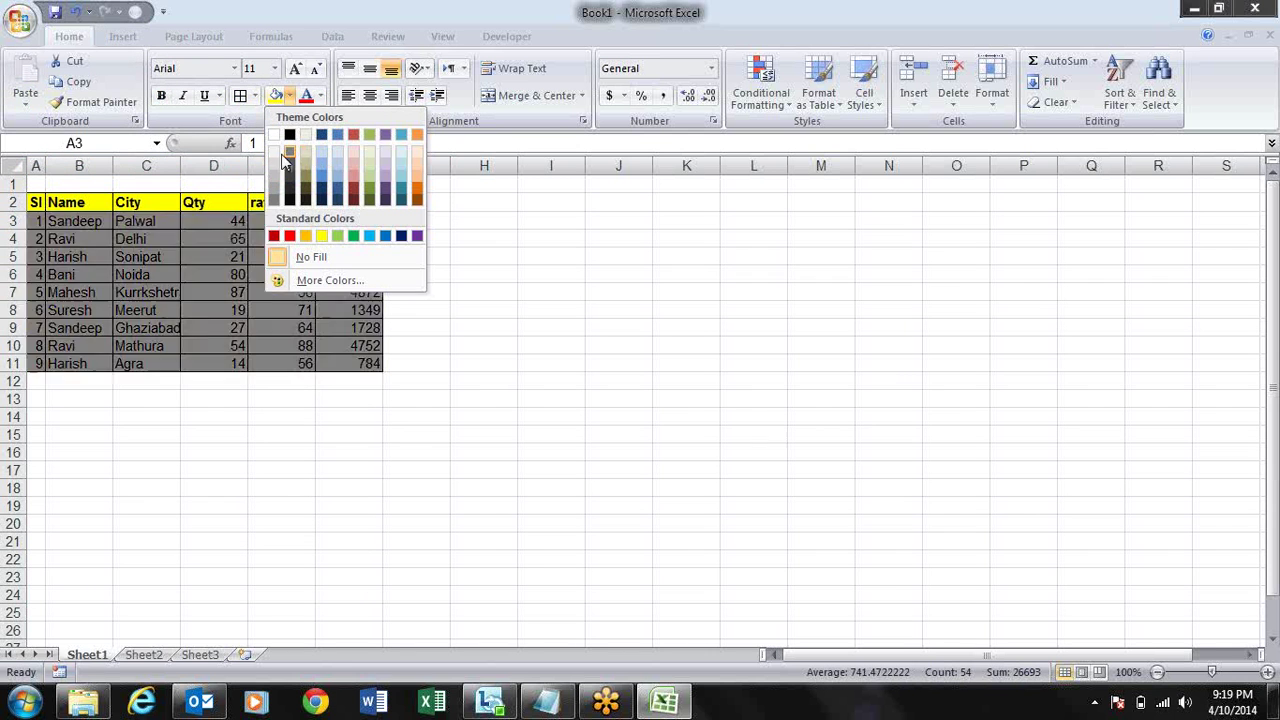
pyautogui.click(340, 163)
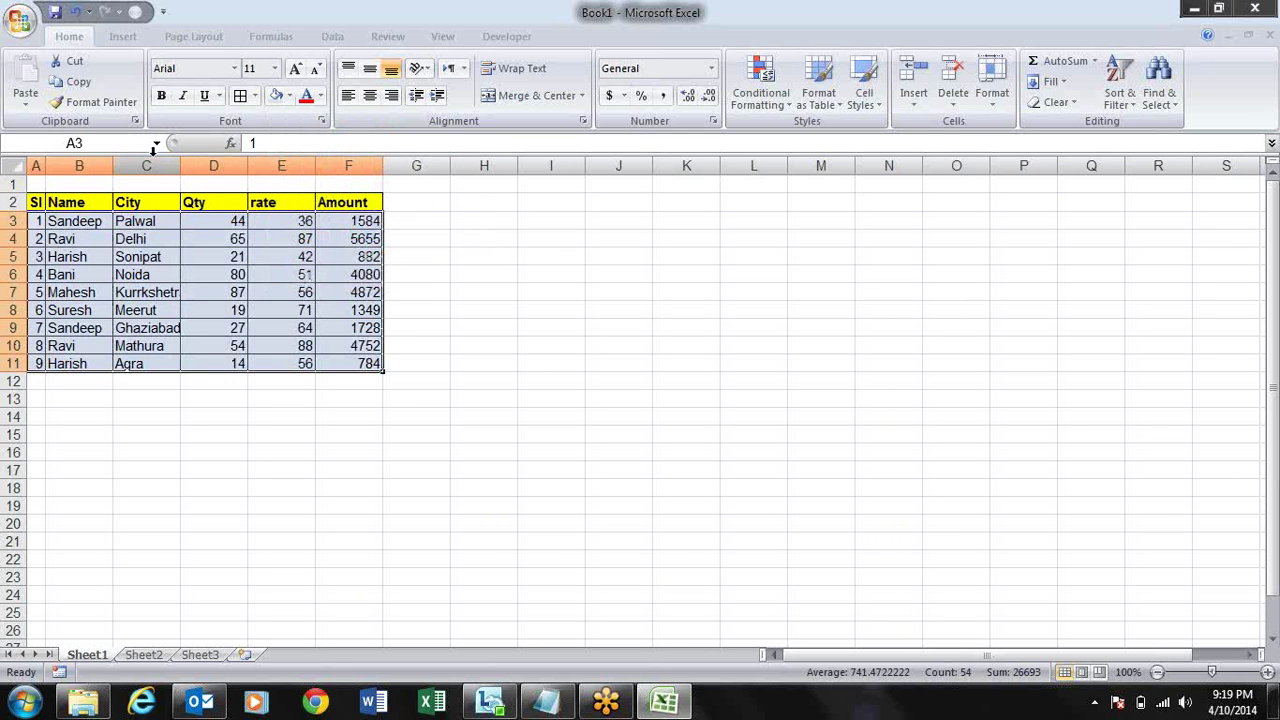
# - Rename the A2 heading to 'Date' and autofit column A
pyautogui.click(232, 157)
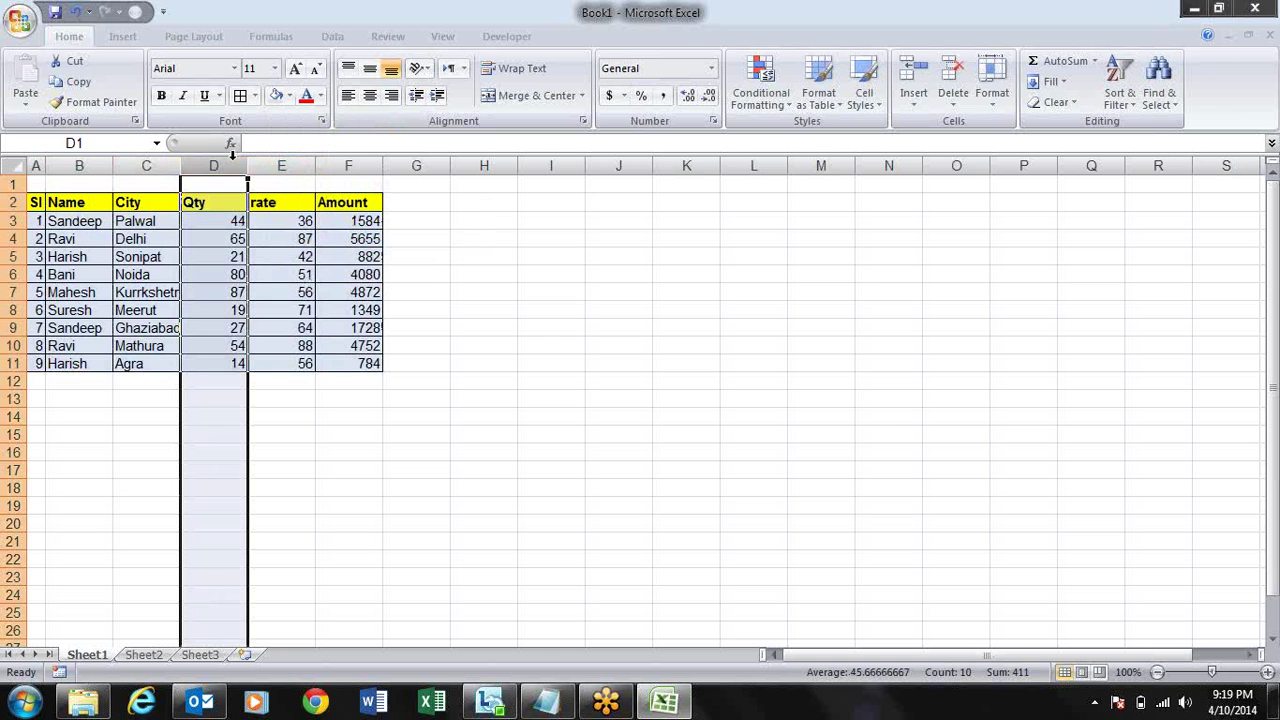
pyautogui.click(32, 200)
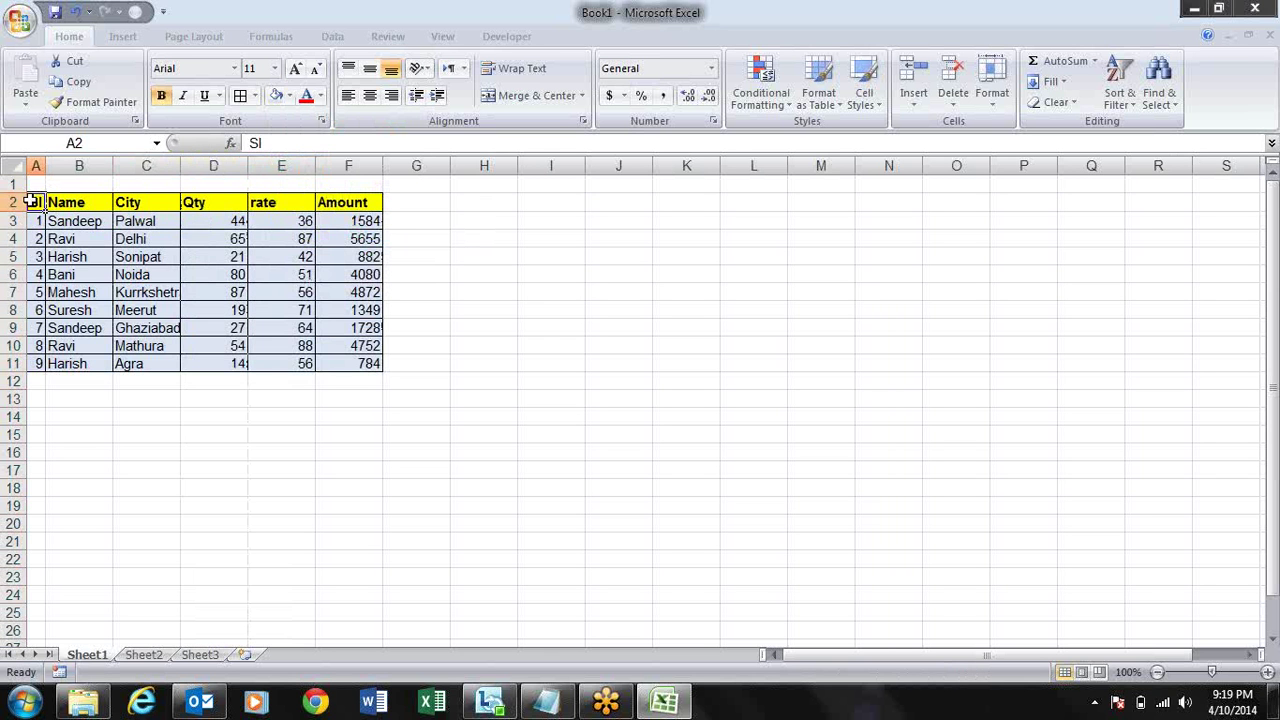
pyautogui.write('Date')
pyautogui.press('Return')
pyautogui.press('Return')
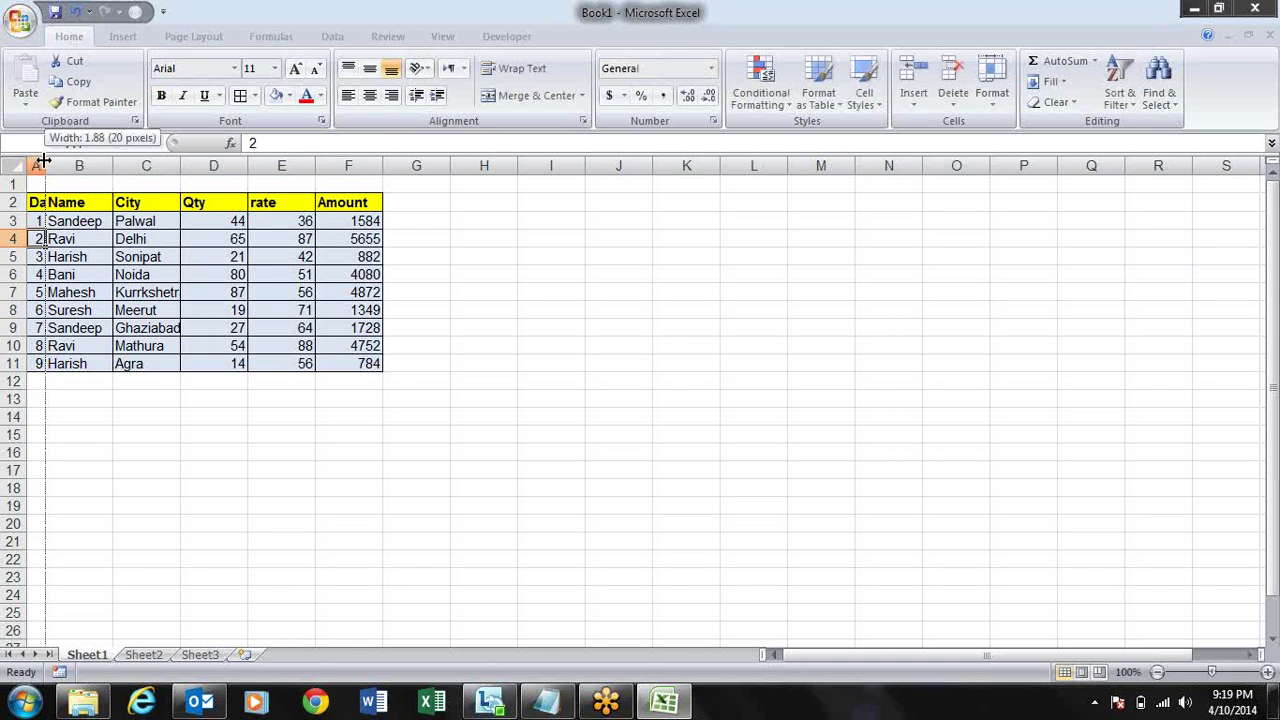
pyautogui.doubleClick(46, 162)
pyautogui.click(55, 220)
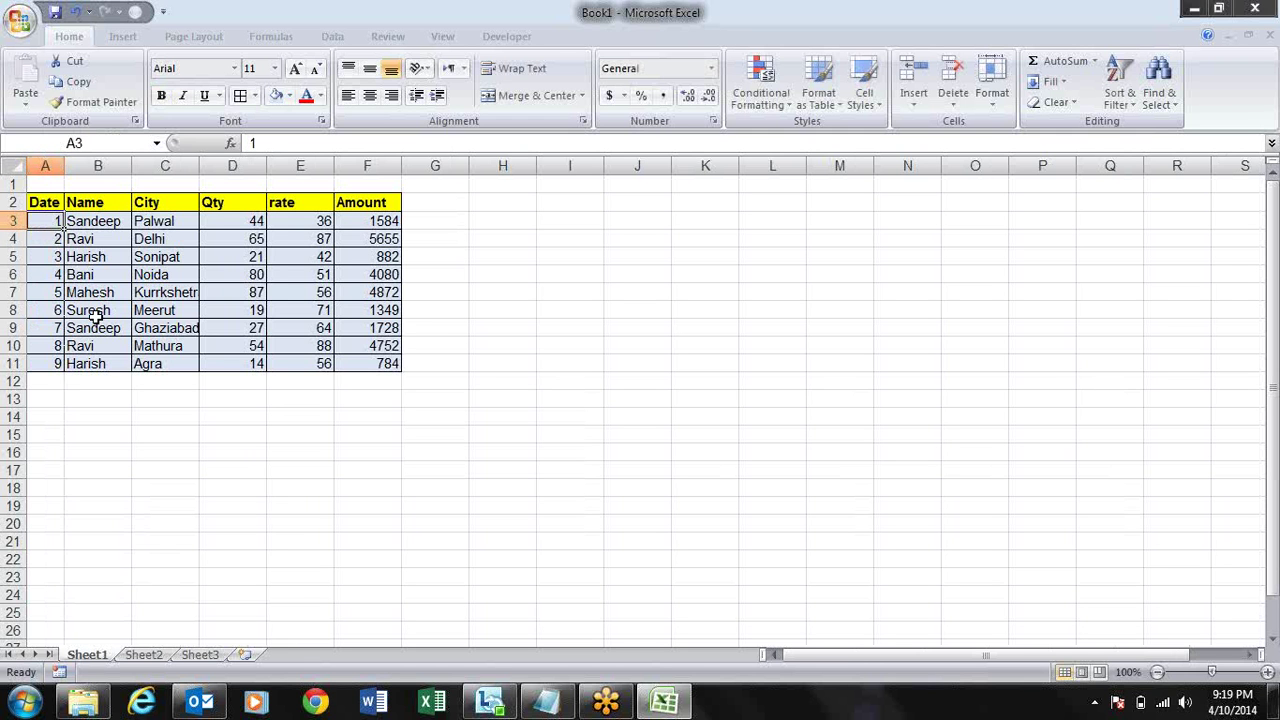
# - Fill A3:A11 with dates from 1-Jan-14 in 10-day steps via =A3+10, then autofit columns A–F
pyautogui.write('1-jan-')
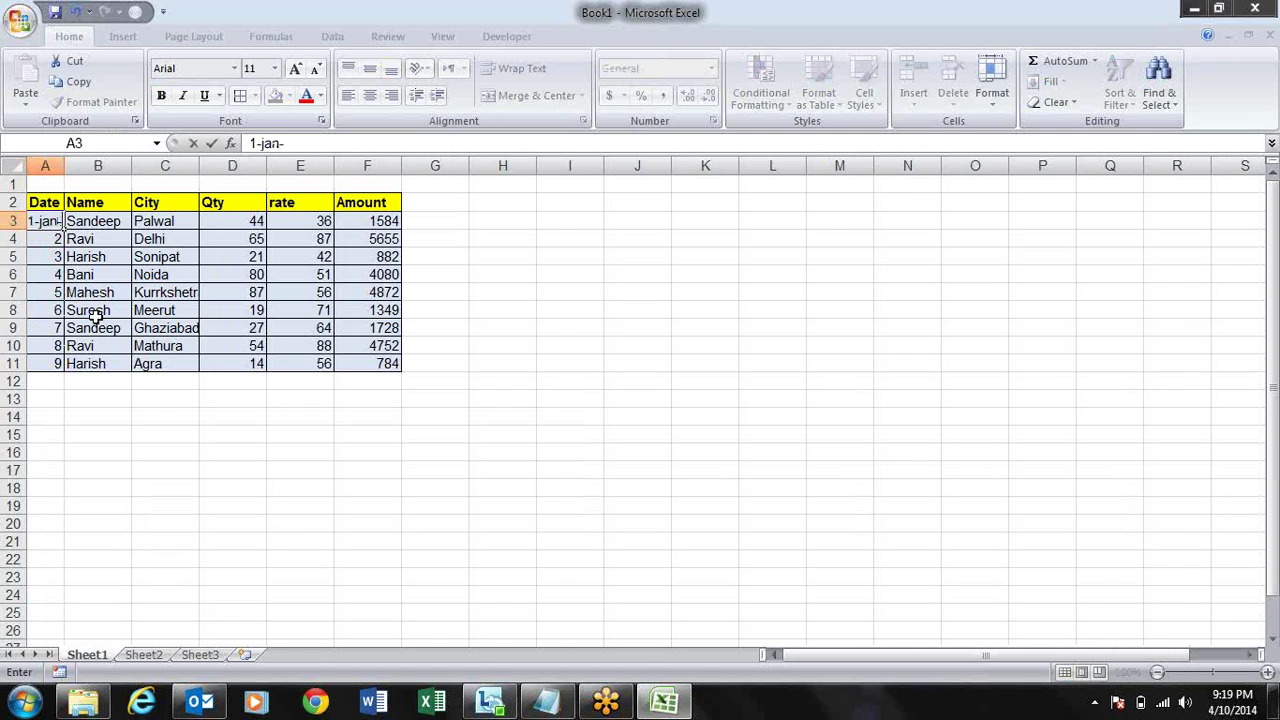
pyautogui.write('14')
pyautogui.press('Return')
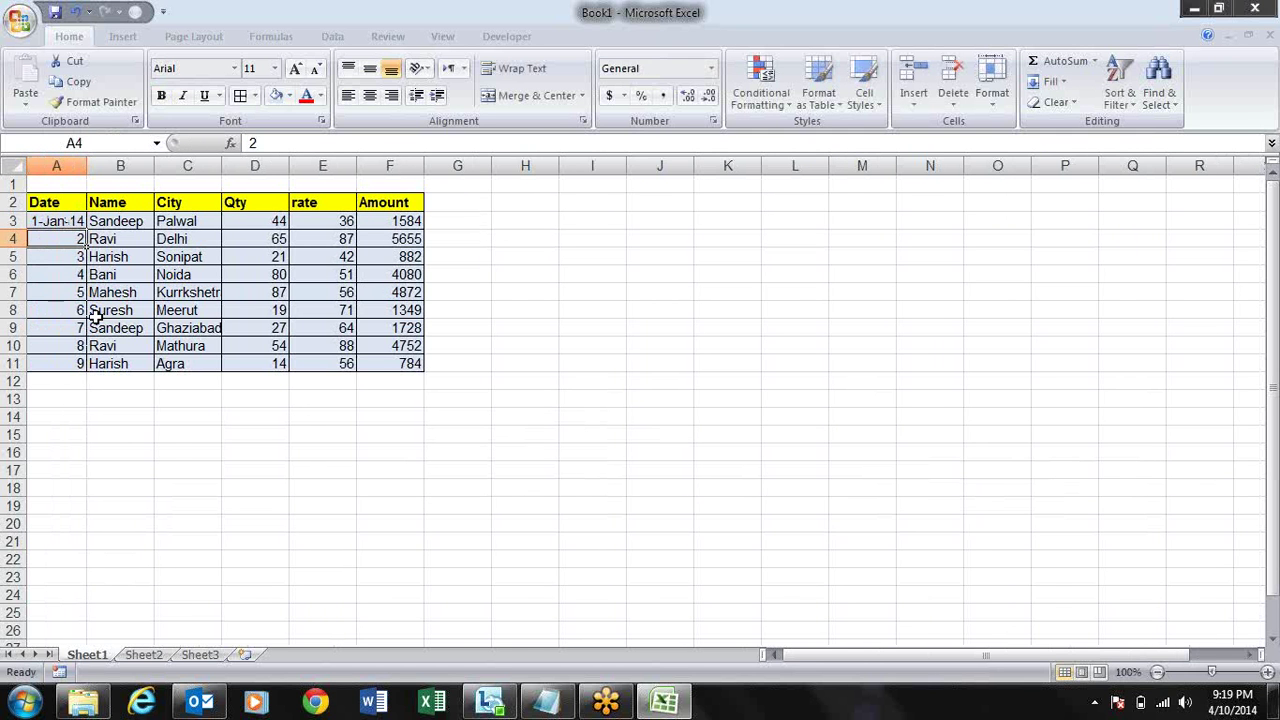
pyautogui.write('=')
pyautogui.press('Up')
pyautogui.write('+')
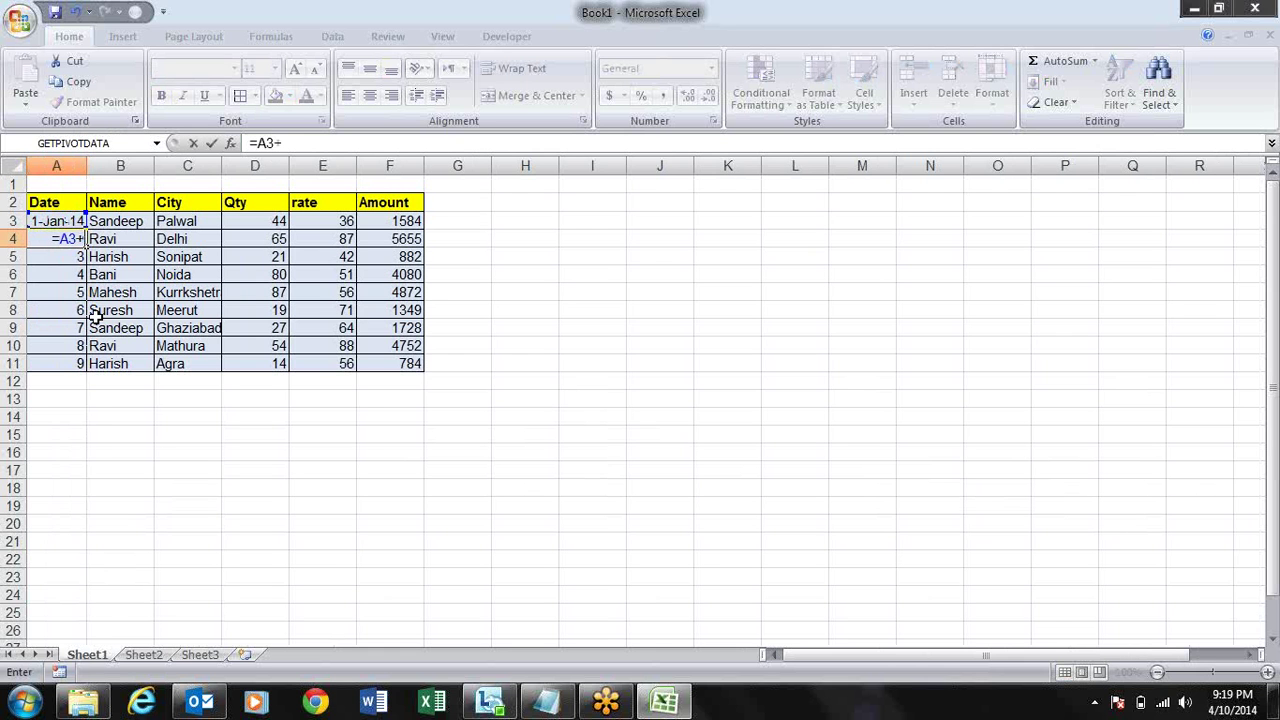
pyautogui.write('10')
pyautogui.press('Return')
pyautogui.press('Up')
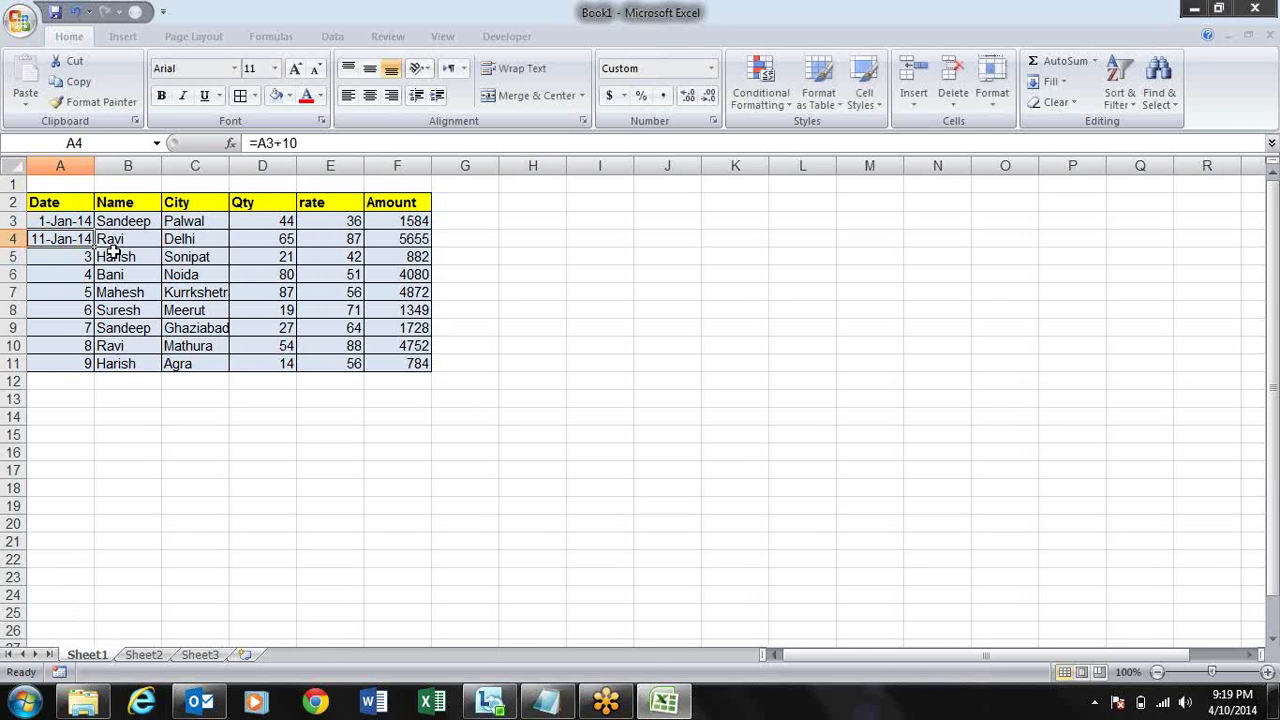
pyautogui.moveTo(94, 247); pyautogui.dragTo(94, 372)
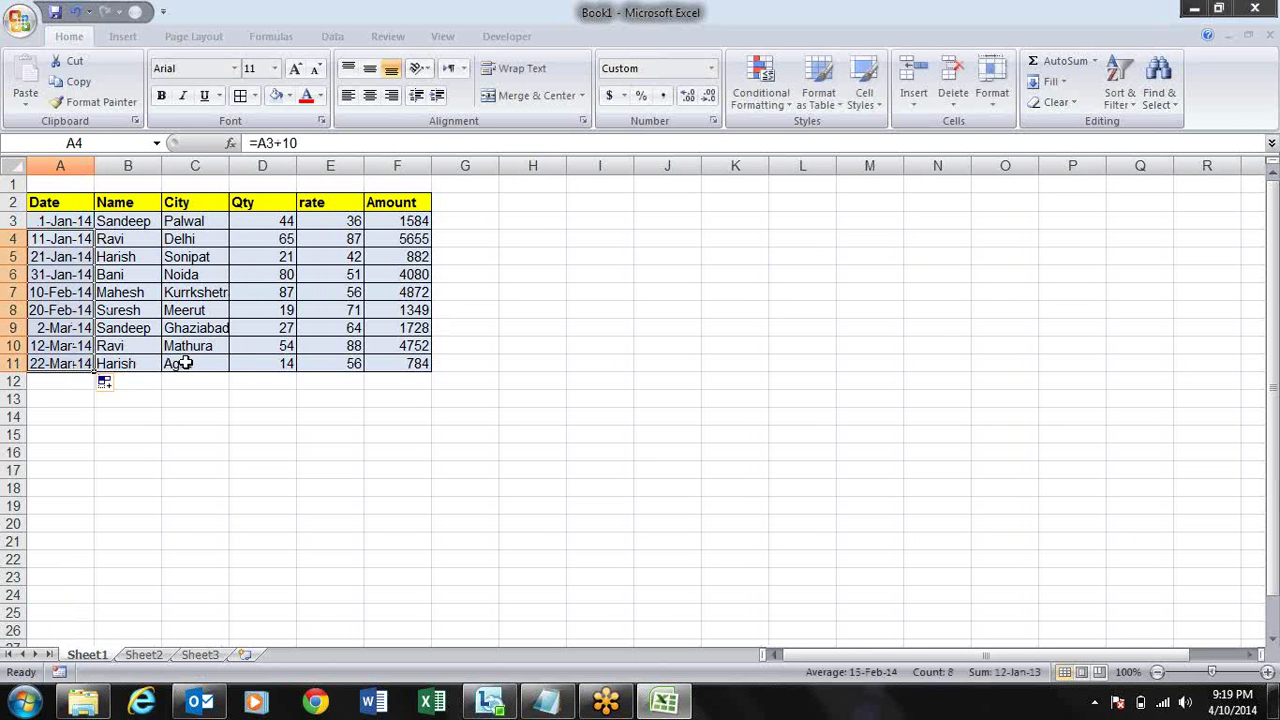
pyautogui.click(378, 420)
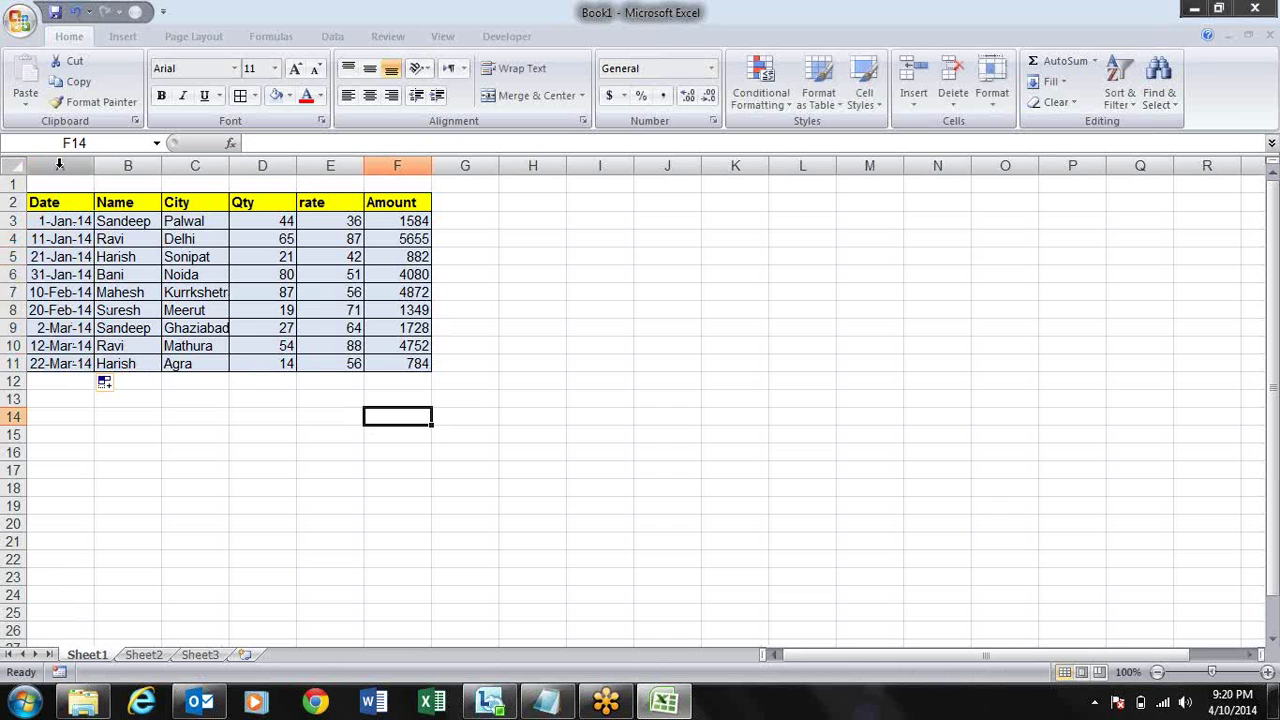
pyautogui.moveTo(59, 165); pyautogui.dragTo(387, 181)
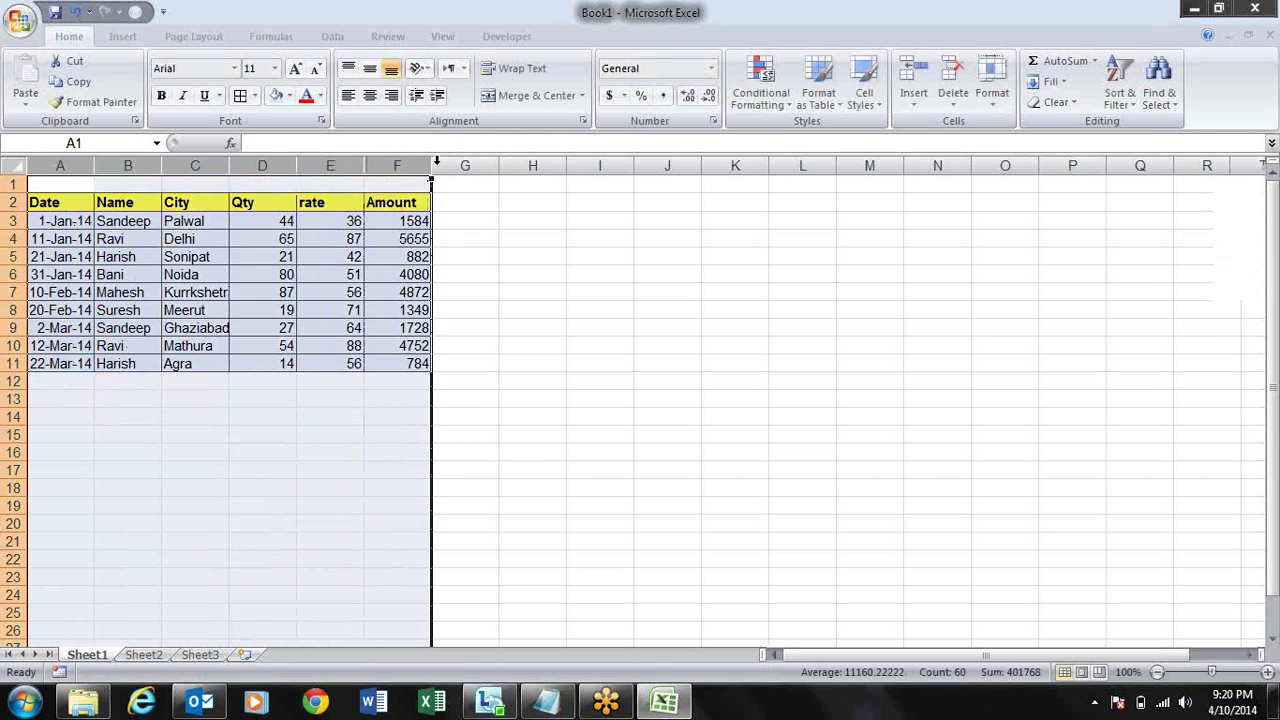
pyautogui.doubleClick(436, 162)
# - Copy the table A2:F11 and paste it as values only at H2 via Paste Special
pyautogui.click(180, 238)
pyautogui.press('Up')
pyautogui.press('Up')
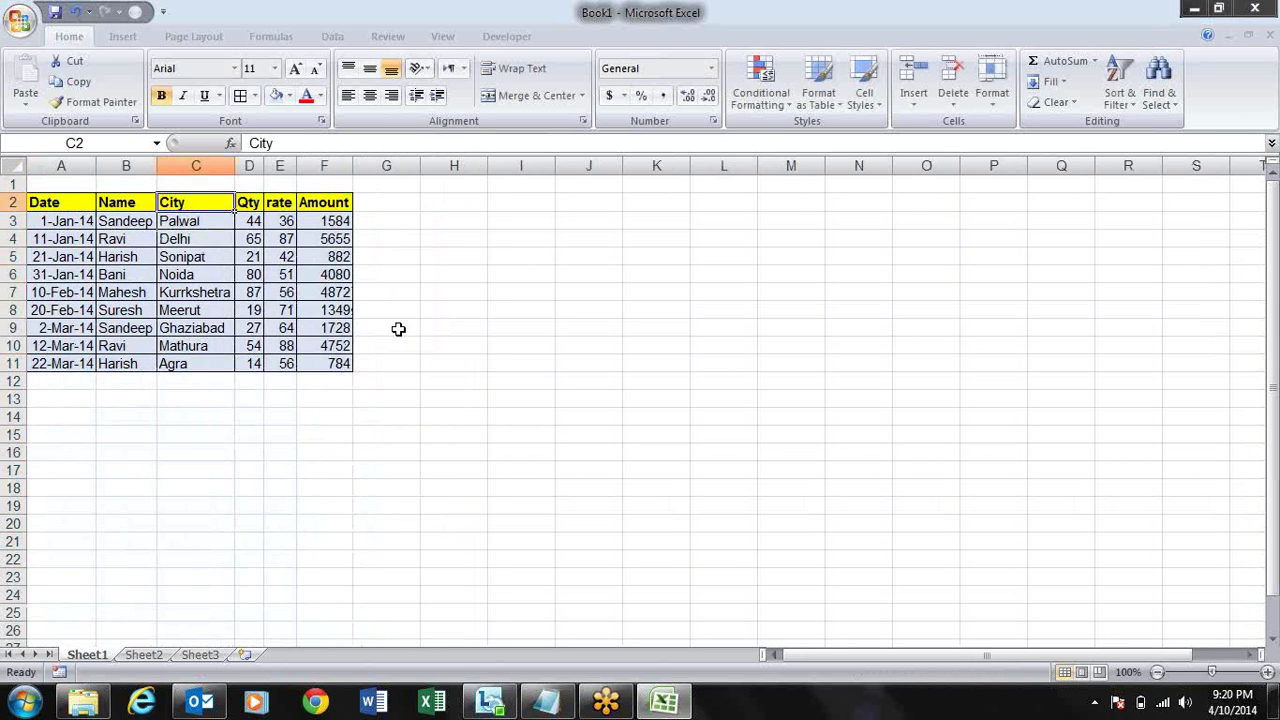
pyautogui.press('Left')
pyautogui.press('Left')
pyautogui.hotkey('ctrl', 'shift', 'End')
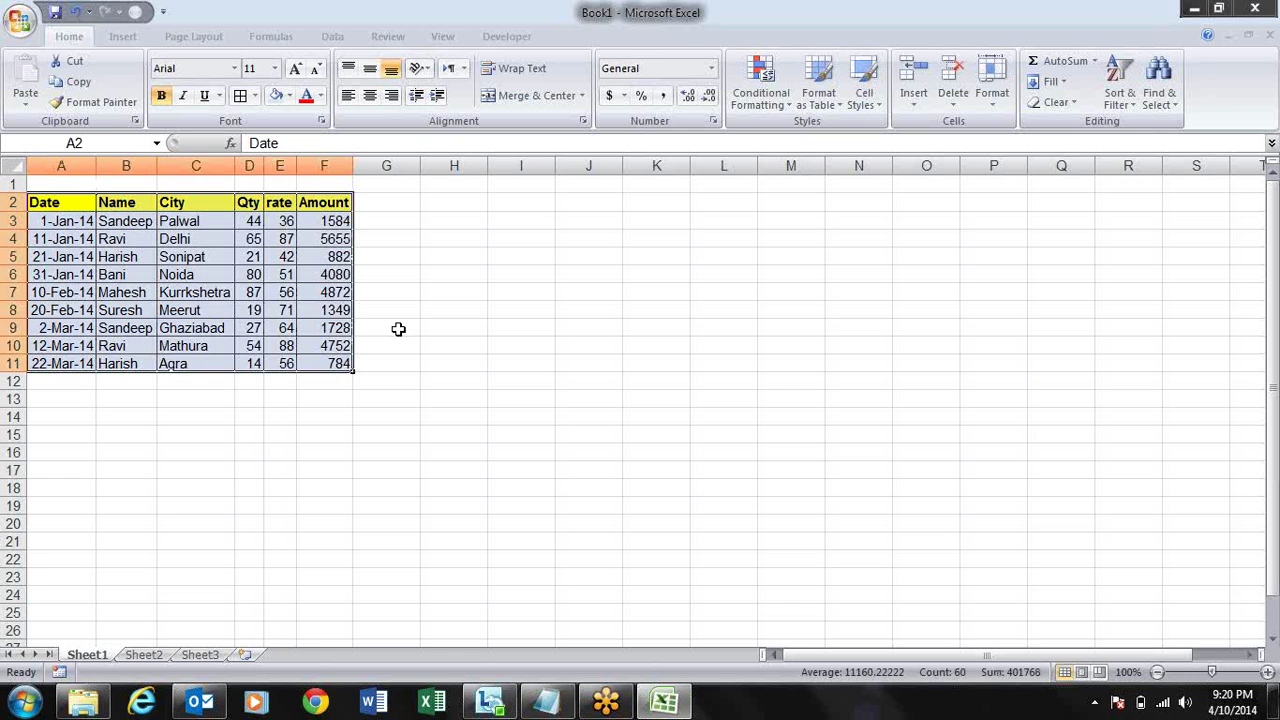
pyautogui.hotkey('ctrl', 'c')
pyautogui.press('Right')
pyautogui.press('Right')
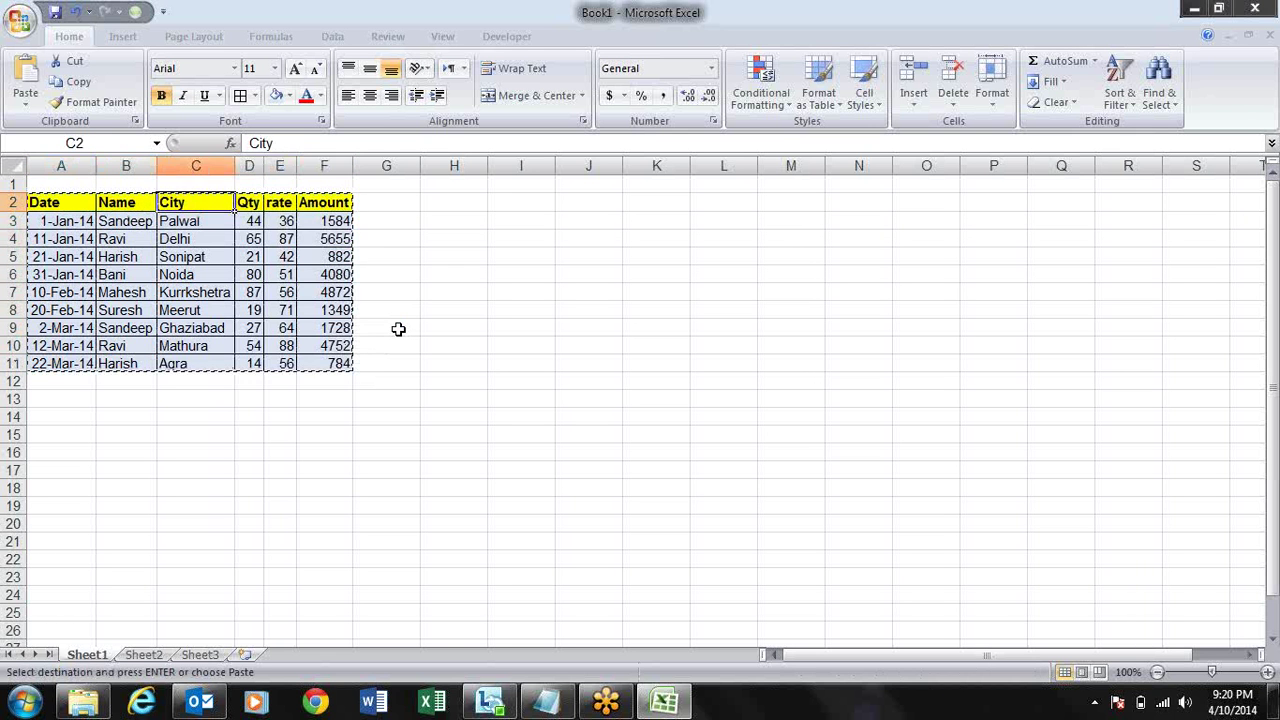
pyautogui.press('Right')
pyautogui.press('Right')
pyautogui.press('Right')
pyautogui.press('Right')
pyautogui.press('Right')
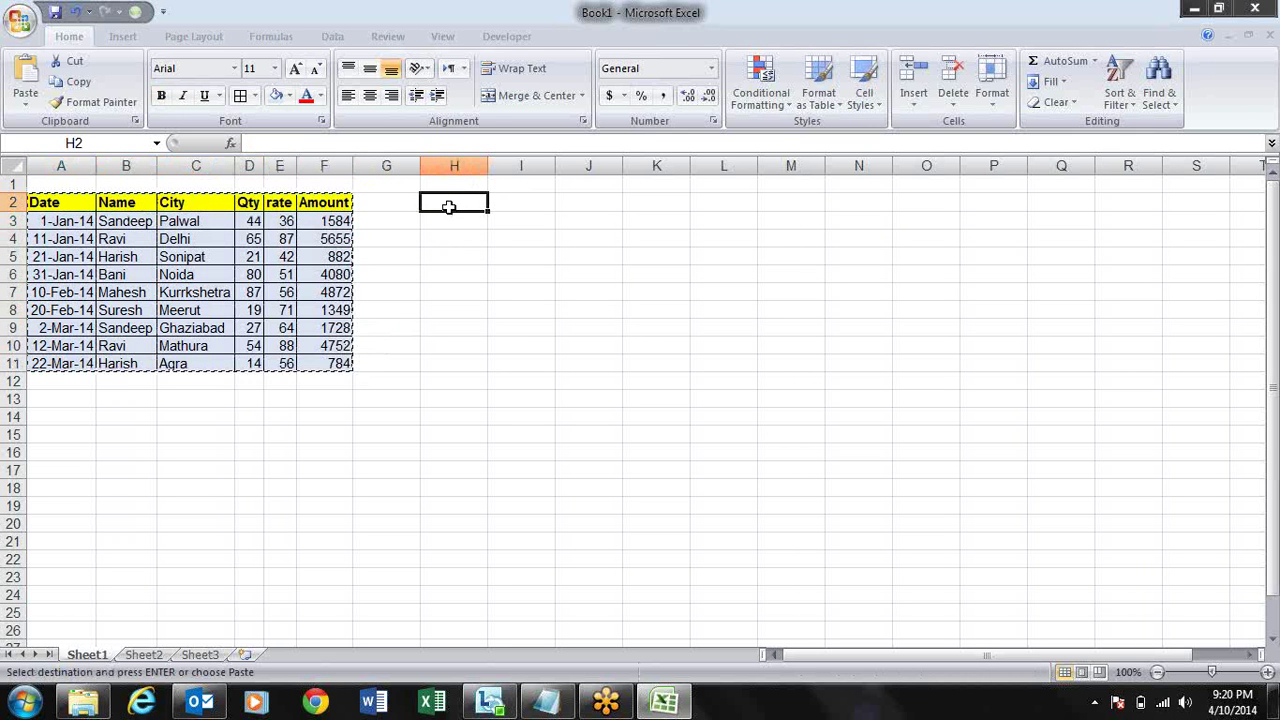
pyautogui.rightClick(449, 207)
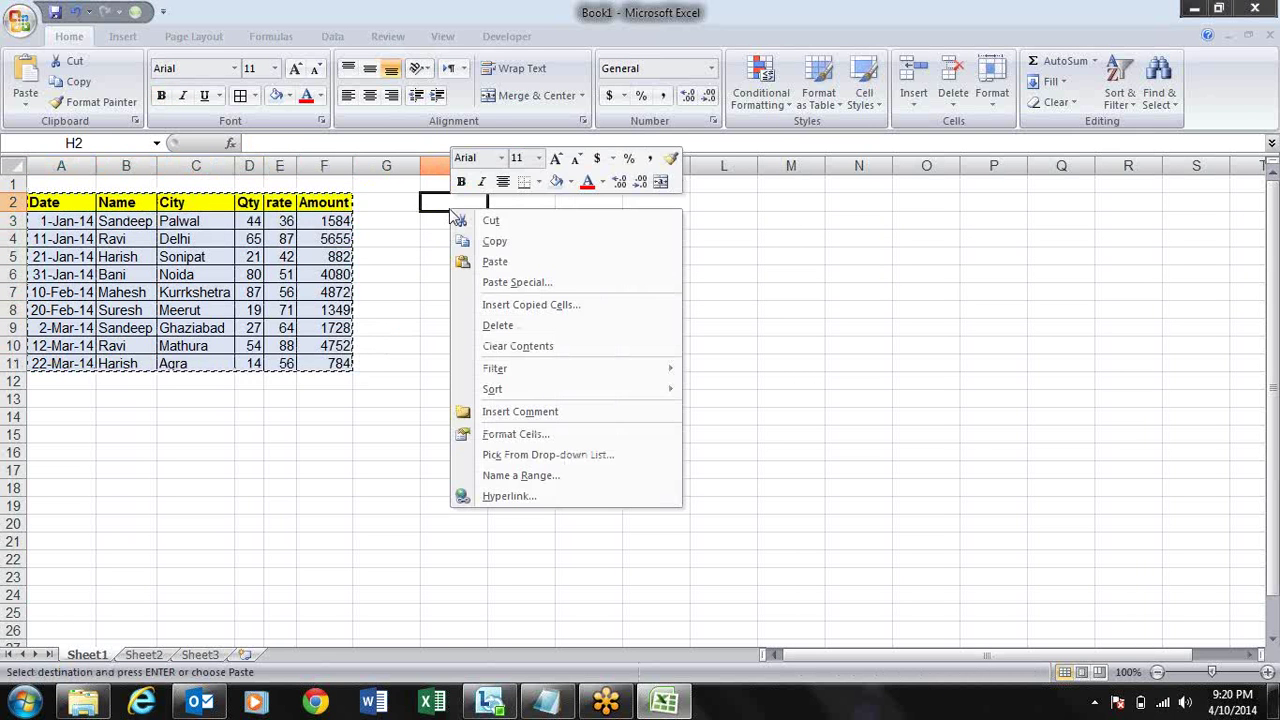
pyautogui.click(492, 293)
pyautogui.moveTo(393, 135); pyautogui.dragTo(617, 335)
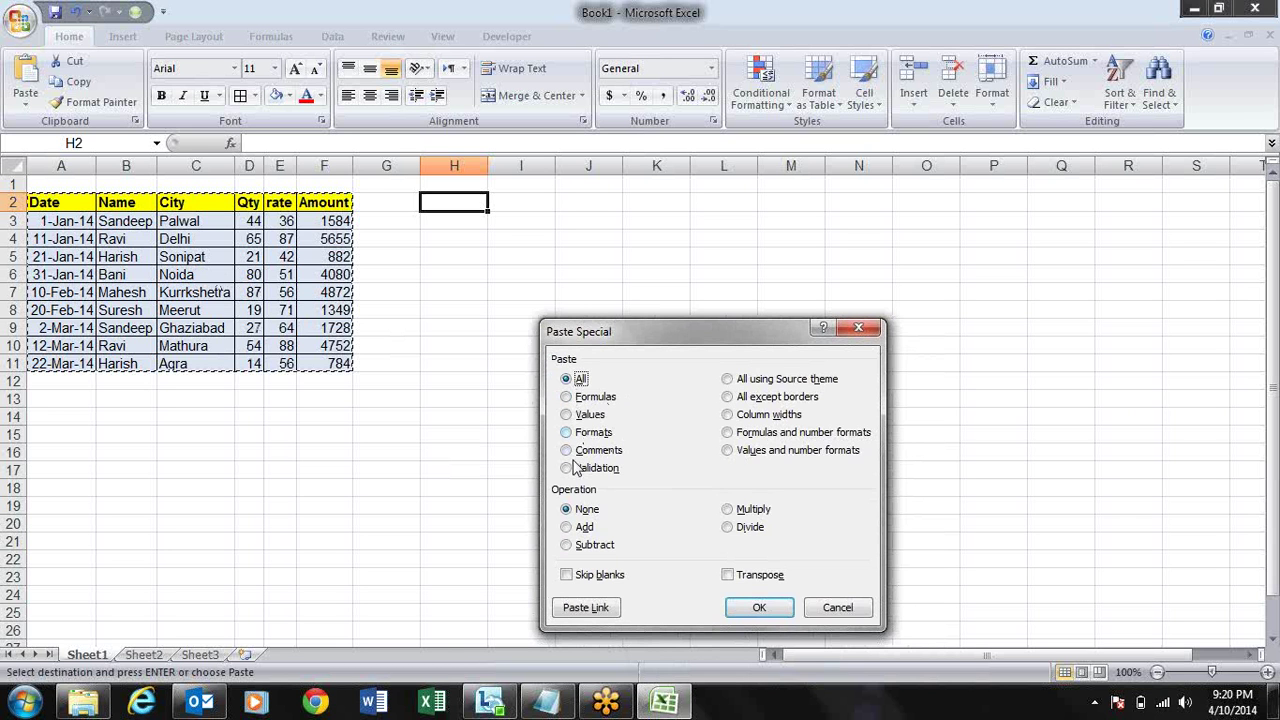
pyautogui.click(567, 414)
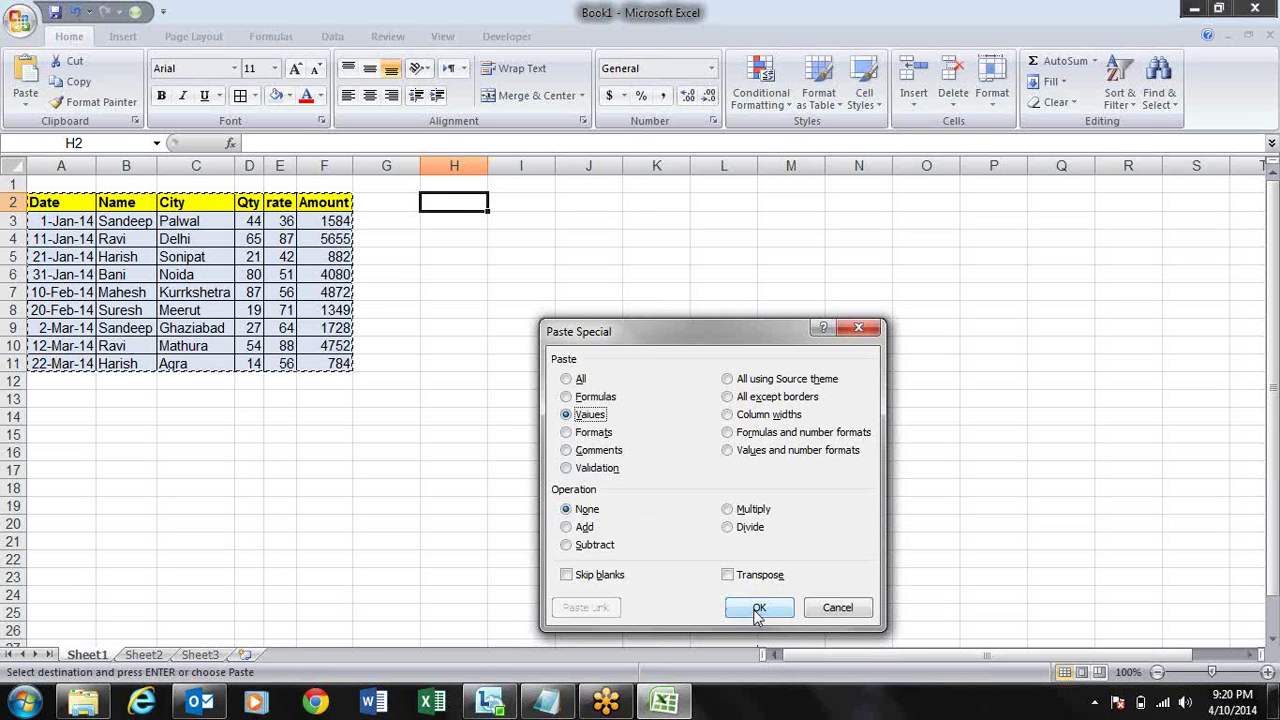
pyautogui.click(759, 609)
pyautogui.click(589, 252)
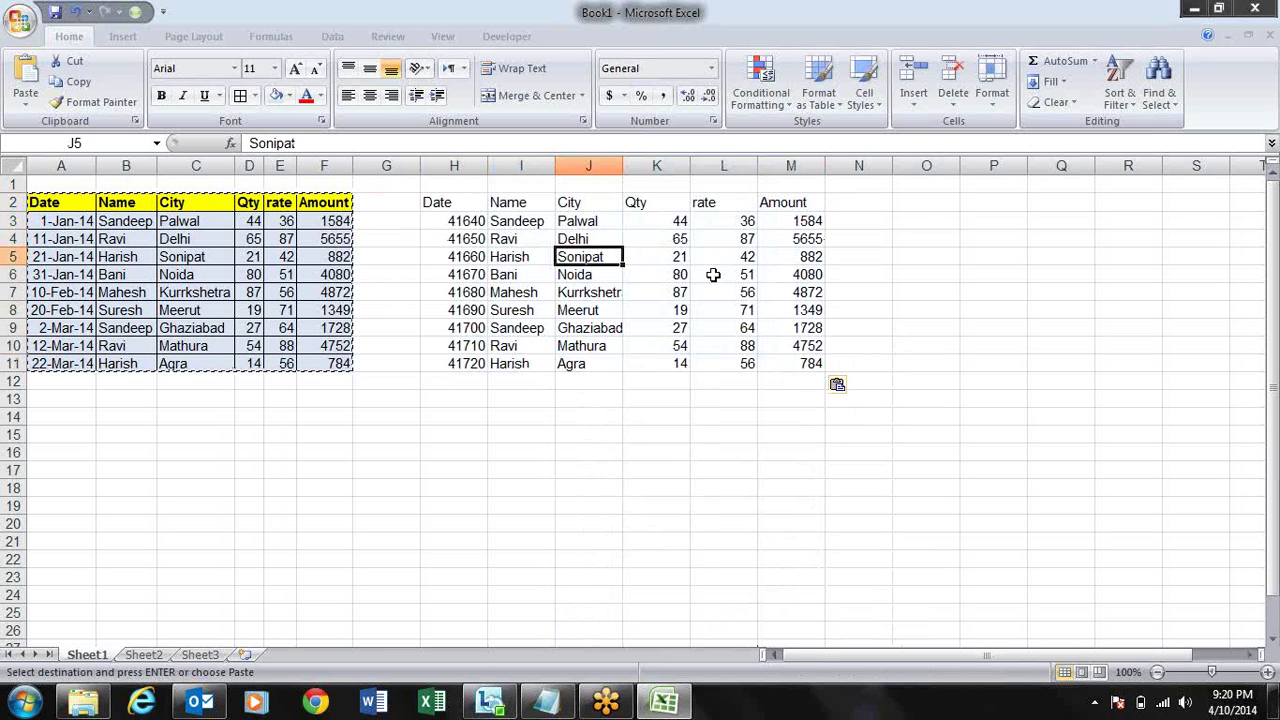
pyautogui.click(728, 257)
pyautogui.press('Escape')
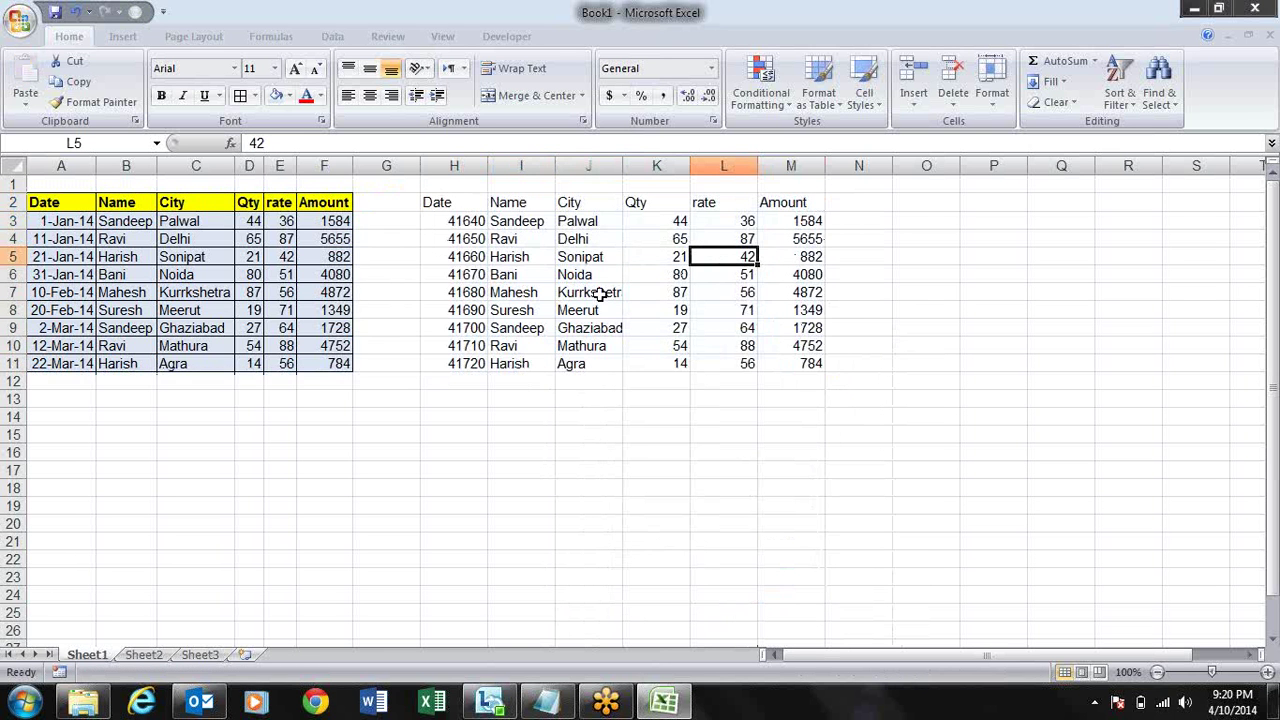
pyautogui.click(333, 239)
pyautogui.click(335, 328)
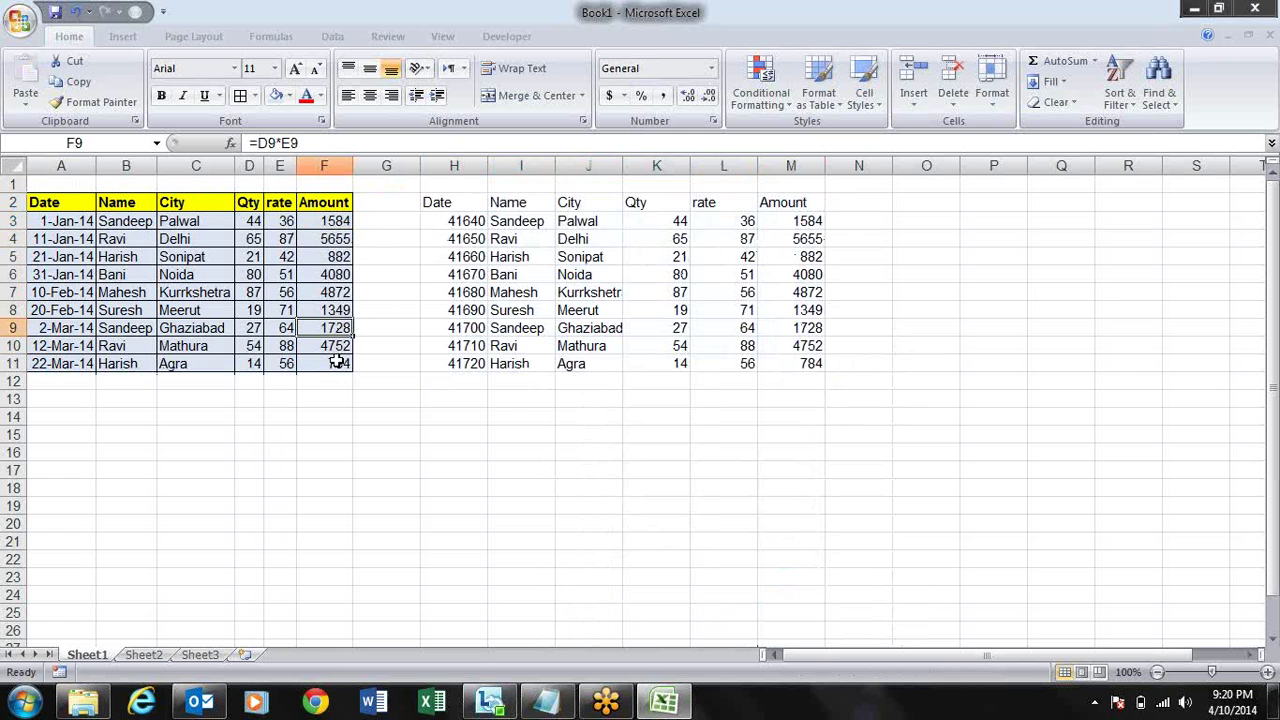
pyautogui.click(338, 363)
pyautogui.press('F2')
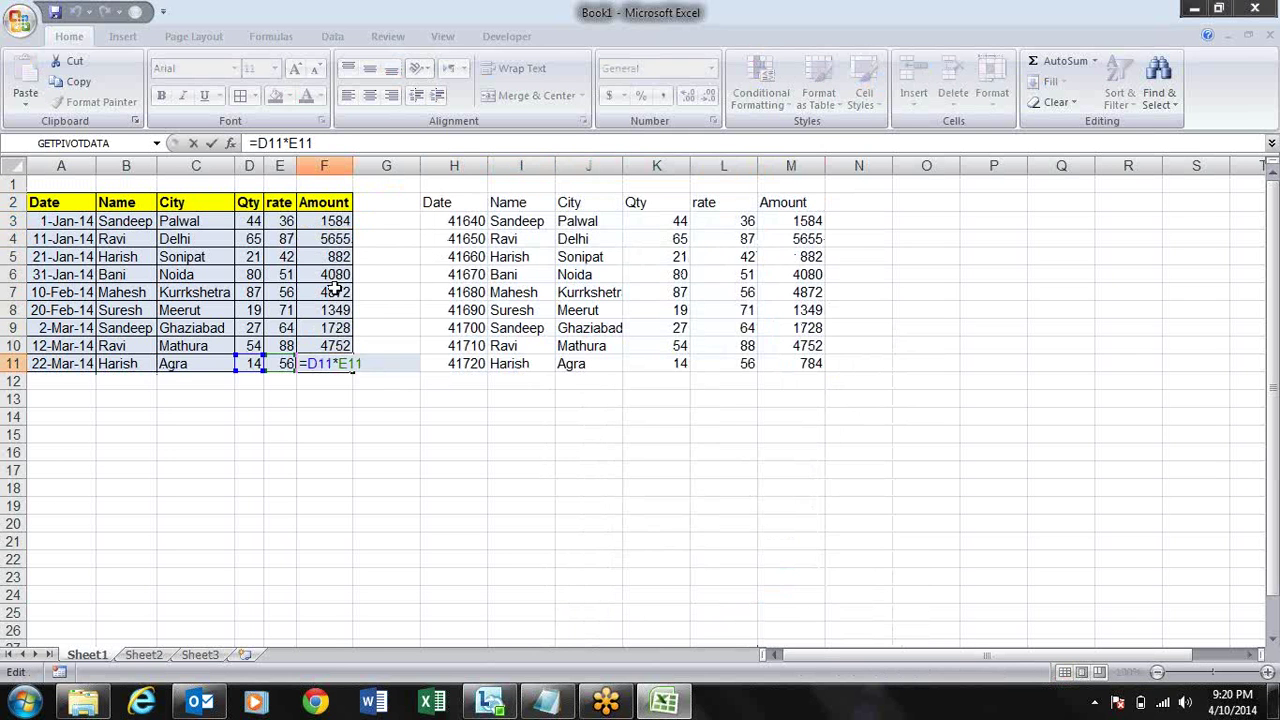
pyautogui.press('Escape')
pyautogui.press('Up')
pyautogui.press('Up')
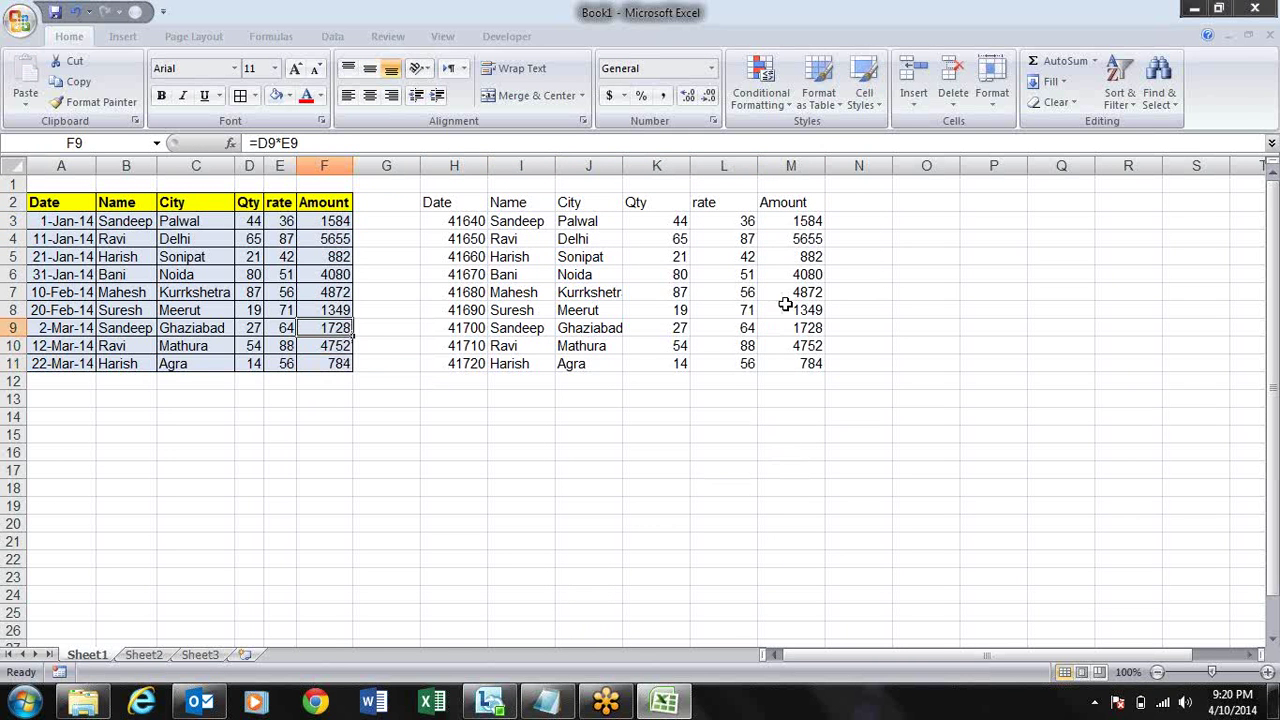
pyautogui.click(785, 304)
pyautogui.press('Down')
pyautogui.press('Down')
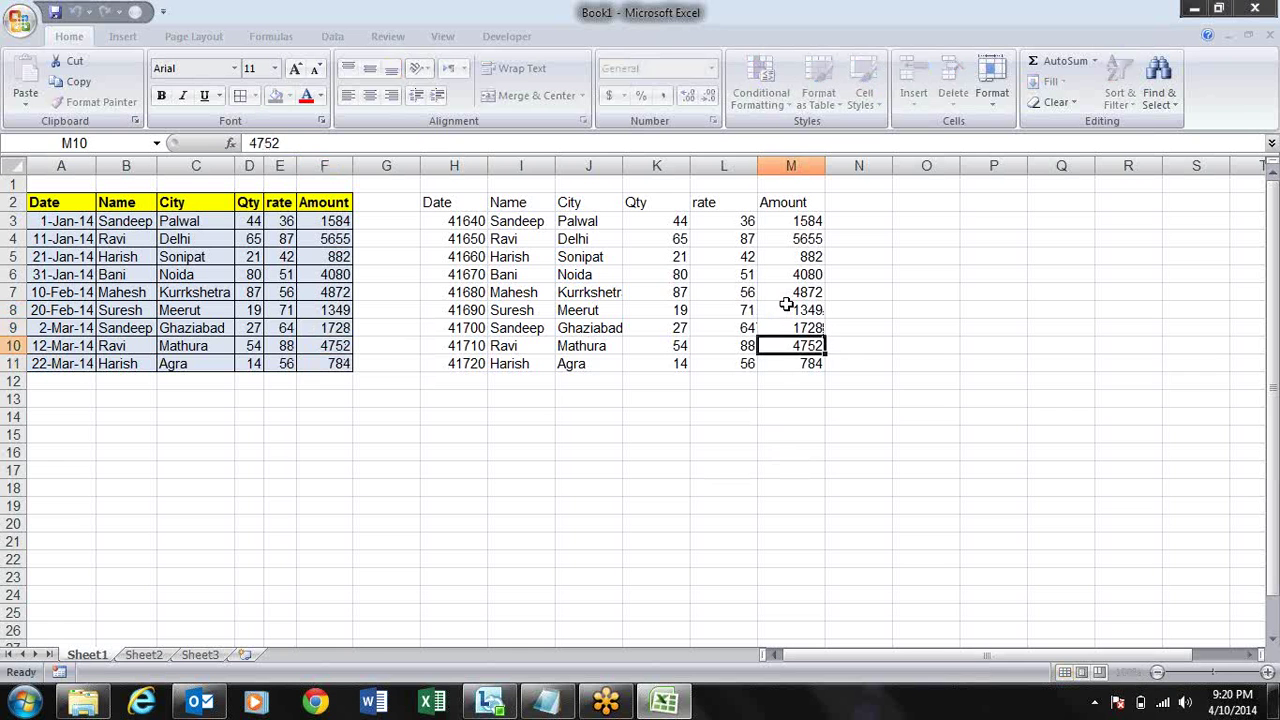
pyautogui.press('Down')
pyautogui.press('Up')
pyautogui.press('Up')
pyautogui.press('Up')
pyautogui.press('Up')
pyautogui.press('Up')
pyautogui.press('Up')
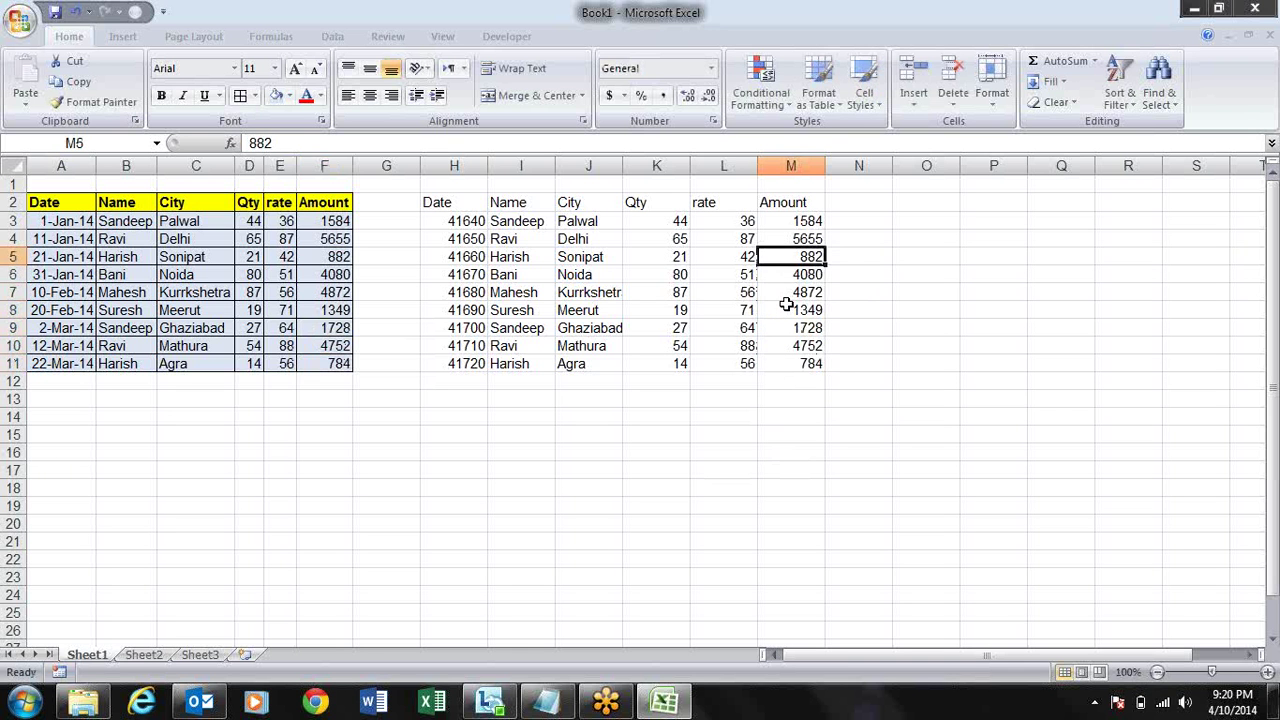
pyautogui.press('Down')
pyautogui.press('Down')
pyautogui.press('Up')
pyautogui.press('Up')
pyautogui.press('Up')
pyautogui.press('Down')
pyautogui.press('Down')
pyautogui.press('Down')
pyautogui.press('Down')
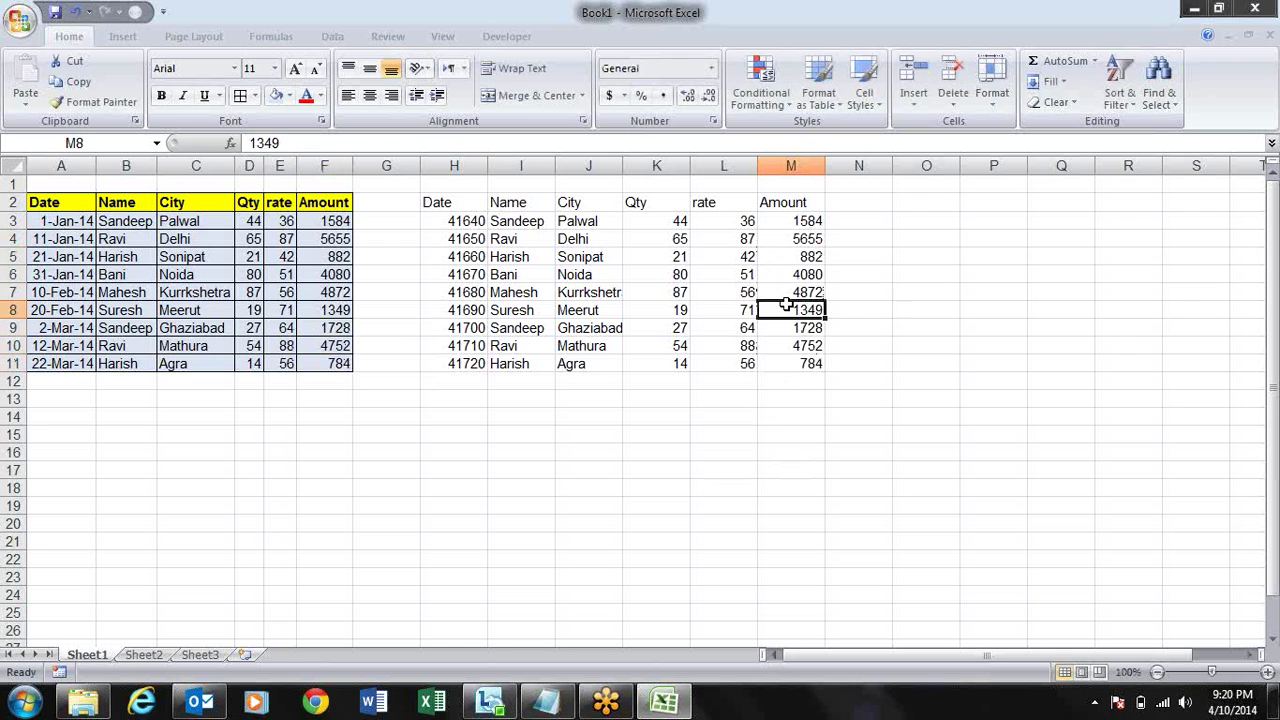
pyautogui.press('Up')
pyautogui.press('Up')
pyautogui.press('Up')
pyautogui.press('Up')
pyautogui.press('Up')
pyautogui.press('Up')
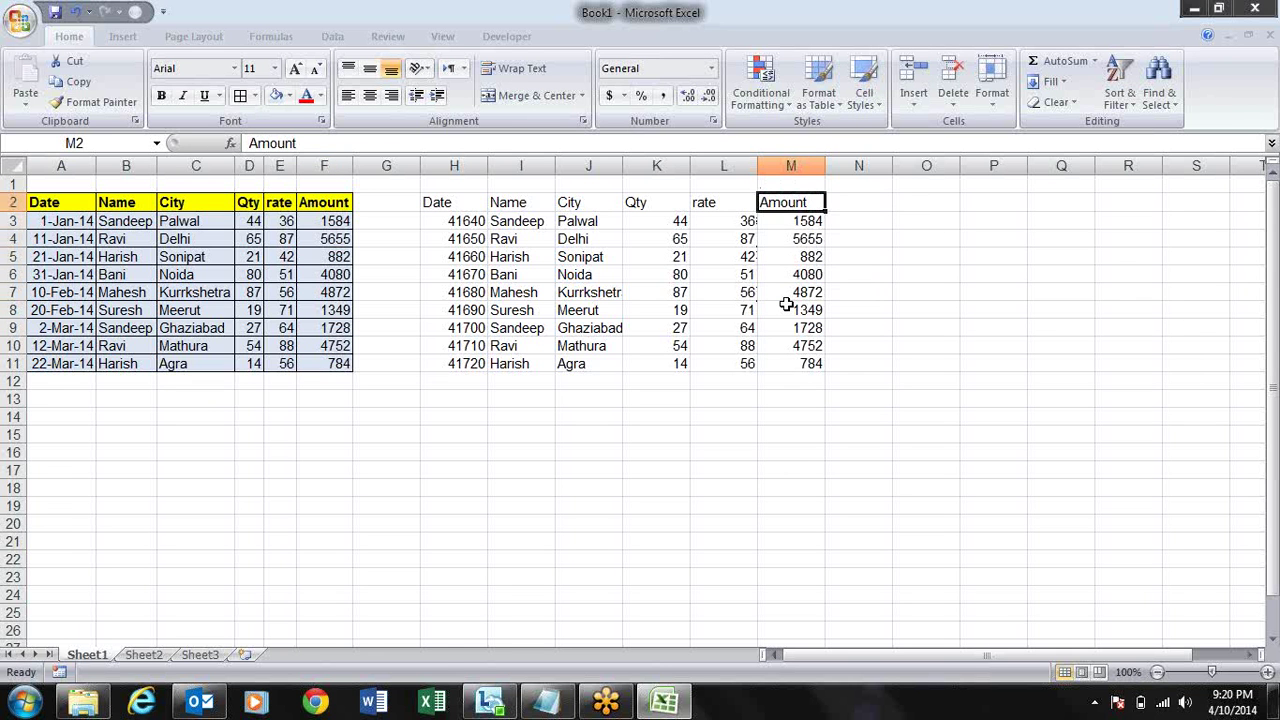
pyautogui.press('Left')
pyautogui.press('Left')
pyautogui.press('Left')
pyautogui.press('Left')
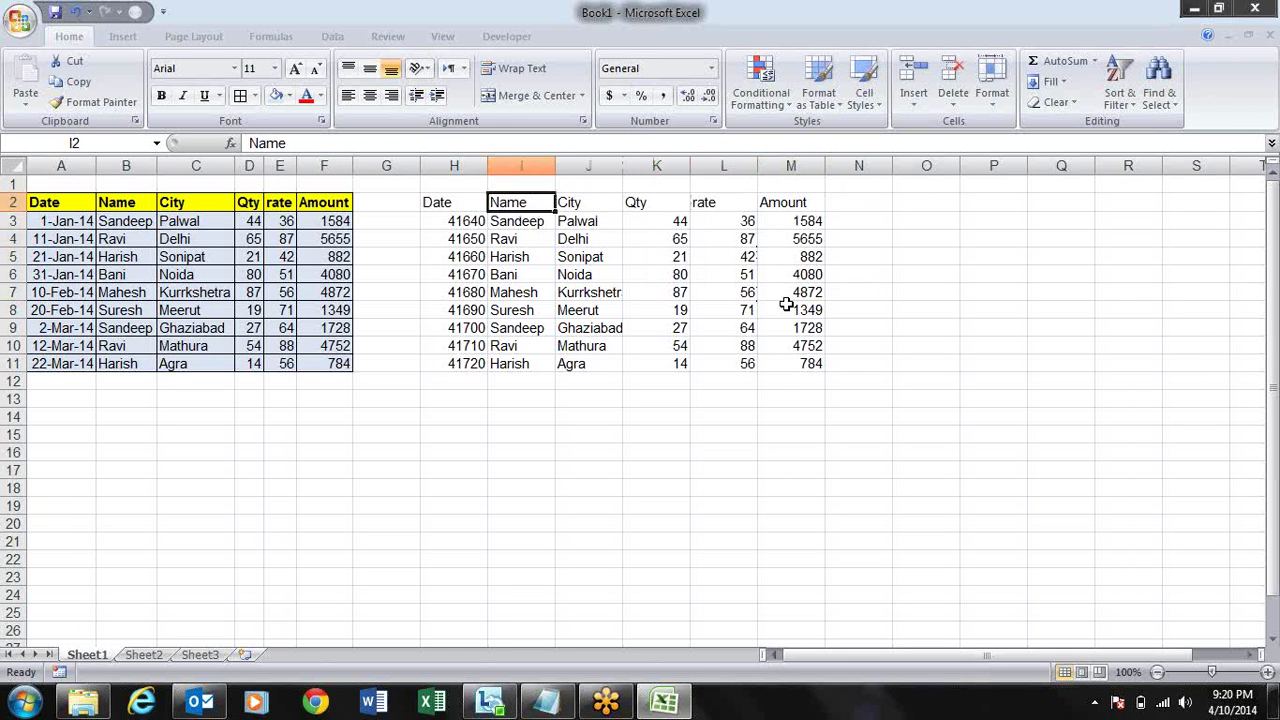
pyautogui.press('Left')
pyautogui.press('Down')
pyautogui.press('Down')
pyautogui.press('Down')
pyautogui.press('Down')
pyautogui.press('Down')
pyautogui.press('Down')
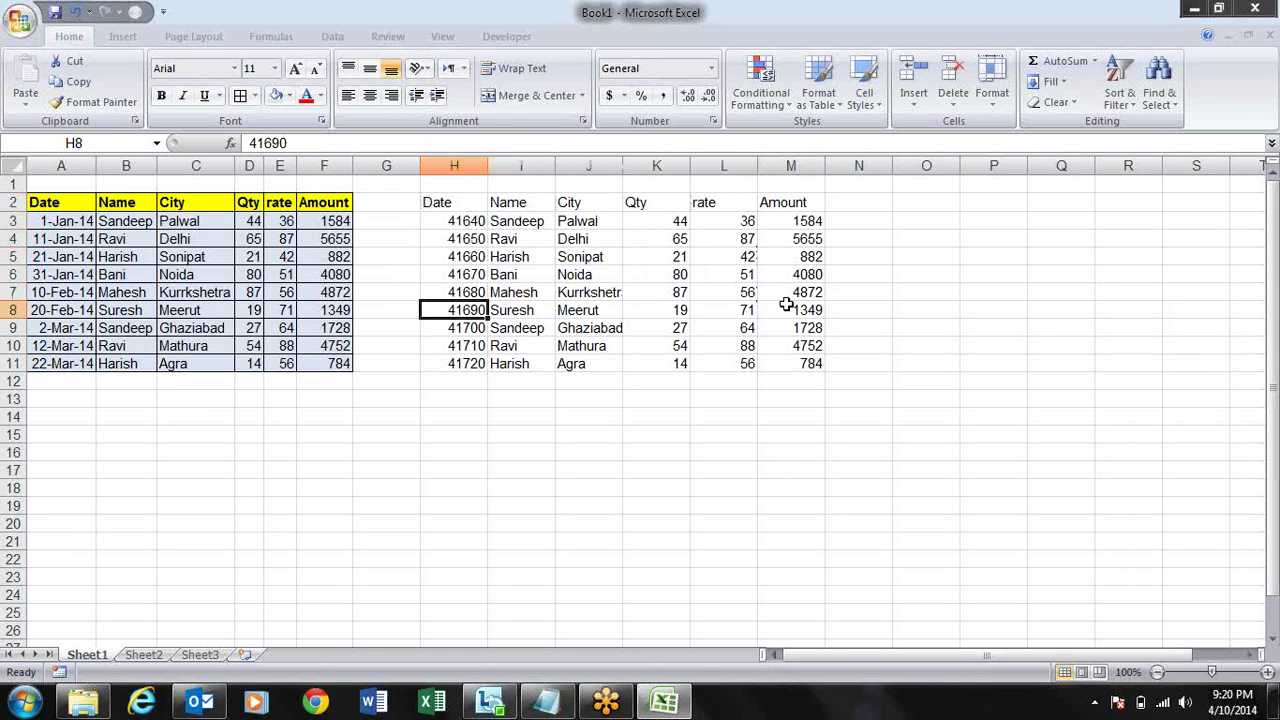
pyautogui.press('Down')
pyautogui.press('Down')
pyautogui.press('Down')
pyautogui.press('Up')
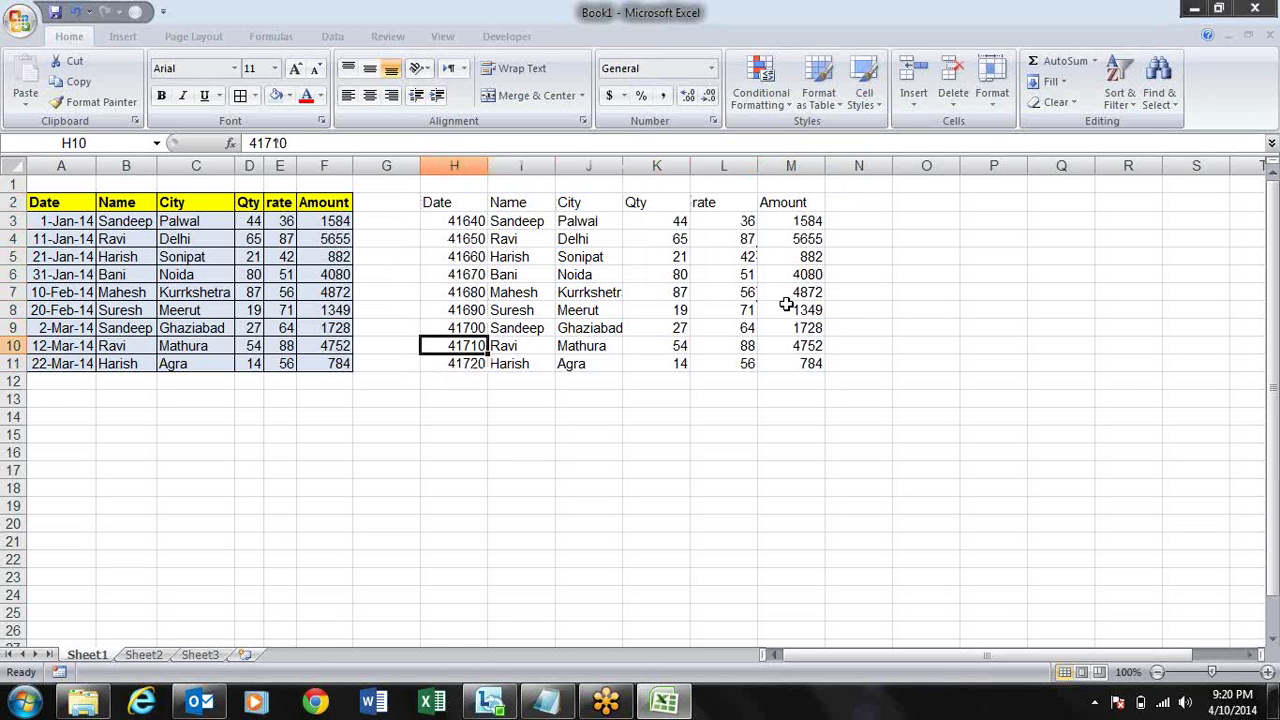
pyautogui.press('Up')
pyautogui.press('Up')
pyautogui.press('Up')
pyautogui.press('Up')
pyautogui.press('Up')
pyautogui.press('Up')
pyautogui.press('Up')
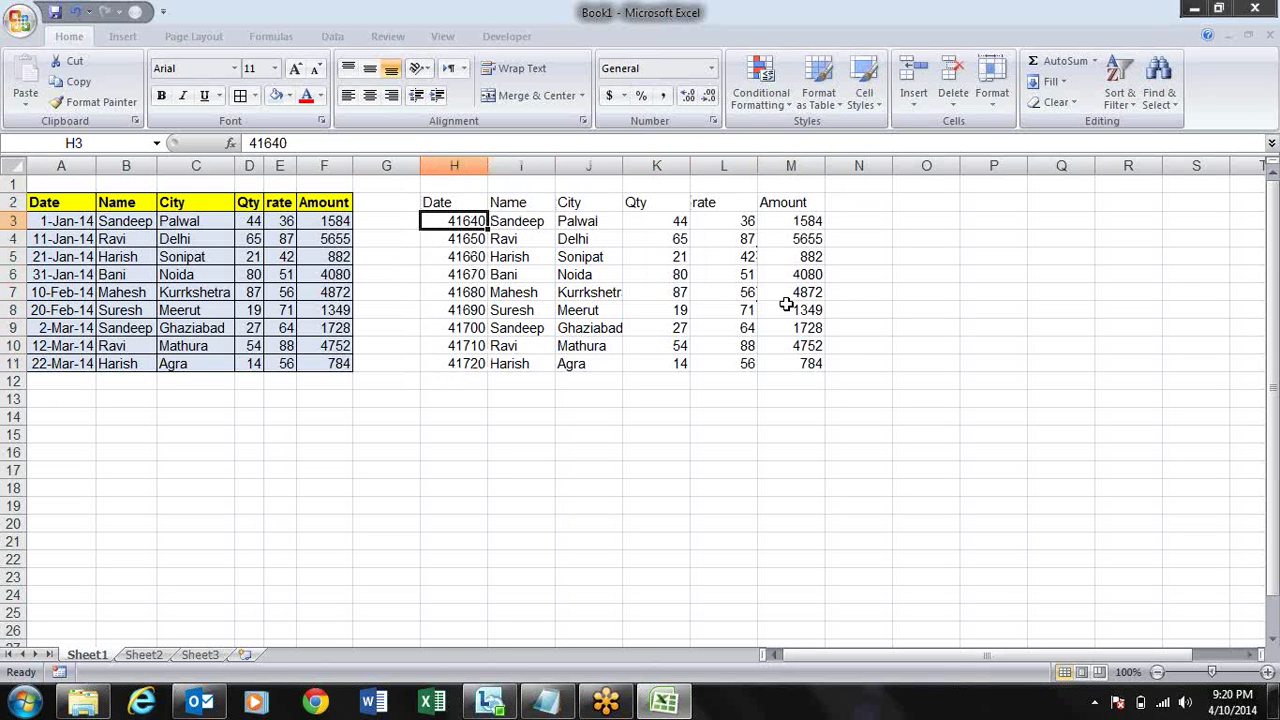
pyautogui.press('Left')
pyautogui.press('Left')
pyautogui.press('Up')
pyautogui.hotkey('ctrl', 'shift', 'Left')
# - Copy the formatted table A2:F11, then cancel the pending copy
pyautogui.hotkey('ctrl', 'shift', 'Down')
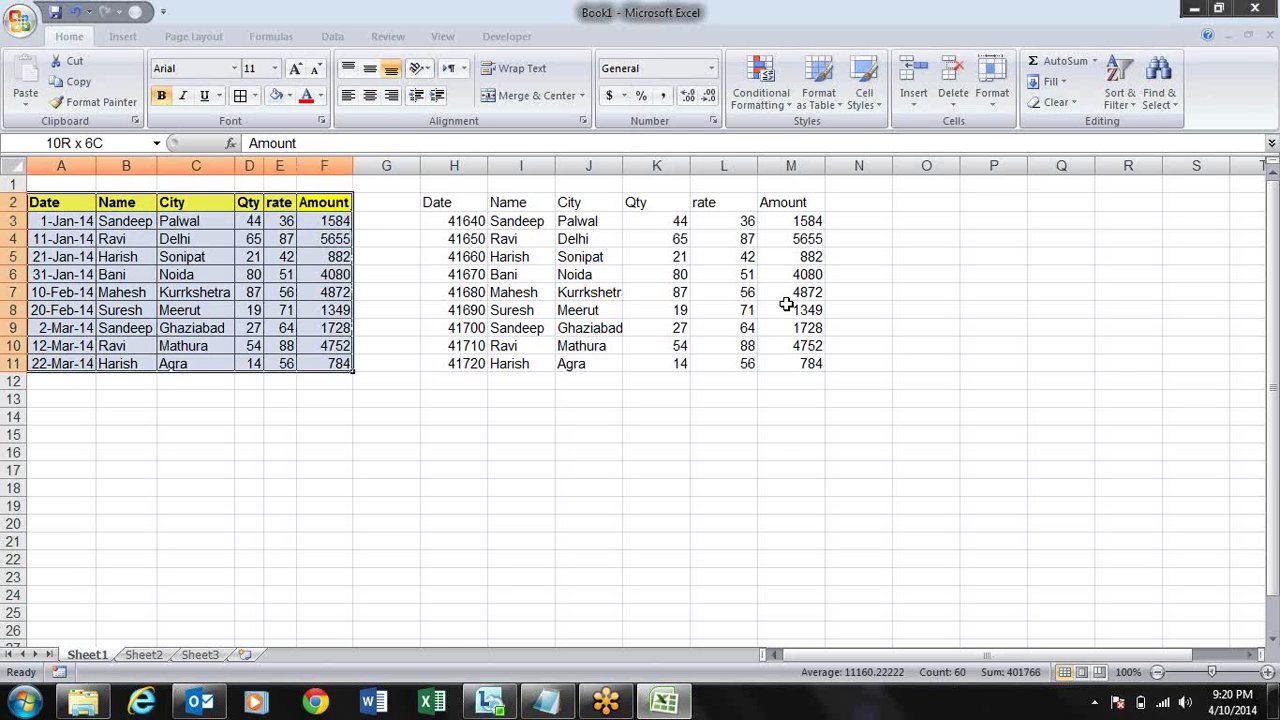
pyautogui.hotkey('ctrl', 'c')
pyautogui.press('Right')
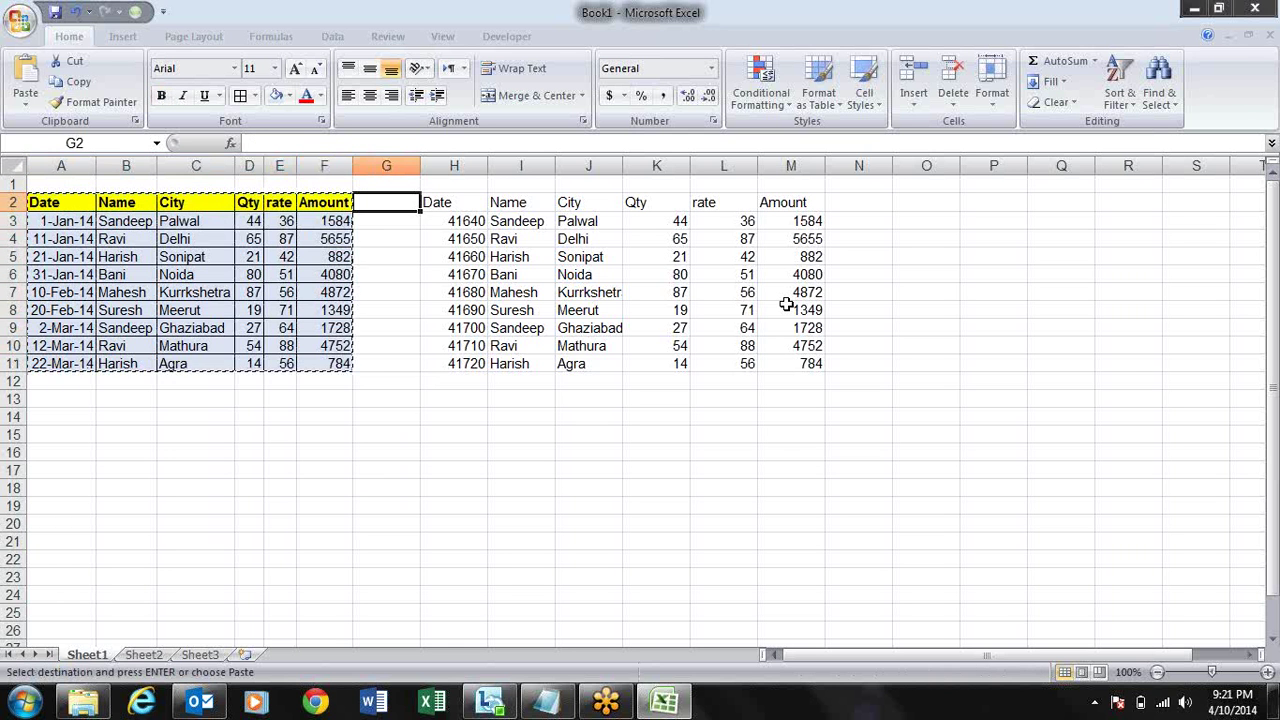
pyautogui.press('Escape')
# - Delete the duplicate table's contents from H2:M11
pyautogui.press('Right')
pyautogui.hotkey('ctrl', 'shift', 'Right')
pyautogui.hotkey('ctrl', 'shift', 'Down')
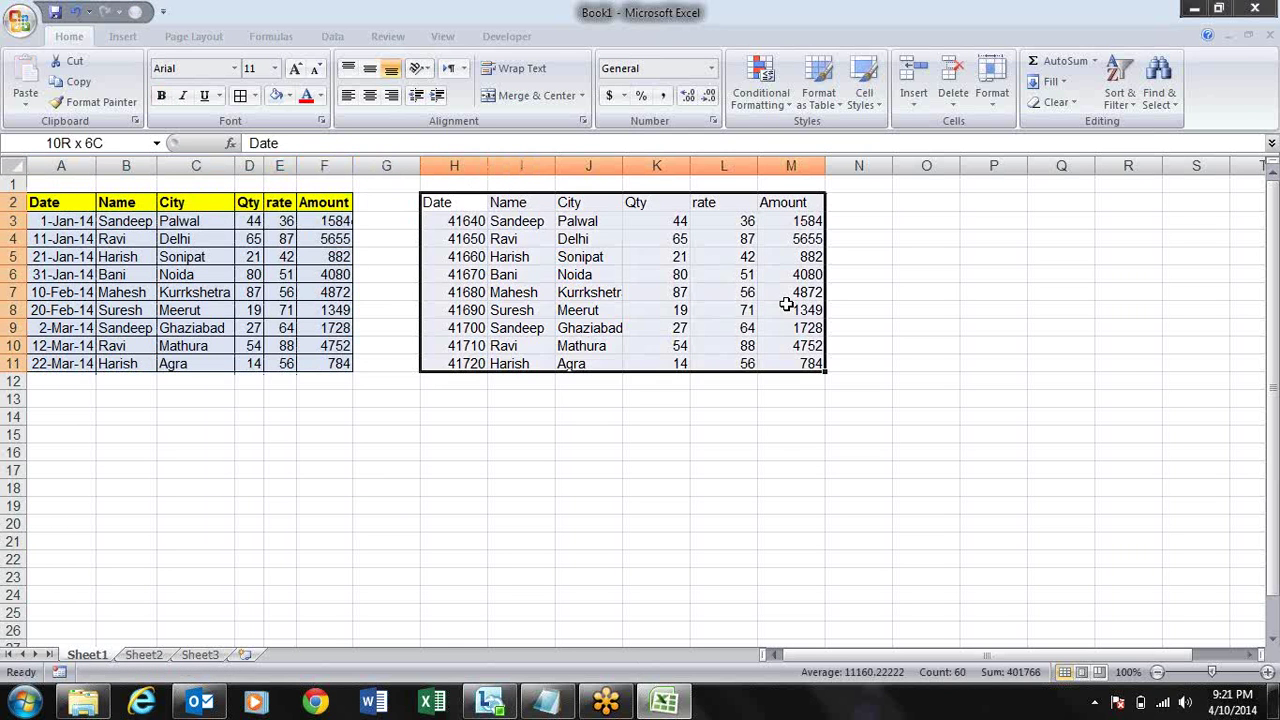
pyautogui.press('Delete')
pyautogui.press('Left')
pyautogui.press('Right')
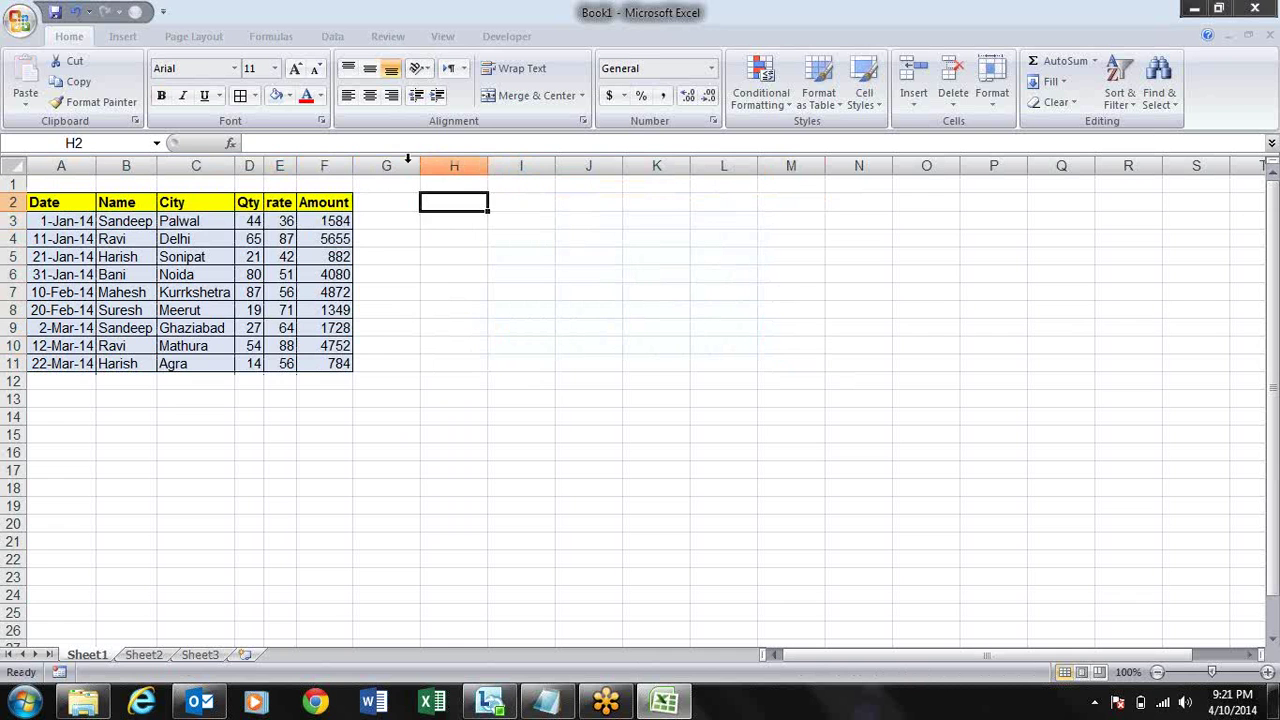
# - Copy A2:F11 again, cancel it, and select the Amount values F3:F11
pyautogui.click(343, 203)
pyautogui.hotkey('ctrl', 'shift', 'Left')
pyautogui.hotkey('ctrl', 'shift', 'Down')
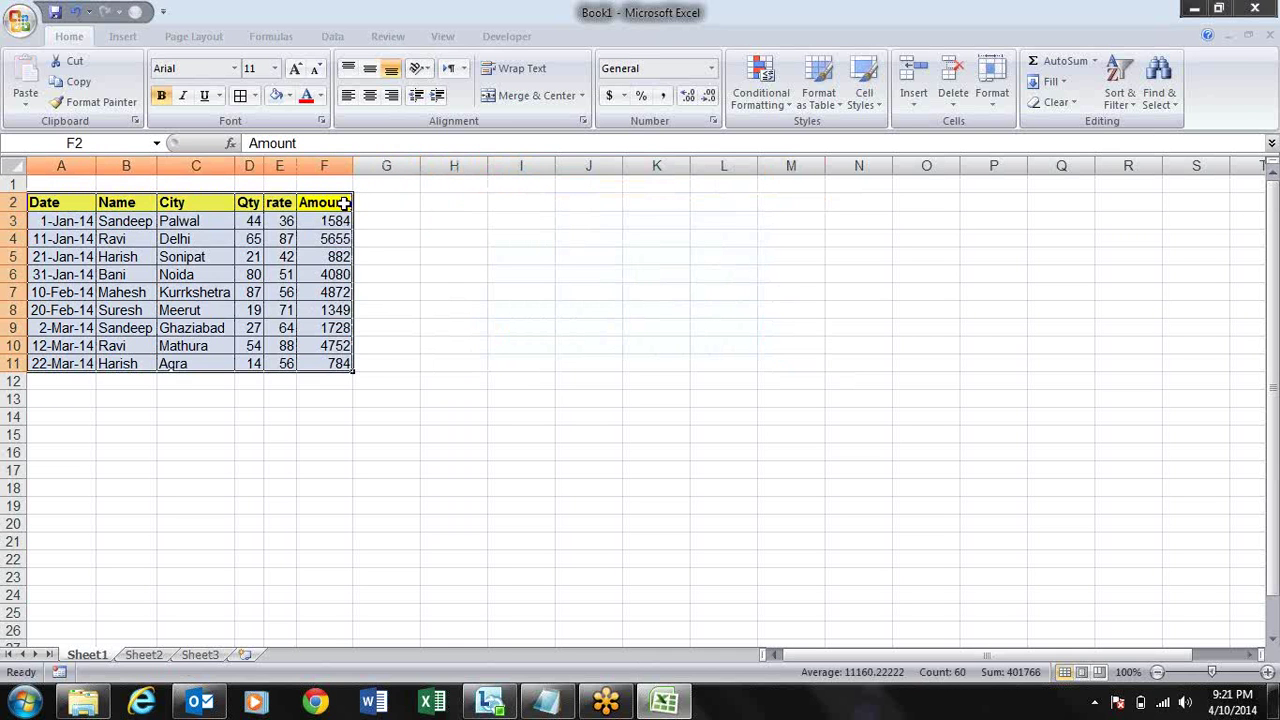
pyautogui.hotkey('ctrl', 'c')
pyautogui.press('Right')
pyautogui.press('Right')
pyautogui.press('Right')
pyautogui.press('Left')
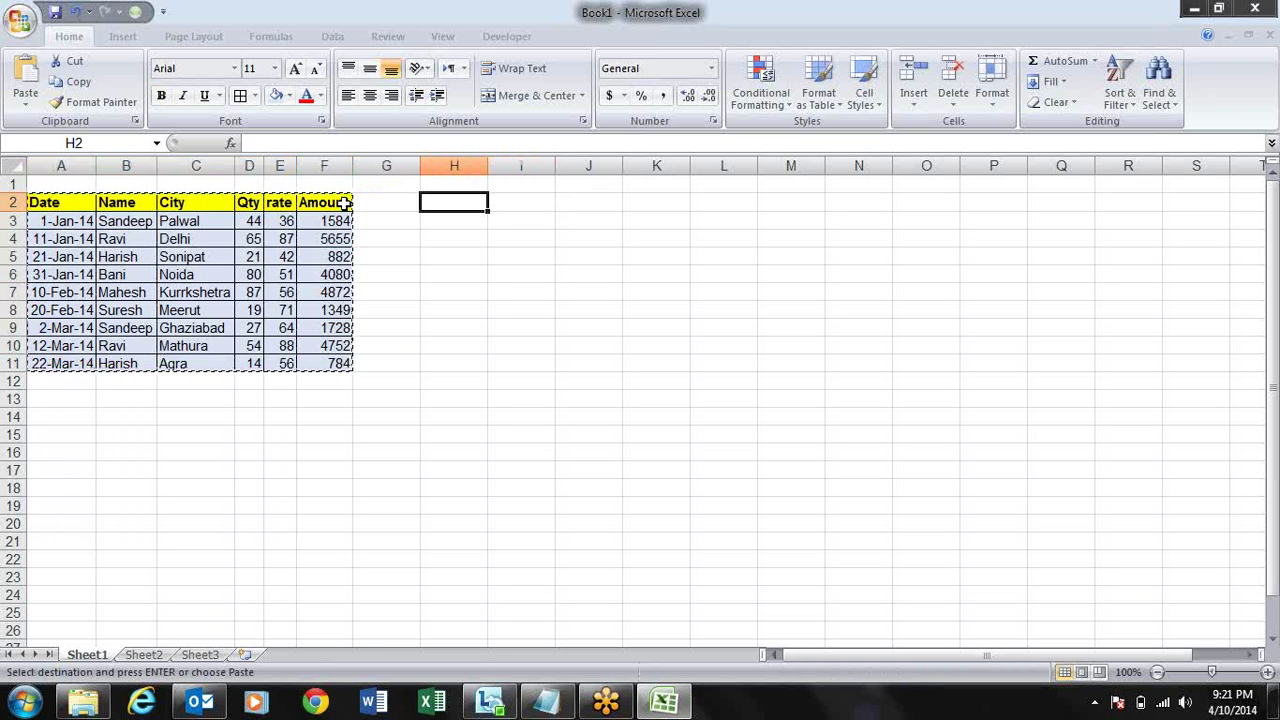
pyautogui.press('Escape')
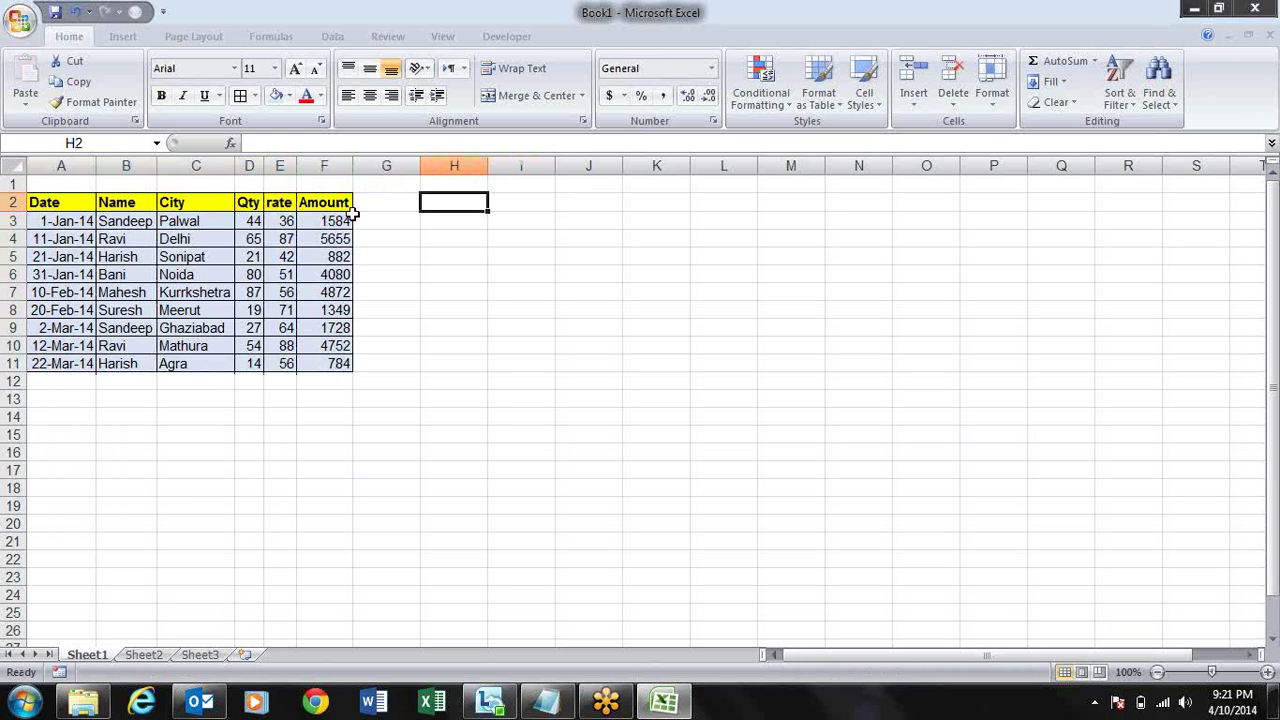
pyautogui.click(322, 221)
pyautogui.hotkey('ctrl', 'shift', 'Down')
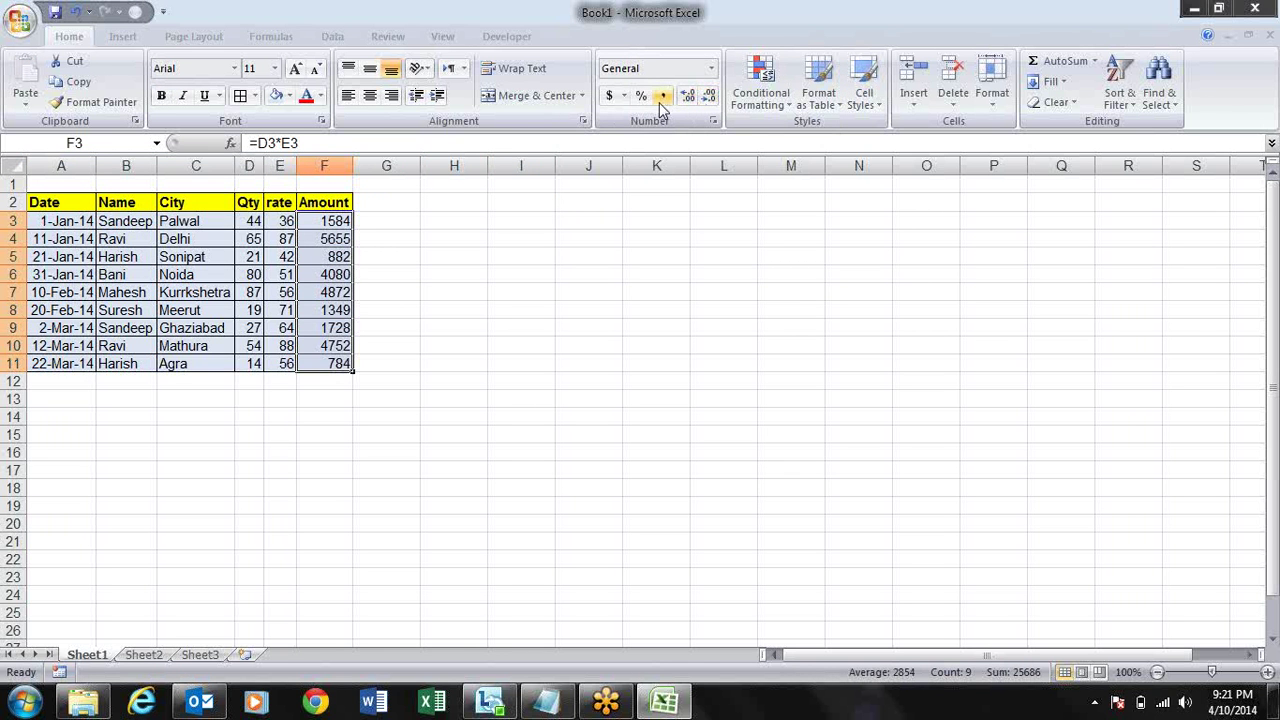
# - Apply Comma Style to Amount values F3:F11, showing figures like 1,584.00
pyautogui.click(663, 95)
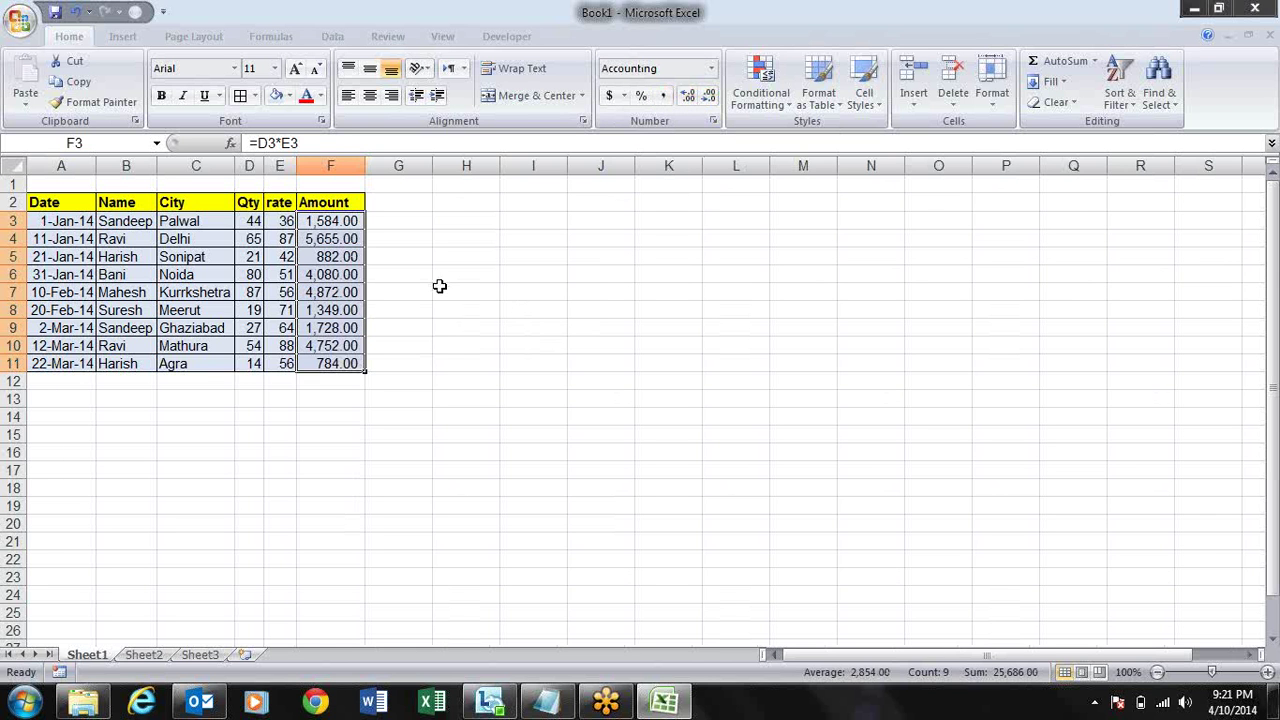
pyautogui.click(437, 278)
pyautogui.click(335, 222)
# - Check the Amount formulas in F4, F5, F8, F10 and F6
pyautogui.click(340, 239)
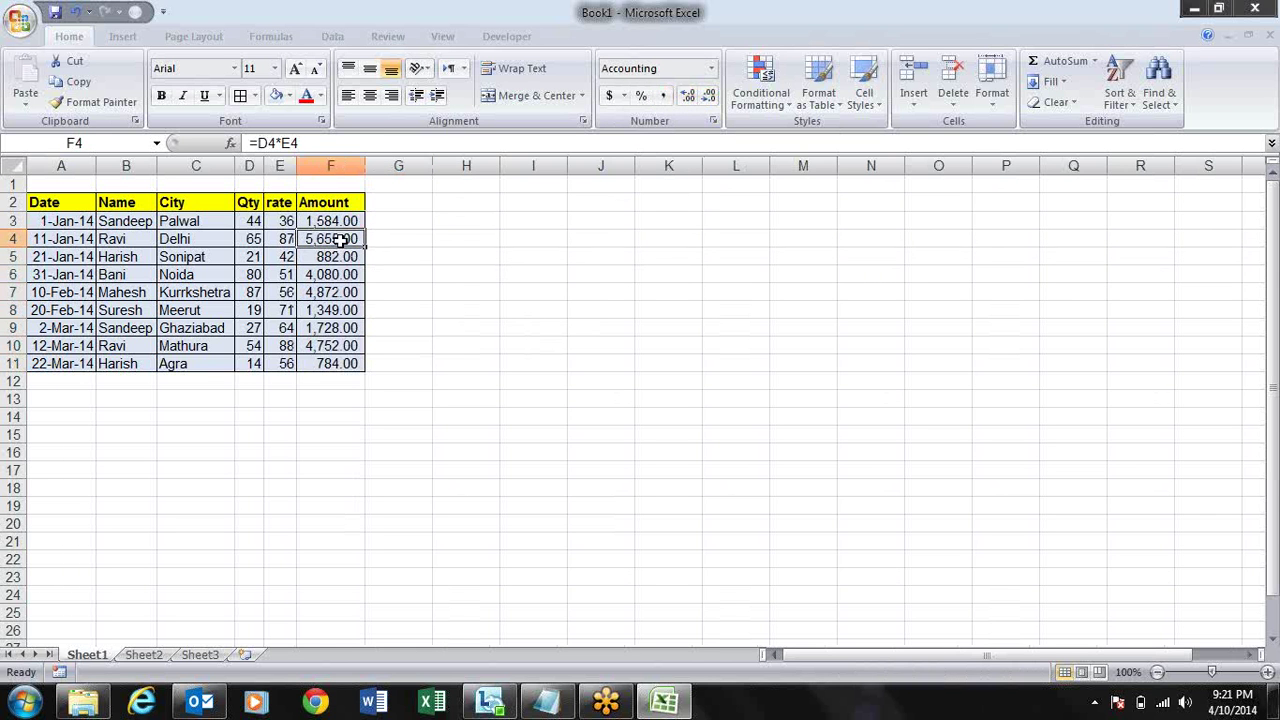
pyautogui.click(340, 256)
pyautogui.click(355, 309)
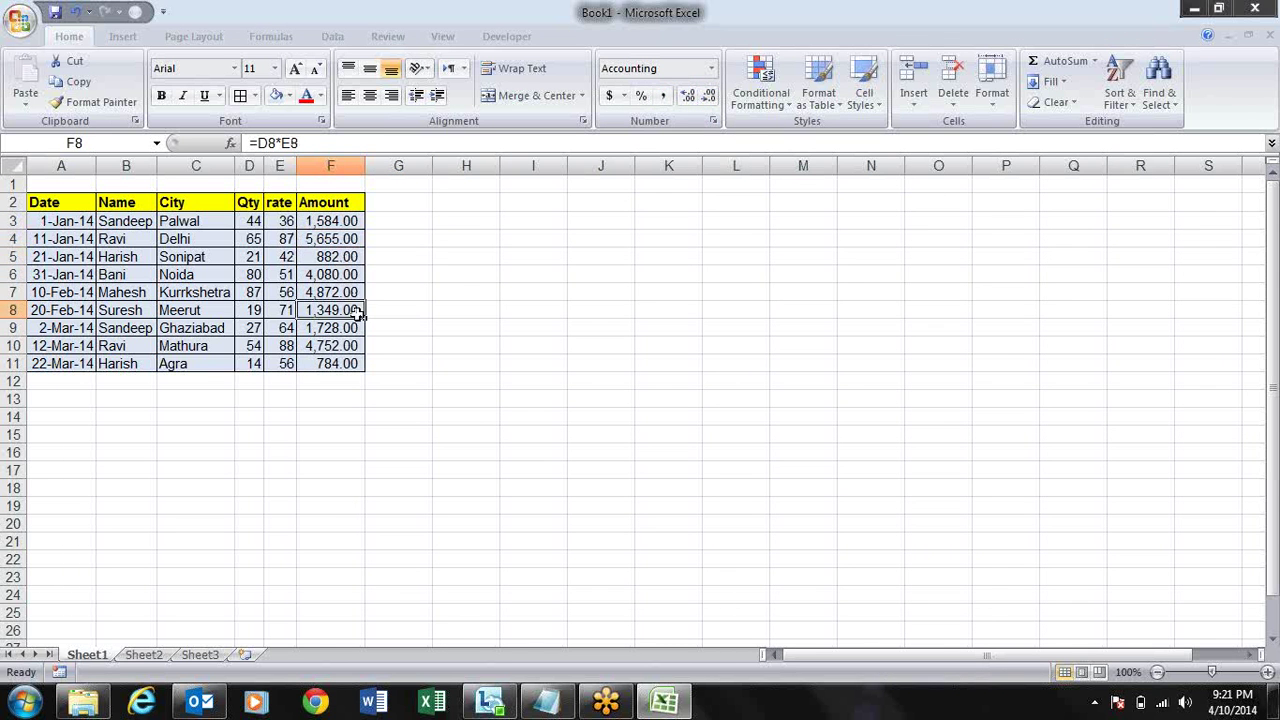
pyautogui.click(356, 344)
pyautogui.click(350, 277)
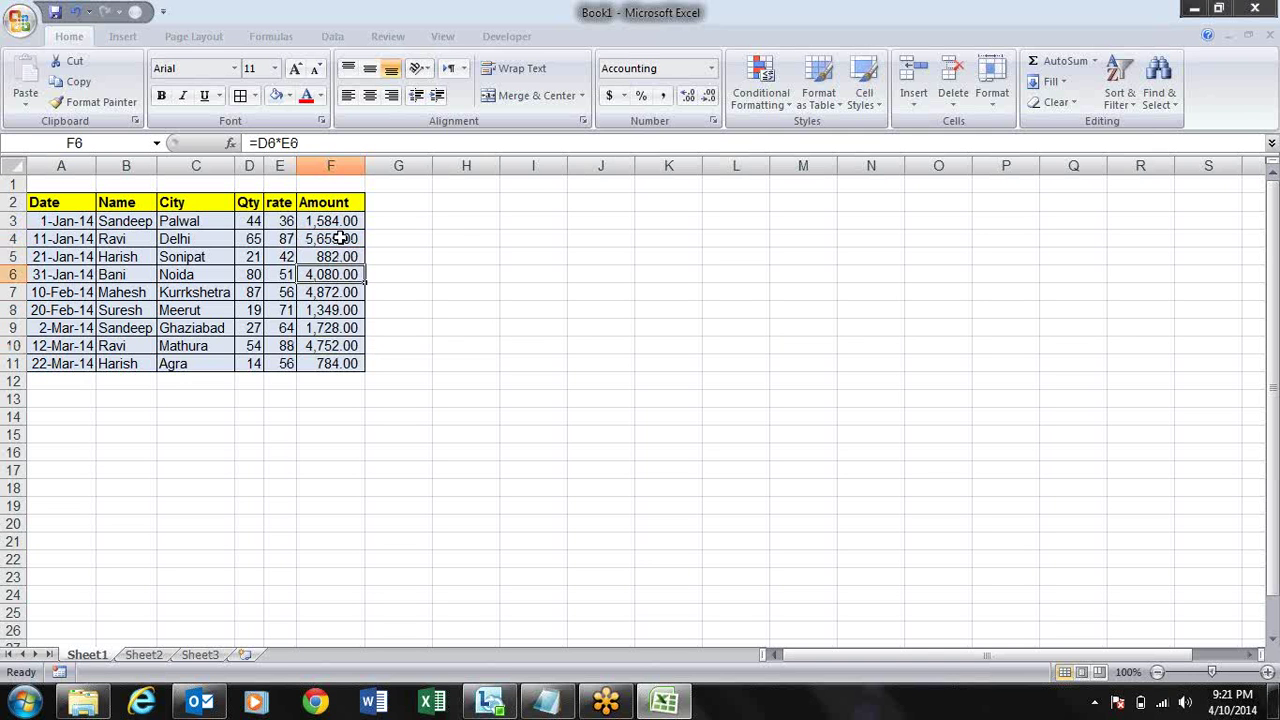
pyautogui.click(340, 238)
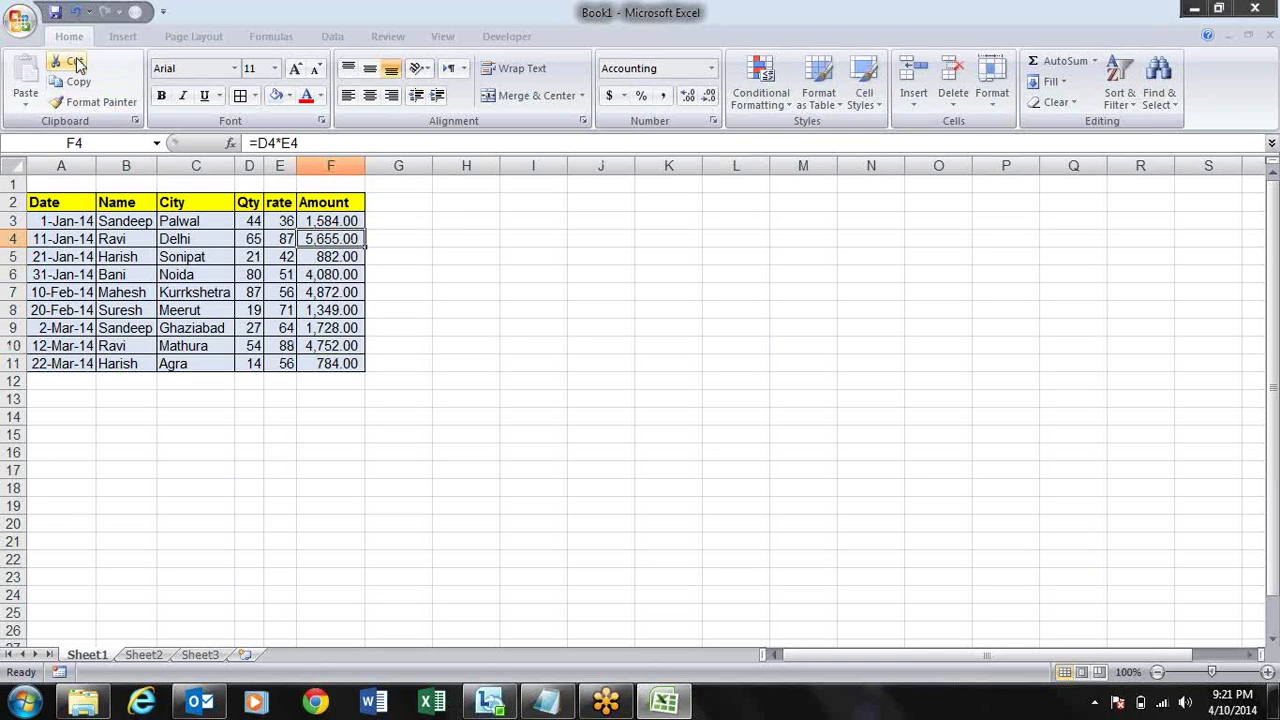
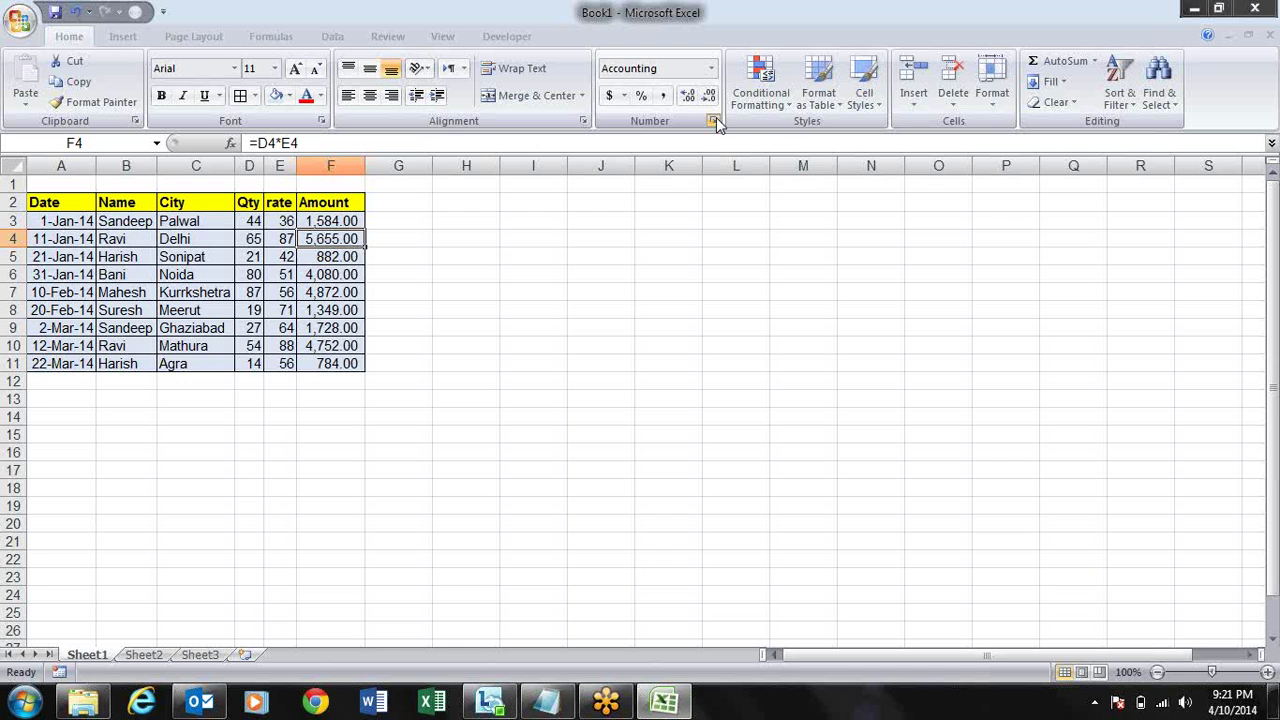
# - Copy the sales table A2:F11 and paste only values and number formats into I2
pyautogui.click(714, 120)
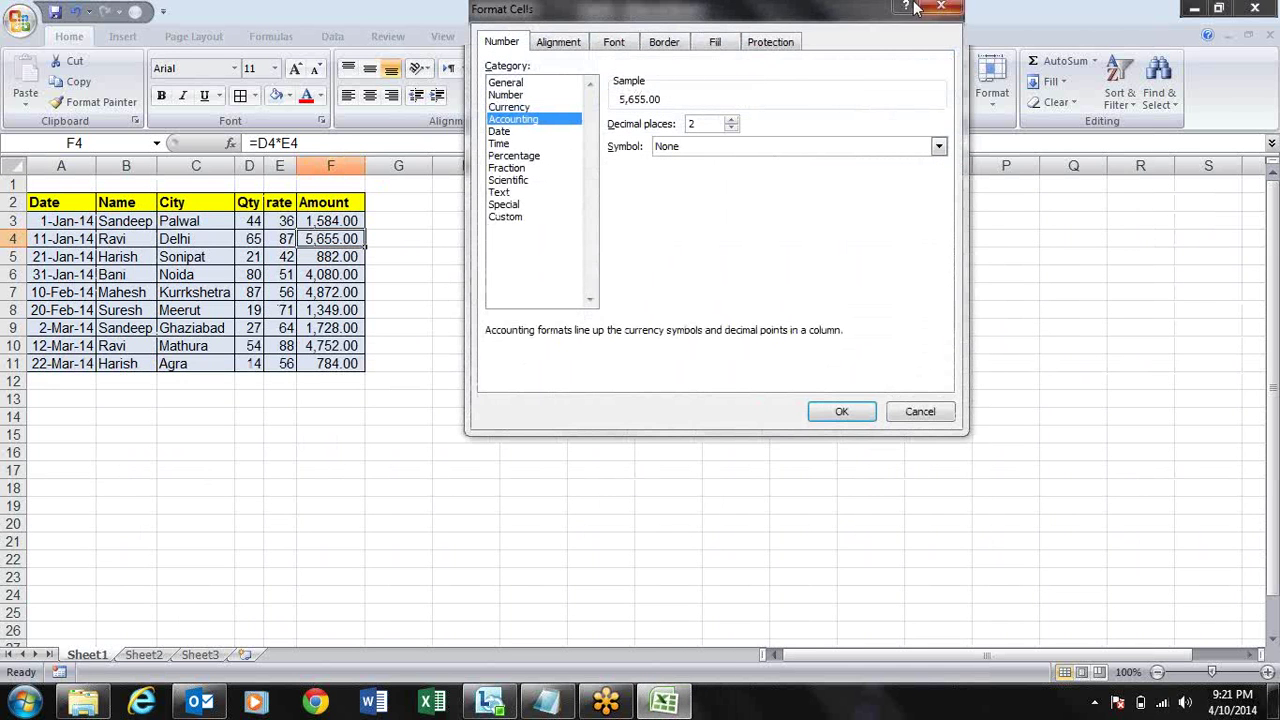
pyautogui.click(941, 8)
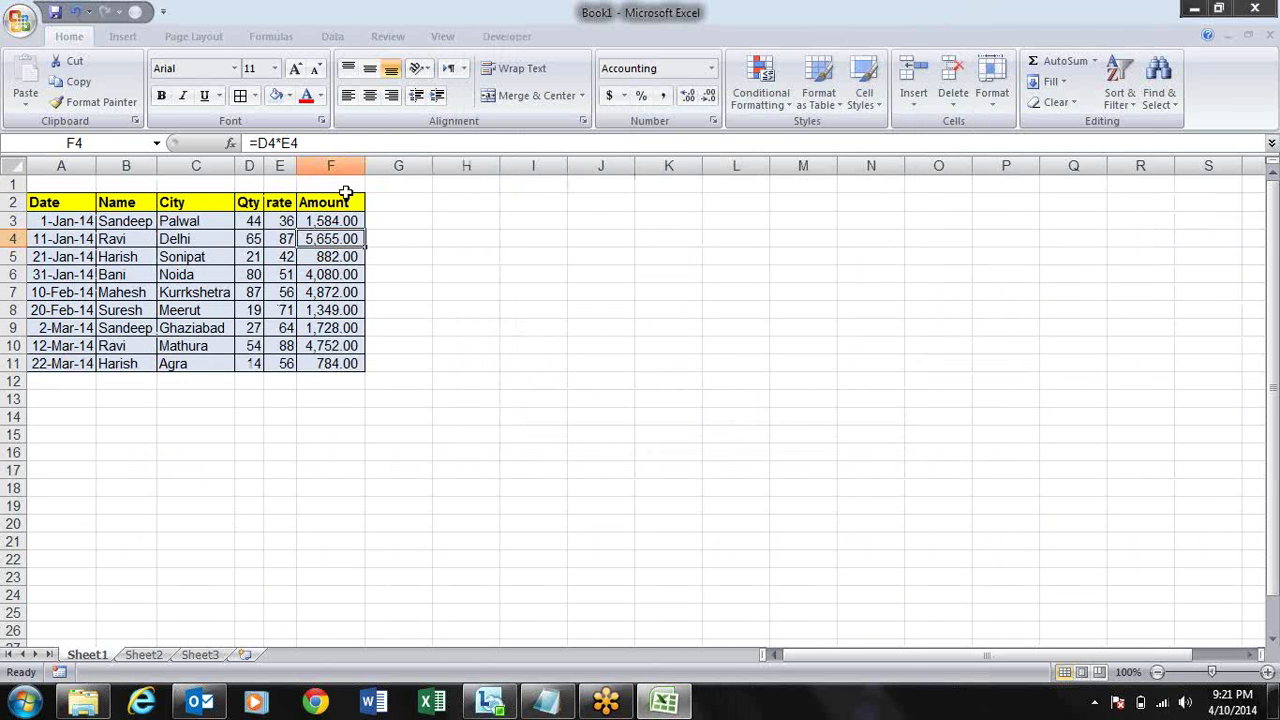
pyautogui.click(333, 202)
pyautogui.hotkey('ctrl', 'a')
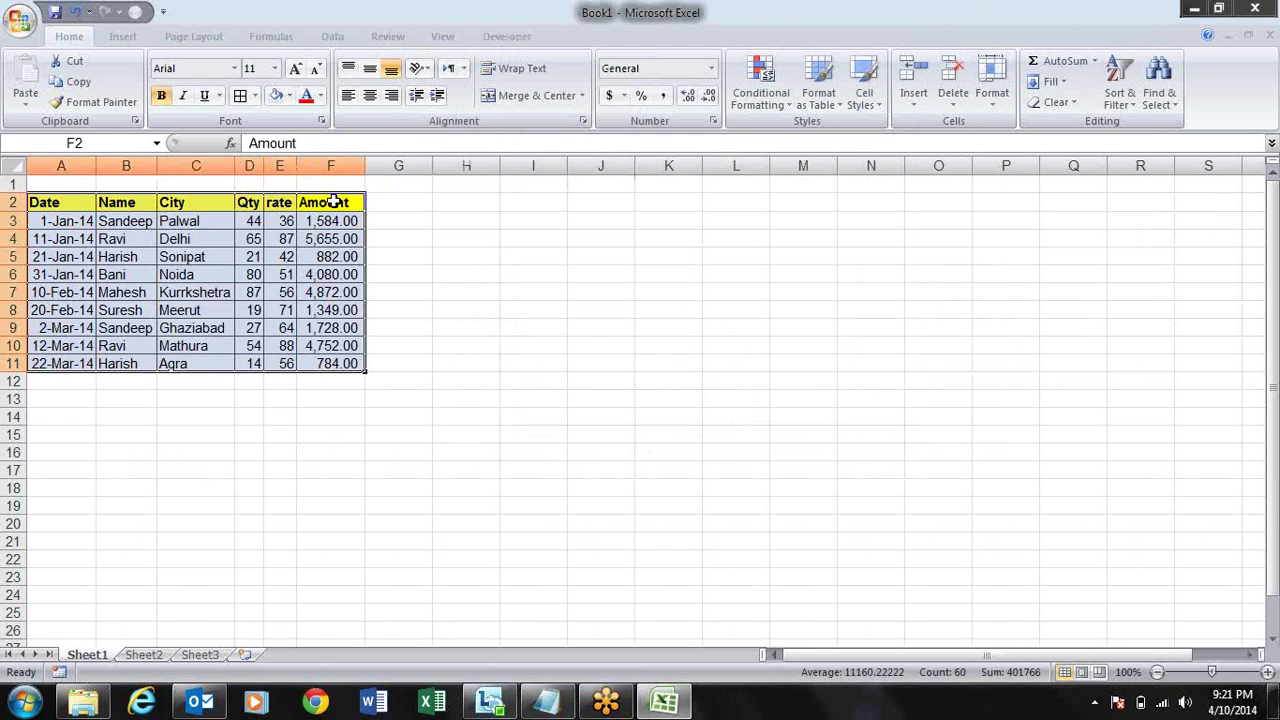
pyautogui.hotkey('ctrl', 'c')
pyautogui.press('Right')
pyautogui.press('Right')
pyautogui.press('Right')
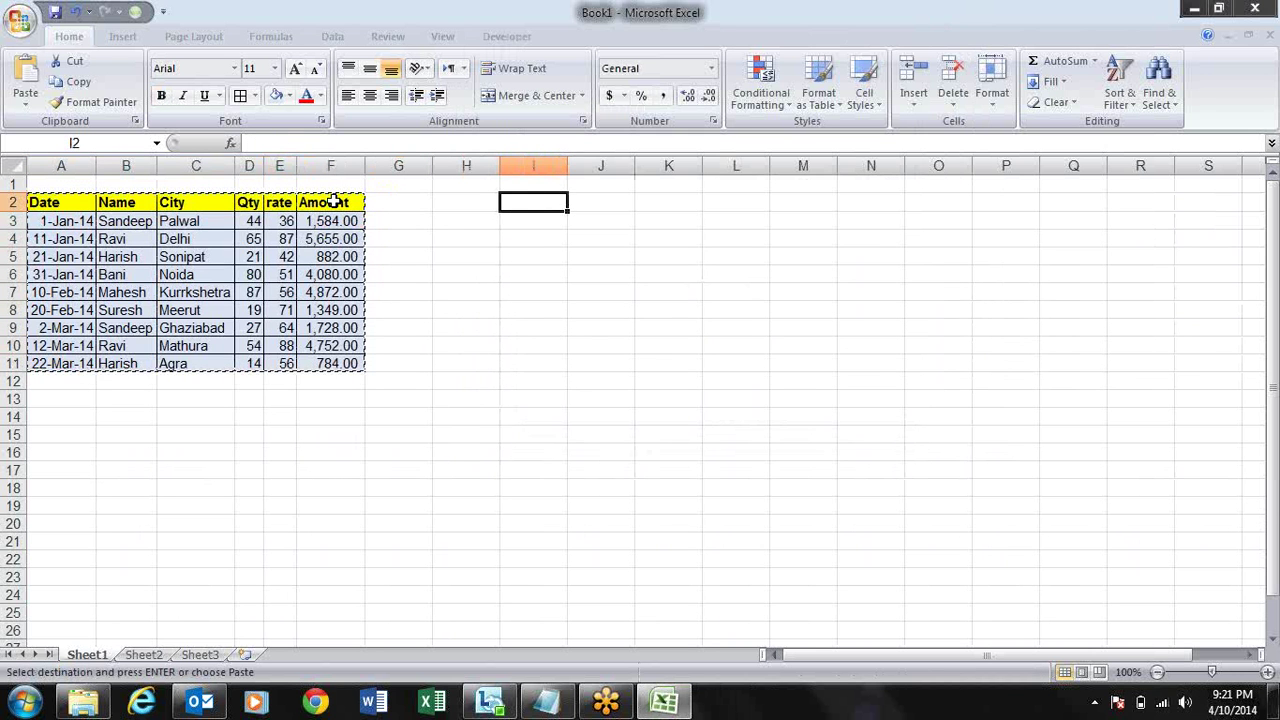
pyautogui.hotkey('ctrl', 'alt', 'v')
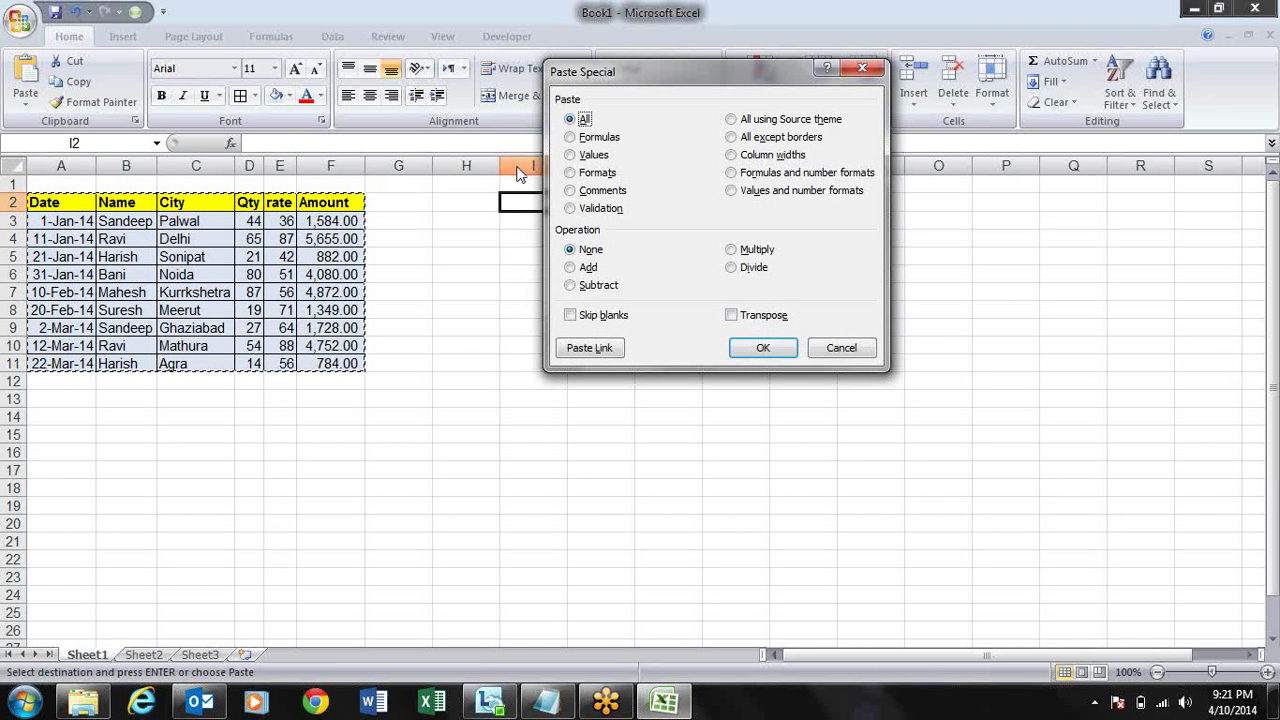
pyautogui.click(780, 199)
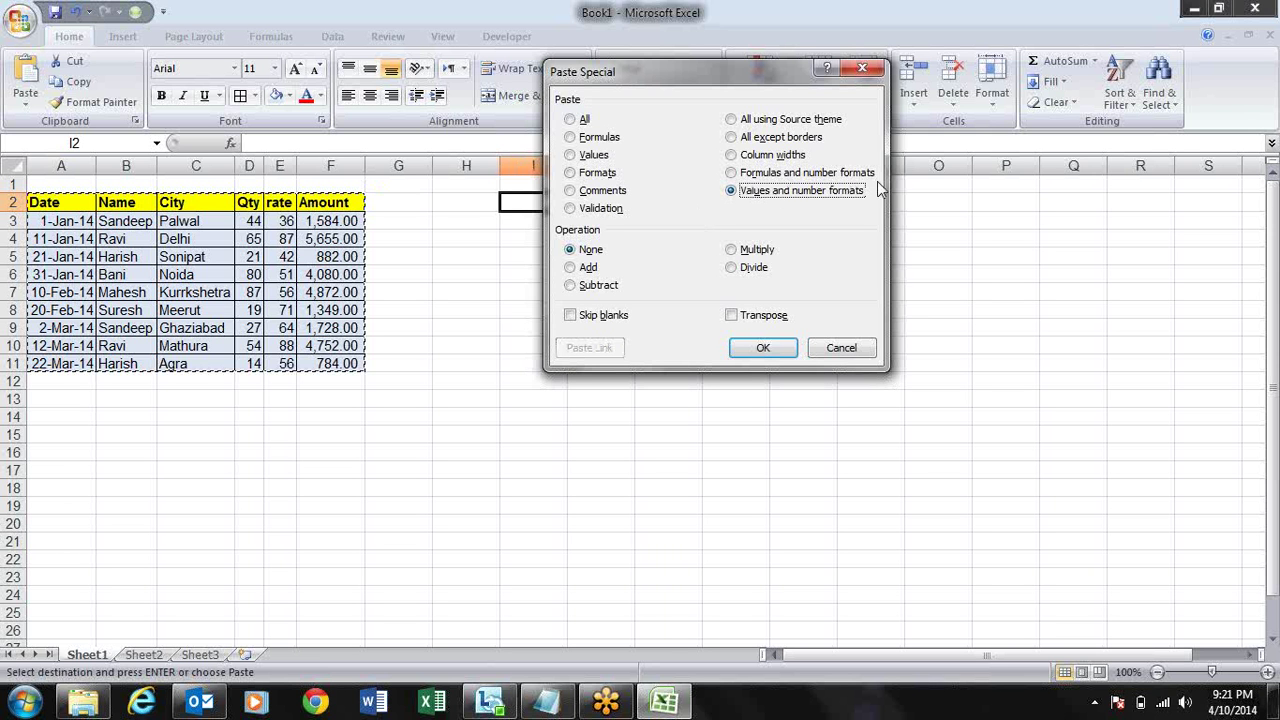
pyautogui.click(763, 347)
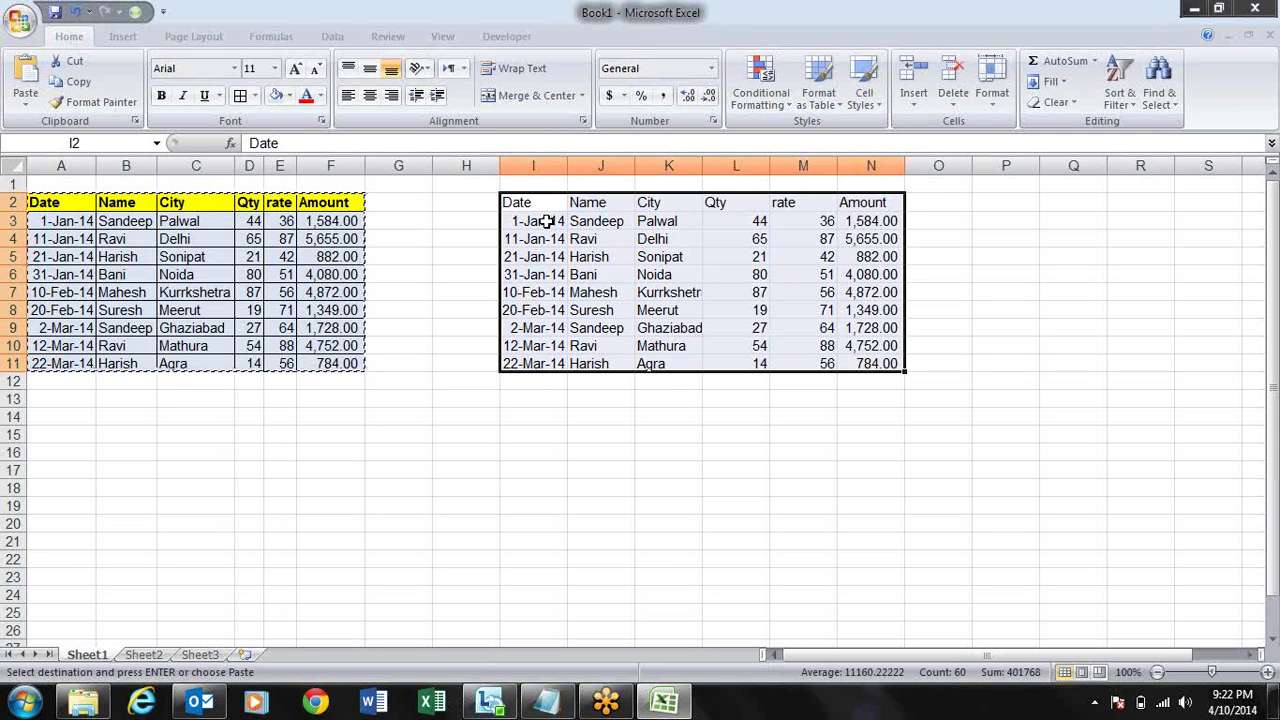
# - Step through the pasted dates in column I to check the copy
pyautogui.click(548, 221)
pyautogui.press('Down')
pyautogui.press('Down')
pyautogui.press('Down')
pyautogui.press('Down')
pyautogui.press('Down')
pyautogui.press('Down')
pyautogui.press('Down')
pyautogui.press('Down')
pyautogui.press('Down')
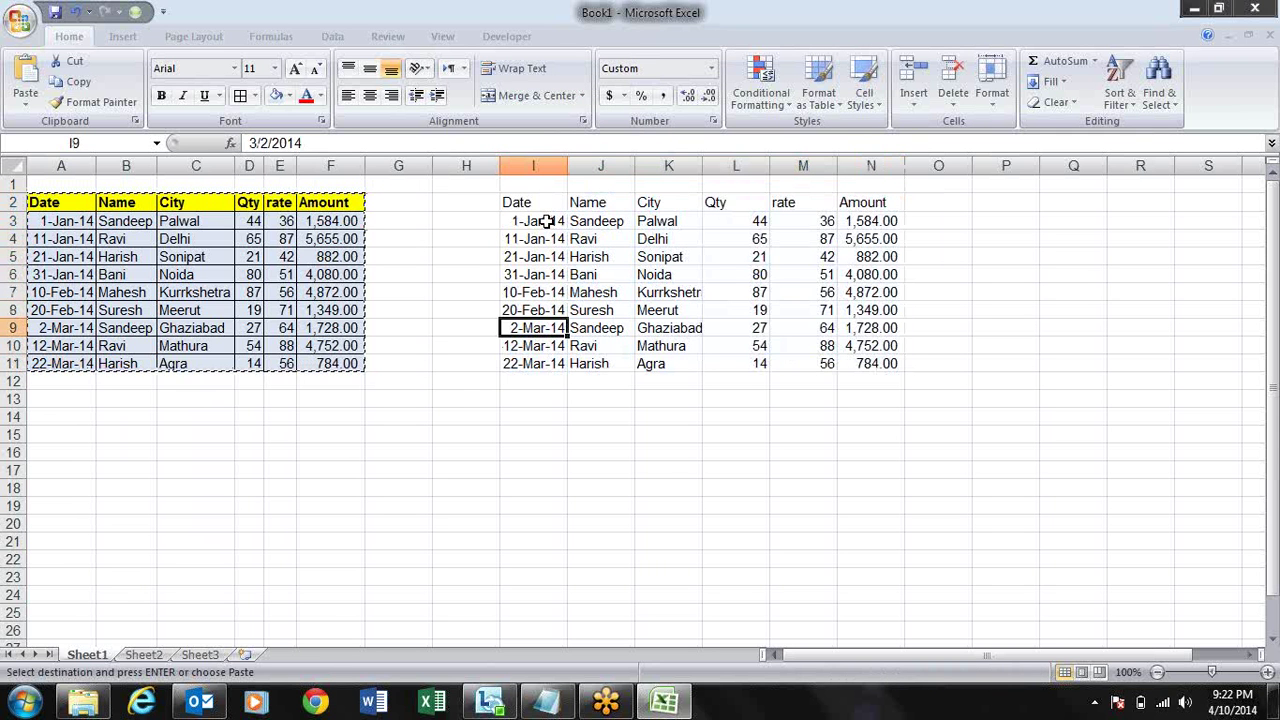
pyautogui.press('Up')
pyautogui.press('Up')
pyautogui.press('Up')
pyautogui.press('Up')
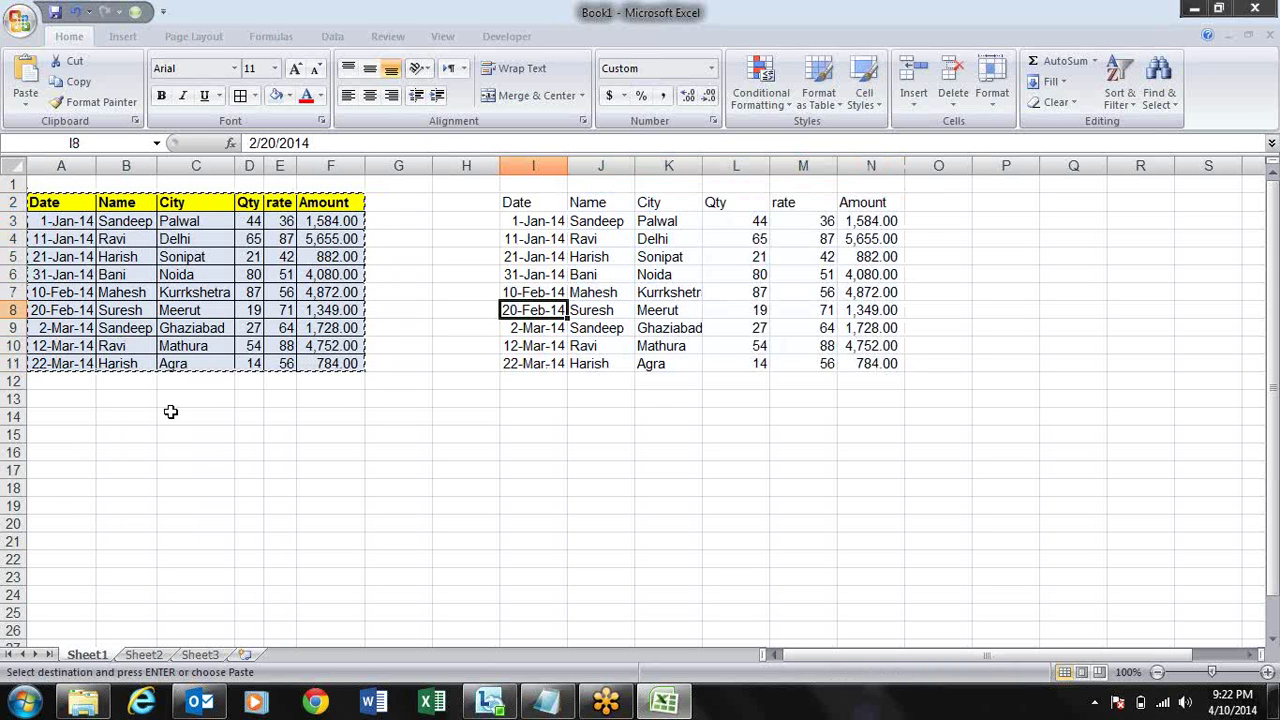
pyautogui.press('Up')
pyautogui.press('Up')
pyautogui.press('Up')
pyautogui.press('Up')
pyautogui.press('Up')
pyautogui.press('Up')
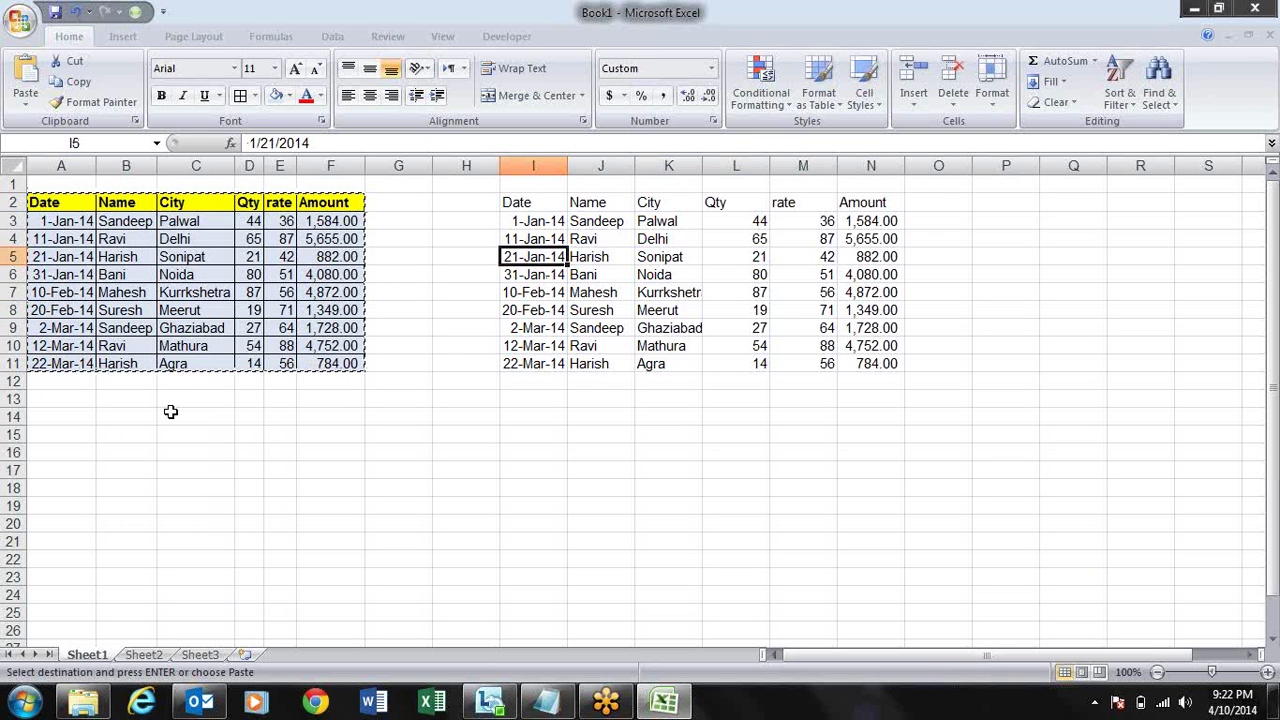
pyautogui.press('Escape')
pyautogui.hotkey('ctrl', 'shift', 'Right')
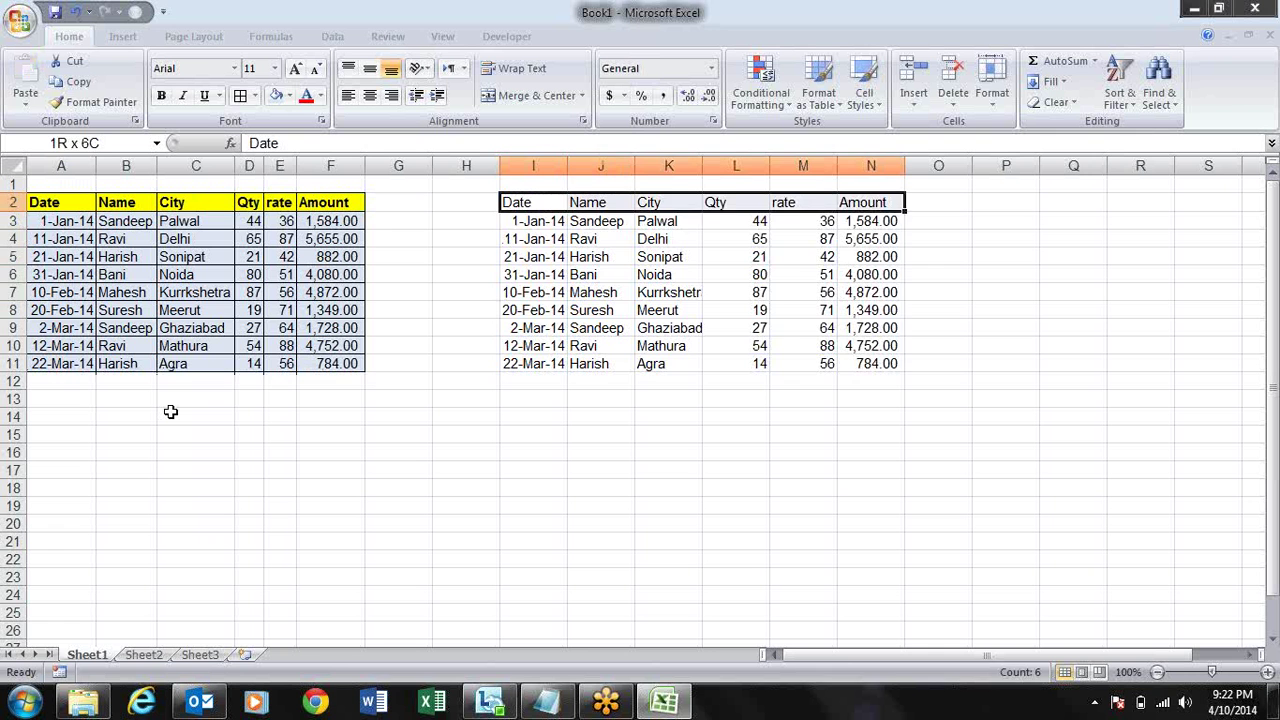
pyautogui.hotkey('ctrl', 'shift', 'Down')
pyautogui.press('Delete')
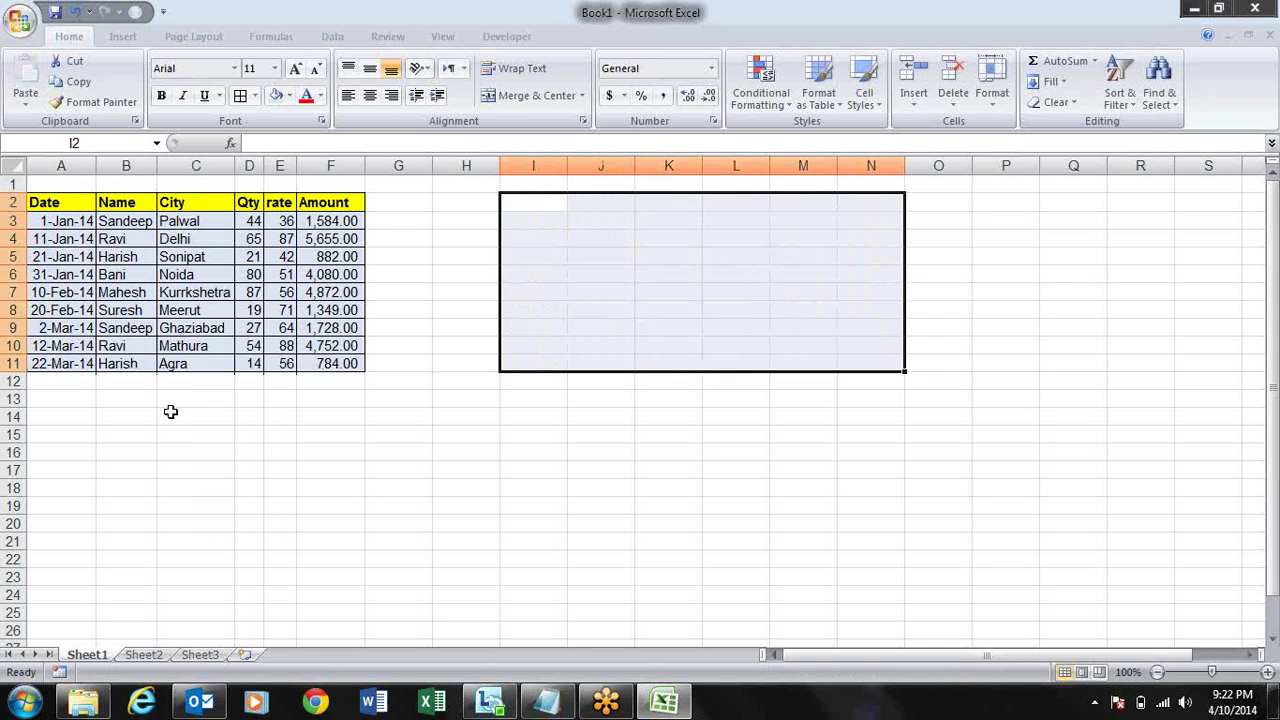
pyautogui.press('Left')
pyautogui.press('Left')
pyautogui.press('Left')
pyautogui.hotkey('ctrl', 'shift', 'Left')
pyautogui.hotkey('ctrl', 'shift', 'Down')
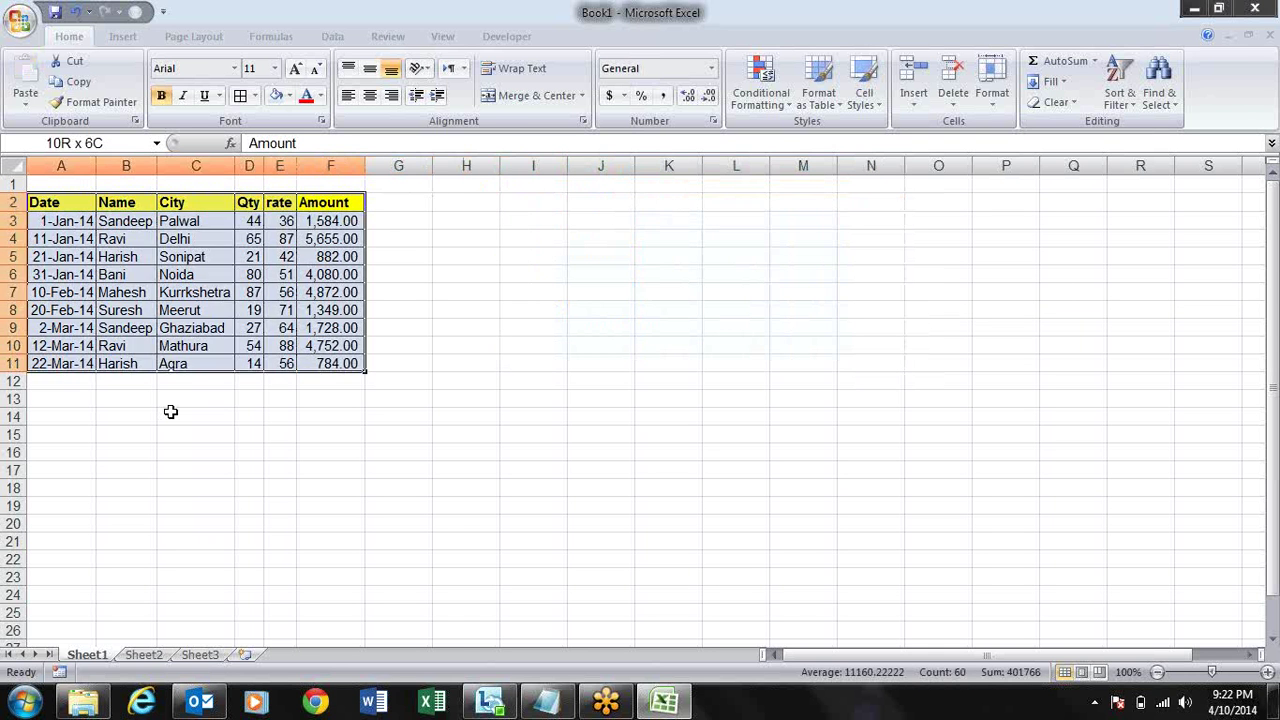
pyautogui.hotkey('ctrl', 'shift', 'Down')
pyautogui.hotkey('ctrl', 'shift', 'Up')
pyautogui.hotkey('ctrl', 'c')
pyautogui.press('Up')
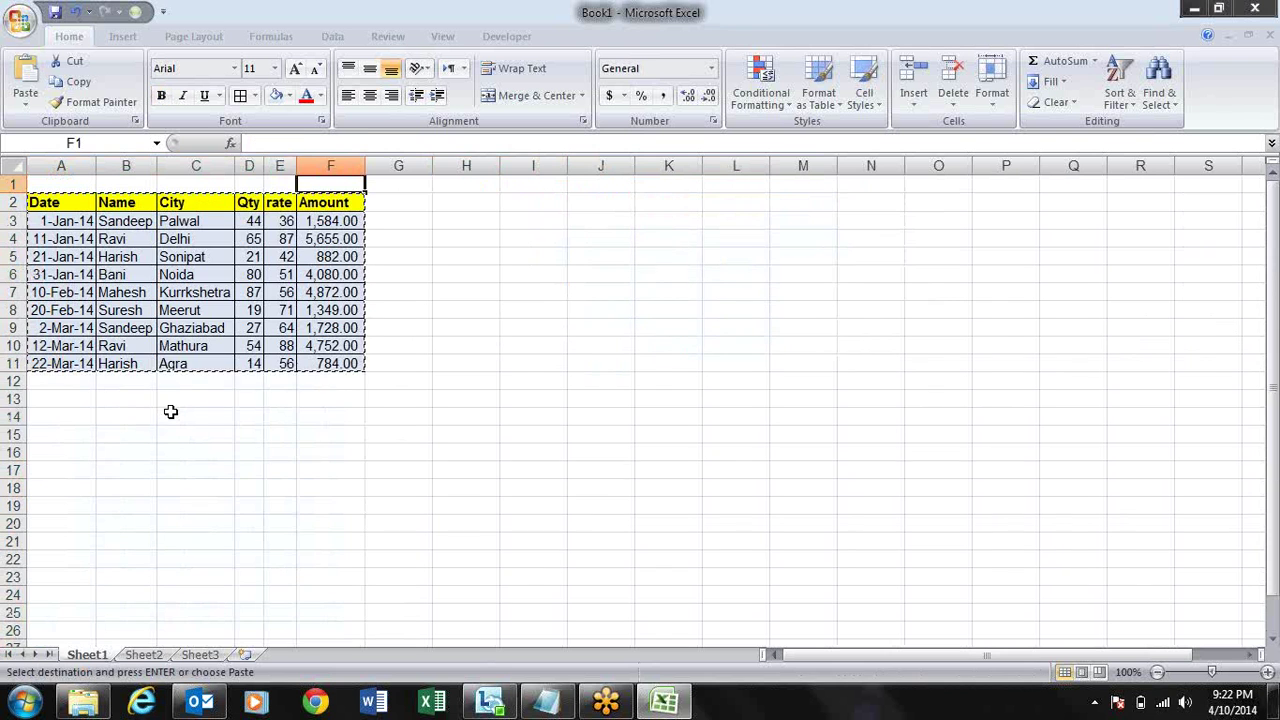
pyautogui.press('Right')
pyautogui.press('Right')
pyautogui.press('Right')
pyautogui.press('Down')
pyautogui.hotkey('alt', 'e')
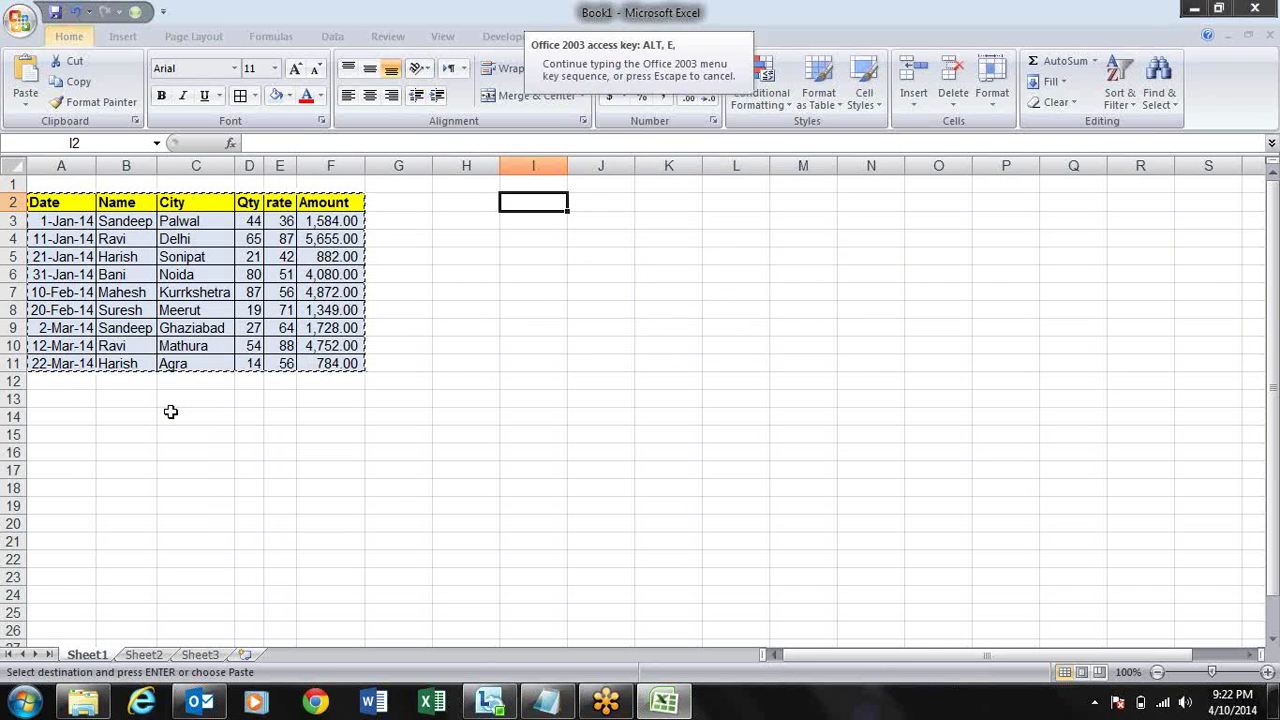
pyautogui.press('s')
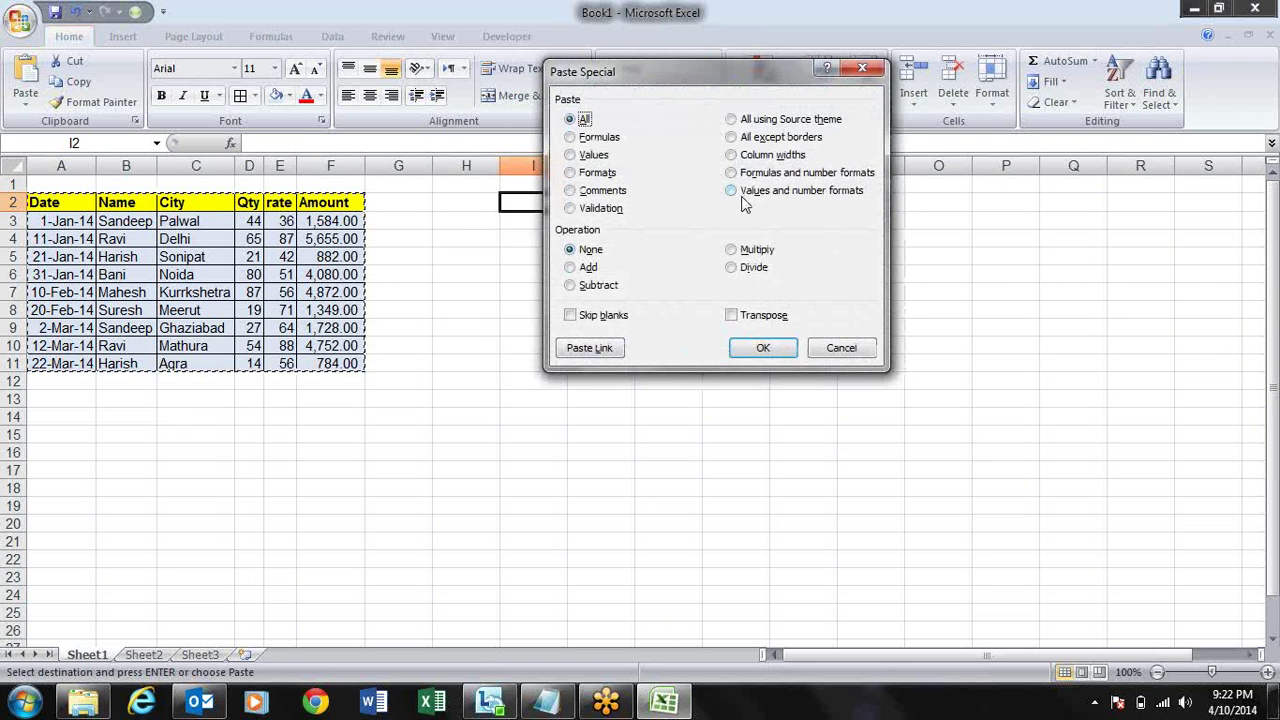
pyautogui.click(733, 191)
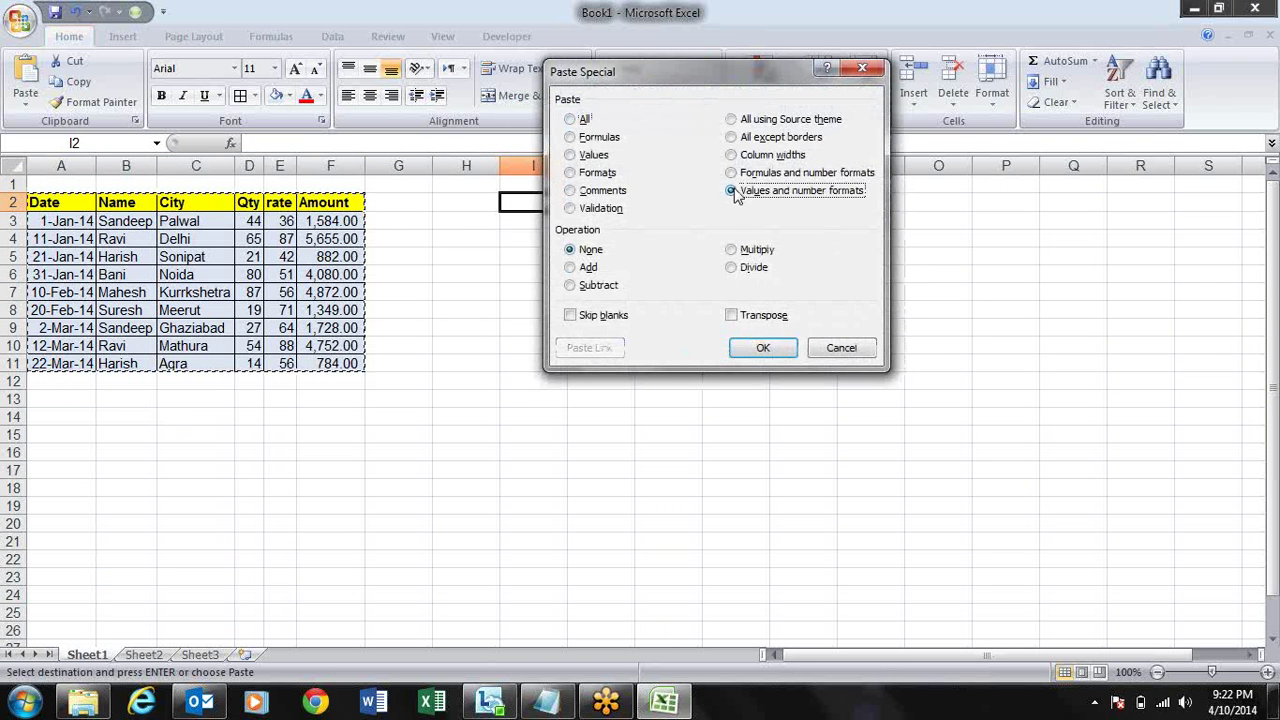
pyautogui.click(787, 352)
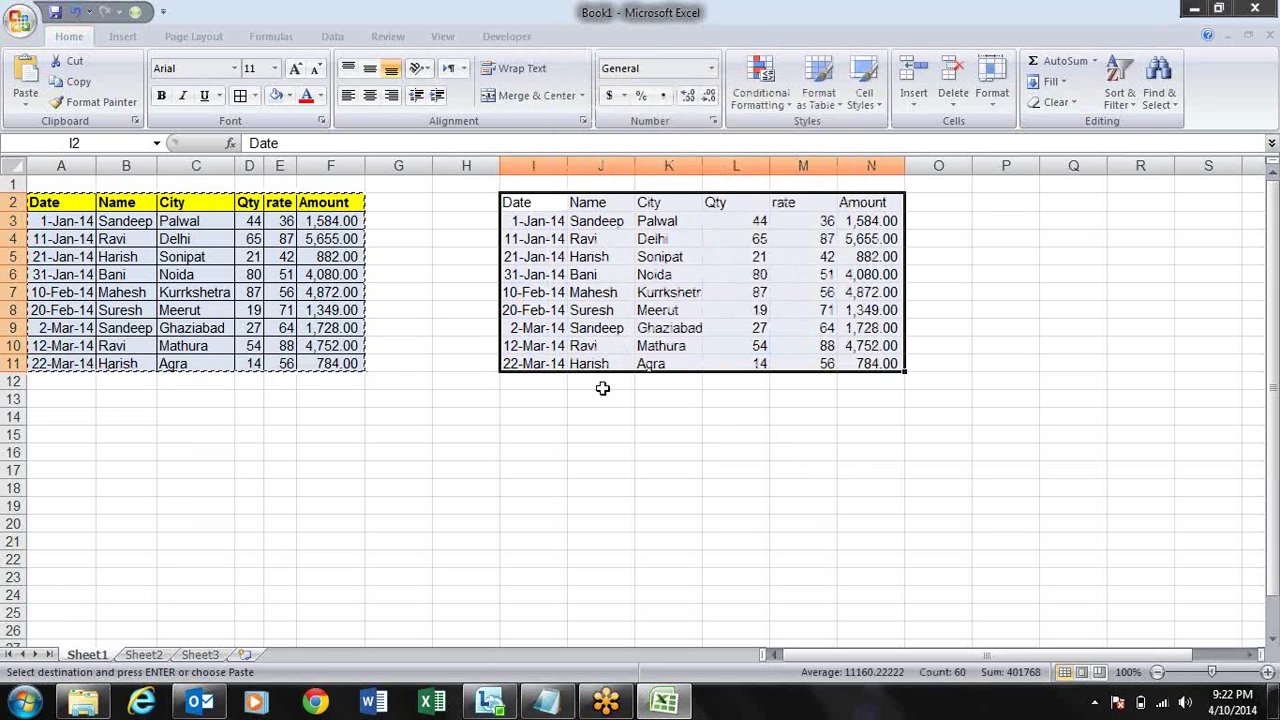
pyautogui.click(682, 437)
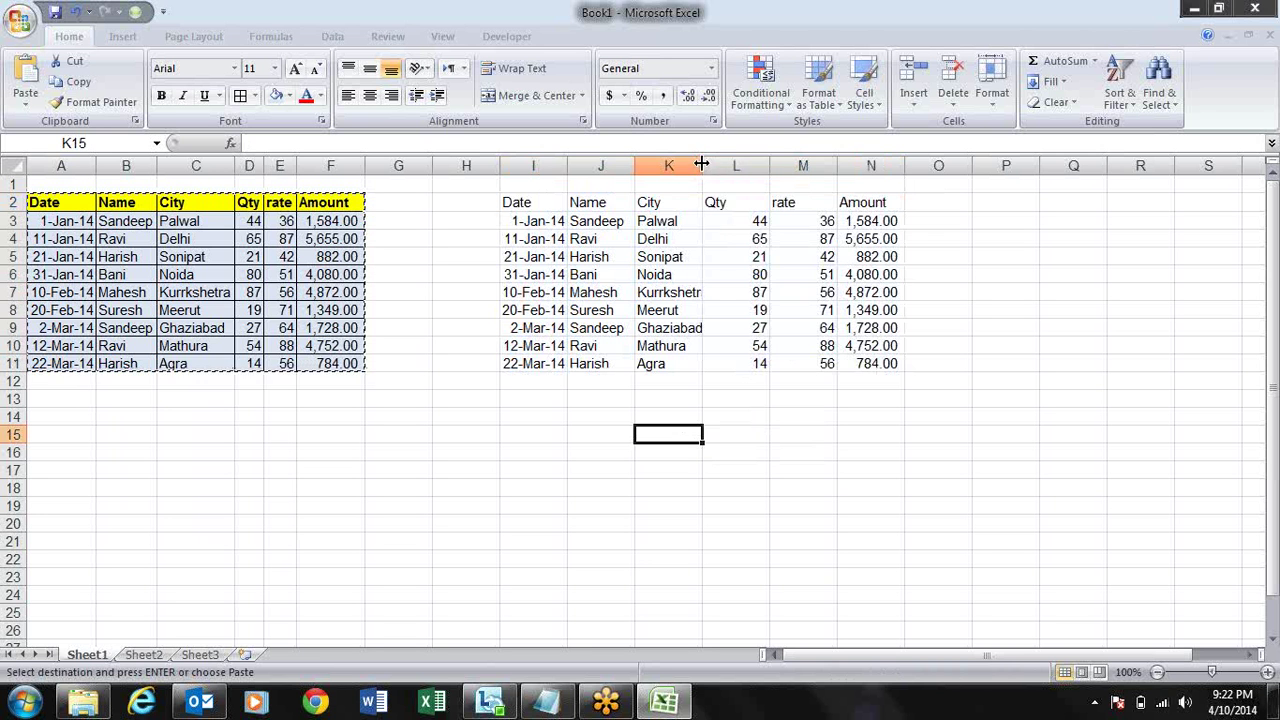
pyautogui.moveTo(770, 164)
pyautogui.mouseDown()
pyautogui.moveTo(800, 171)
pyautogui.moveTo(762, 180)
pyautogui.moveTo(788, 185)
pyautogui.moveTo(770, 188)
pyautogui.mouseUp()
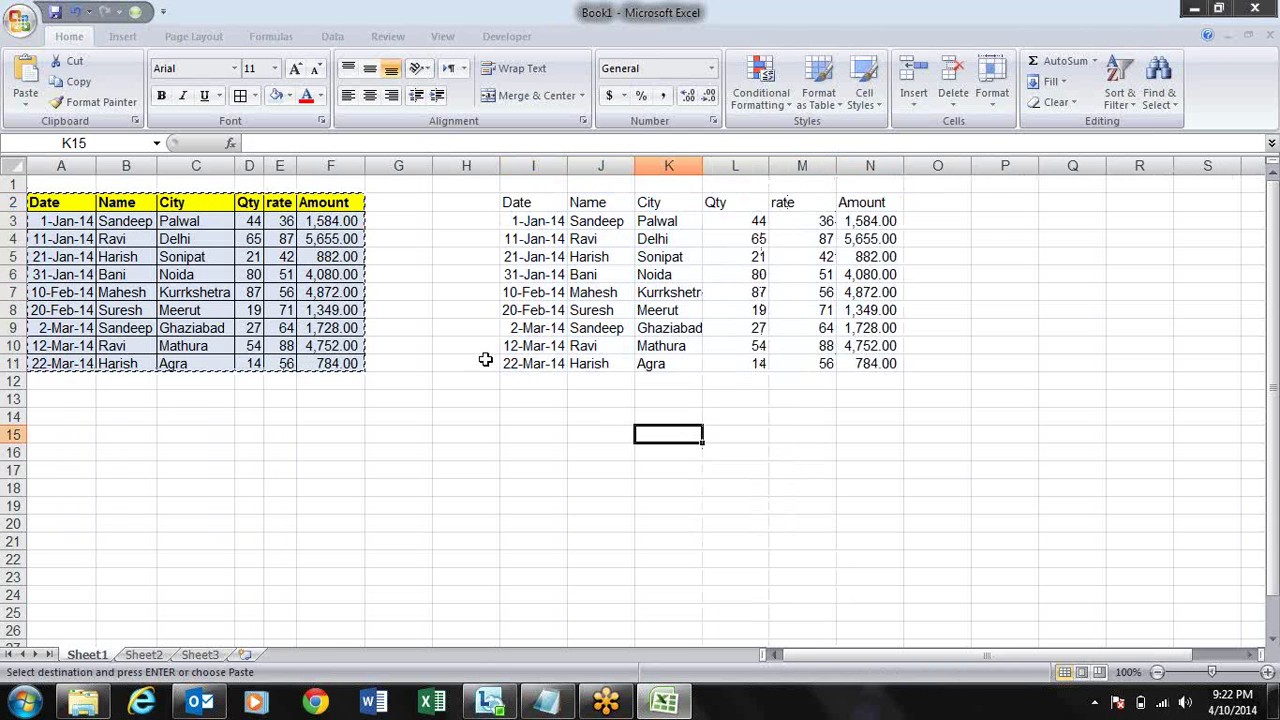
pyautogui.press('Escape')
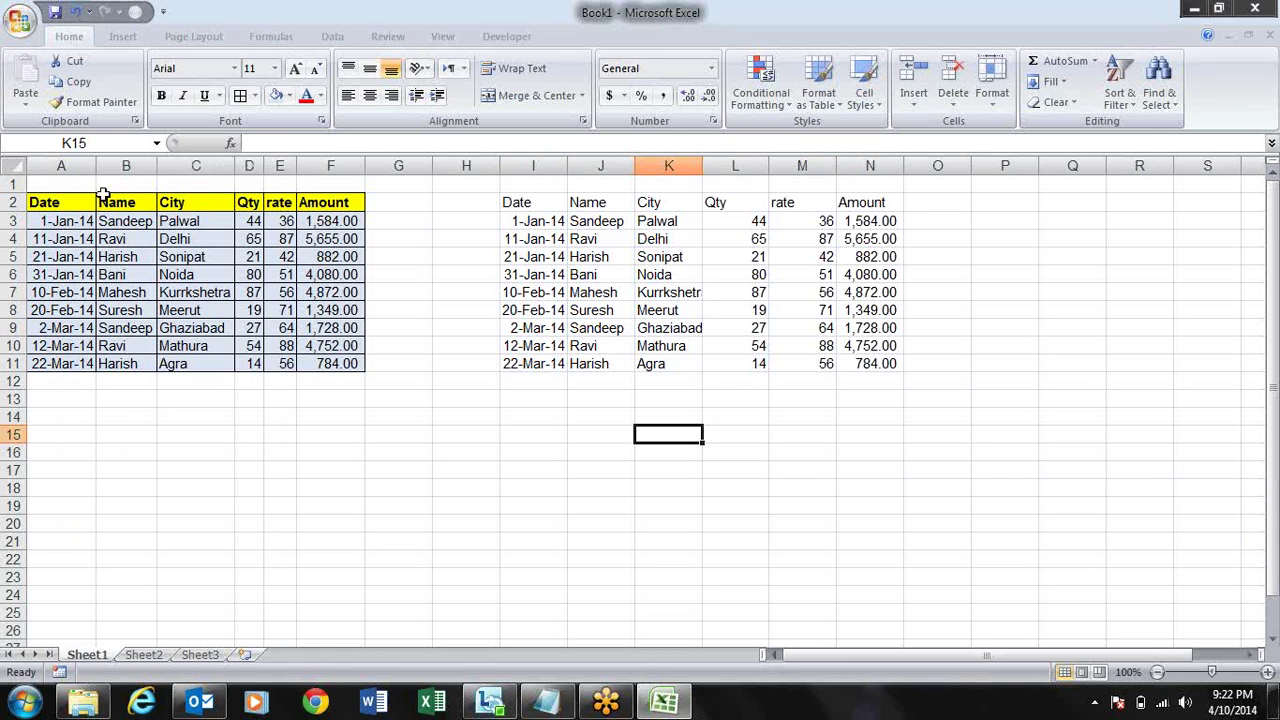
# - Copy A2:F11 and paste only its column widths onto I2, matching columns I–N to A–F
pyautogui.click(56, 210)
pyautogui.hotkey('ctrl', 'shift', 'Right')
pyautogui.hotkey('ctrl', 'shift', 'Down')
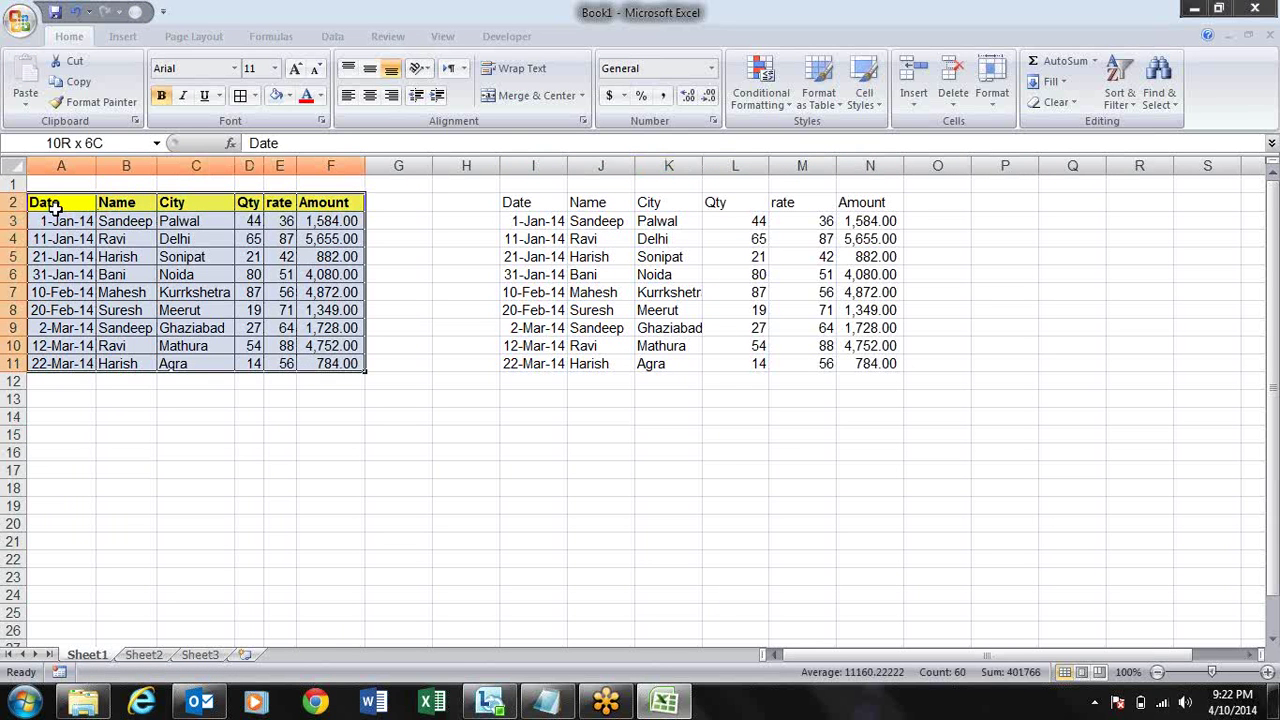
pyautogui.hotkey('ctrl', 'c')
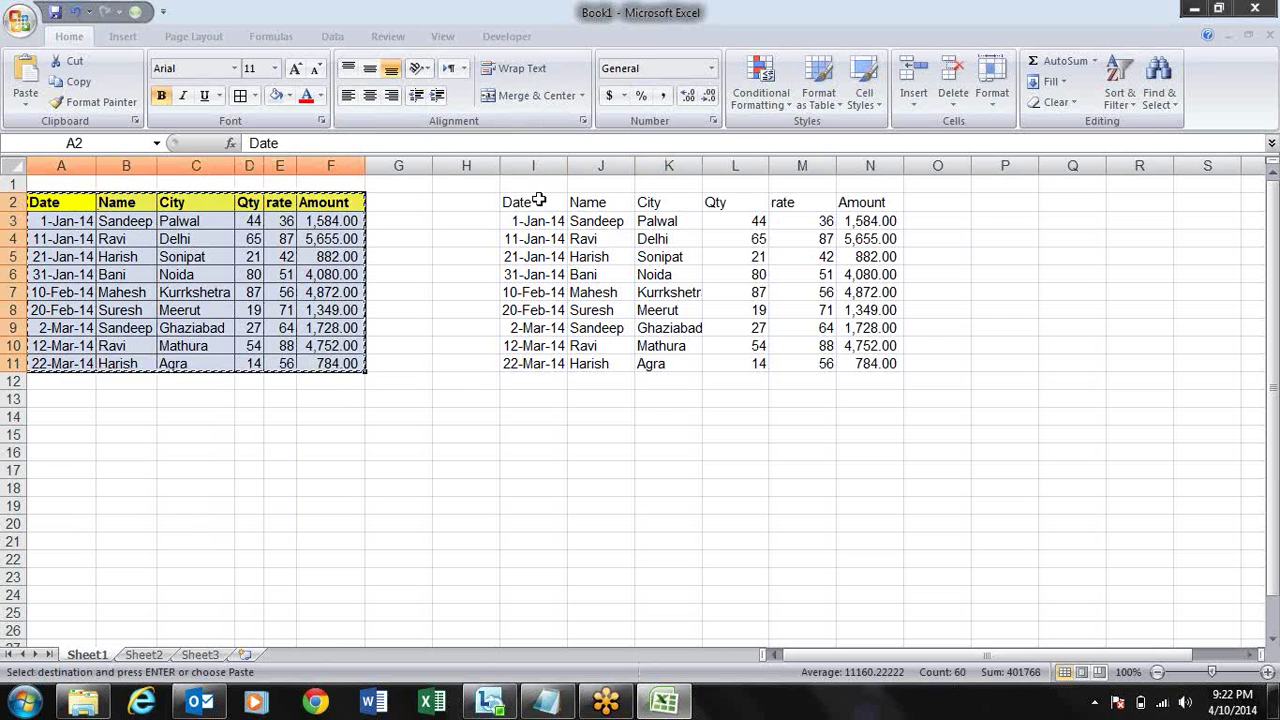
pyautogui.click(538, 204)
pyautogui.rightClick(540, 206)
pyautogui.click(605, 274)
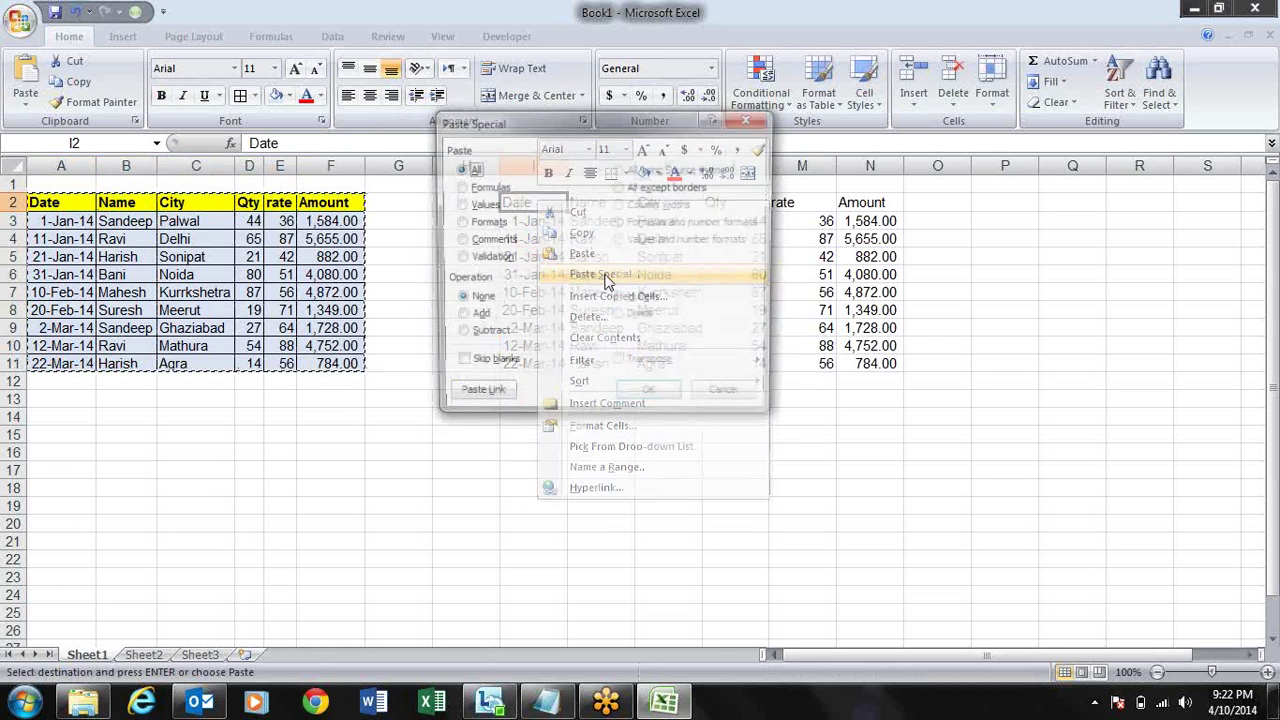
pyautogui.moveTo(460, 127); pyautogui.dragTo(121, 149)
pyautogui.click(333, 230)
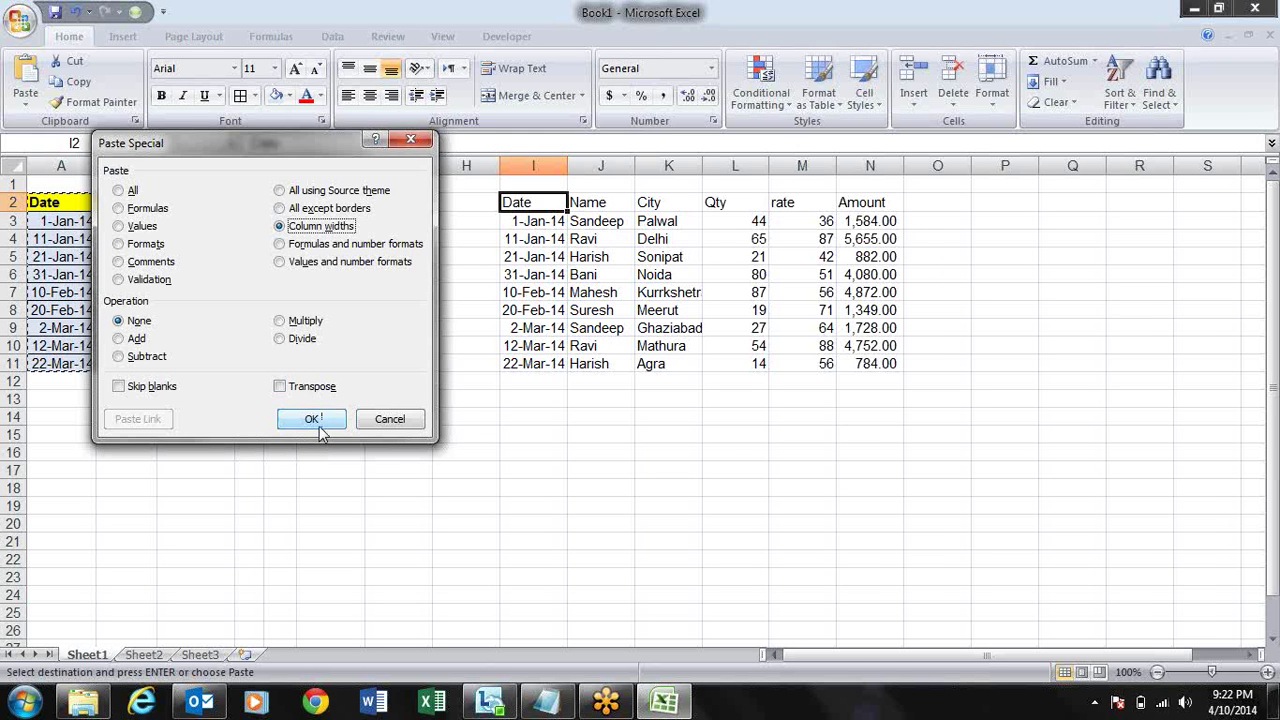
pyautogui.click(312, 419)
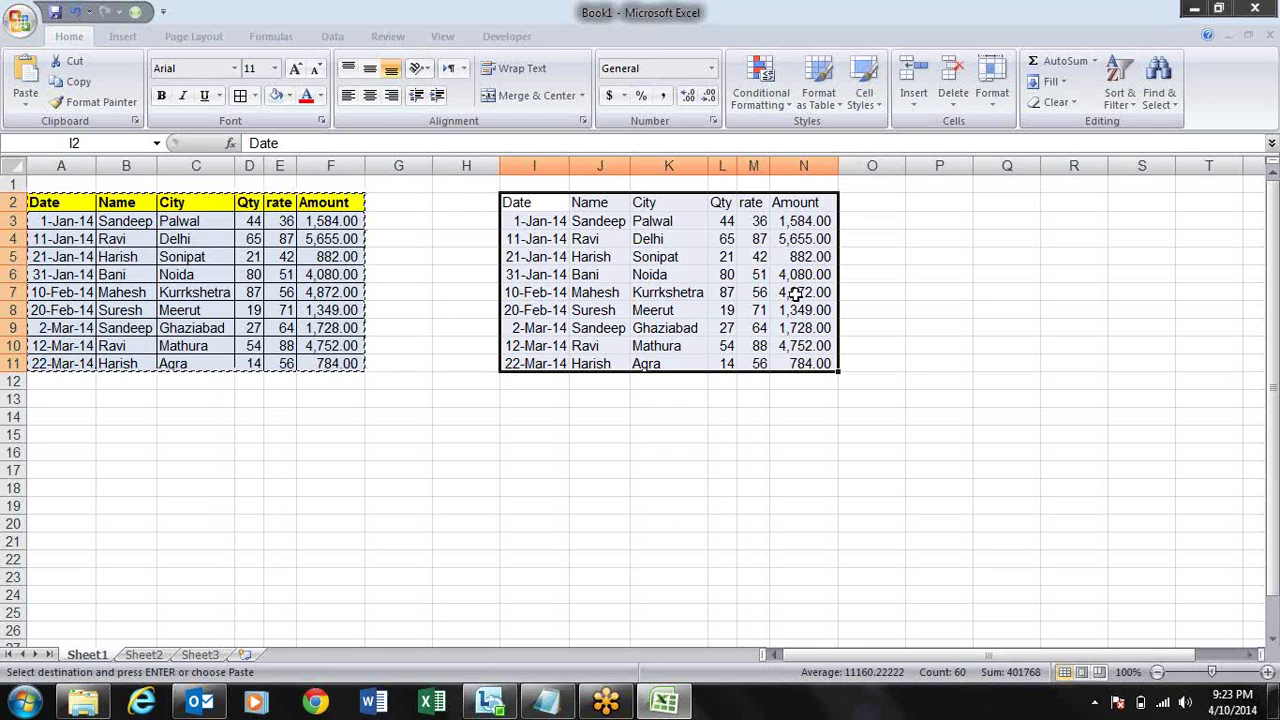
pyautogui.press('Delete')
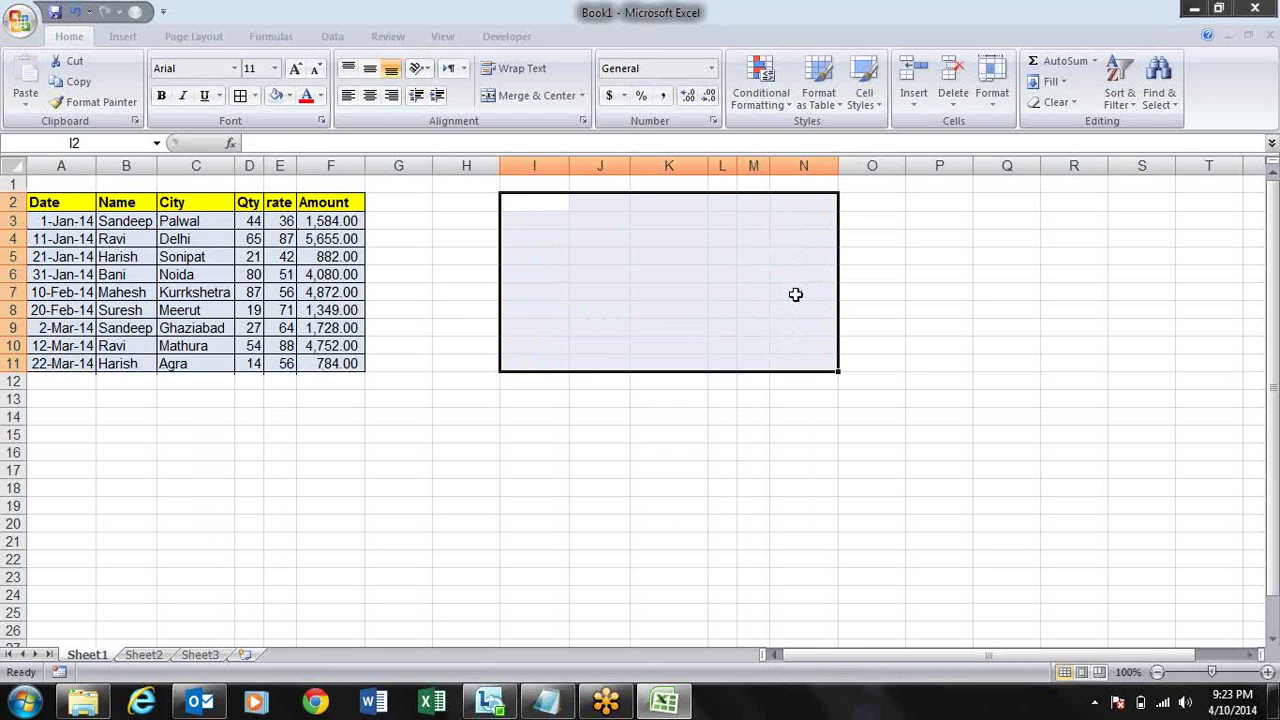
pyautogui.press('Left')
pyautogui.press('Left')
pyautogui.press('Left')
pyautogui.hotkey('ctrl', 'shift', 'Left')
pyautogui.hotkey('ctrl', 'shift', 'Down')
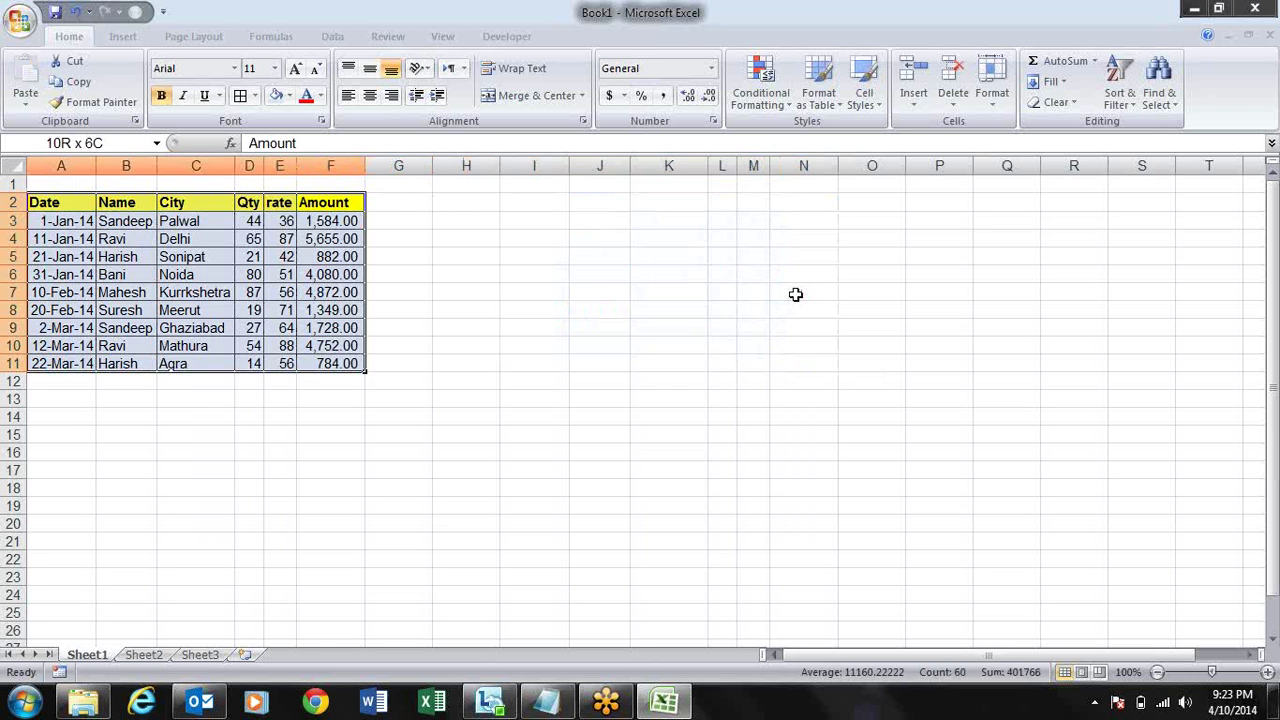
pyautogui.hotkey('ctrl', 'c')
pyautogui.press('Right')
pyautogui.press('Right')
pyautogui.press('Right')
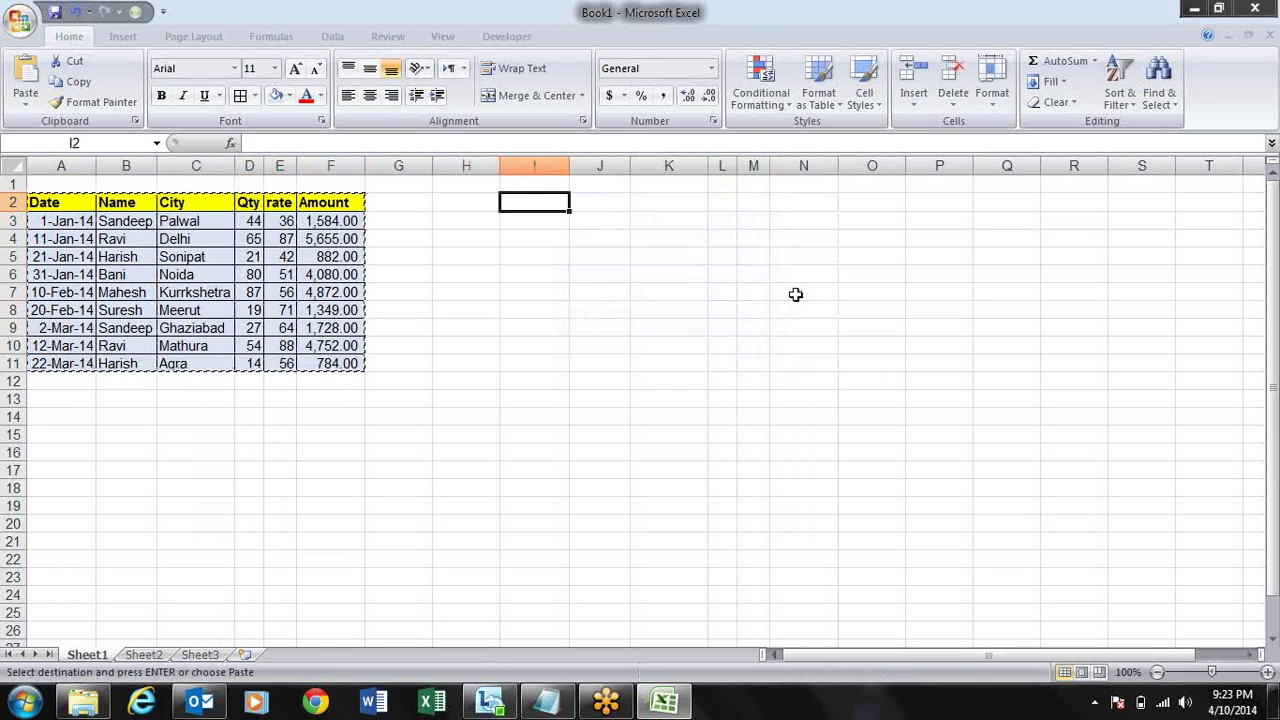
pyautogui.hotkey('ctrl', 'alt', 'v')
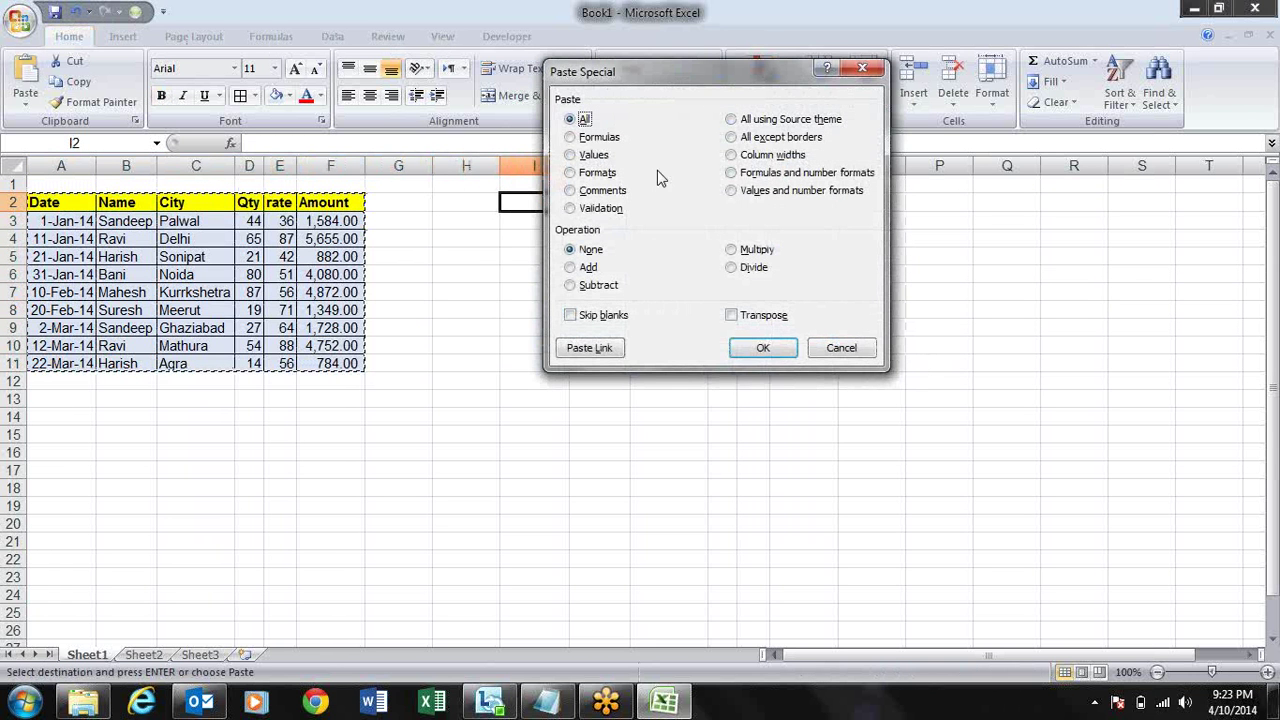
pyautogui.click(598, 173)
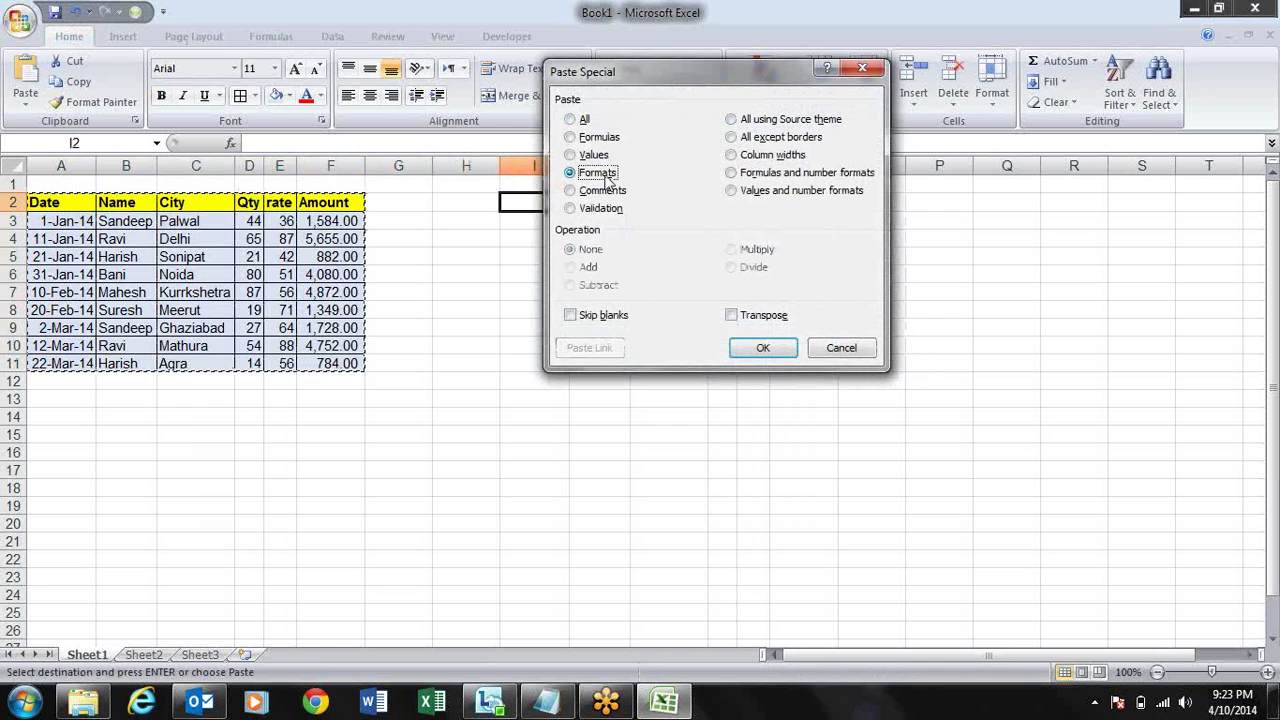
pyautogui.press('Return')
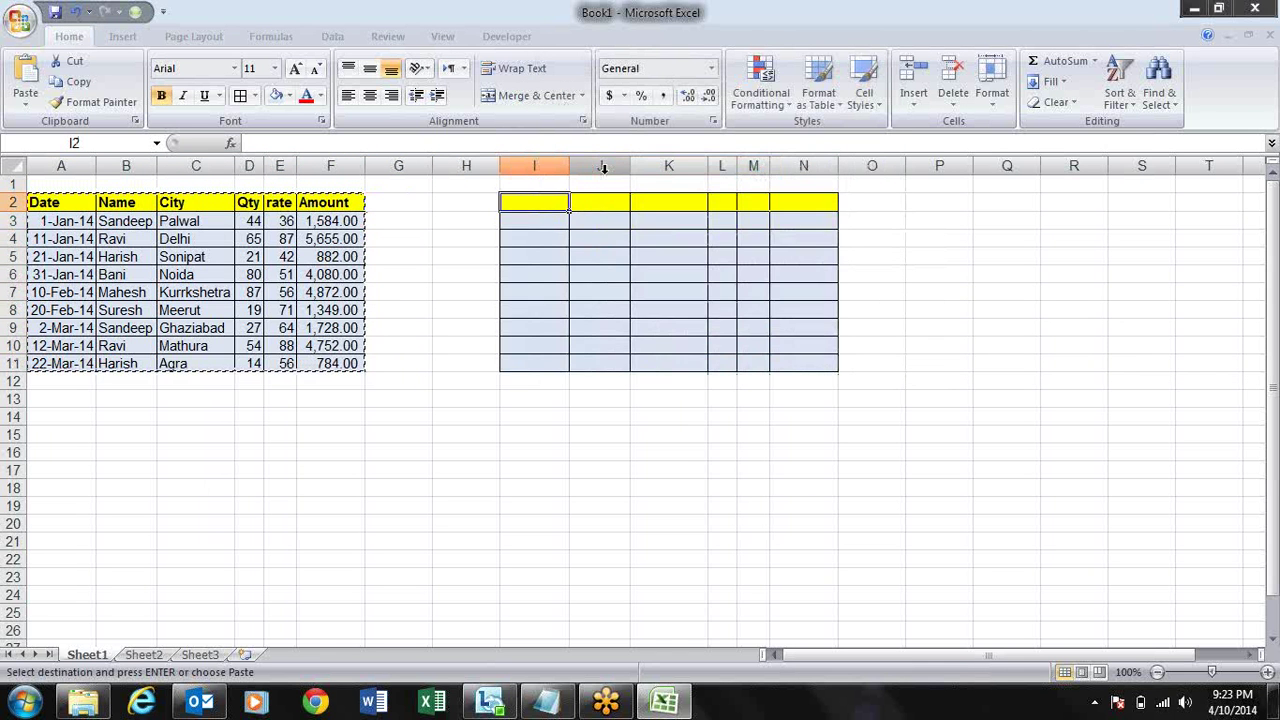
pyautogui.hotkey('ctrl', 'alt', 'v')
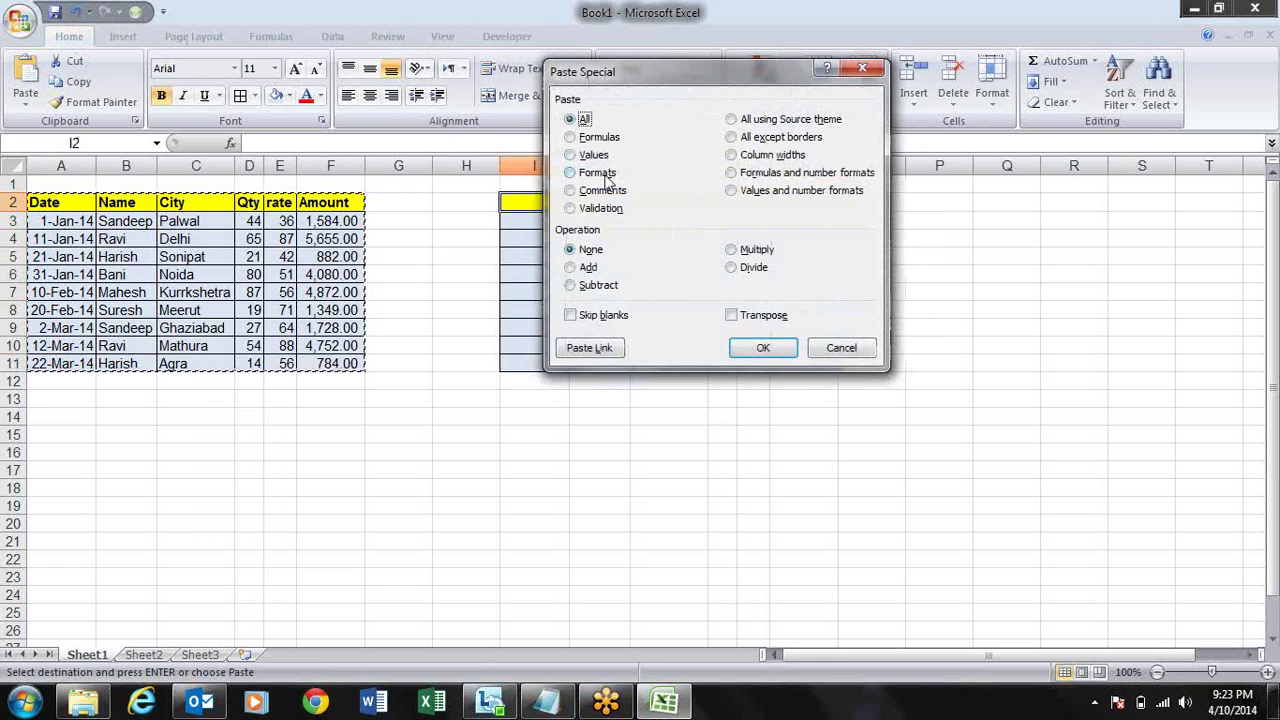
pyautogui.press('v')
pyautogui.press('Return')
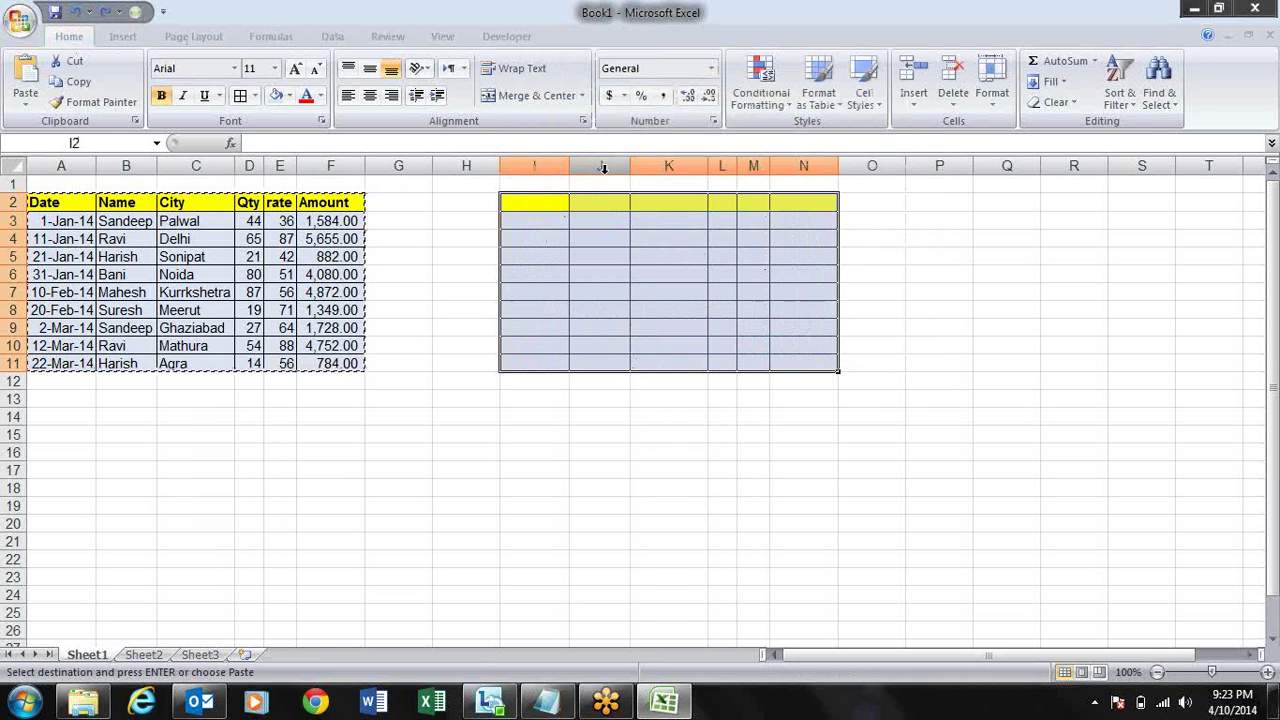
pyautogui.hotkey('ctrl', 'z')
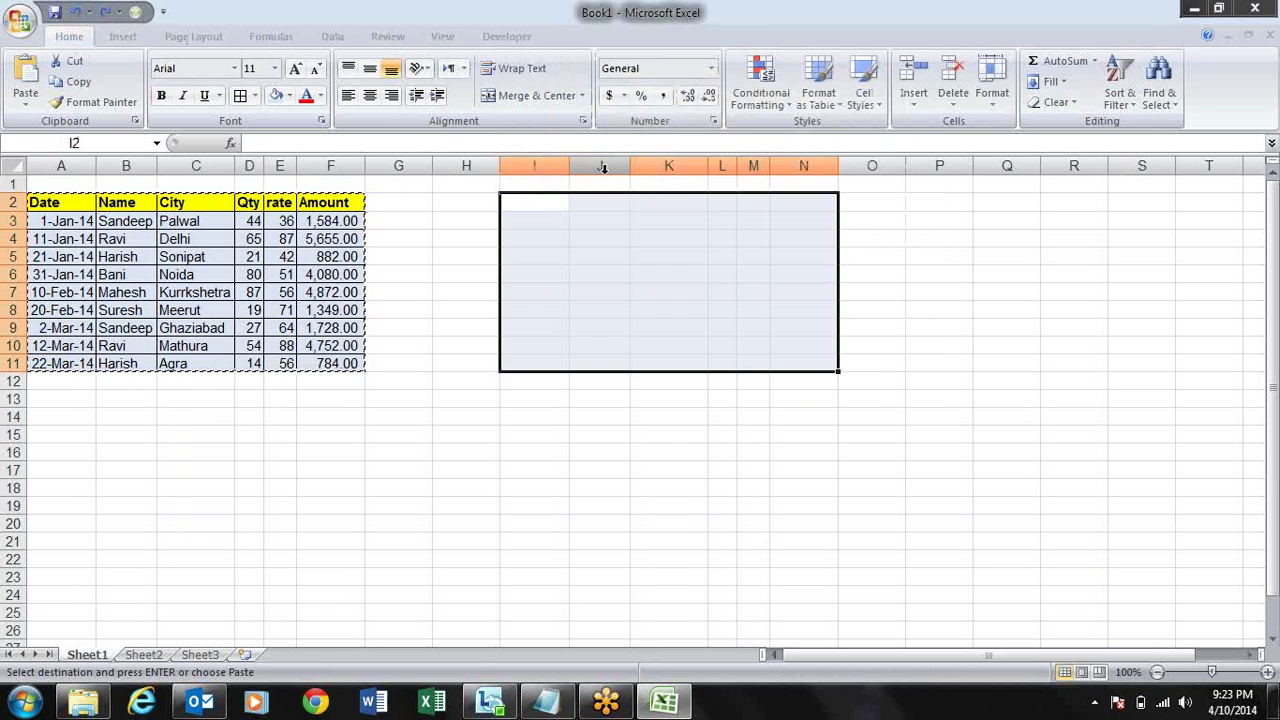
pyautogui.hotkey('ctrl', 'z')
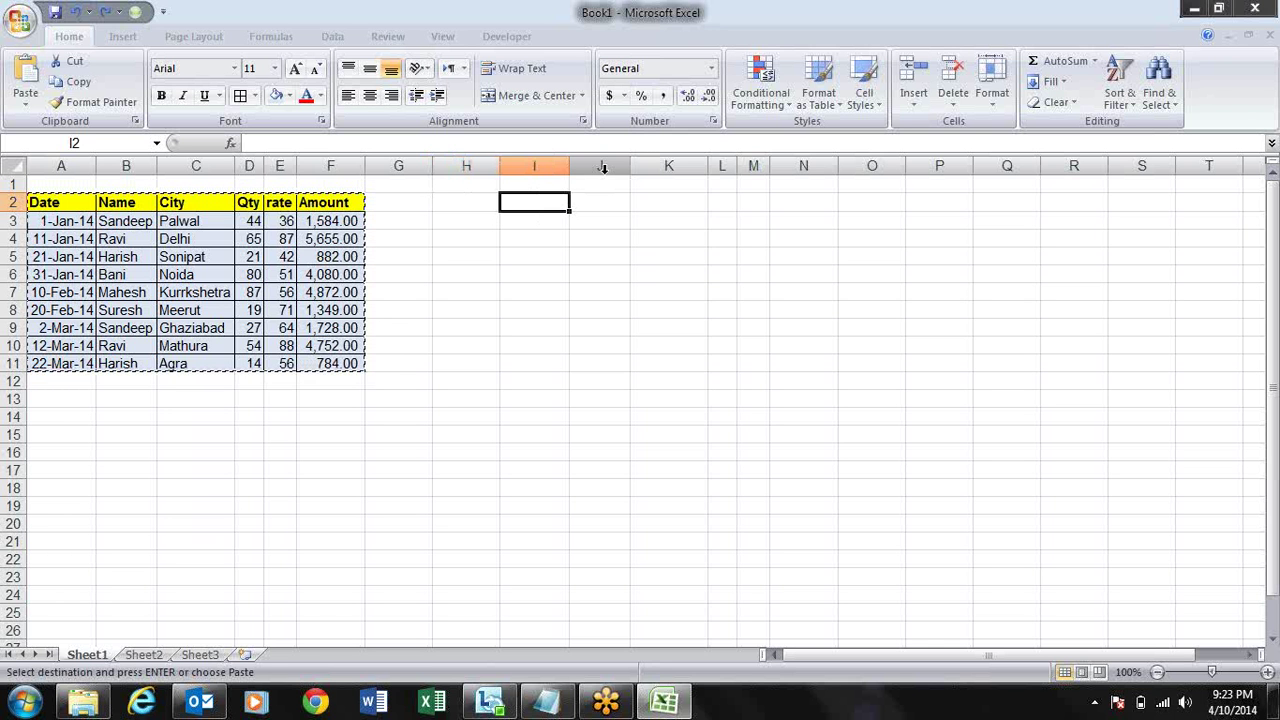
pyautogui.hotkey('alt', 'e')
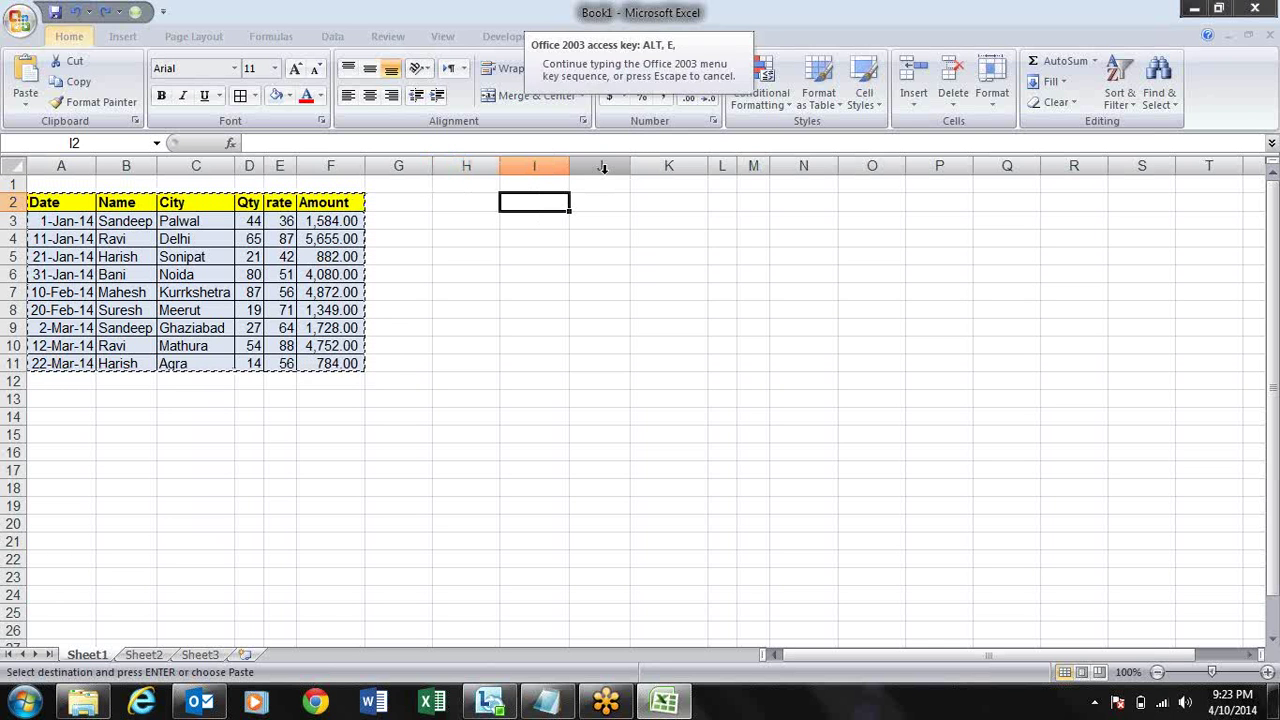
pyautogui.press('s')
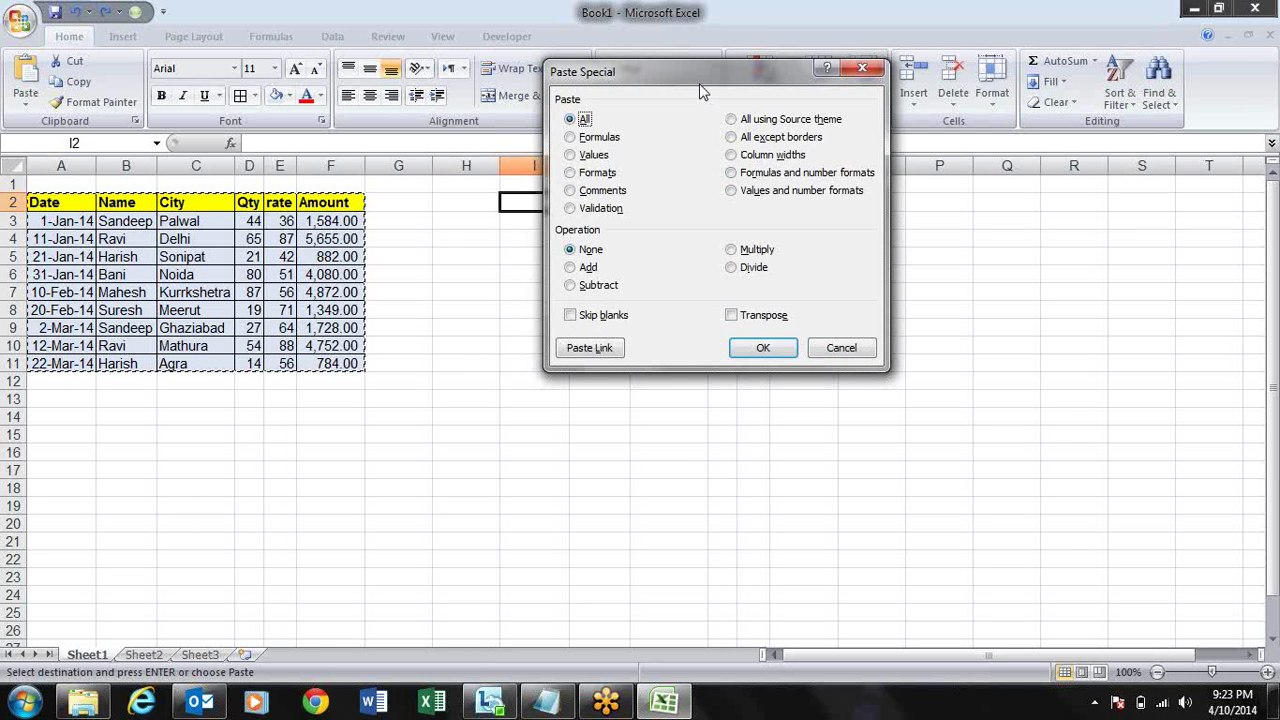
pyautogui.moveTo(692, 82); pyautogui.dragTo(855, 278)
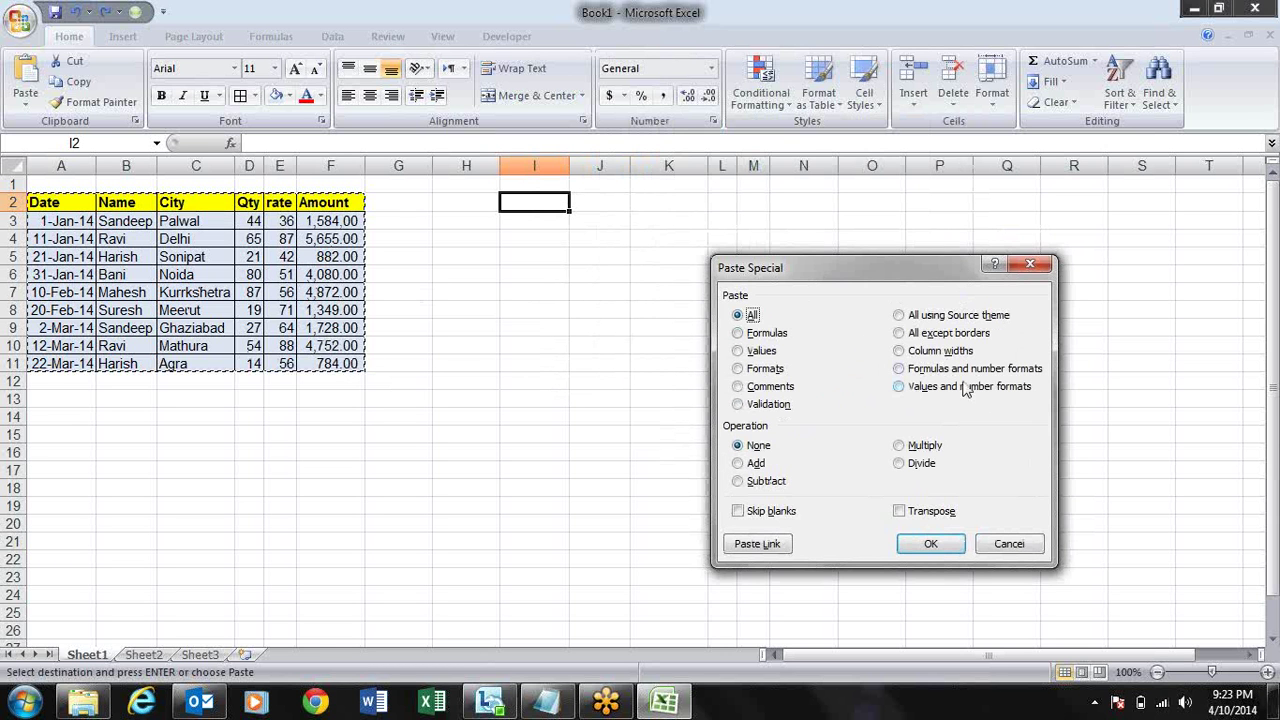
pyautogui.click(927, 336)
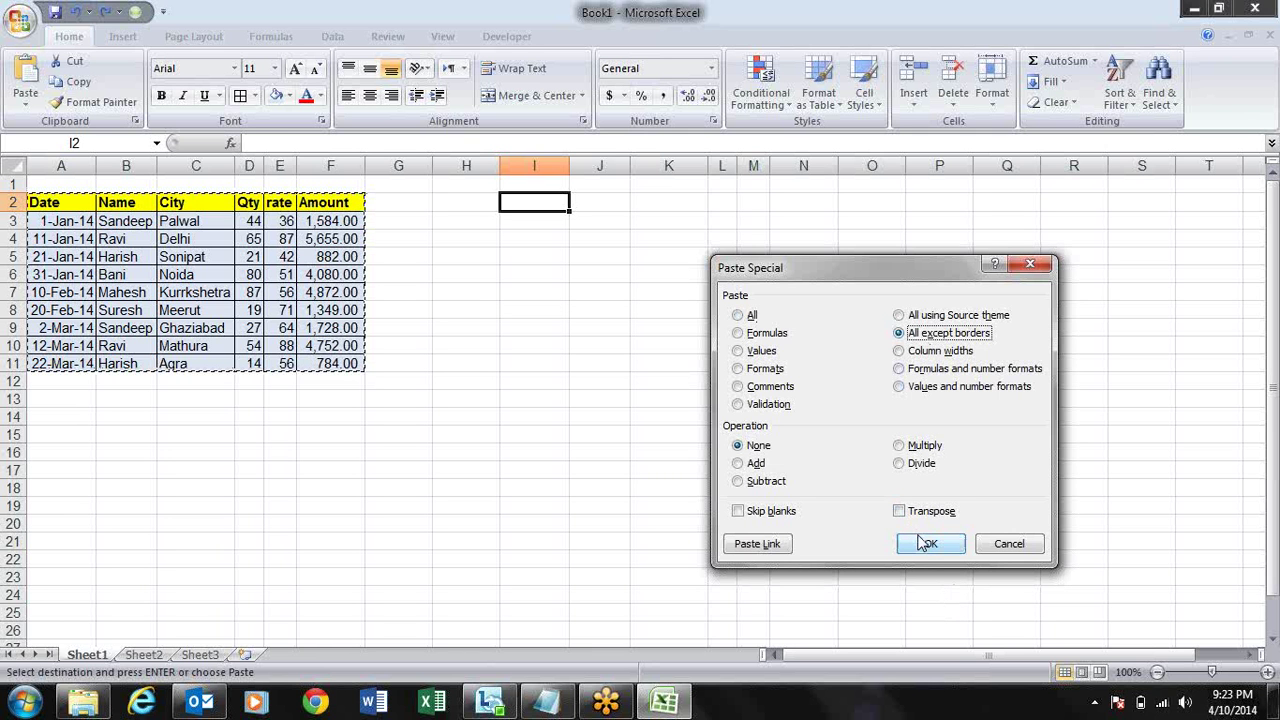
pyautogui.click(925, 543)
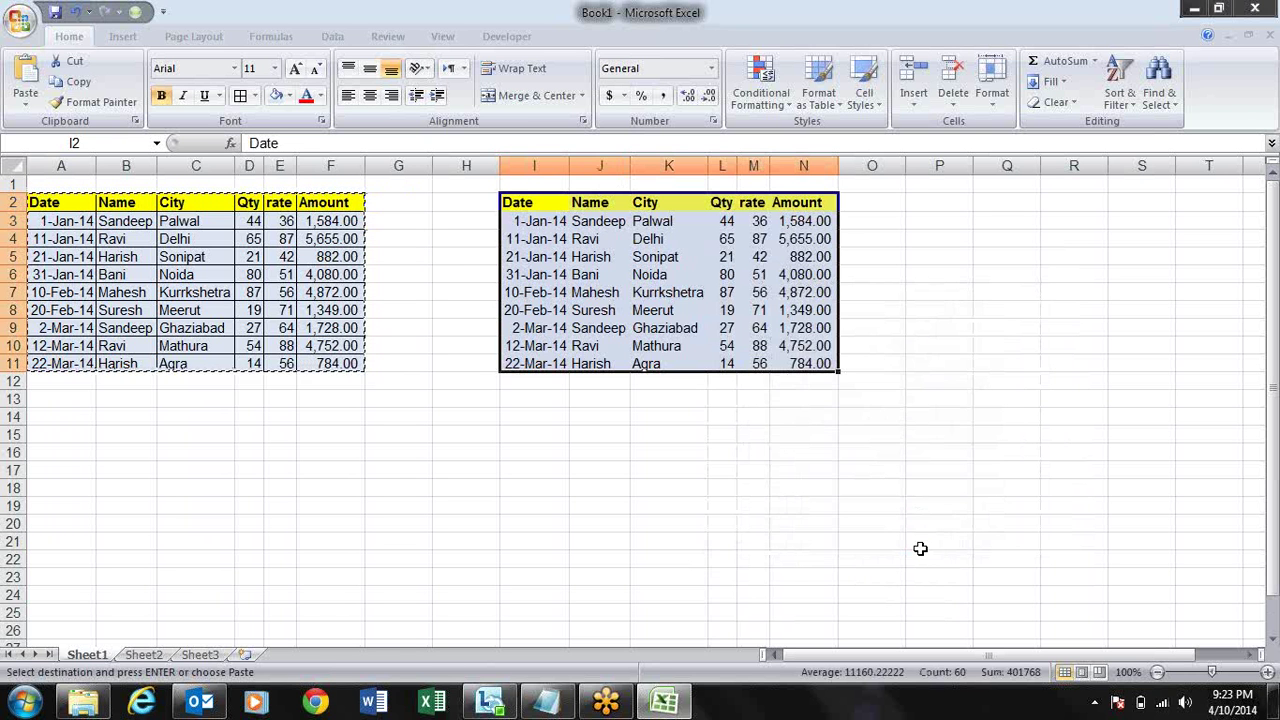
pyautogui.hotkey('ctrl', 'z')
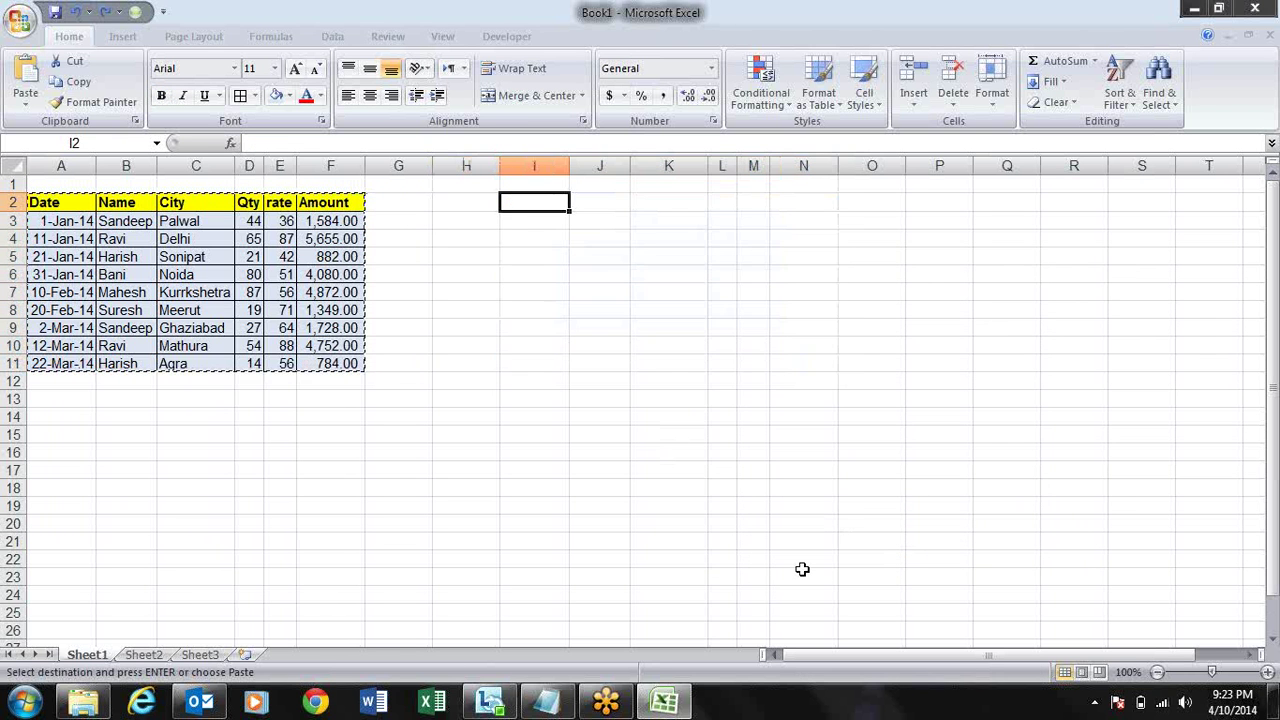
# - Cancel the Paste Special dialog and clear the table's copy marquee
pyautogui.hotkey('alt', 'e')
pyautogui.press('s')
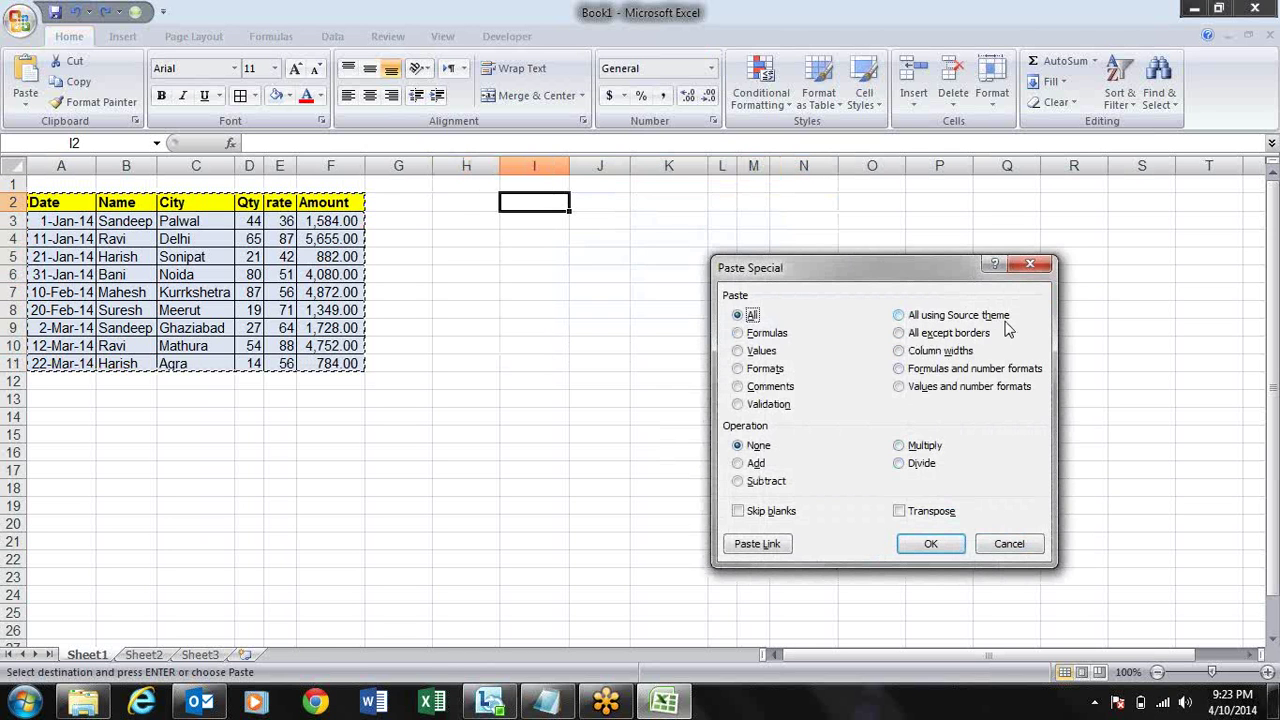
pyautogui.press('Escape')
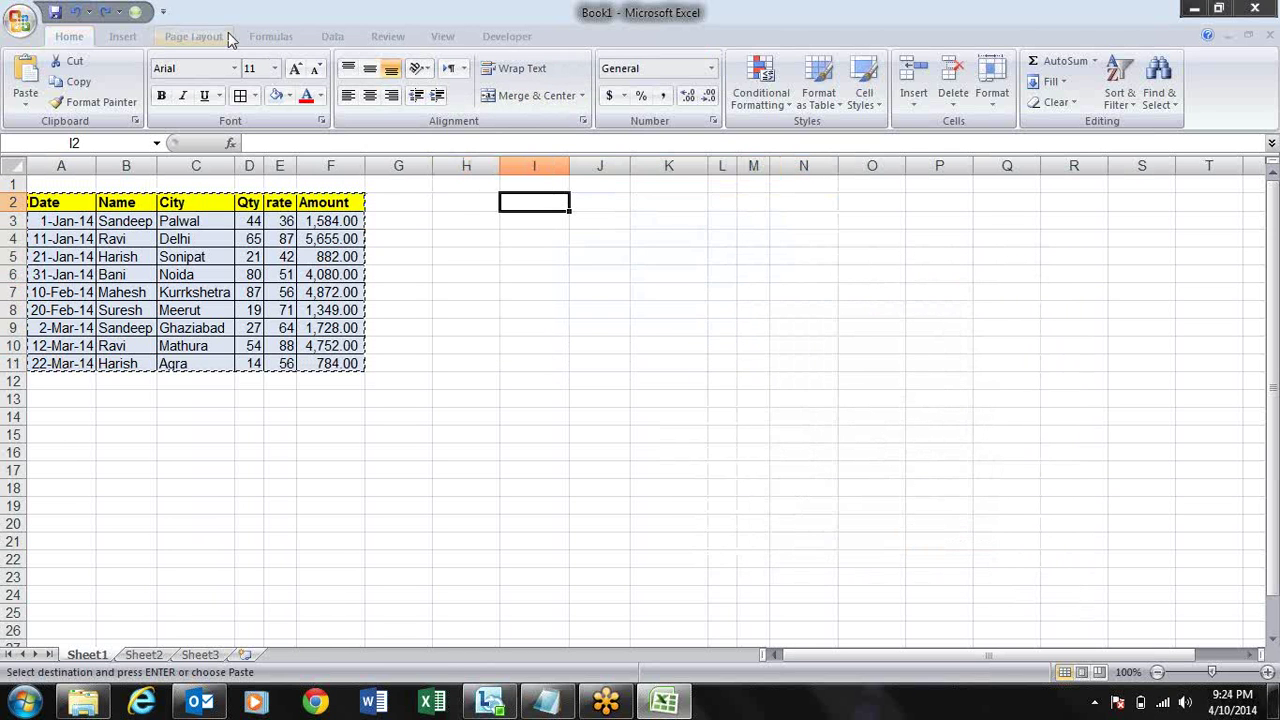
pyautogui.press('Escape')
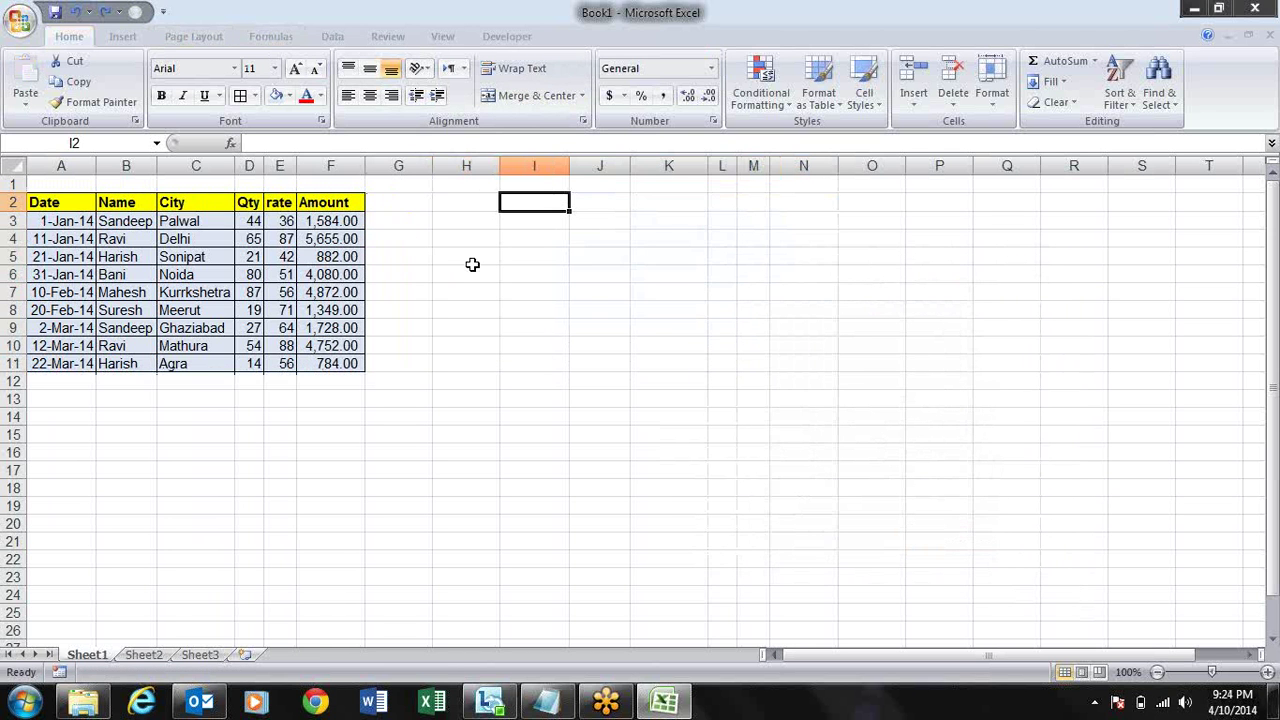
# - Browse the Page Layout Themes gallery and close it without applying a theme
pyautogui.click(136, 42)
pyautogui.click(196, 38)
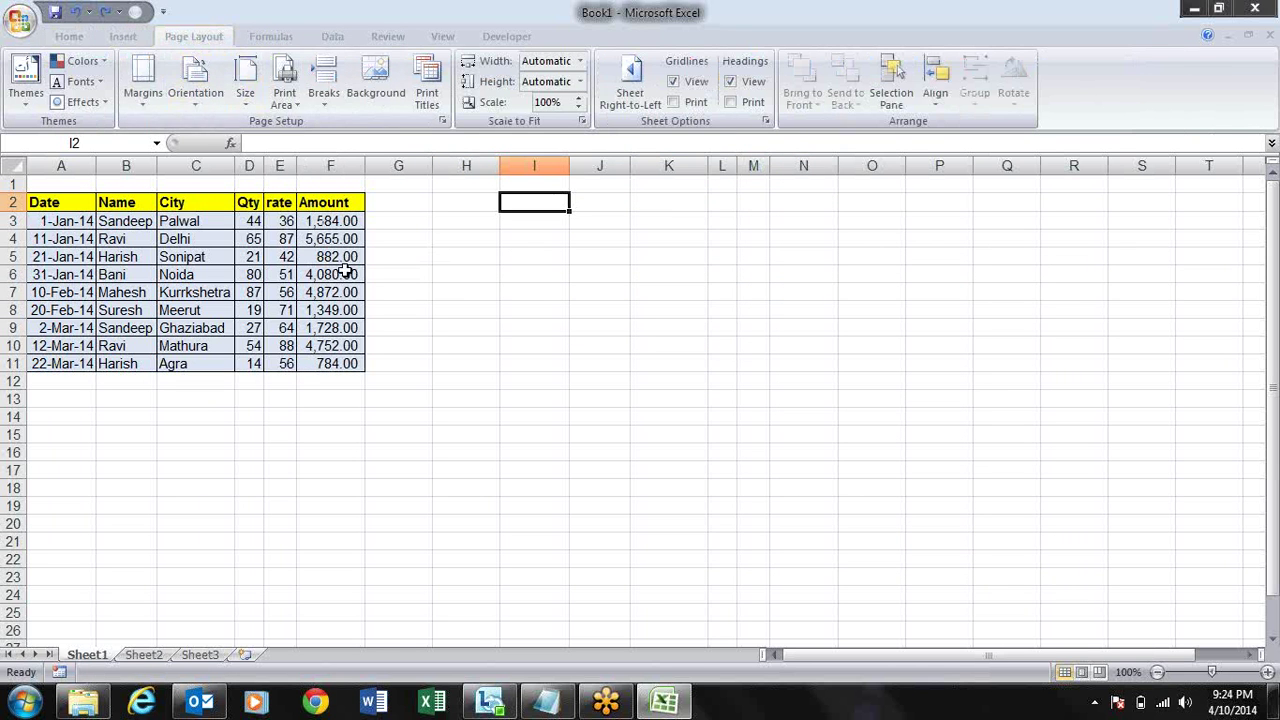
pyautogui.click(26, 82)
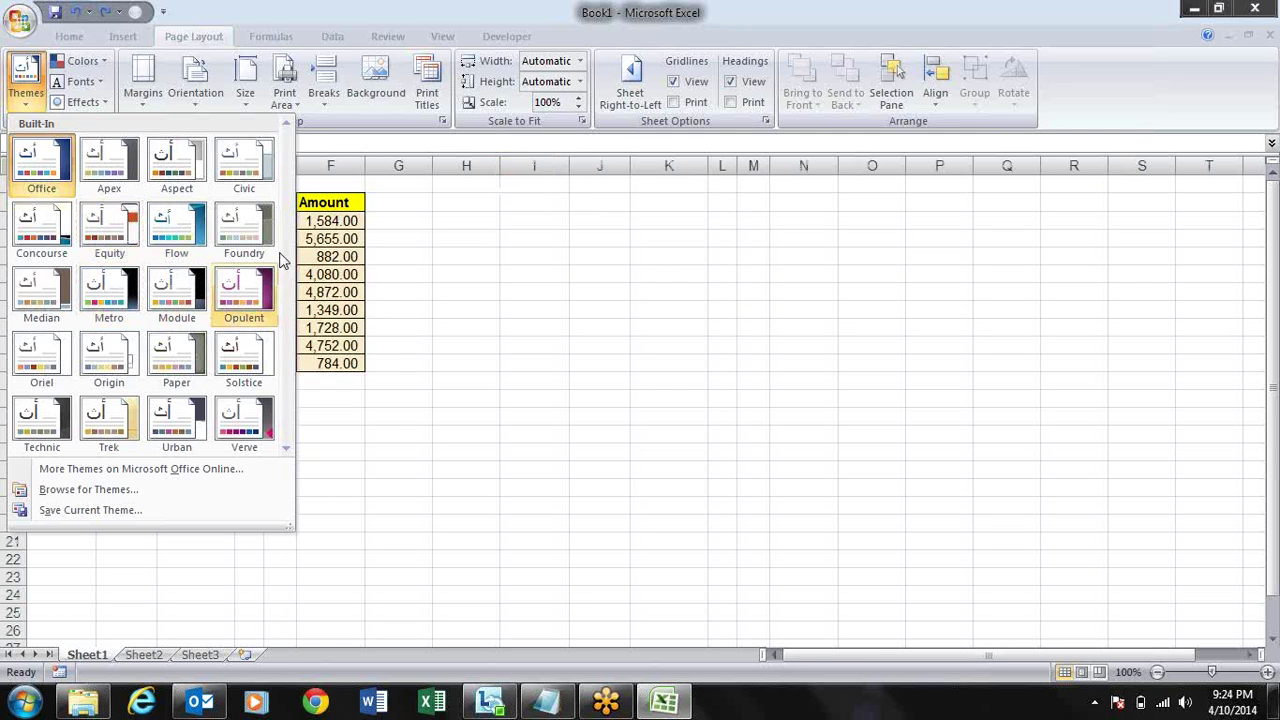
pyautogui.click(545, 201)
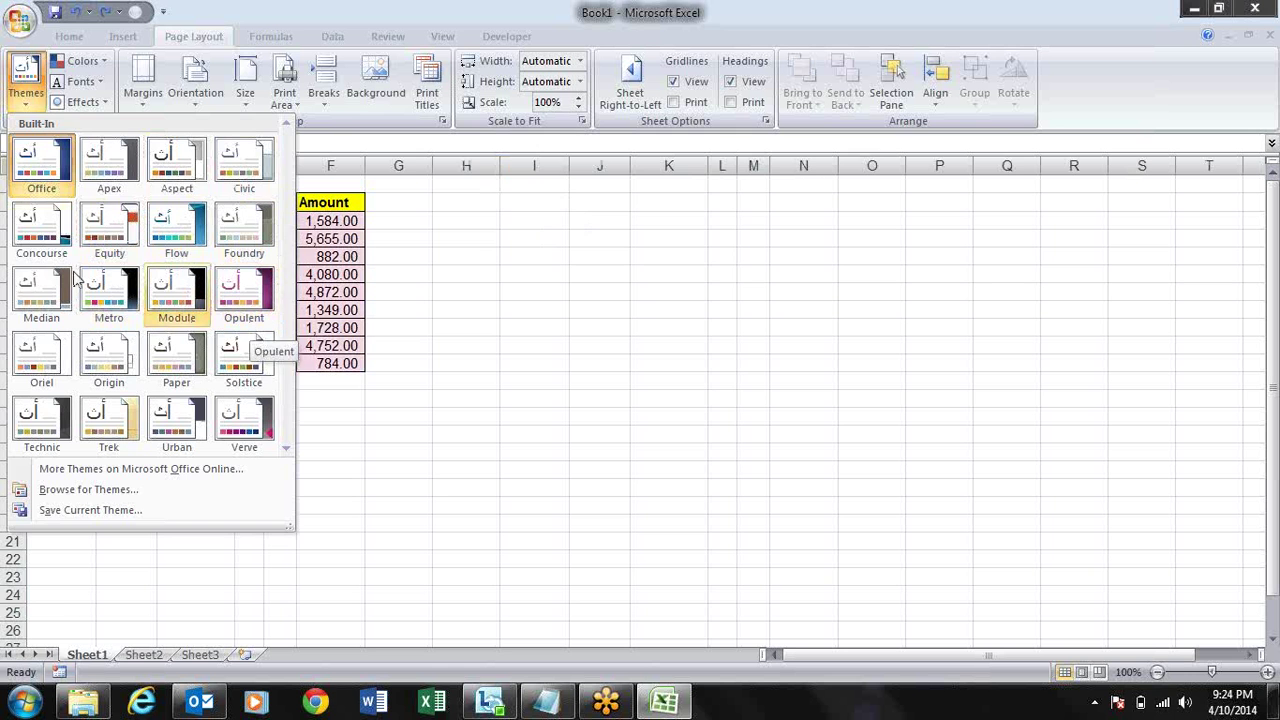
pyautogui.click(443, 271)
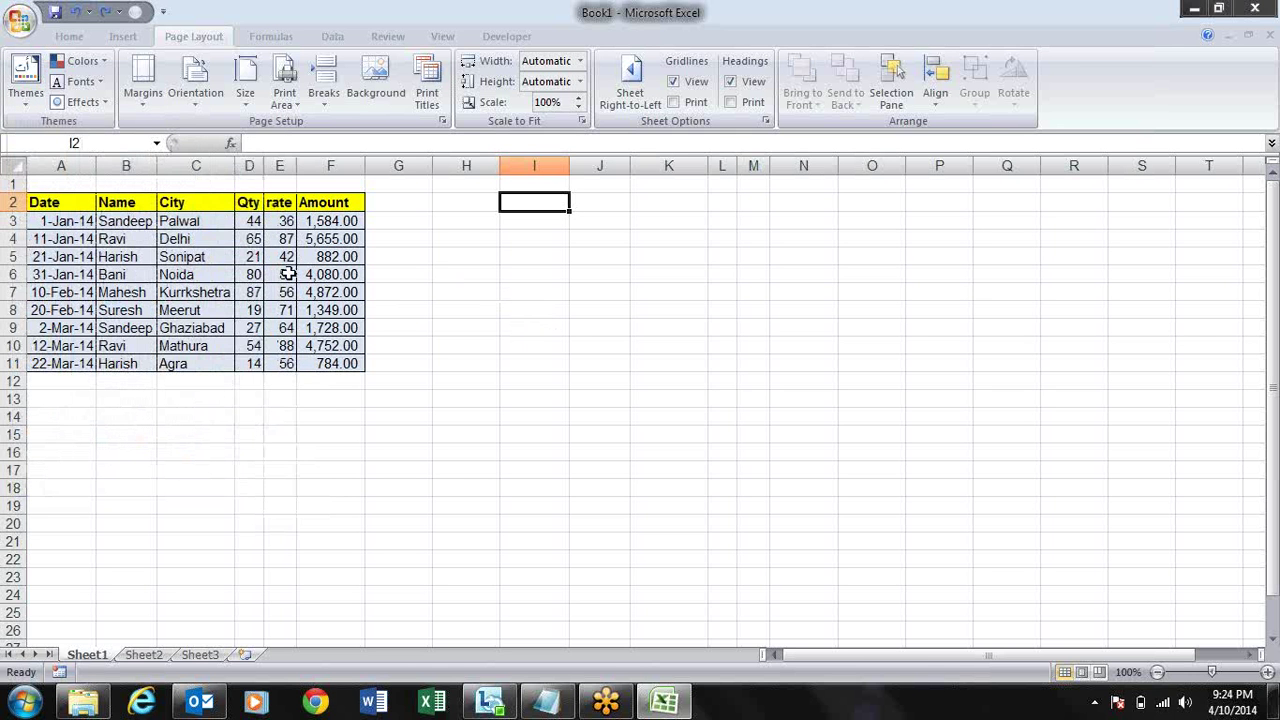
pyautogui.click(53, 203)
pyautogui.hotkey('ctrl', 'shift', 'Right')
pyautogui.hotkey('ctrl', 'shift', 'Down')
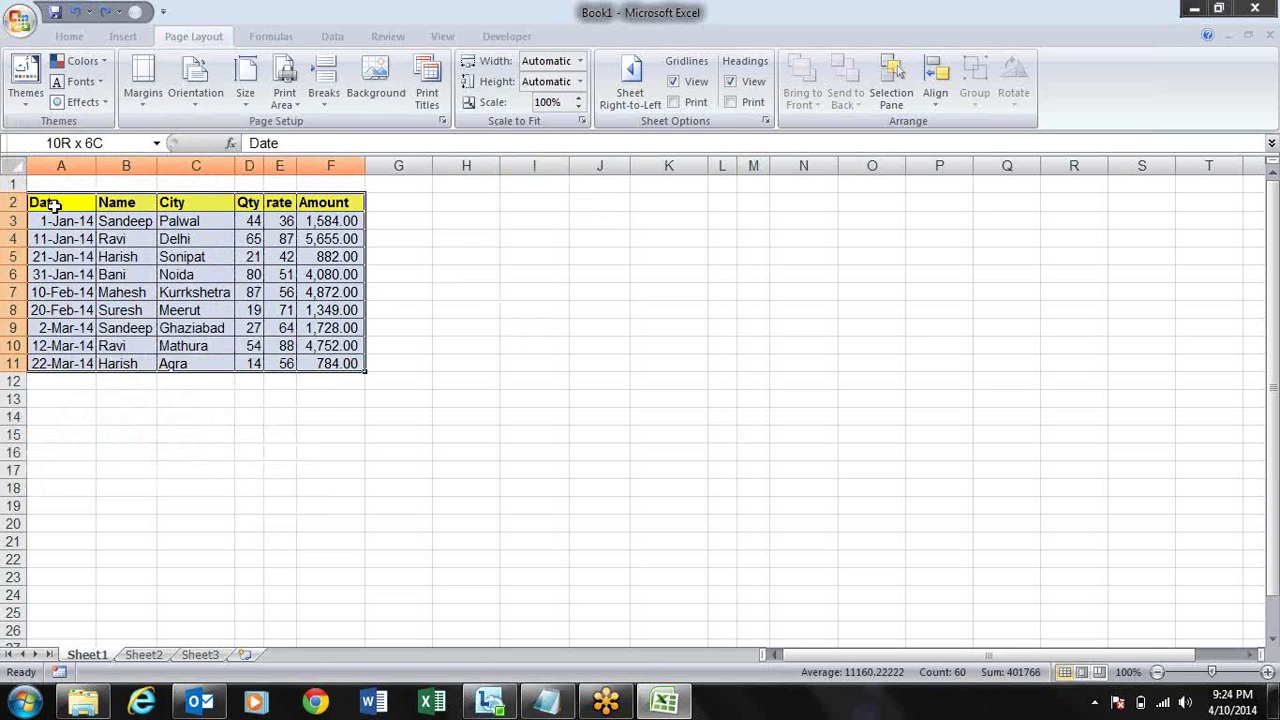
pyautogui.hotkey('ctrl', 'c')
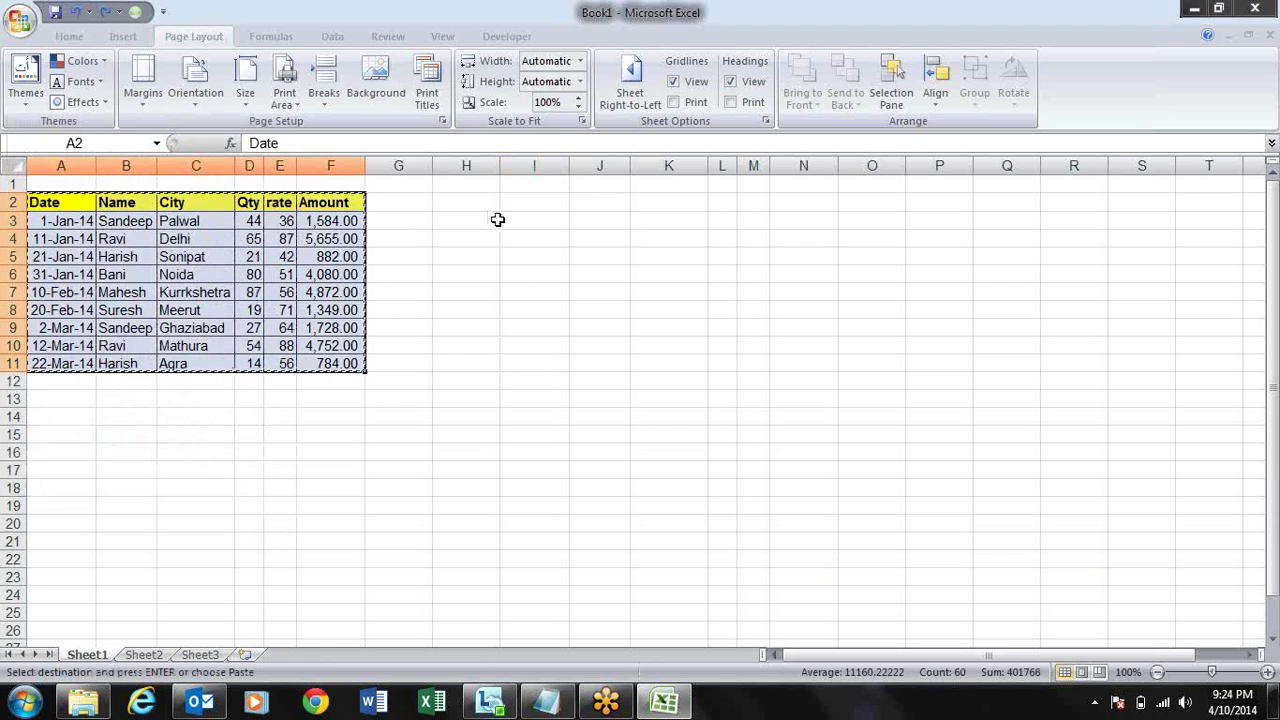
pyautogui.click(490, 206)
pyautogui.press('s')
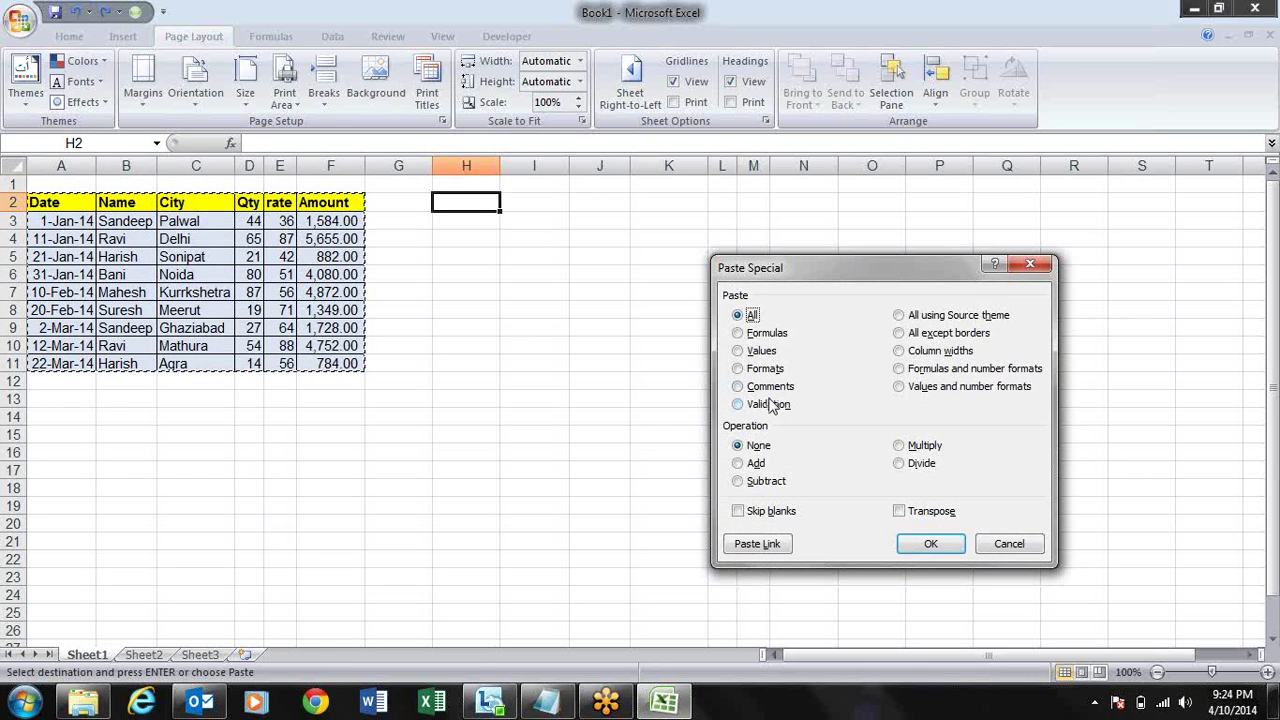
pyautogui.press('Escape')
pyautogui.press('Escape')
pyautogui.press('Left')
pyautogui.press('Left')
pyautogui.press('Down')
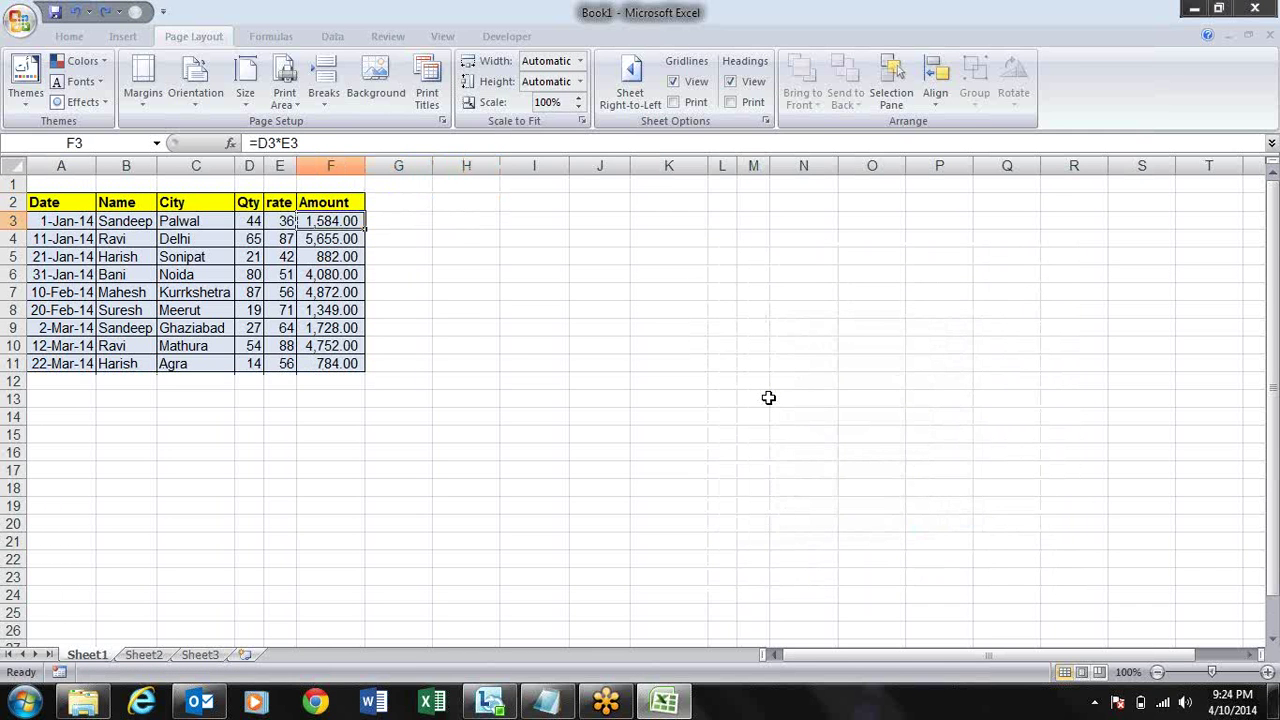
pyautogui.hotkey('shift', 'Down')
pyautogui.hotkey('shift', 'Down')
pyautogui.hotkey('shift', 'Up')
pyautogui.hotkey('shift', 'Up')
# - Add the comment 'sdfnsdf' to Amount cell F3, then copy F3
pyautogui.hotkey('shift', 'F2')
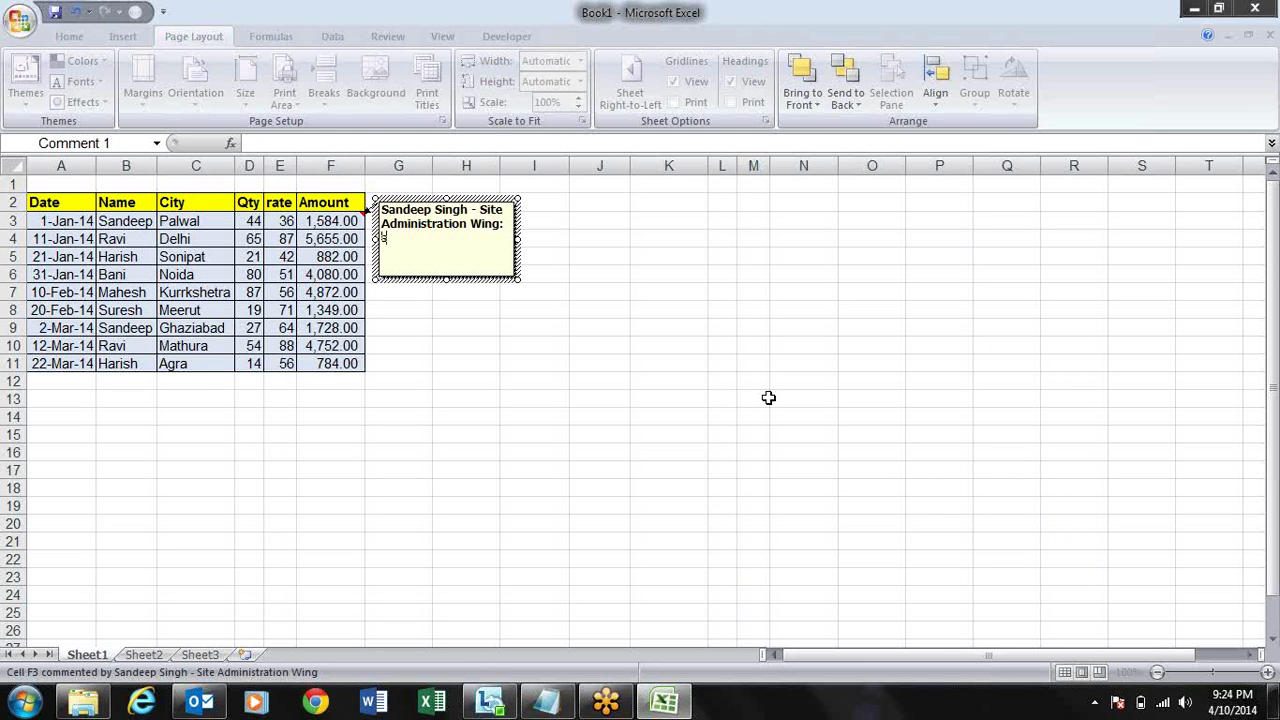
pyautogui.write('sdfnsdf')
pyautogui.click(514, 340)
pyautogui.click(354, 221)
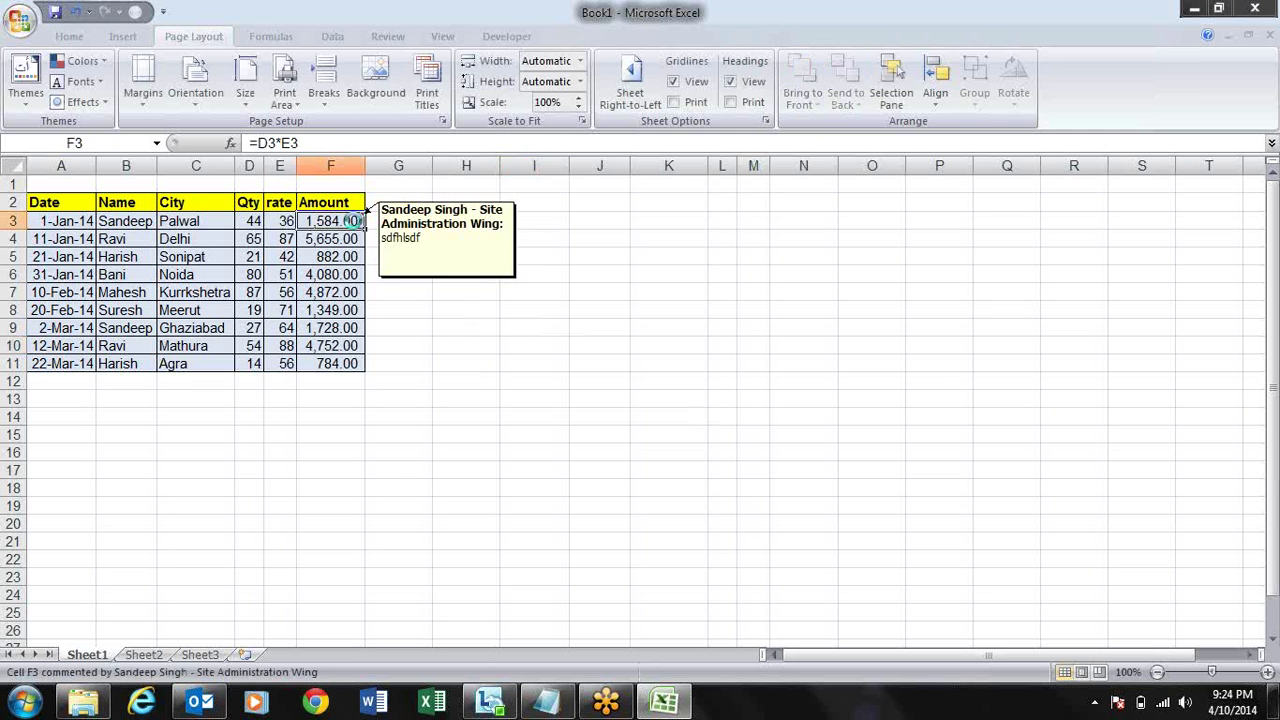
pyautogui.hotkey('ctrl', 'c')
pyautogui.press('Right')
pyautogui.press('Right')
pyautogui.press('Right')
pyautogui.press('Right')
pyautogui.press('Right')
# - Paste only F3's comment into K3 with Paste Special Comments
pyautogui.hotkey('alt', 'e')
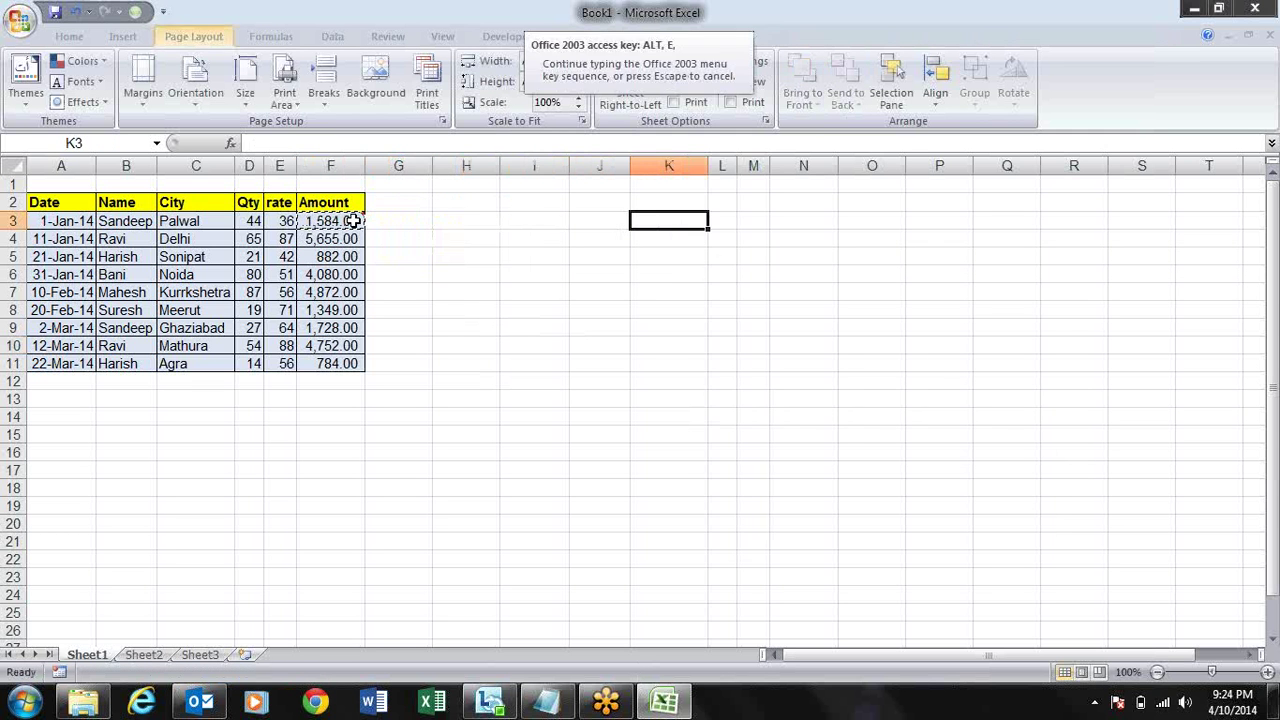
pyautogui.press('s')
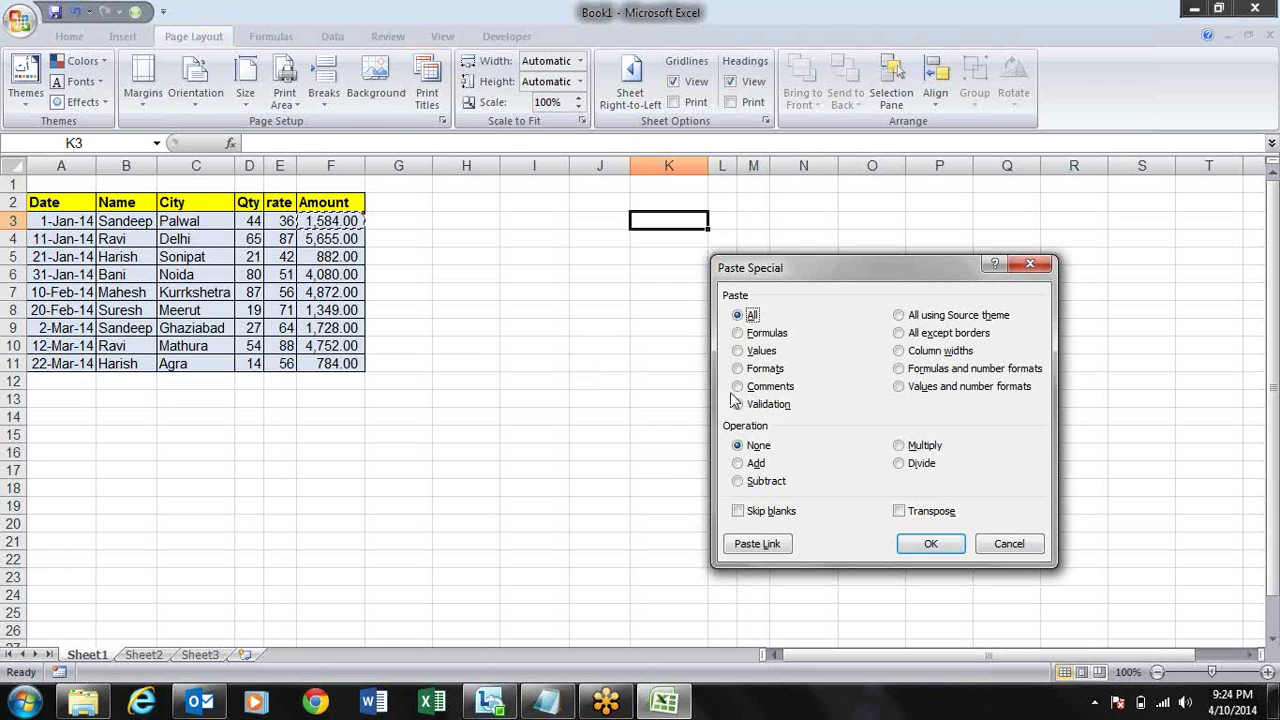
pyautogui.click(750, 388)
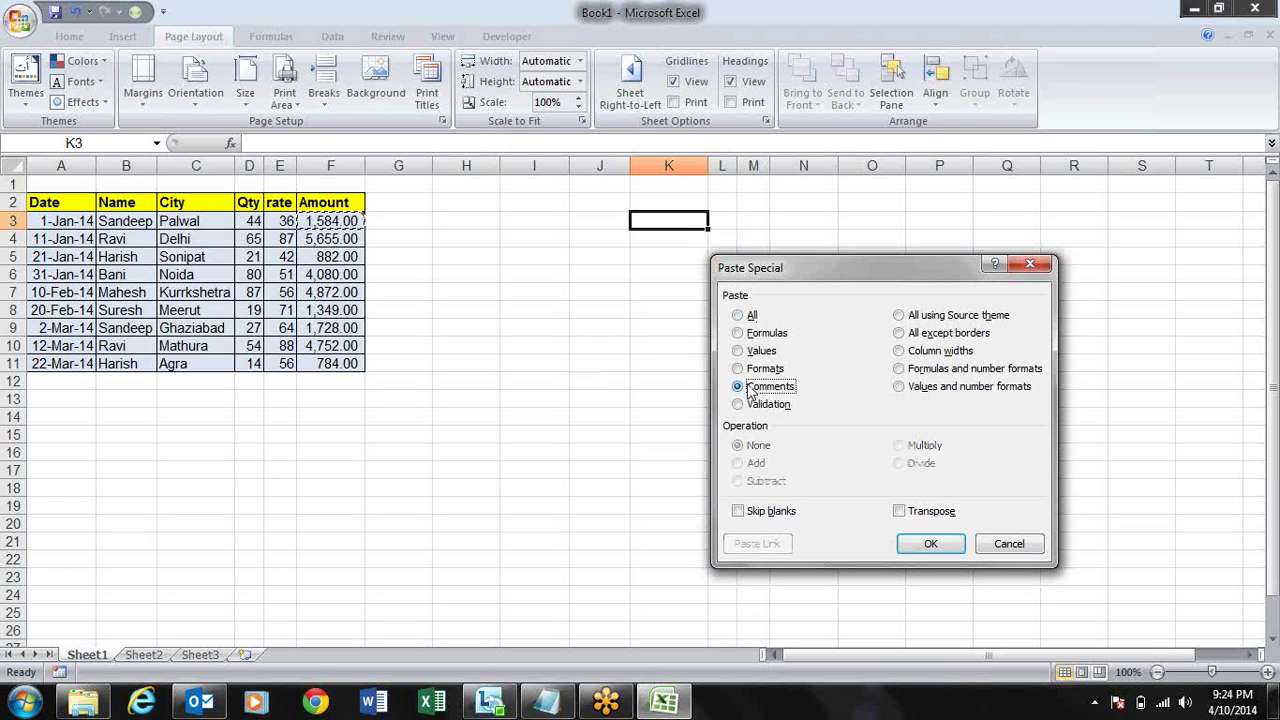
pyautogui.click(918, 543)
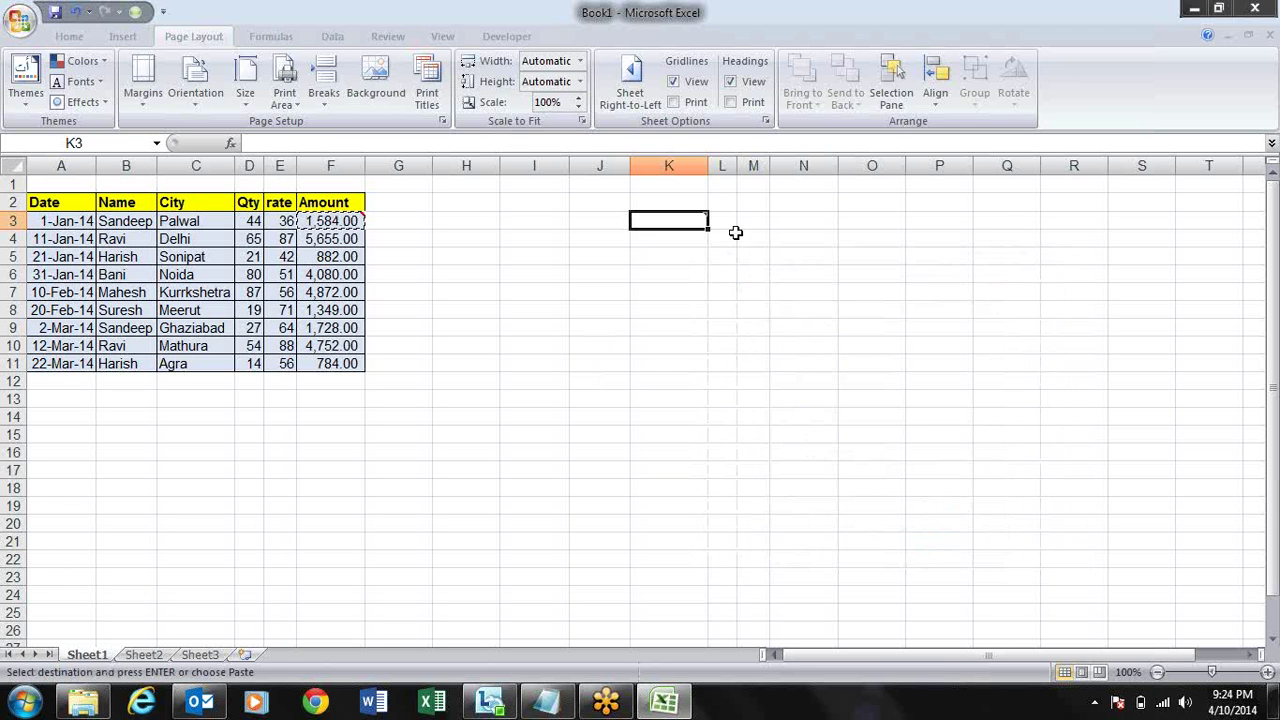
# - Delete the pasted comment from cell K3
pyautogui.moveTo(678, 220)
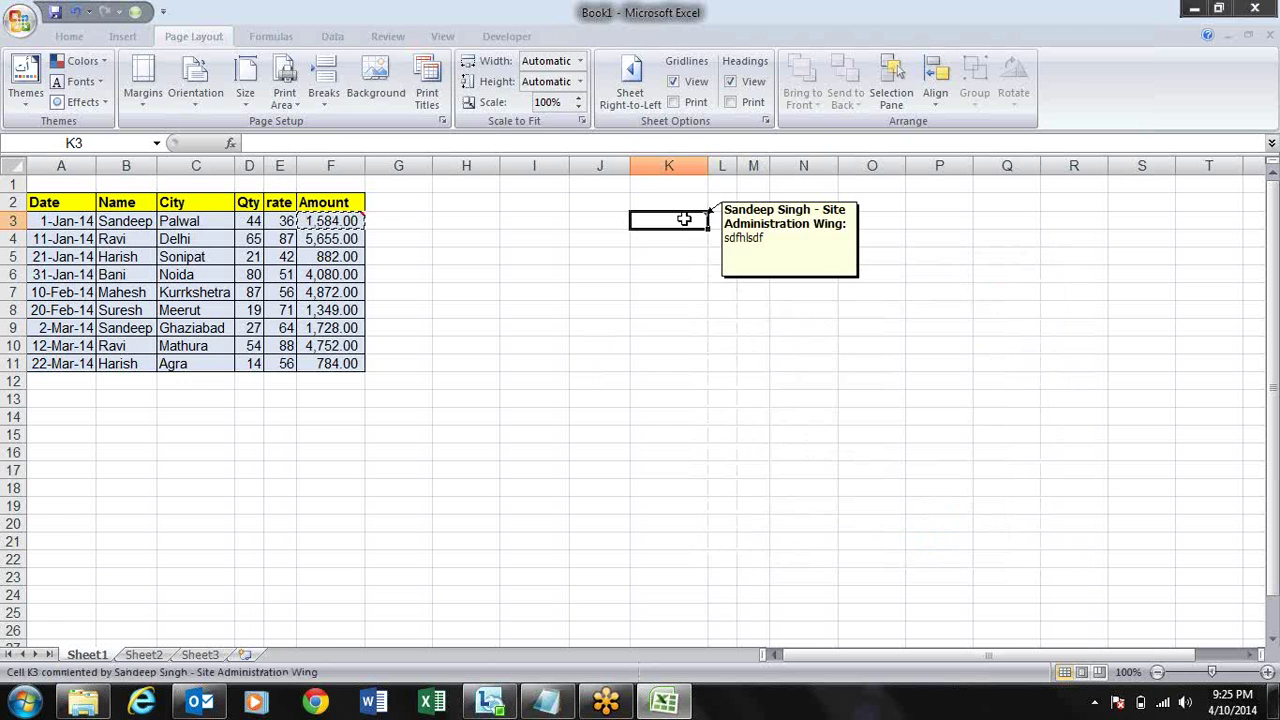
pyautogui.rightClick(688, 219)
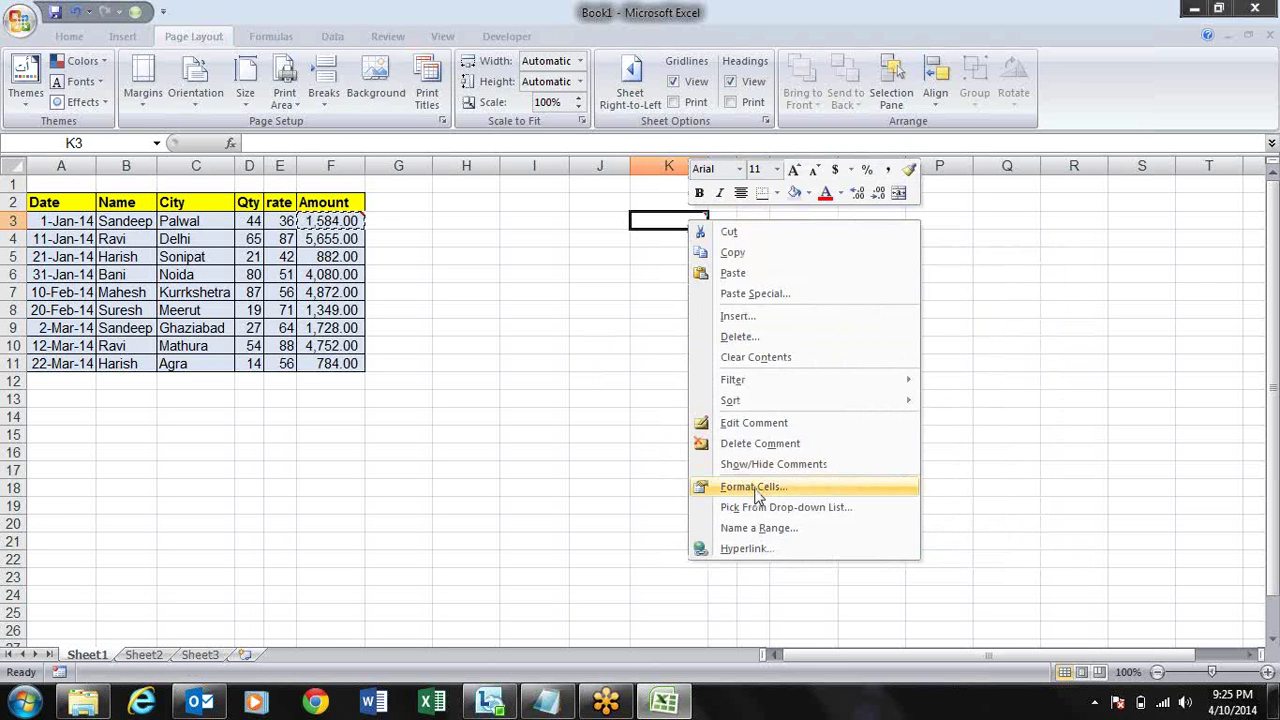
pyautogui.click(755, 443)
pyautogui.press('Left')
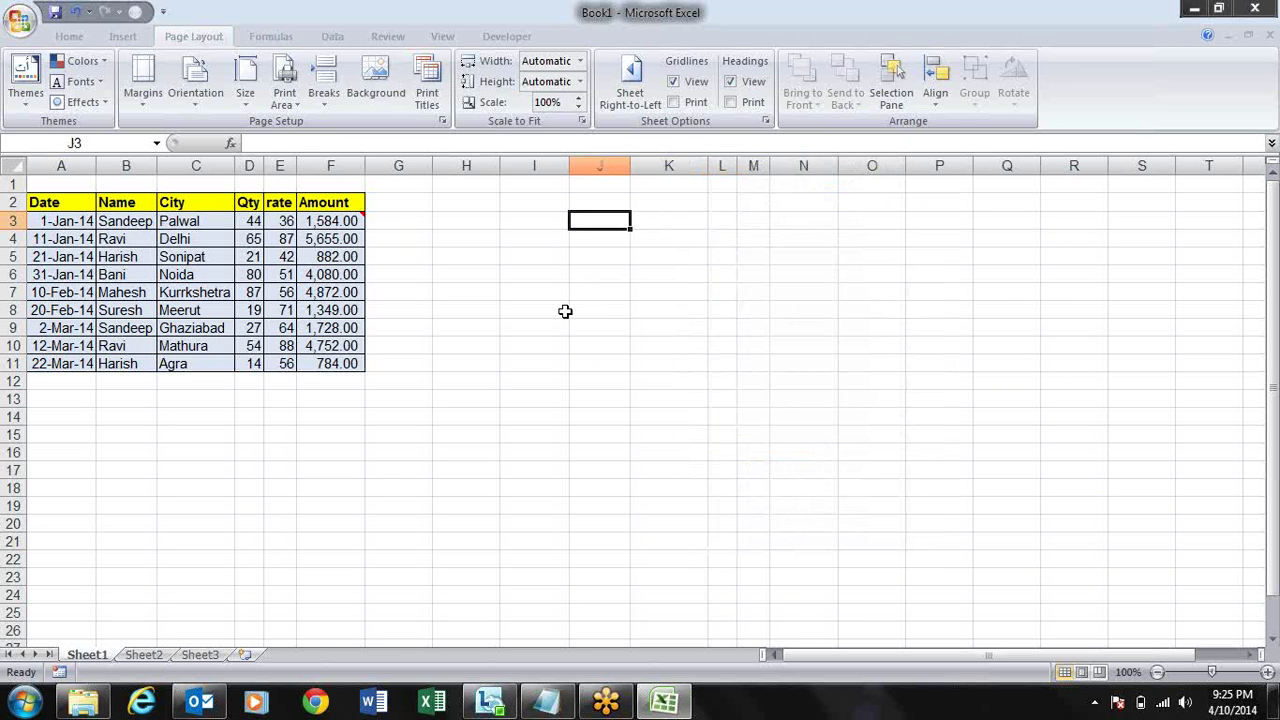
pyautogui.press('Left')
pyautogui.press('Left')
pyautogui.press('Left')
pyautogui.press('Left')
pyautogui.press('Left')
pyautogui.press('Up')
pyautogui.press('Right')
pyautogui.hotkey('ctrl', 'shift', 'Left')
pyautogui.hotkey('ctrl', 'shift', 'Down')
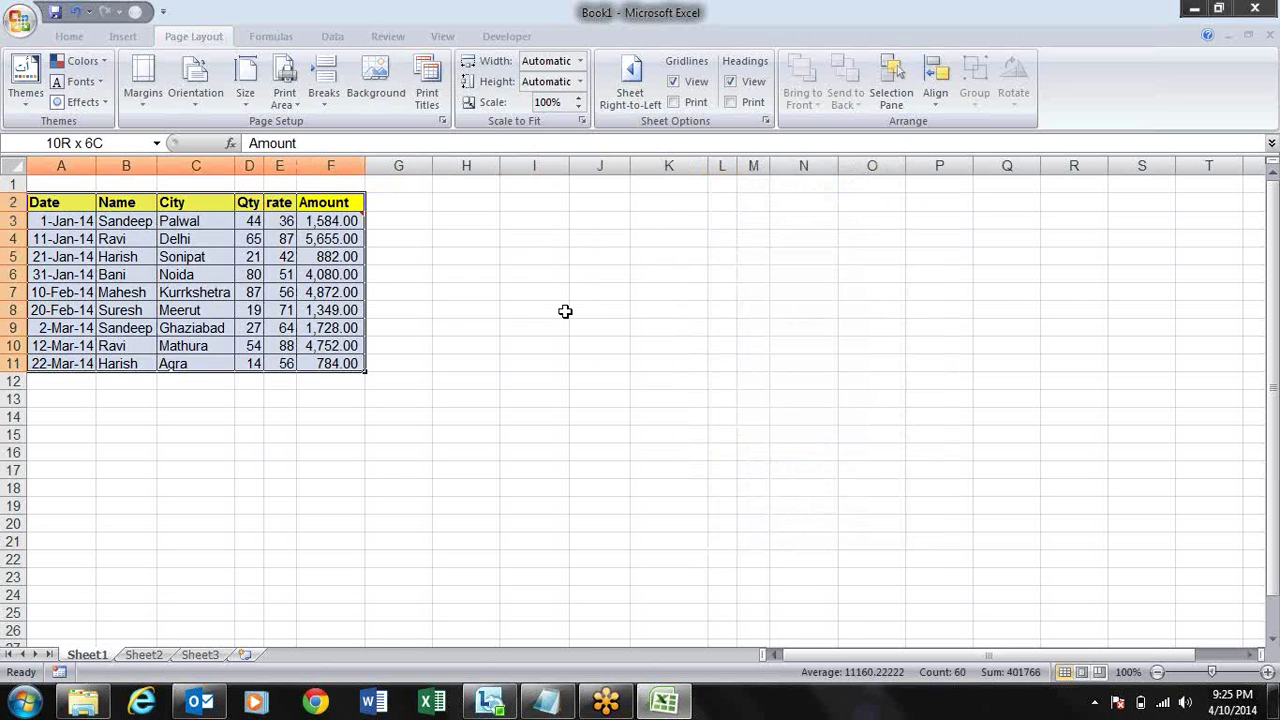
pyautogui.hotkey('ctrl', 'c')
pyautogui.press('Right')
pyautogui.press('Right')
pyautogui.press('Right')
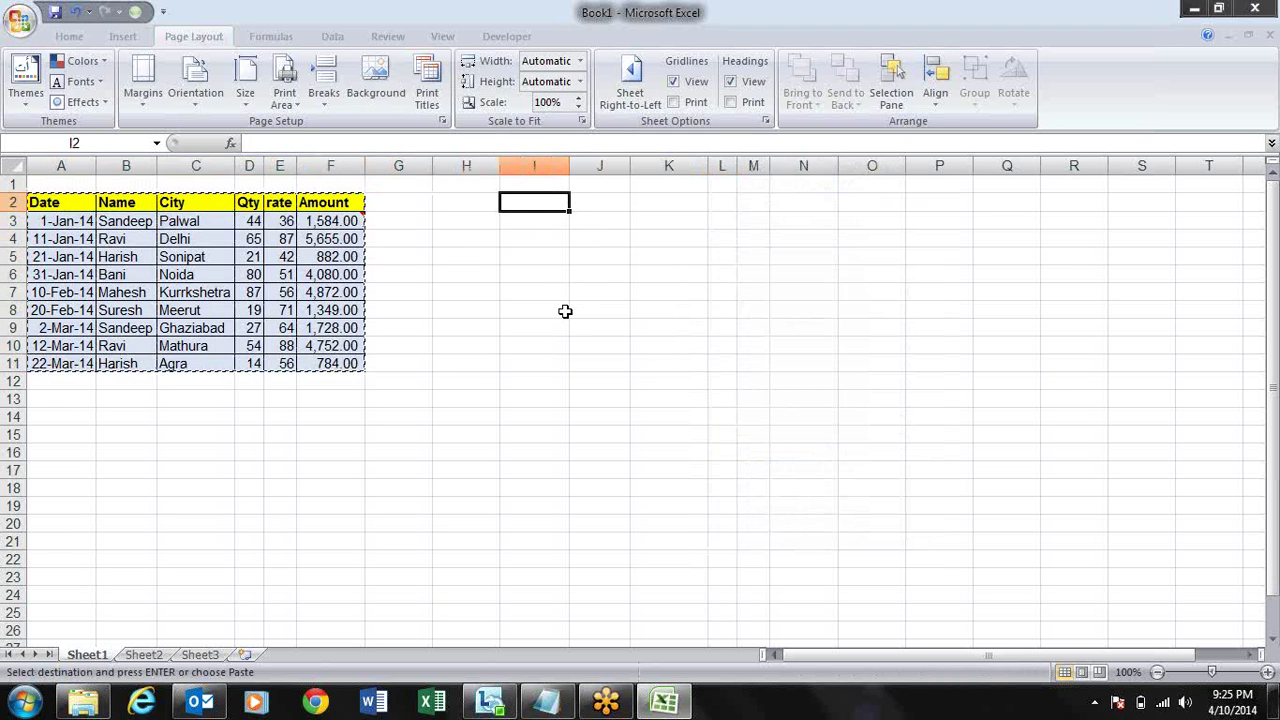
pyautogui.hotkey('alt', 'e')
pyautogui.press('s')
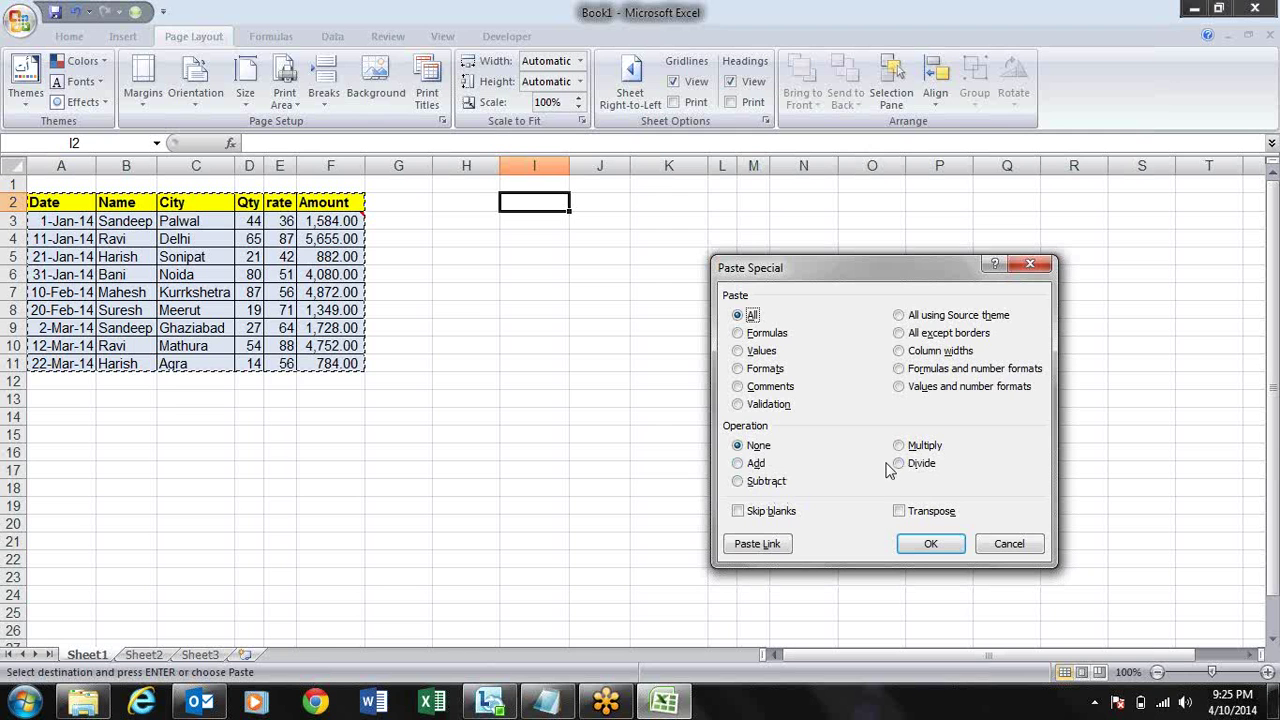
# - Cancel the pending paste and copy the Qty values in D3:D11
pyautogui.press('Escape')
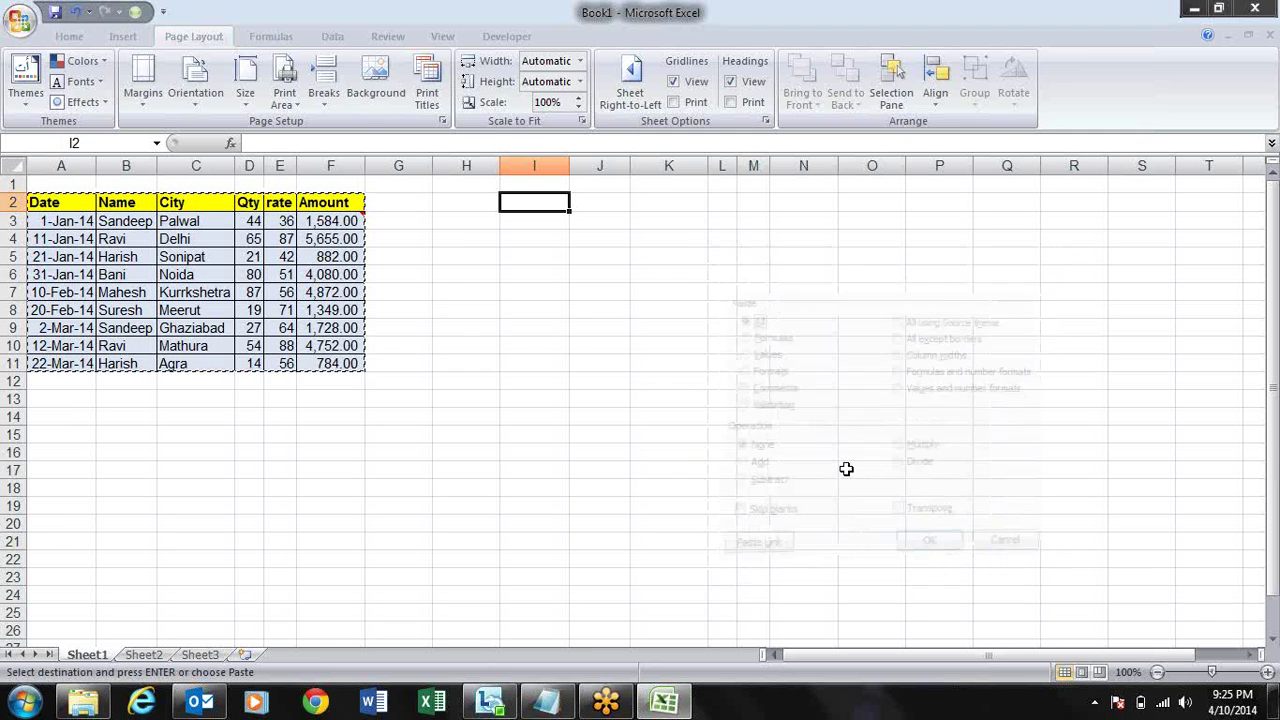
pyautogui.press('Left')
pyautogui.press('Left')
pyautogui.press('Left')
pyautogui.press('Left')
pyautogui.press('Down')
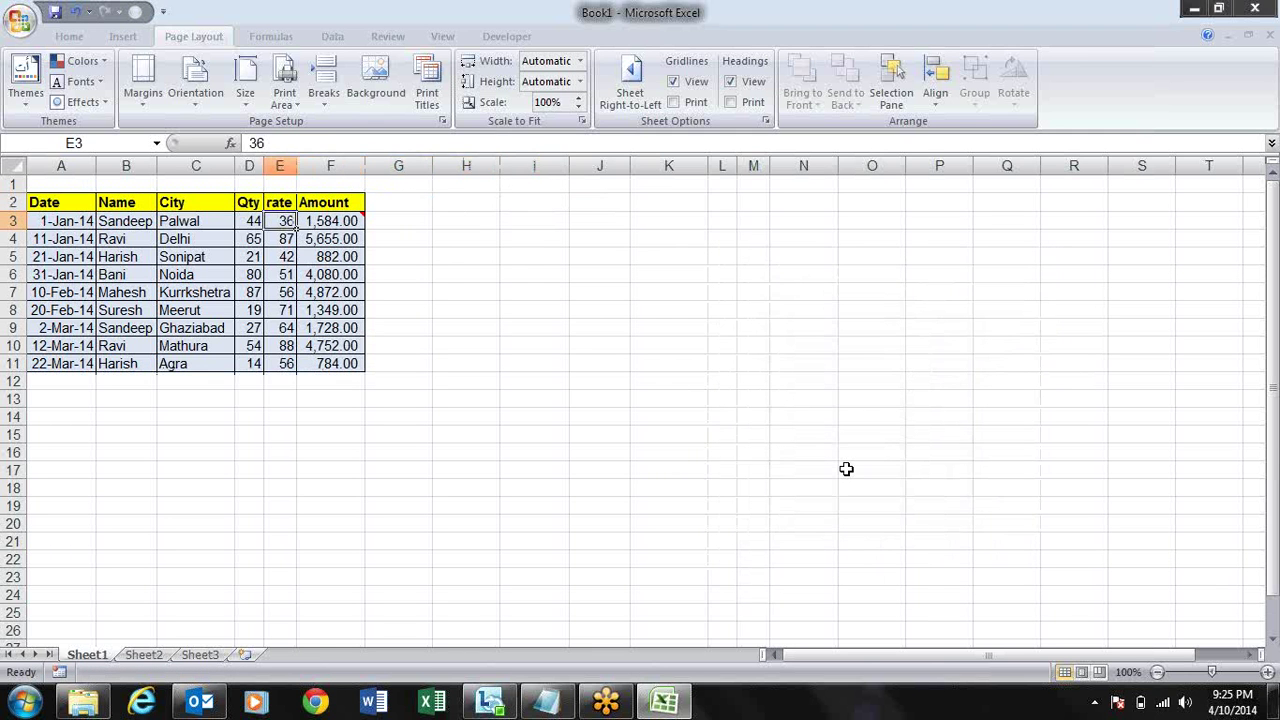
pyautogui.press('Left')
pyautogui.hotkey('ctrl', 'shift', 'Down')
pyautogui.hotkey('ctrl', 'c')
# - Paste the Qty values as plain values into J3:J11 and widen column L
pyautogui.press('Right')
pyautogui.press('Right')
pyautogui.press('Right')
pyautogui.press('Right')
pyautogui.press('Right')
pyautogui.press('Right')
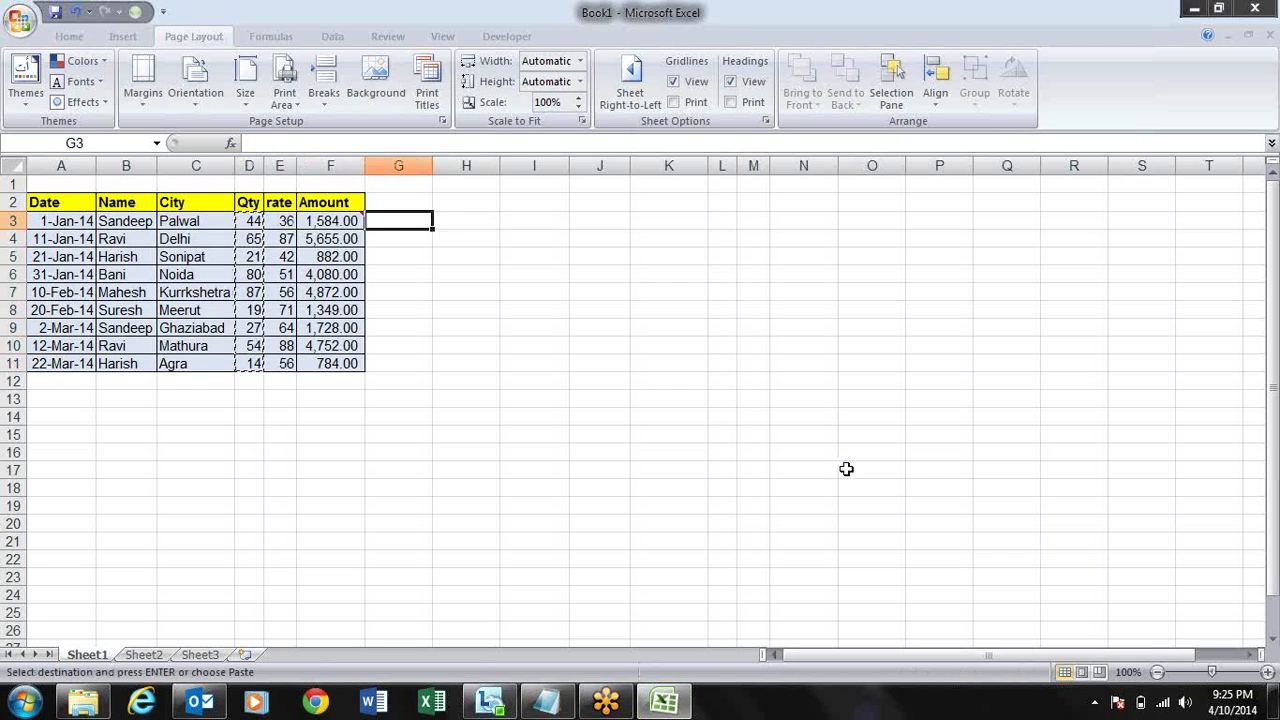
pyautogui.hotkey('alt', 'e')
pyautogui.press('s')
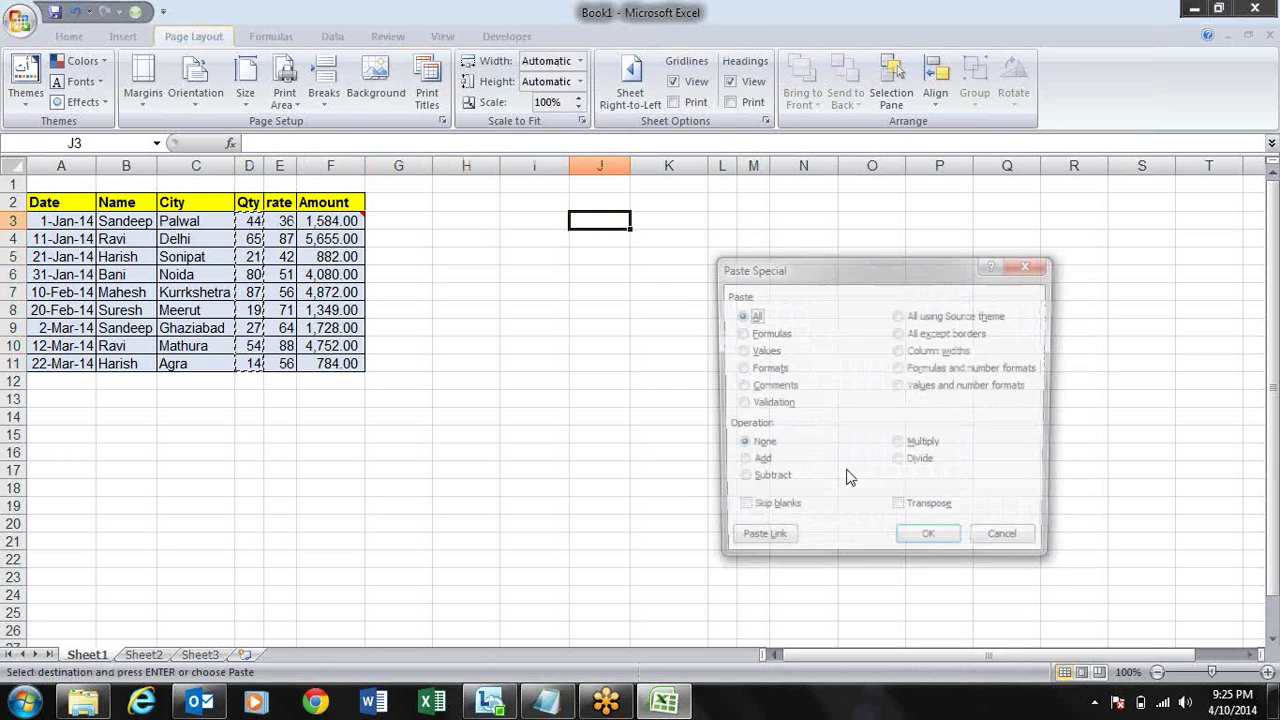
pyautogui.press('v')
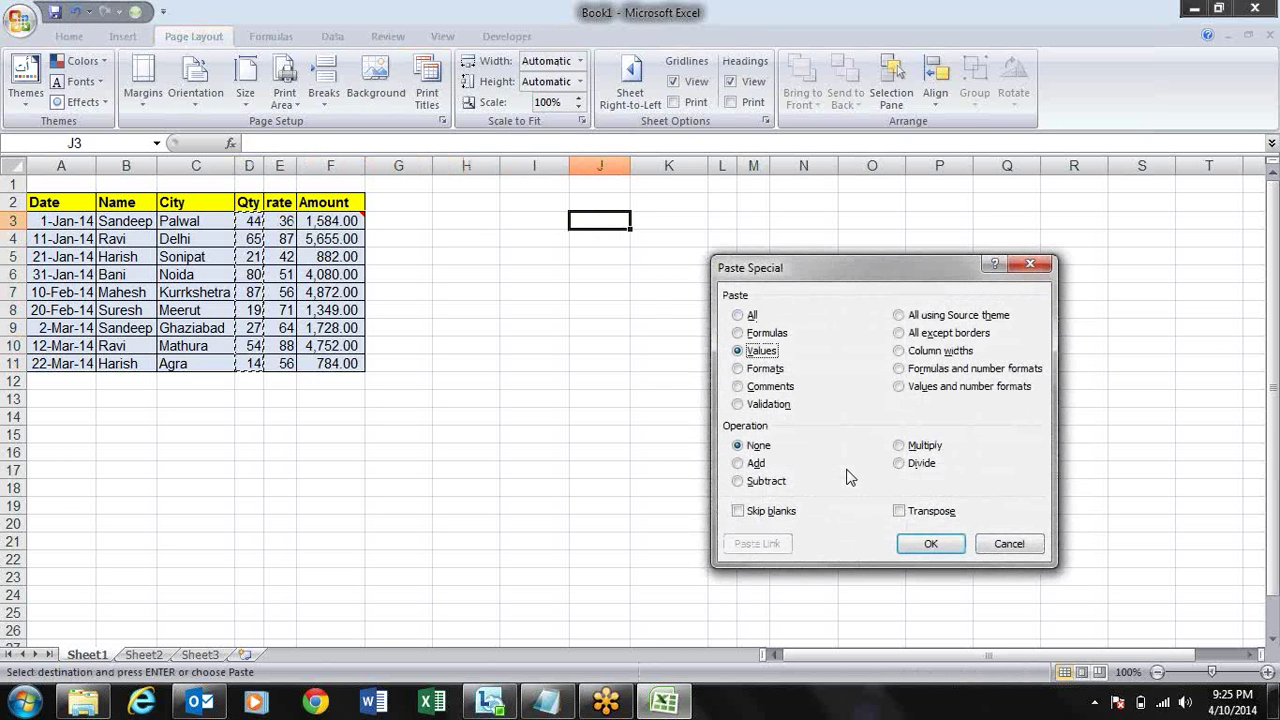
pyautogui.press('Return')
pyautogui.press('Right')
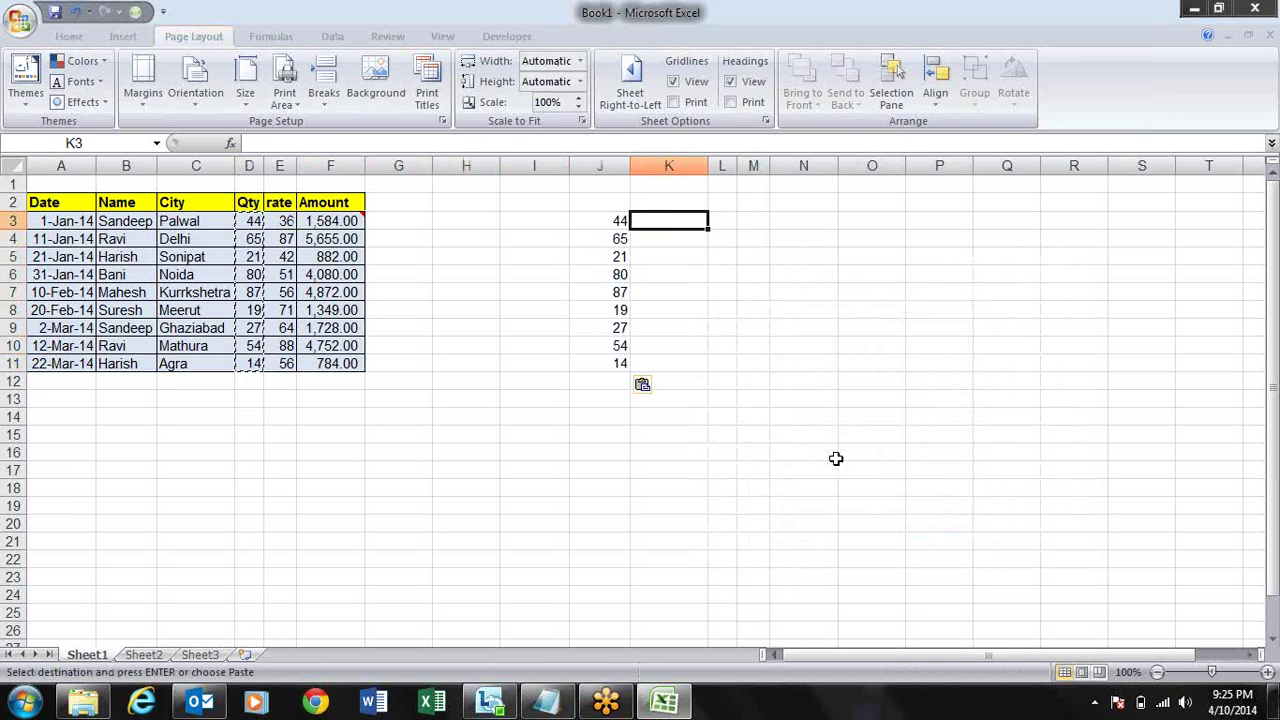
pyautogui.moveTo(738, 164); pyautogui.dragTo(902, 165)
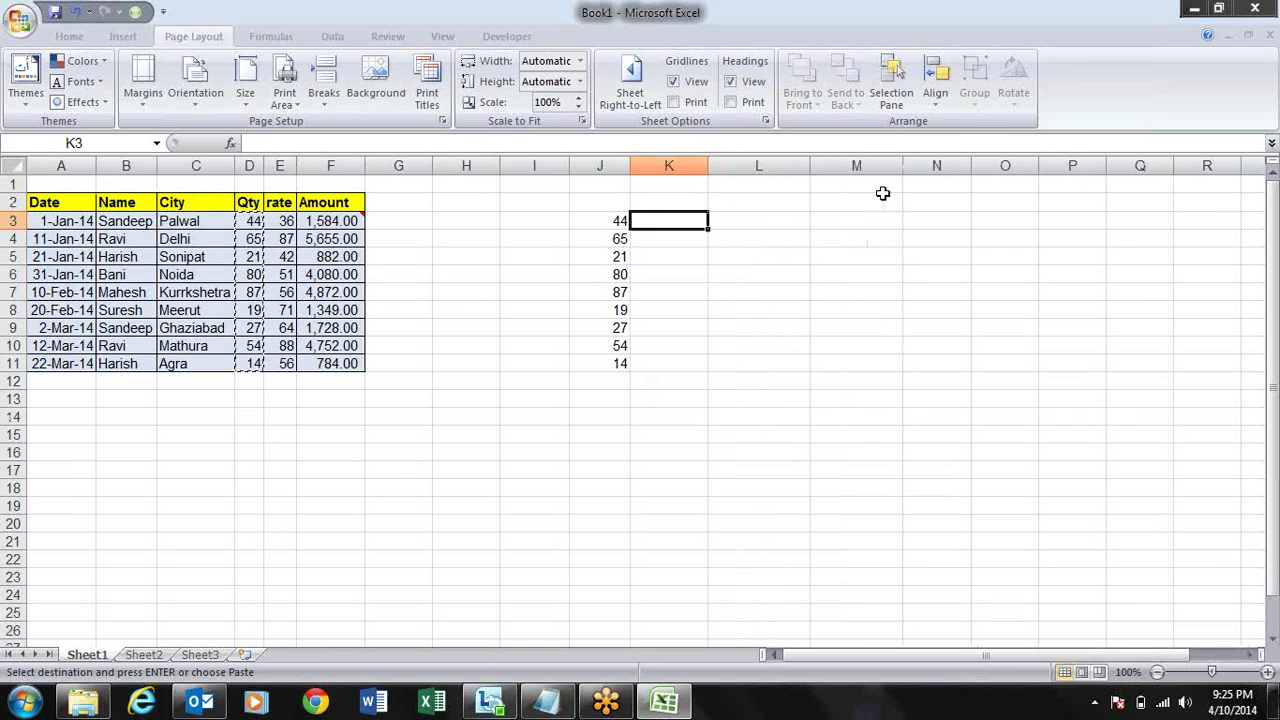
# - Cancel the pending copy and review the values pasted in column J
pyautogui.click(732, 224)
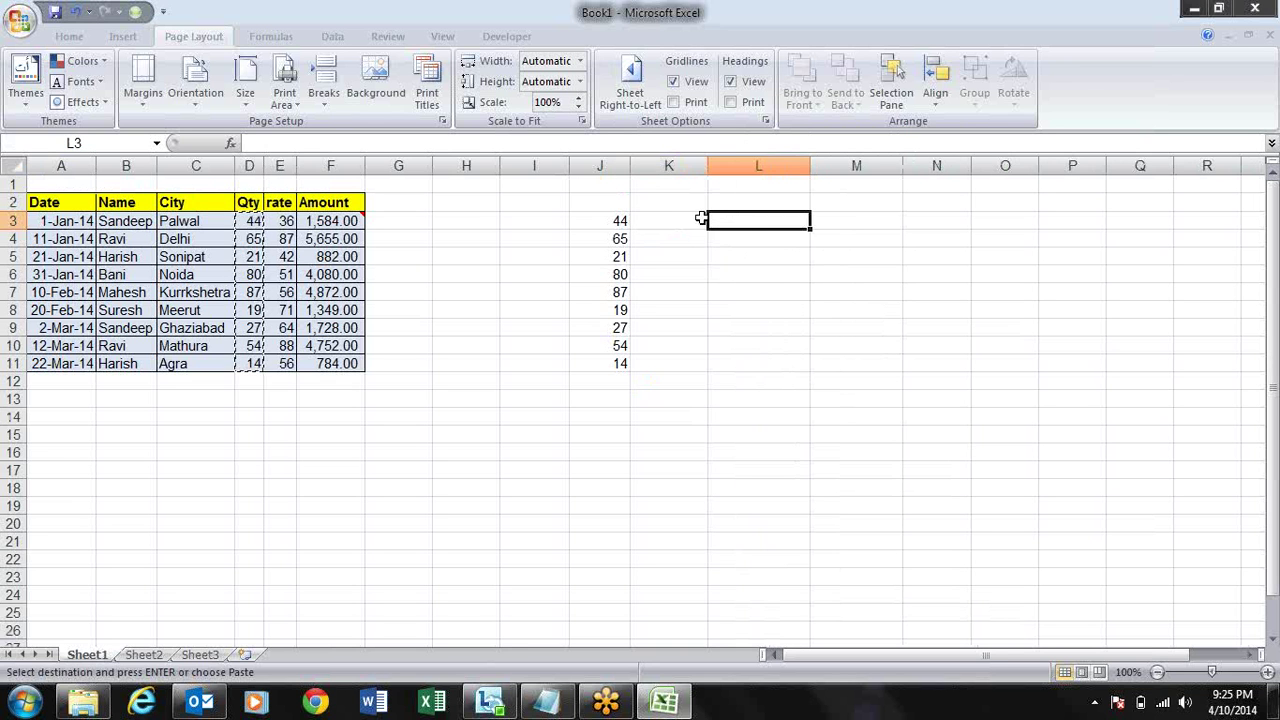
pyautogui.press('Escape')
pyautogui.click(694, 220)
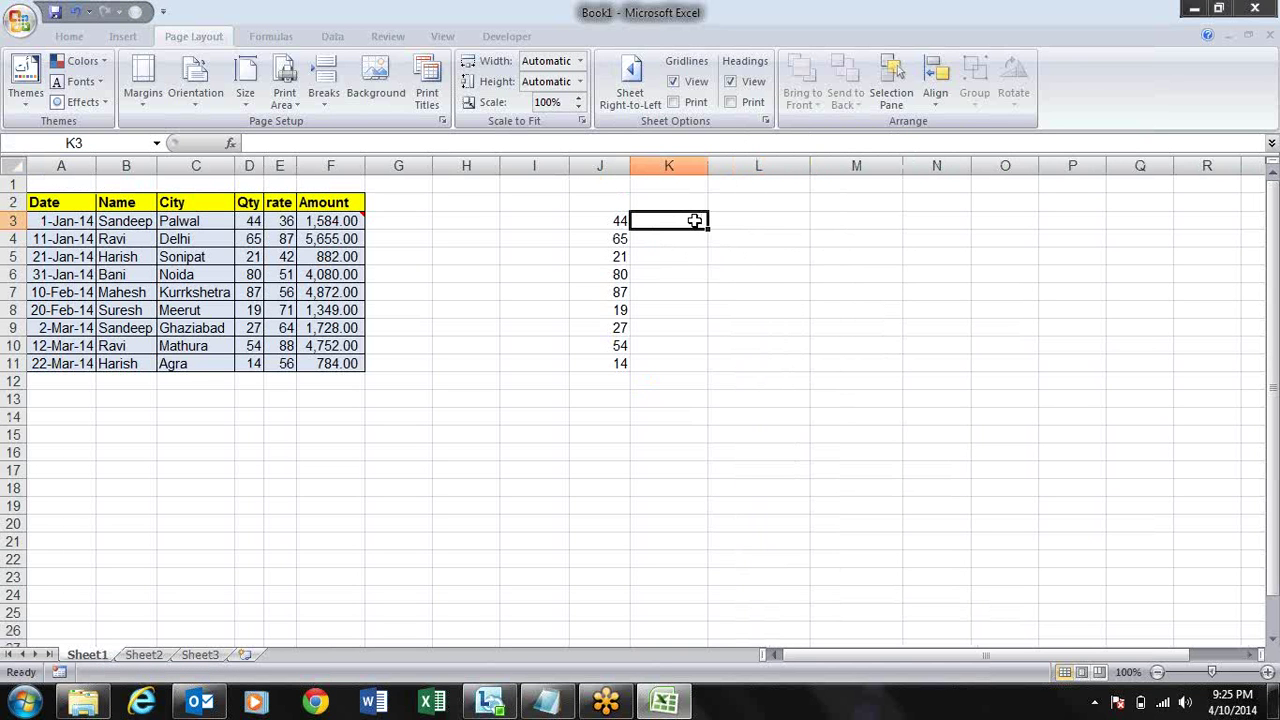
pyautogui.press('Left')
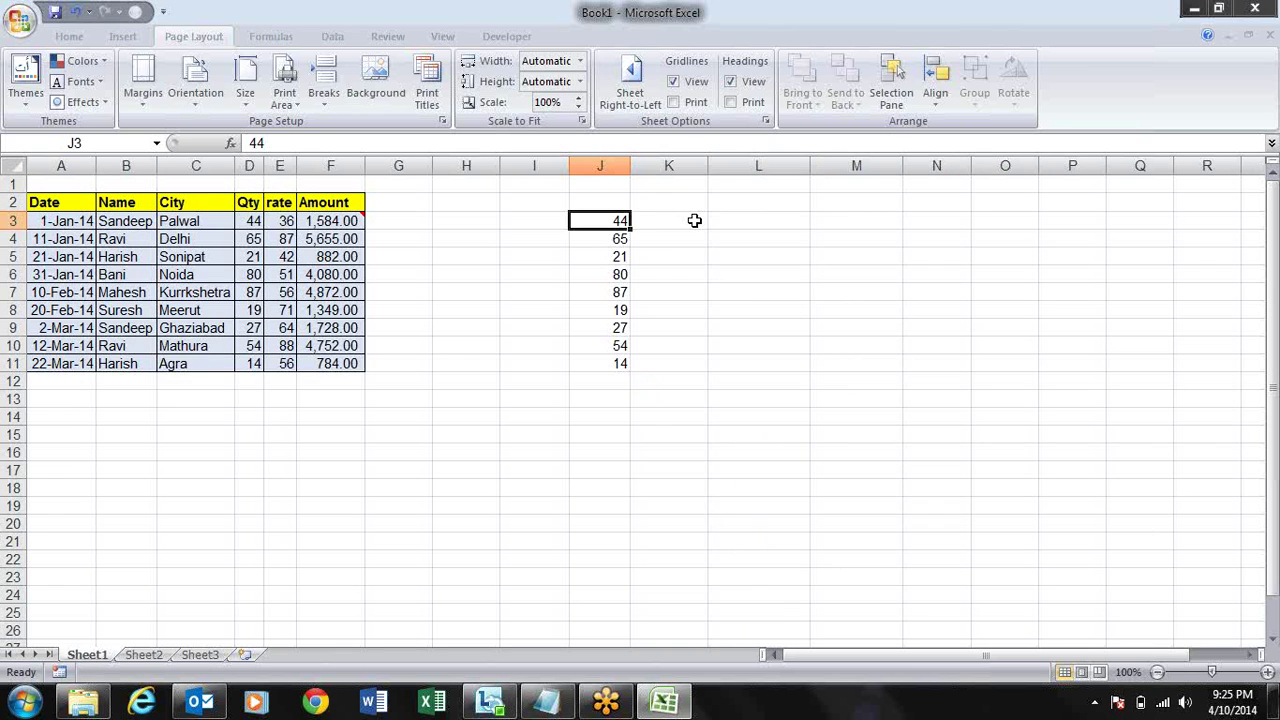
pyautogui.press('Down')
pyautogui.press('Down')
pyautogui.press('Down')
pyautogui.press('Up')
pyautogui.press('Up')
pyautogui.press('Up')
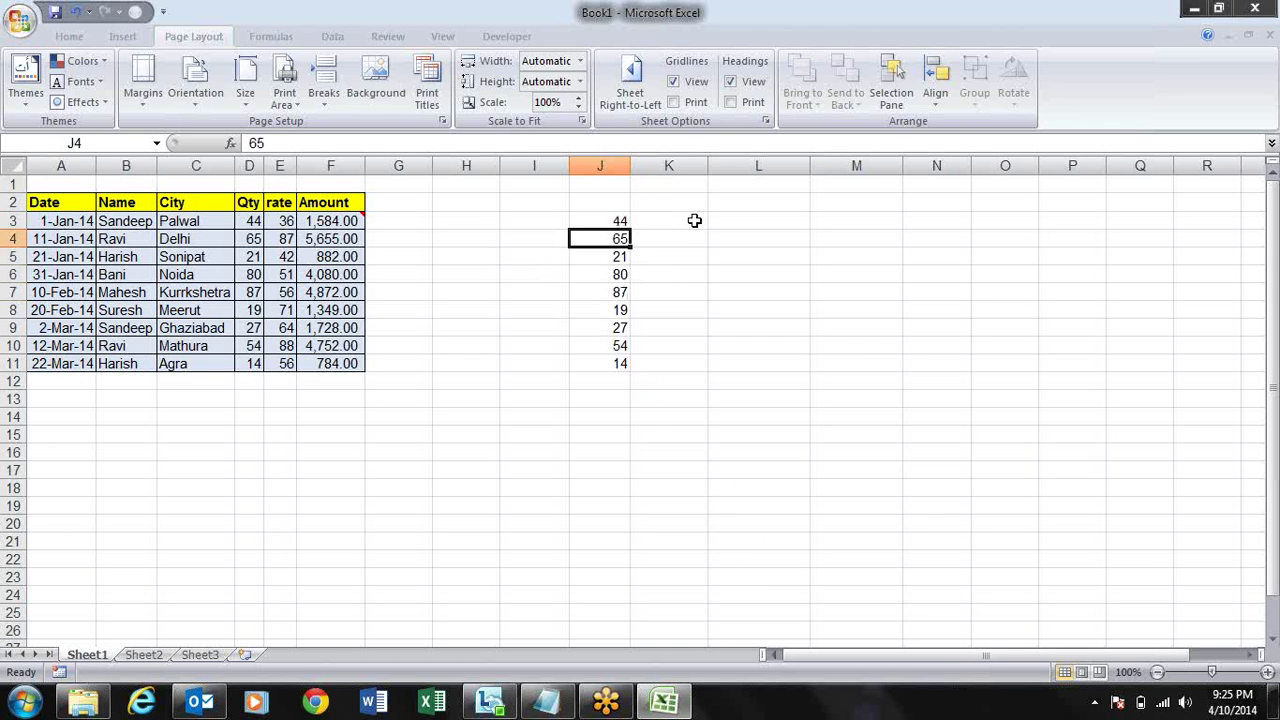
pyautogui.press('Right')
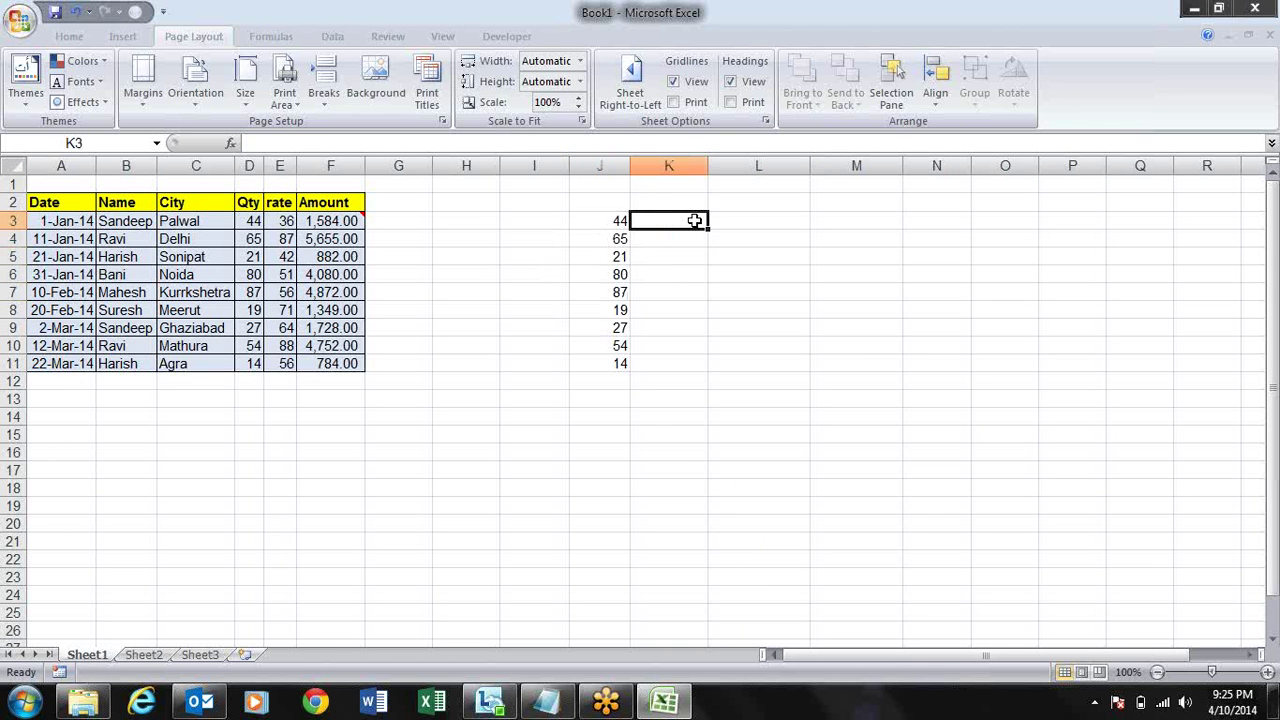
pyautogui.press('Left')
pyautogui.press('Up')
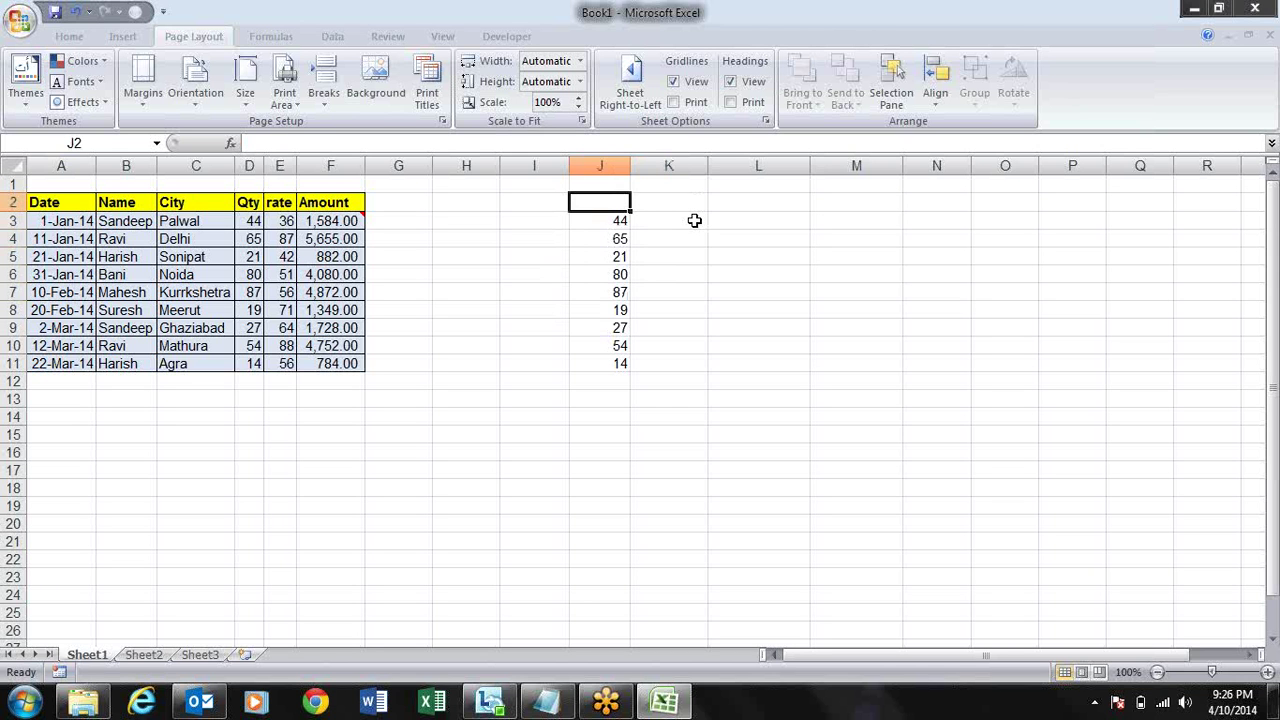
pyautogui.press('Down')
pyautogui.press('Down')
pyautogui.press('Down')
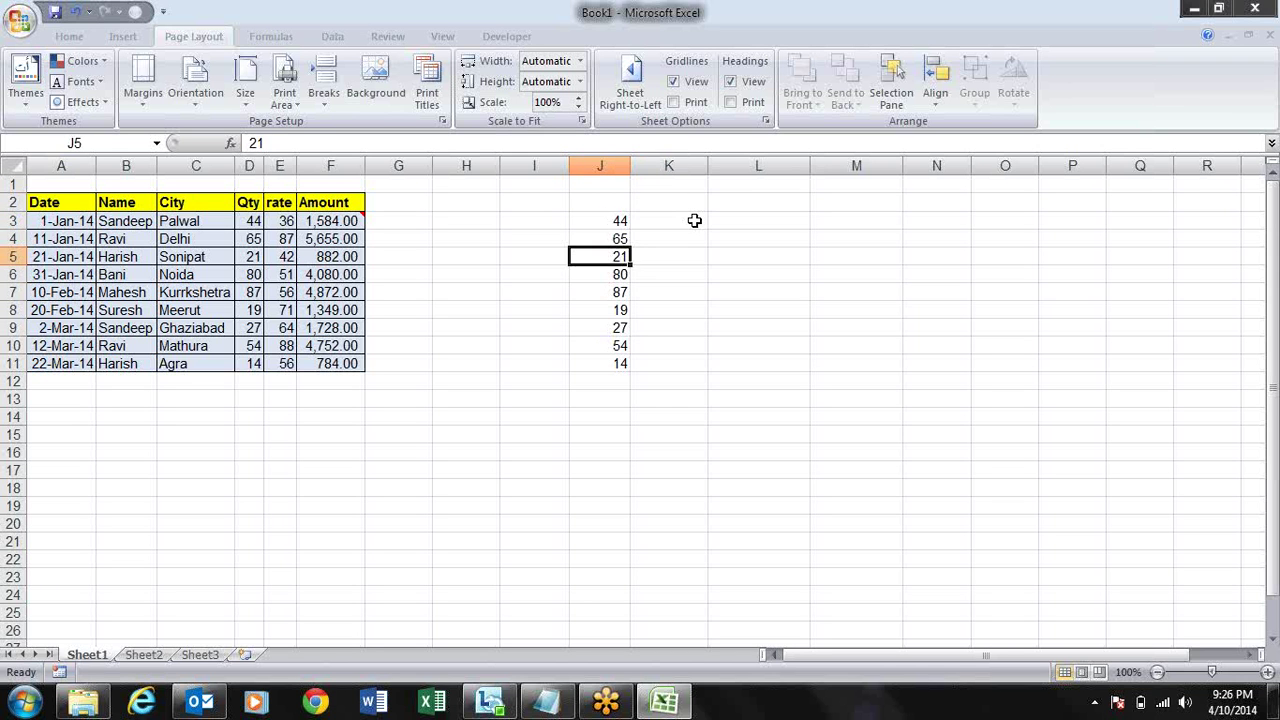
pyautogui.press('Up')
pyautogui.press('Up')
pyautogui.press('Right')
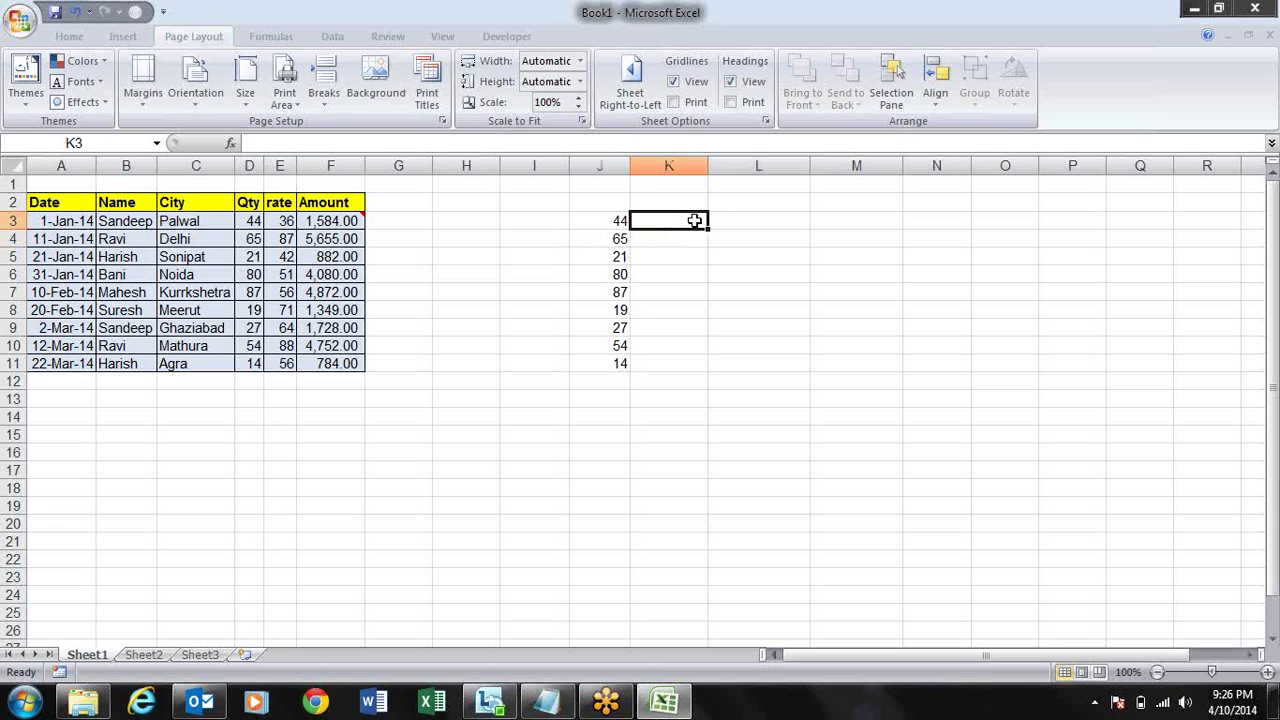
# - Enter 21, 45, 56 and 65 into K3, K4, K6 and K7
pyautogui.write('21')
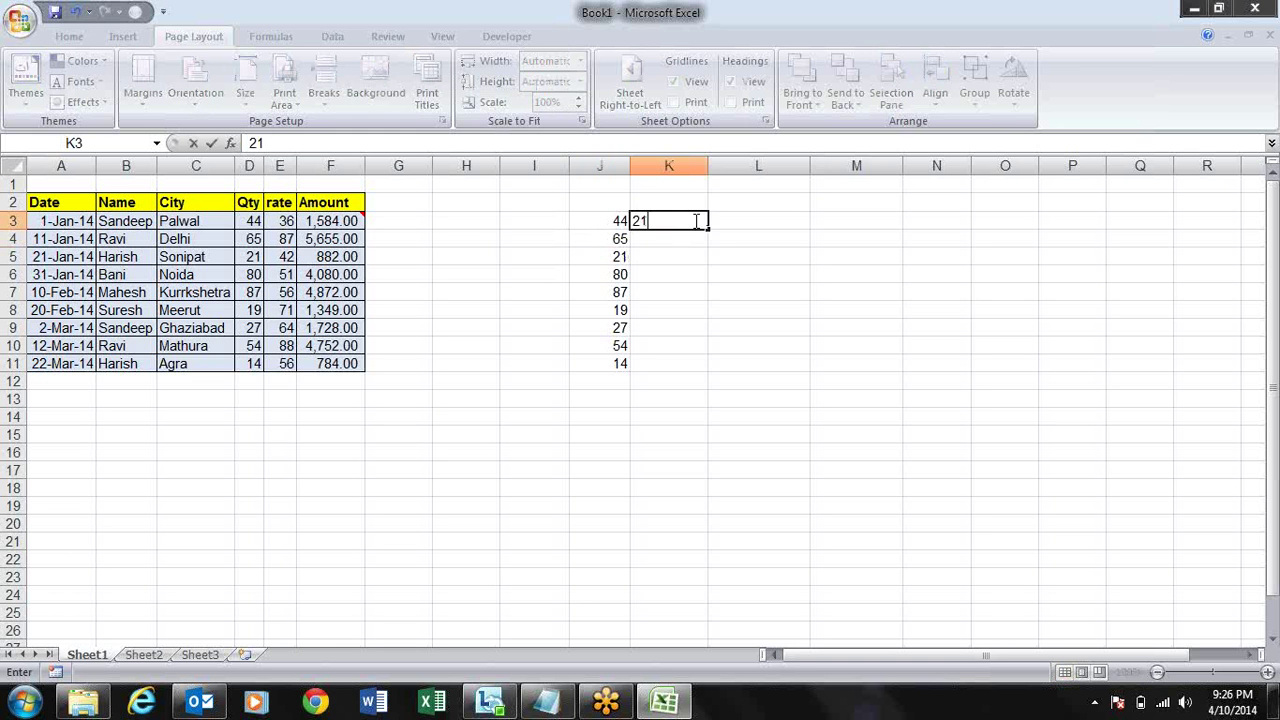
pyautogui.press('Return')
pyautogui.write('45')
pyautogui.press('Return')
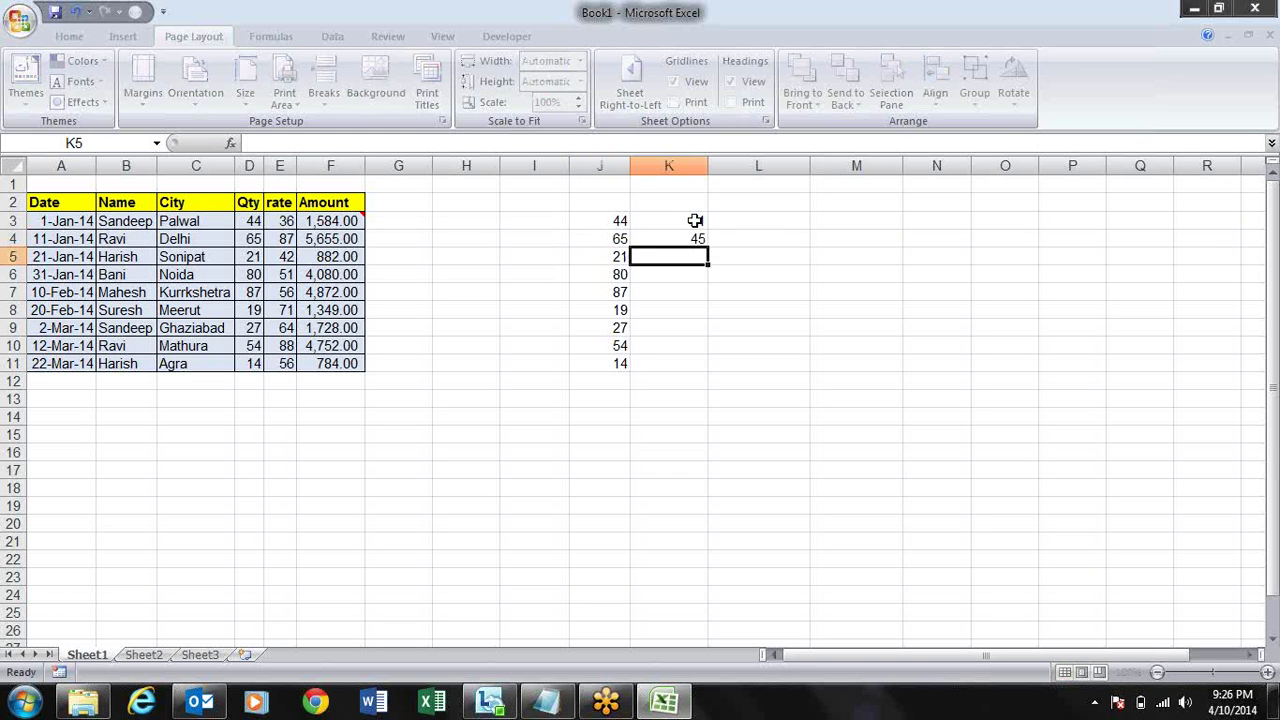
pyautogui.press('Return')
pyautogui.write('56')
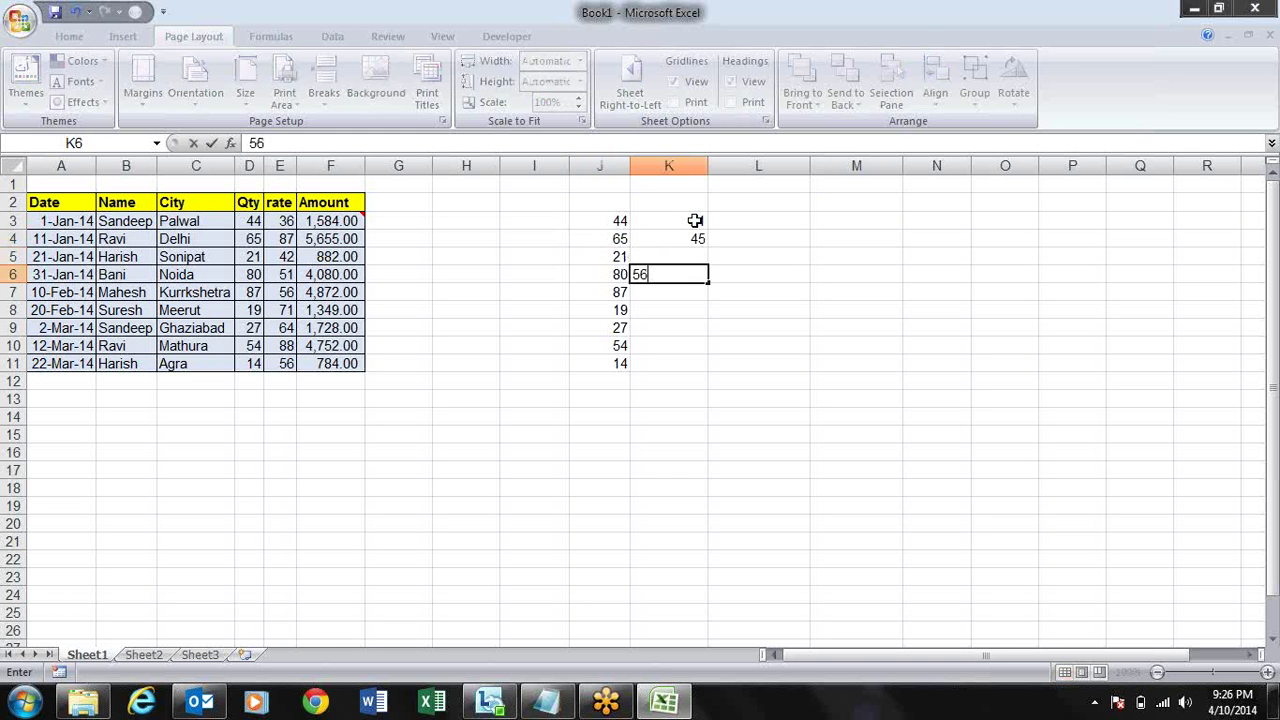
pyautogui.press('Return')
pyautogui.write('65')
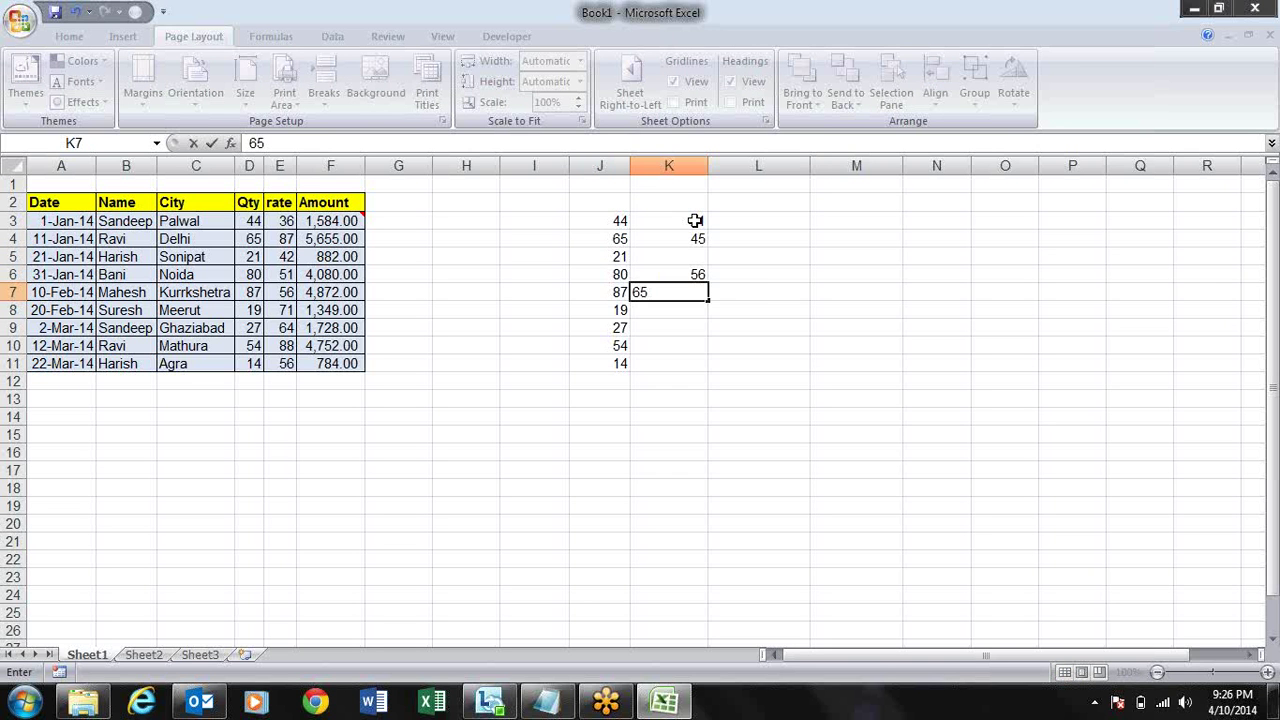
pyautogui.press('Return')
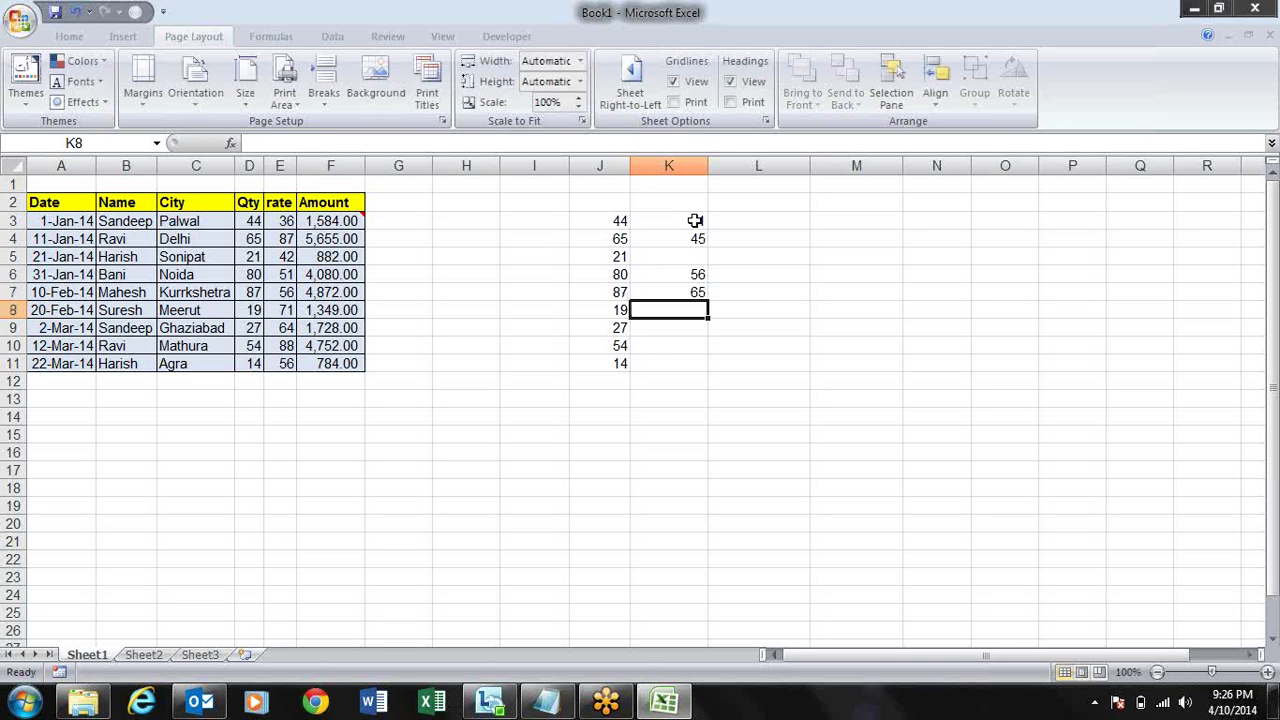
pyautogui.click(695, 222)
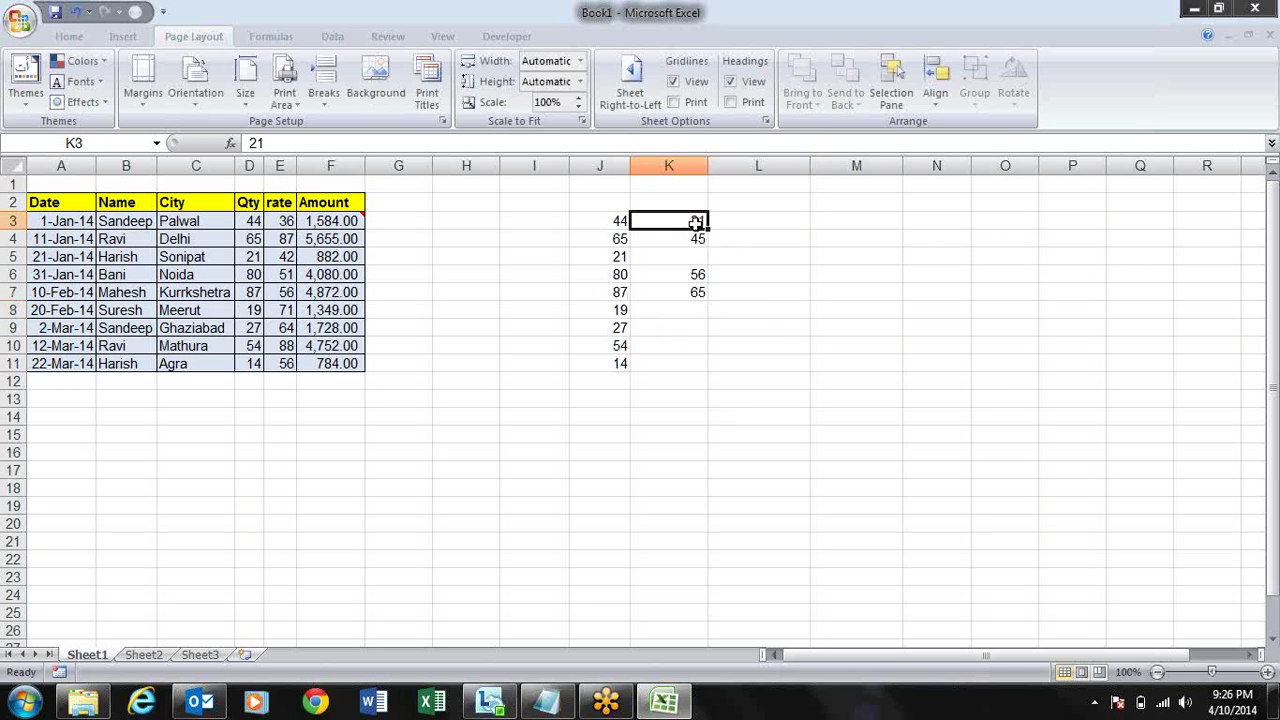
pyautogui.moveTo(695, 222); pyautogui.dragTo(695, 327)
# - Label J2 'A' and K2 'B', then start a formula in L3
pyautogui.click(598, 204)
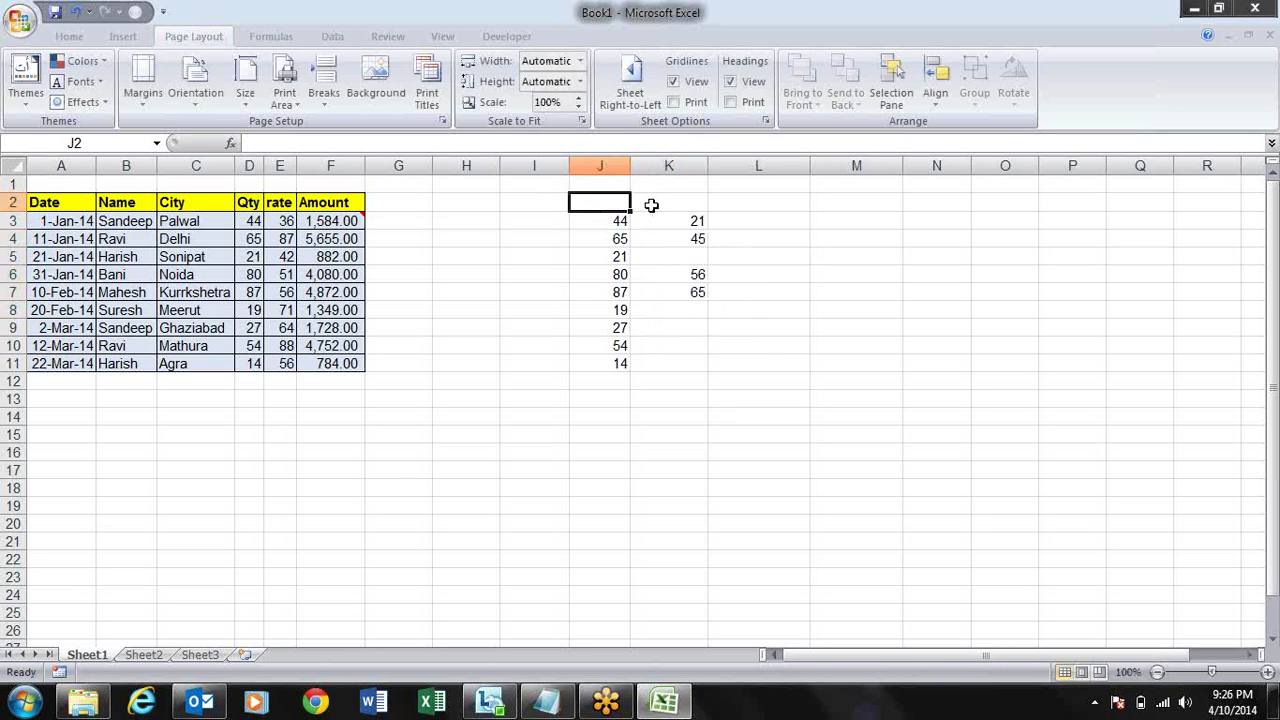
pyautogui.write('A')
pyautogui.click(651, 205)
pyautogui.write('B')
pyautogui.press('Return')
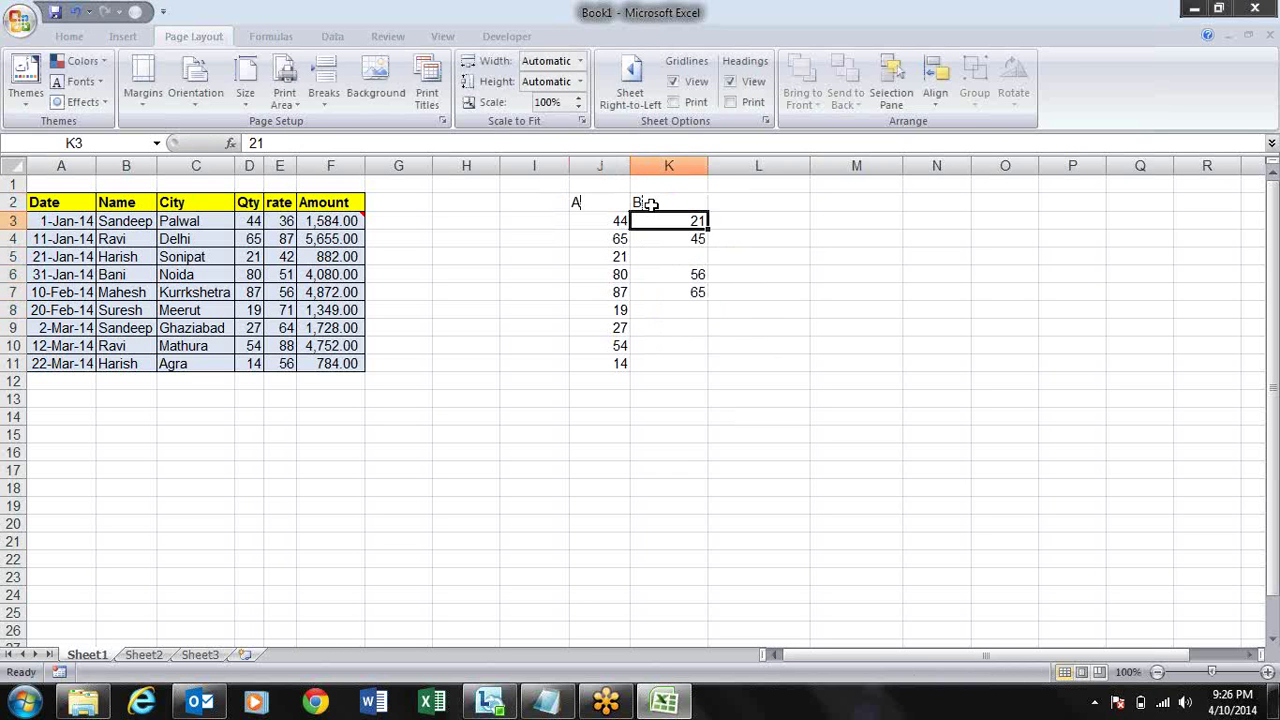
pyautogui.press('Left')
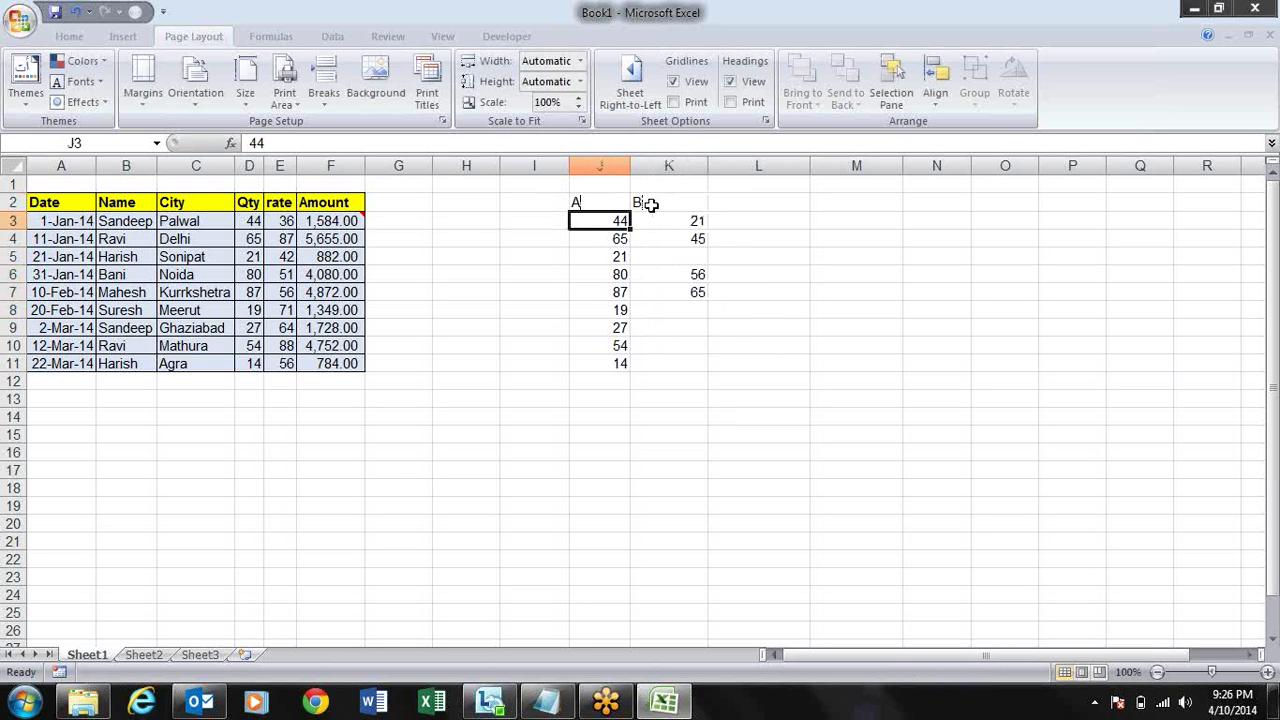
pyautogui.press('Right')
pyautogui.press('Right')
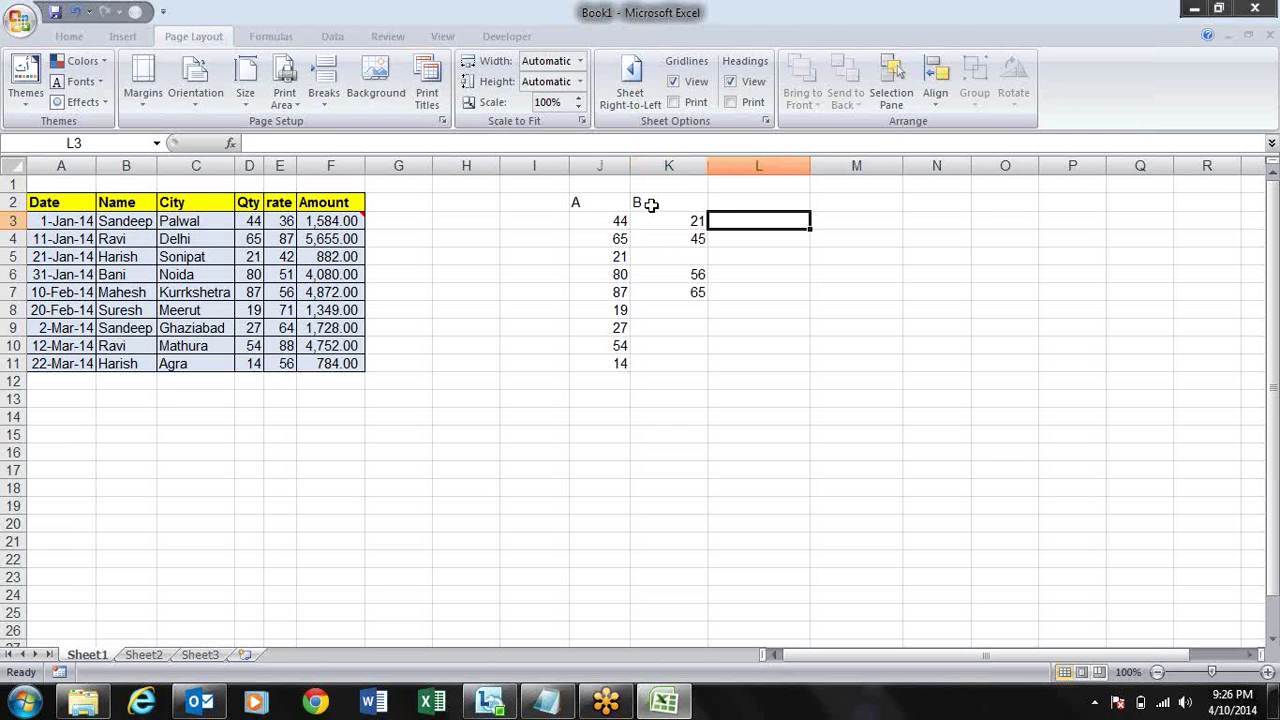
pyautogui.write('=')
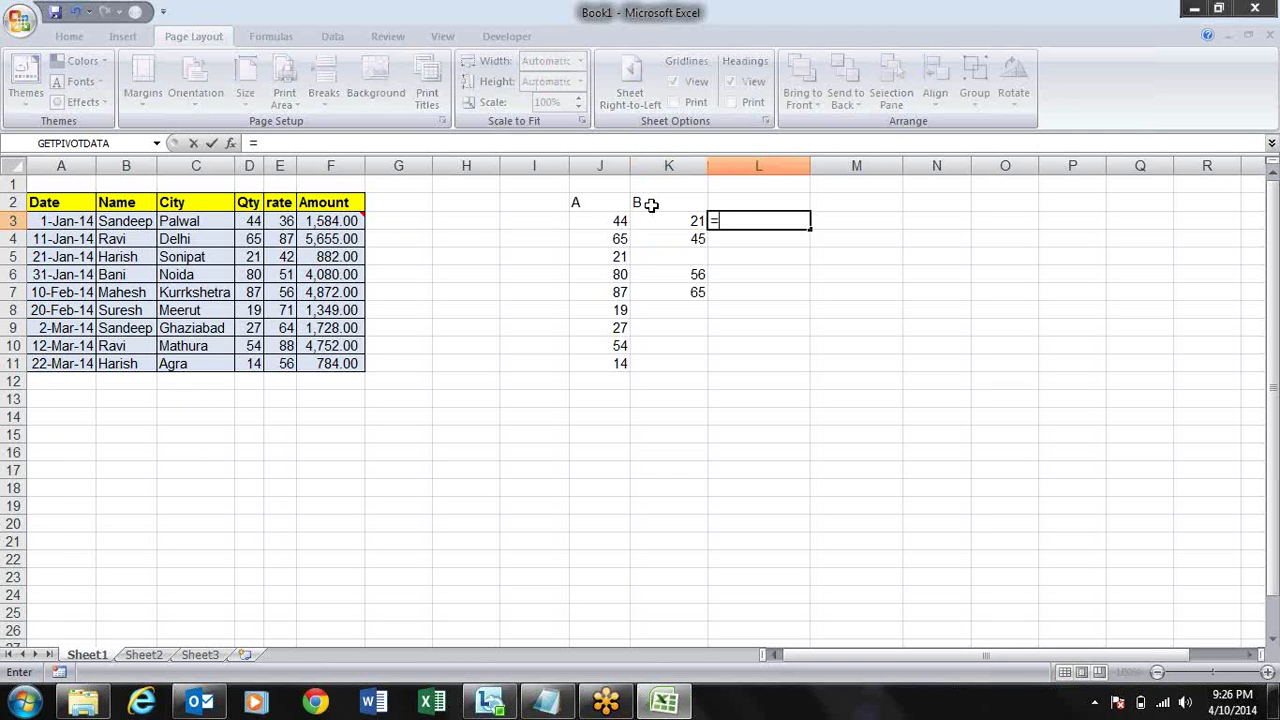
# - Enter =J3+K3 in L3, fill it down to L11, and copy the sums
pyautogui.press('Left')
pyautogui.press('Left')
pyautogui.write('+')
pyautogui.press('Left')
pyautogui.hotkey('ctrl', 'Return')
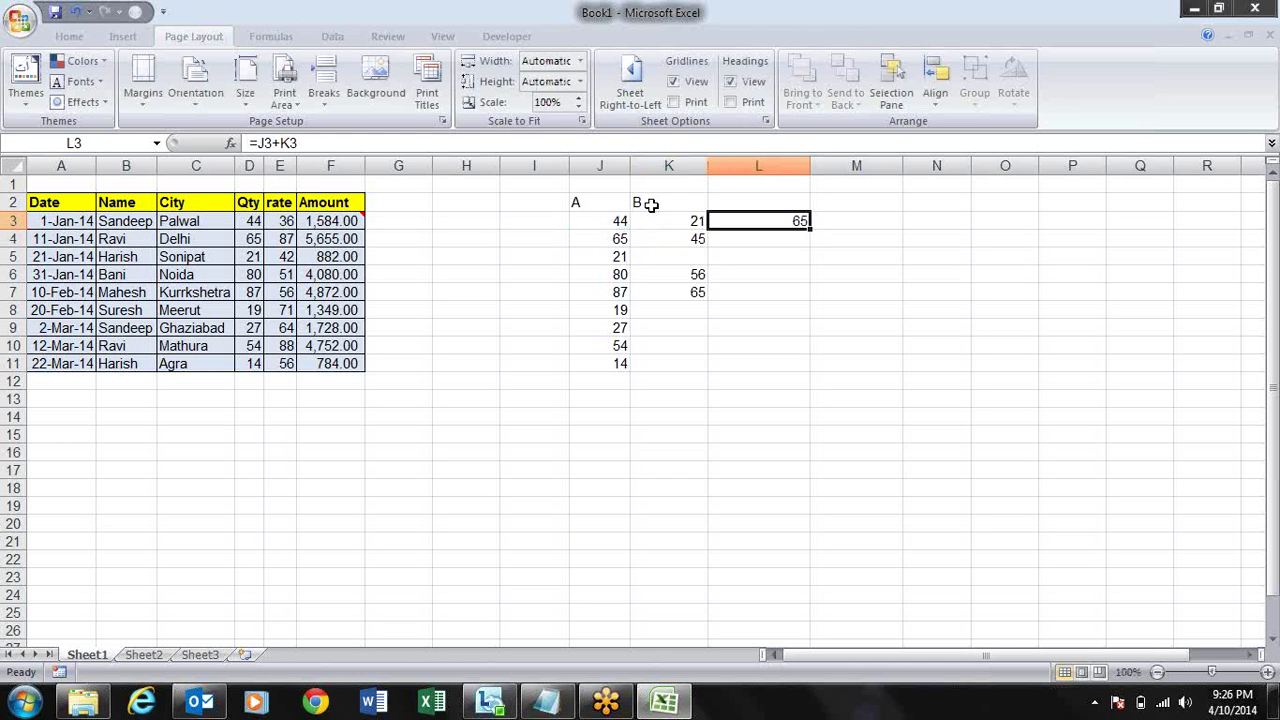
pyautogui.moveTo(809, 228); pyautogui.dragTo(809, 370)
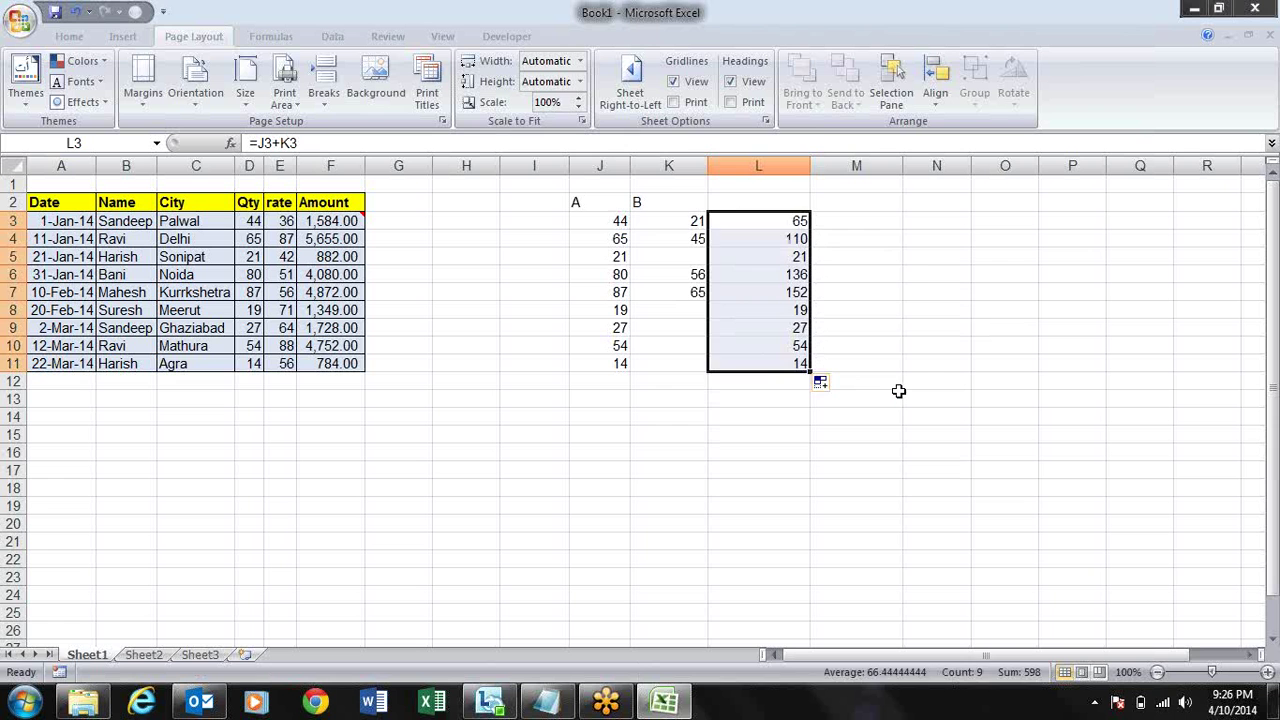
pyautogui.hotkey('ctrl', 'c')
pyautogui.press('Left')
pyautogui.press('Left')
# - Paste the L3:L11 sums as values into J3:J11, then clear column L
pyautogui.hotkey('alt', 'e')
pyautogui.press('s')
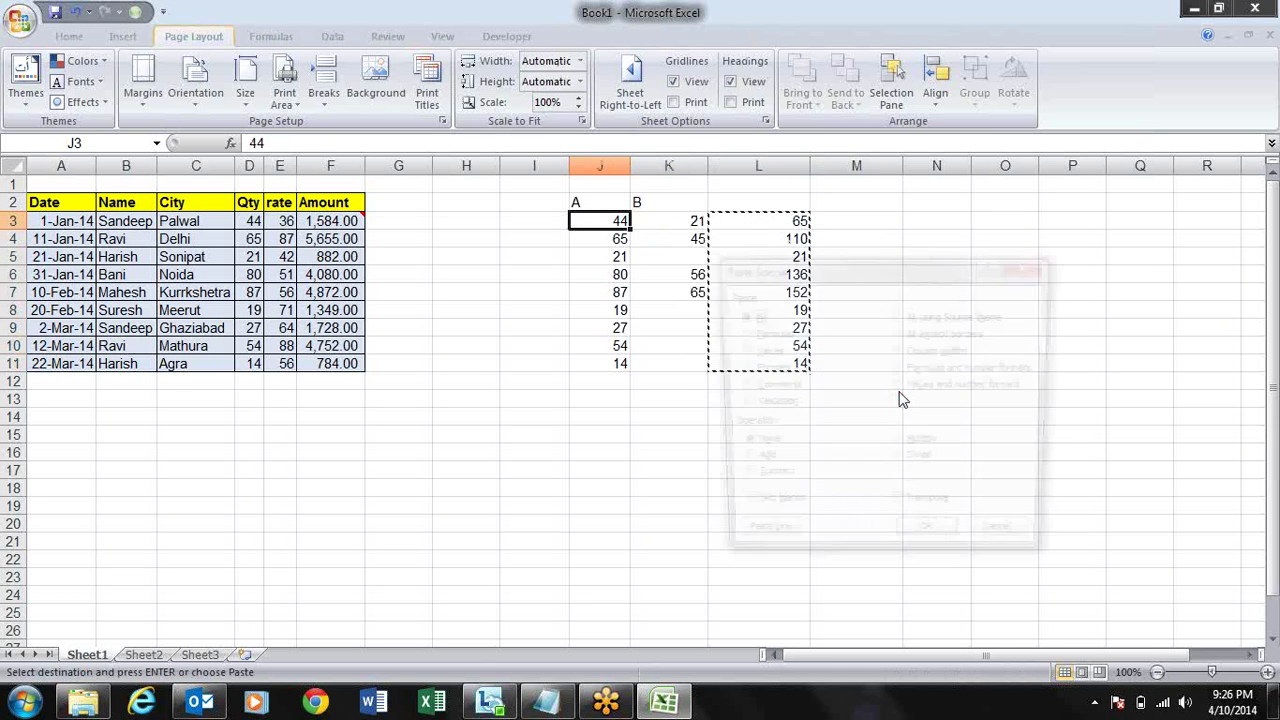
pyautogui.press('v')
pyautogui.press('Return')
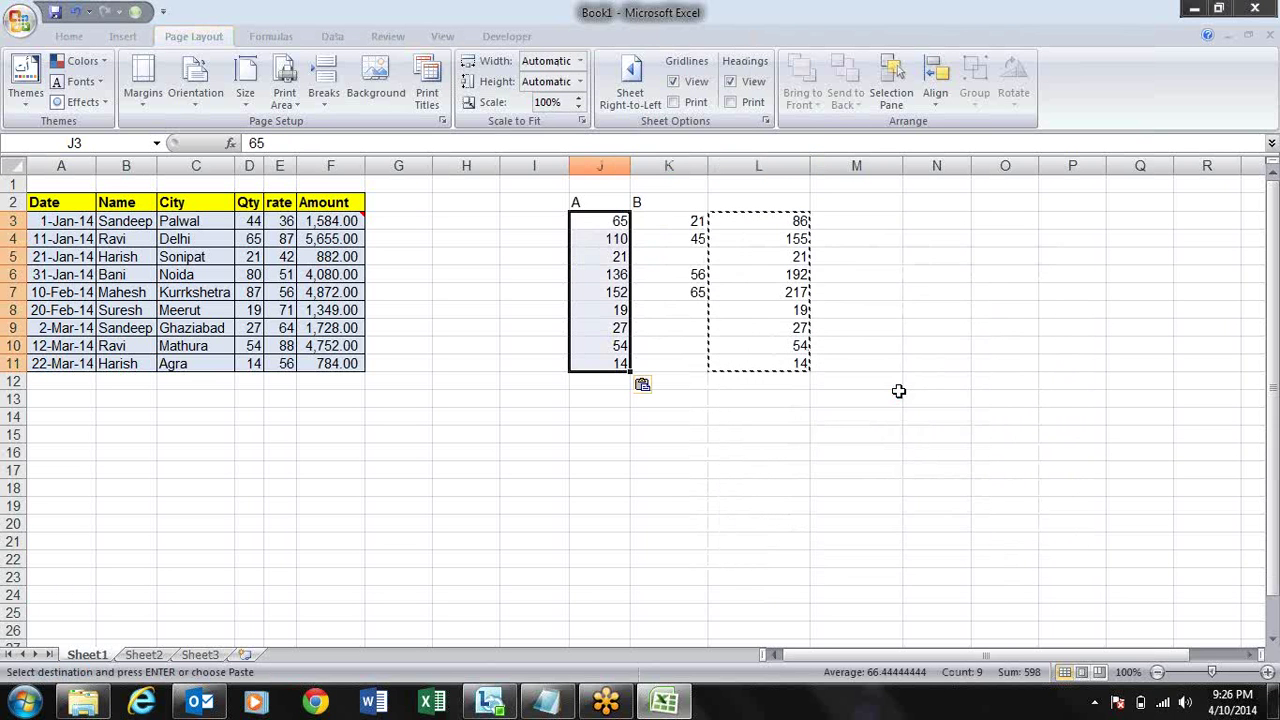
pyautogui.press('Escape')
pyautogui.press('Right')
pyautogui.press('Right')
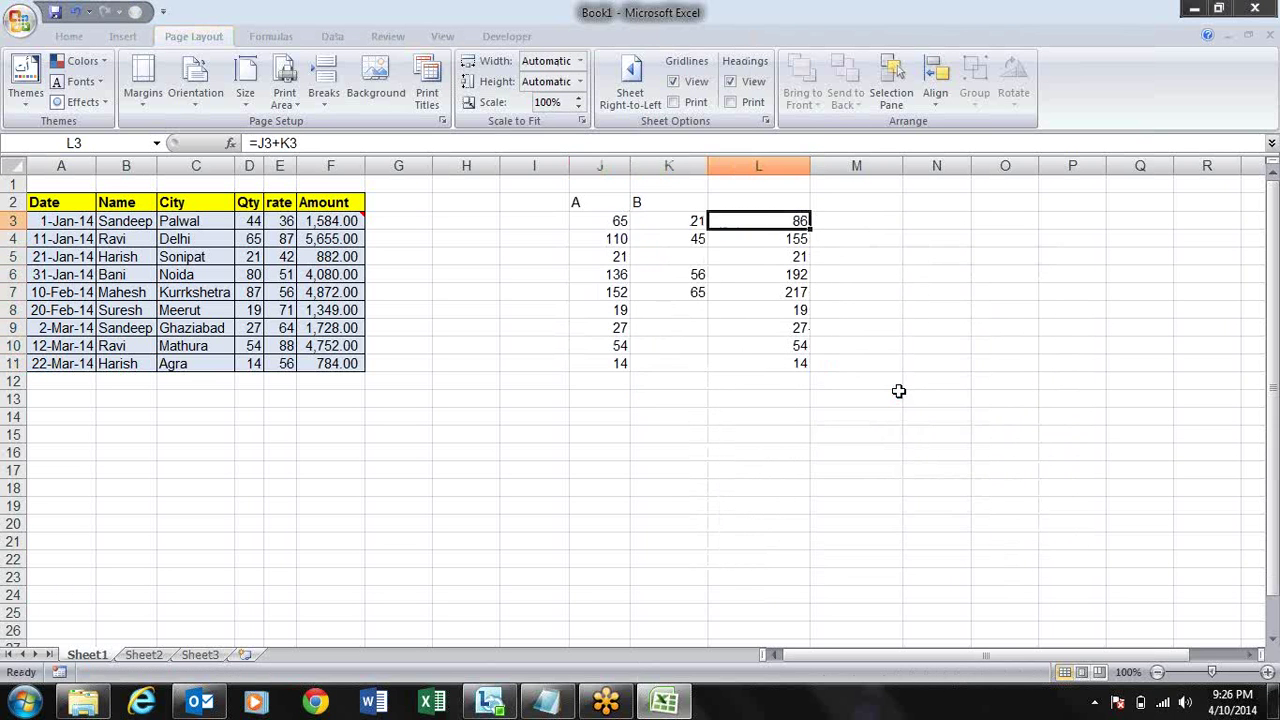
pyautogui.hotkey('ctrl', 'shift', 'Down')
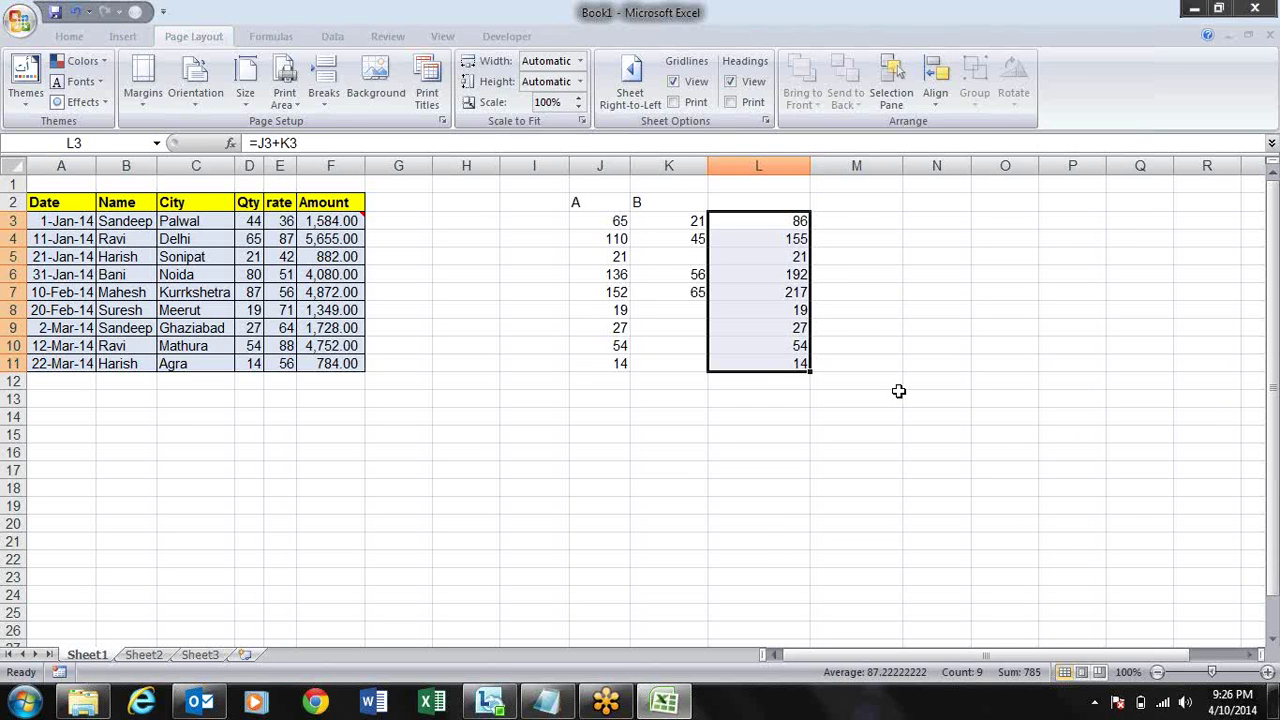
pyautogui.press('Delete')
# - Add column B's values K3:K11 onto column A using Paste Special Add
pyautogui.press('Left')
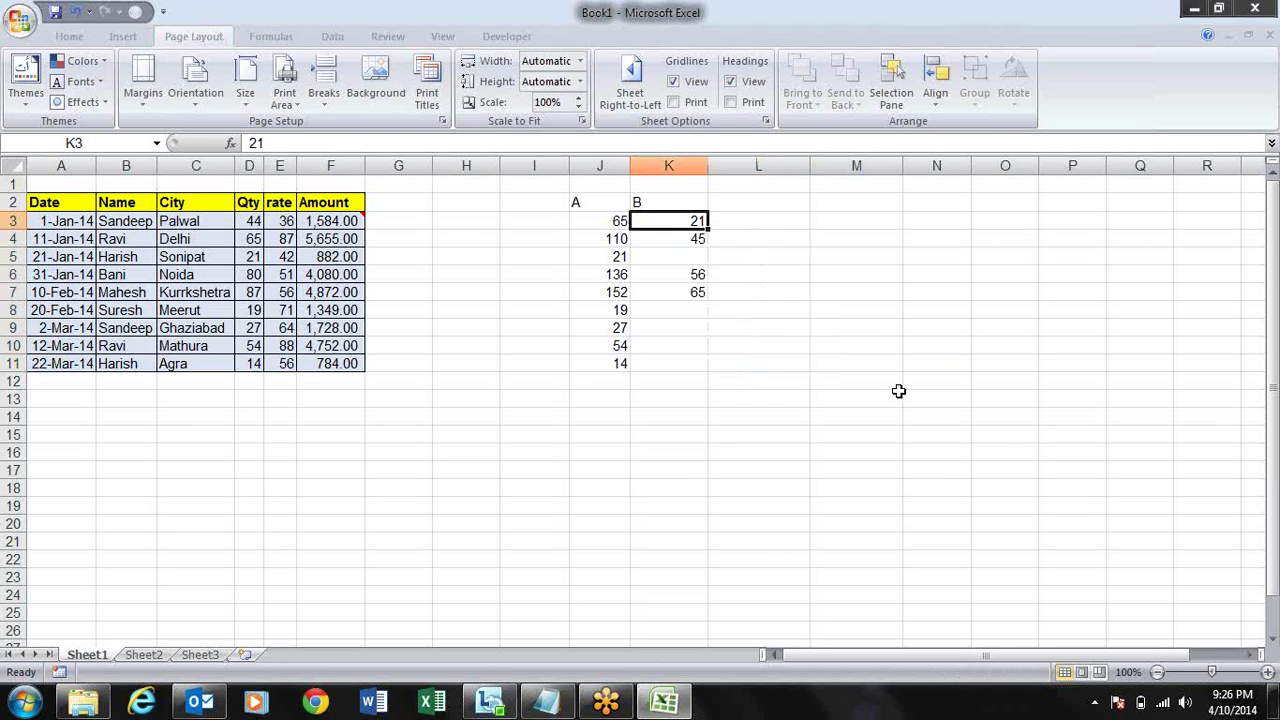
pyautogui.hotkey('shift', 'Down')
pyautogui.hotkey('shift', 'Down')
pyautogui.hotkey('shift', 'Down')
pyautogui.hotkey('shift', 'Down')
pyautogui.hotkey('shift', 'Down')
pyautogui.hotkey('shift', 'Down')
pyautogui.hotkey('shift', 'Down')
pyautogui.hotkey('shift', 'Down')
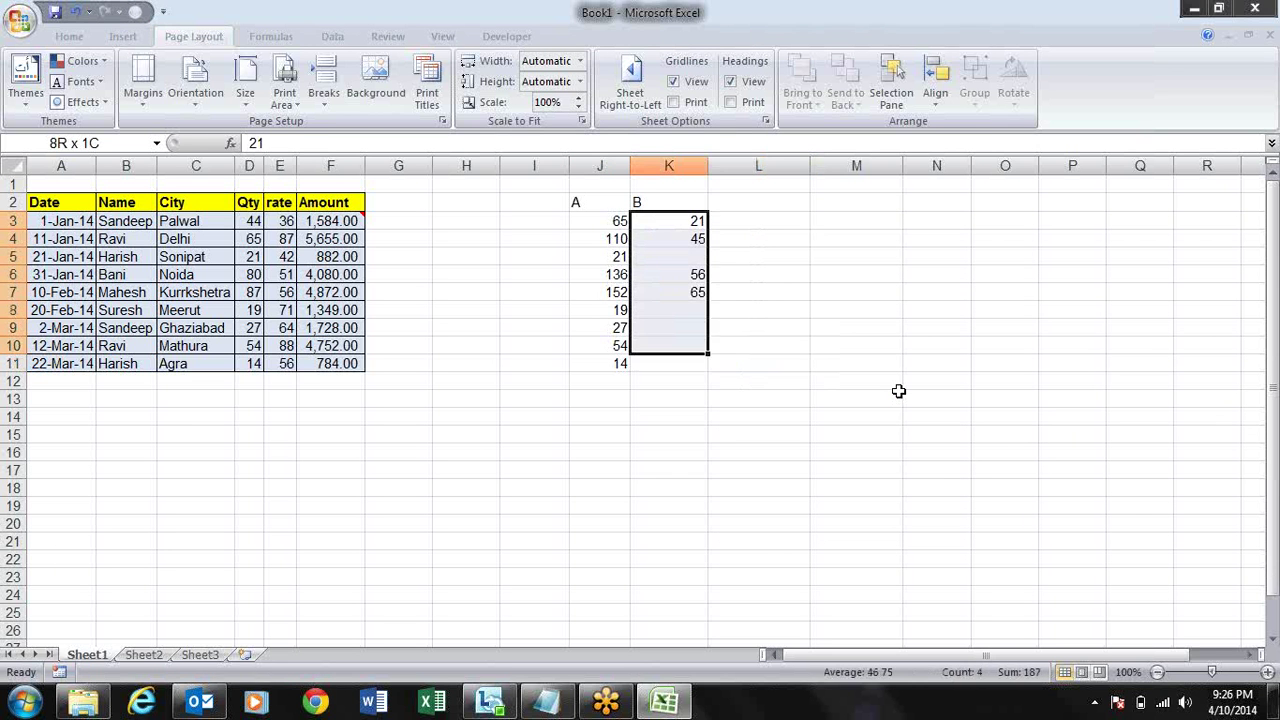
pyautogui.hotkey('ctrl', 'c')
pyautogui.press('Left')
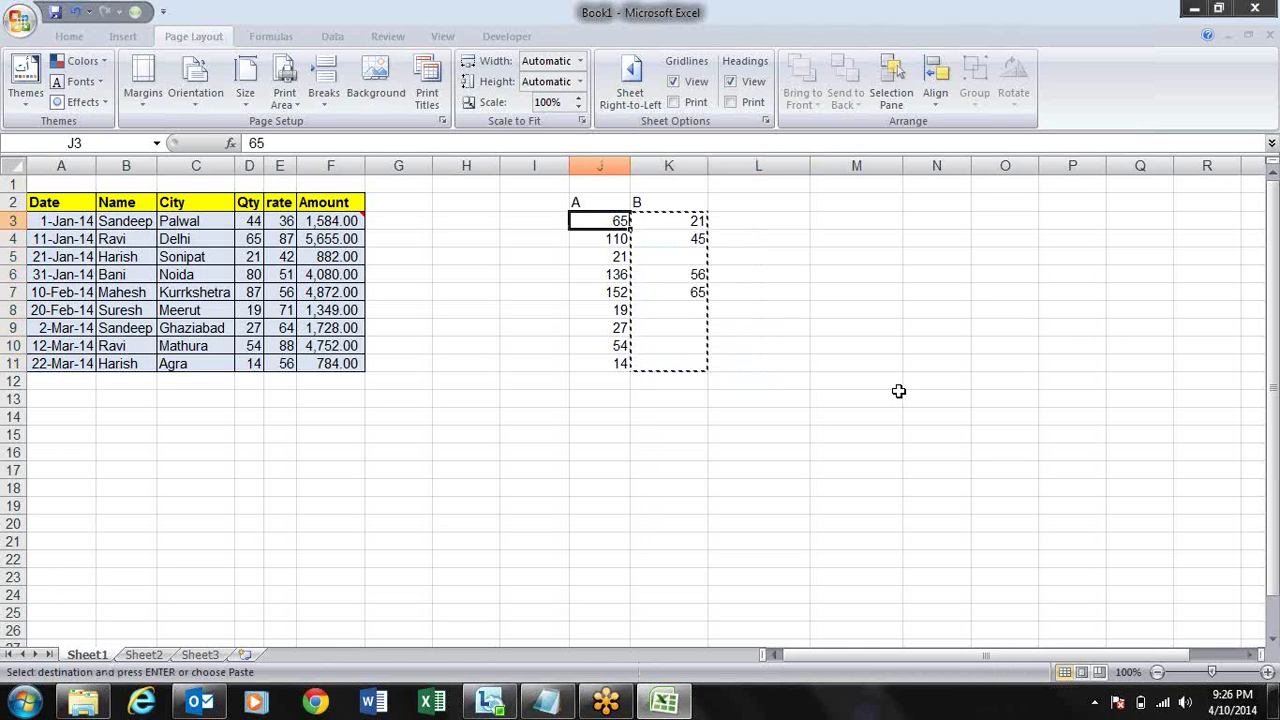
pyautogui.hotkey('ctrl', 'alt', 'v')
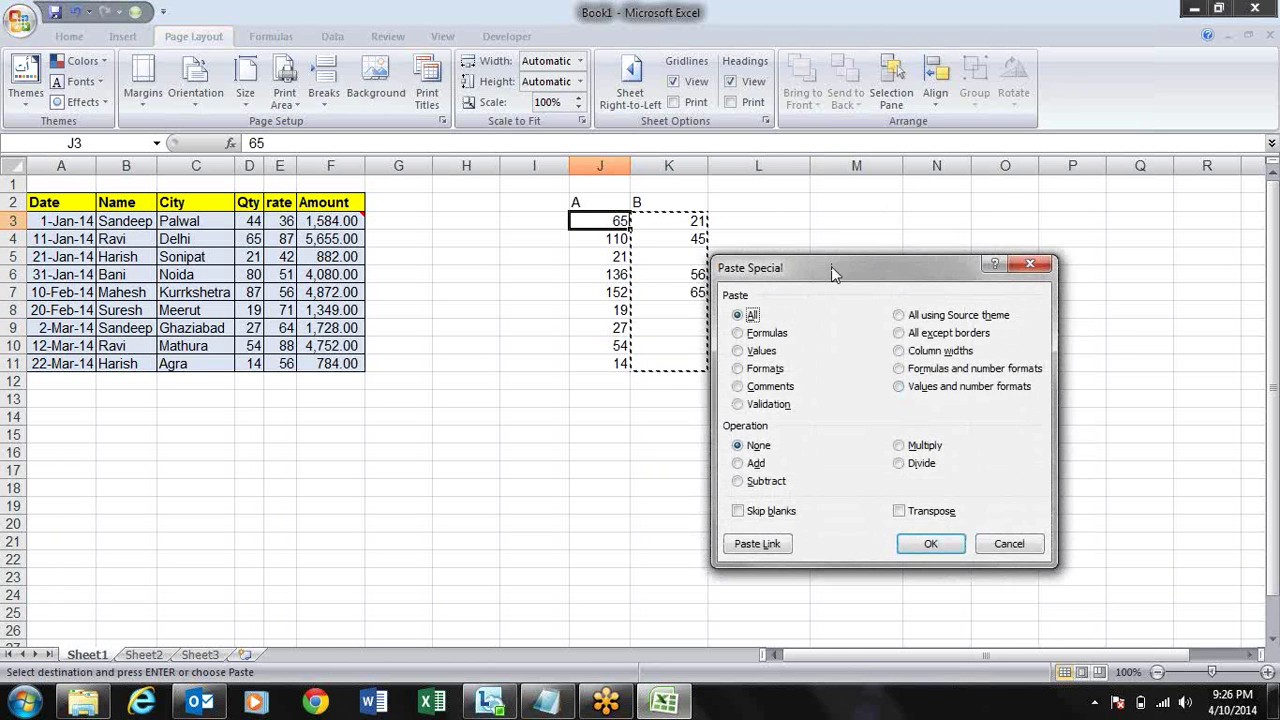
pyautogui.moveTo(831, 266); pyautogui.dragTo(943, 95)
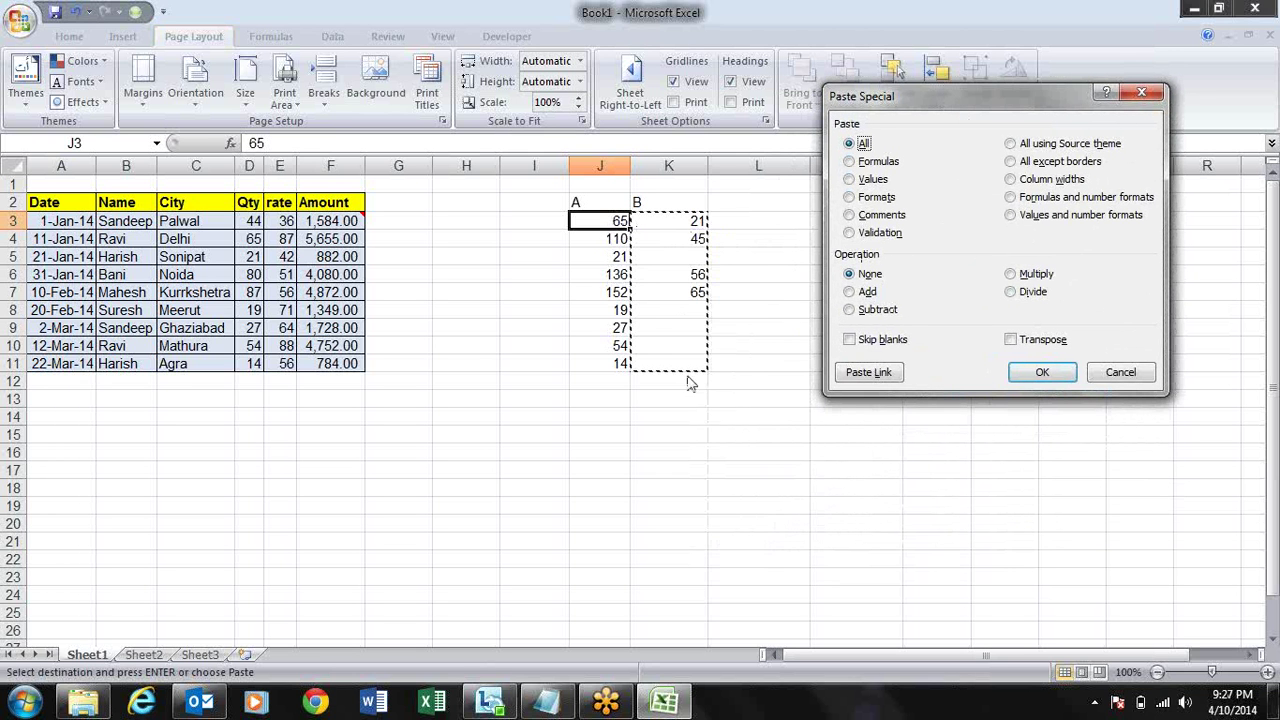
pyautogui.click(856, 294)
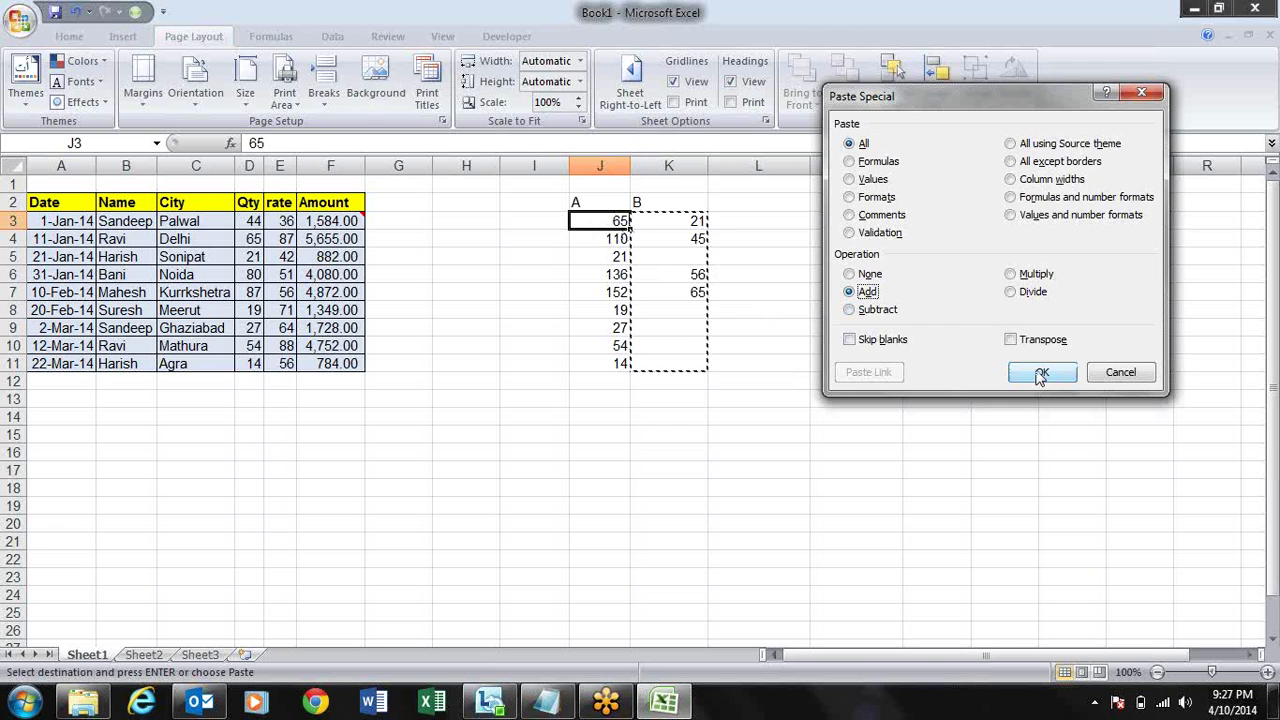
pyautogui.click(1040, 373)
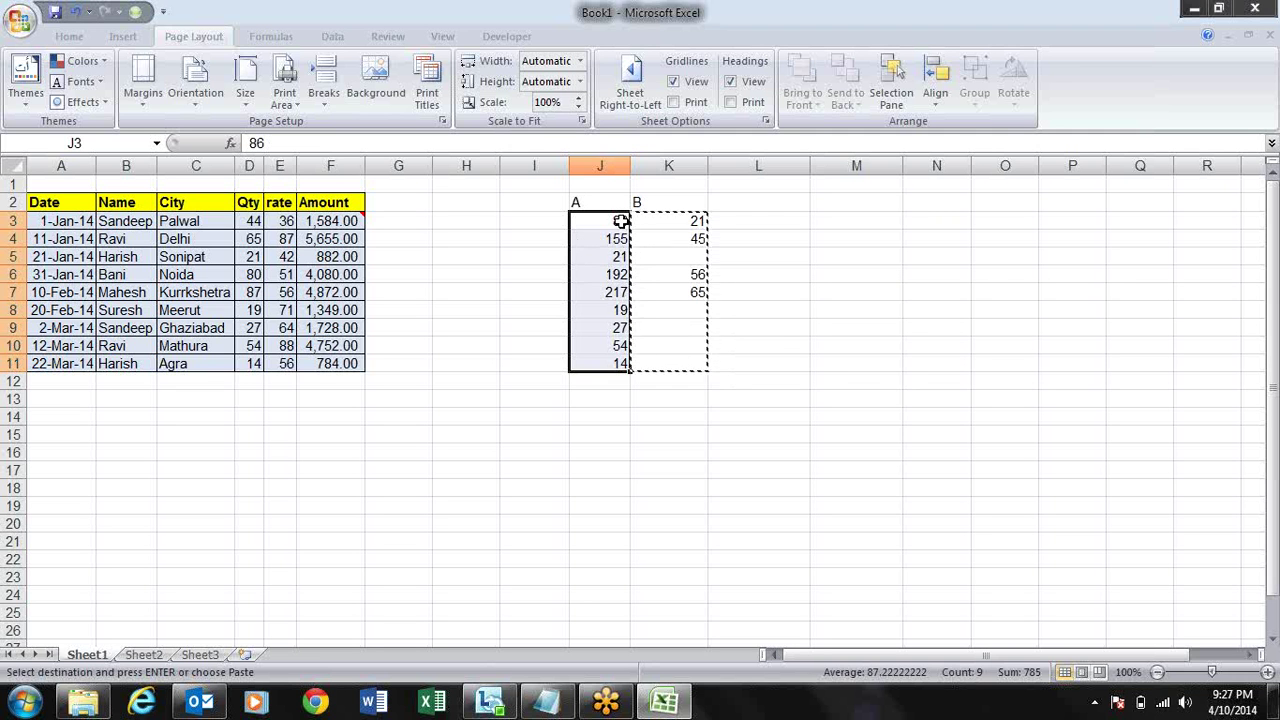
# - Check the new column A values (86, 155, 21…) and end copy mode
pyautogui.click(621, 221)
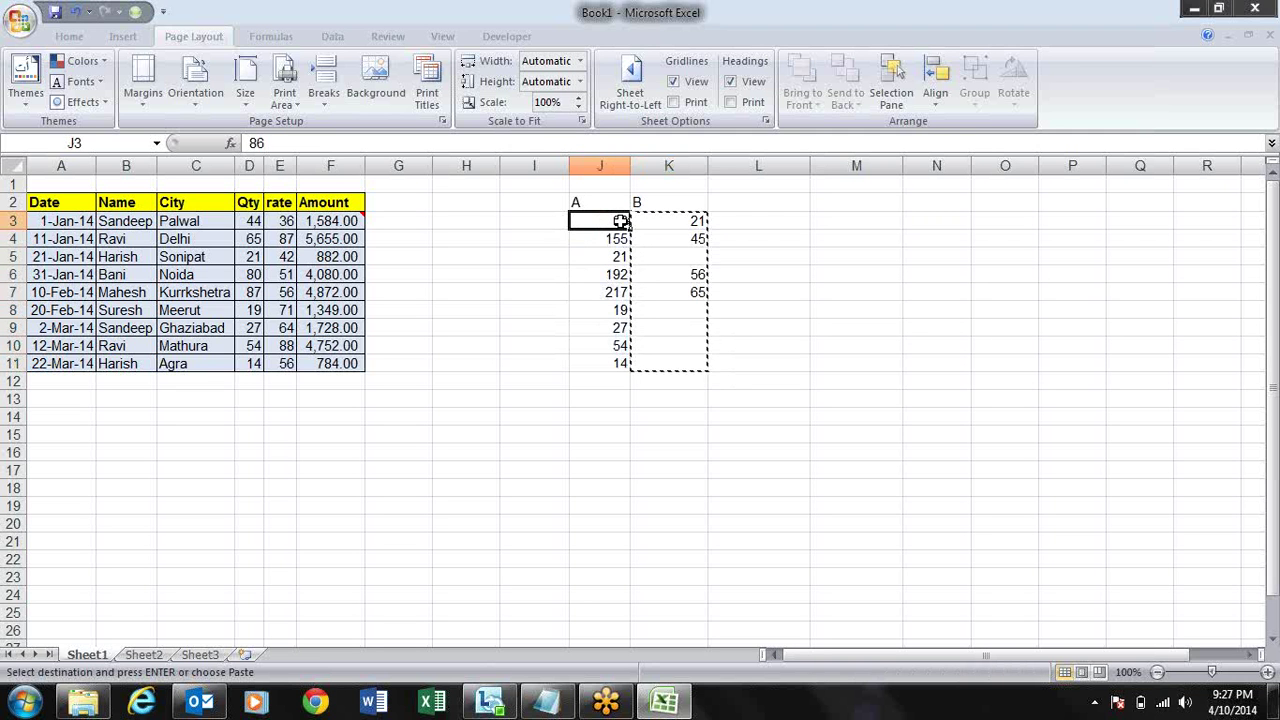
pyautogui.press('Down')
pyautogui.press('Down')
pyautogui.press('Down')
pyautogui.press('Down')
pyautogui.press('Down')
pyautogui.press('Down')
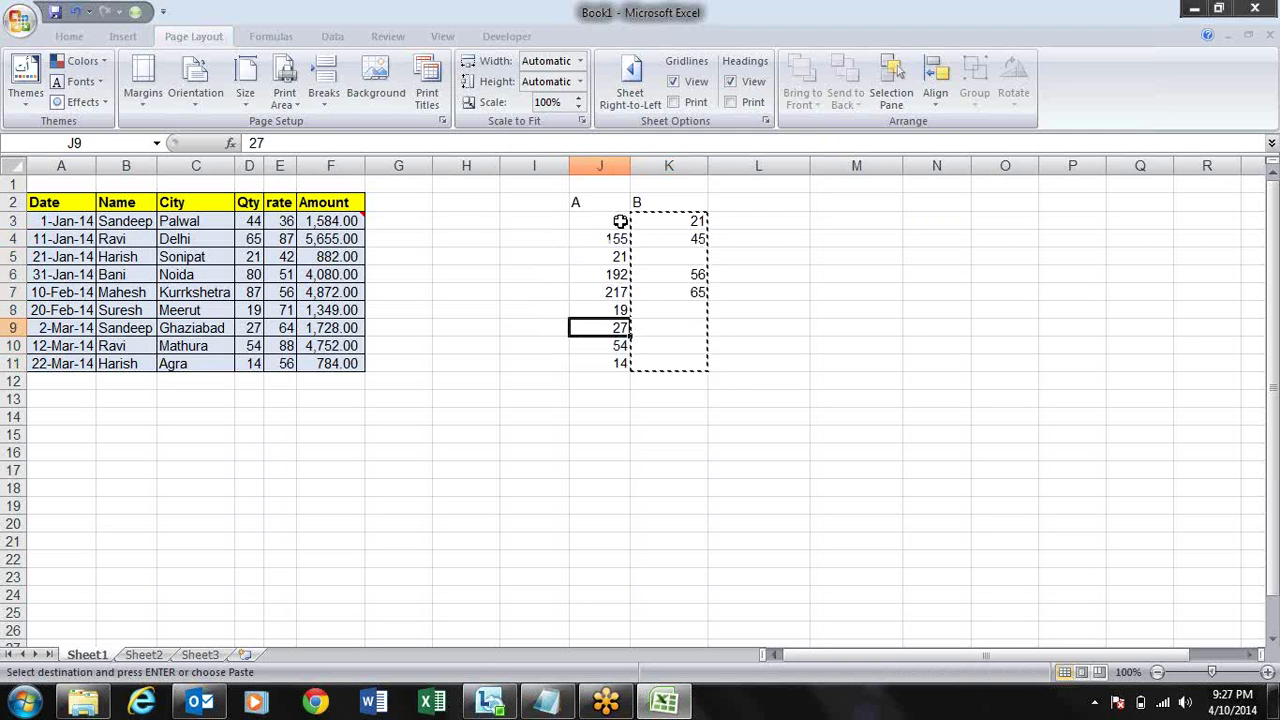
pyautogui.press('Up')
pyautogui.press('Up')
pyautogui.press('Up')
pyautogui.press('Up')
pyautogui.press('Up')
pyautogui.press('Up')
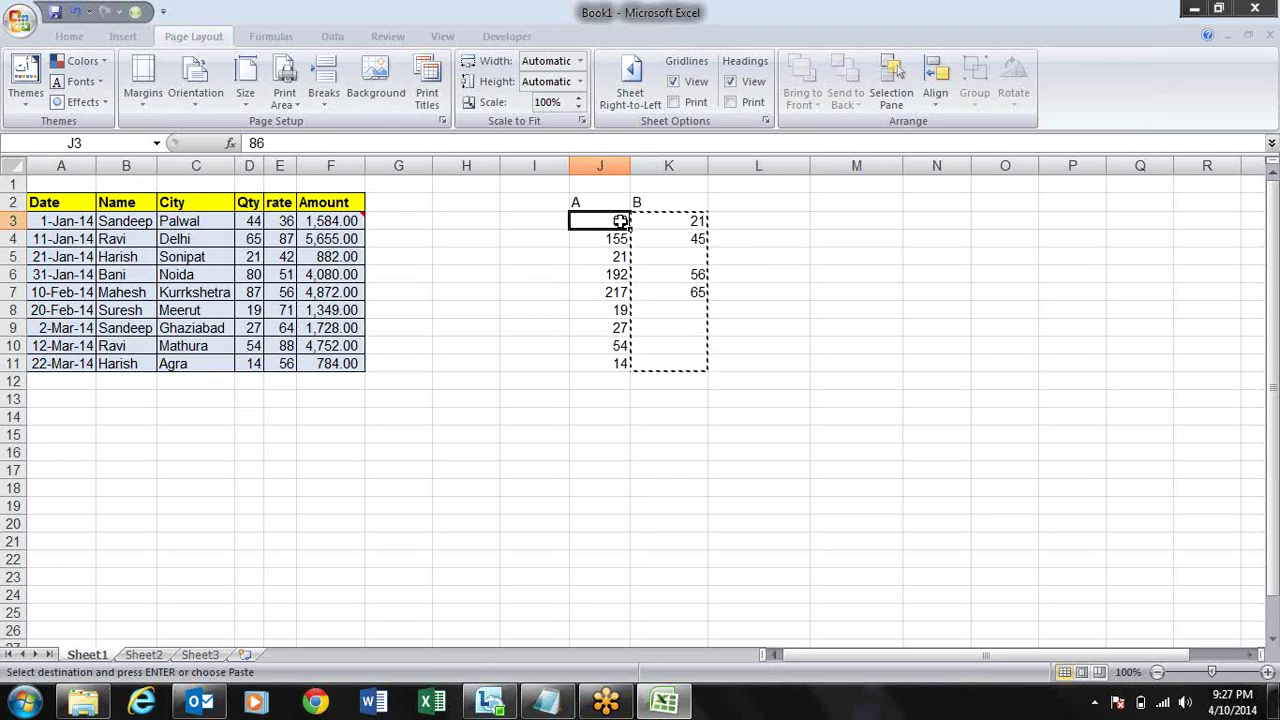
pyautogui.press('Escape')
pyautogui.press('Right')
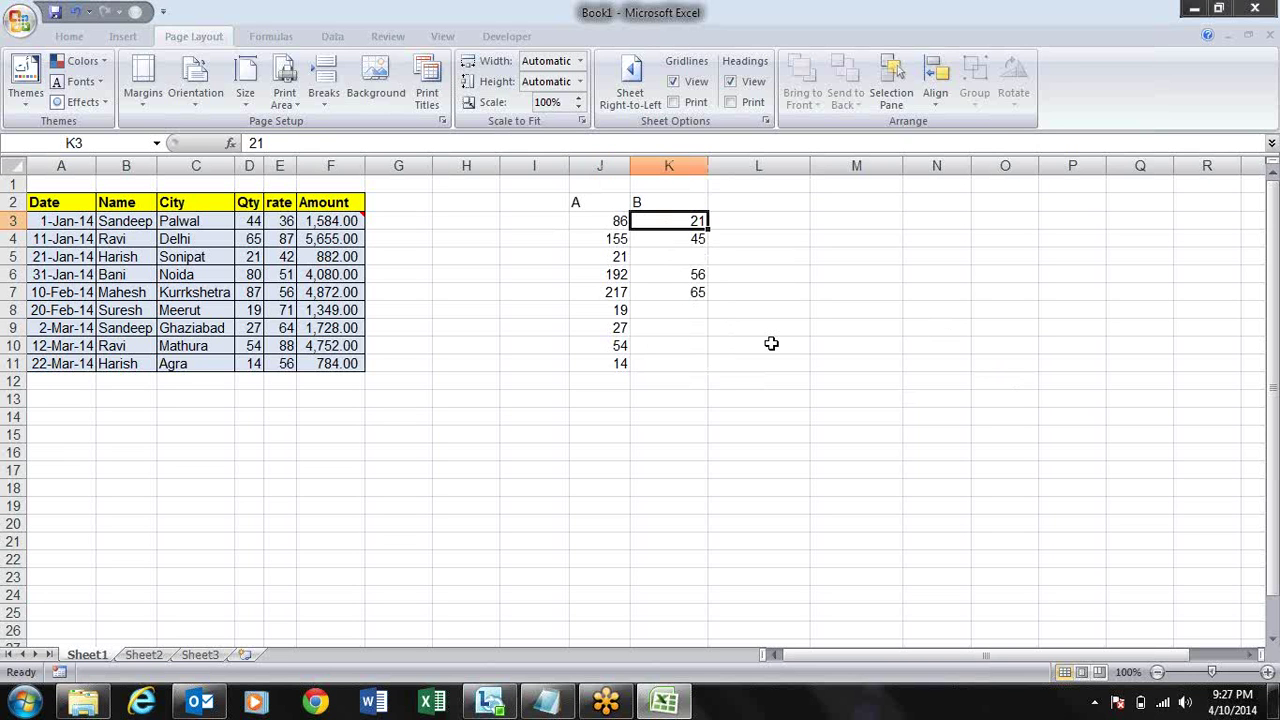
pyautogui.hotkey('shift', 'Down')
pyautogui.hotkey('shift', 'Down')
pyautogui.hotkey('shift', 'Down')
pyautogui.hotkey('shift', 'Down')
pyautogui.hotkey('shift', 'Down')
pyautogui.hotkey('shift', 'Down')
pyautogui.hotkey('shift', 'Down')
pyautogui.hotkey('shift', 'Down')
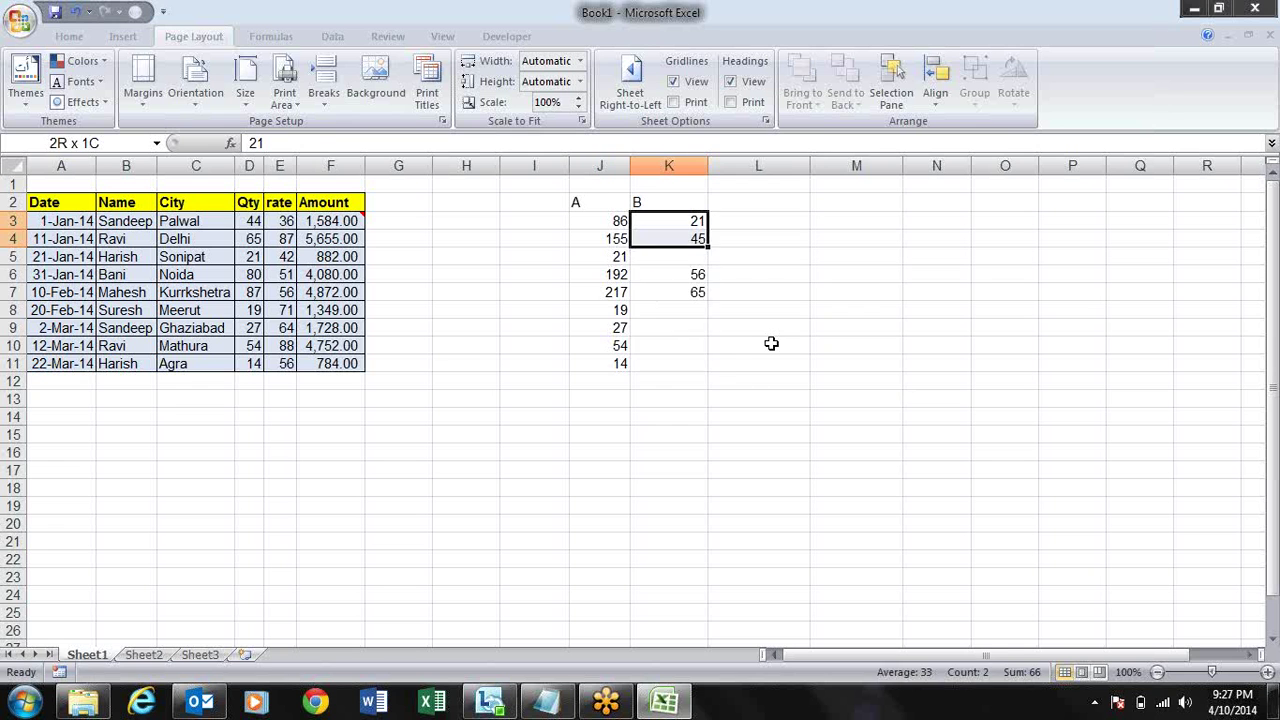
pyautogui.hotkey('ctrl', 'c')
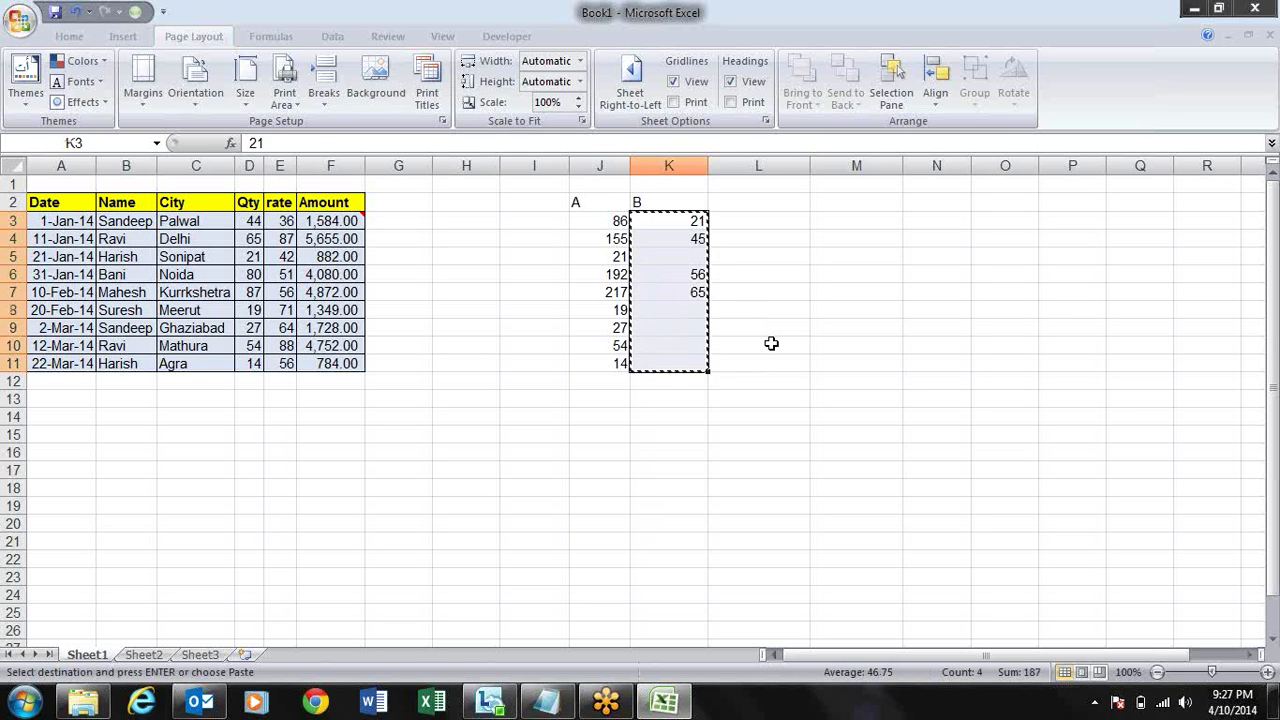
pyautogui.press('Left')
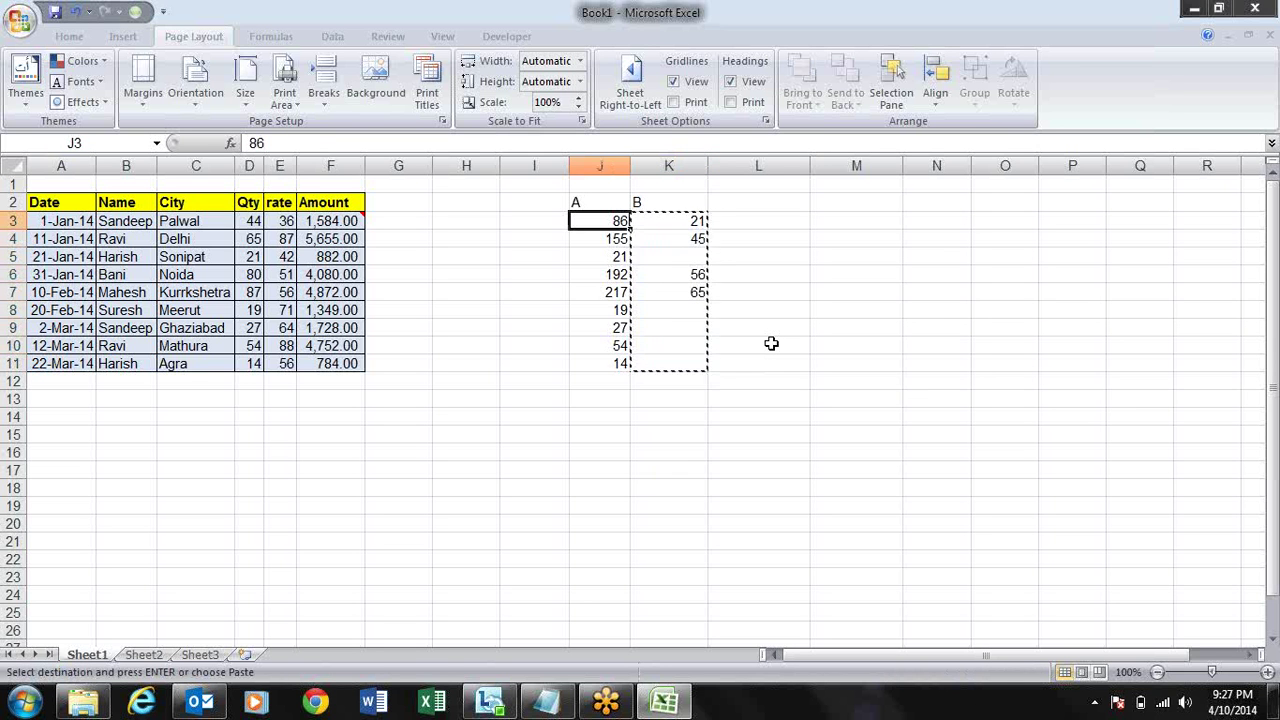
pyautogui.hotkey('ctrl', 'v')
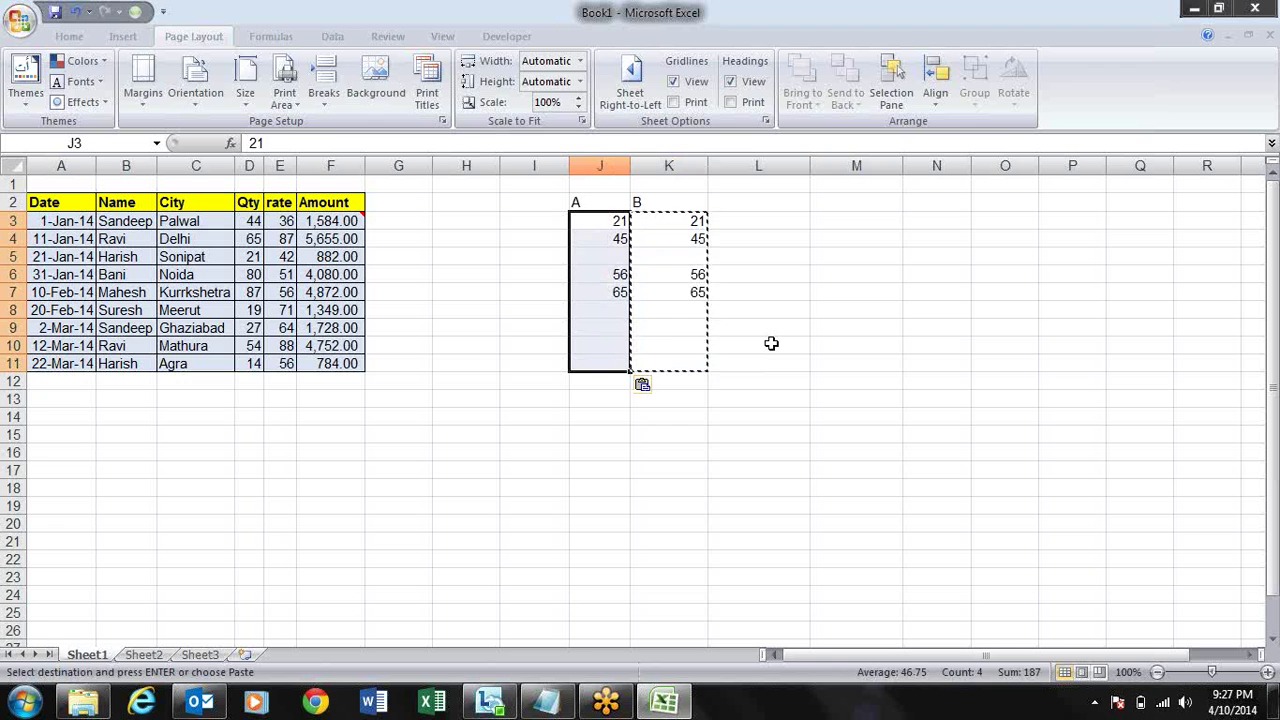
pyautogui.click(698, 256)
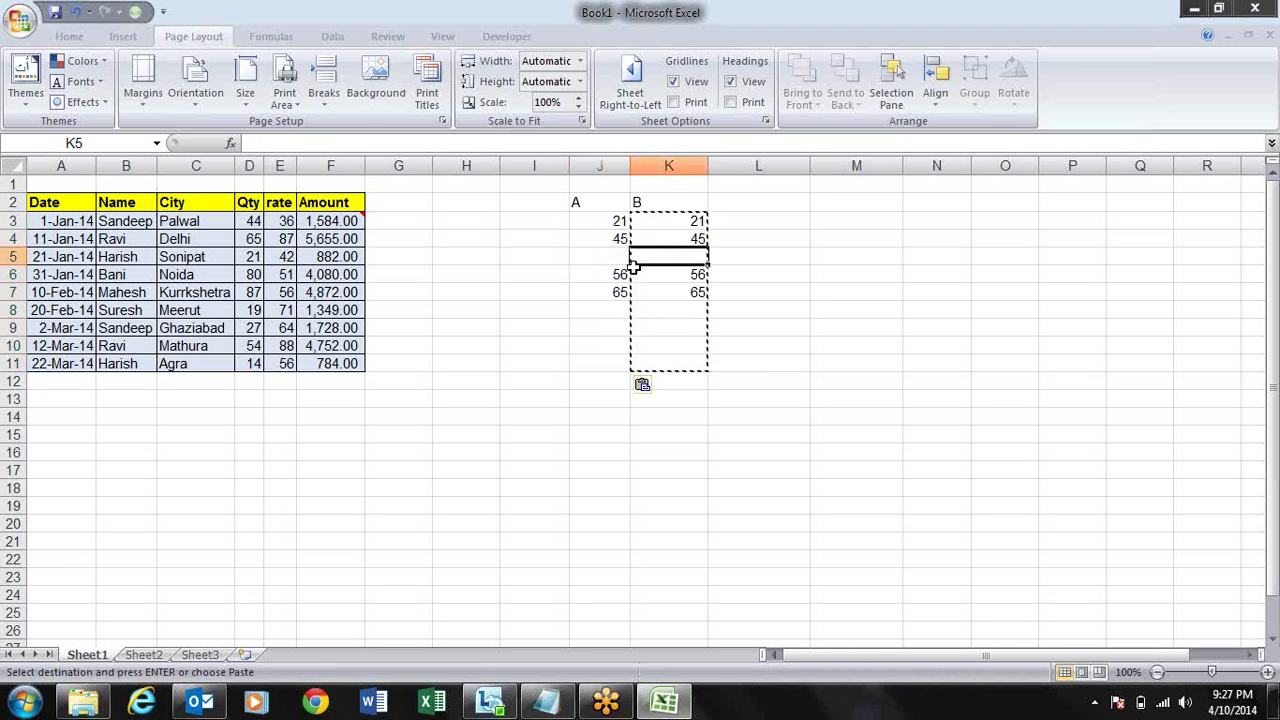
pyautogui.click(598, 262)
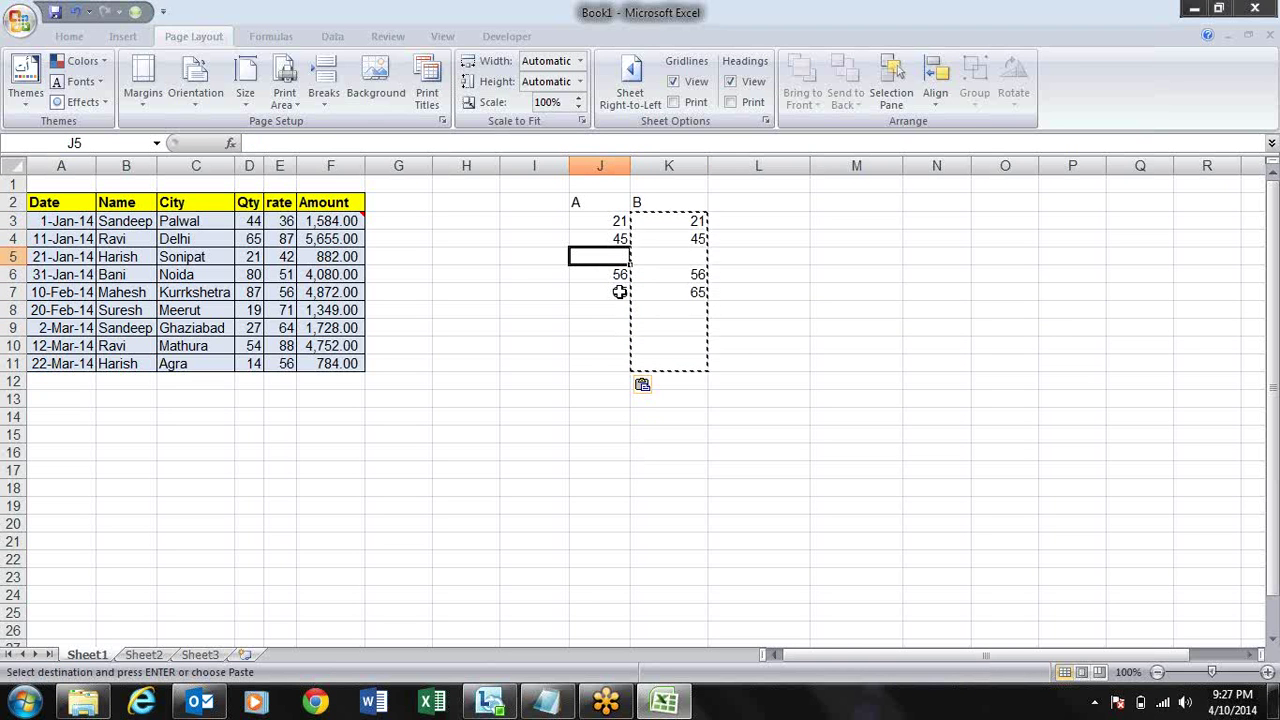
pyautogui.hotkey('ctrl', 'z')
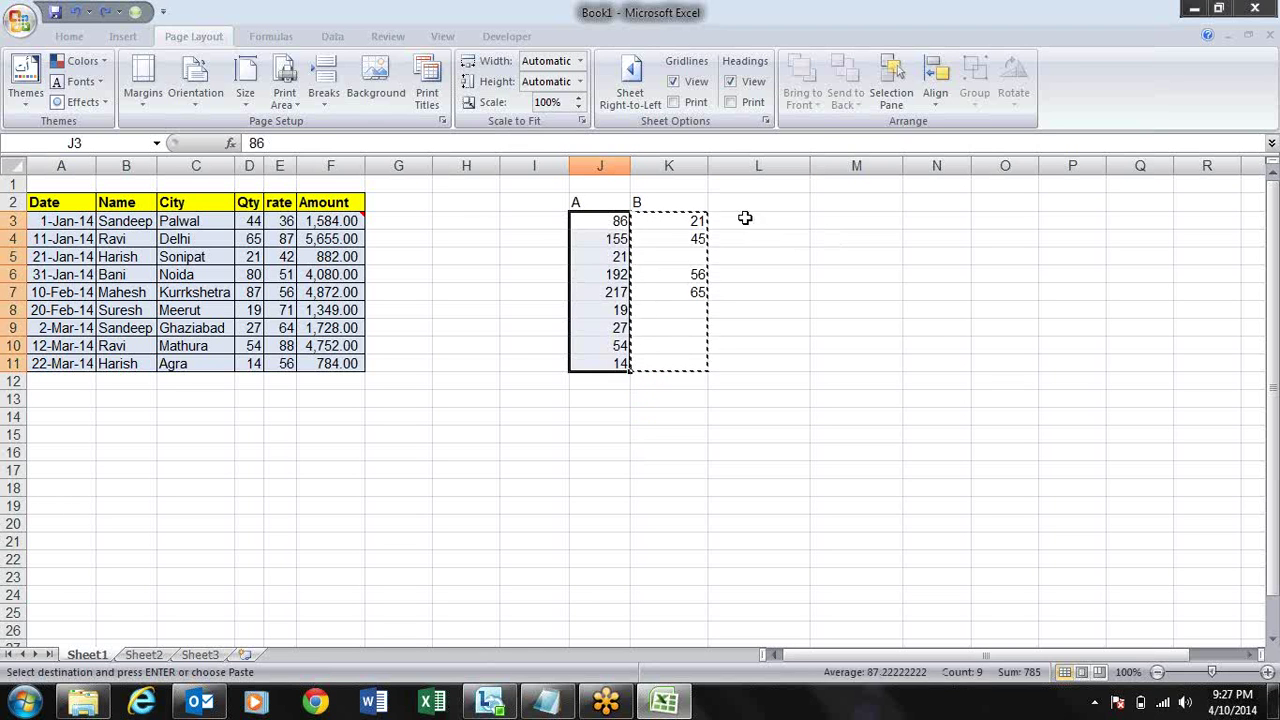
pyautogui.click(746, 218)
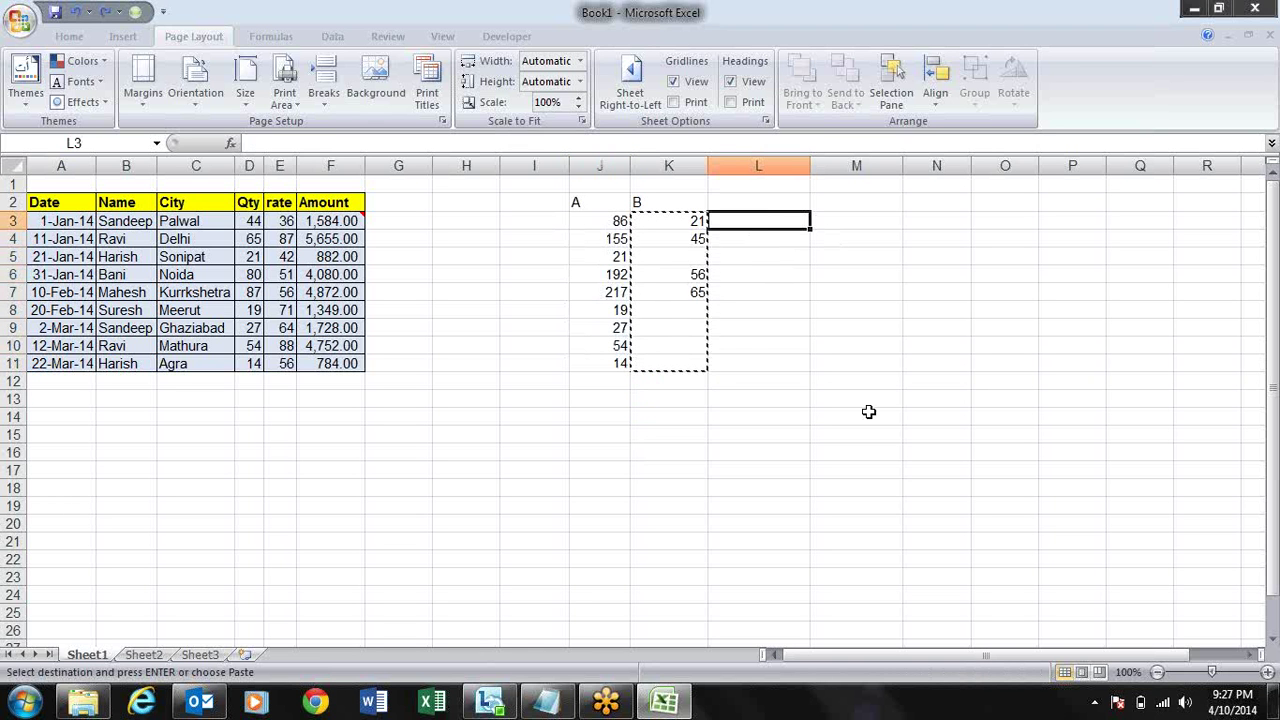
# - Start an =IF formula in L3 referencing K3, then delete it to leave L3 empty
pyautogui.press('Escape')
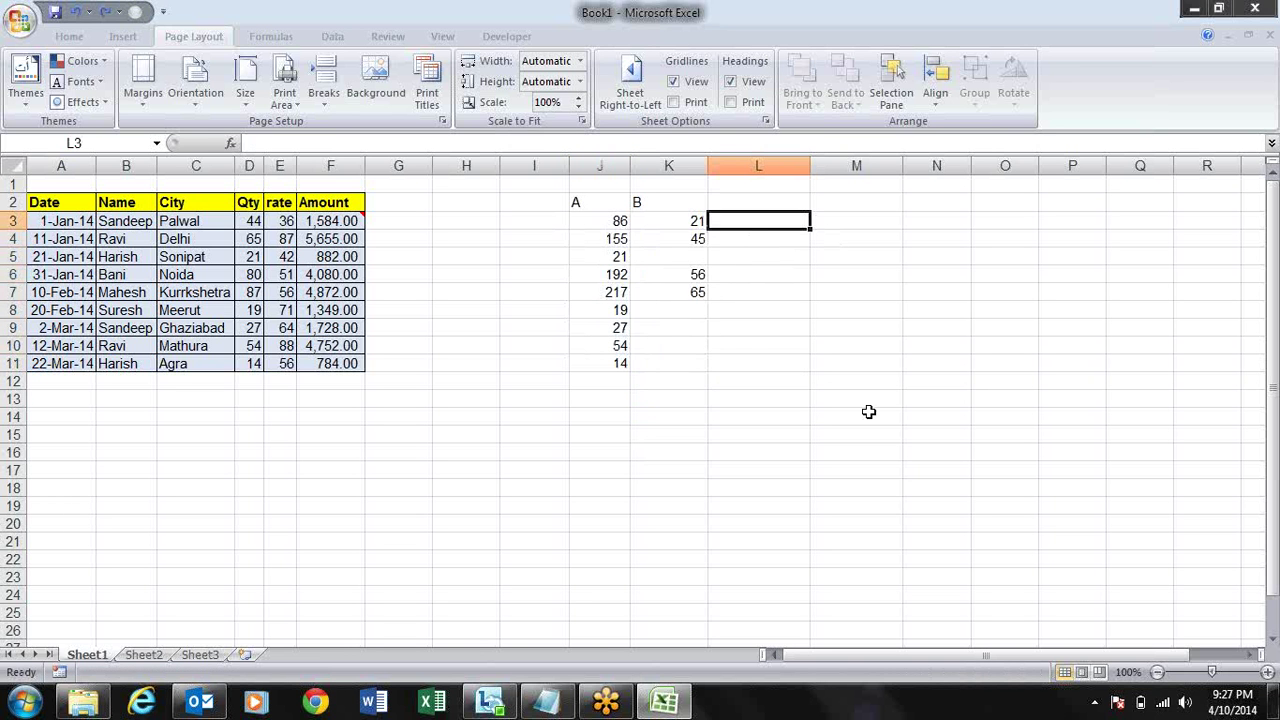
pyautogui.write('=if')
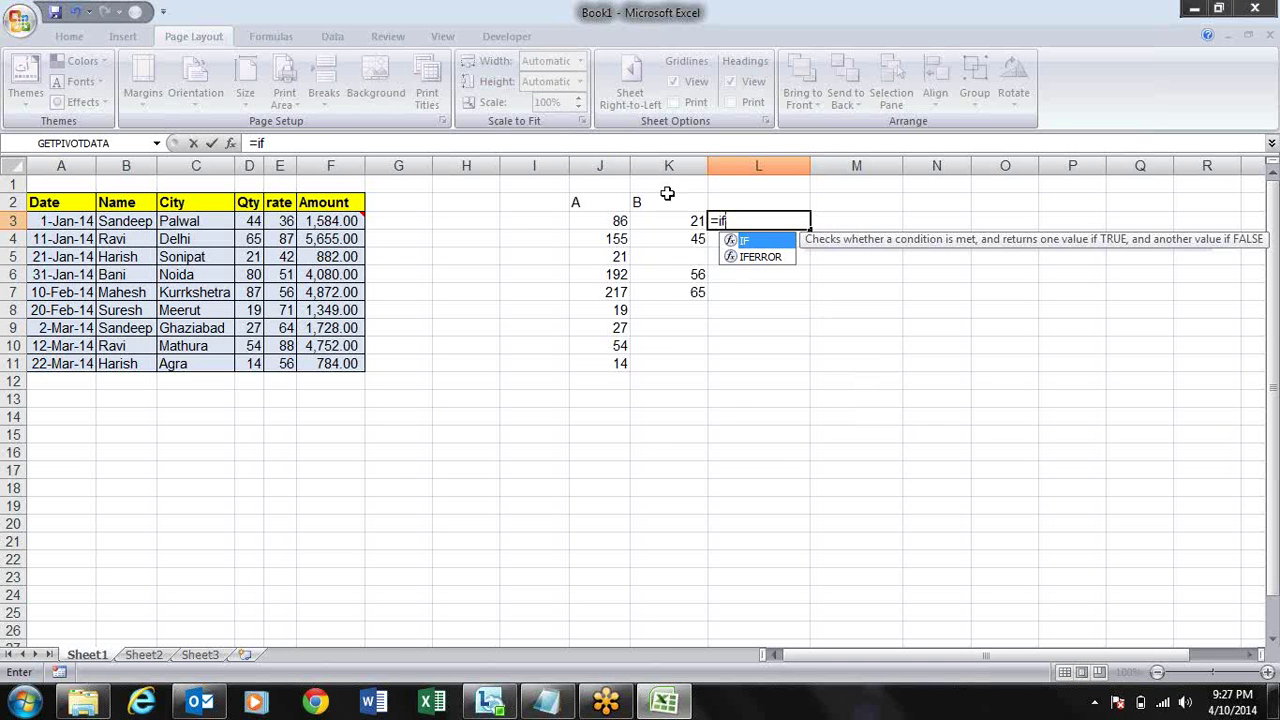
pyautogui.click(680, 222)
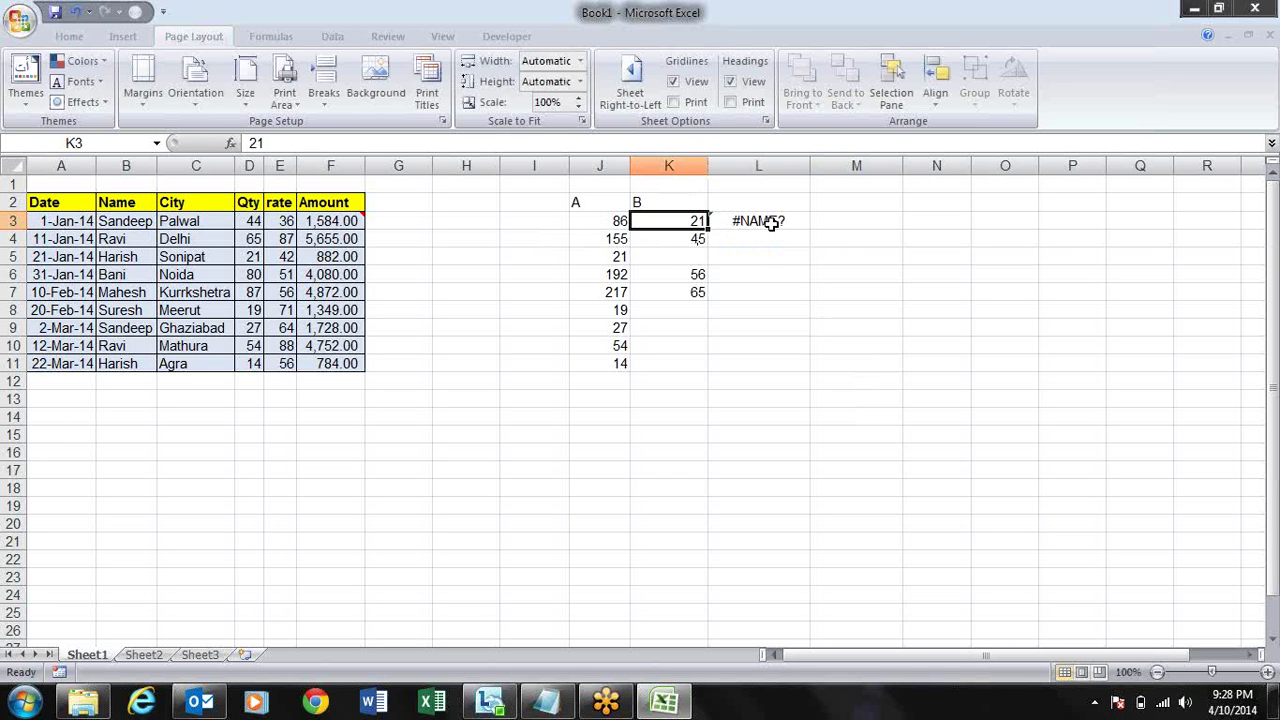
pyautogui.click(771, 224)
pyautogui.press('Delete')
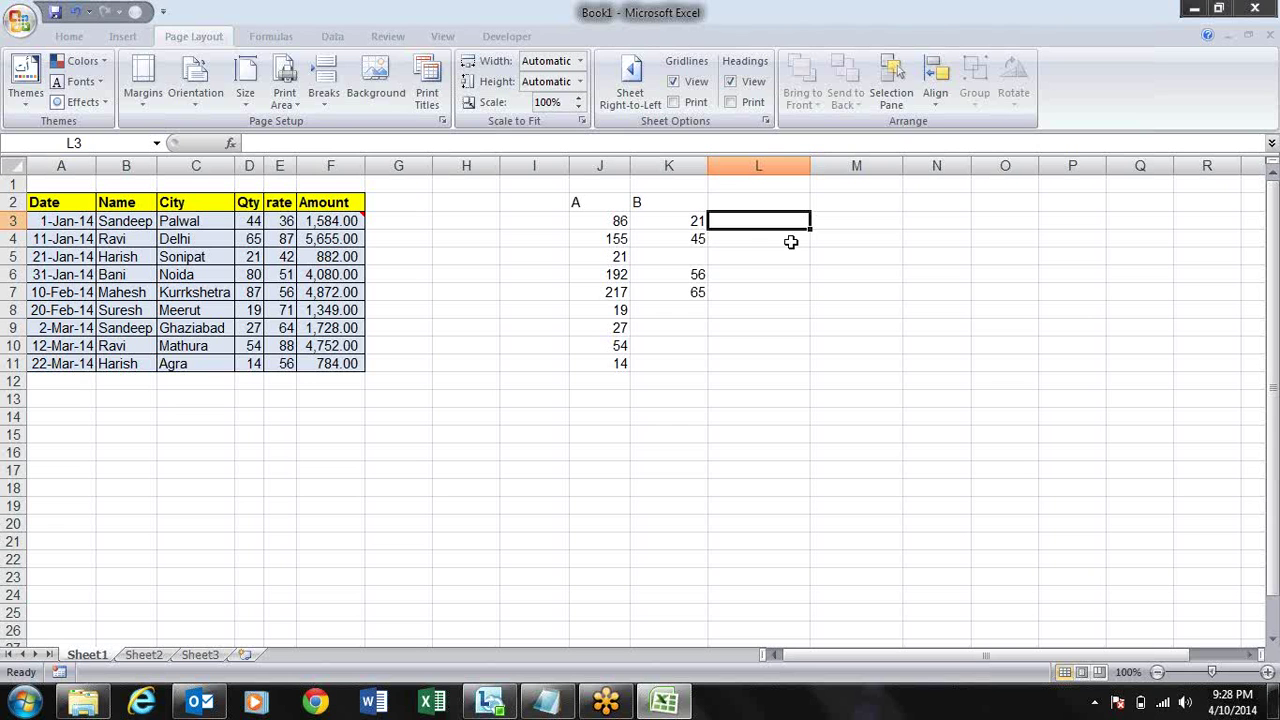
# - Paste K3:K11 onto J3 with Skip blanks, giving J 21, 45, 21, 56, 65, 19, 27, 54, 14
pyautogui.press('Left')
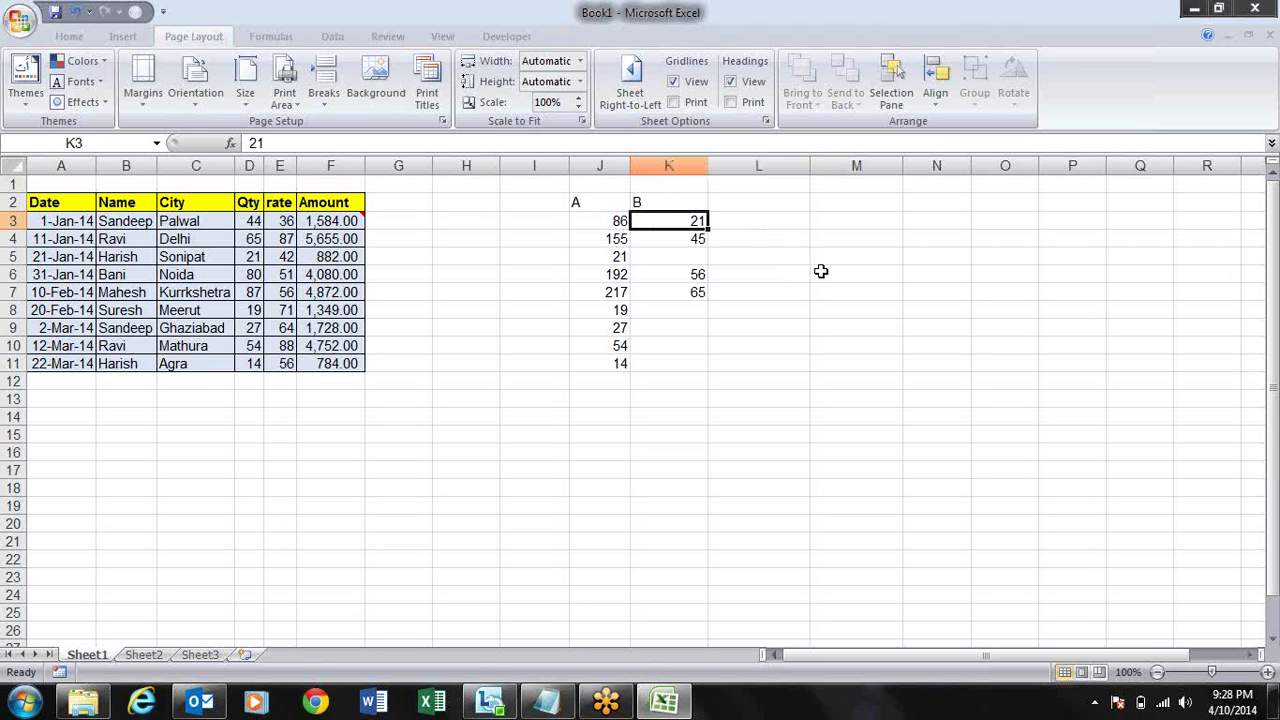
pyautogui.hotkey('shift', 'Down')
pyautogui.hotkey('shift', 'Down')
pyautogui.hotkey('shift', 'Down')
pyautogui.hotkey('shift', 'Down')
pyautogui.hotkey('shift', 'Down')
pyautogui.hotkey('shift', 'Down')
pyautogui.hotkey('shift', 'Down')
pyautogui.hotkey('shift', 'Down')
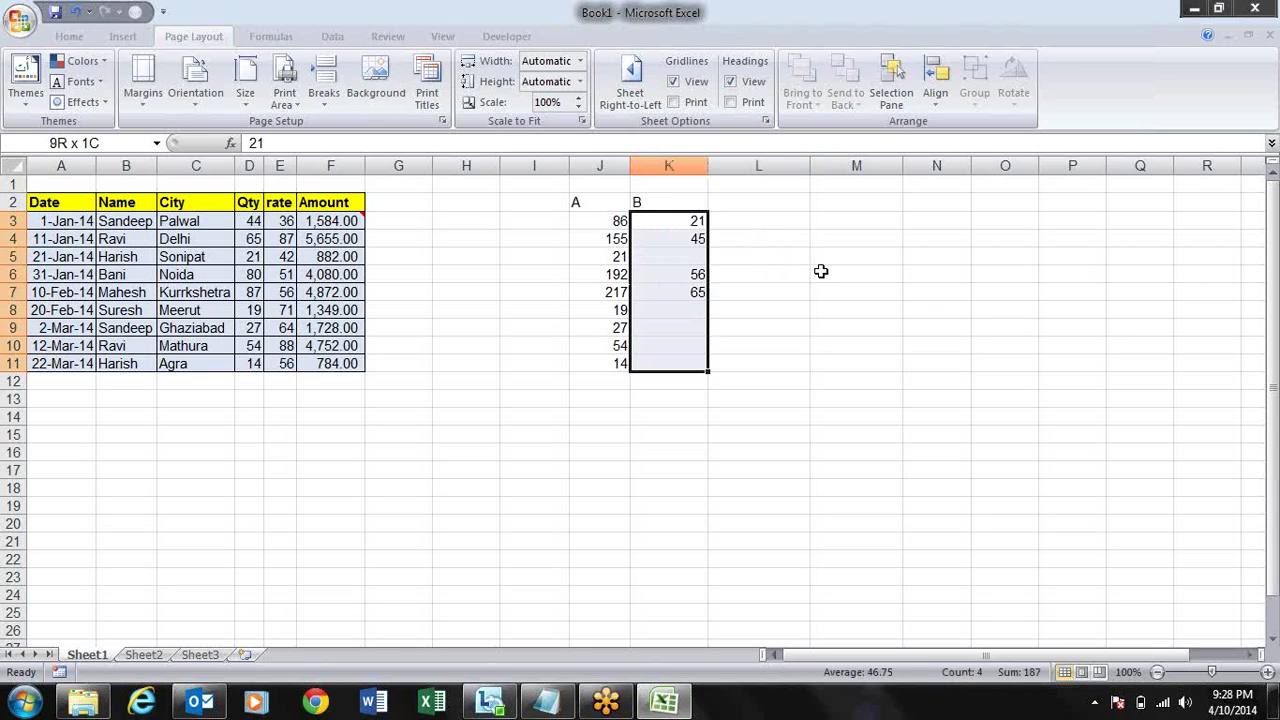
pyautogui.hotkey('ctrl', 'c')
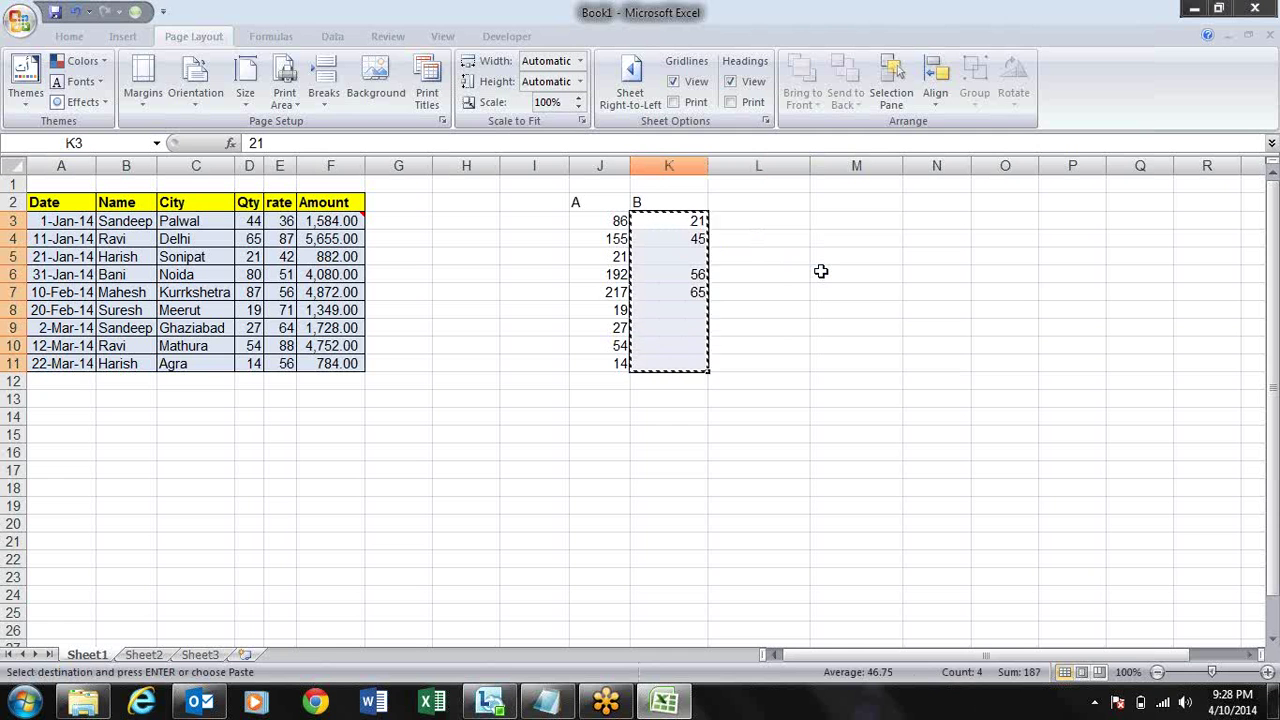
pyautogui.press('Left')
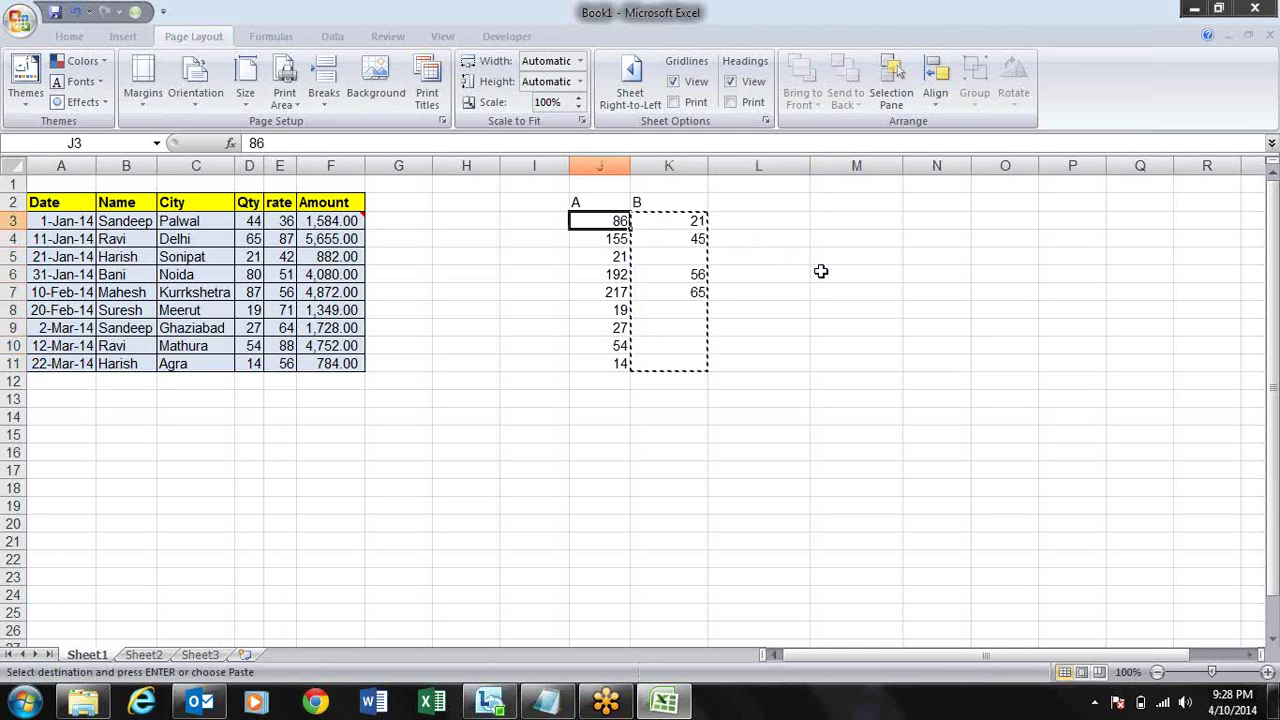
pyautogui.hotkey('alt', 'e')
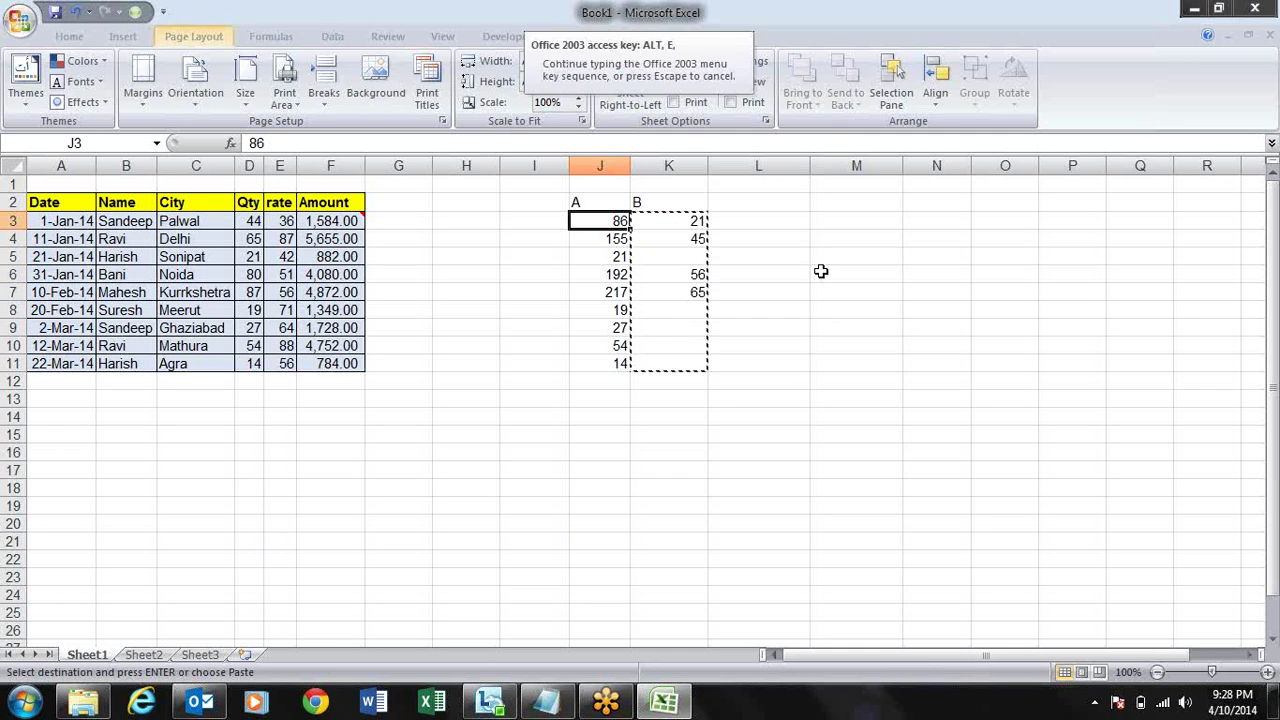
pyautogui.press('s')
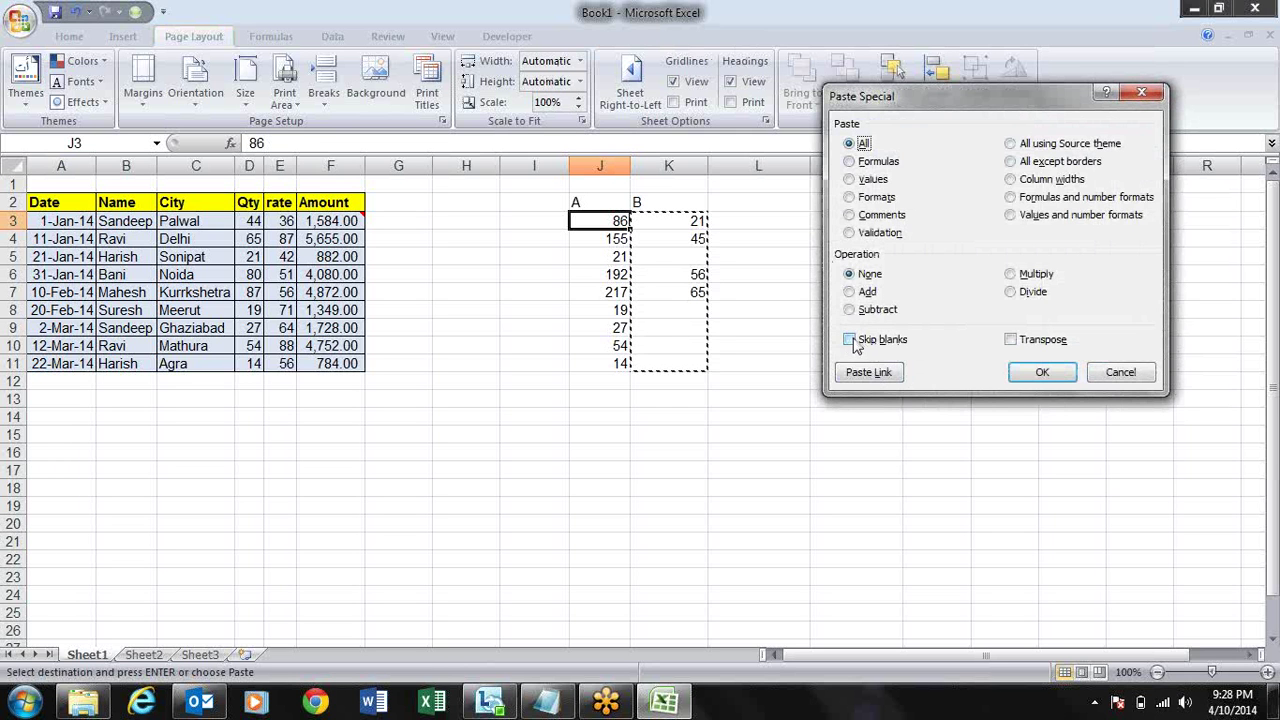
pyautogui.click(858, 342)
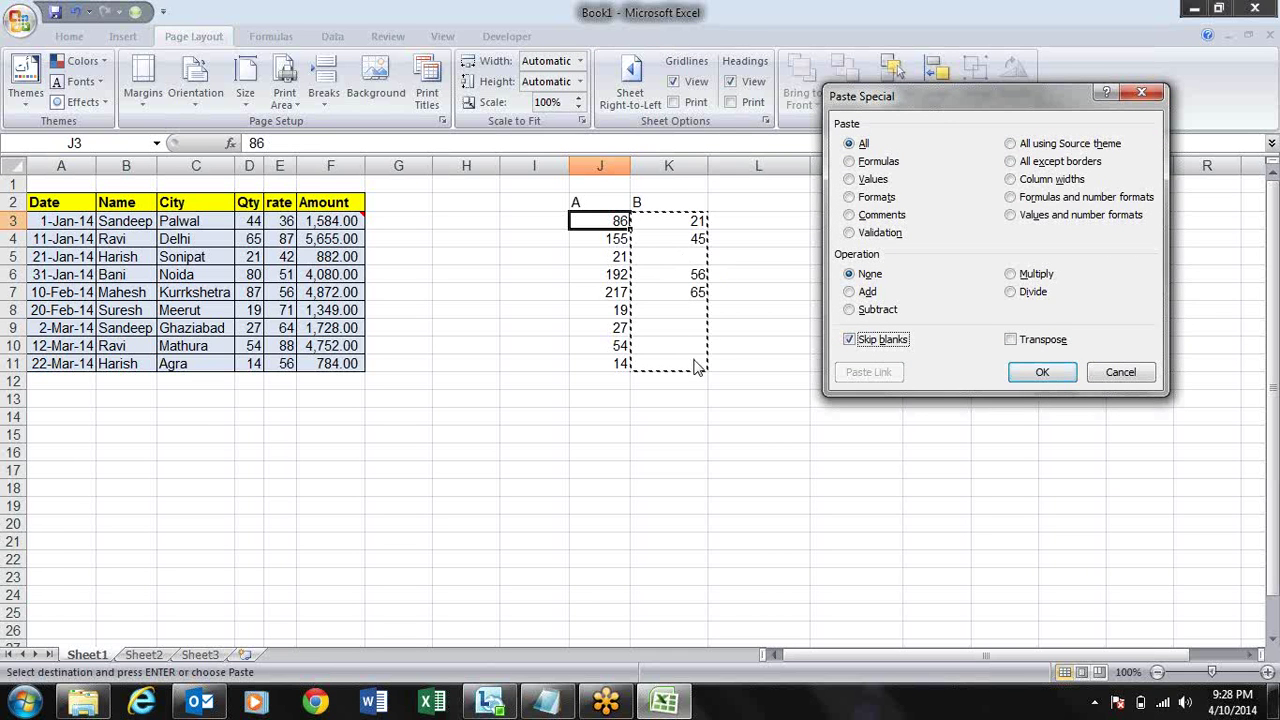
pyautogui.click(1041, 374)
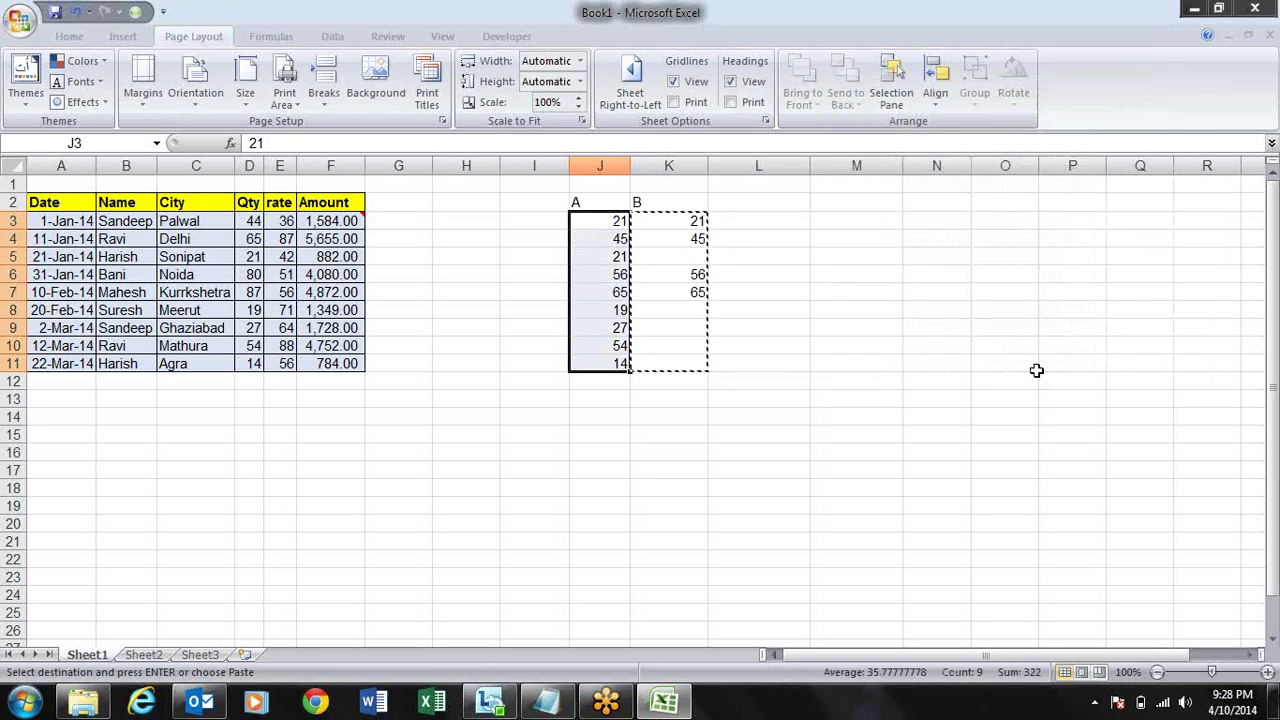
# - Select K3:K10 and clear the old numbers from column K
pyautogui.press('Escape')
pyautogui.press('Right')
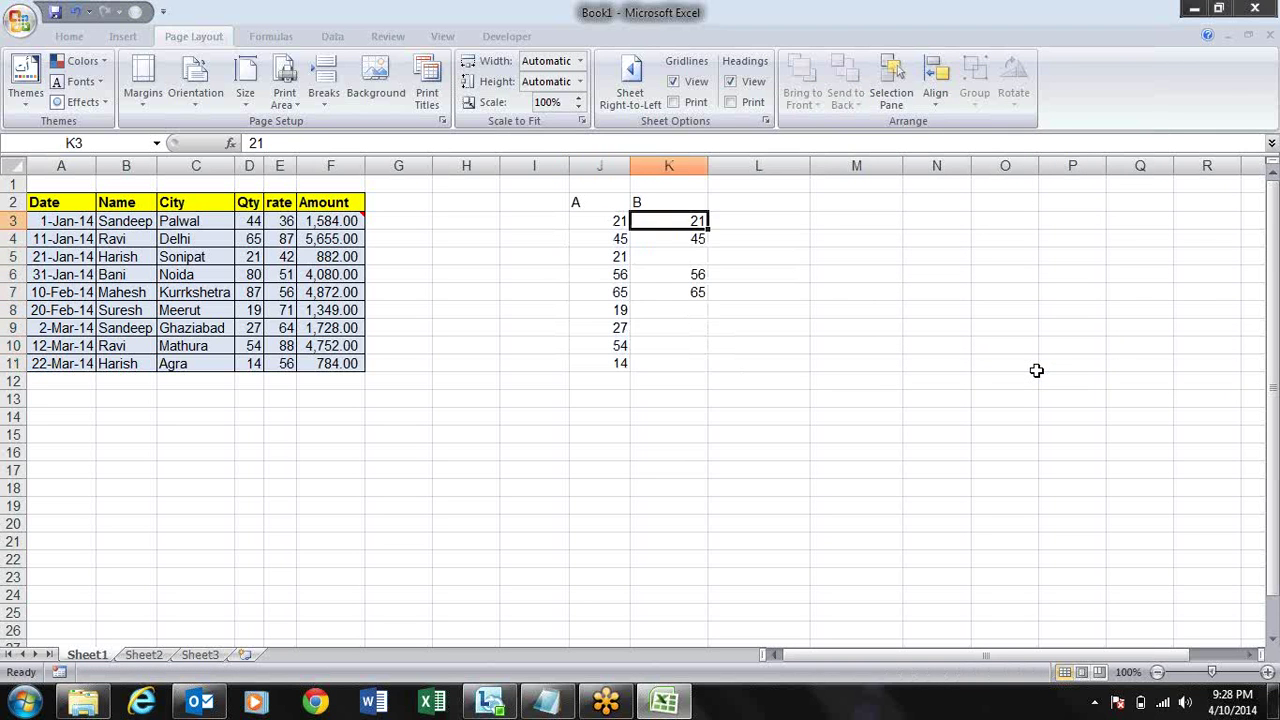
pyautogui.hotkey('shift', 'Down')
pyautogui.hotkey('shift', 'Down')
pyautogui.hotkey('shift', 'Down')
pyautogui.hotkey('shift', 'Down')
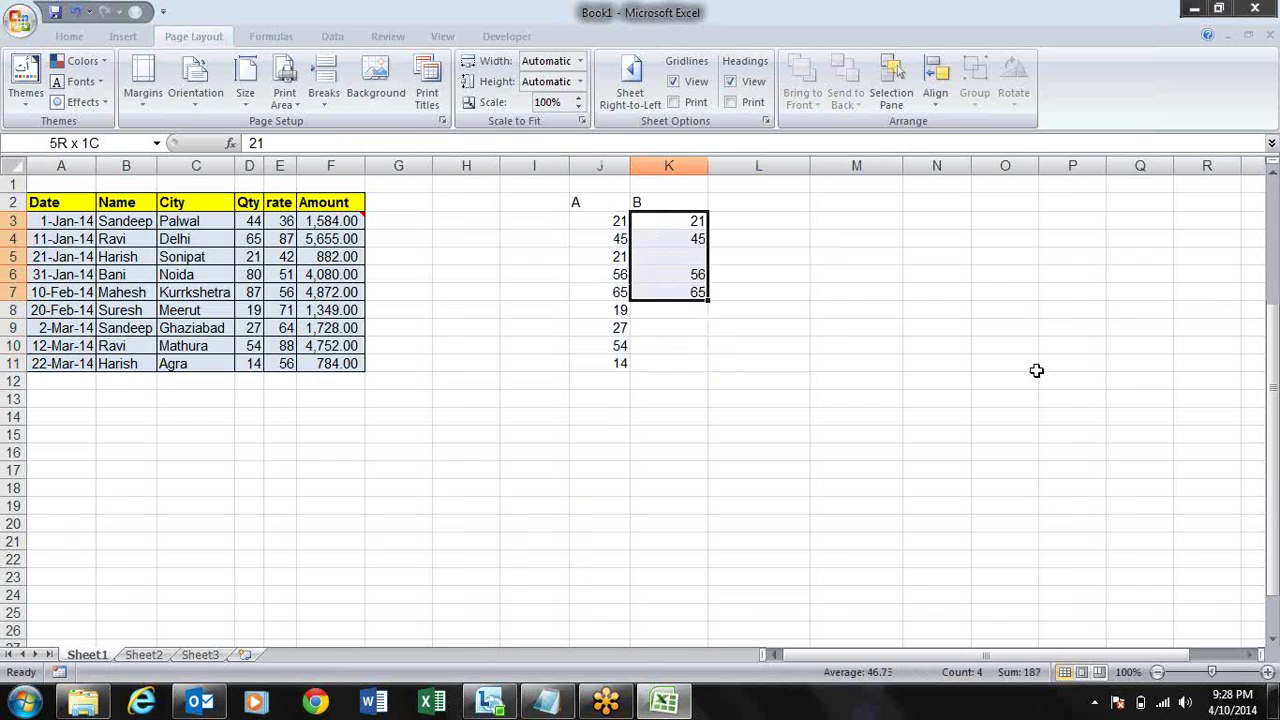
pyautogui.hotkey('ctrl', 'shift', 'Down')
pyautogui.hotkey('ctrl', 'shift', 'Up')
pyautogui.hotkey('shift', 'Down')
pyautogui.hotkey('shift', 'Down')
pyautogui.hotkey('shift', 'Down')
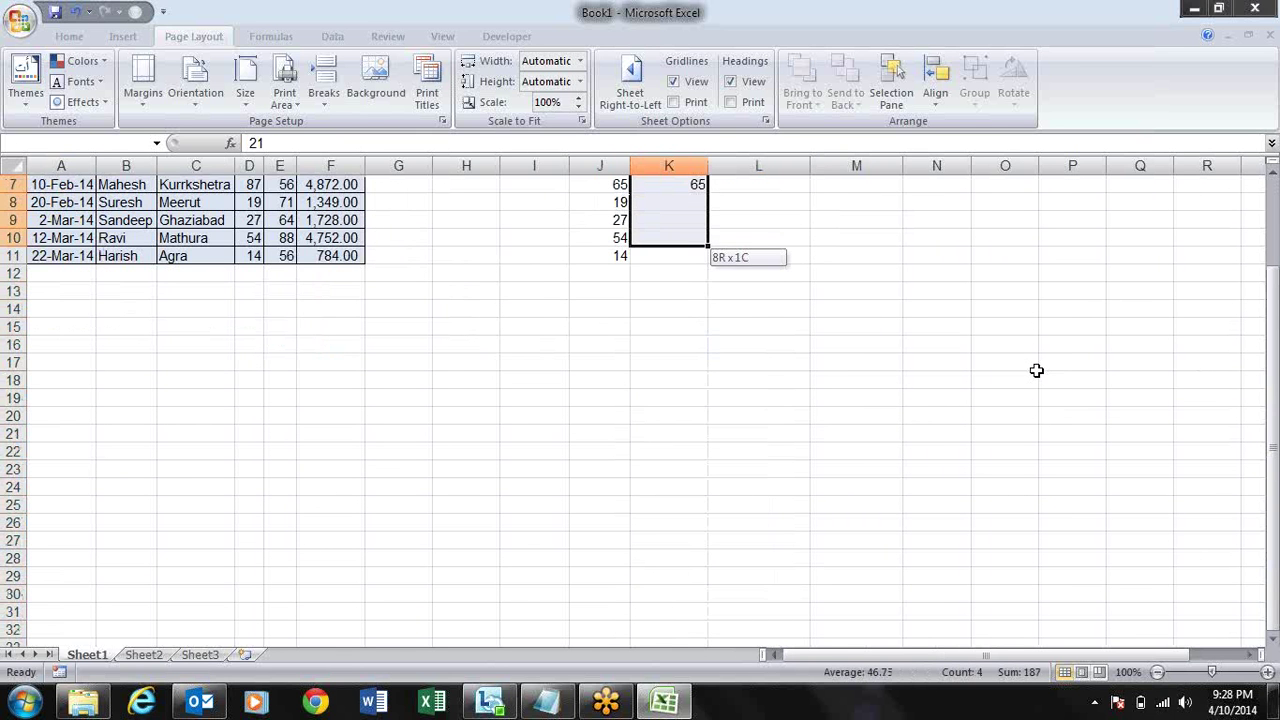
pyautogui.press('Up')
pyautogui.press('Up')
# - Head J2 as Sales and K2 as Target
pyautogui.press('Down')
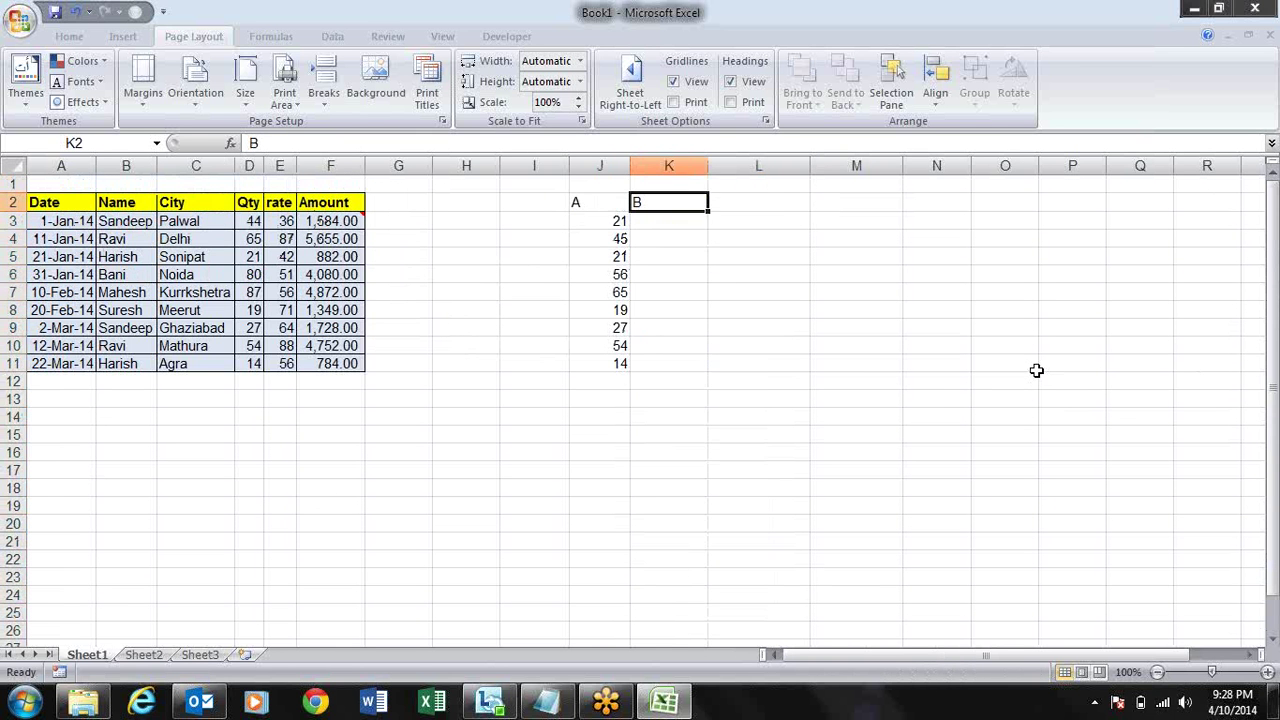
pyautogui.press('Left')
pyautogui.write('Sales')
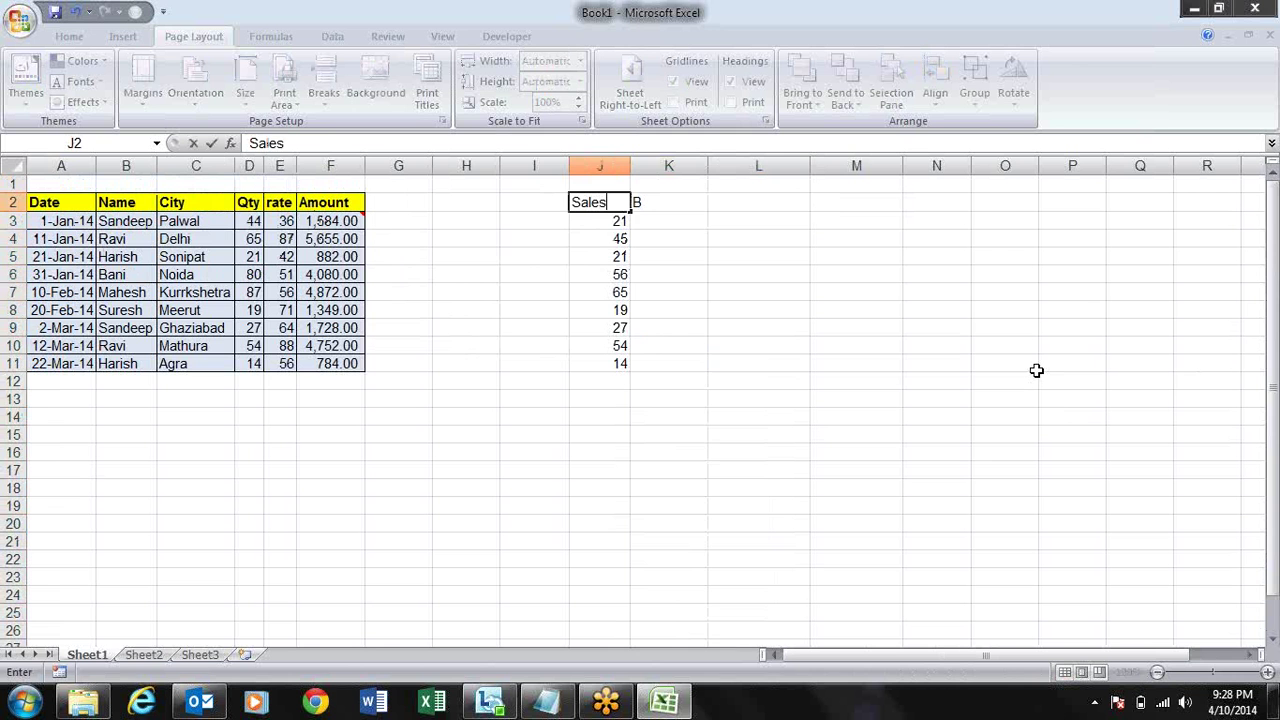
pyautogui.press('Return')
pyautogui.press('Up')
pyautogui.press('Right')
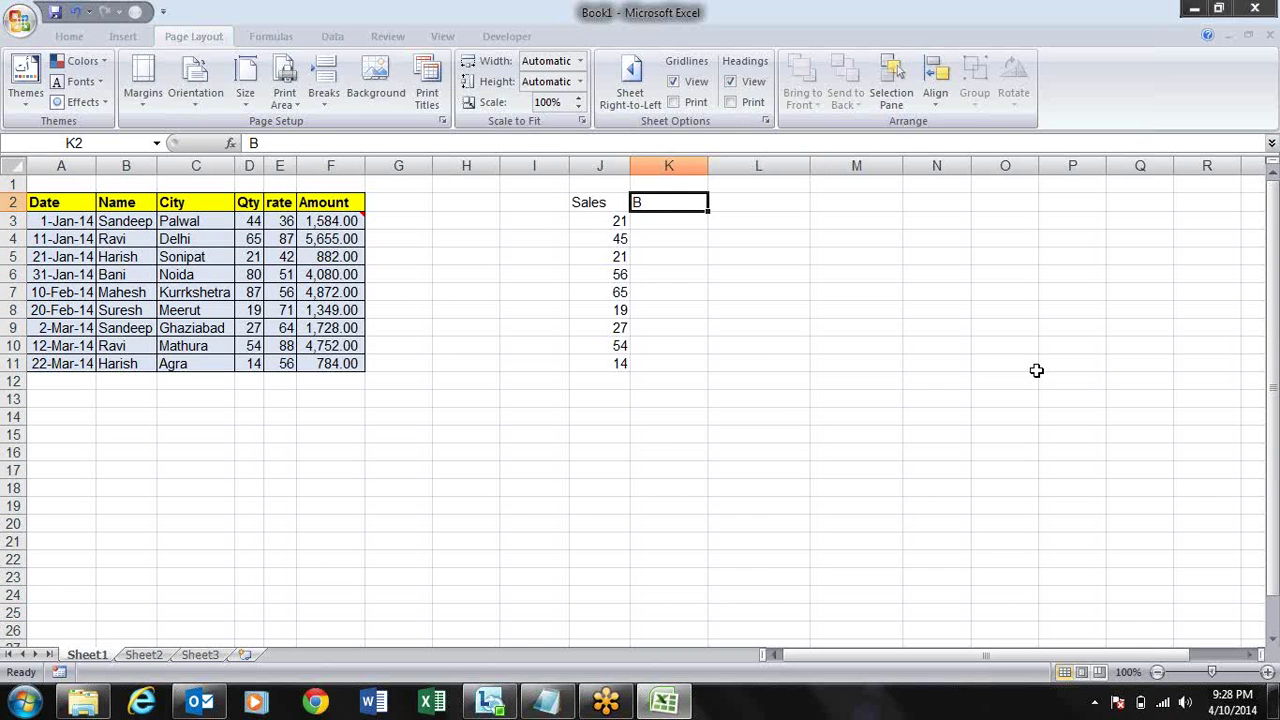
pyautogui.write('Tar')
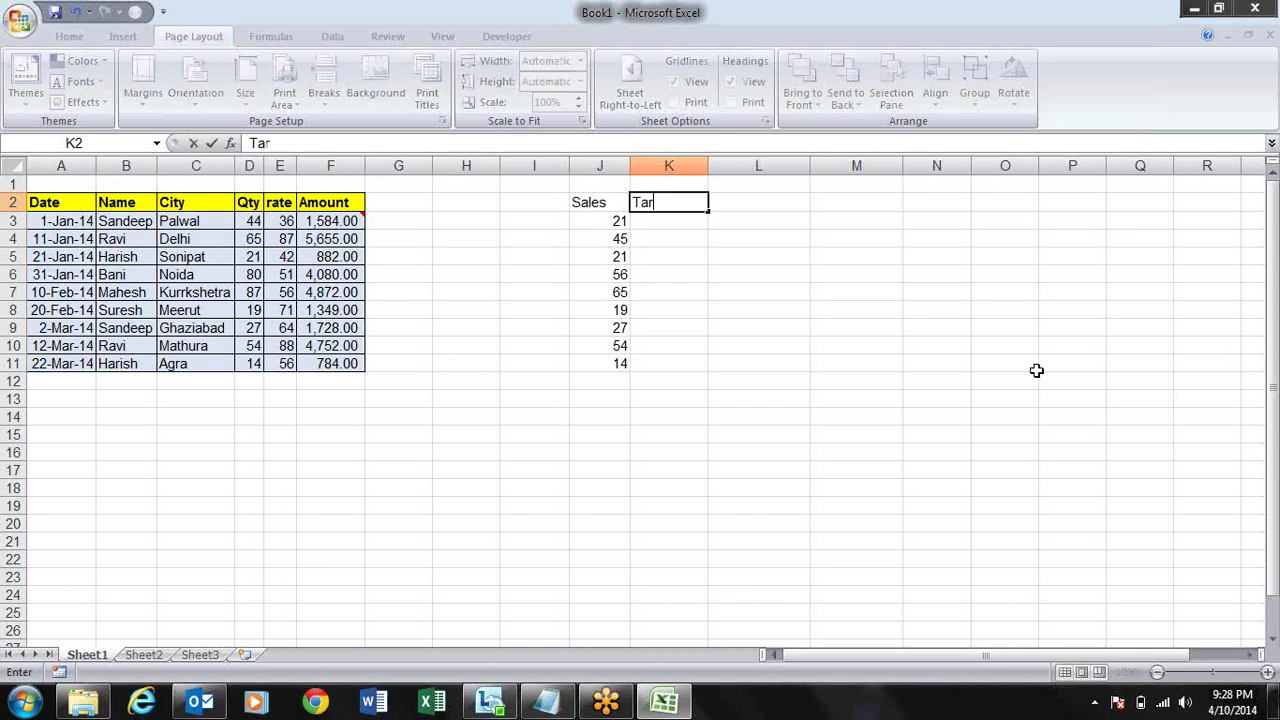
pyautogui.write('get')
pyautogui.press('Return')
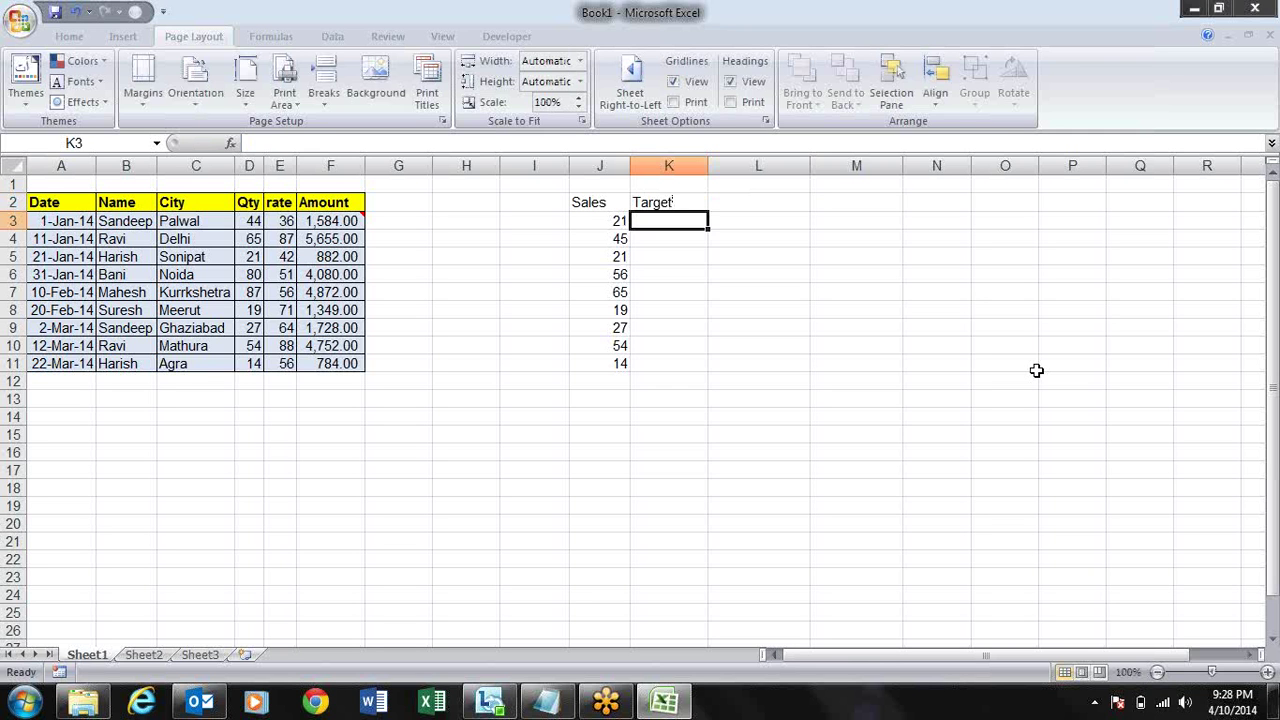
# - Enter the target 150 in K3 and retitle J2 as Ach%
pyautogui.write('15')
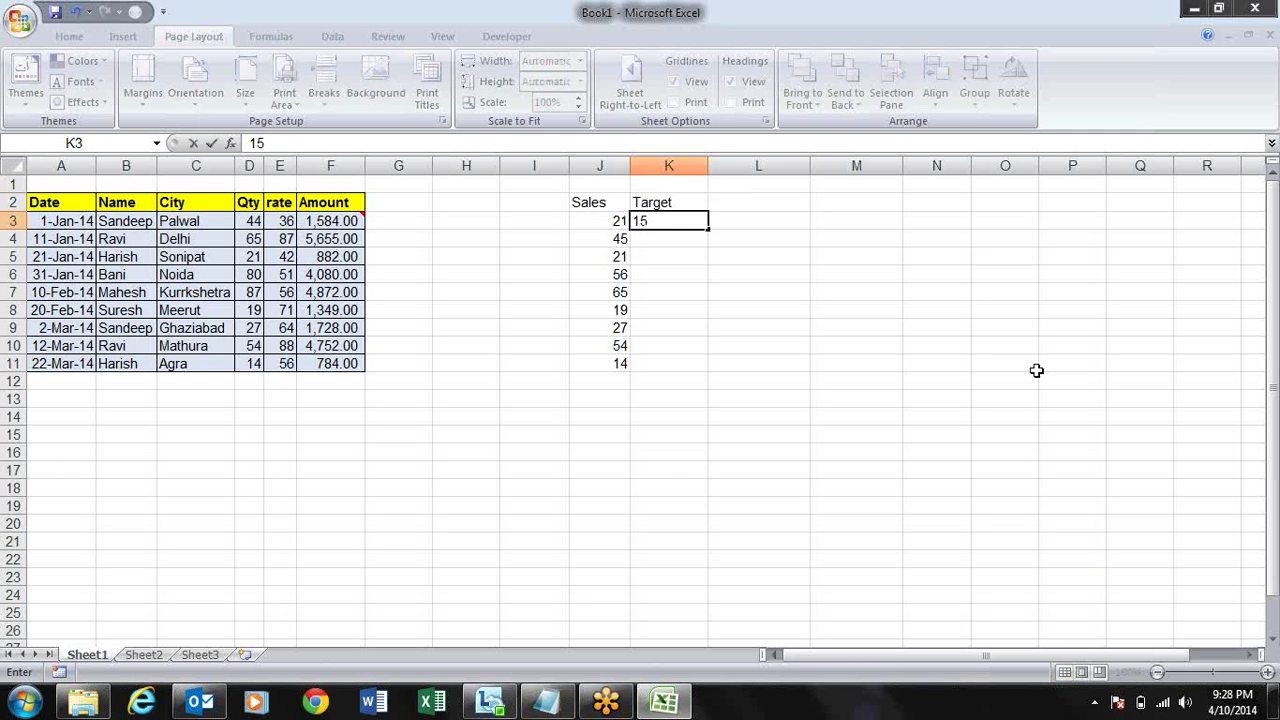
pyautogui.write('0')
pyautogui.hotkey('ctrl', 'Return')
pyautogui.press('Up')
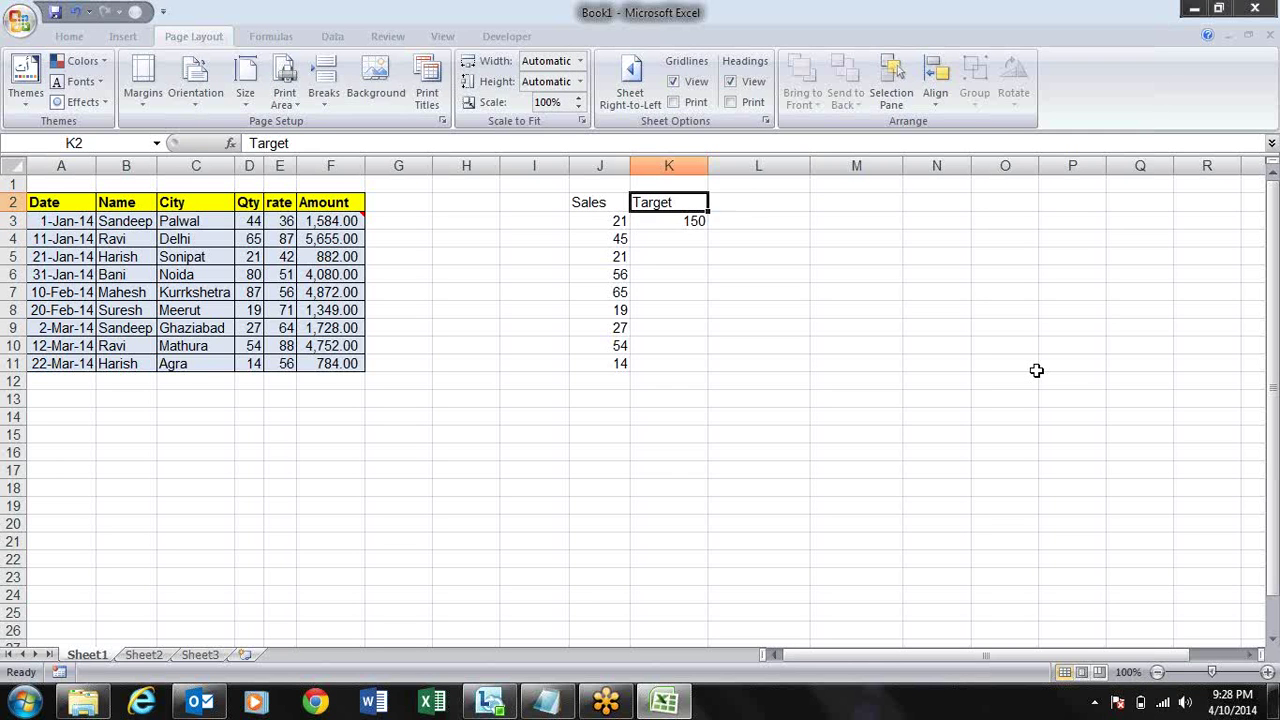
pyautogui.press('Left')
pyautogui.write('Ac')
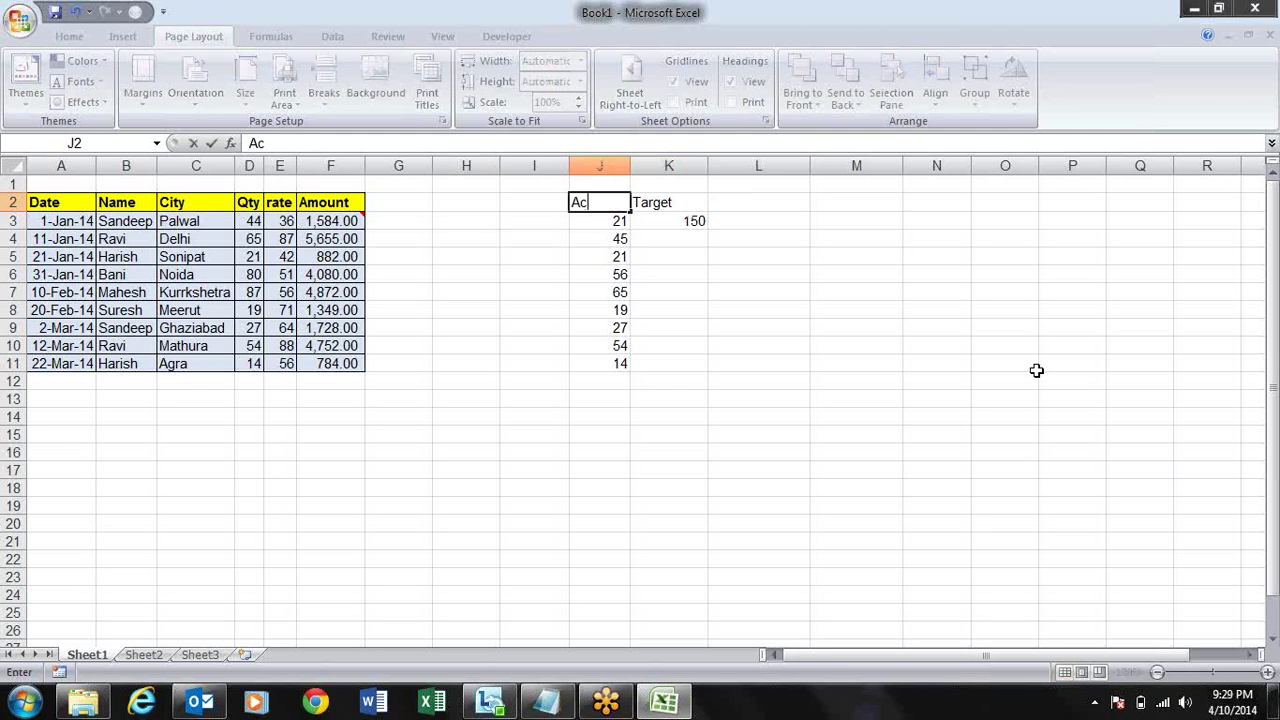
pyautogui.write('h%')
pyautogui.press('Return')
pyautogui.press('Right')
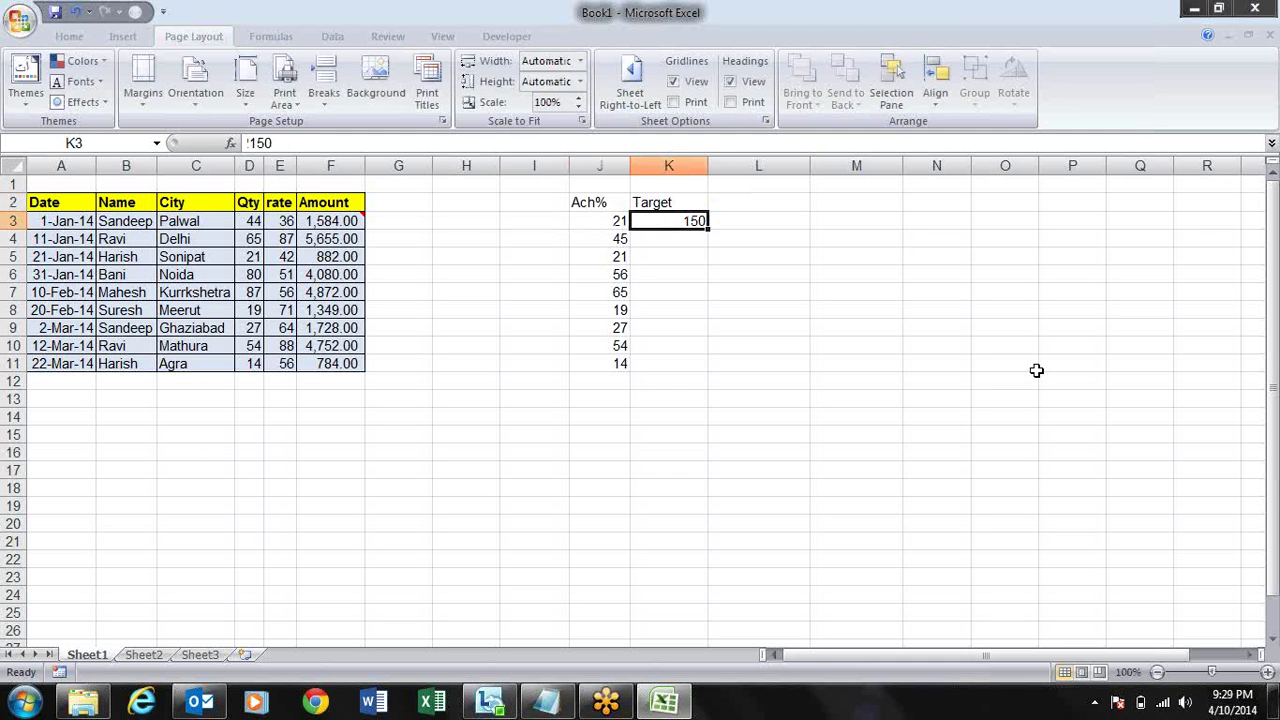
# - Enter a J3/K3 achievement formula in L3 and format it as a percentage
pyautogui.press('Right')
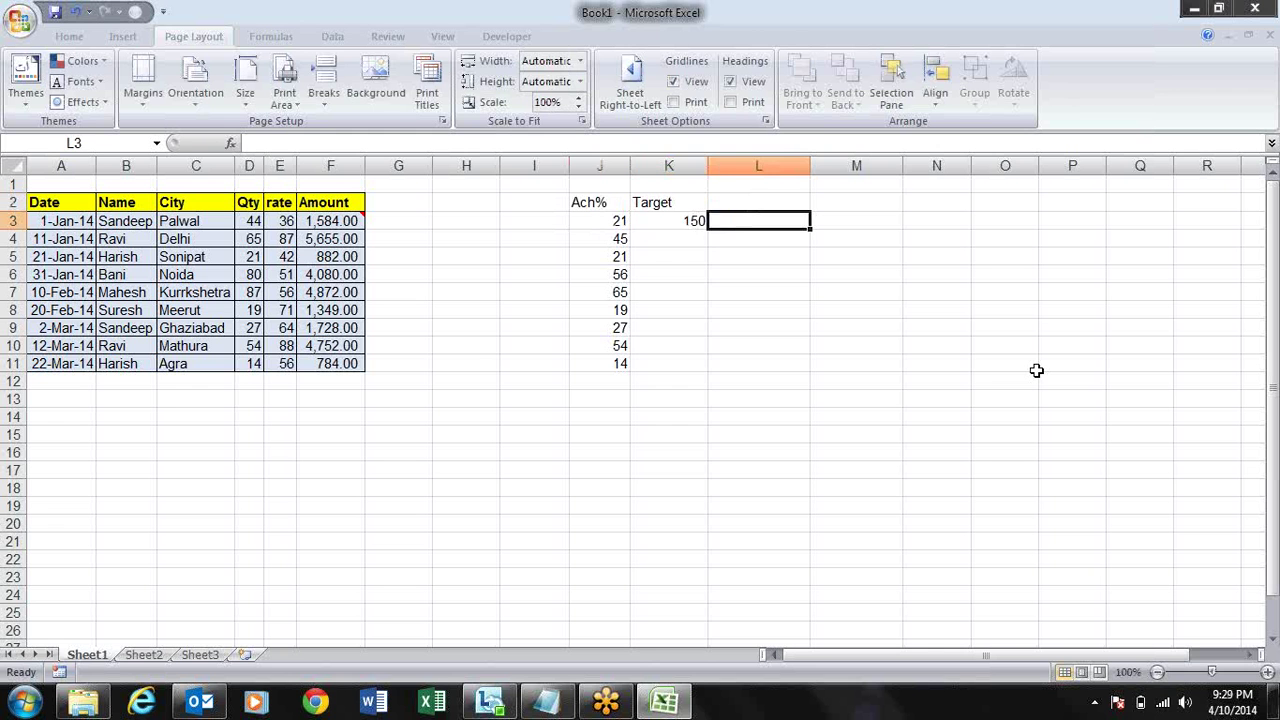
pyautogui.write('=')
pyautogui.press('Left')
pyautogui.press('Left')
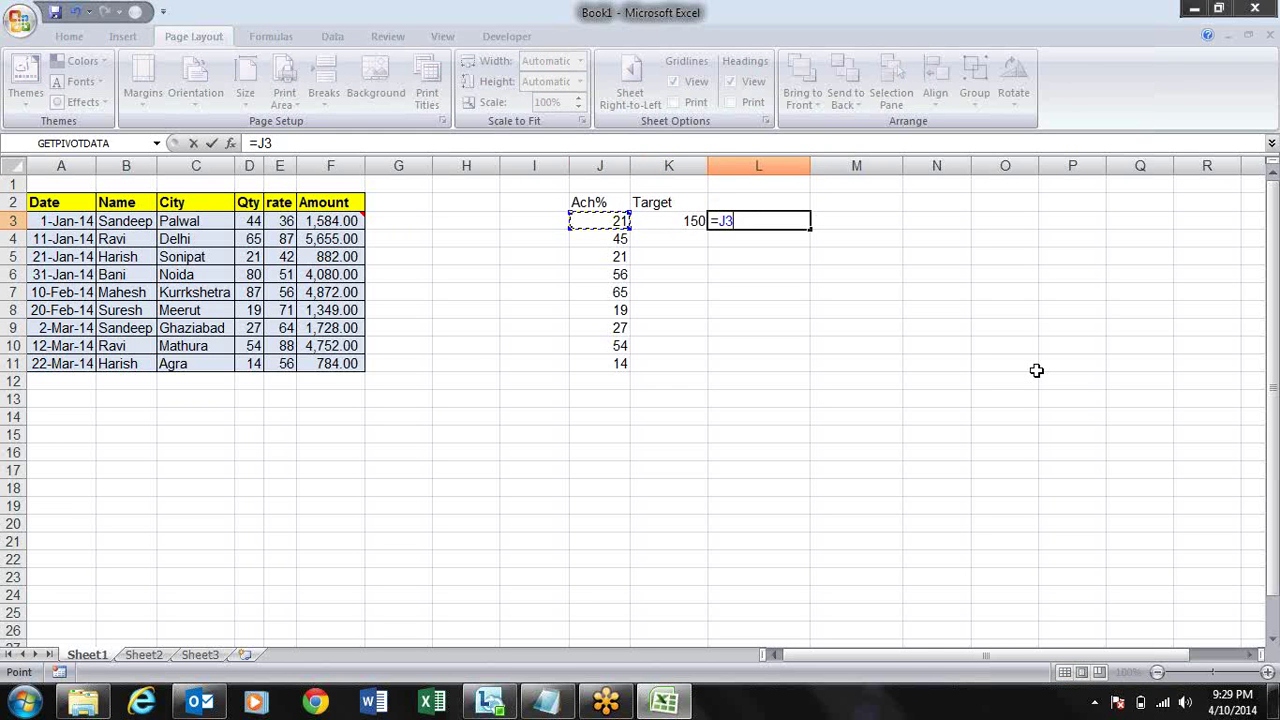
pyautogui.write('*')
pyautogui.press('Left')
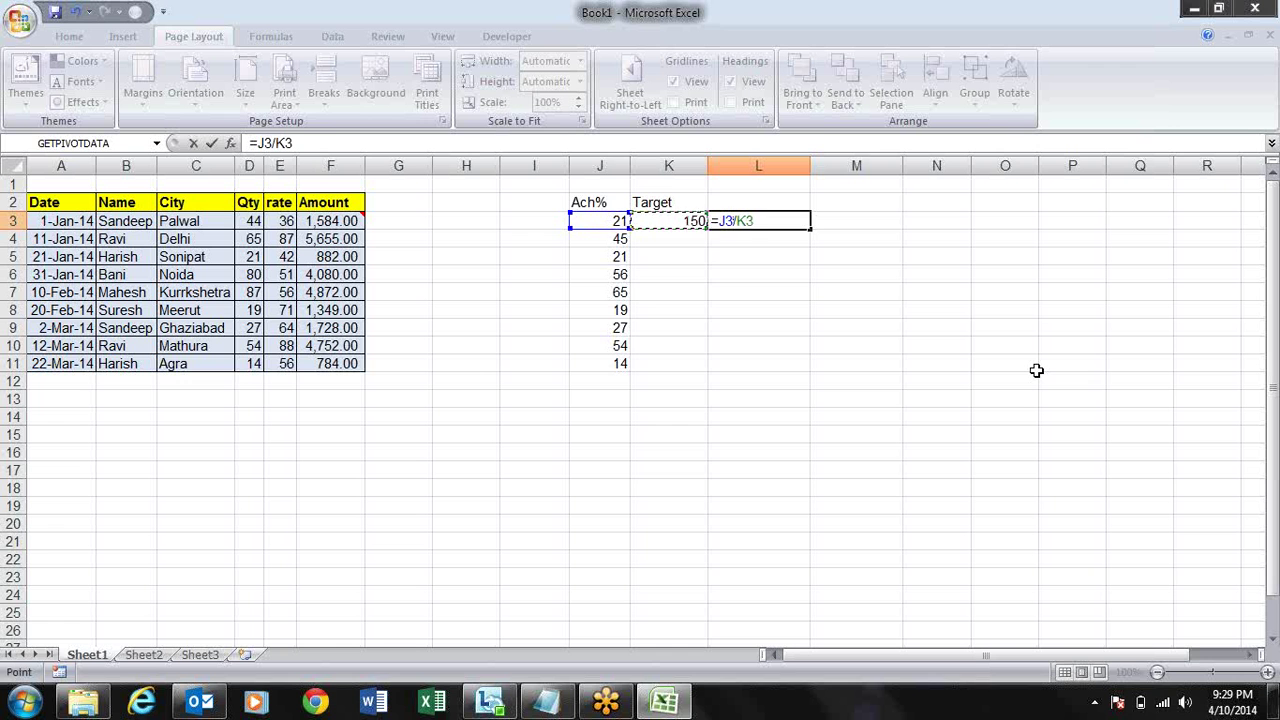
pyautogui.hotkey('ctrl', 'Return')
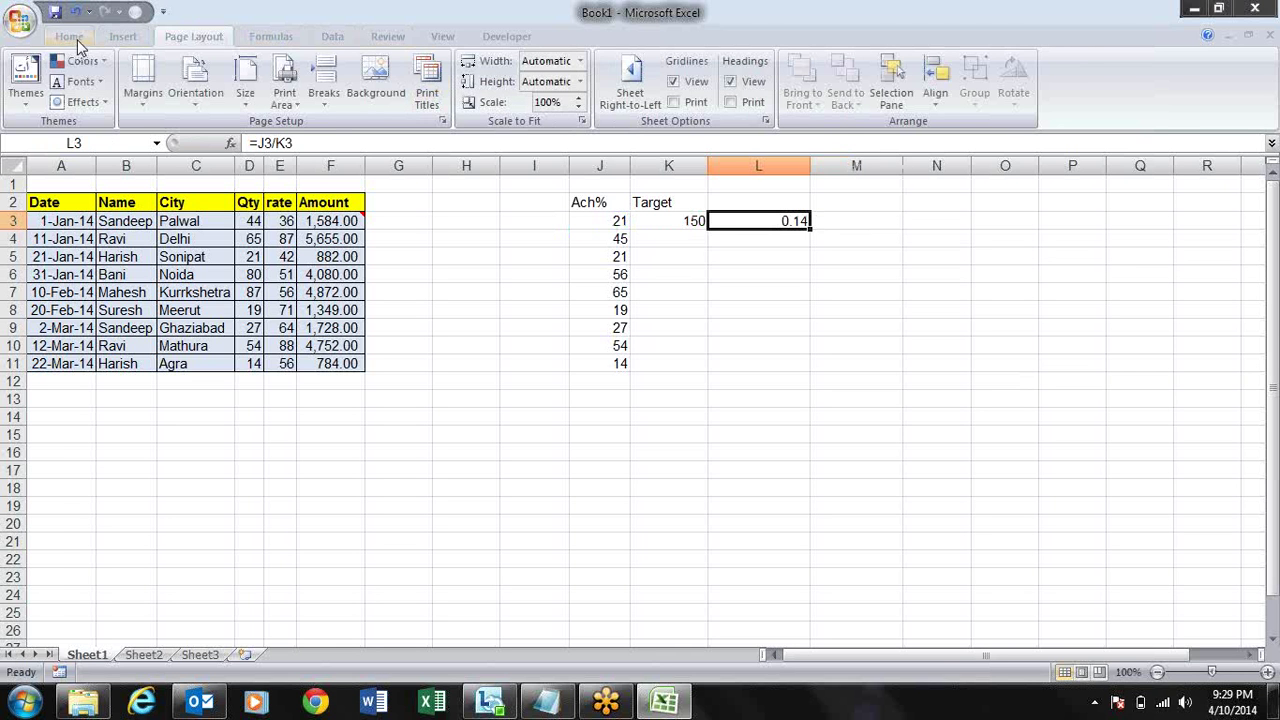
pyautogui.click(75, 40)
pyautogui.click(640, 96)
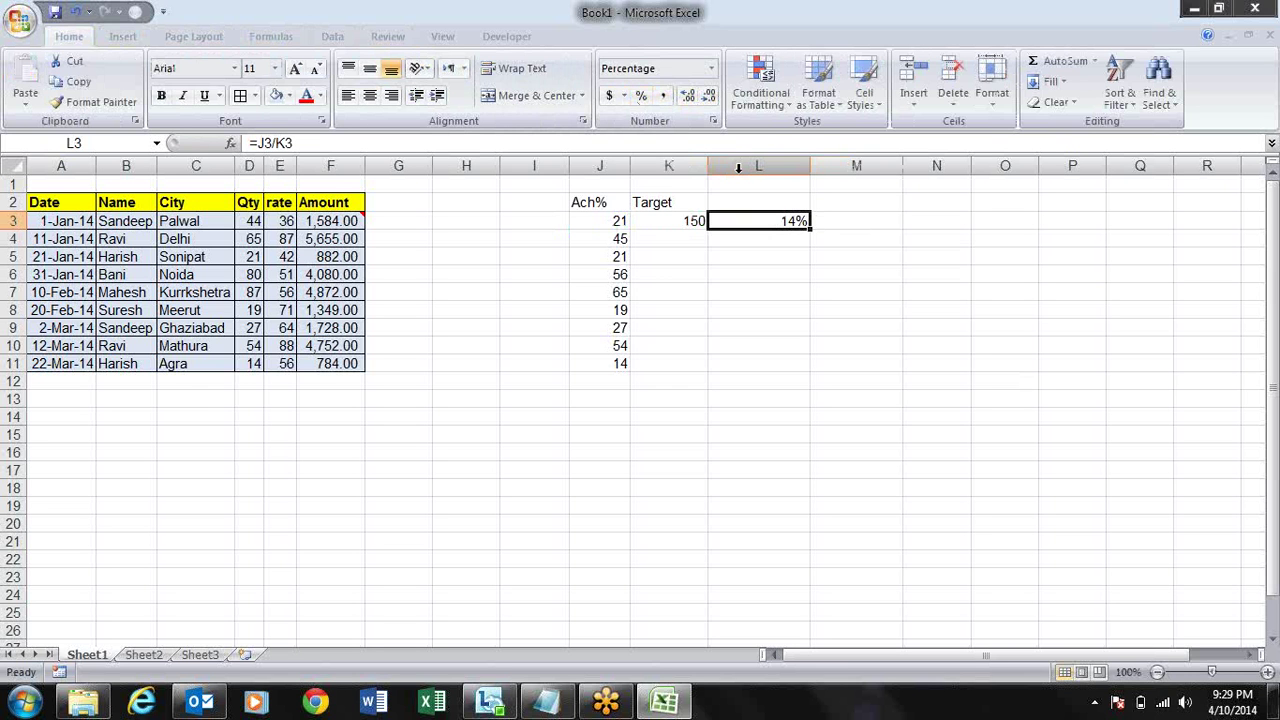
# - Make the K3 reference absolute and fill the percentage formula down to L11
pyautogui.doubleClick(795, 224)
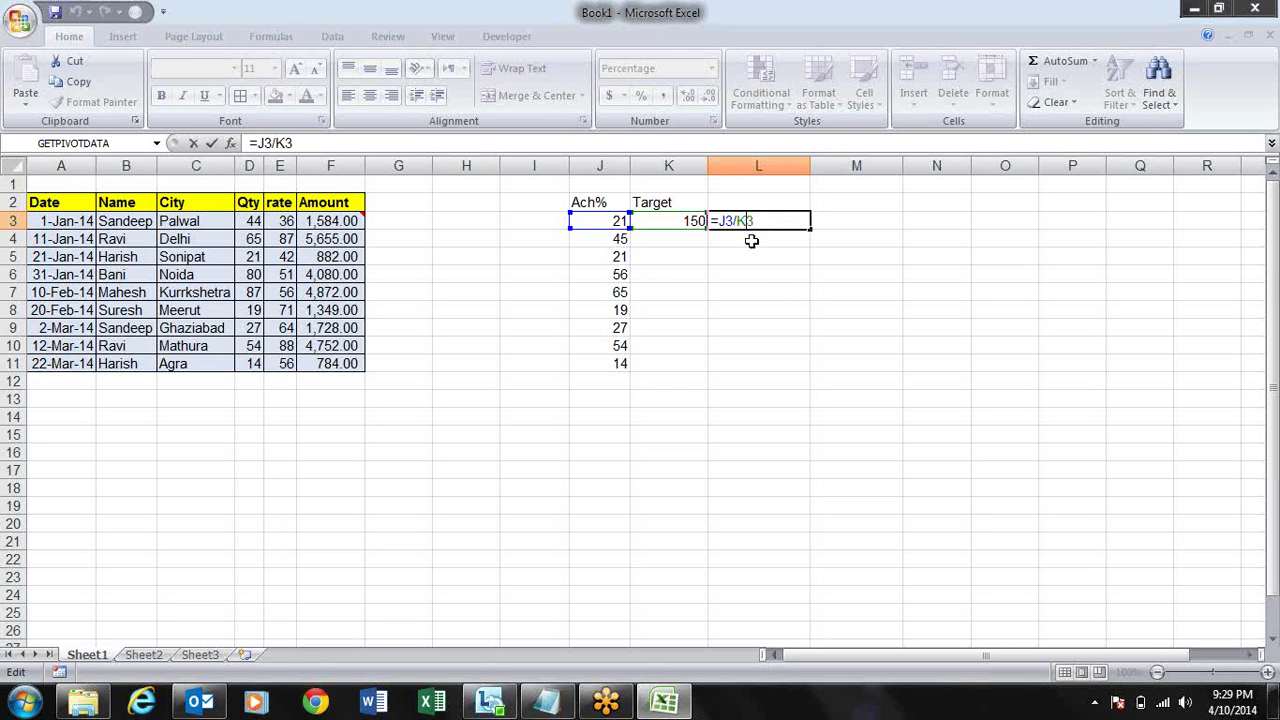
pyautogui.press('F4')
pyautogui.hotkey('ctrl', 'Return')
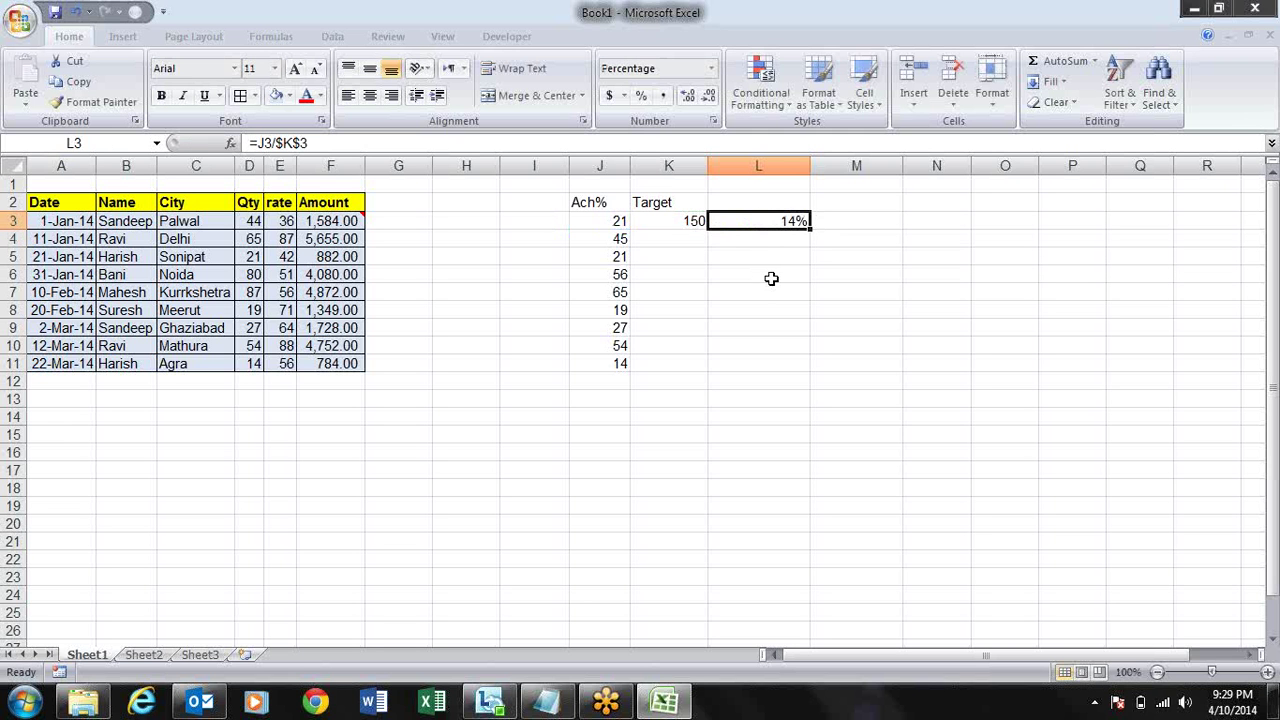
pyautogui.moveTo(810, 228); pyautogui.dragTo(814, 372)
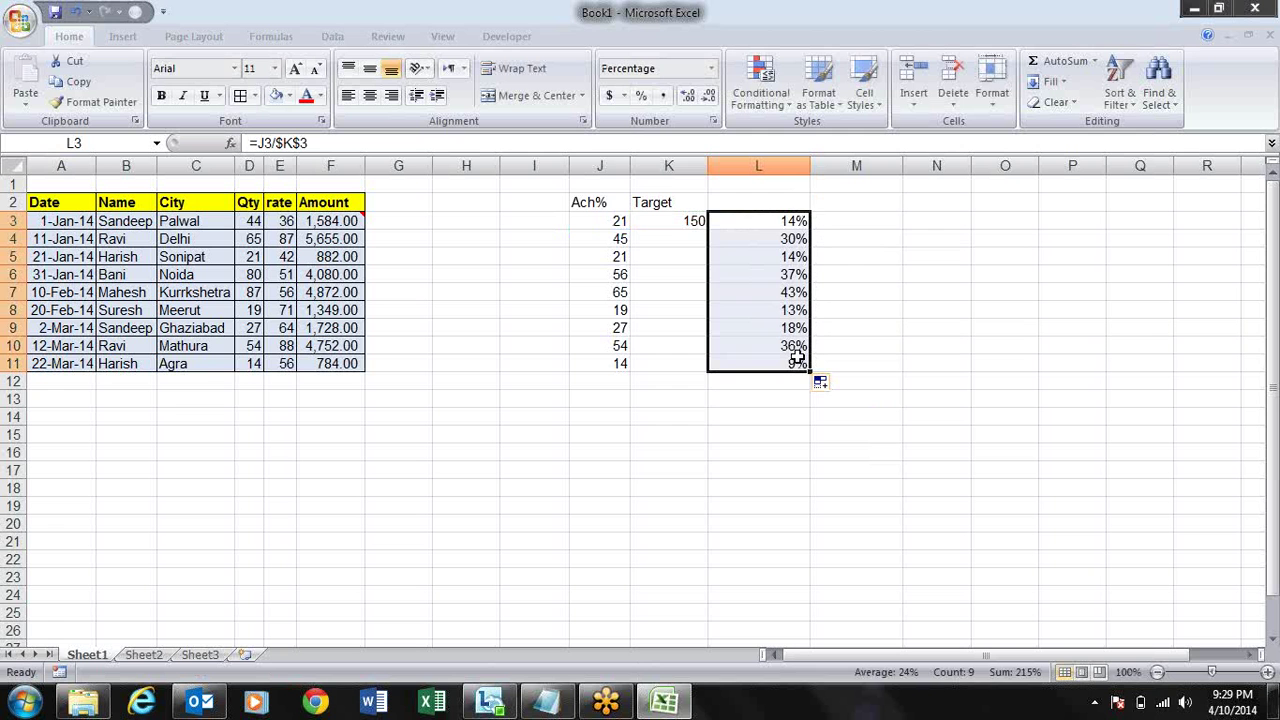
# - Delete the percentage results in L3:L11, returning to the Target 150 in K3
pyautogui.hotkey('ctrl', 'c')
pyautogui.press('Left')
pyautogui.press('Left')
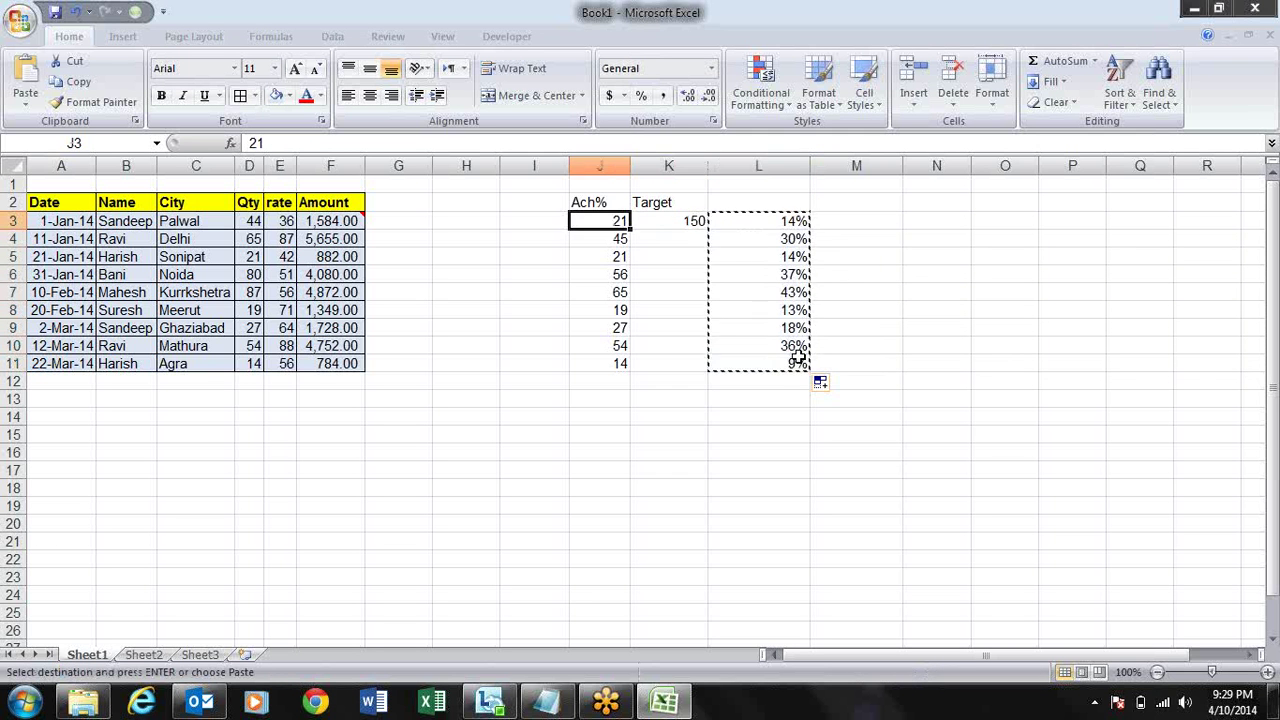
pyautogui.press('Right')
pyautogui.press('Right')
pyautogui.press('Escape')
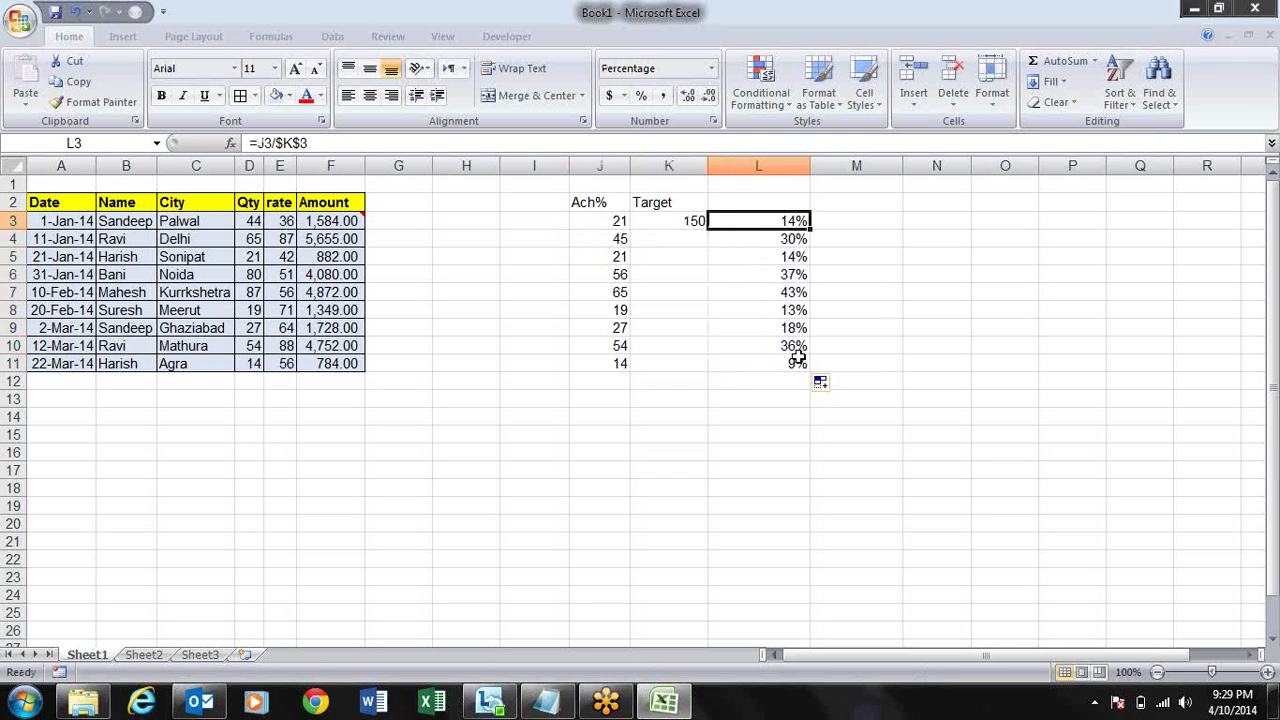
pyautogui.hotkey('ctrl', 'shift', 'Down')
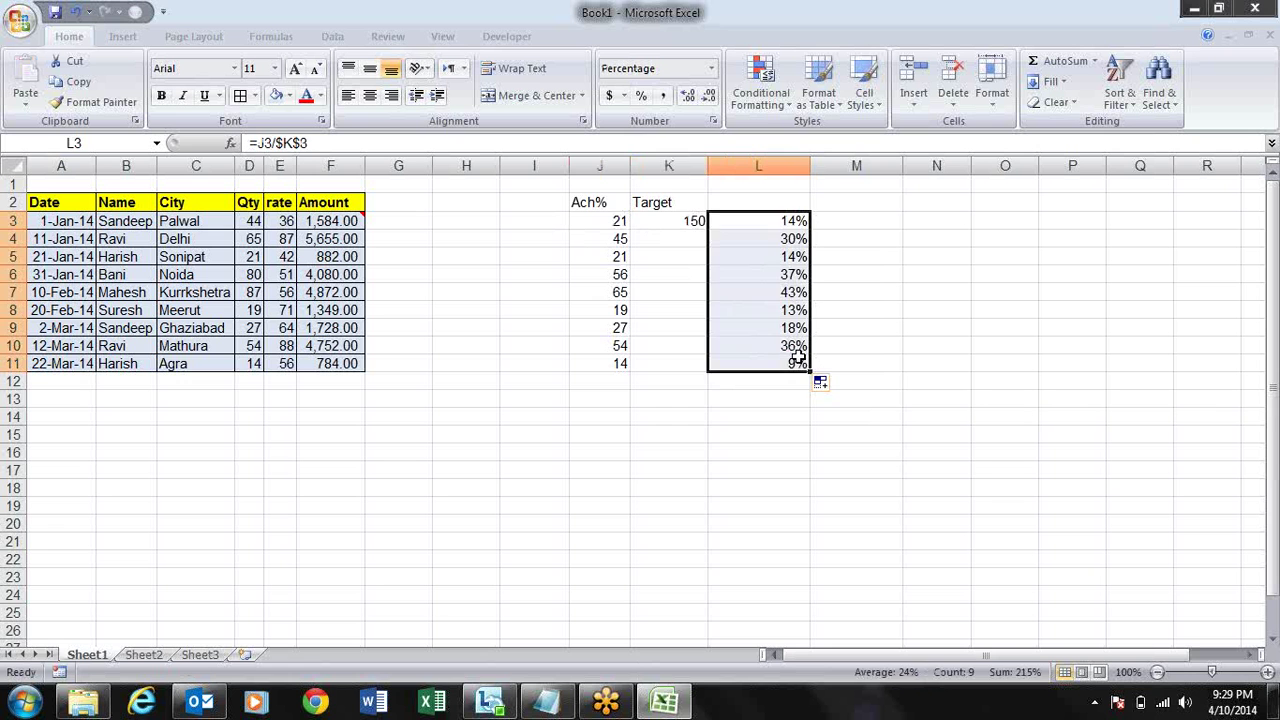
pyautogui.press('Delete')
pyautogui.press('Left')
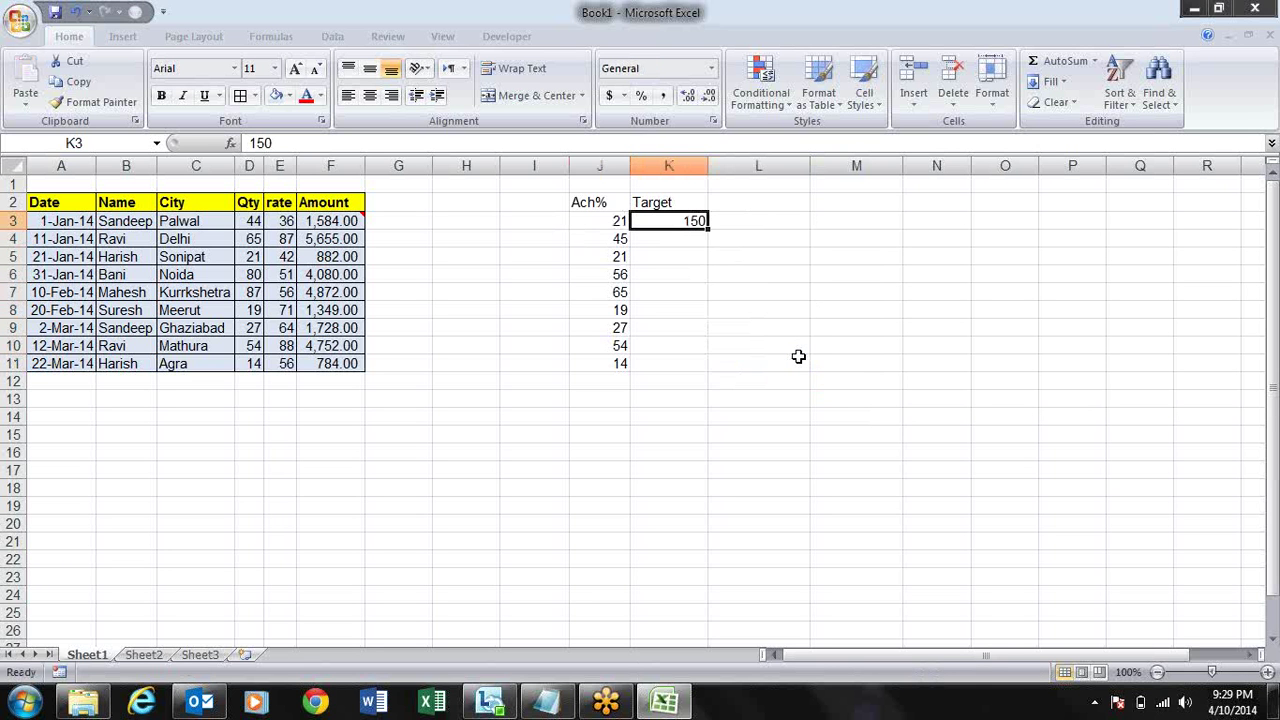
pyautogui.hotkey('ctrl', 'c')
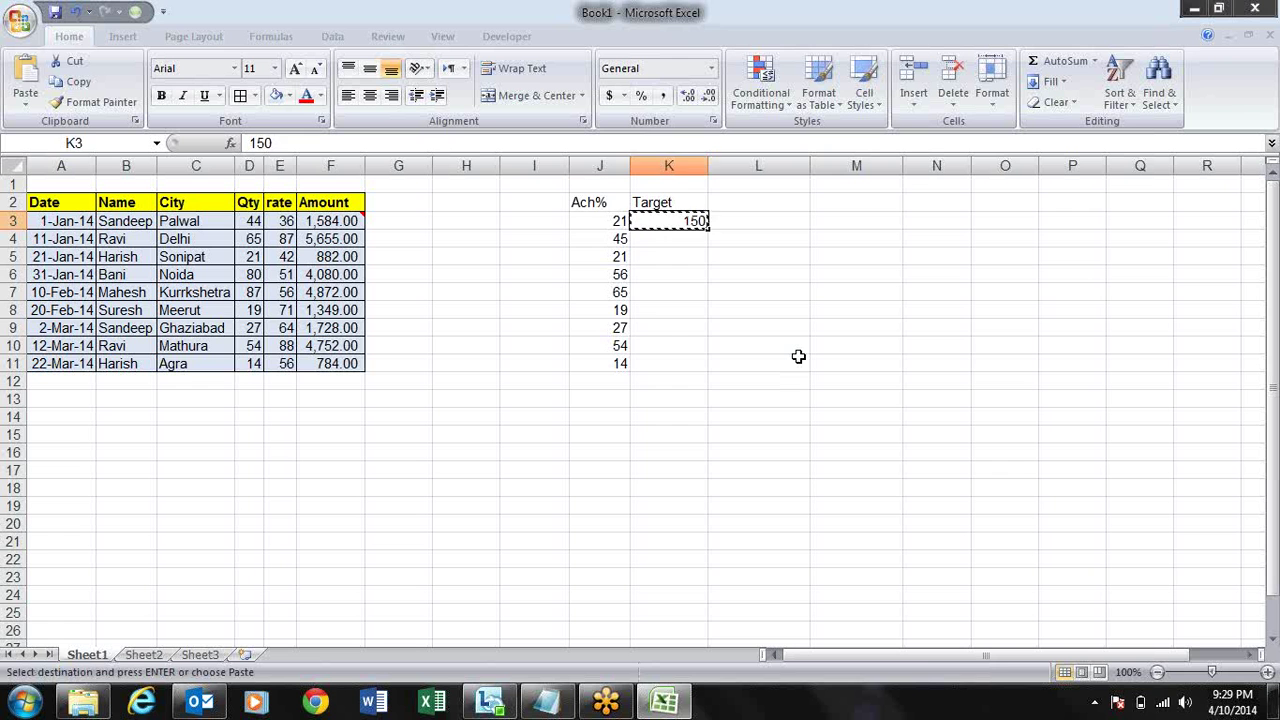
pyautogui.press('Left')
pyautogui.hotkey('shift', 'Down')
pyautogui.hotkey('shift', 'Down')
pyautogui.hotkey('shift', 'Down')
pyautogui.hotkey('shift', 'Down')
pyautogui.hotkey('shift', 'Down')
pyautogui.hotkey('shift', 'Down')
pyautogui.hotkey('shift', 'Down')
pyautogui.hotkey('shift', 'Down')
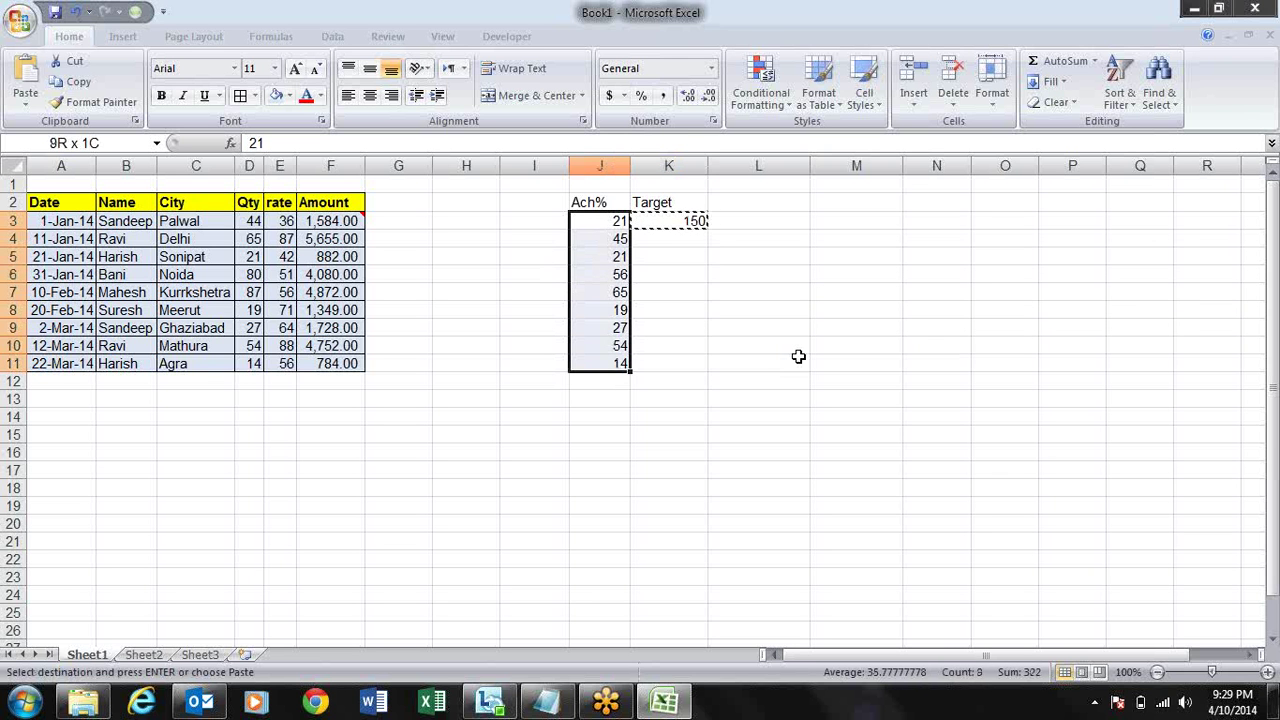
pyautogui.hotkey('alt', 'e')
pyautogui.press('s')
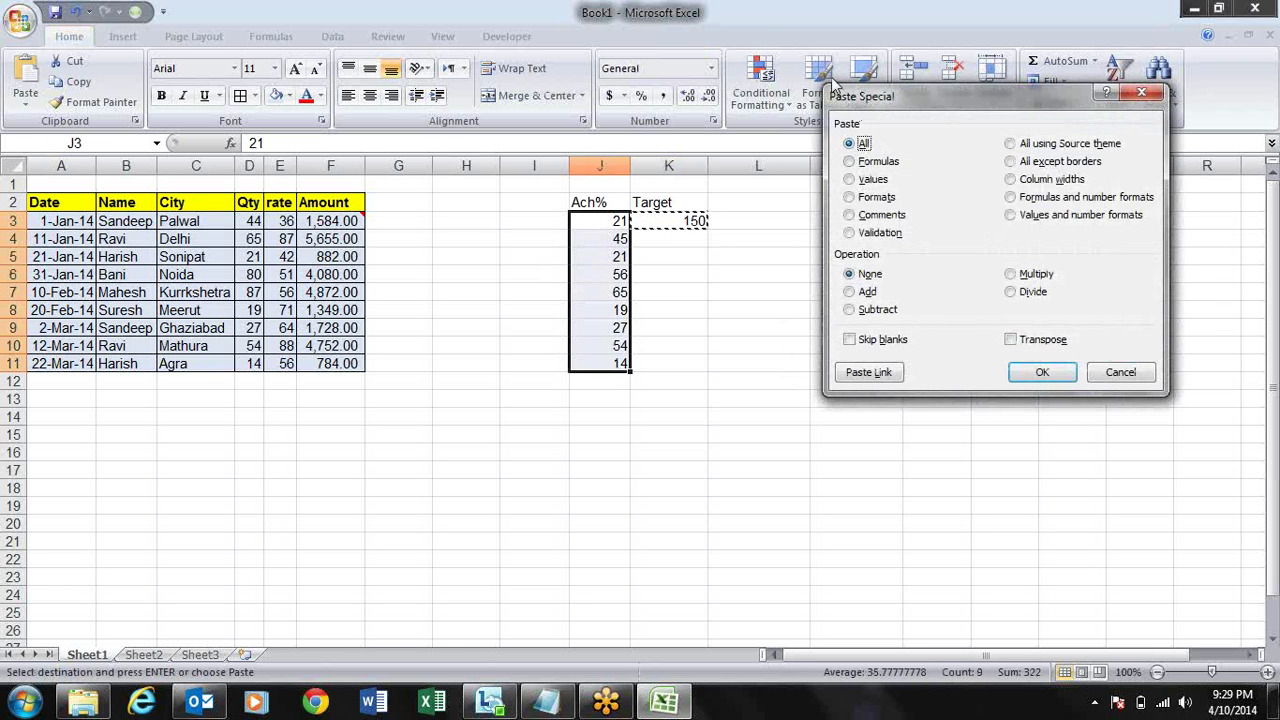
pyautogui.click(1026, 295)
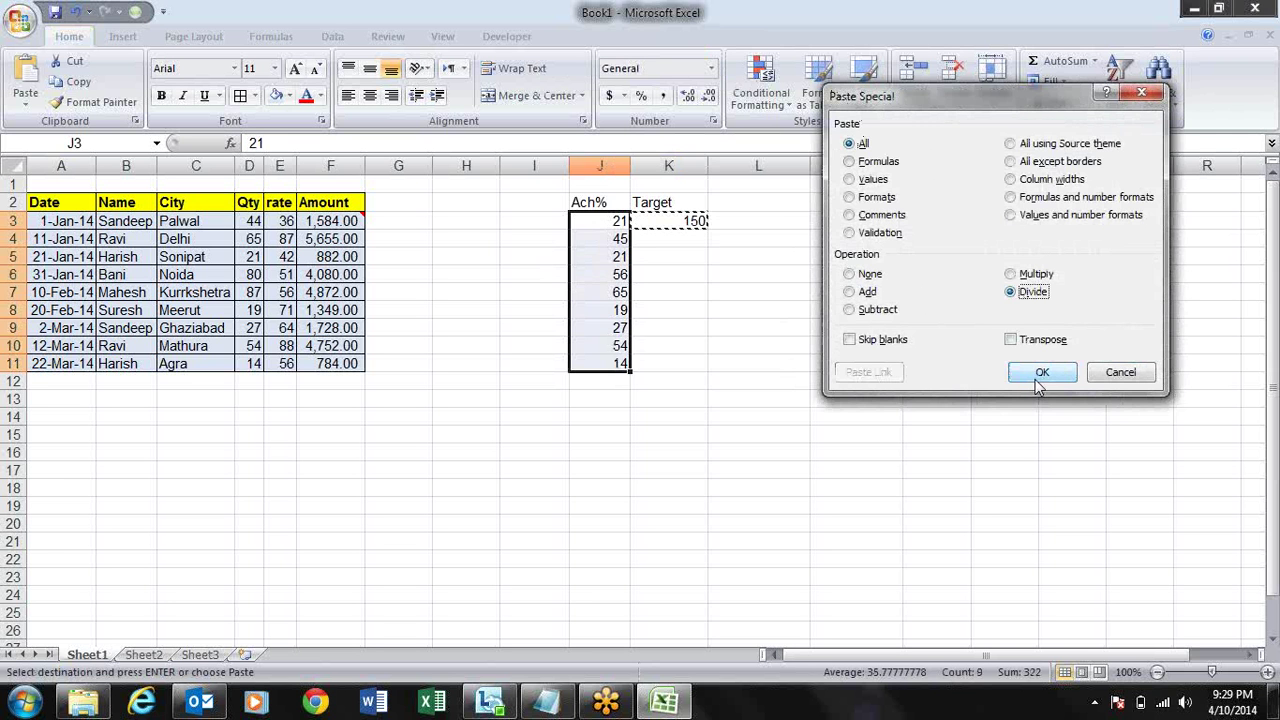
pyautogui.click(1040, 374)
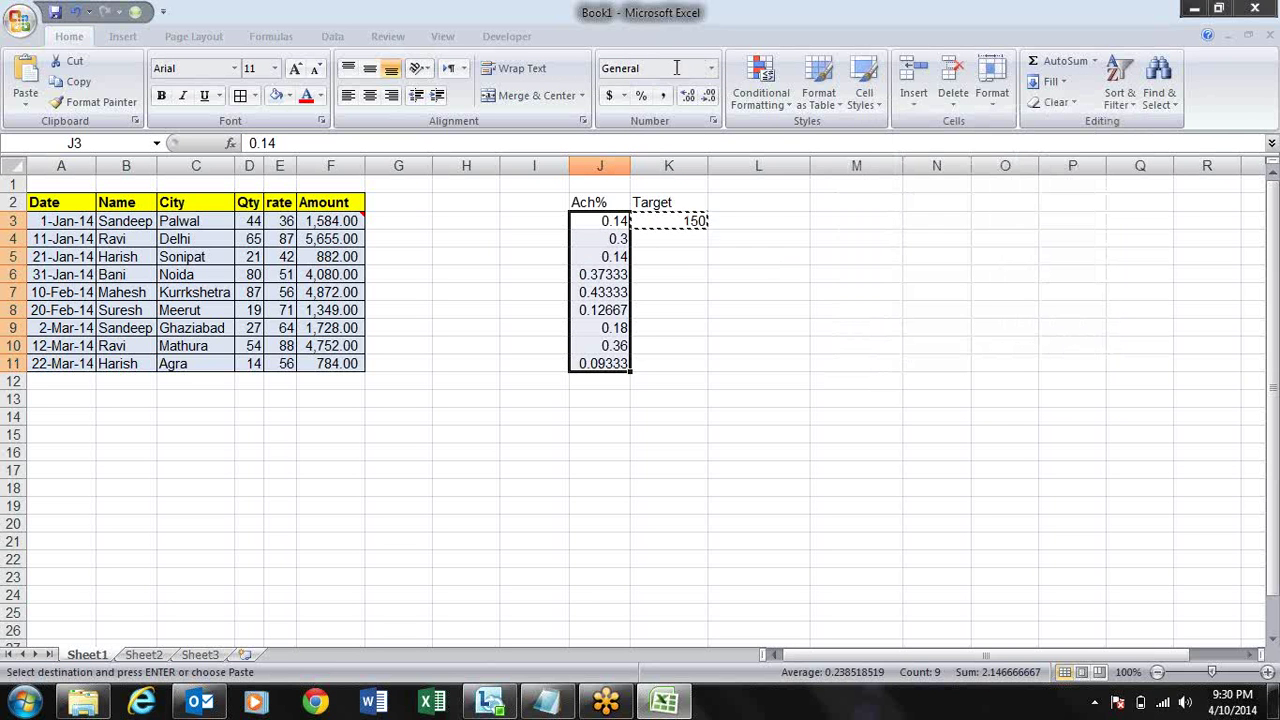
pyautogui.click(644, 100)
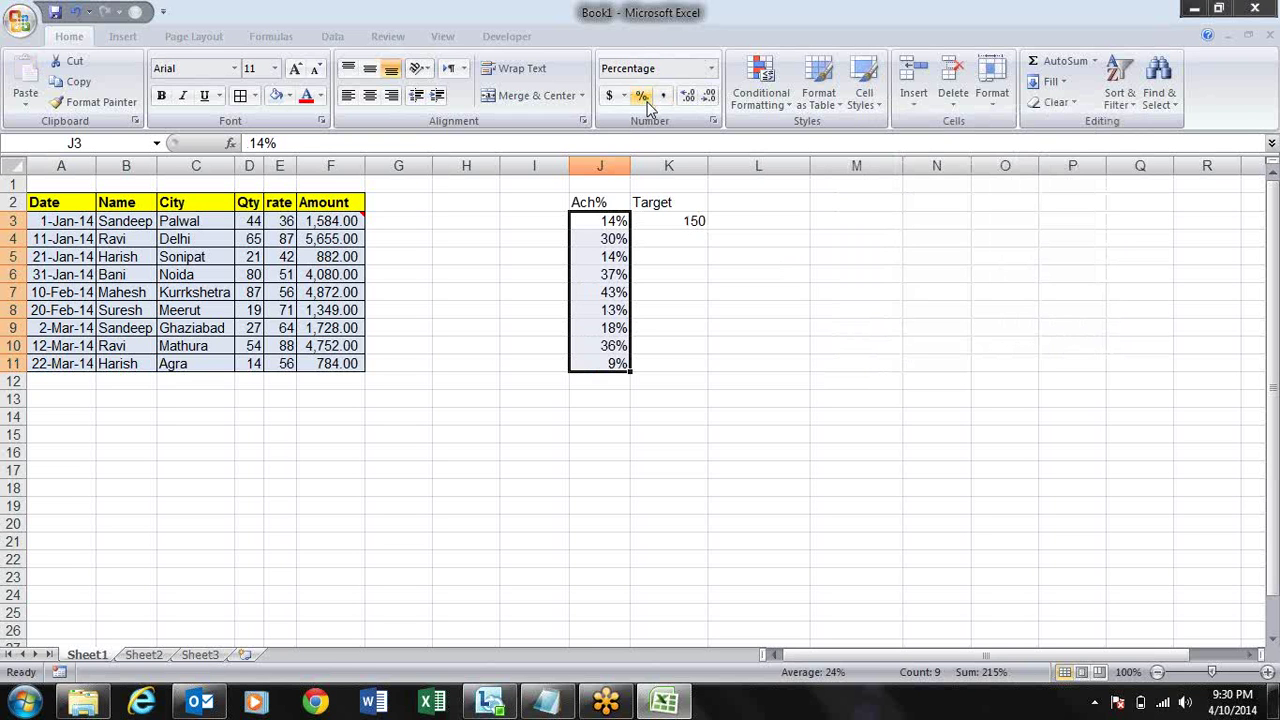
pyautogui.hotkey('ctrl', 'z')
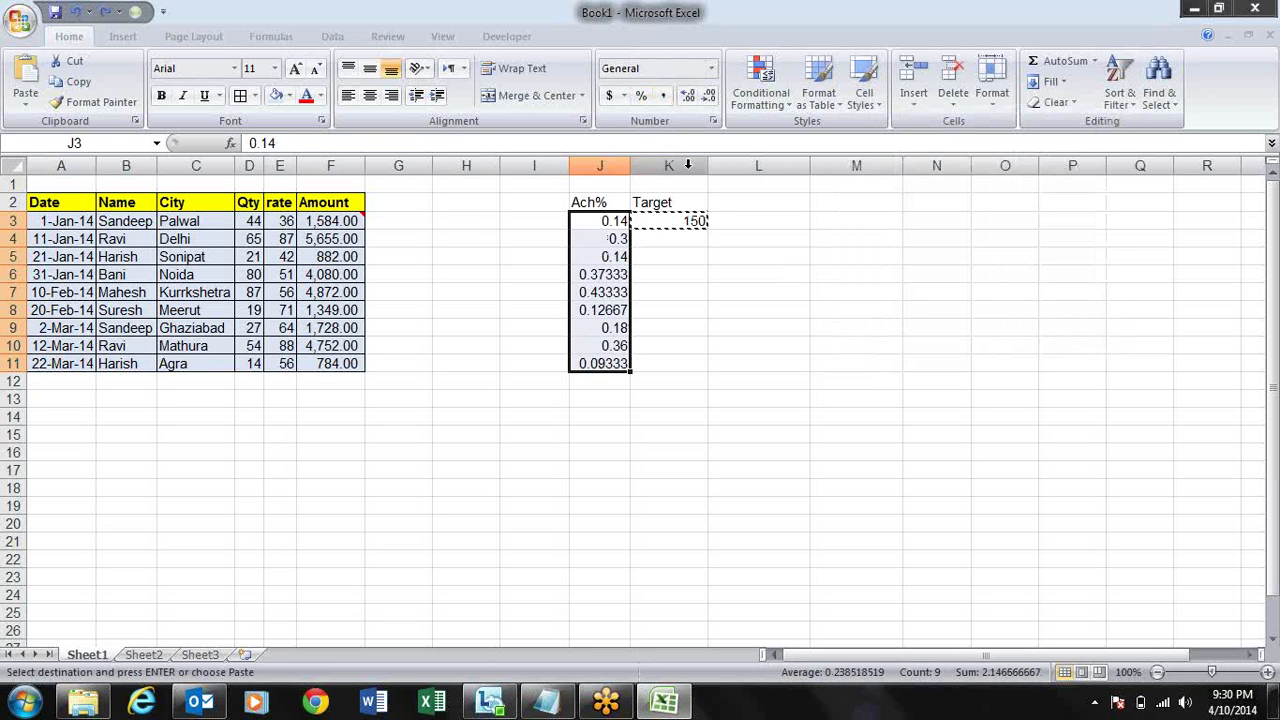
pyautogui.hotkey('ctrl', 'z')
pyautogui.hotkey('ctrl', 'z')
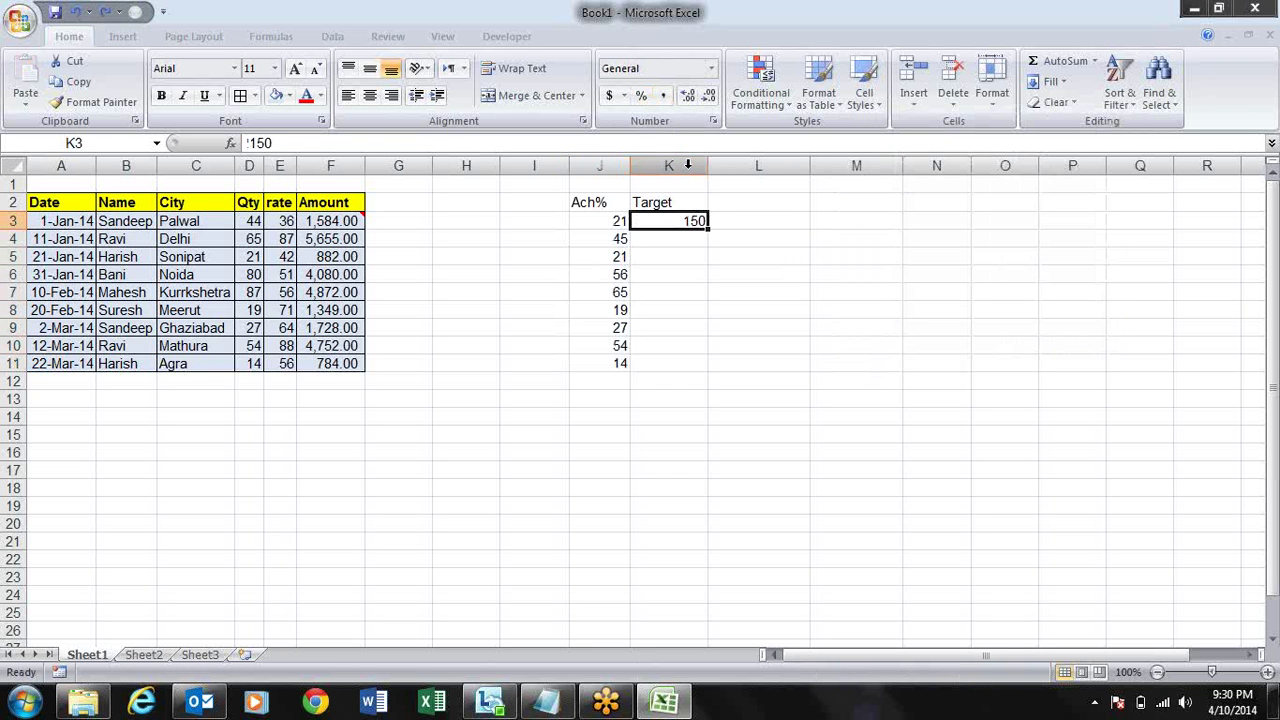
# - Enter =RANDBETWEEN(100,150) in K3 and fill it down to K11
pyautogui.write('=ran')
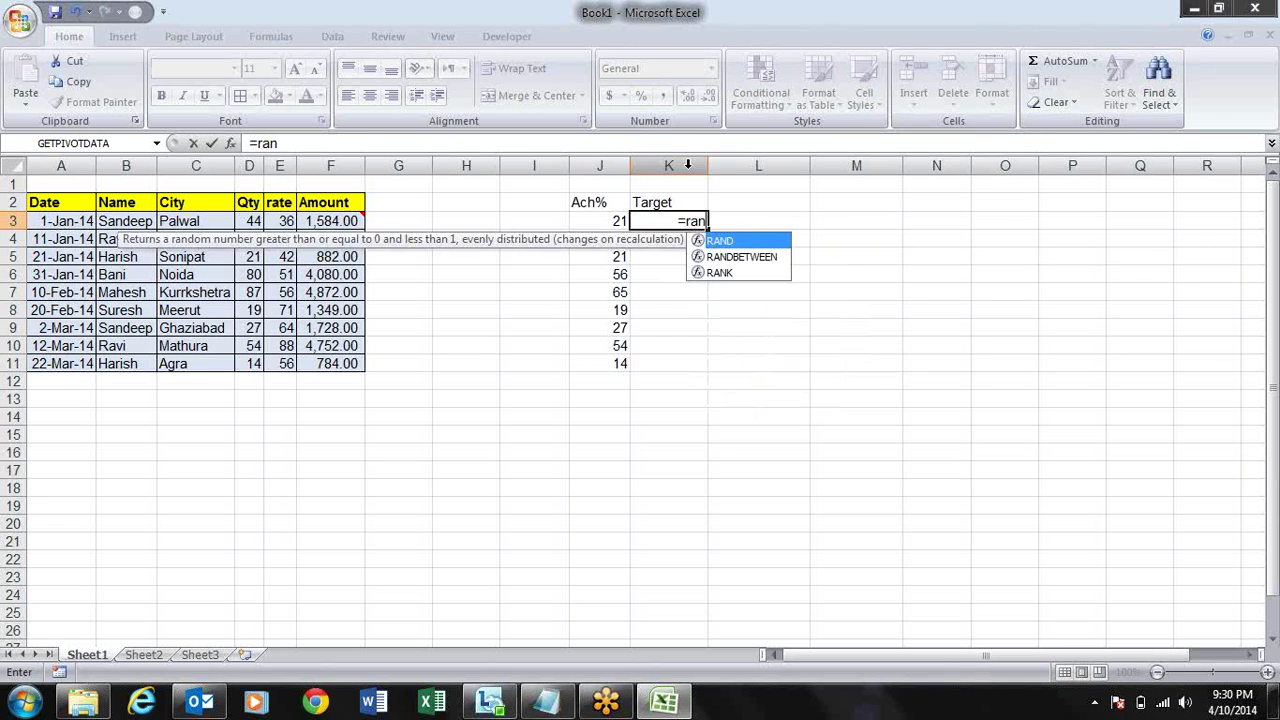
pyautogui.press('Down')
pyautogui.press('Tab')
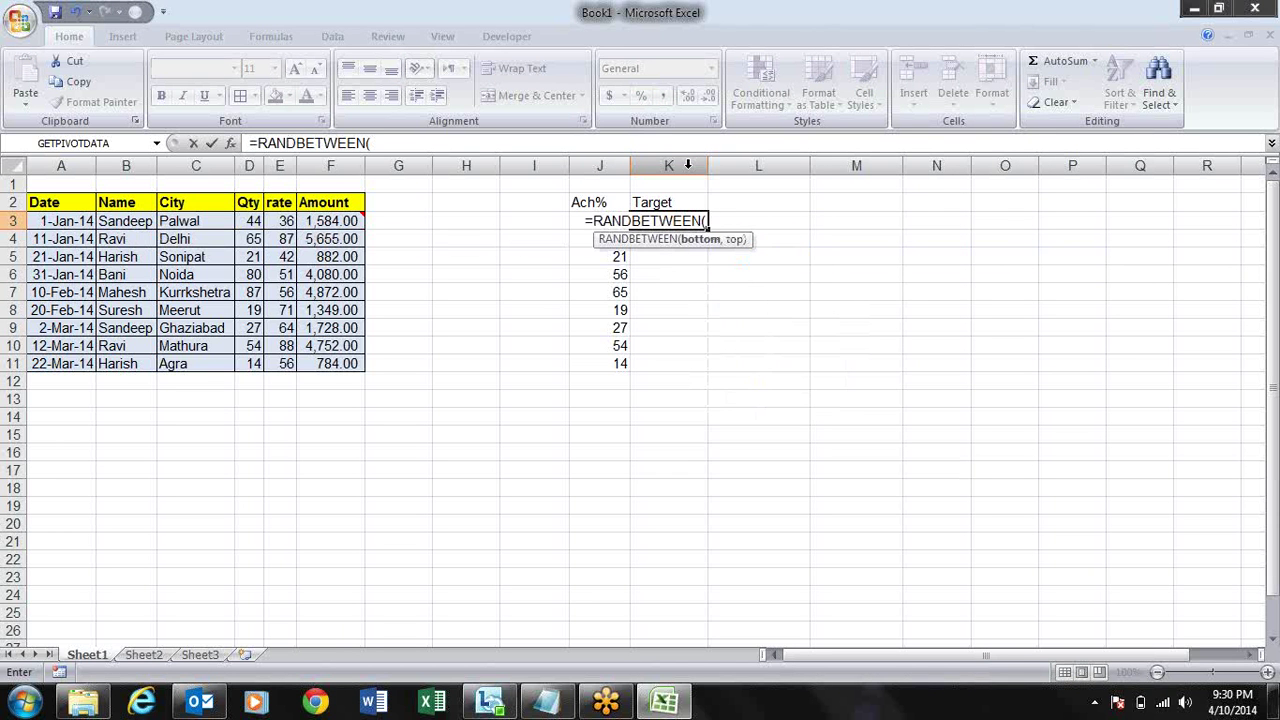
pyautogui.write('100,')
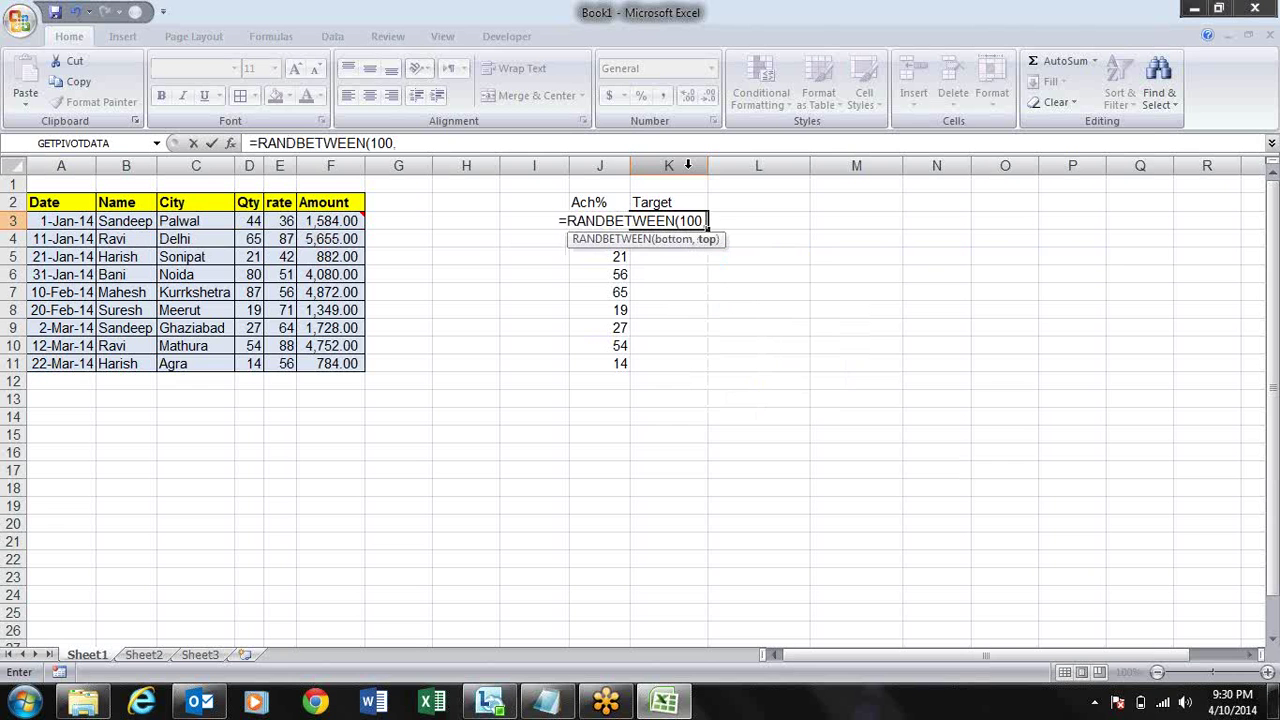
pyautogui.write('150)')
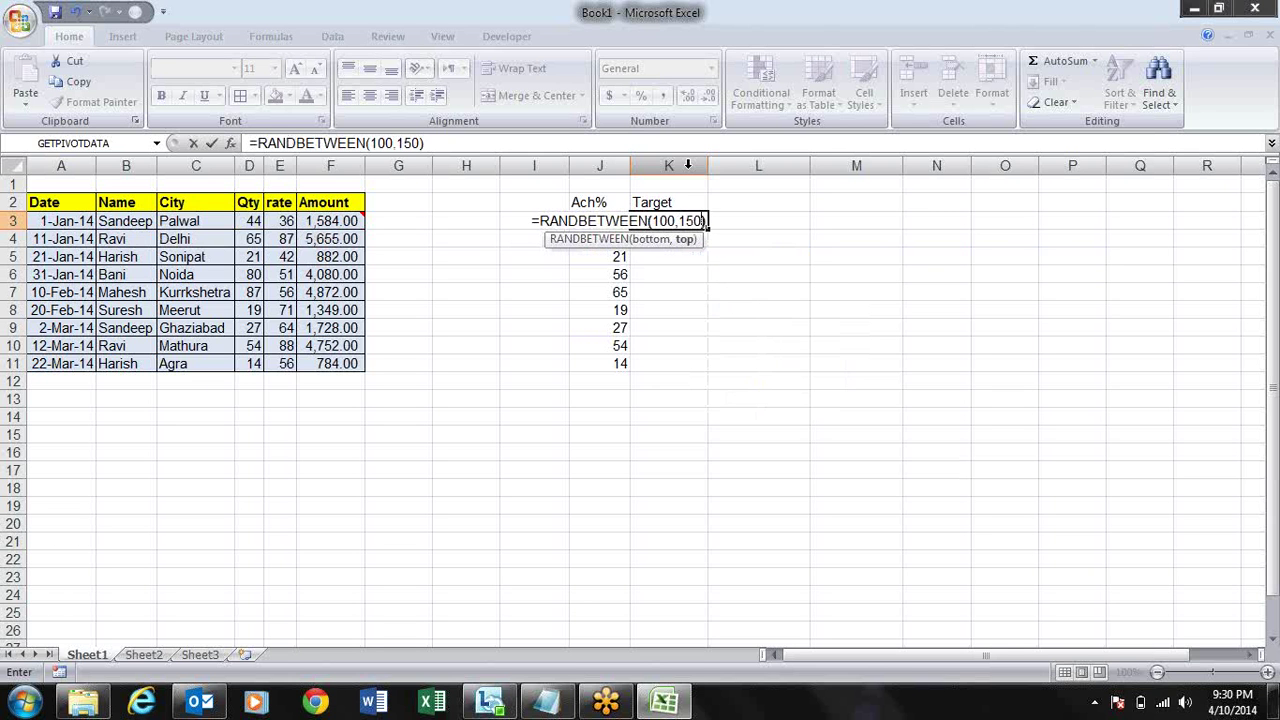
pyautogui.press('Return')
pyautogui.press('Up')
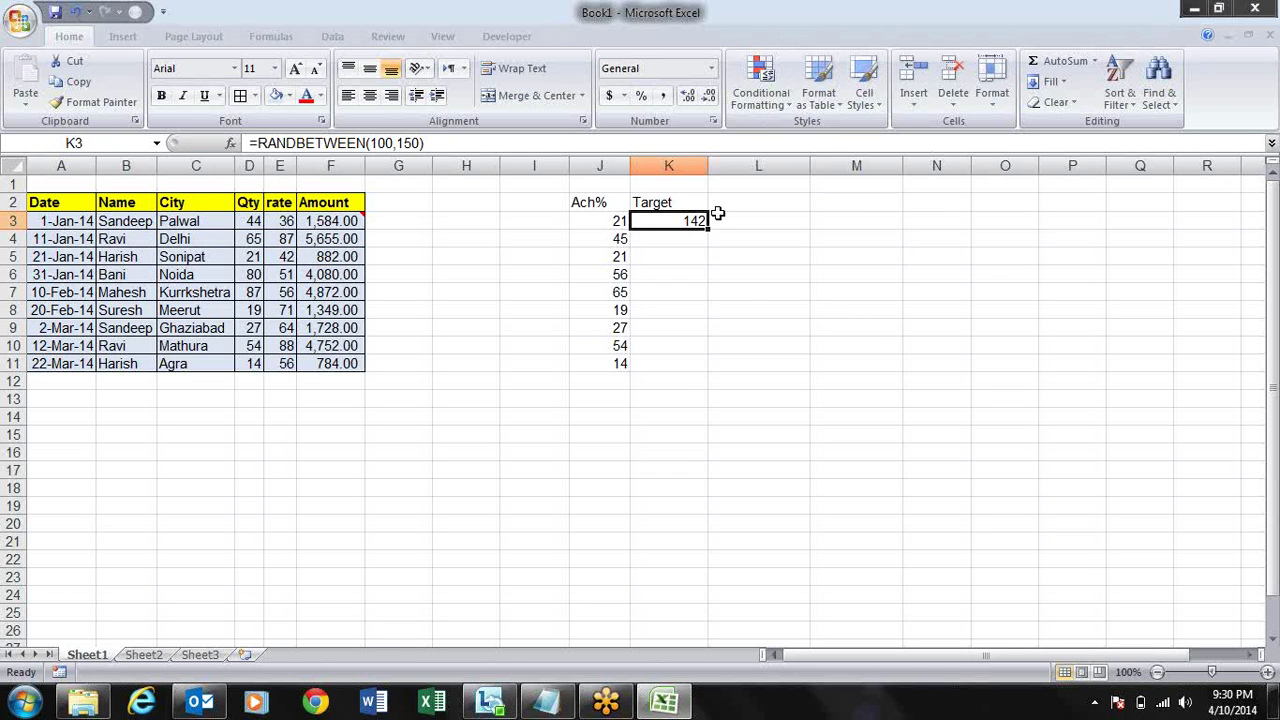
pyautogui.moveTo(708, 229); pyautogui.dragTo(710, 372)
# - Paste the random Targets back over themselves as fixed values
pyautogui.hotkey('ctrl', 'c')
pyautogui.hotkey('alt', 'e')
pyautogui.press('s')
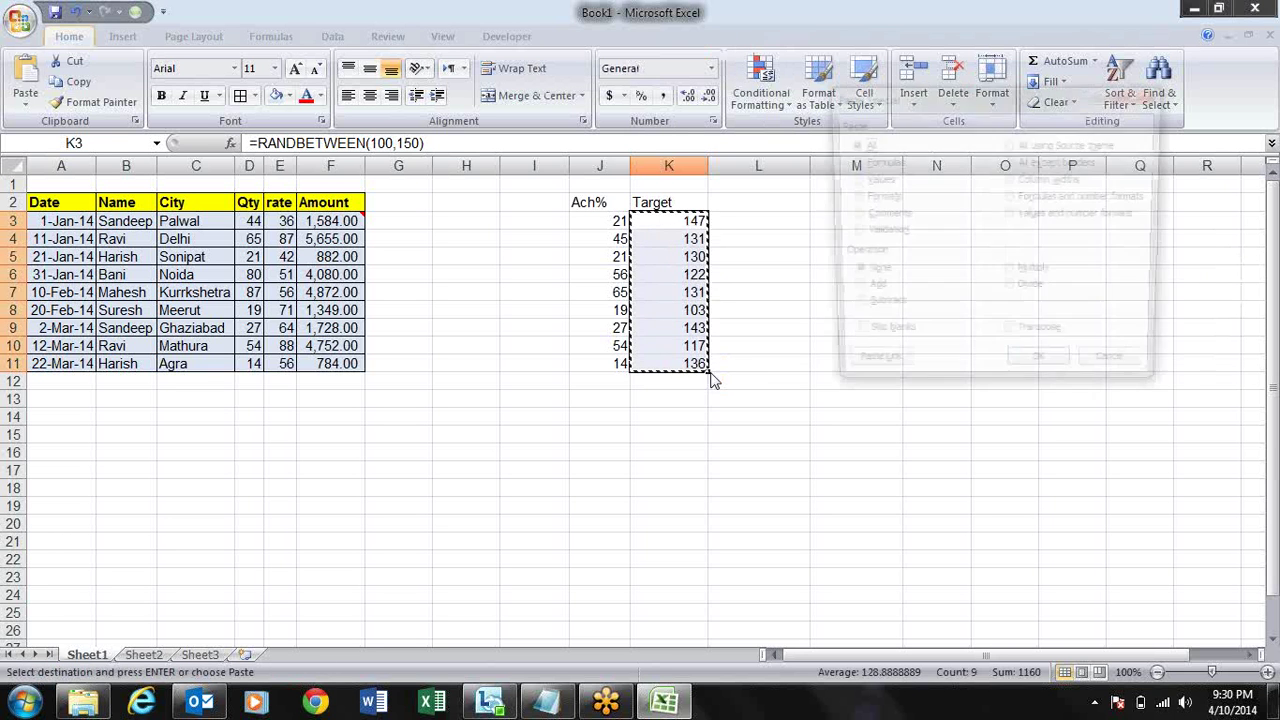
pyautogui.press('v')
pyautogui.press('Return')
# - Copy the nine Targets and Paste Special Divide them into the Ach% values in J3:J11
pyautogui.press('Up')
pyautogui.press('Down')
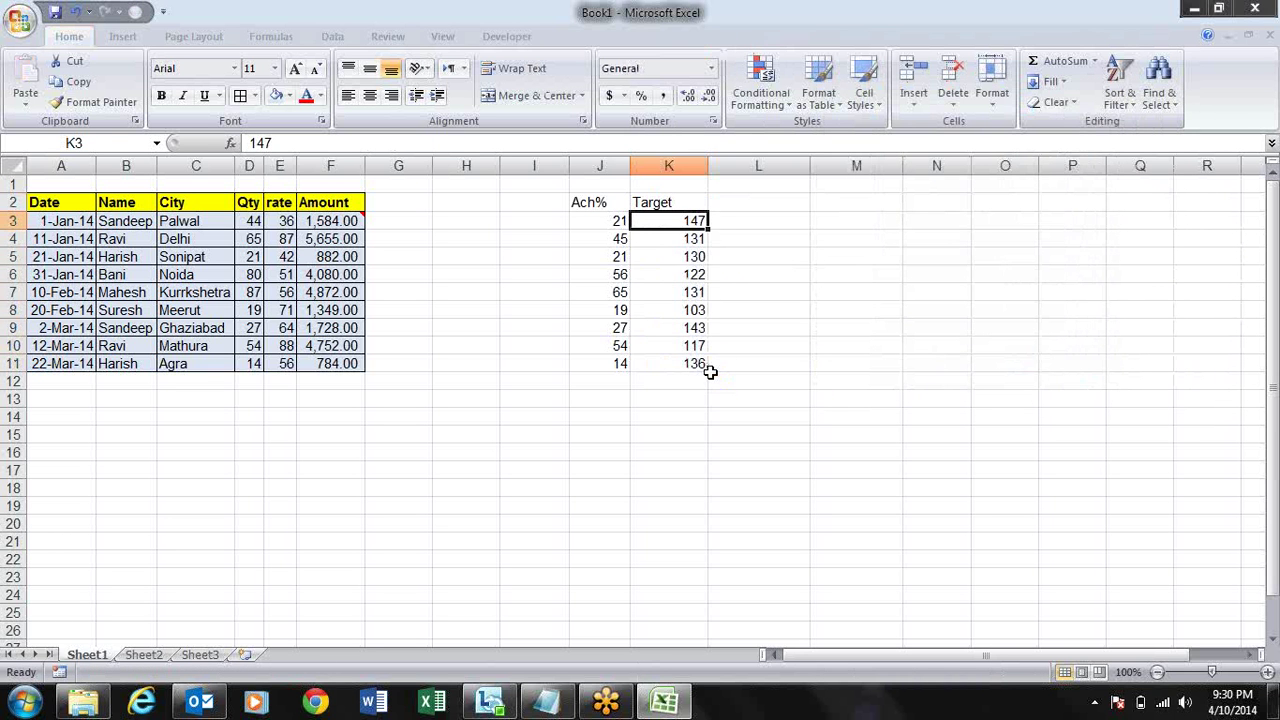
pyautogui.hotkey('ctrl', 'shift', 'Down')
pyautogui.hotkey('ctrl', 'c')
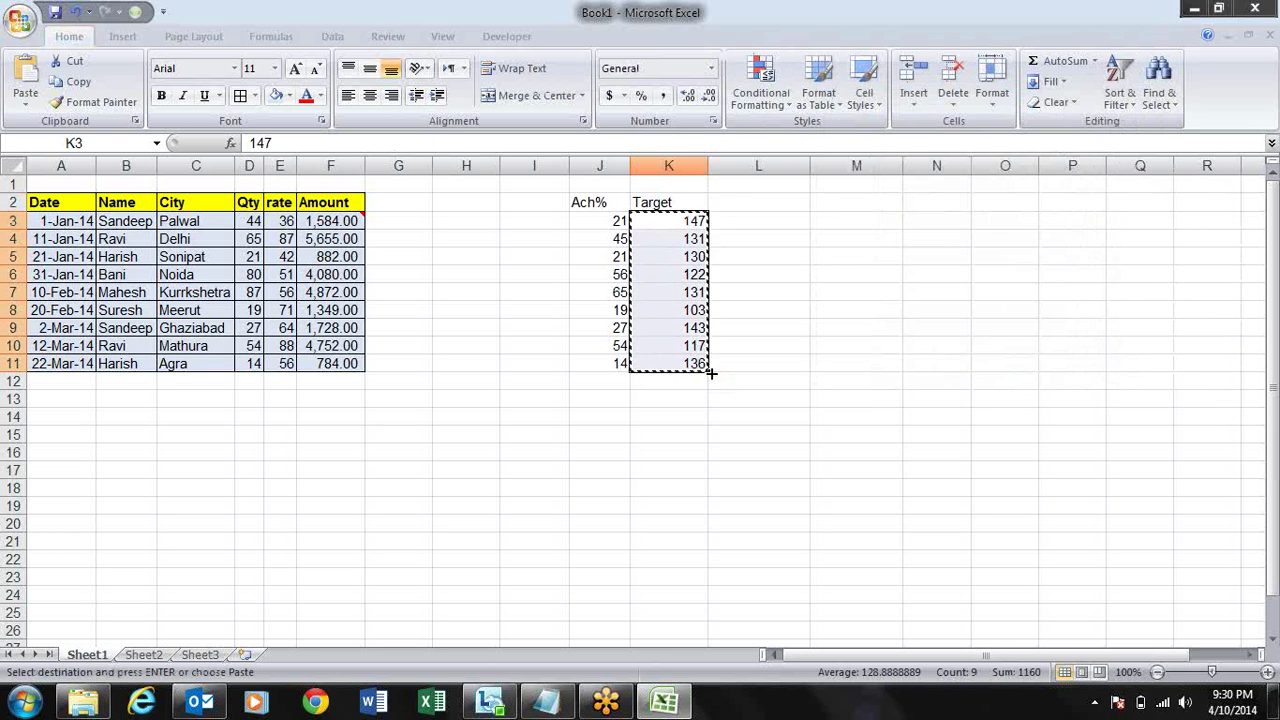
pyautogui.press('Left')
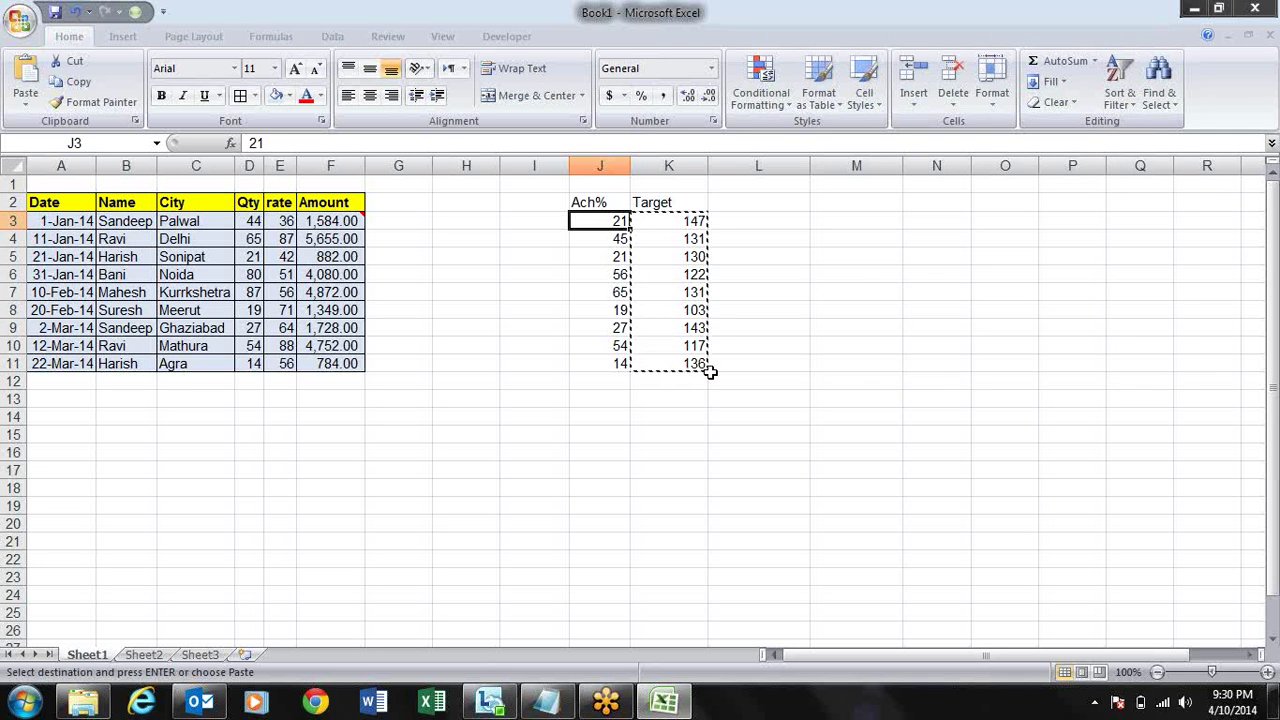
pyautogui.hotkey('alt', 'e')
pyautogui.press('s')
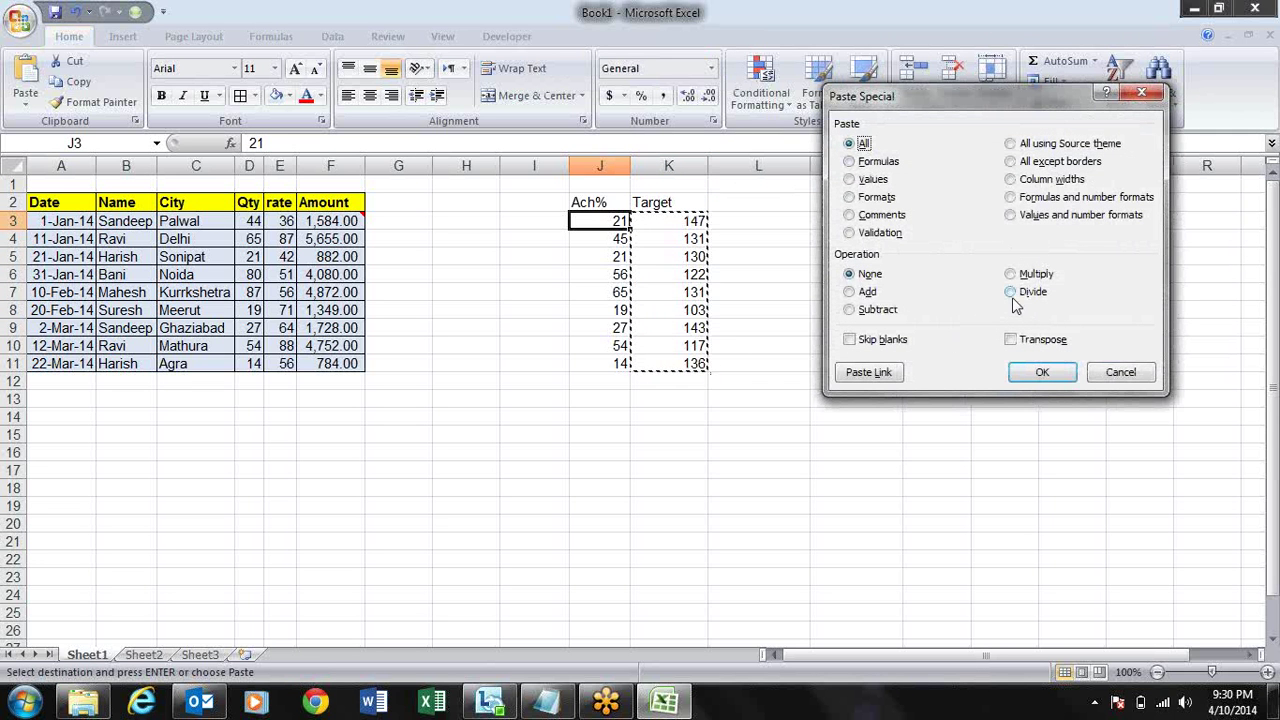
pyautogui.click(1013, 293)
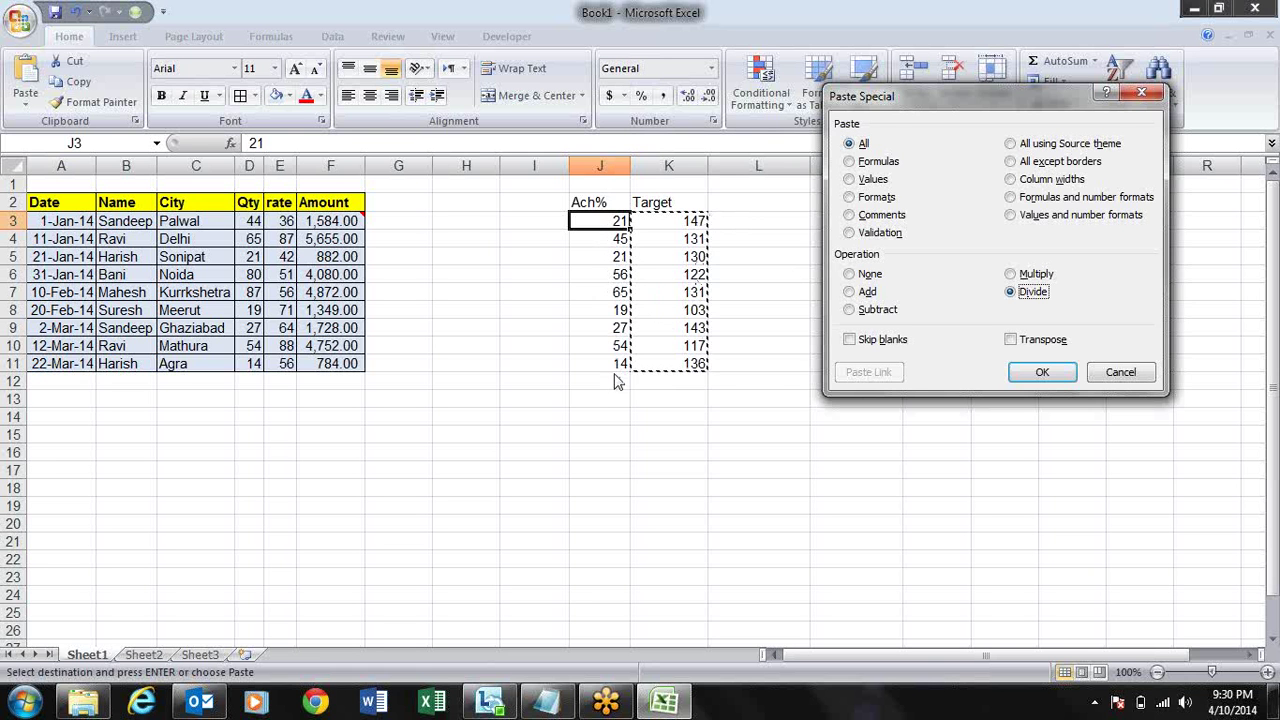
pyautogui.click(1042, 373)
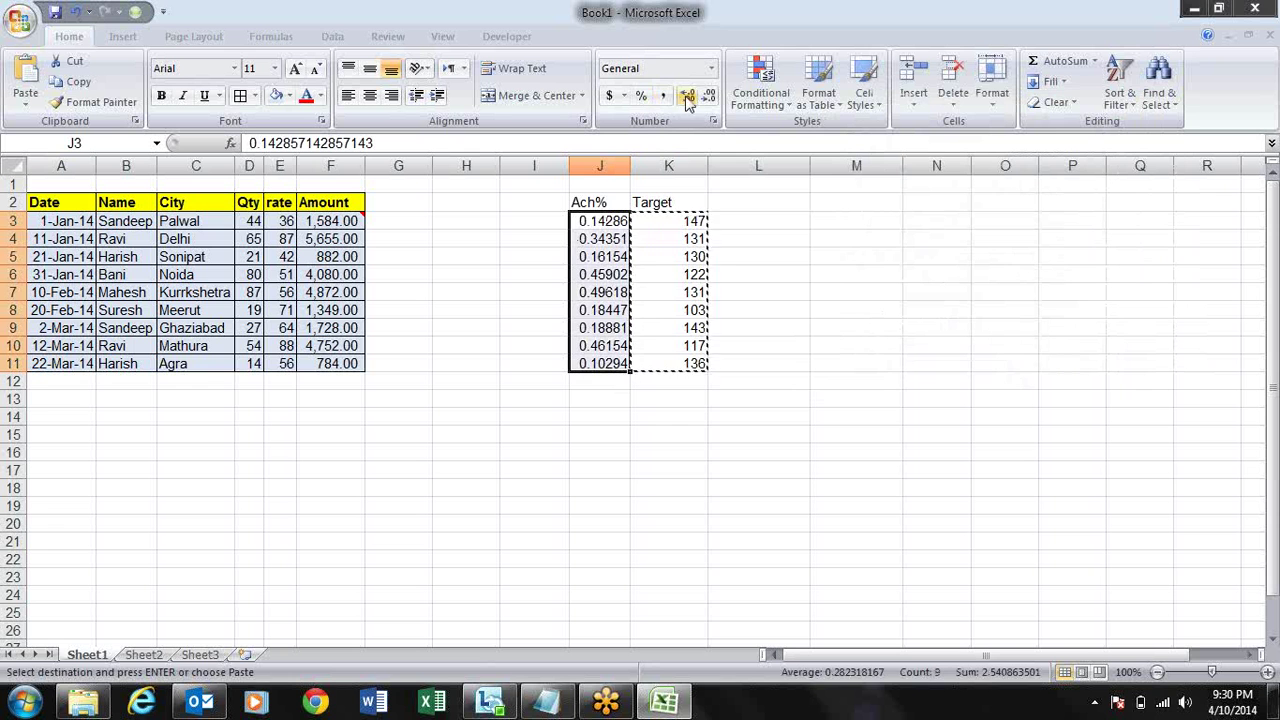
# - Format the divided results as percentages, then undo back to the original Ach% figures
pyautogui.click(645, 100)
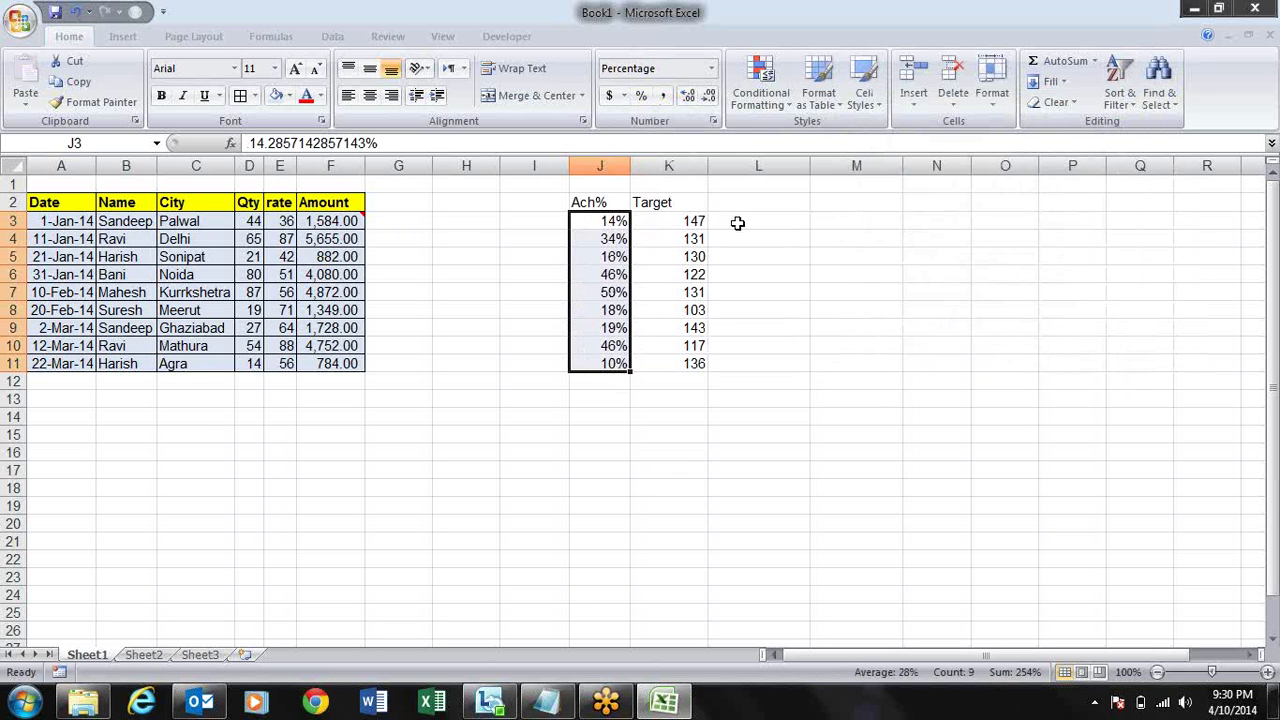
pyautogui.hotkey('ctrl', 'z')
pyautogui.hotkey('ctrl', 'z')
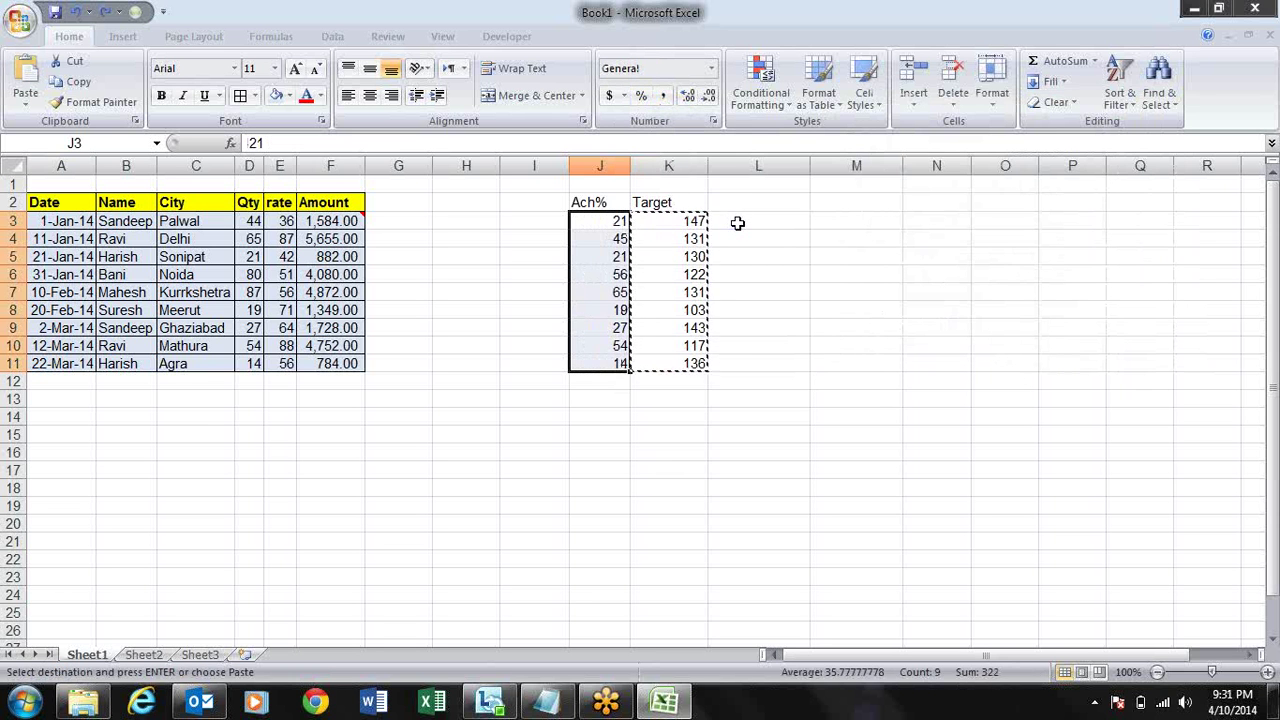
pyautogui.press('Escape')
pyautogui.press('Right')
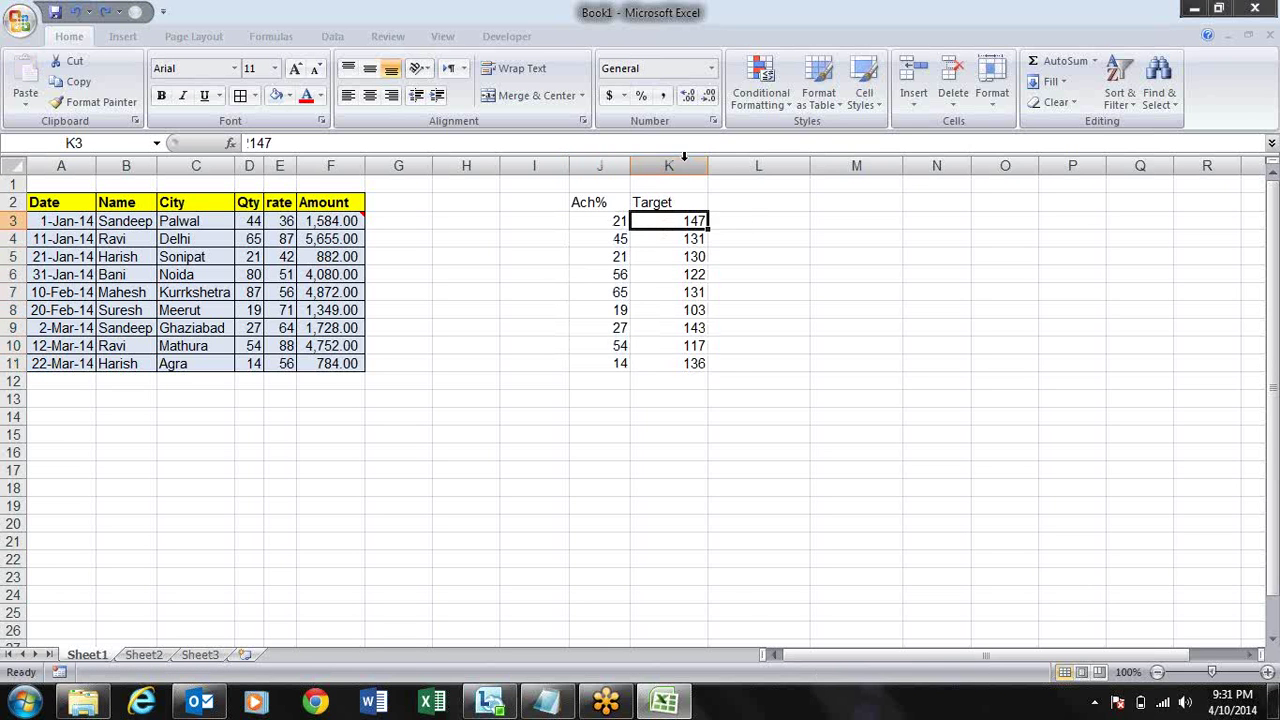
# - Insert two empty columns before Target, retitle J2 as Sales and fill it across to L2
pyautogui.rightClick(685, 160)
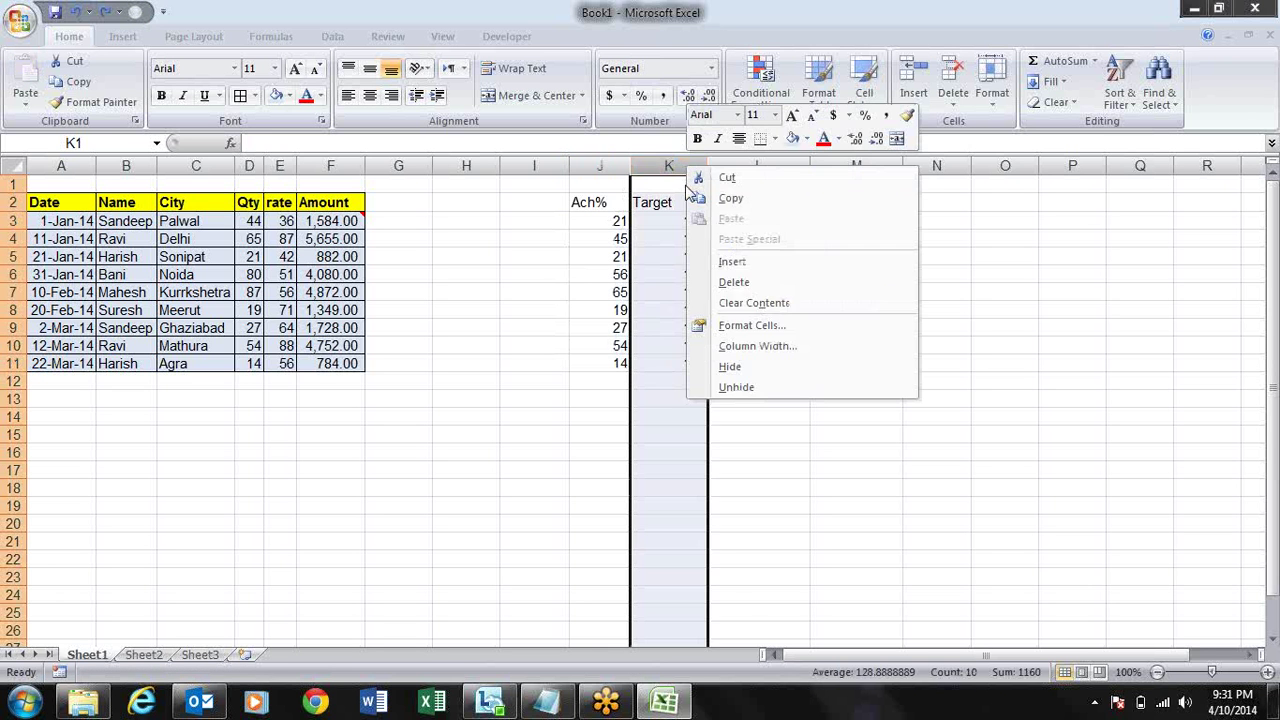
pyautogui.click(740, 260)
pyautogui.press('F4')
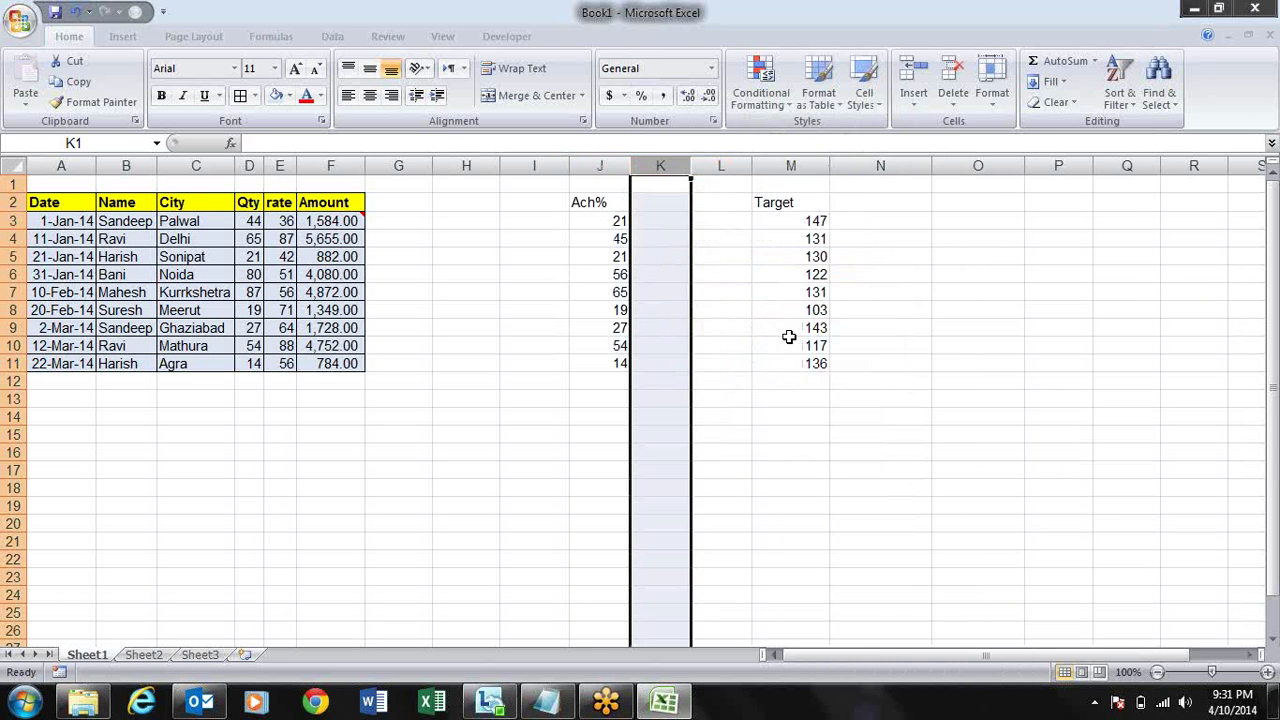
pyautogui.press('Left')
pyautogui.press('Down')
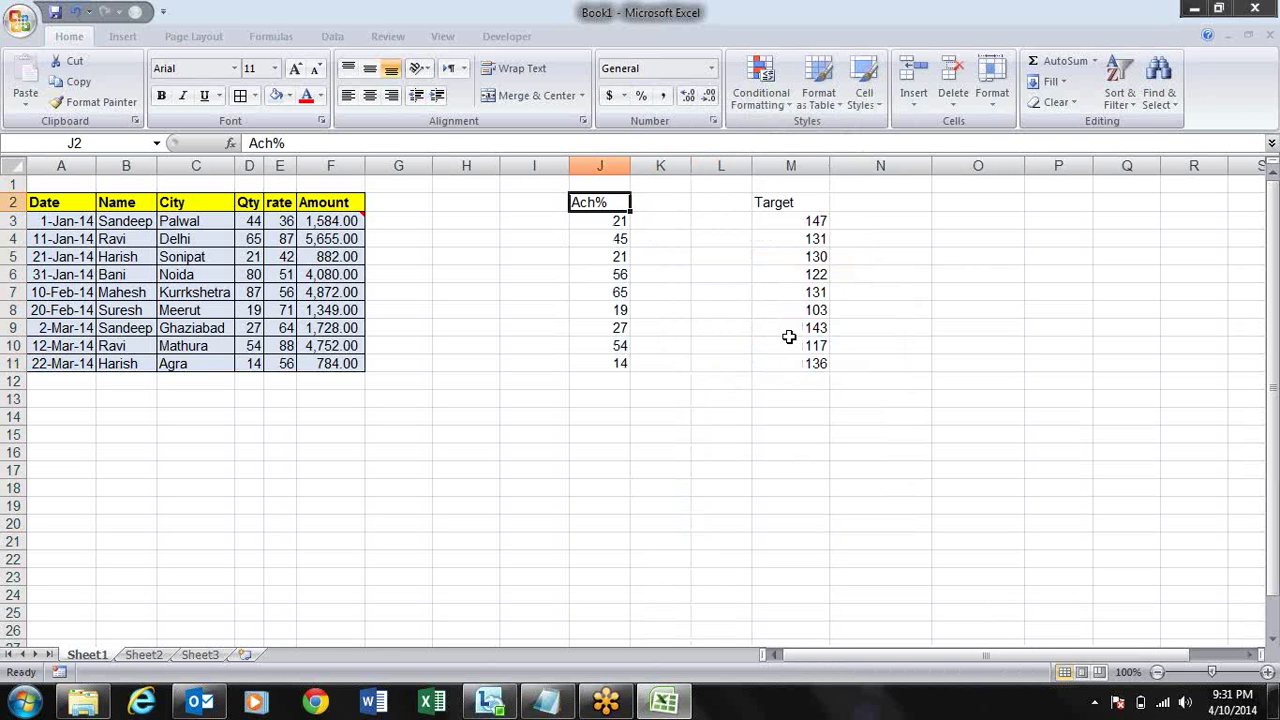
pyautogui.write('Sales')
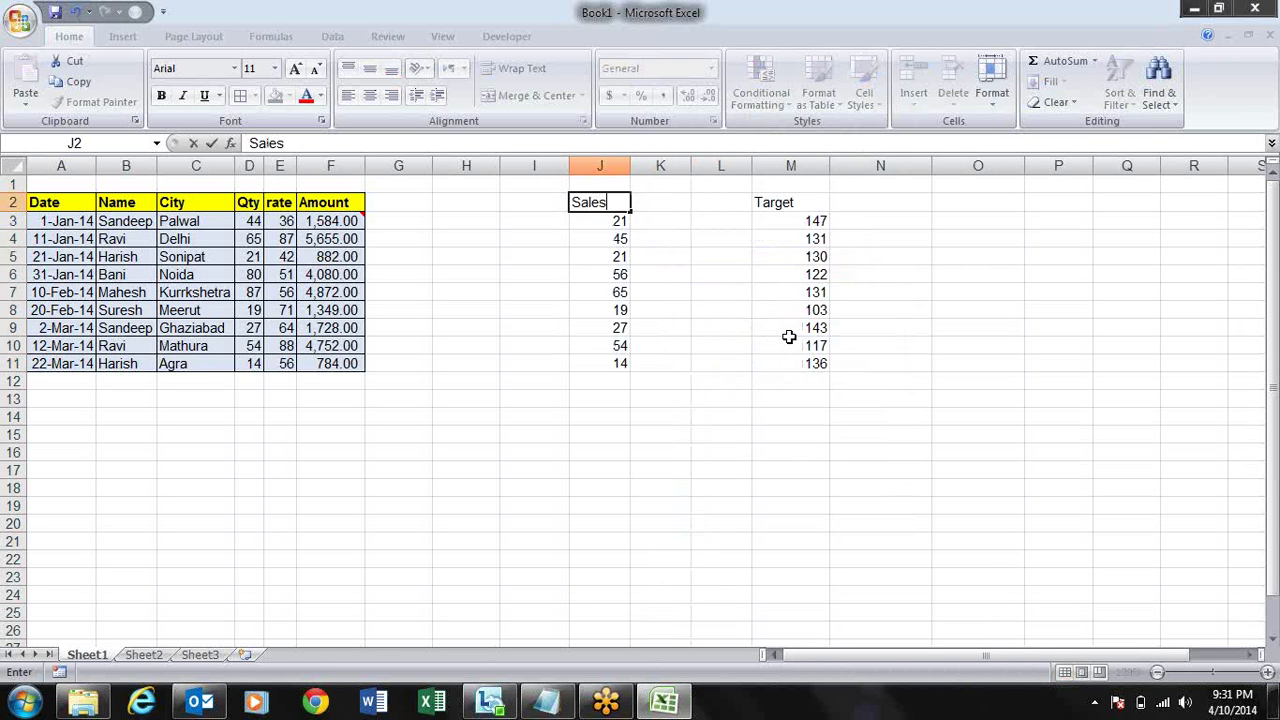
pyautogui.press('Return')
pyautogui.press('Up')
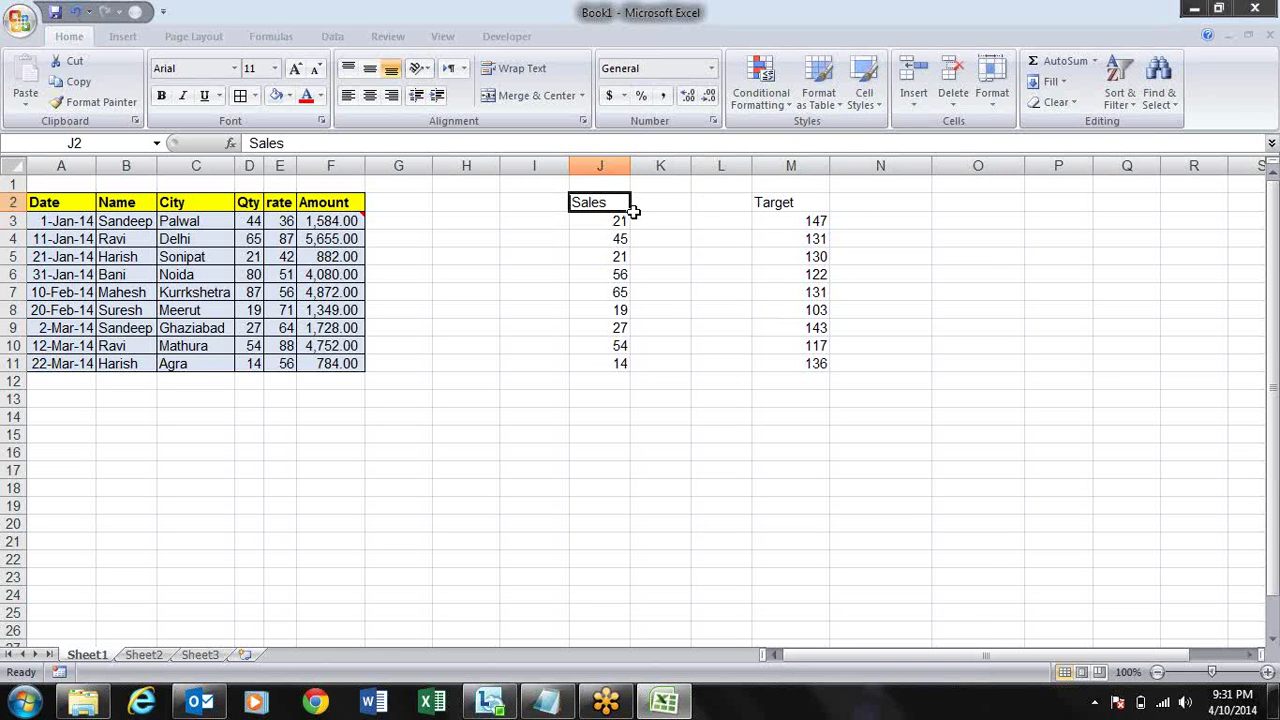
pyautogui.moveTo(631, 211); pyautogui.dragTo(751, 216)
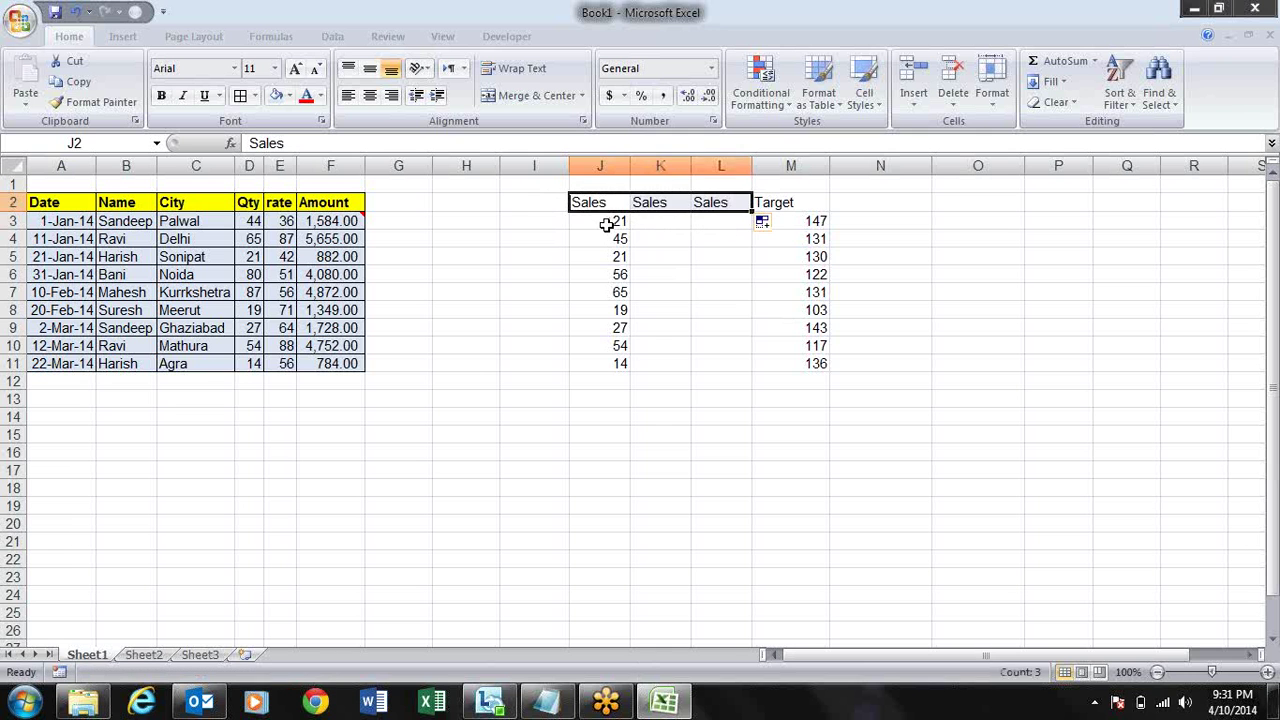
# - Copy the Sales figures into columns K–L and the Target figures and heading across M–O
pyautogui.moveTo(606, 222); pyautogui.dragTo(779, 366)
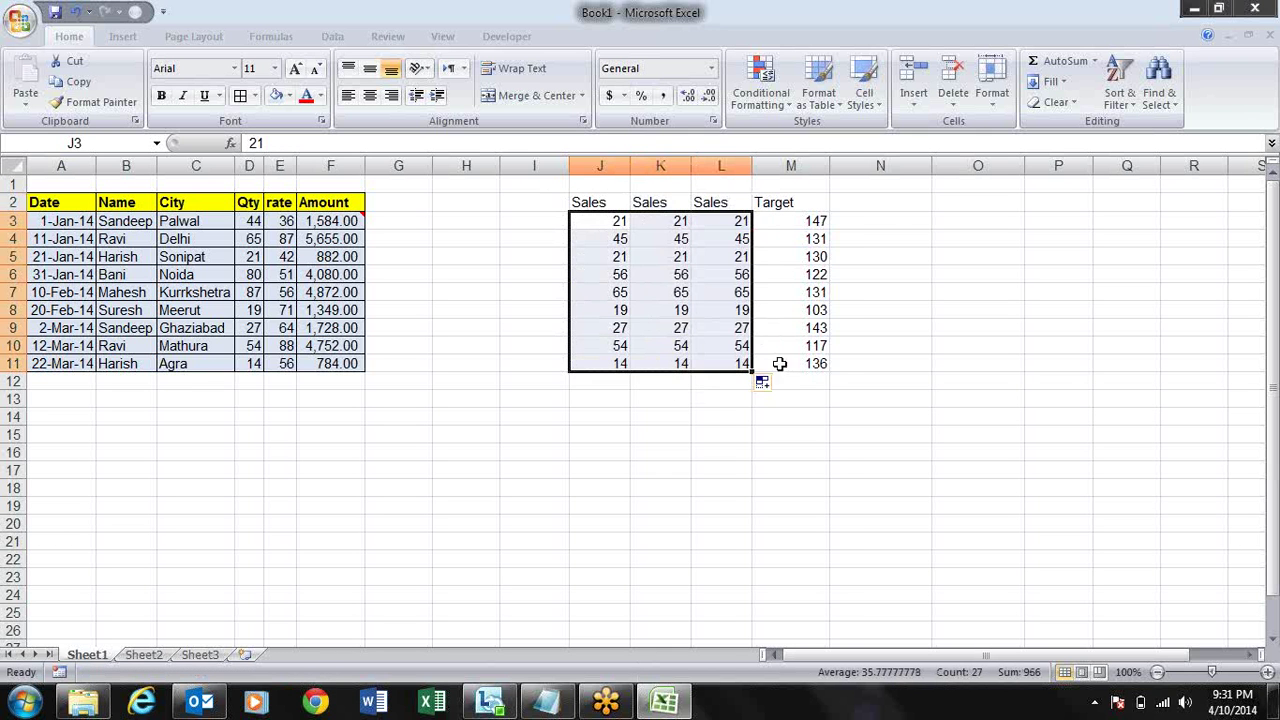
pyautogui.click(808, 205)
pyautogui.moveTo(812, 222); pyautogui.dragTo(997, 354)
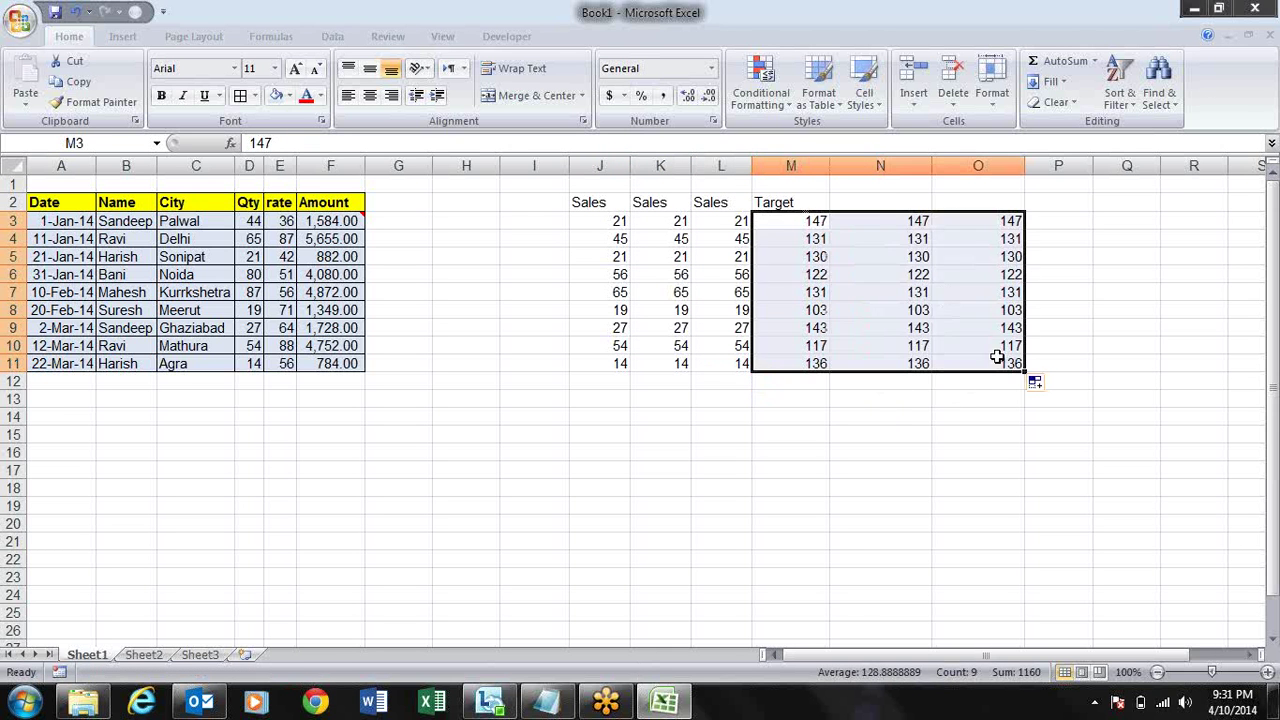
pyautogui.click(872, 197)
pyautogui.click(808, 204)
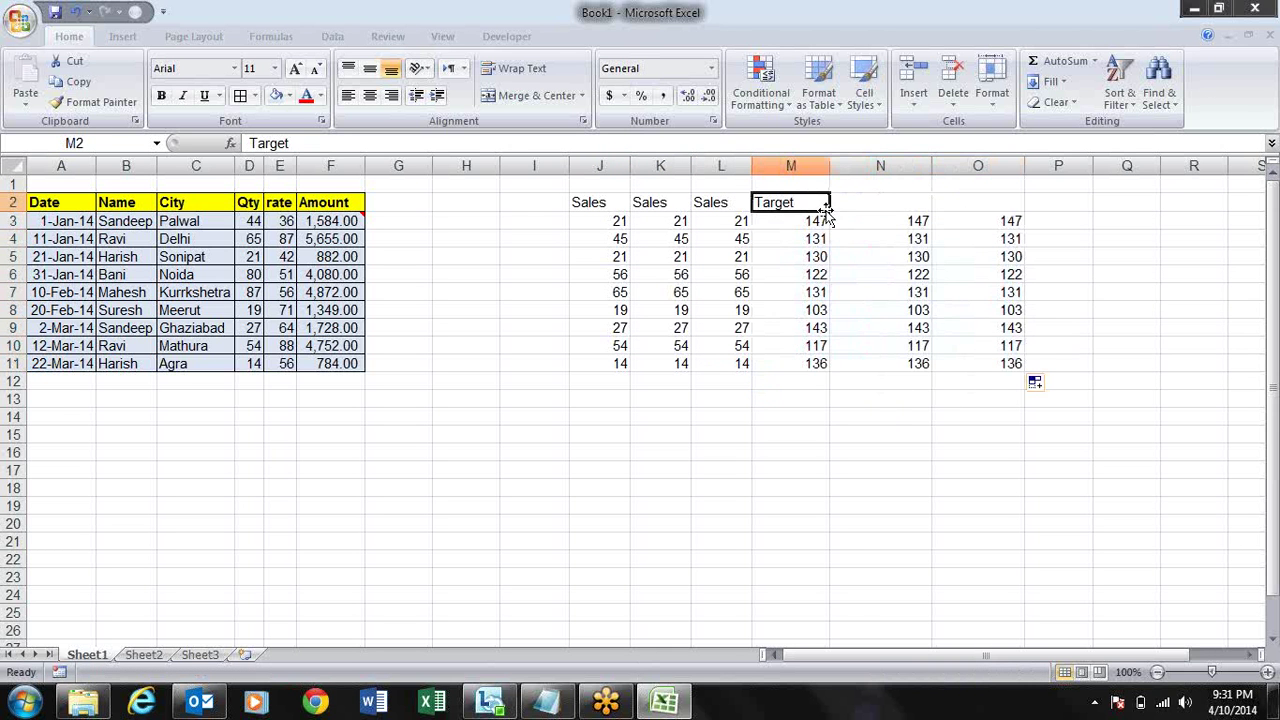
pyautogui.moveTo(829, 210); pyautogui.dragTo(995, 205)
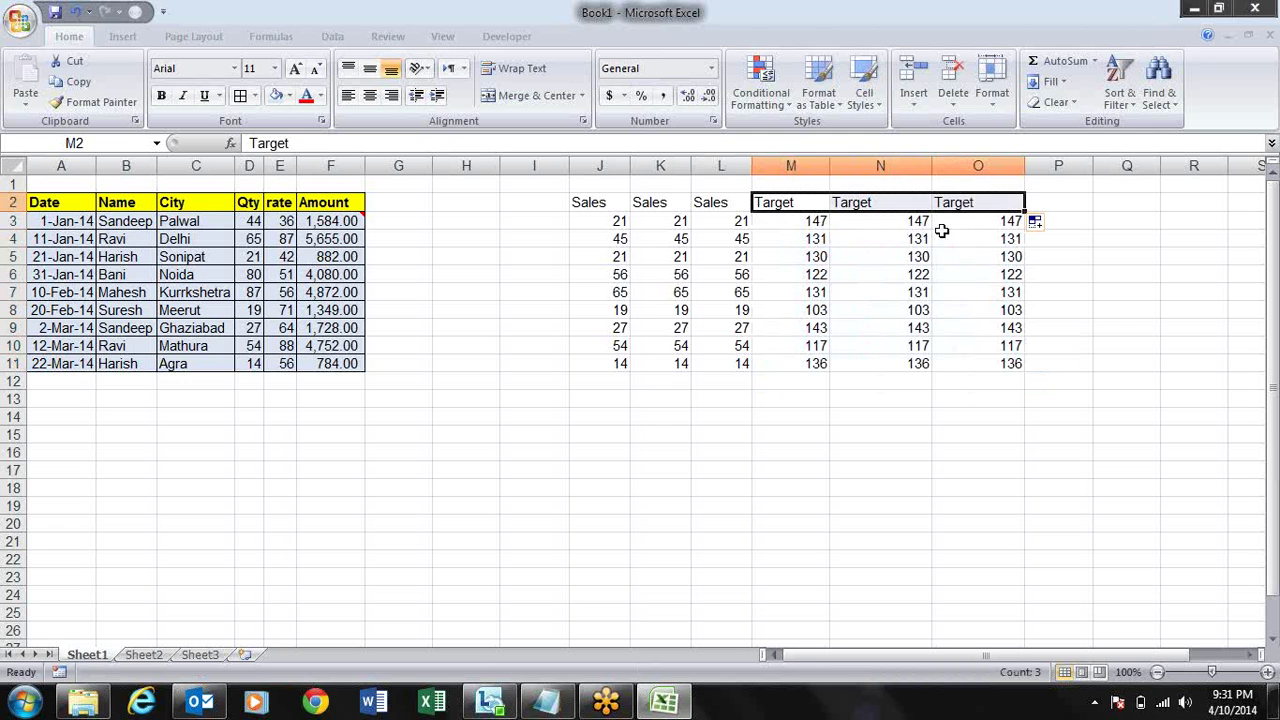
pyautogui.click(866, 243)
pyautogui.moveTo(815, 220); pyautogui.dragTo(1010, 364)
# - Copy the Target figures M3:O11 and start Paste Special at J3
pyautogui.hotkey('ctrl', 'c')
pyautogui.press('Left')
pyautogui.press('Left')
pyautogui.press('Left')
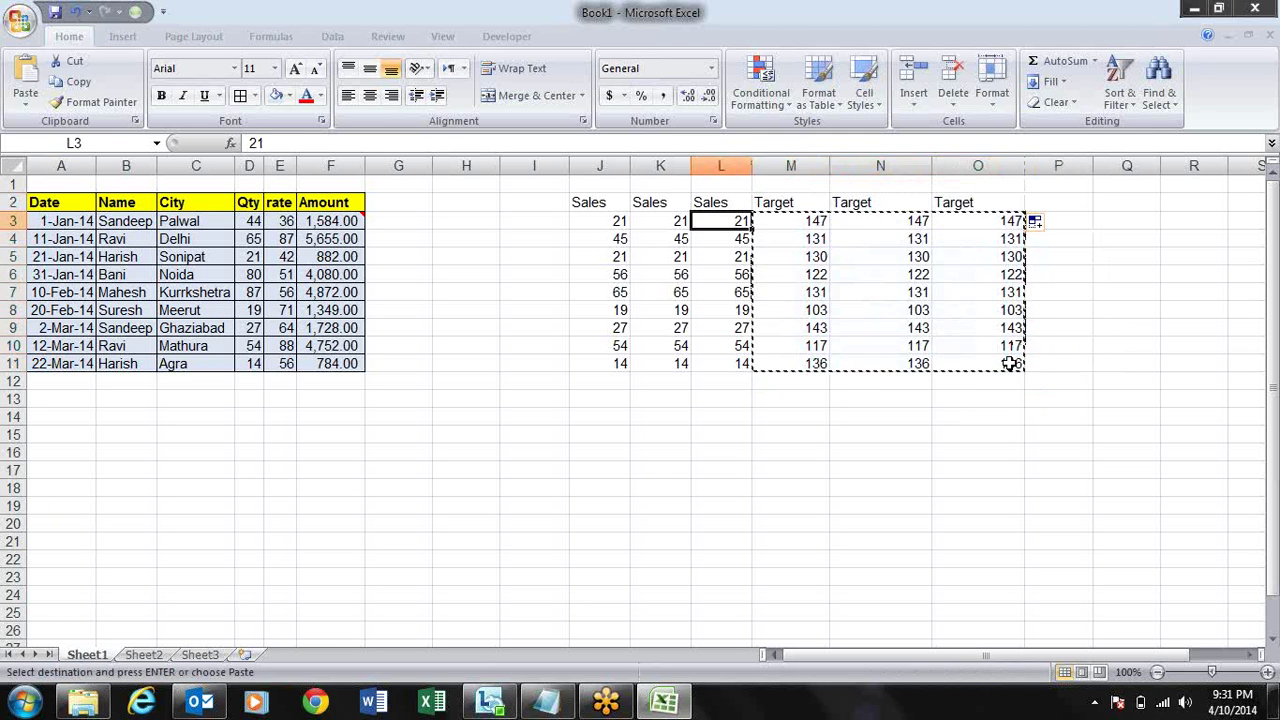
pyautogui.press('Left')
pyautogui.press('Right')
pyautogui.hotkey('alt', 'e')
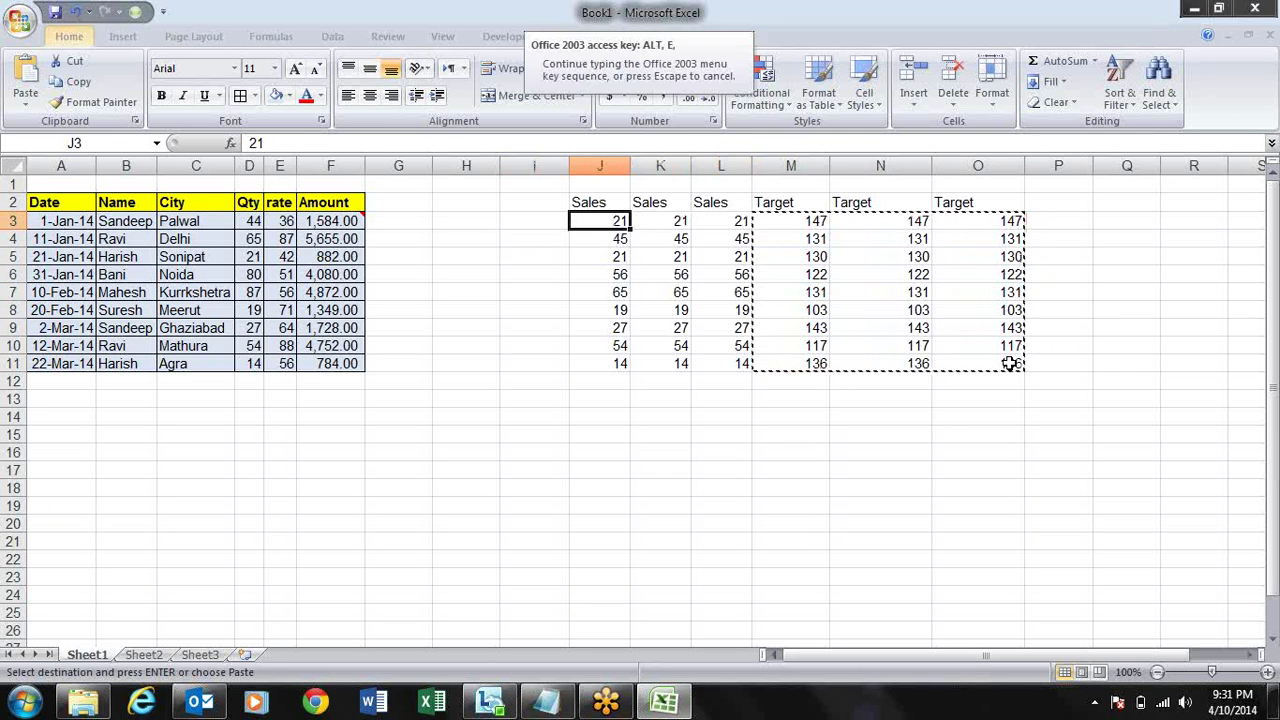
# - Divide the Sales columns by the copied Targets and format the results as percentages
pyautogui.press('s')
pyautogui.click(1012, 291)
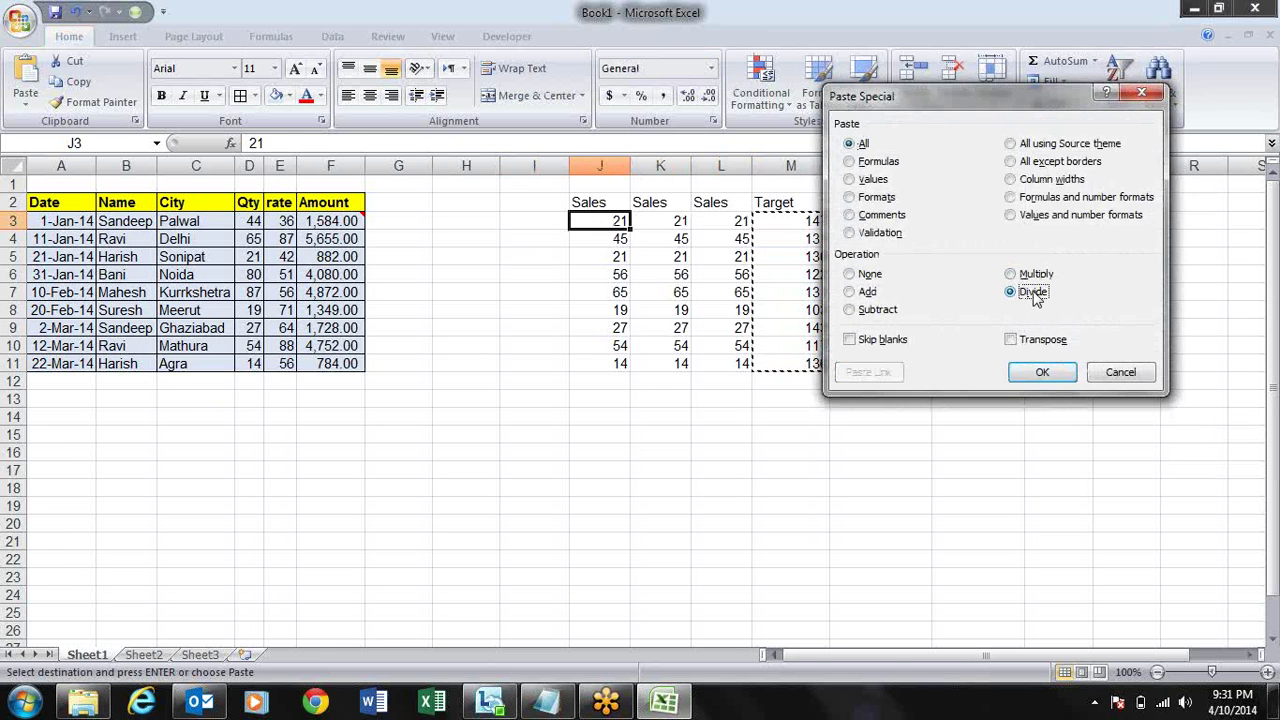
pyautogui.press('Return')
pyautogui.click(641, 95)
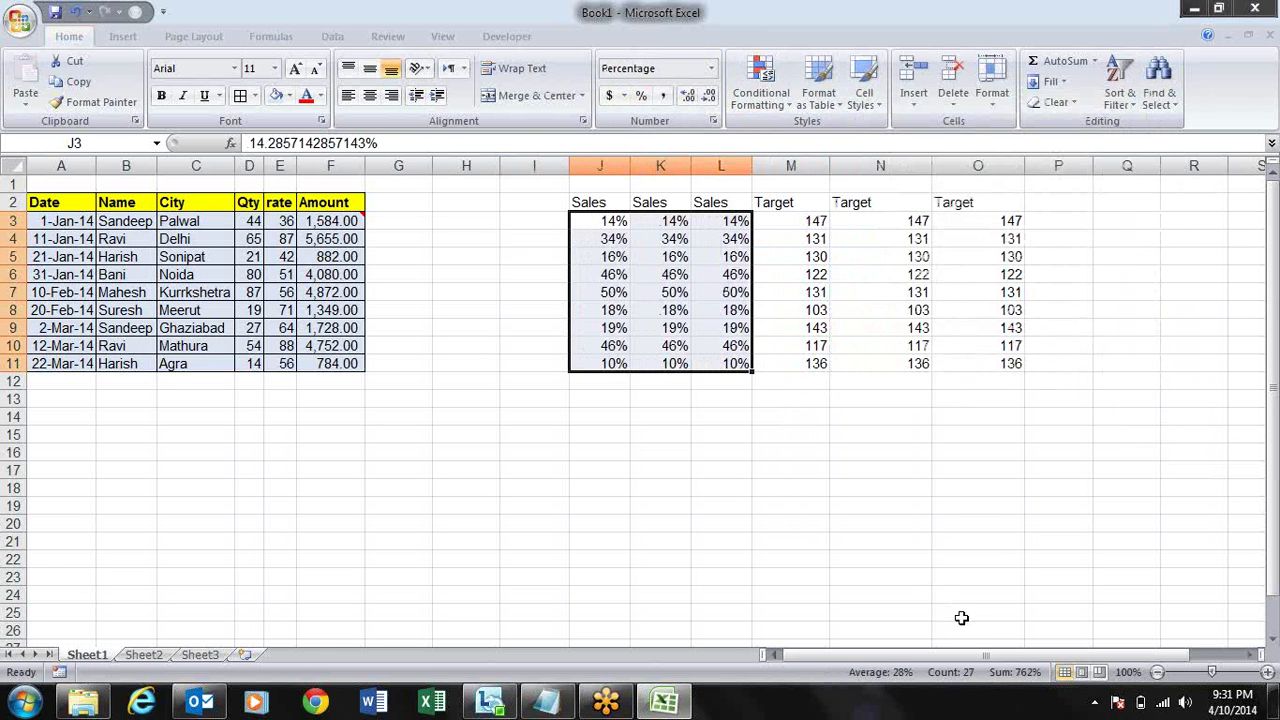
# - Check several Target and percentage cells, then undo the division and formatting
pyautogui.click(902, 222)
pyautogui.click(900, 245)
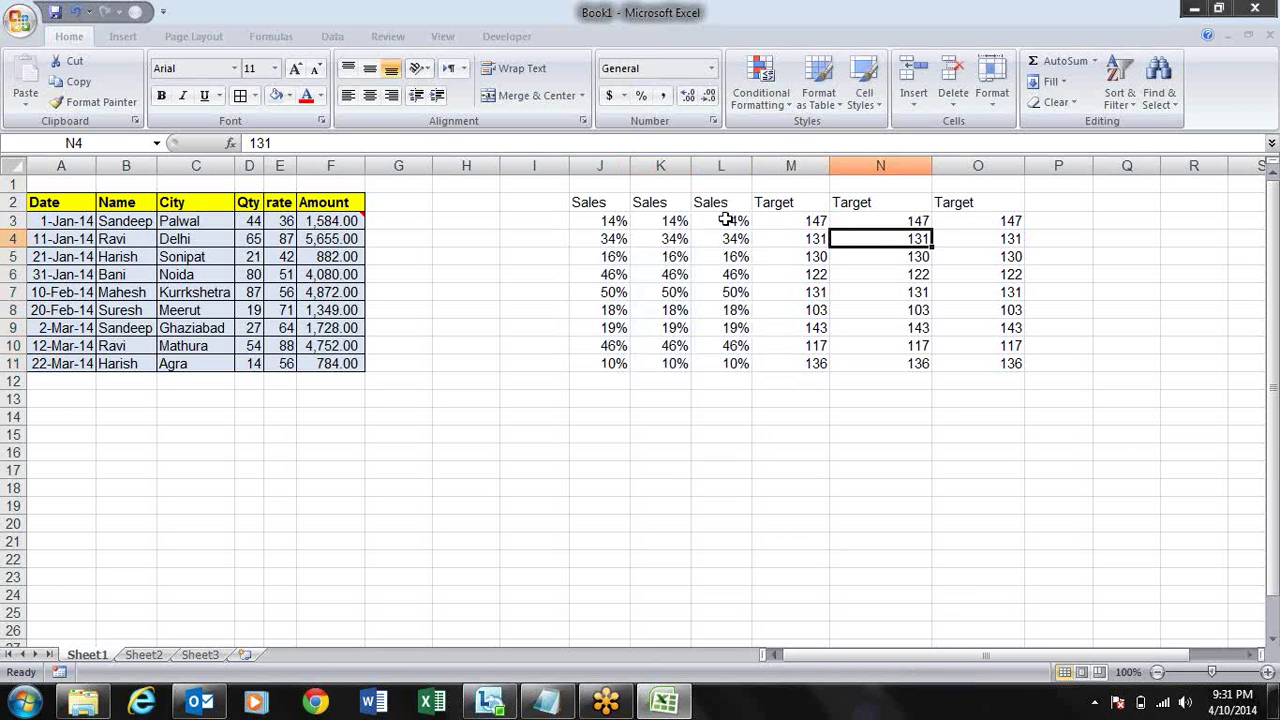
pyautogui.click(676, 242)
pyautogui.click(890, 276)
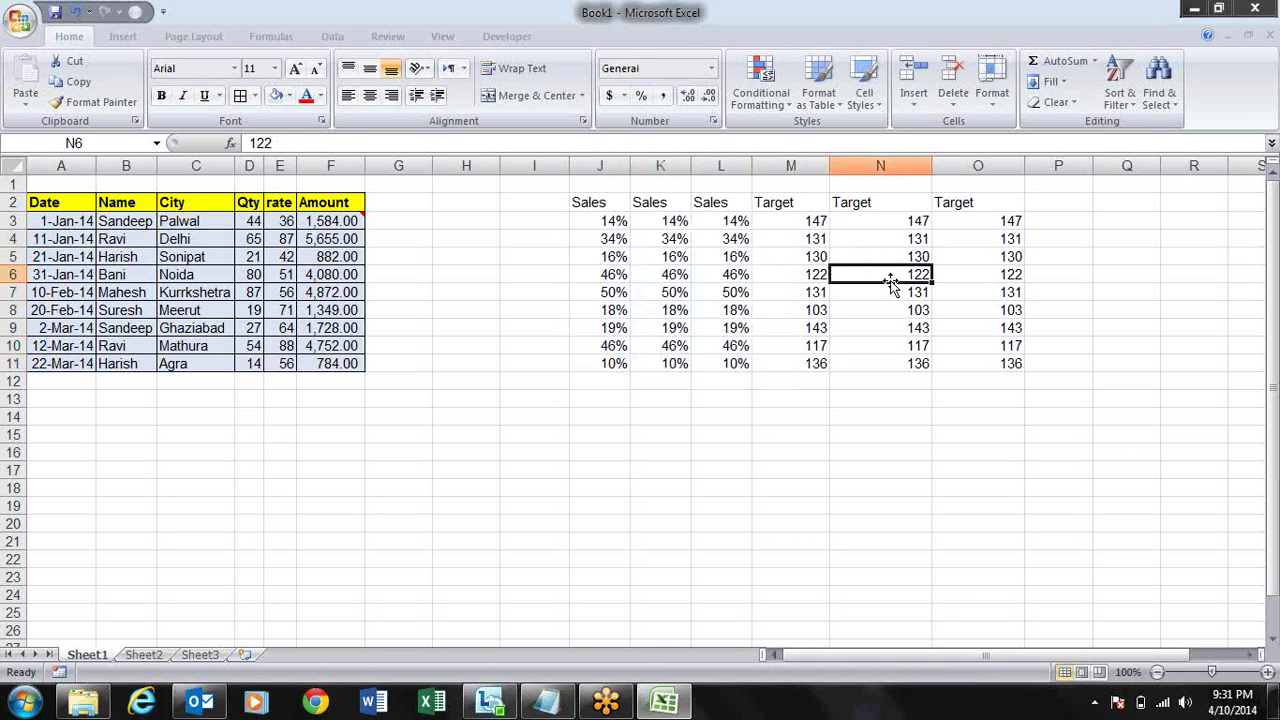
pyautogui.click(666, 290)
pyautogui.click(857, 328)
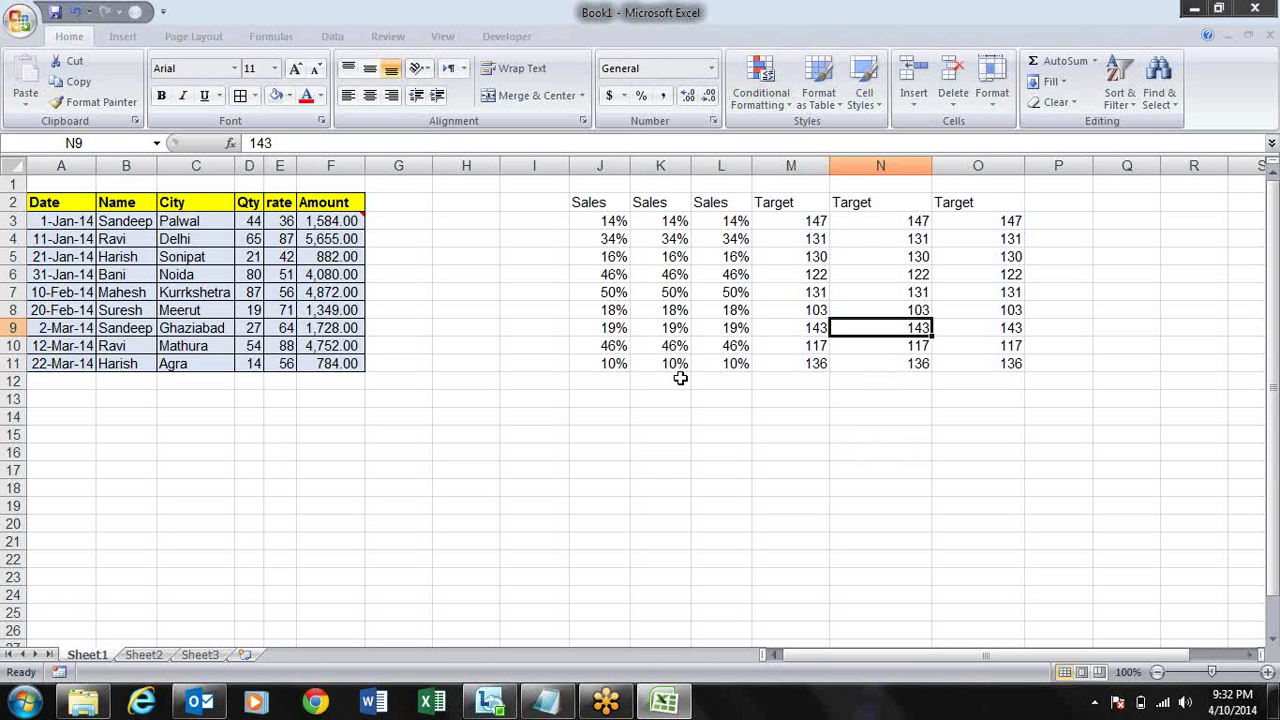
pyautogui.hotkey('ctrl', 'shift', 'm')
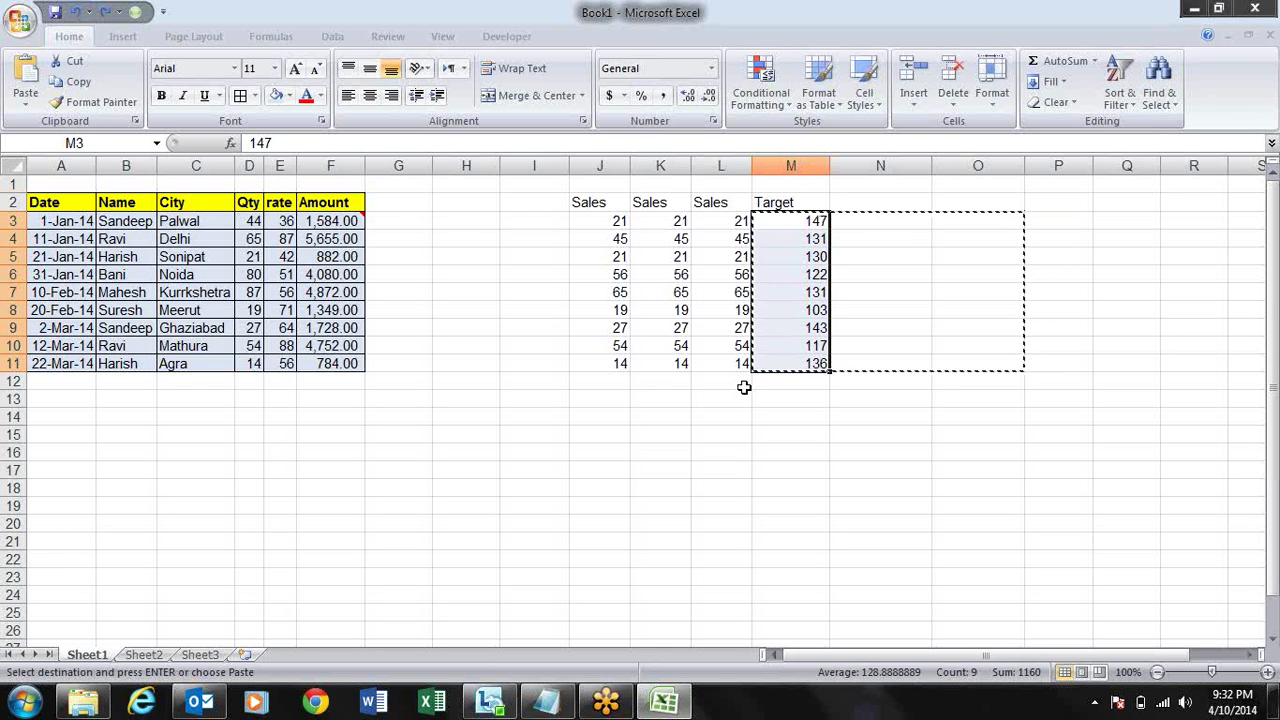
# - Clear the Target columns M2:P11
pyautogui.press('Up')
pyautogui.hotkey('shift', 'Right')
pyautogui.hotkey('shift', 'Right')
pyautogui.hotkey('shift', 'Right')
pyautogui.hotkey('shift', 'Down')
pyautogui.hotkey('shift', 'Down')
pyautogui.hotkey('shift', 'Down')
pyautogui.hotkey('shift', 'Down')
pyautogui.hotkey('shift', 'Down')
pyautogui.hotkey('shift', 'Down')
pyautogui.hotkey('shift', 'Down')
pyautogui.hotkey('shift', 'Down')
pyautogui.hotkey('shift', 'Down')
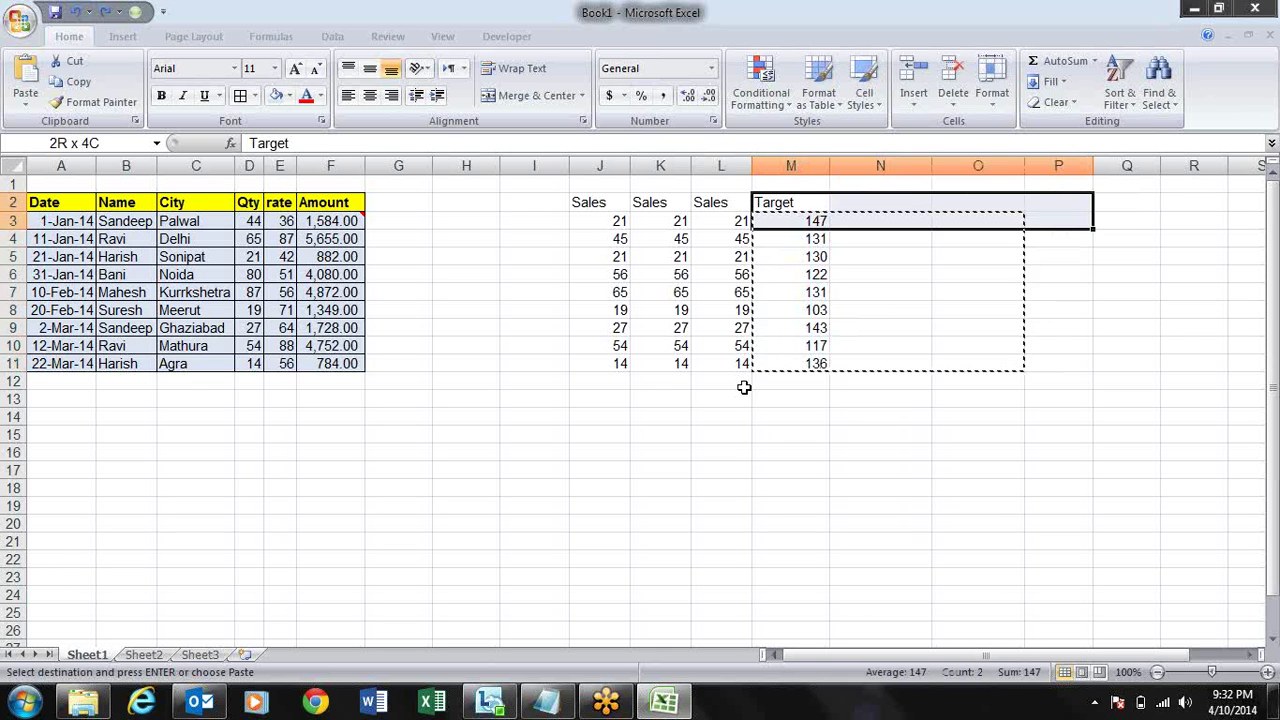
pyautogui.press('Delete')
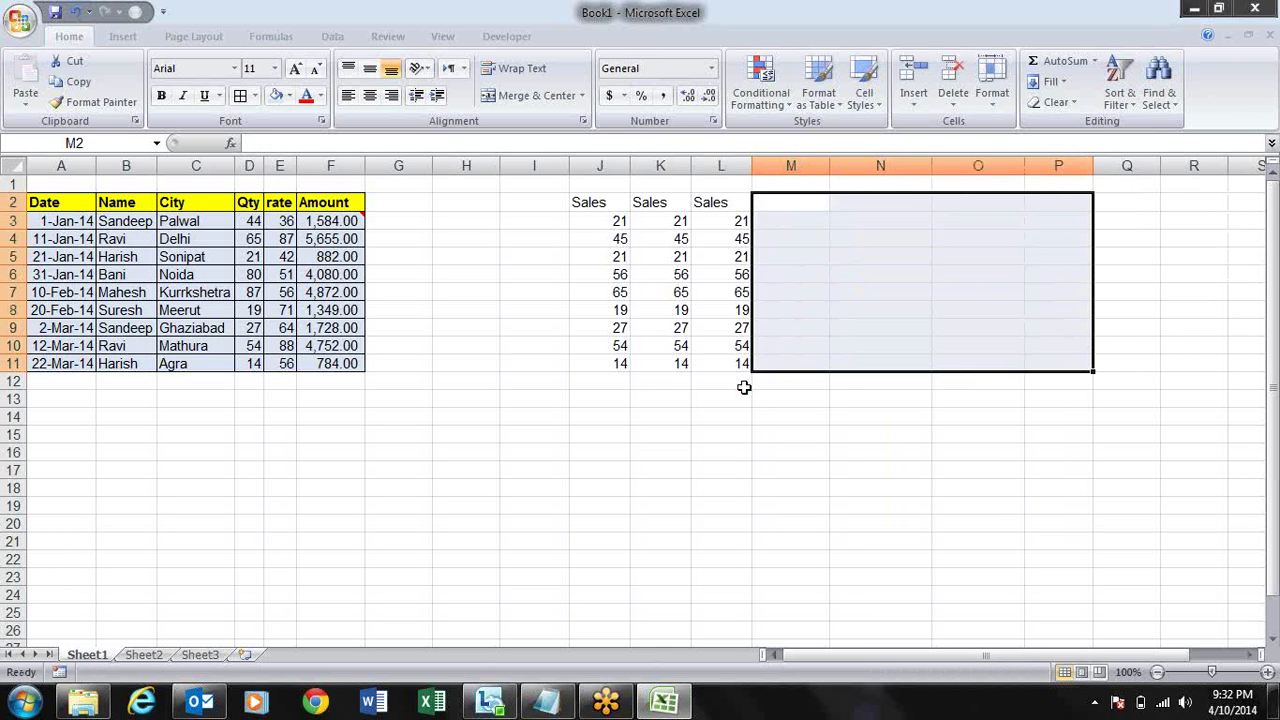
pyautogui.hotkey('ctrl', 'Left')
pyautogui.hotkey('ctrl', 'Left')
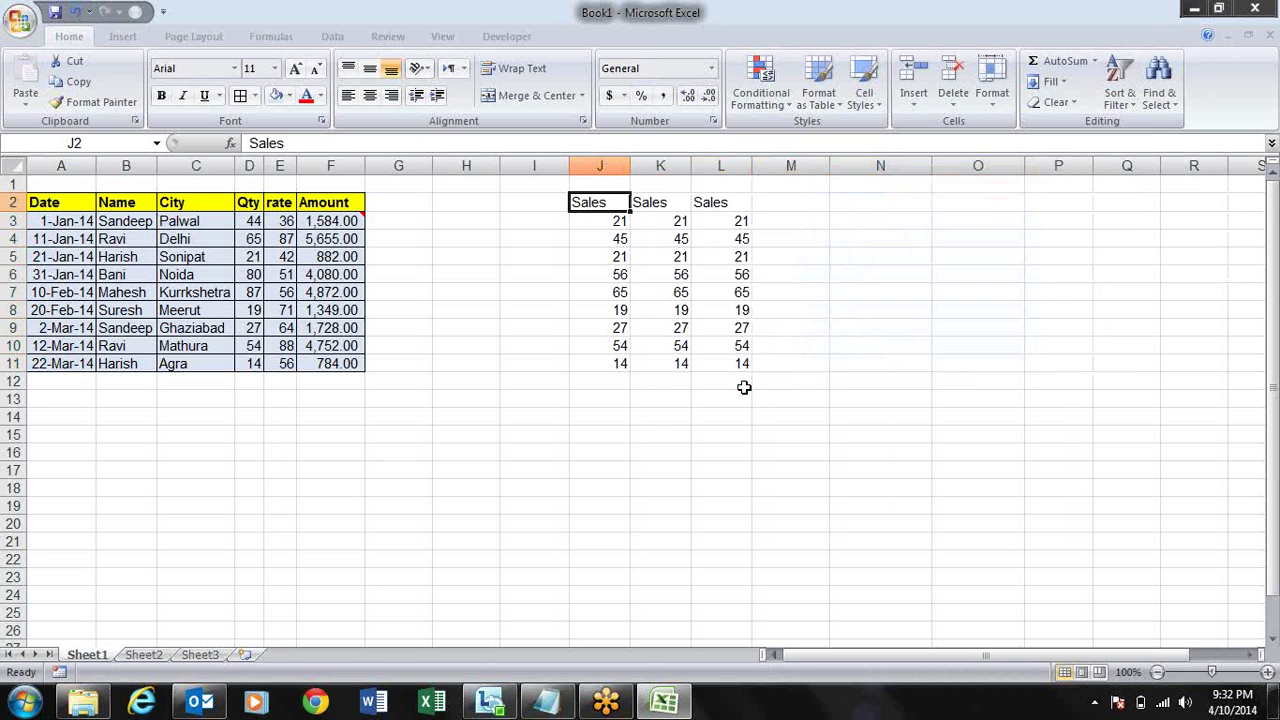
pyautogui.press('Down')
# - Enter =RANDBETWEEN(100000,900000) in J3 and paste it across J3:L11
pyautogui.write('=ran')
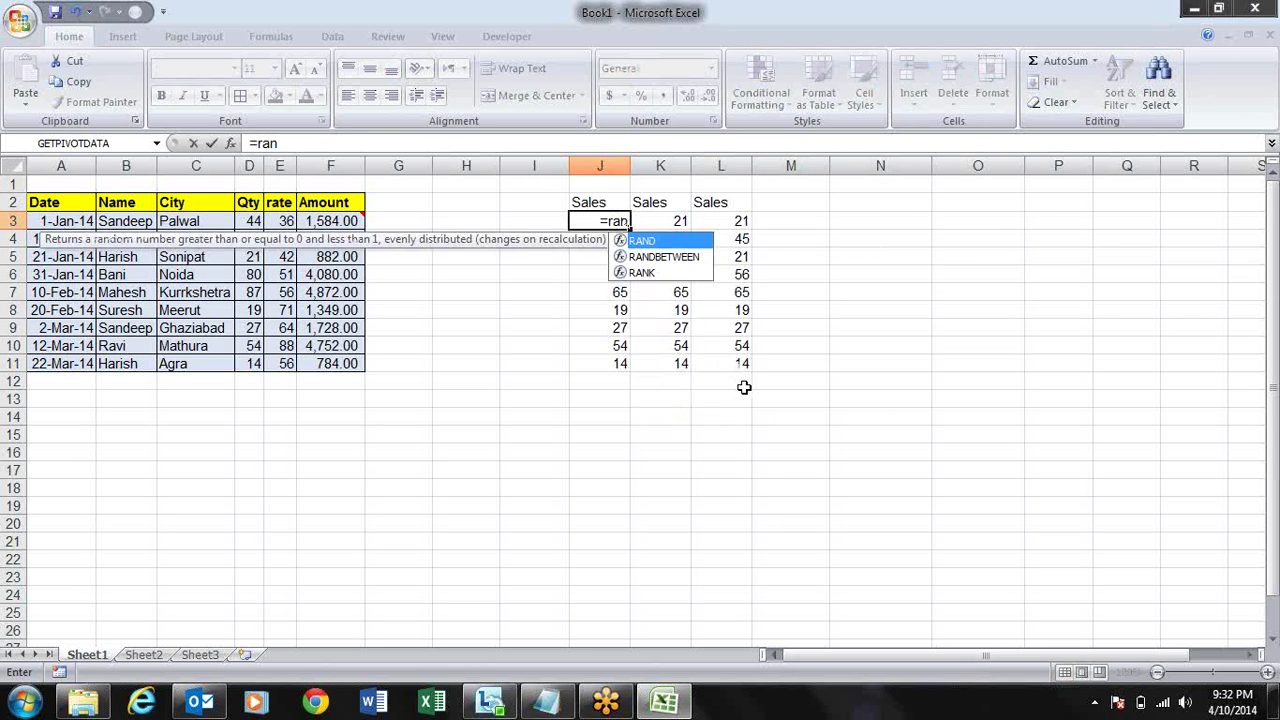
pyautogui.press('Down')
pyautogui.press('Tab')
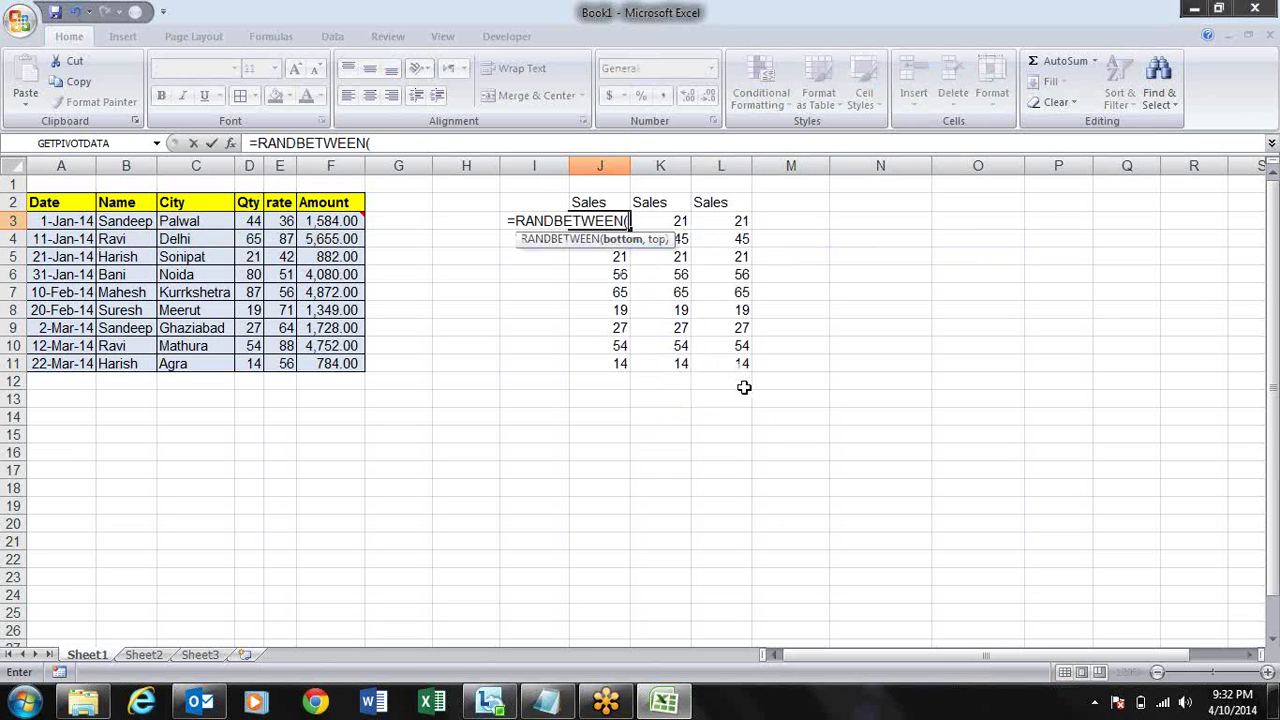
pyautogui.write('10000')
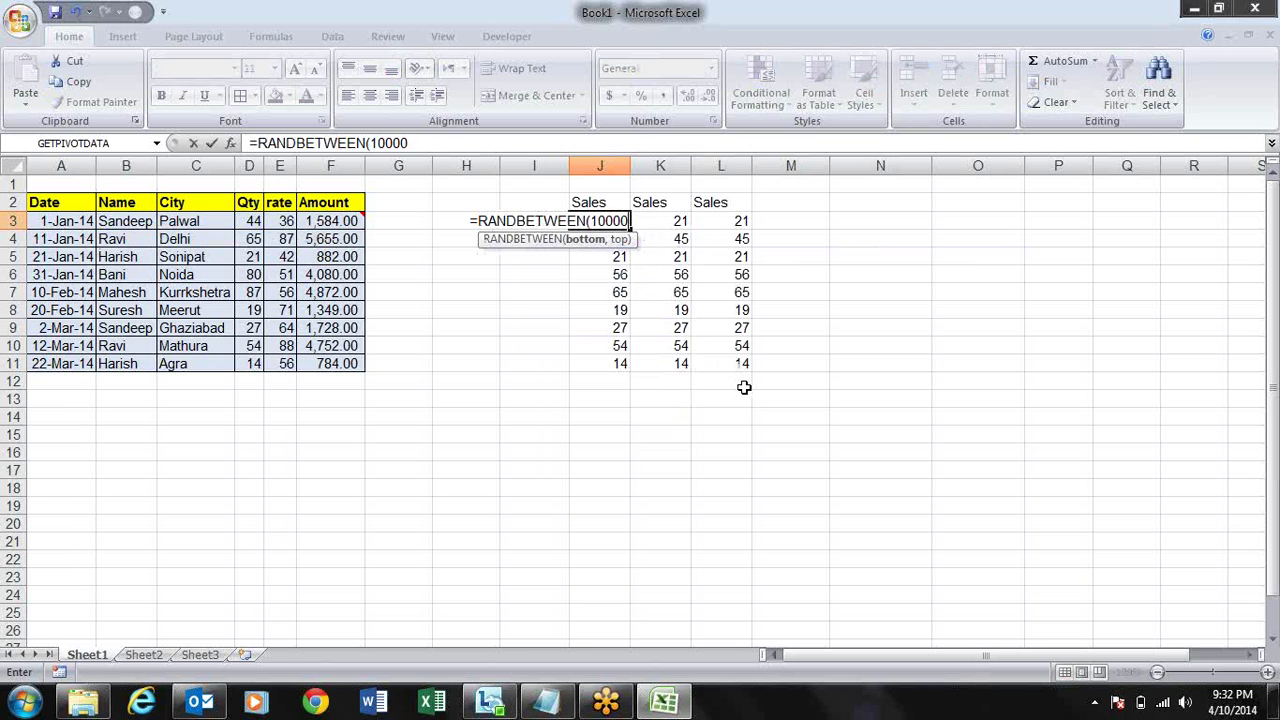
pyautogui.write('0,9000')
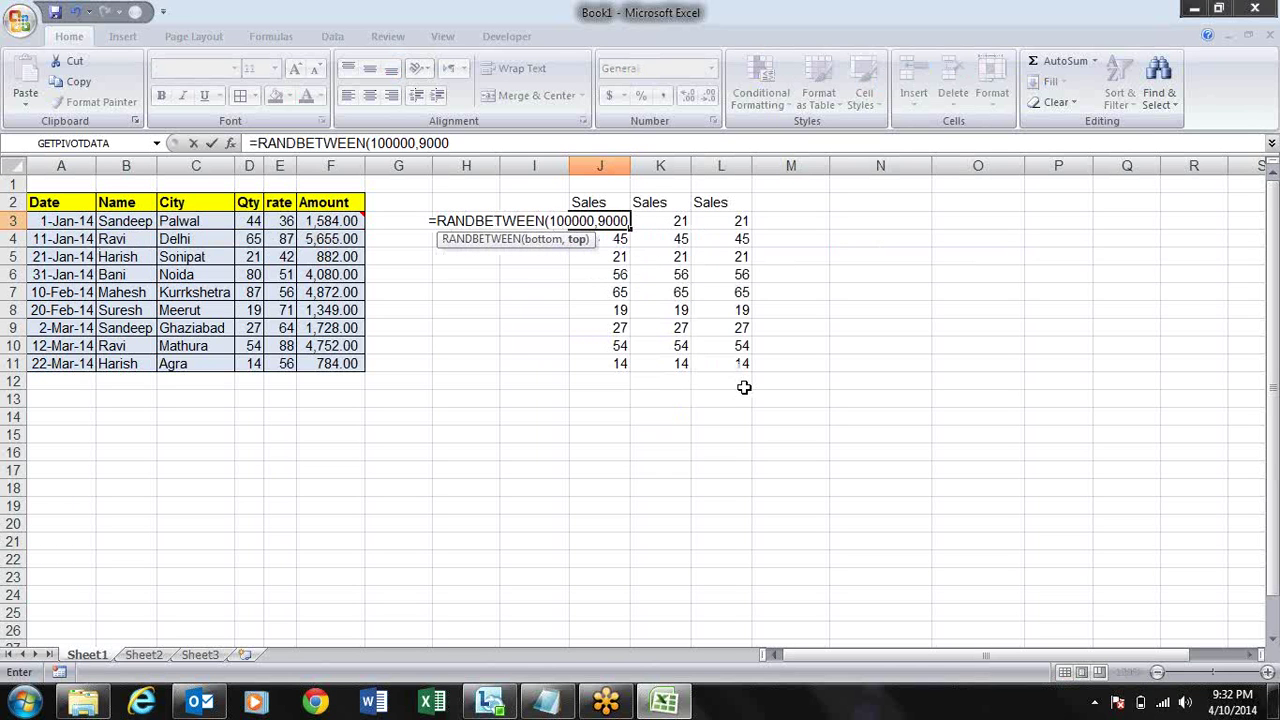
pyautogui.write('0')
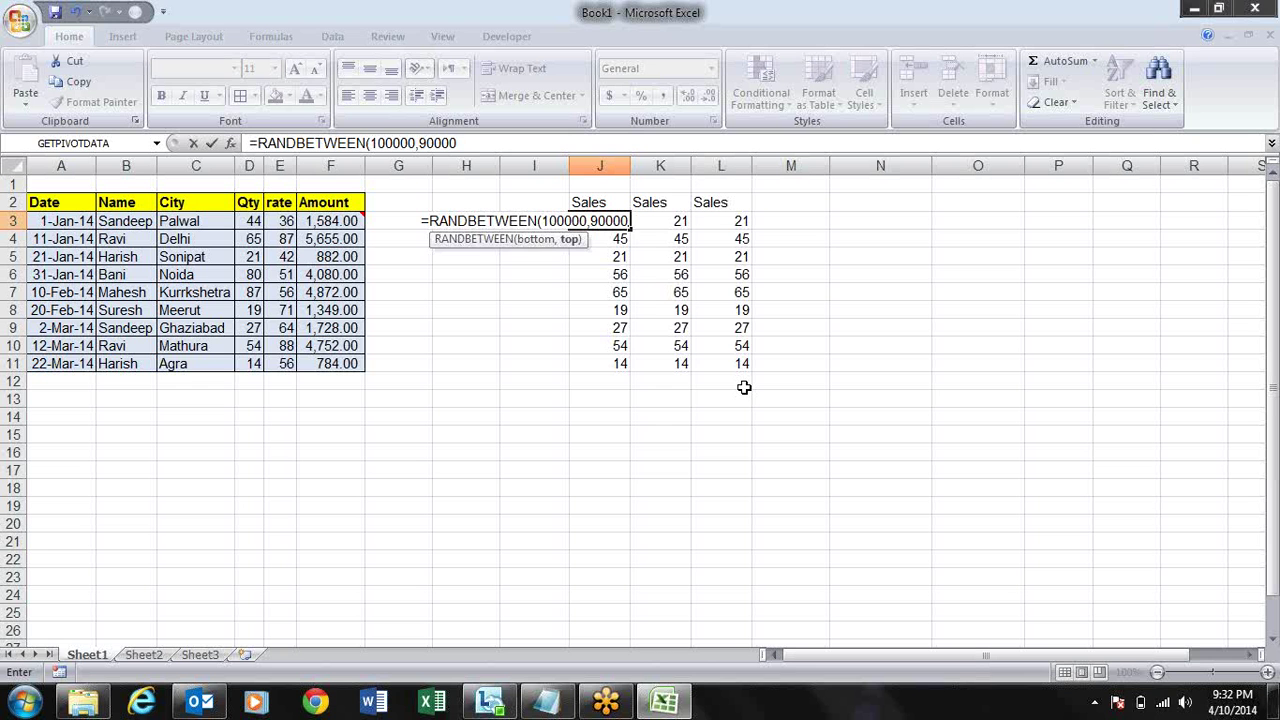
pyautogui.write('0)')
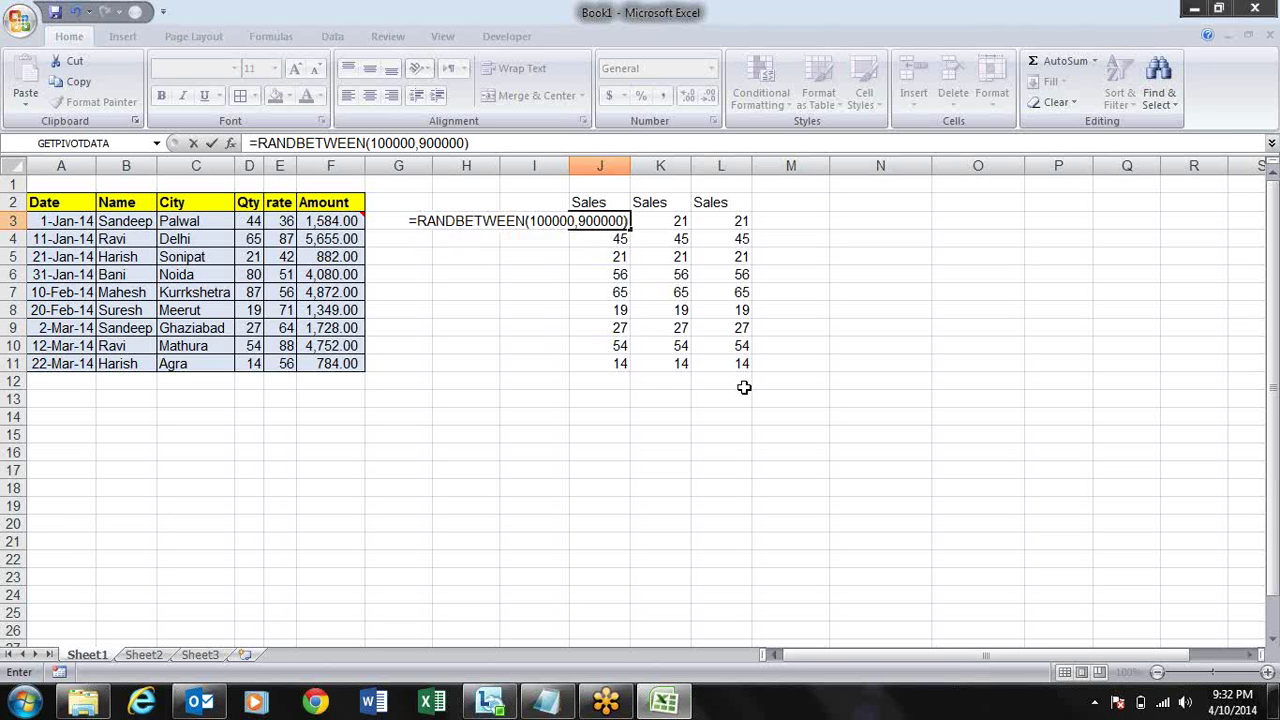
pyautogui.hotkey('ctrl', 'Return')
pyautogui.hotkey('ctrl', 'c')
pyautogui.hotkey('shift', 'Right')
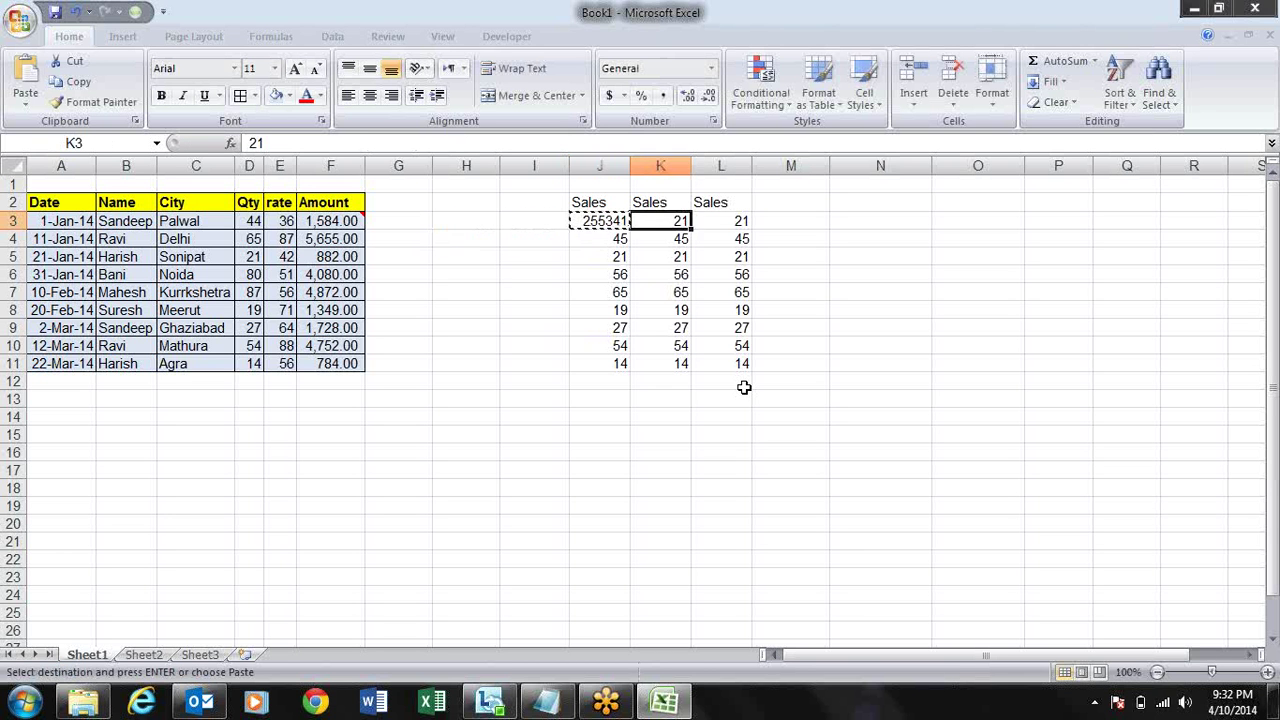
pyautogui.hotkey('shift', 'Right')
pyautogui.hotkey('shift', 'Down')
pyautogui.hotkey('shift', 'Down')
pyautogui.hotkey('shift', 'Down')
pyautogui.hotkey('shift', 'Down')
pyautogui.hotkey('shift', 'Down')
pyautogui.hotkey('shift', 'Down')
pyautogui.hotkey('shift', 'Down')
pyautogui.hotkey('shift', 'Down')
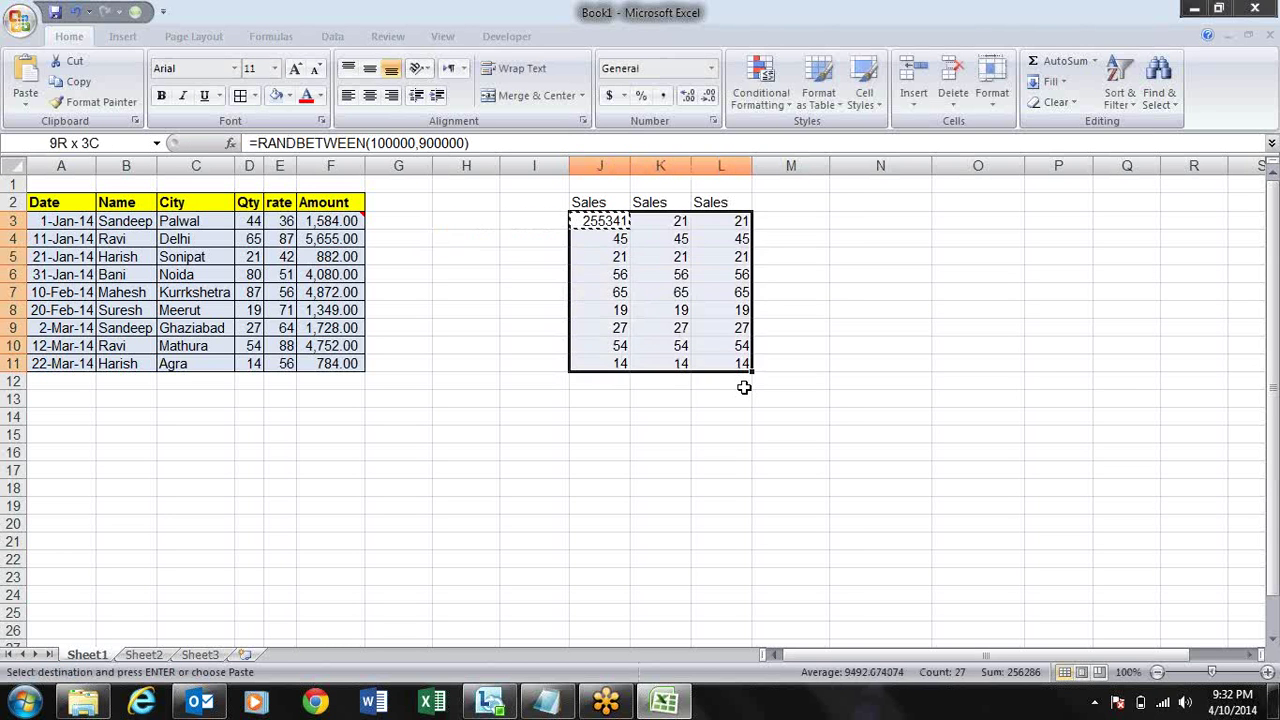
pyautogui.hotkey('ctrl', 'v')
# - Paste the random numbers in J3:L11 back as fixed values
pyautogui.hotkey('ctrl', 'c')
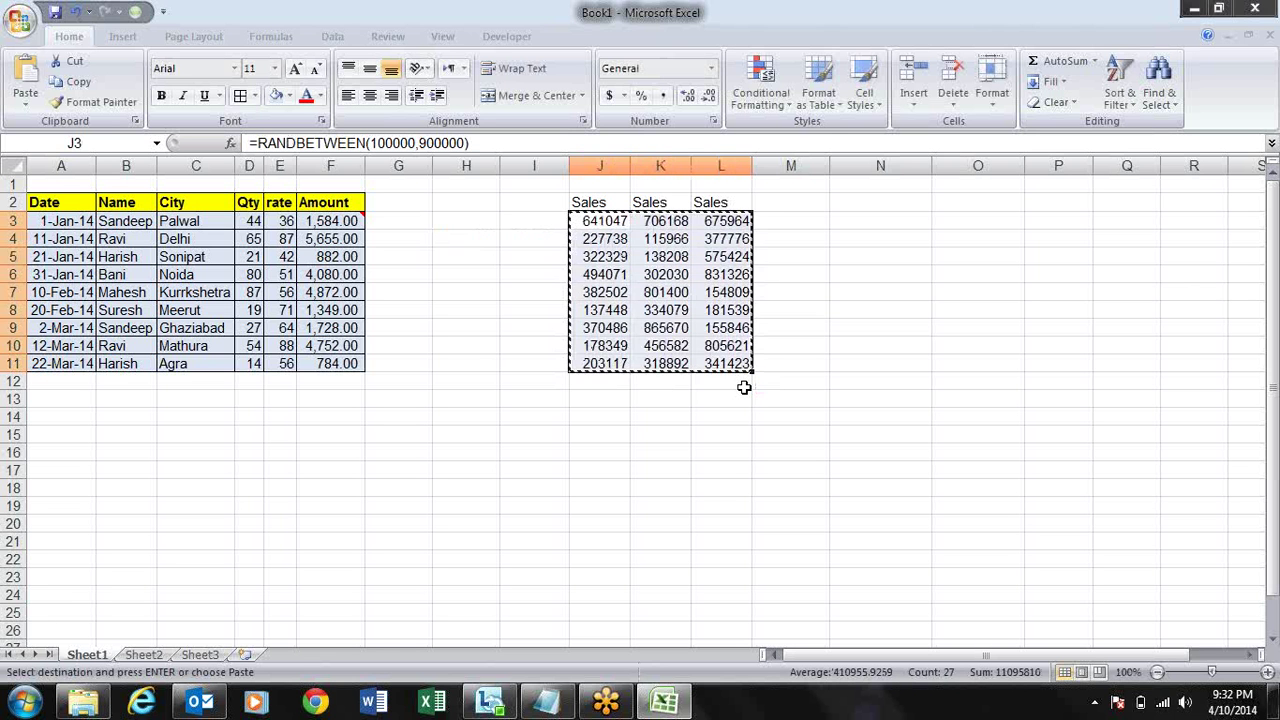
pyautogui.hotkey('alt', 'e')
pyautogui.press('s')
pyautogui.press('v')
pyautogui.press('Return')
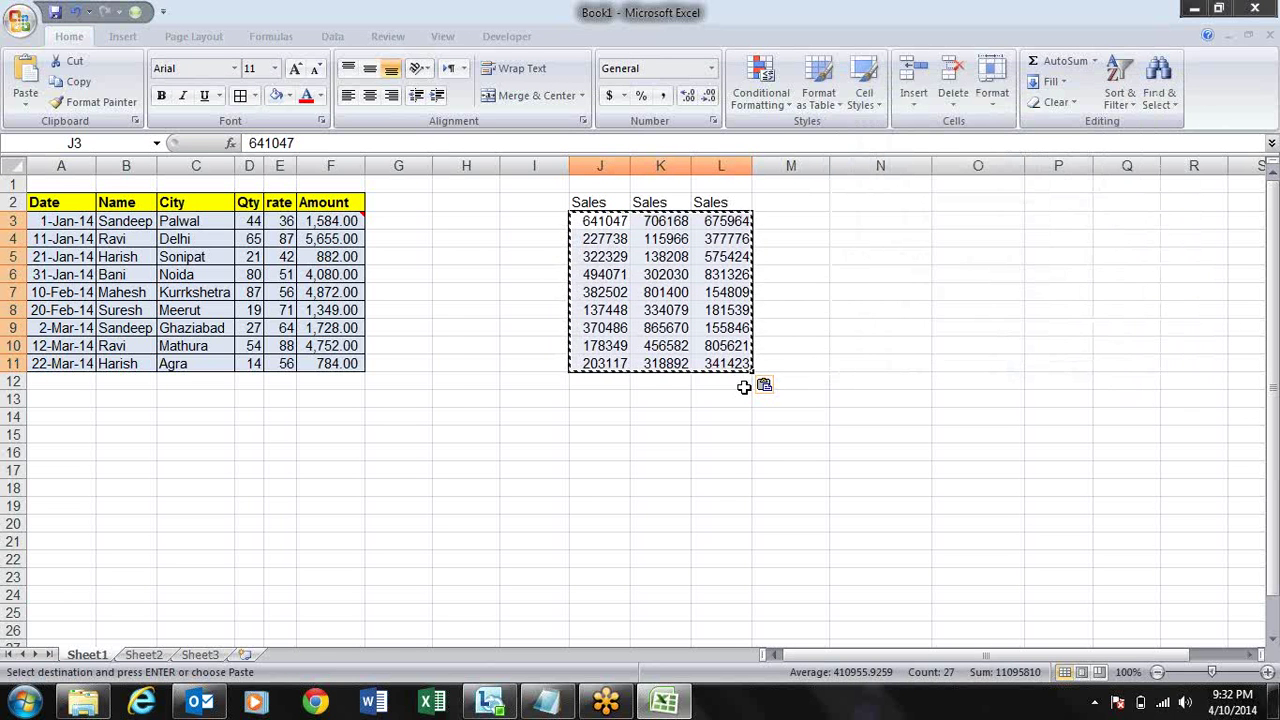
pyautogui.press('Escape')
pyautogui.press('Up')
pyautogui.press('Up')
# - Merge and centre J1:L1 with the heading 'Value in Lac' and make it bold
pyautogui.press('Right')
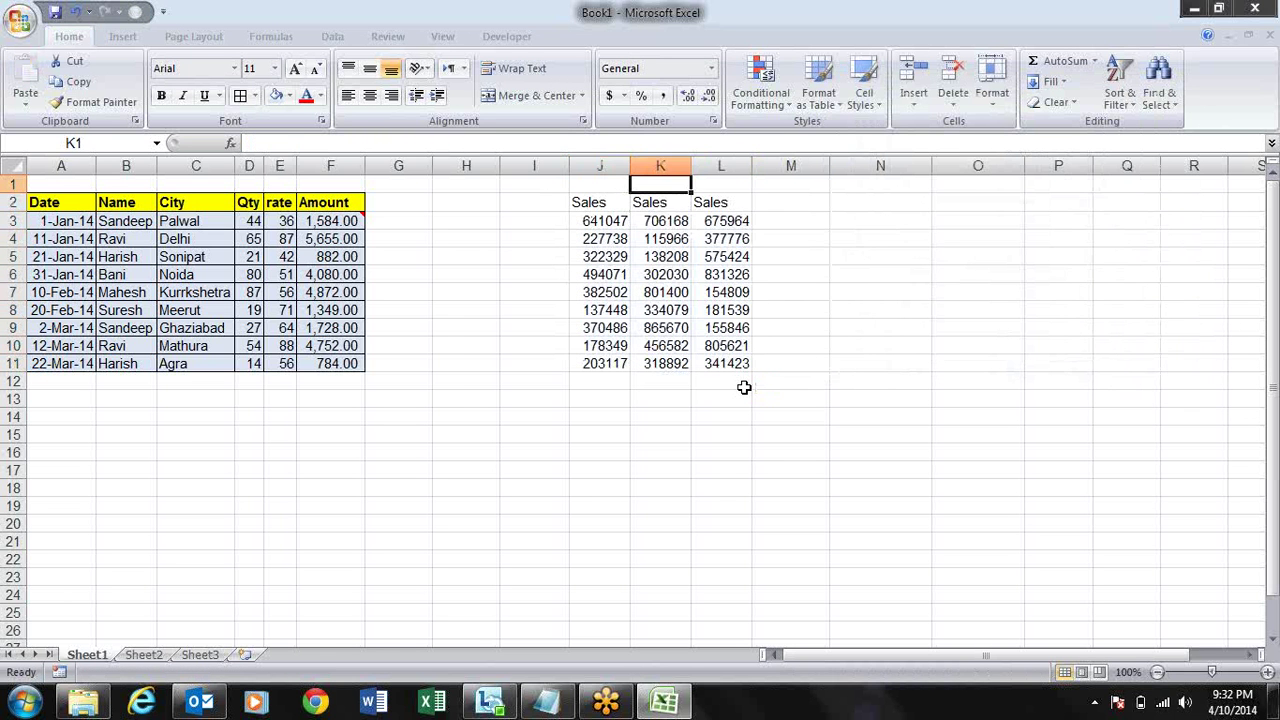
pyautogui.press('Left')
pyautogui.hotkey('shift', 'Right')
pyautogui.hotkey('shift', 'Right')
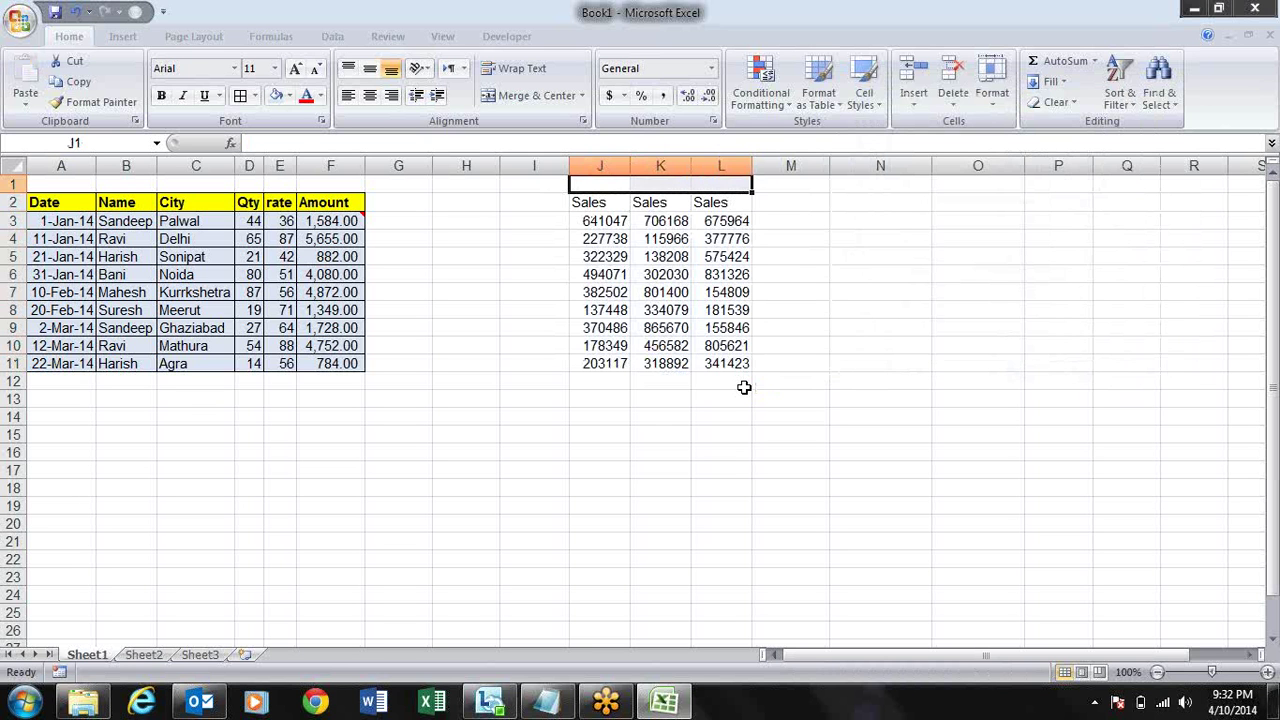
pyautogui.hotkey('alt', 'h')
pyautogui.write('mc')
pyautogui.write('Valu')
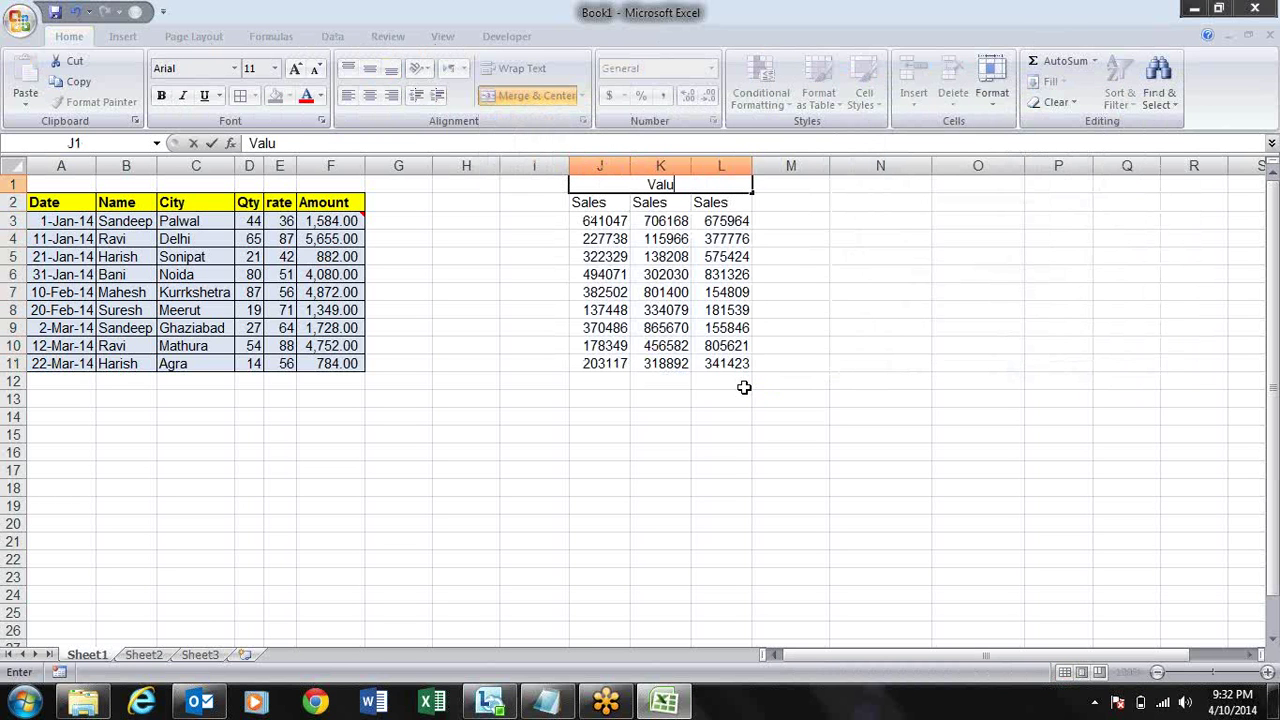
pyautogui.write('e in Lac')
pyautogui.press('Return')
pyautogui.press('Up')
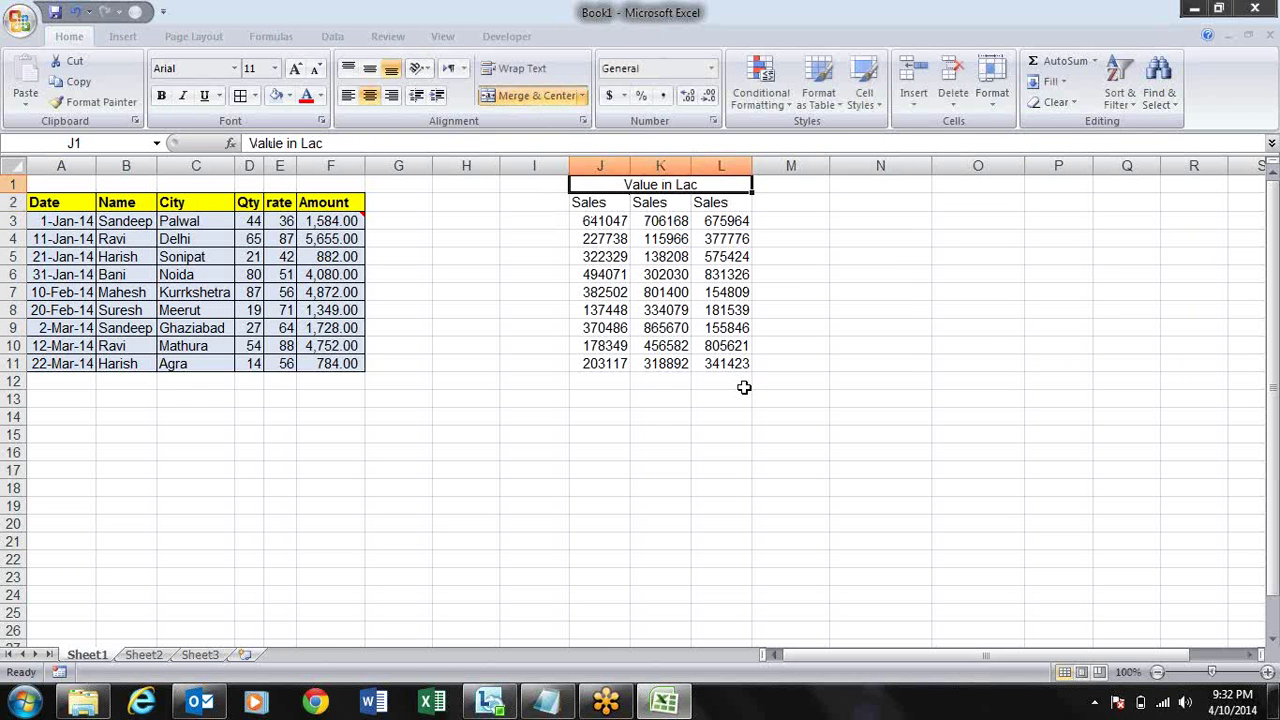
pyautogui.hotkey('ctrl', 'b')
pyautogui.press('Right')
pyautogui.press('Right')
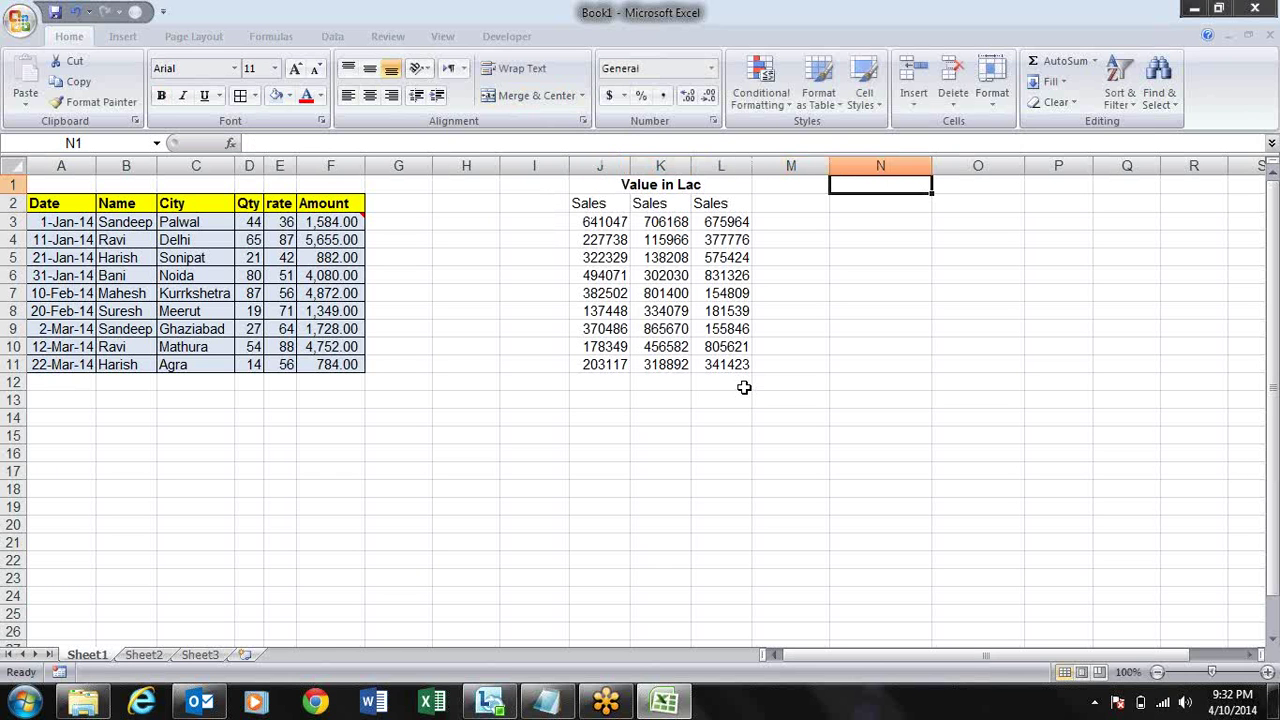
# - Enter the divisor 100000 in cell N1
pyautogui.press('Down')
pyautogui.press('Down')
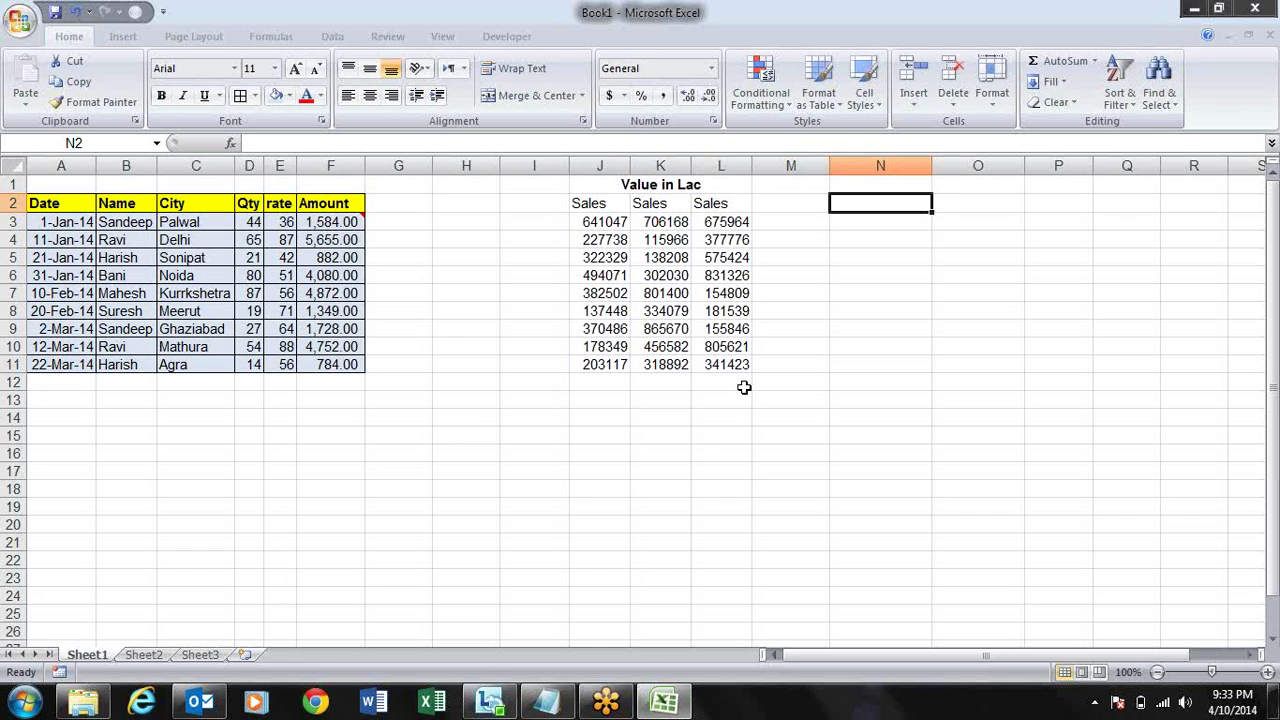
pyautogui.press('Left')
pyautogui.press('Left')
pyautogui.press('Left')
pyautogui.press('Left')
pyautogui.press('Left')
pyautogui.press('Right')
pyautogui.press('Right')
pyautogui.press('Right')
pyautogui.press('Right')
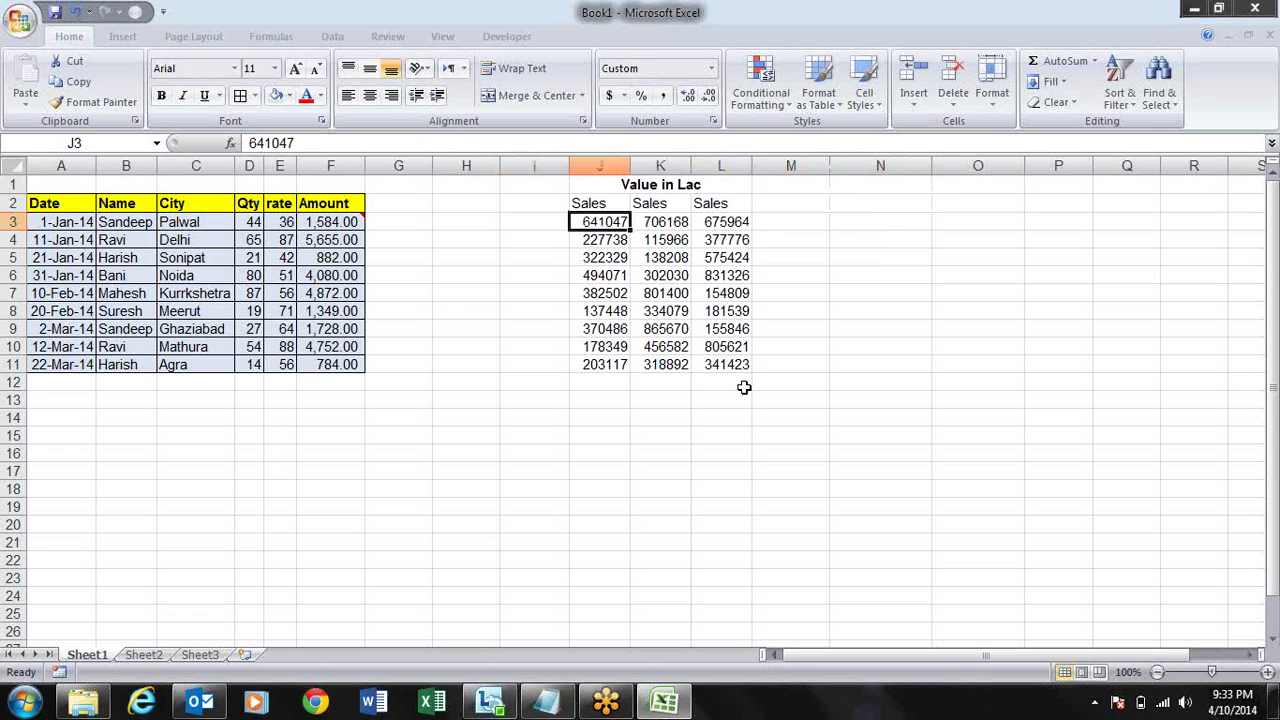
pyautogui.press('Up')
pyautogui.press('Up')
pyautogui.press('Right')
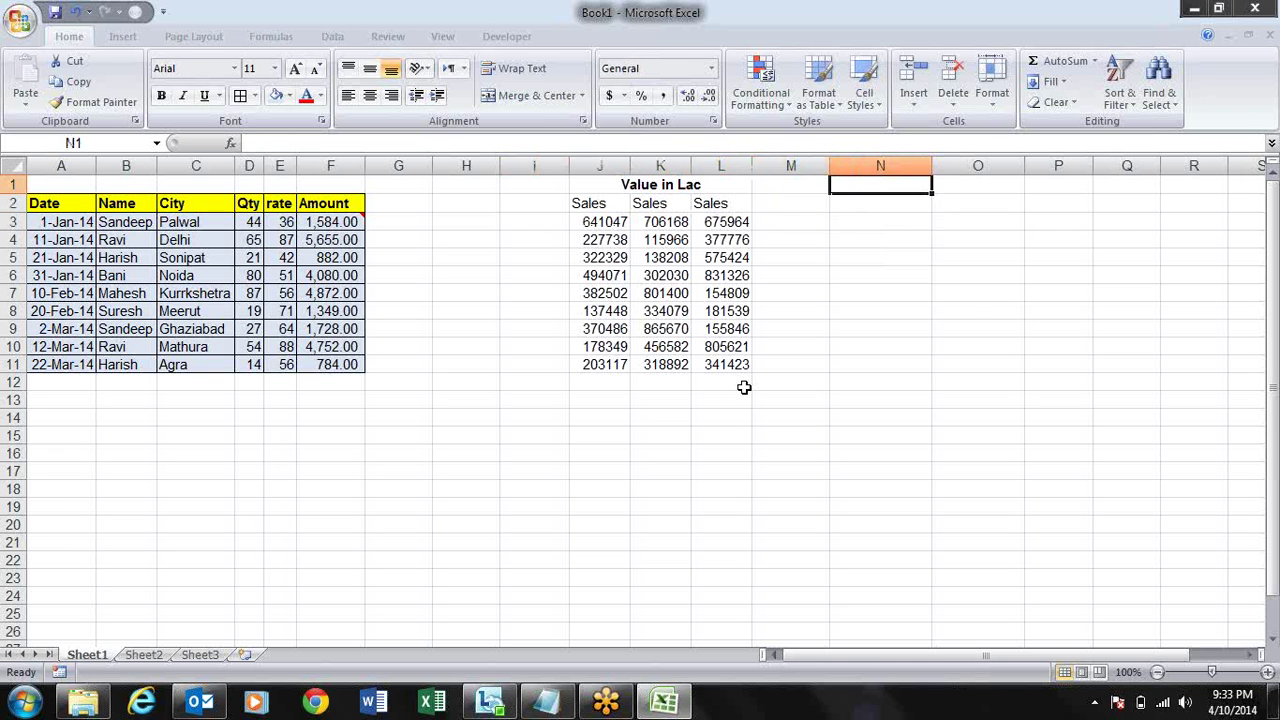
pyautogui.write('100000')
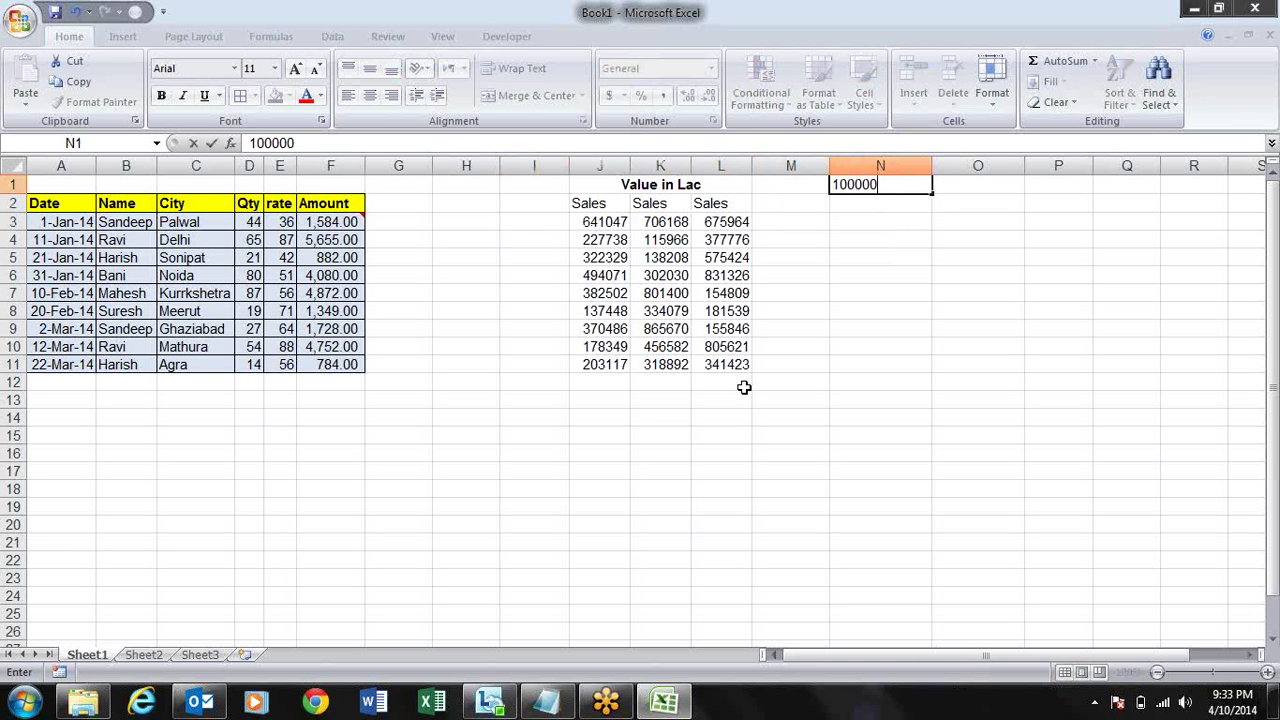
pyautogui.press('Return')
# - Copy the 100000 in N1 and select the sales range J3:L11
pyautogui.press('Up')
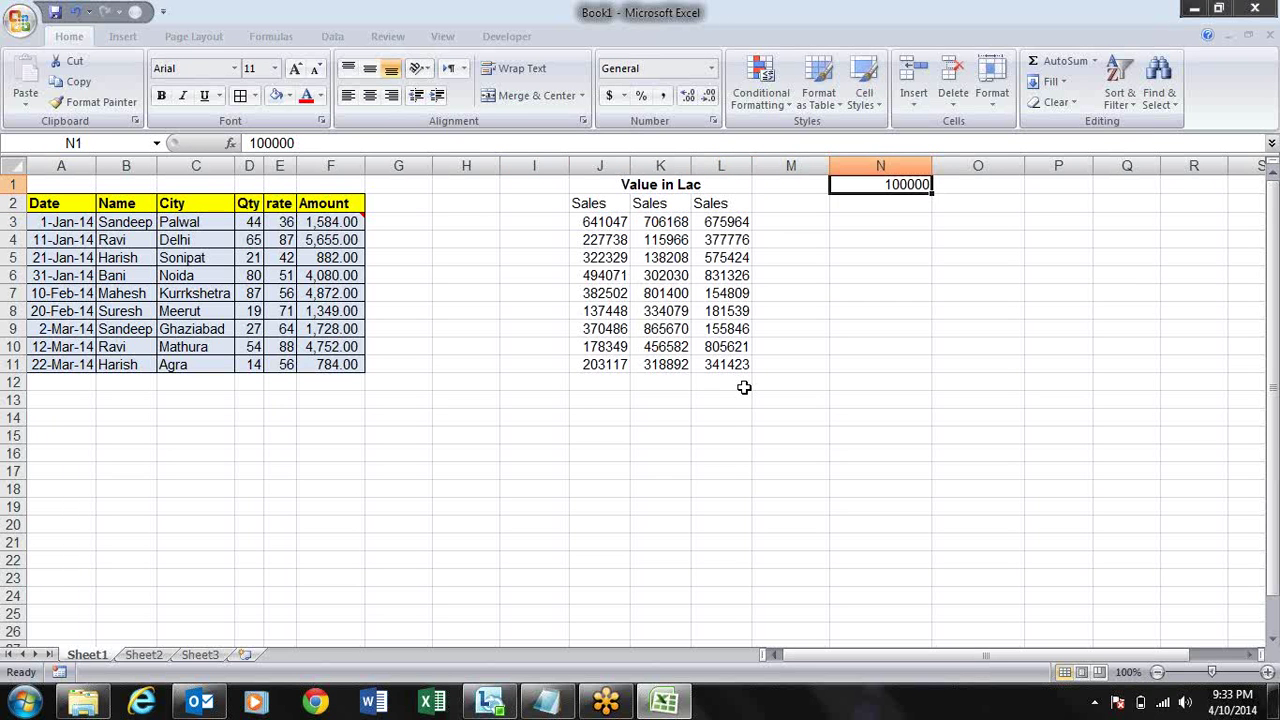
pyautogui.hotkey('ctrl', 'c')
pyautogui.press('Down')
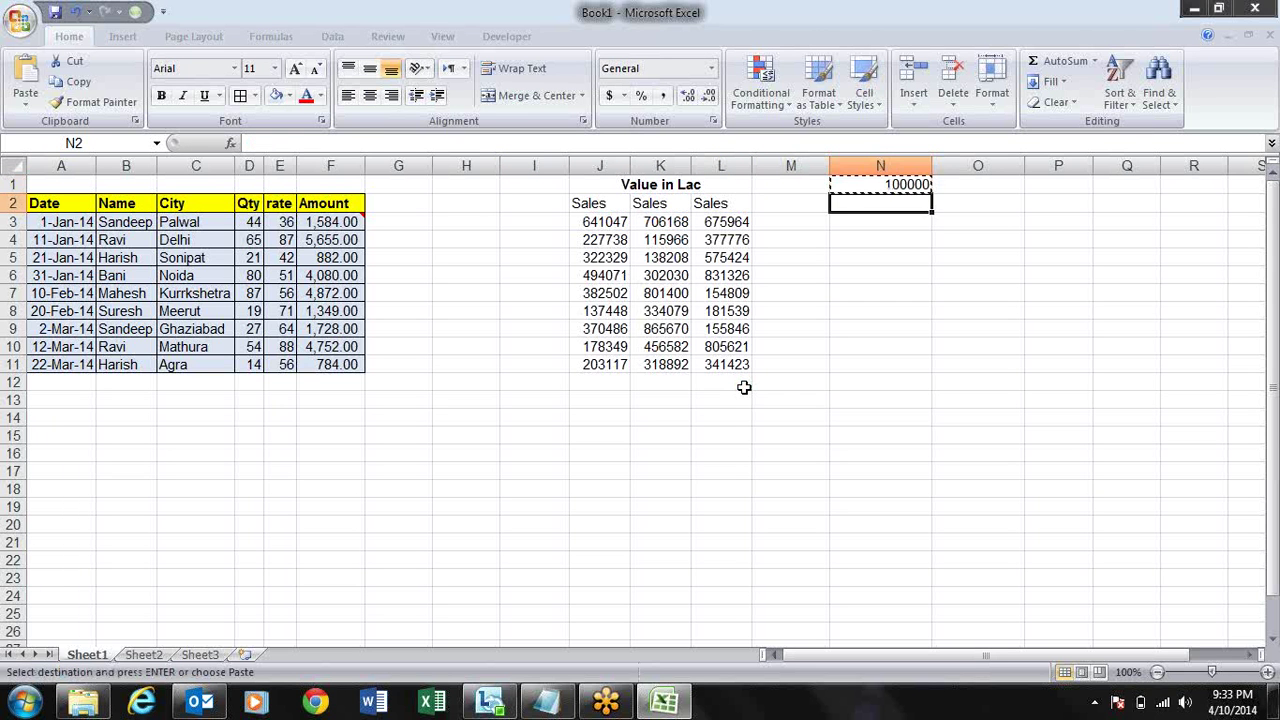
pyautogui.press('Down')
pyautogui.press('Down')
pyautogui.press('Up')
pyautogui.press('Up')
pyautogui.press('Left')
pyautogui.press('Down')
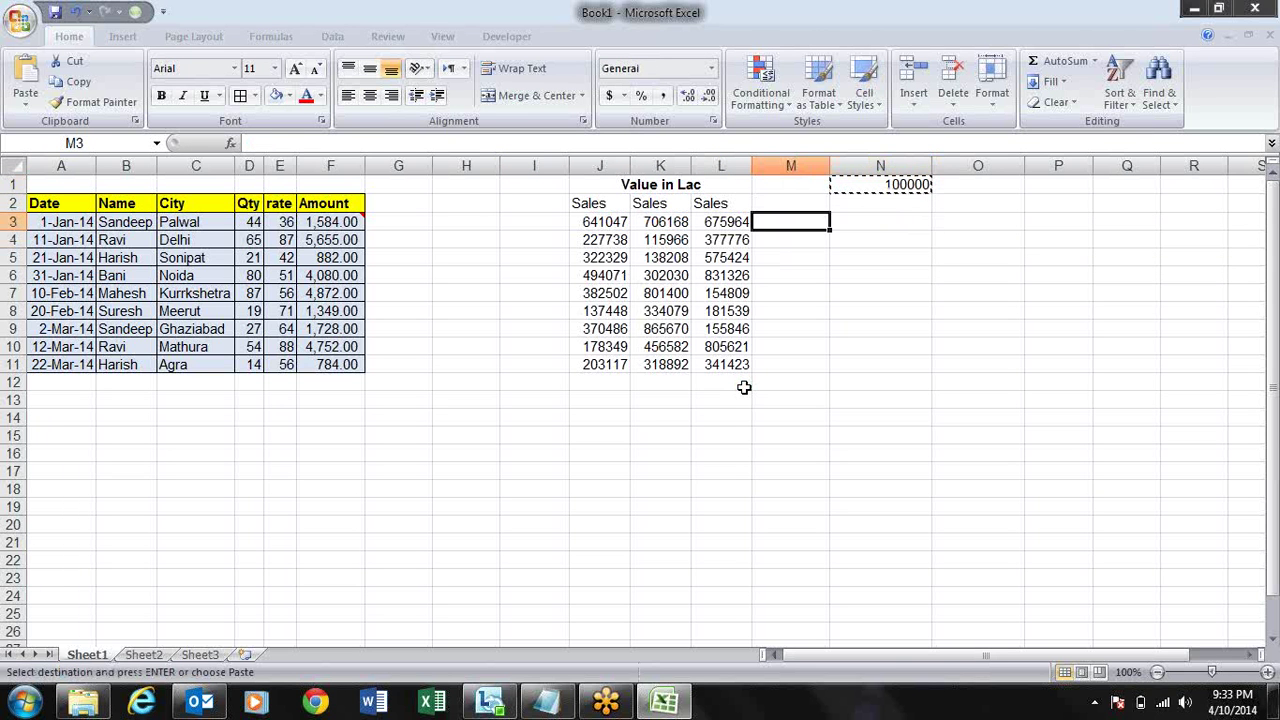
pyautogui.press('Left')
pyautogui.hotkey('shift', 'Left')
pyautogui.hotkey('shift', 'Left')
pyautogui.hotkey('shift', 'Down')
pyautogui.hotkey('shift', 'Down')
pyautogui.hotkey('shift', 'Down')
pyautogui.hotkey('shift', 'Down')
pyautogui.hotkey('shift', 'Down')
pyautogui.hotkey('shift', 'Down')
pyautogui.hotkey('shift', 'Down')
pyautogui.hotkey('shift', 'Down')
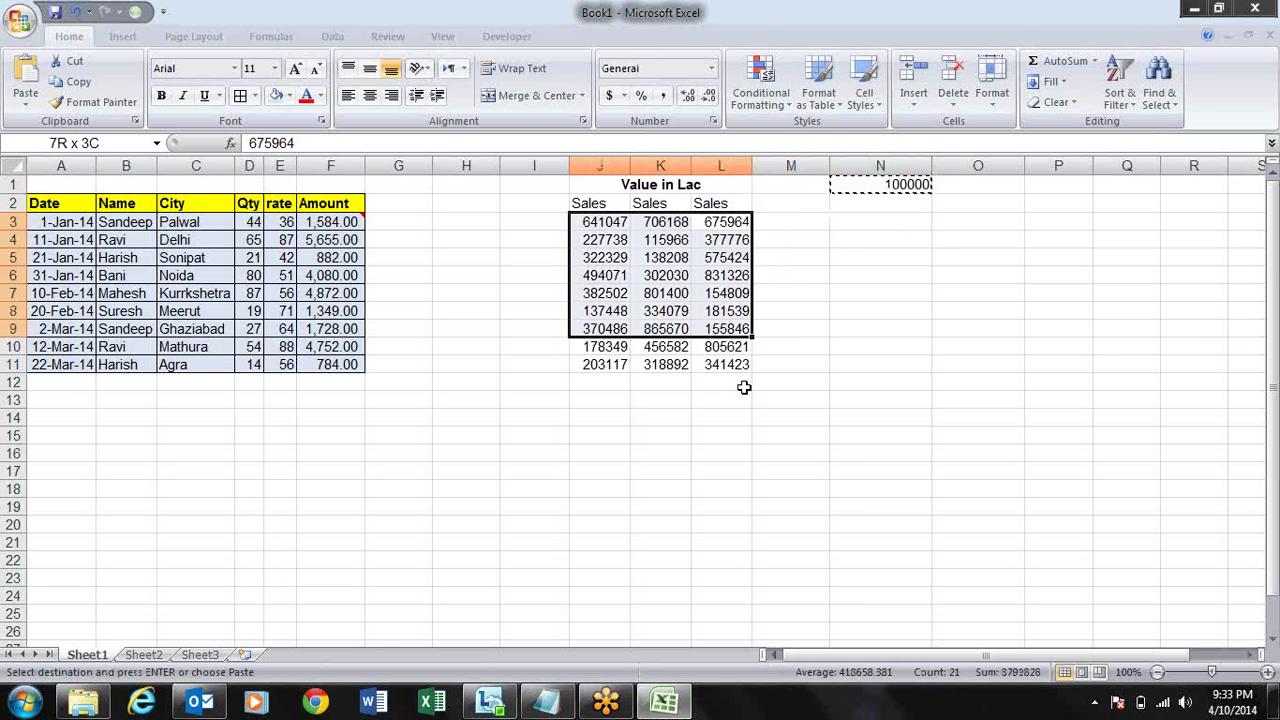
# - Divide J3:L11 by the copied 100000 using Paste Special Divide
pyautogui.hotkey('alt', 'e')
pyautogui.press('s')
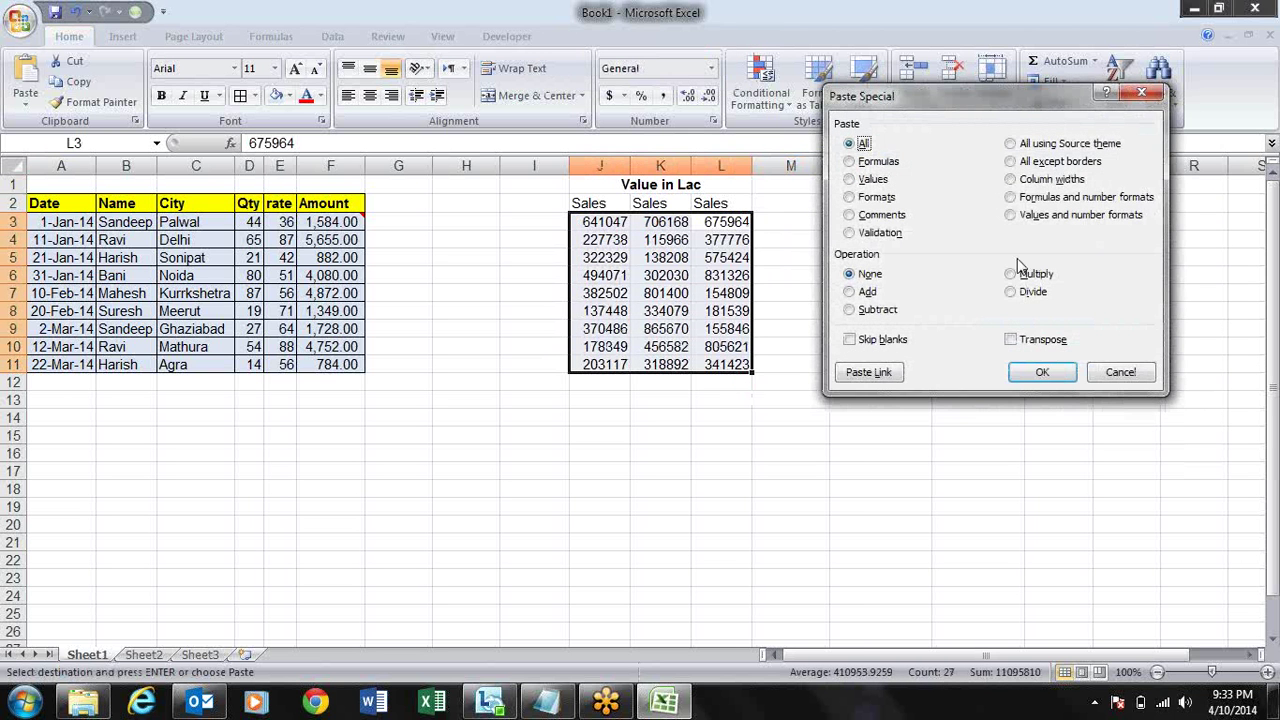
pyautogui.click(1021, 296)
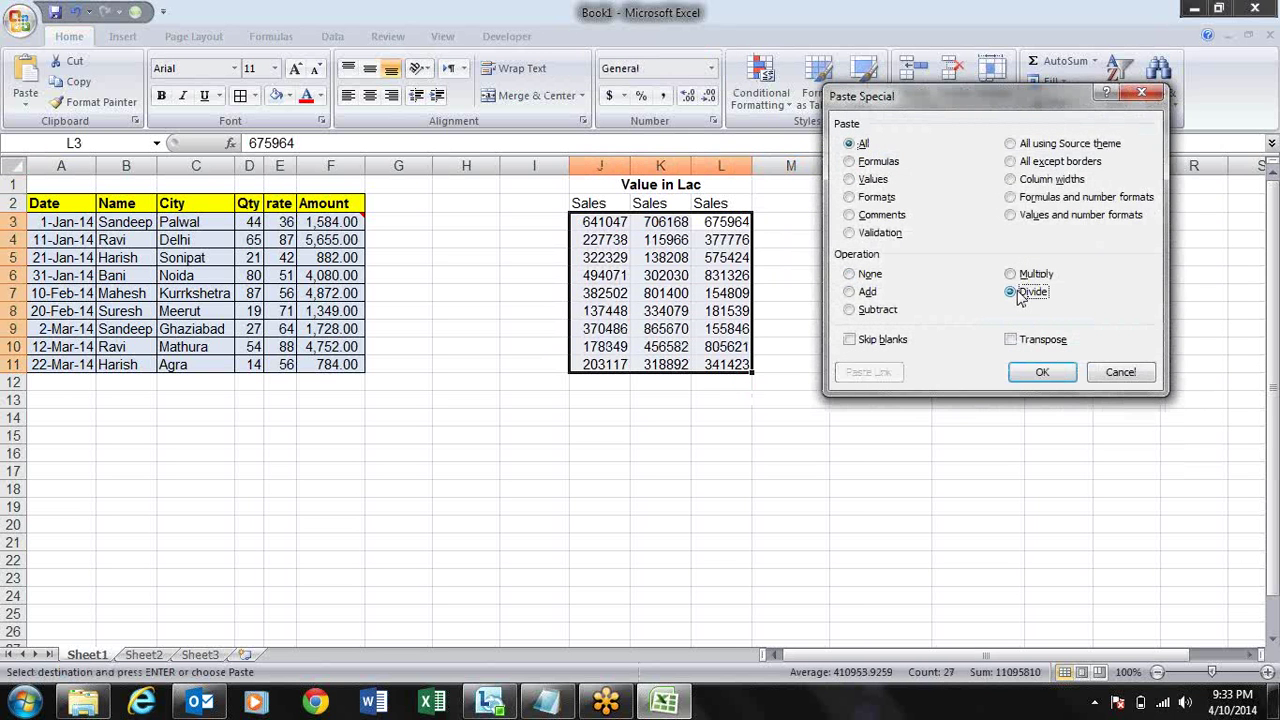
pyautogui.press('Return')
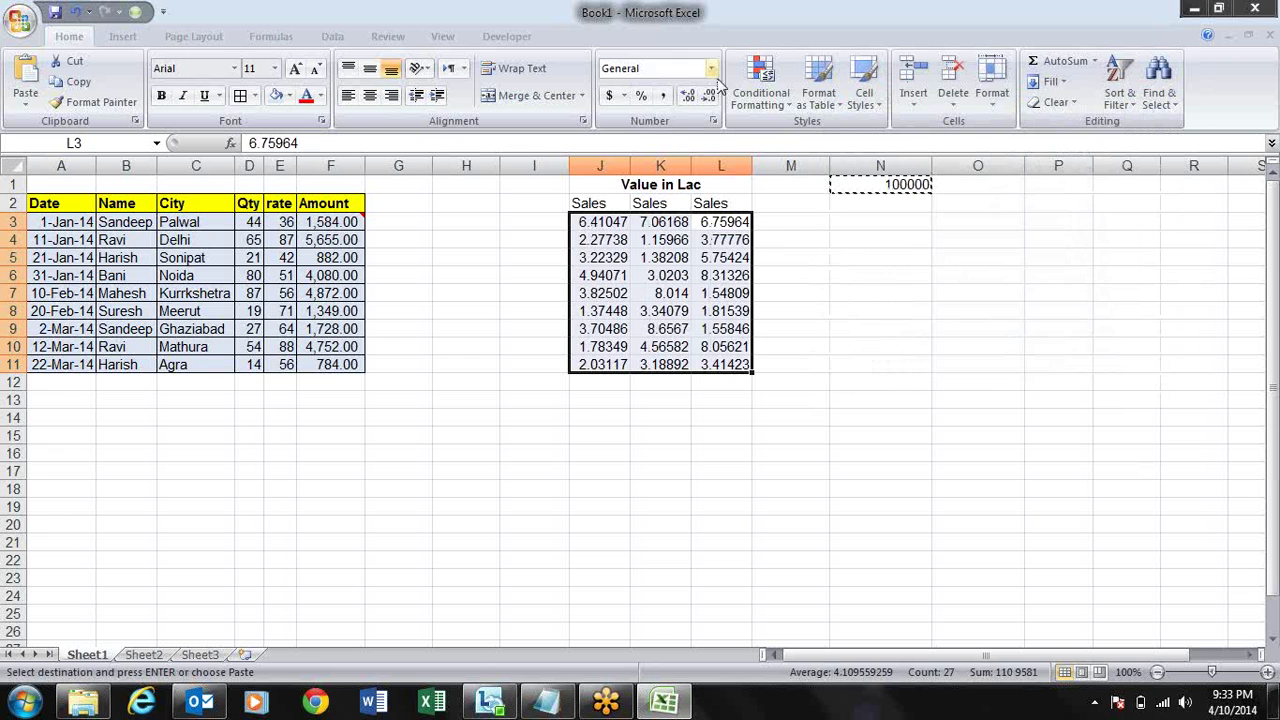
# - Reduce the lakh values to two decimal places with Decrease Decimal
pyautogui.click(710, 96)
pyautogui.click(710, 96)
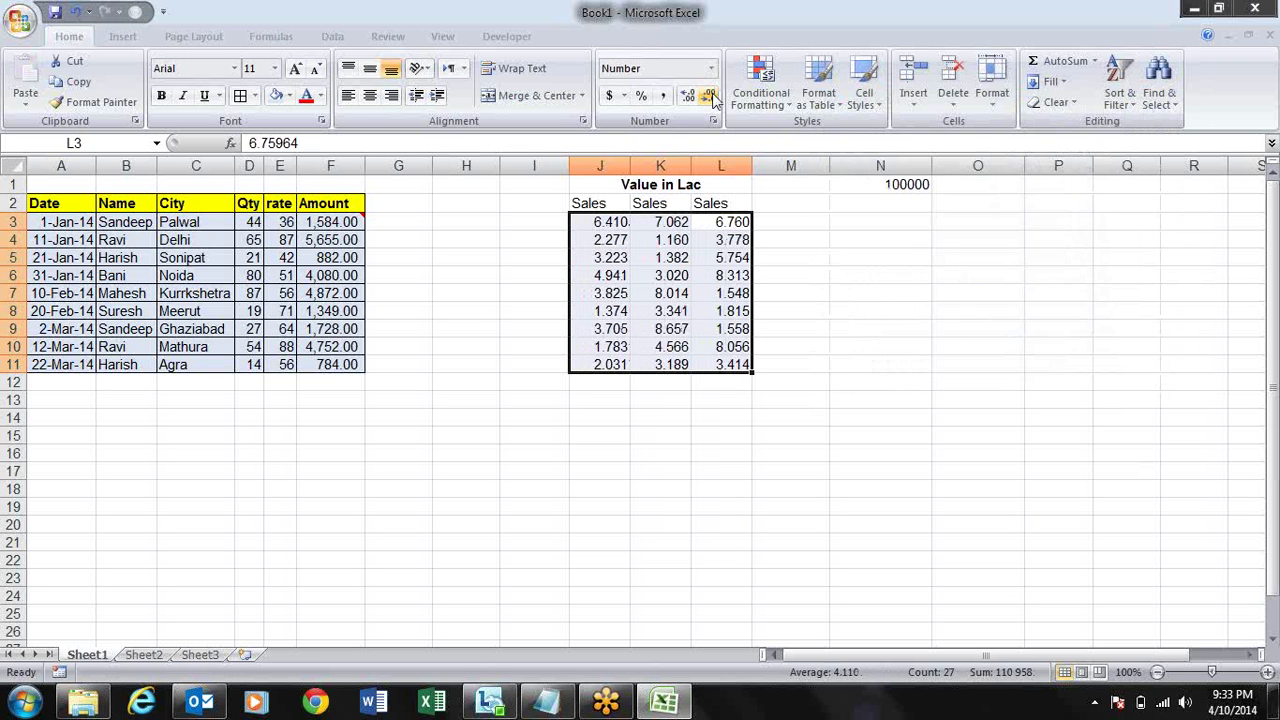
pyautogui.click(710, 96)
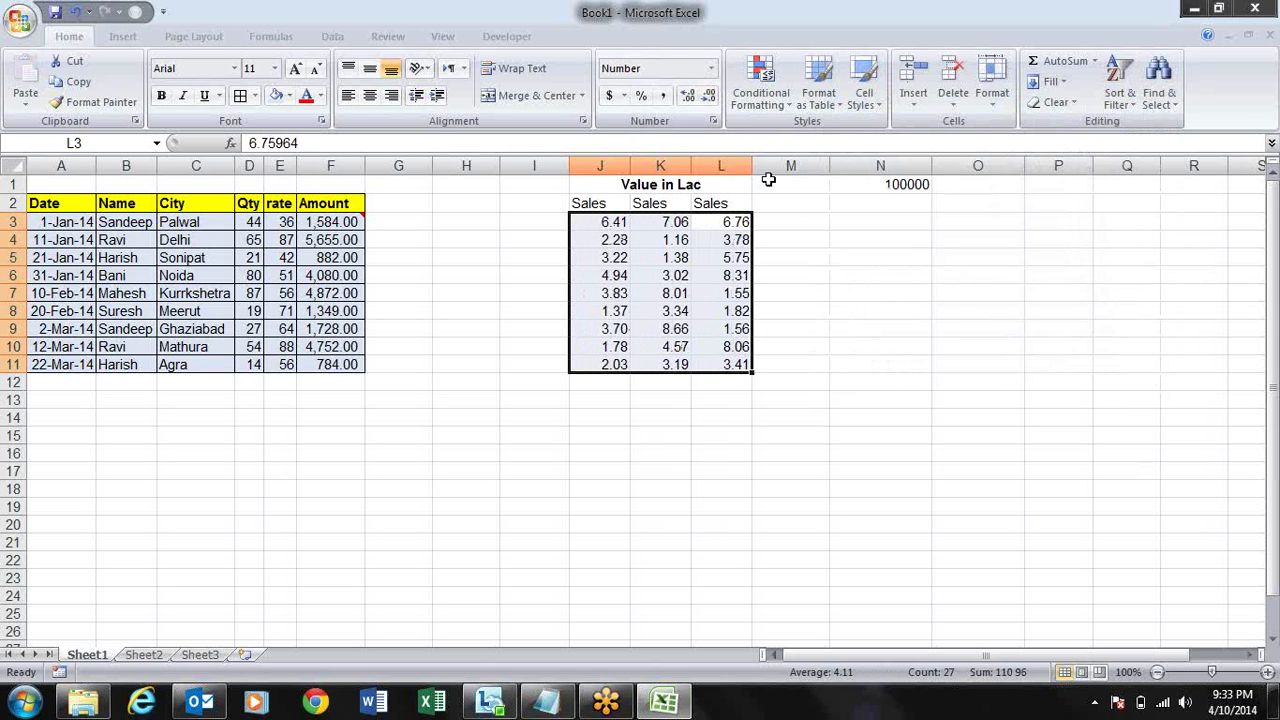
pyautogui.click(834, 385)
# - Check the unrounded lakh values, then select columns J through O
pyautogui.click(737, 257)
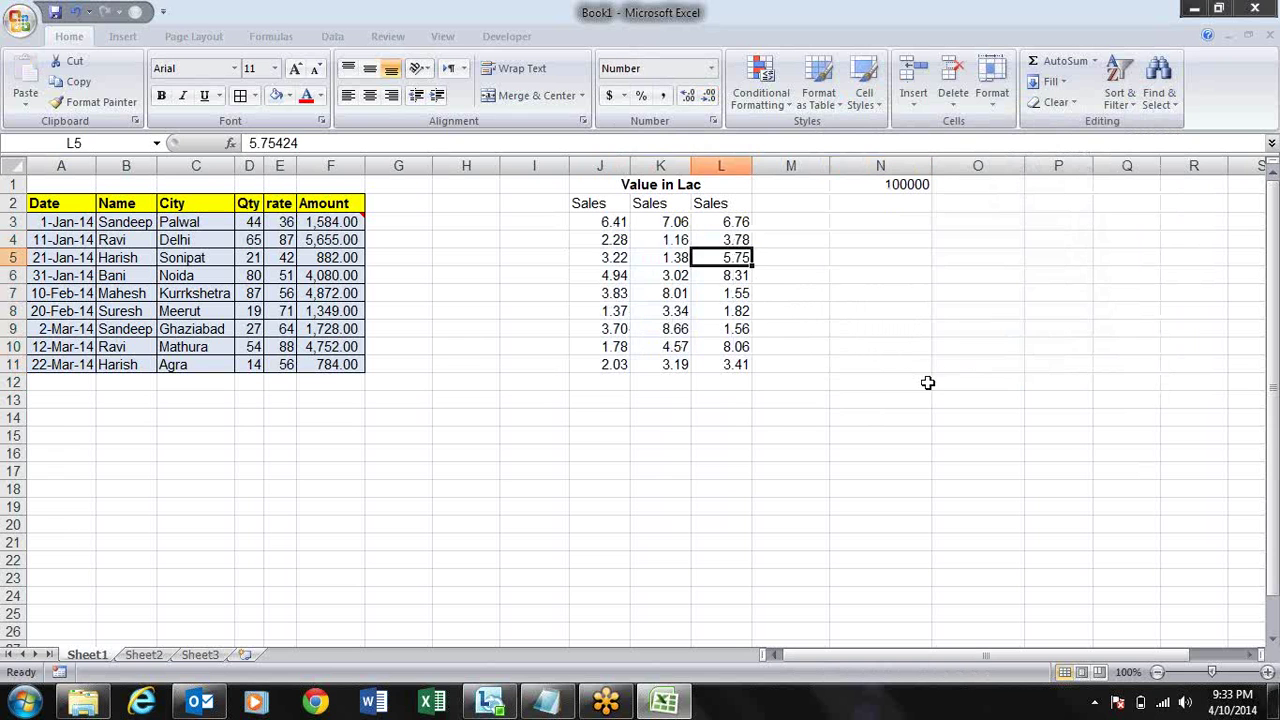
pyautogui.press('Left')
pyautogui.press('Left')
pyautogui.press('Up')
pyautogui.press('Up')
pyautogui.press('Right')
pyautogui.press('Right')
pyautogui.press('Right')
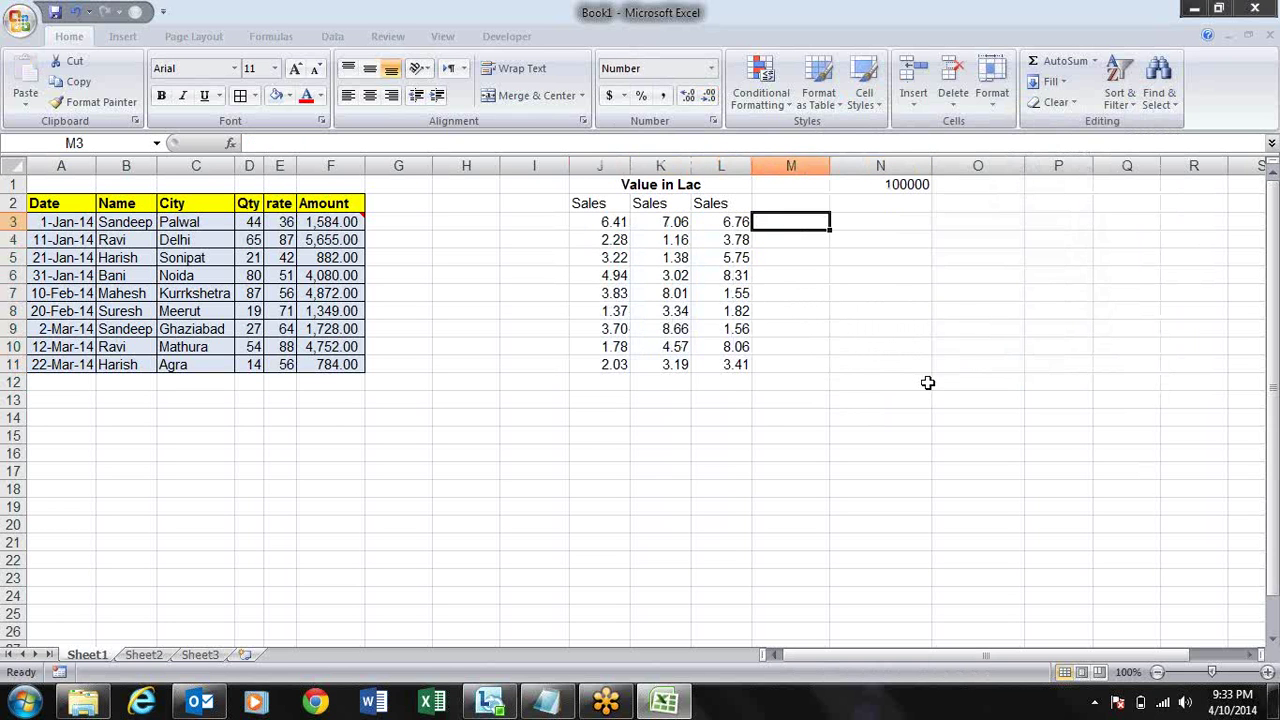
pyautogui.press('Left')
pyautogui.press('Left')
pyautogui.press('Left')
pyautogui.press('Down')
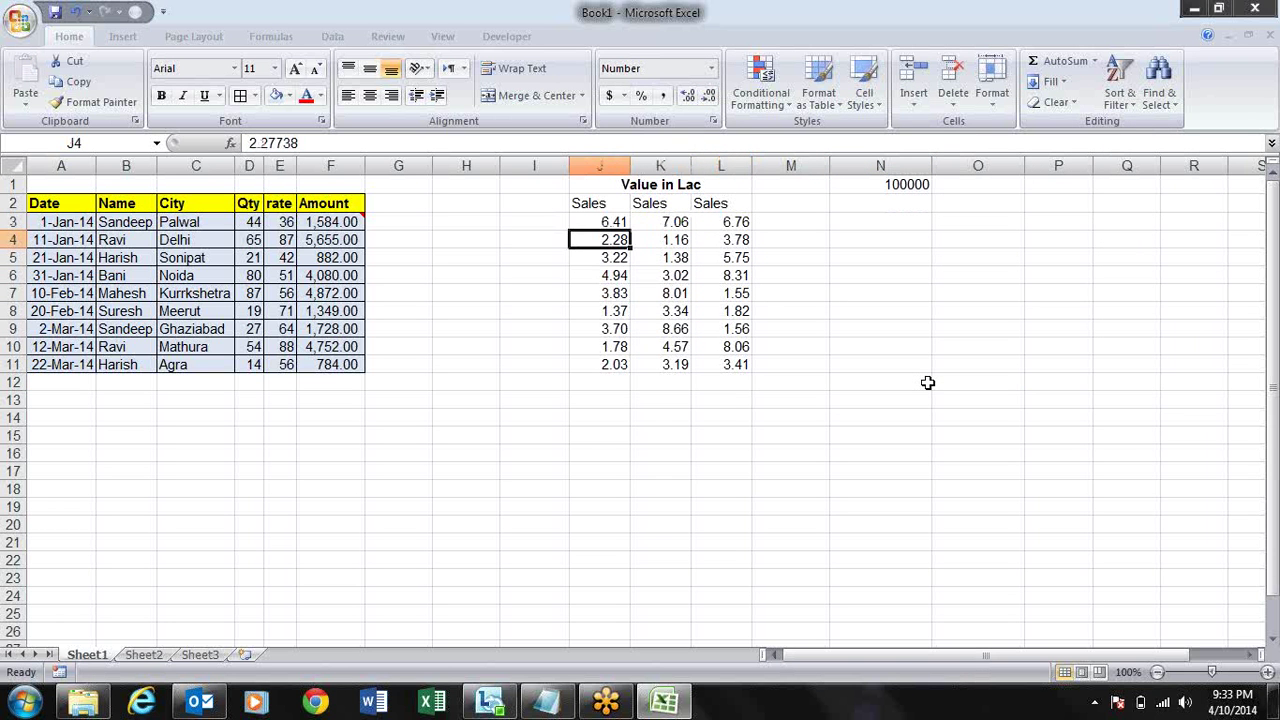
pyautogui.press('Up')
pyautogui.press('Up')
pyautogui.press('Up')
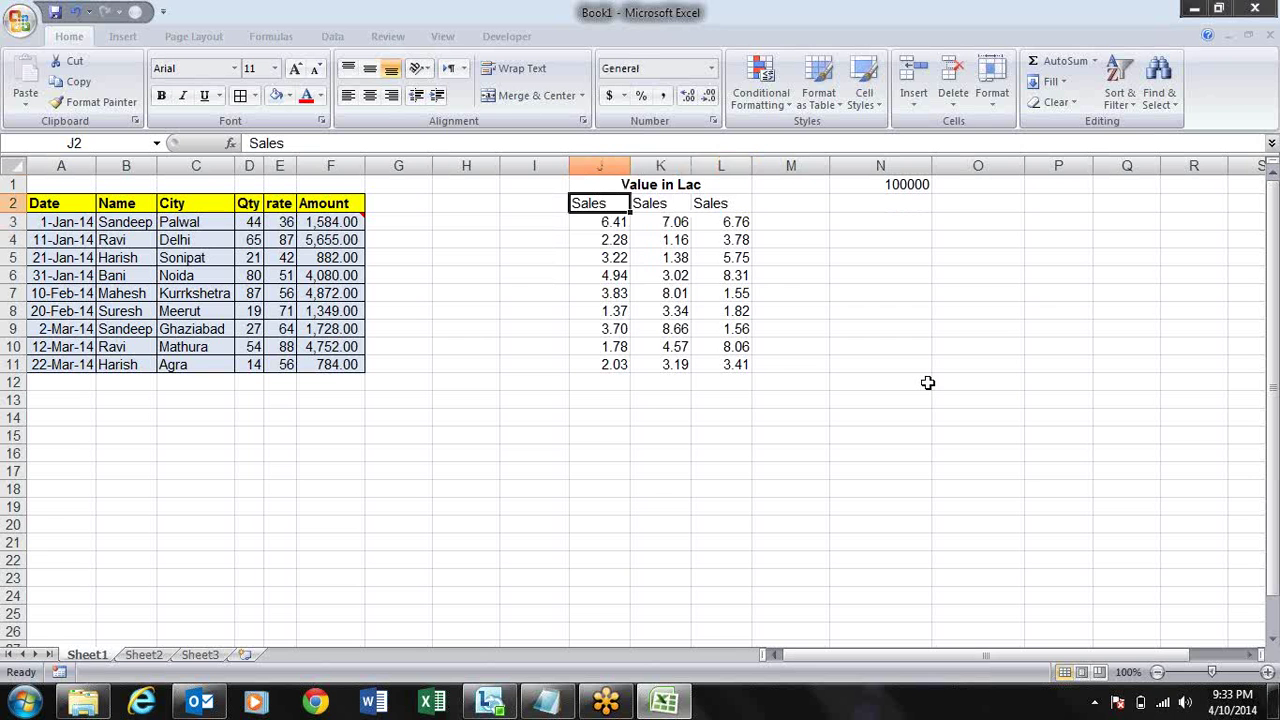
pyautogui.moveTo(623, 167); pyautogui.dragTo(980, 143)
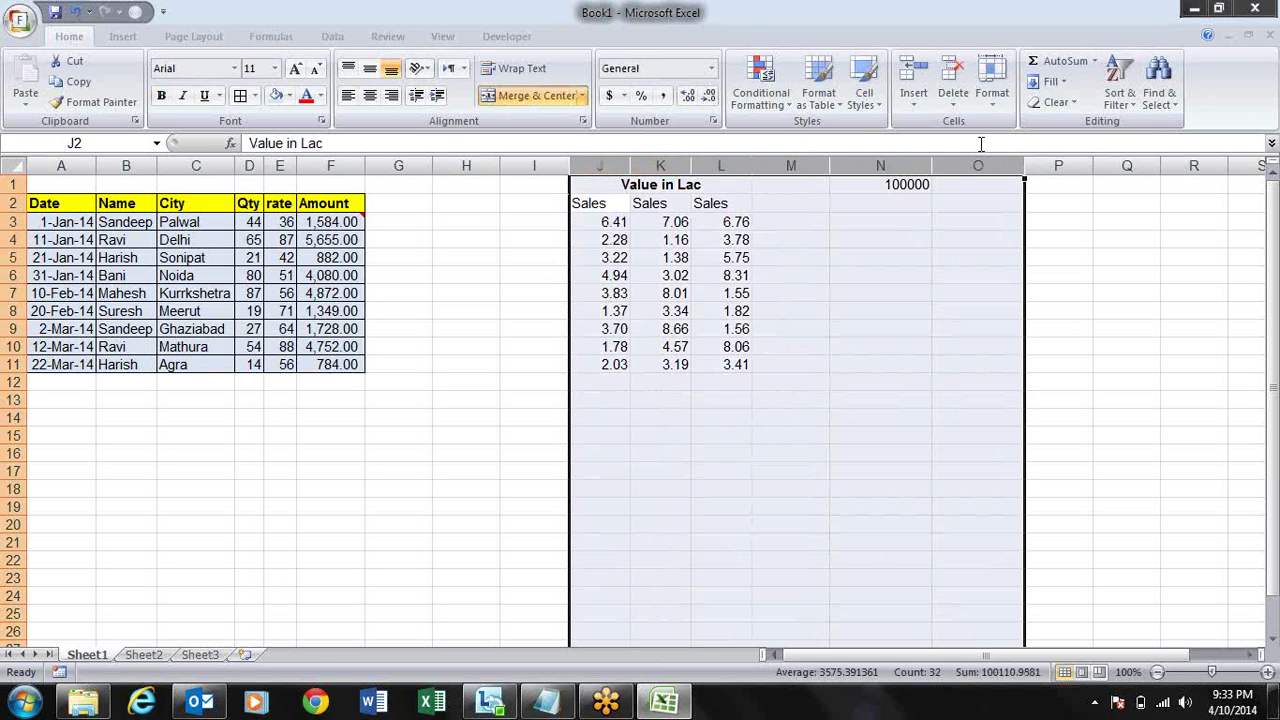
# - Delete columns J through O, removing the Value in Lac block and divisor
pyautogui.hotkey('alt', 'e')
pyautogui.press('d')
pyautogui.press('Left')
pyautogui.press('Left')
pyautogui.press('Left')
pyautogui.press('Left')
pyautogui.press('Left')
pyautogui.press('Left')
pyautogui.press('Left')
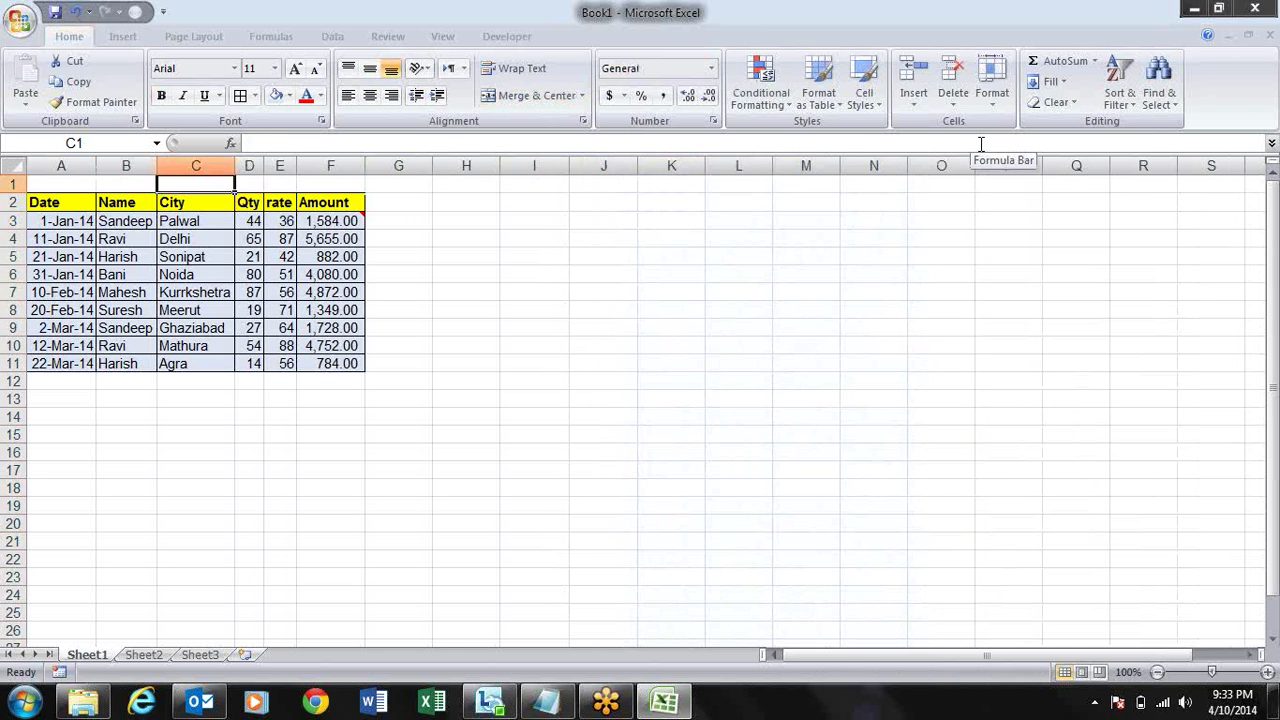
# - Copy the Qty value in D3 and open Paste Special for cell I3
pyautogui.press('Right')
pyautogui.press('Down')
pyautogui.press('Down')
pyautogui.hotkey('ctrl', 'c')
pyautogui.press('Right')
pyautogui.press('Right')
pyautogui.press('Right')
pyautogui.press('Right')
pyautogui.press('Right')
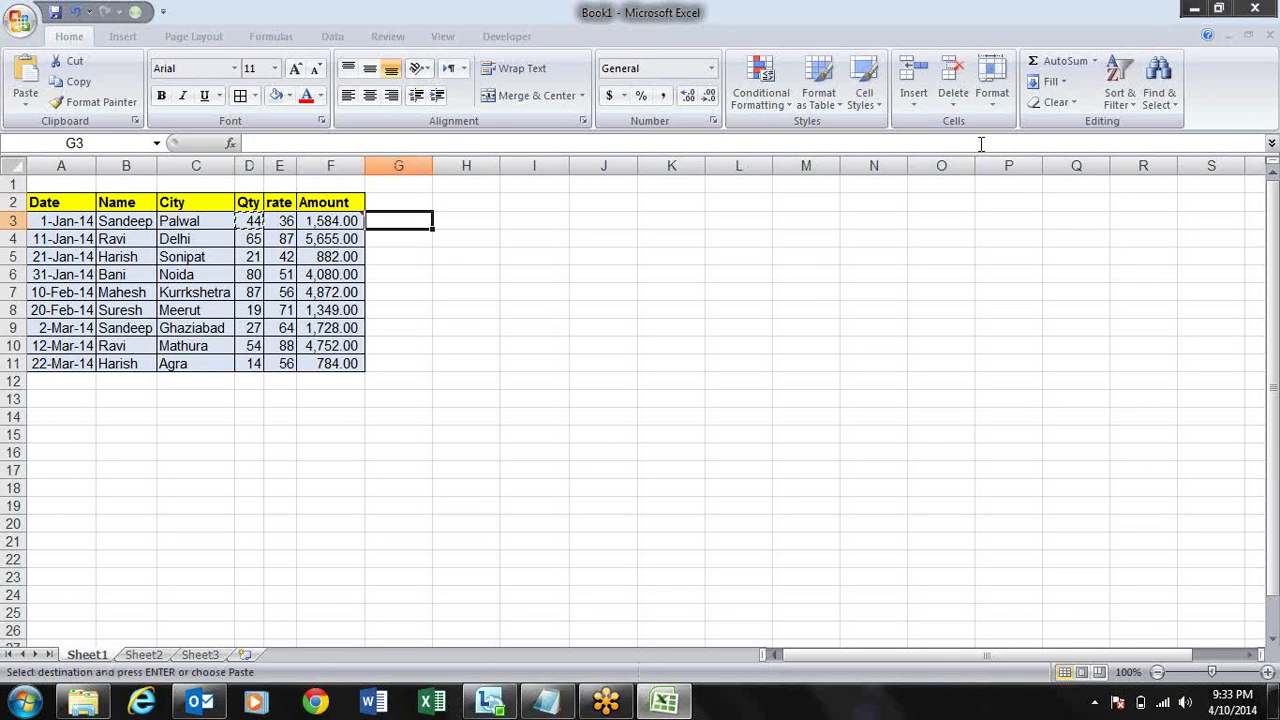
pyautogui.hotkey('alt', 'e')
pyautogui.press('s')
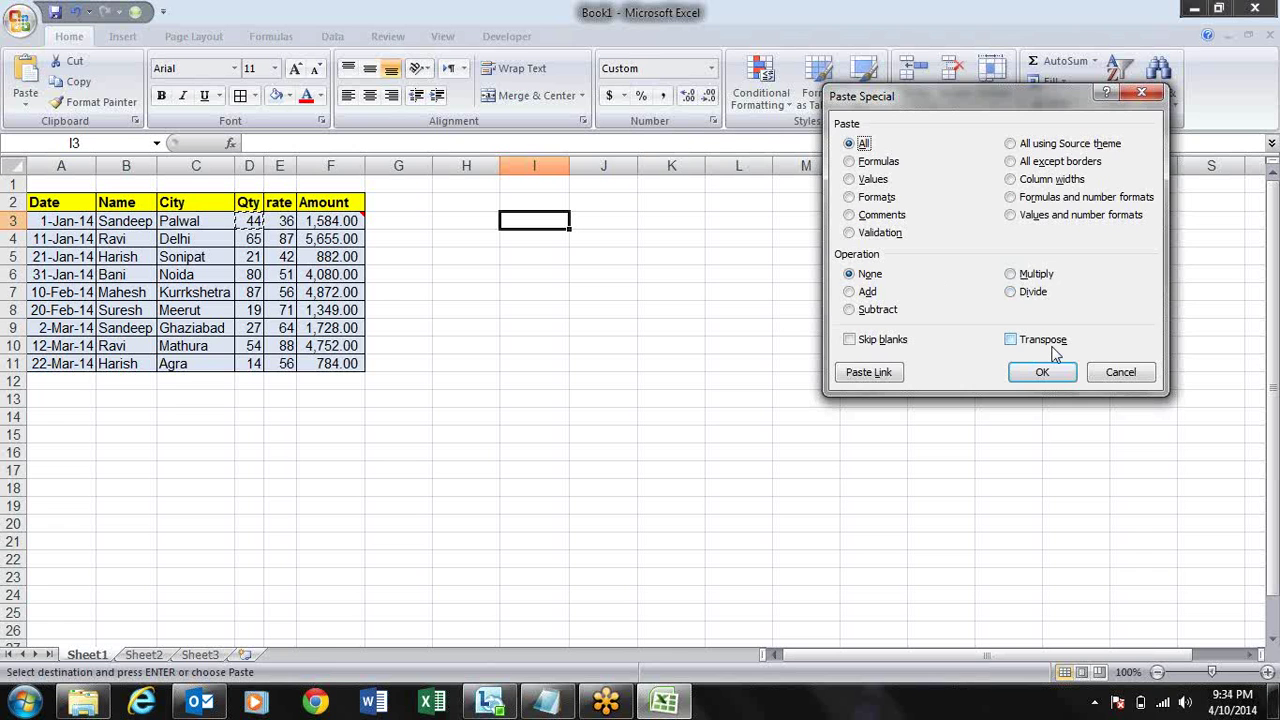
# - Copy the sales table A2:F11 and paste it transposed at J2 via Paste Special
pyautogui.press('Escape')
pyautogui.press('Escape')
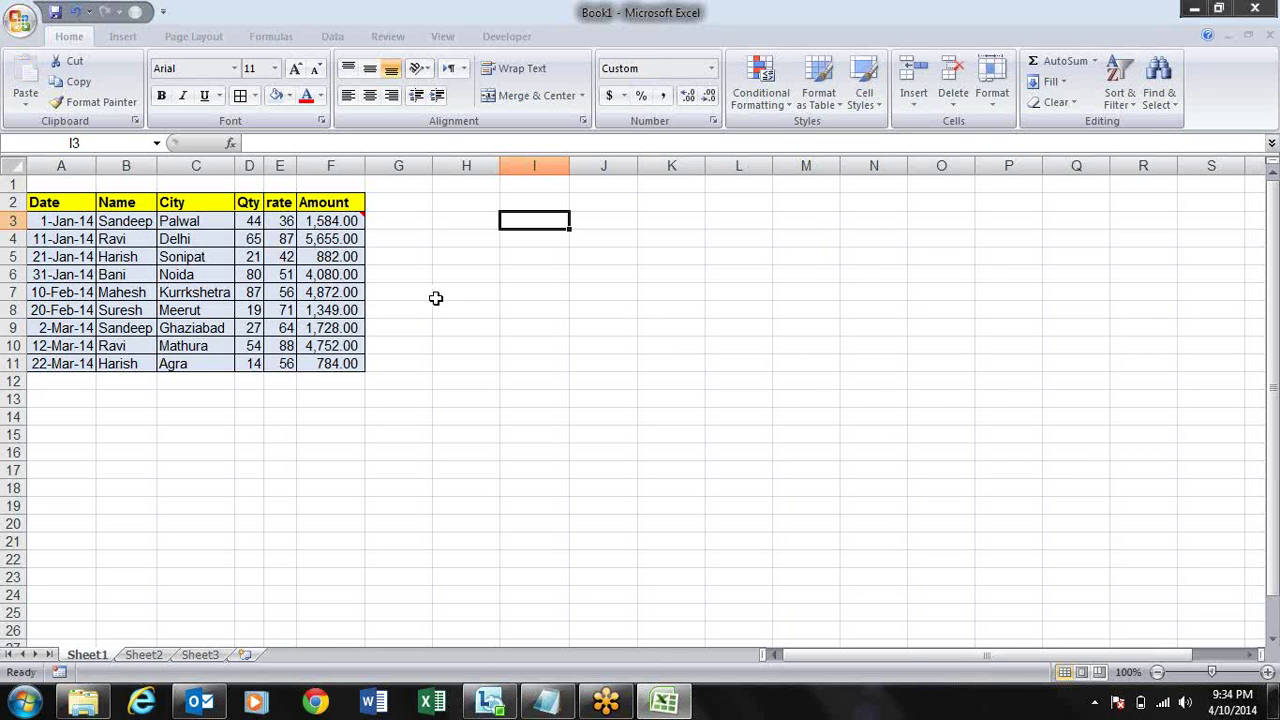
pyautogui.moveTo(52, 206); pyautogui.dragTo(318, 355)
pyautogui.hotkey('ctrl', 'c')
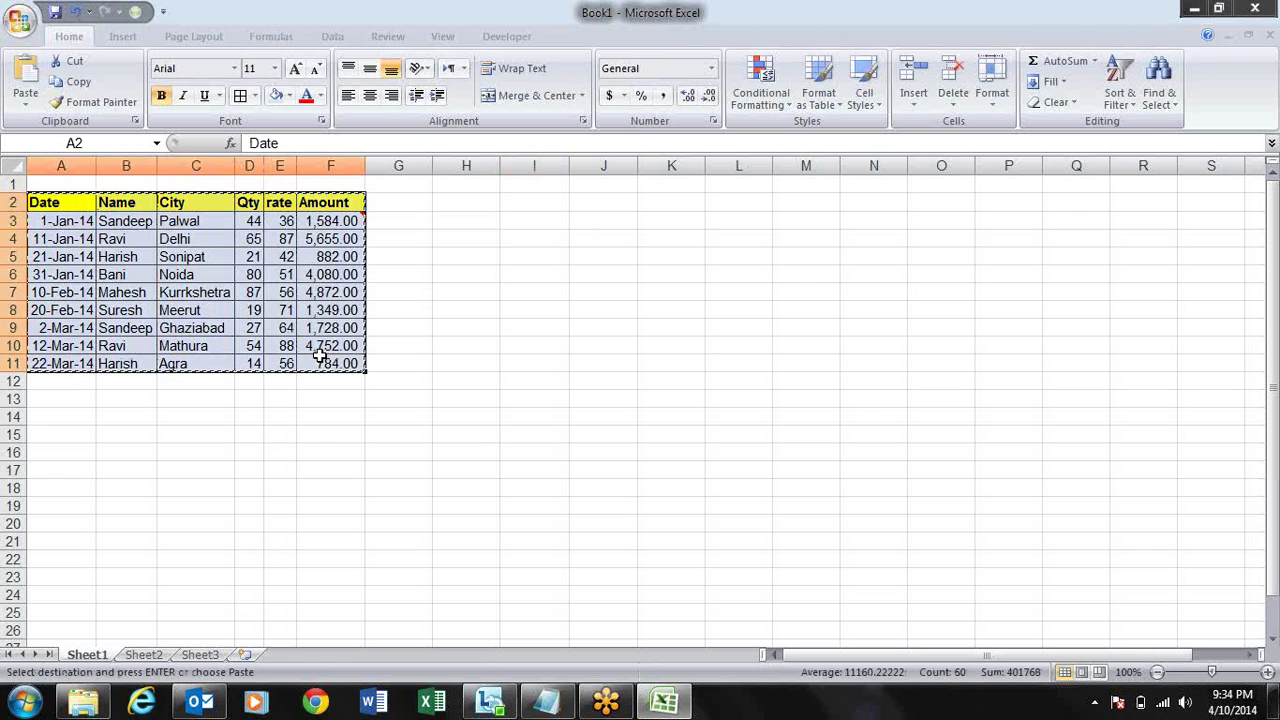
pyautogui.moveTo(326, 221)
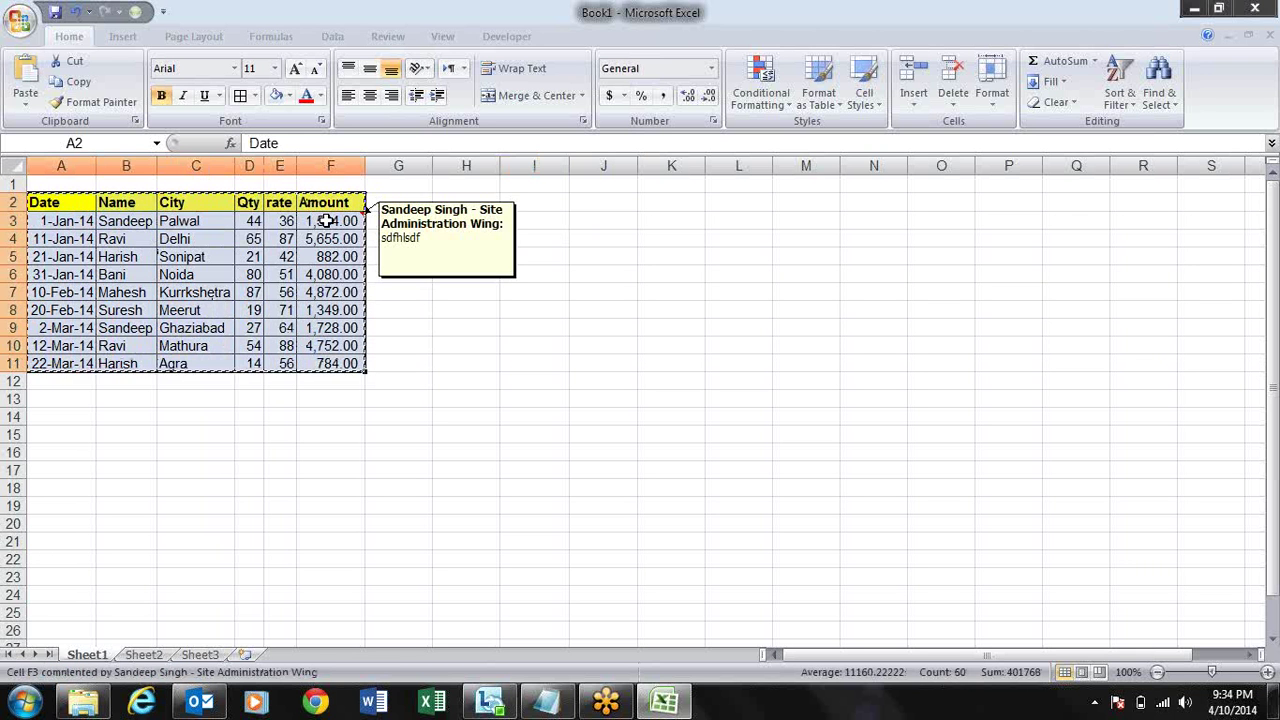
pyautogui.press('Right')
pyautogui.press('Right')
pyautogui.press('Right')
pyautogui.press('Right')
pyautogui.press('Right')
pyautogui.press('Right')
pyautogui.press('Right')
pyautogui.press('Right')
pyautogui.press('Right')
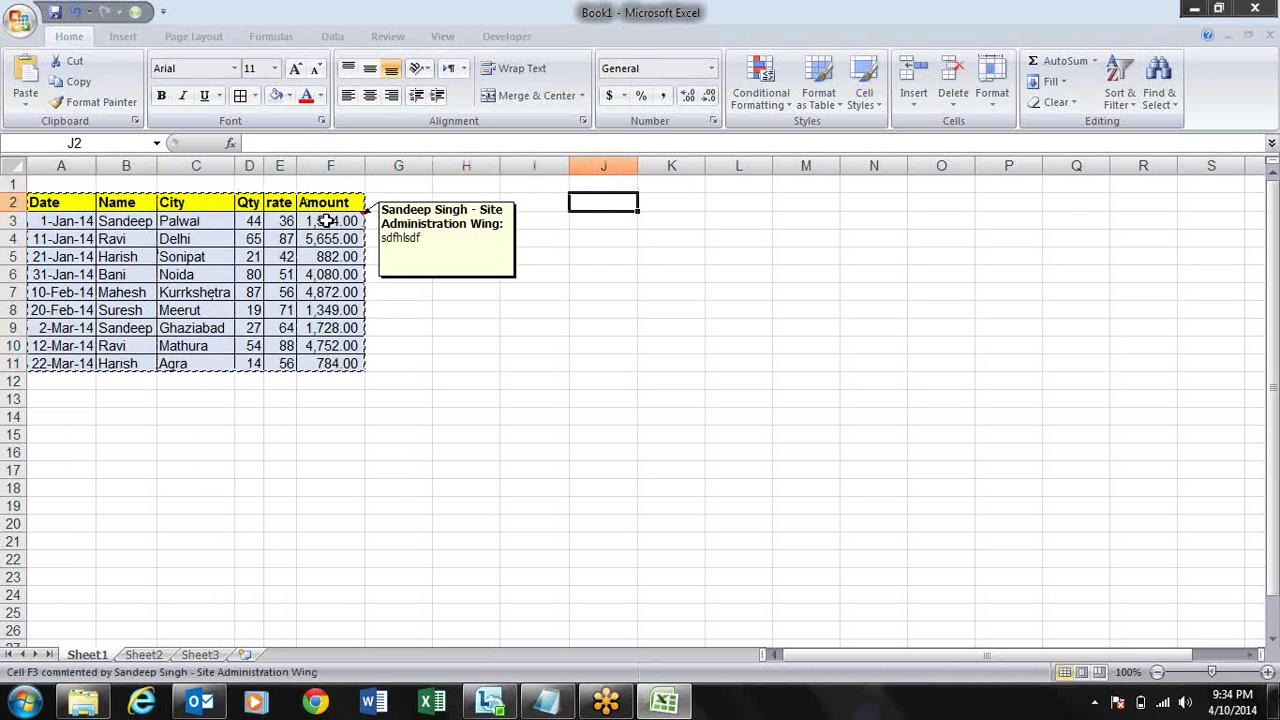
pyautogui.hotkey('alt', 'e')
pyautogui.press('s')
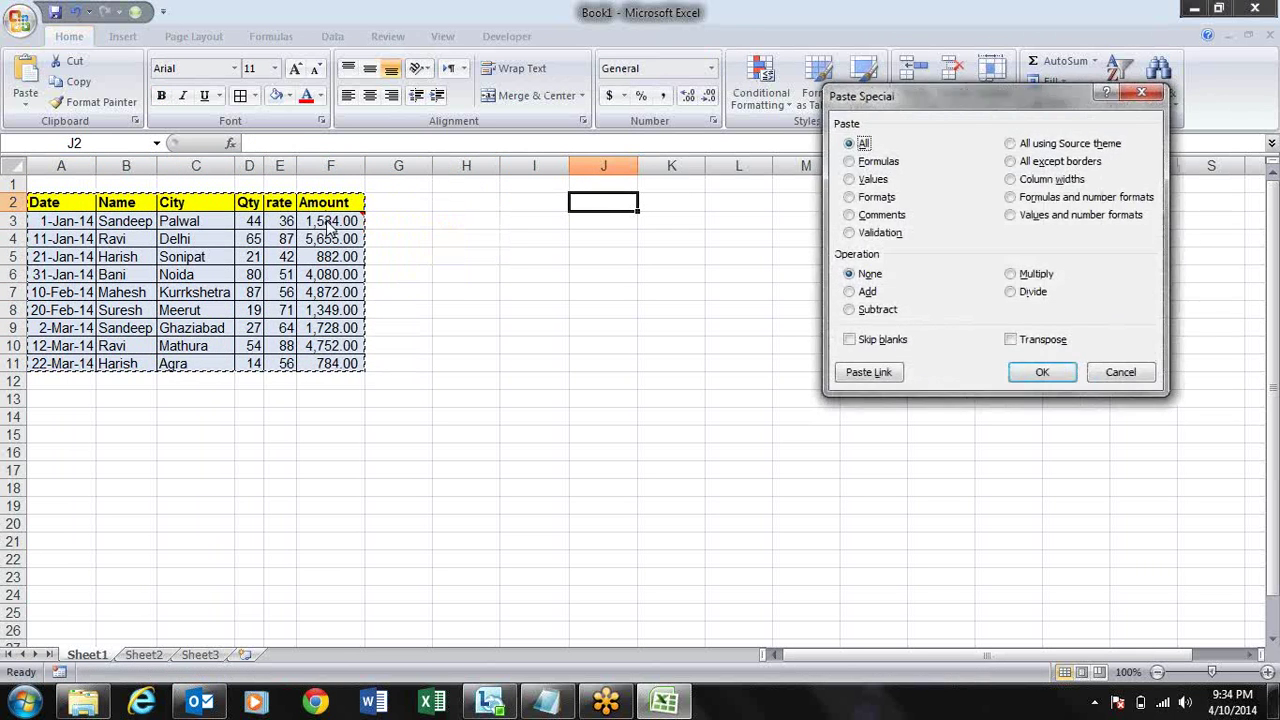
pyautogui.click(1010, 339)
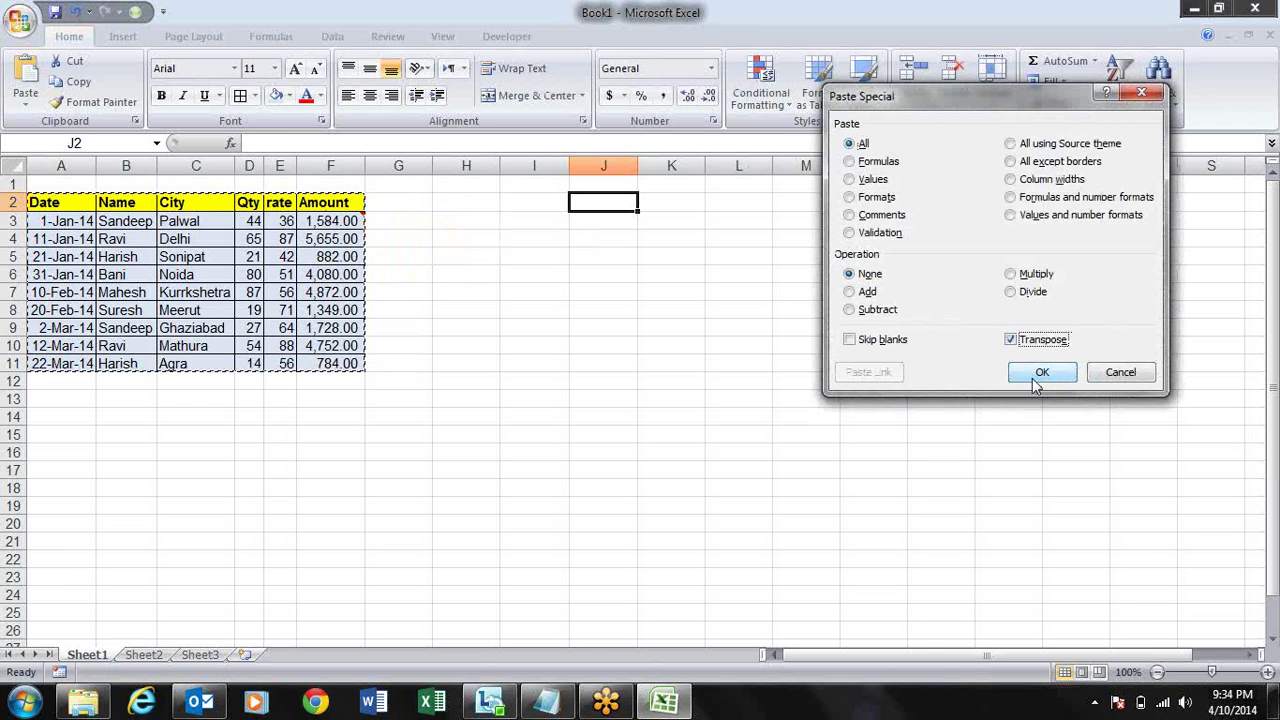
pyautogui.click(1034, 372)
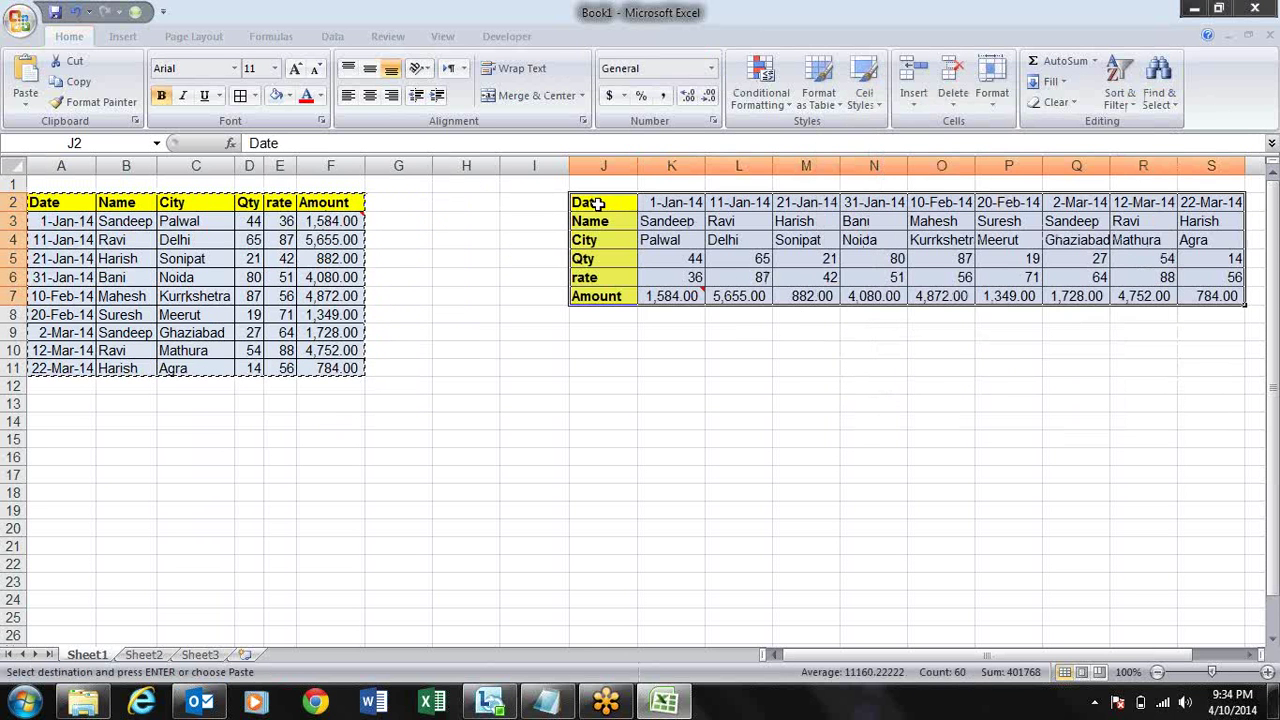
# - Select the transposed range J2:S7 and clear it completely with Alt+E, A, A
pyautogui.click(588, 204)
pyautogui.press('Up')
pyautogui.press('Right')
pyautogui.press('Right')
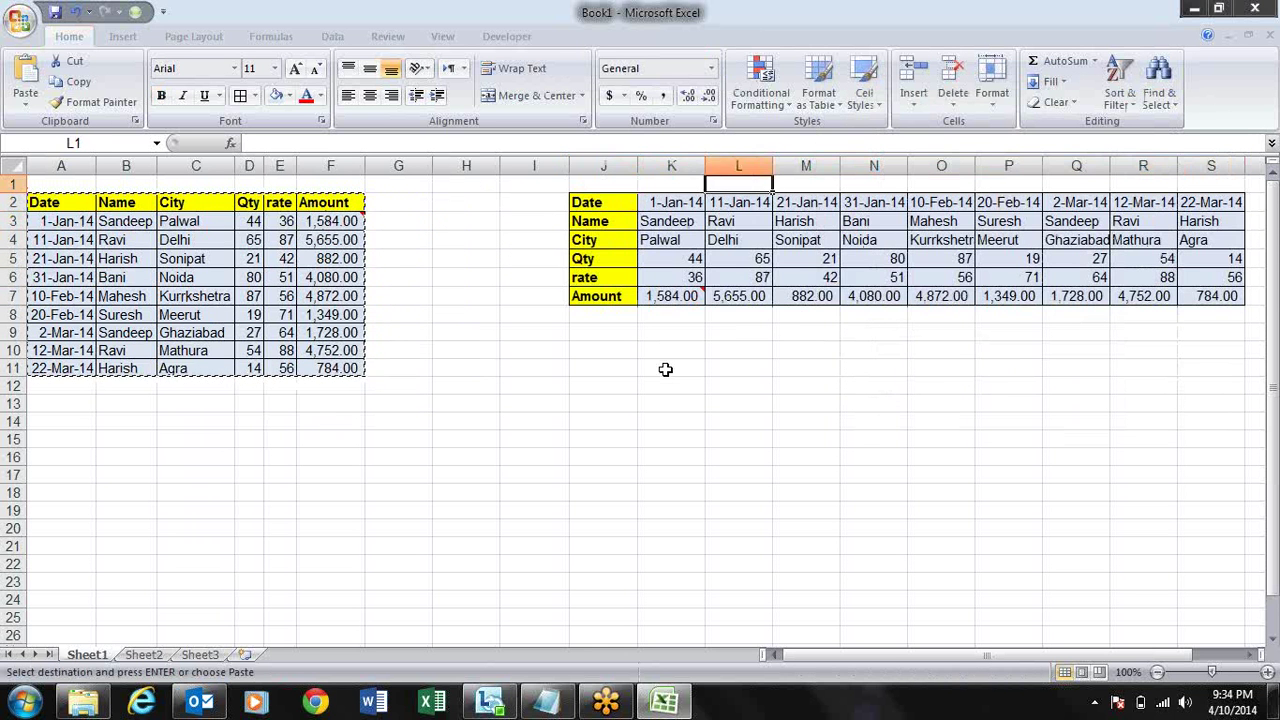
pyautogui.press('Left')
pyautogui.press('Left')
pyautogui.press('Down')
pyautogui.press('Down')
pyautogui.press('Down')
pyautogui.press('Down')
pyautogui.press('Down')
pyautogui.press('Down')
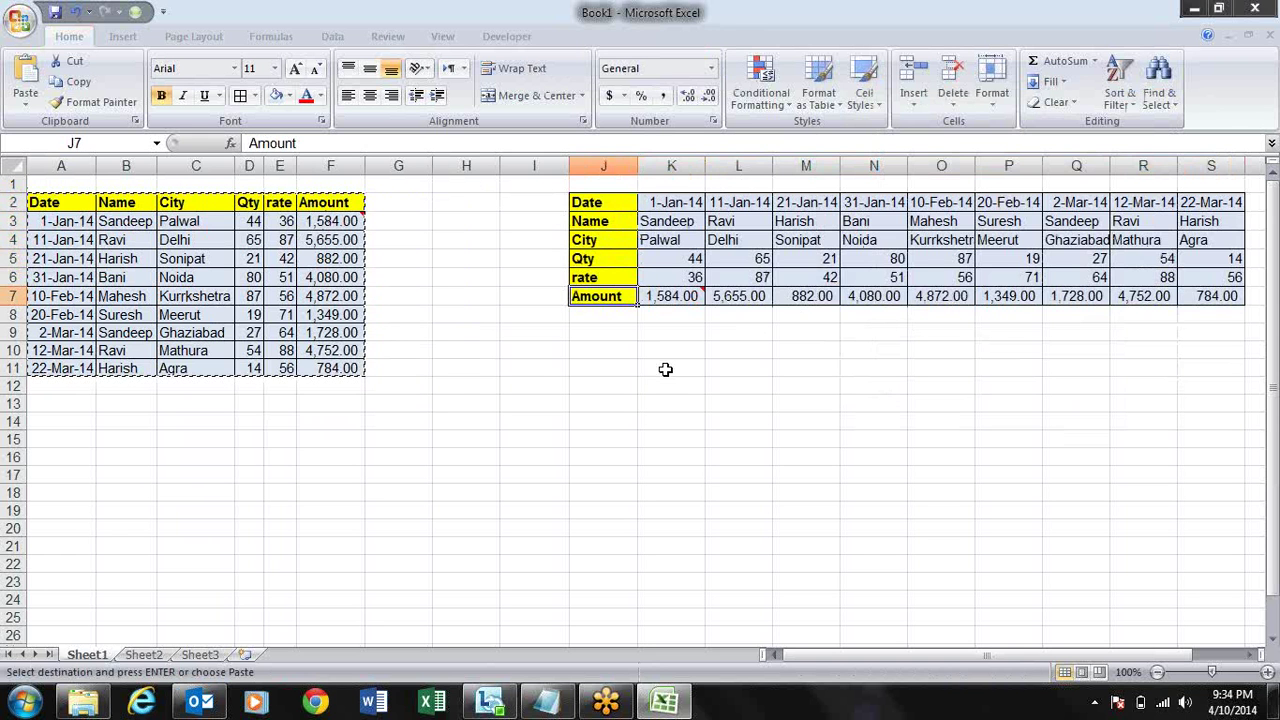
pyautogui.press('Up')
pyautogui.press('Up')
pyautogui.press('Up')
pyautogui.press('Up')
pyautogui.press('Up')
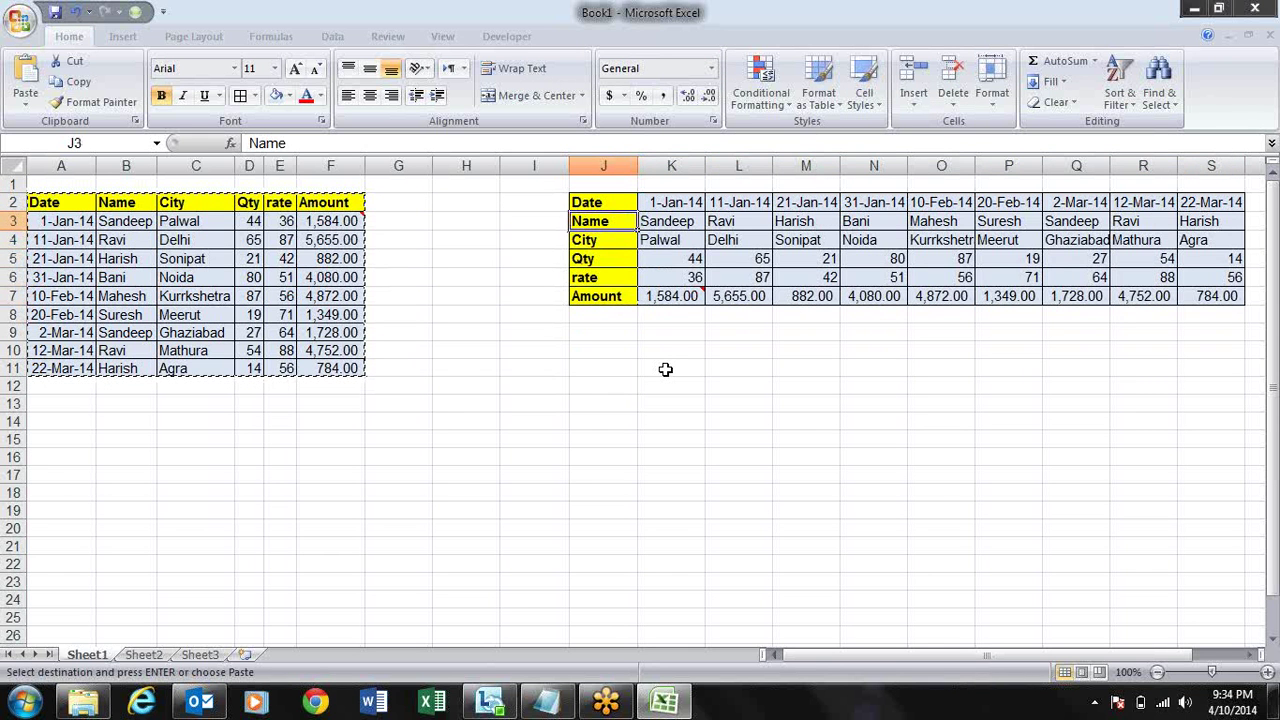
pyautogui.hotkey('ctrl', 'shift', 'Right')
pyautogui.hotkey('ctrl', 'shift', 'Down')
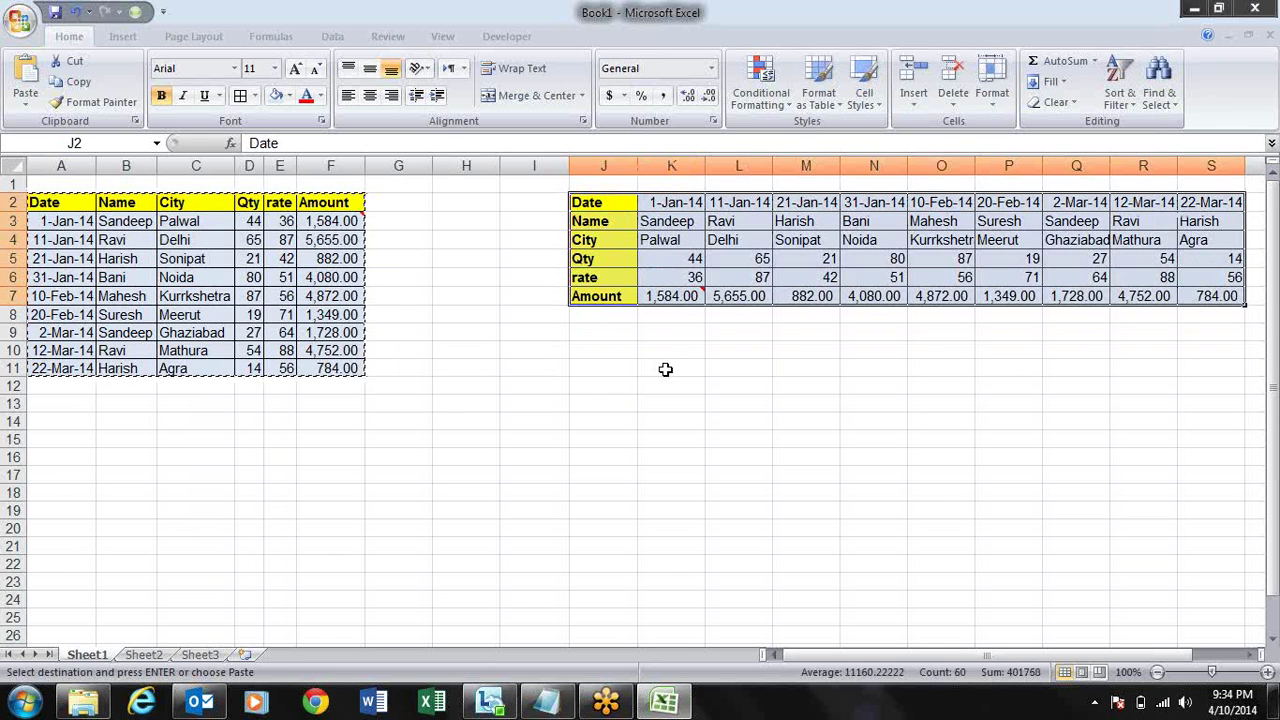
pyautogui.hotkey('alt', 'e')
pyautogui.press('a')
pyautogui.press('a')
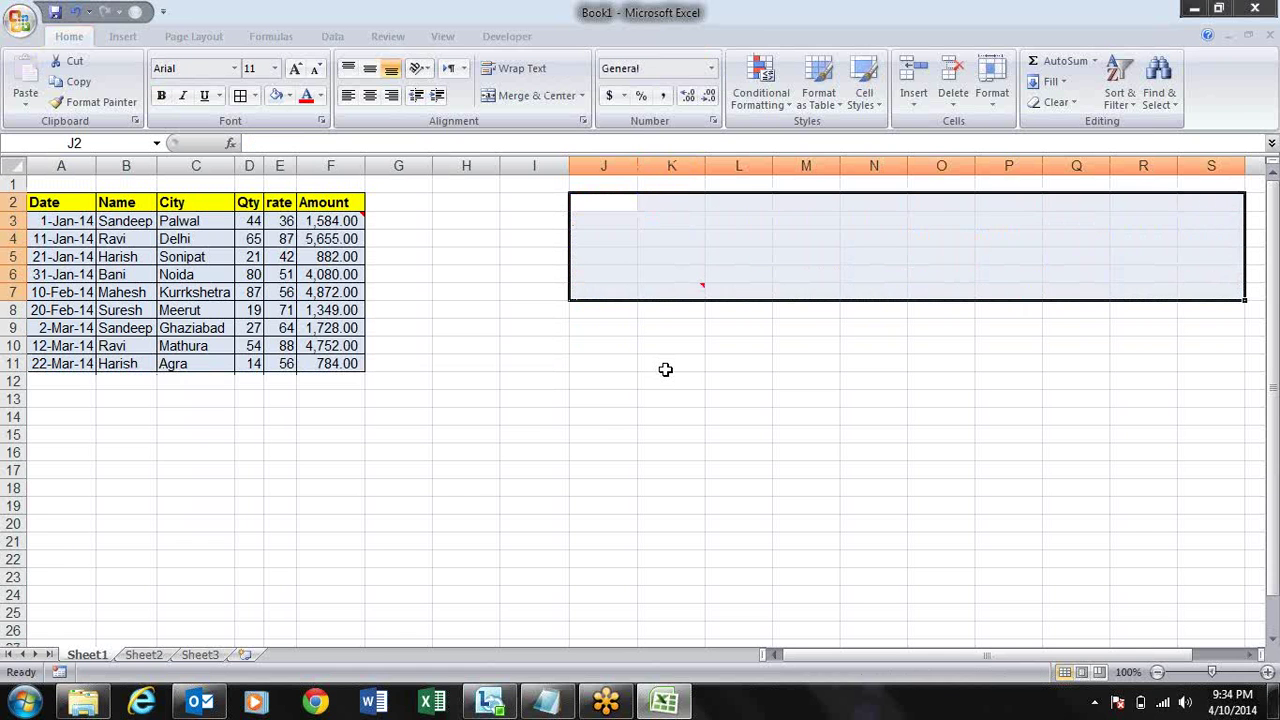
# - Reselect and copy the sales table A2:F11, then cancel the pending copy
pyautogui.hotkey('alt', 'e')
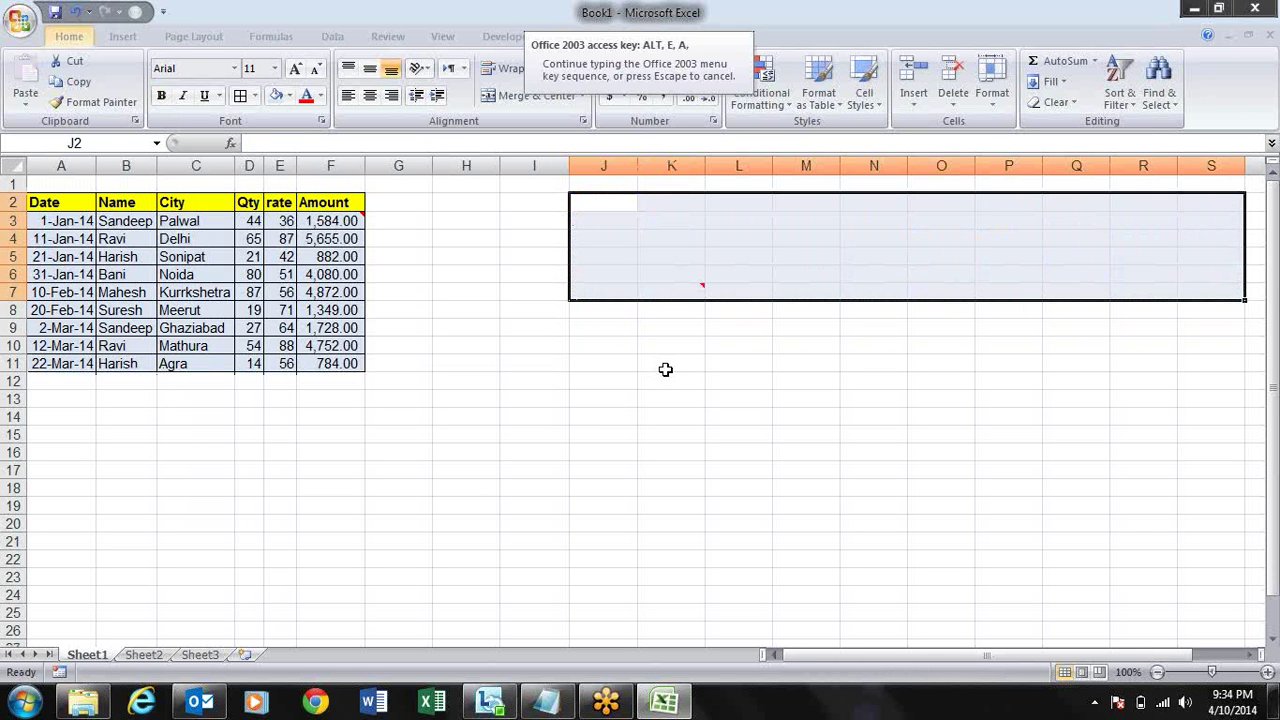
pyautogui.press('a')
pyautogui.press('a')
pyautogui.hotkey('shift', 'BackSpace')
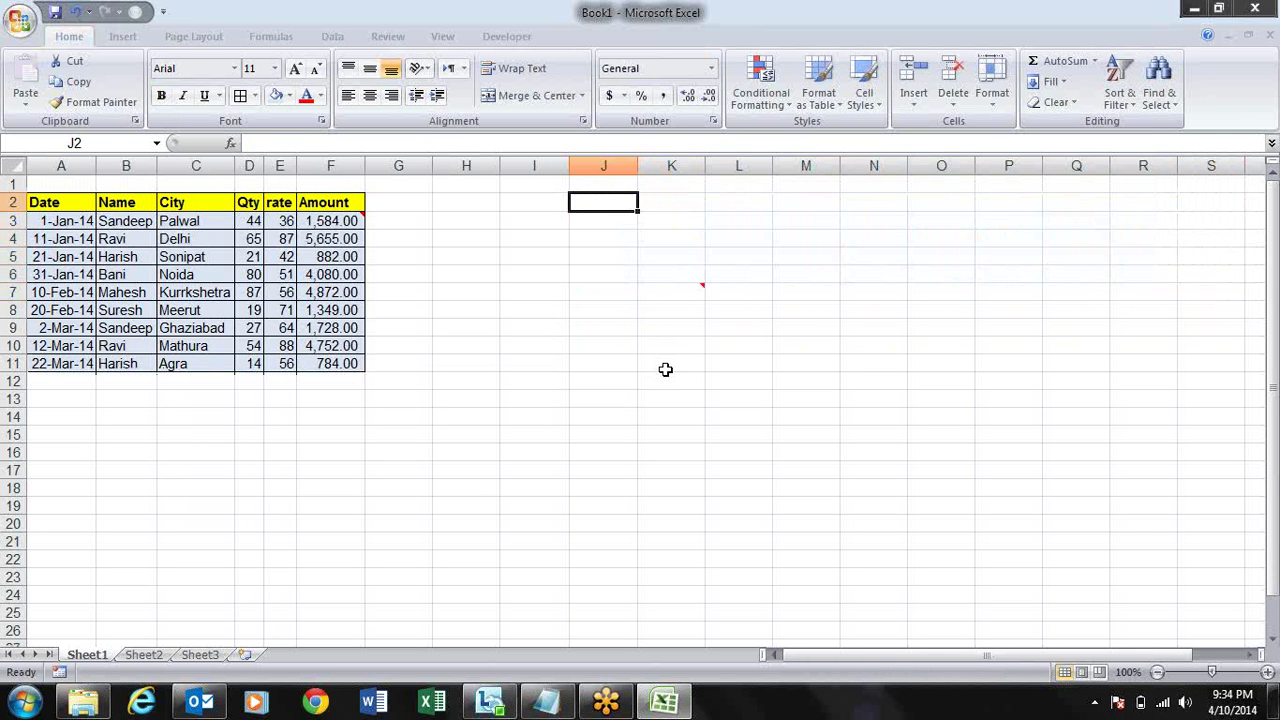
pyautogui.moveTo(53, 201); pyautogui.dragTo(325, 357)
pyautogui.hotkey('ctrl', 'c')
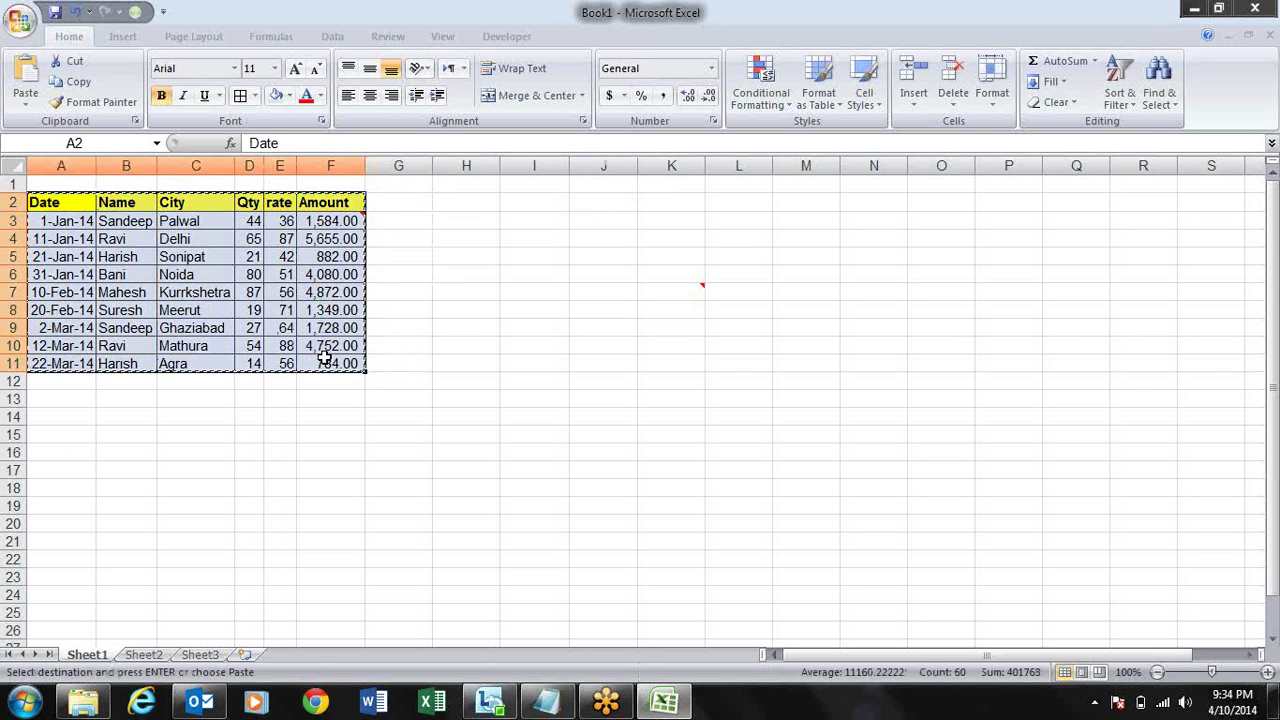
pyautogui.press('Tab')
pyautogui.press('Tab')
pyautogui.press('Tab')
pyautogui.press('Tab')
pyautogui.press('Right')
pyautogui.press('Right')
pyautogui.press('Right')
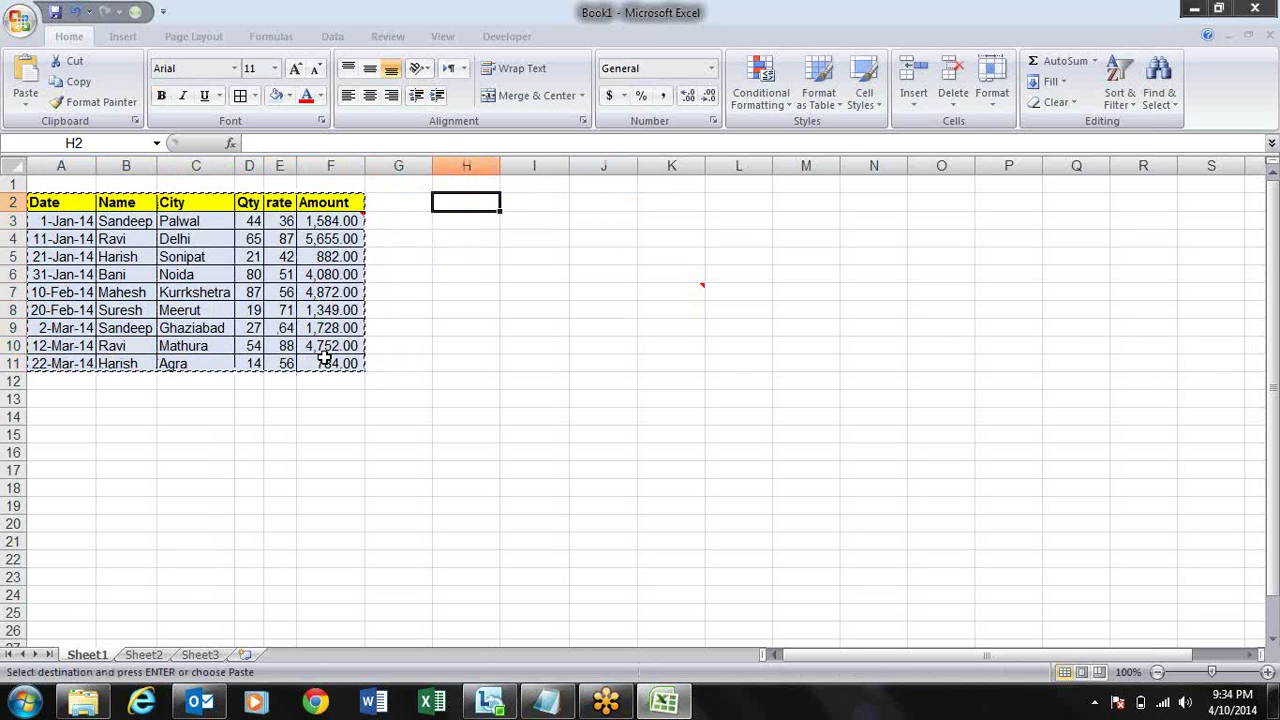
pyautogui.press('Escape')
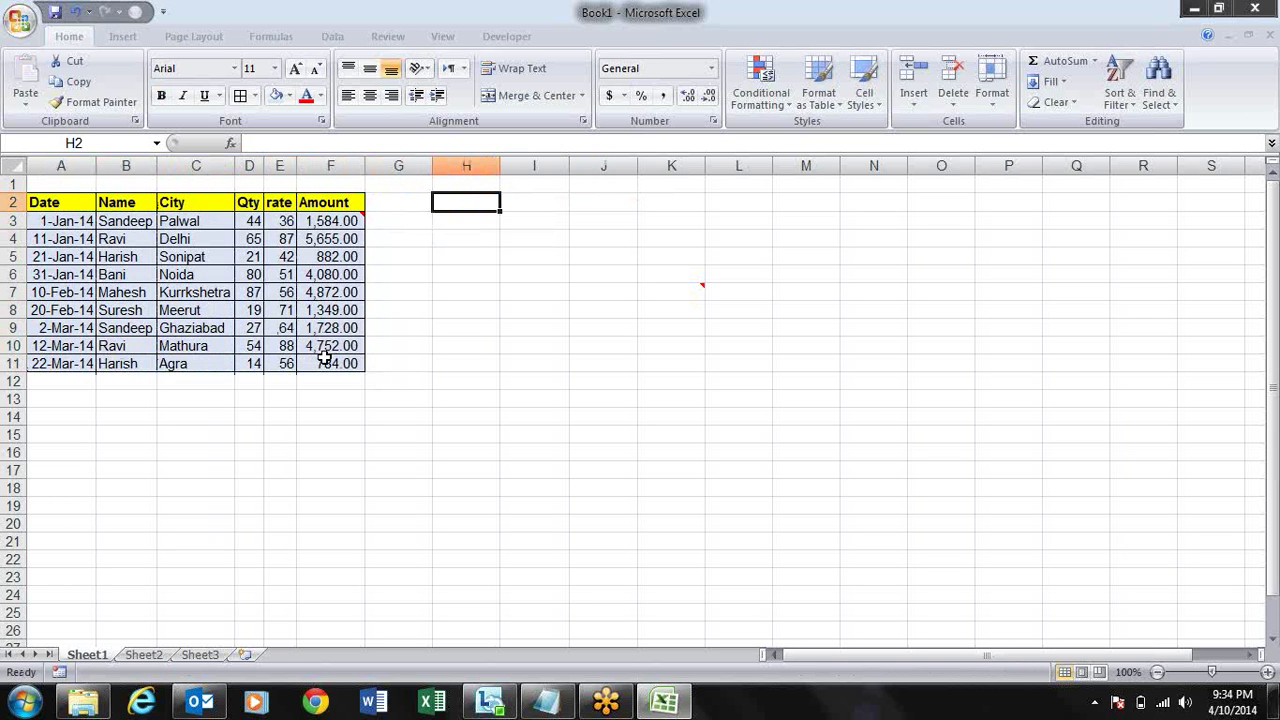
# - Enter =A2 in I2 and fill it across to column N and down to row 11
pyautogui.press('Right')
pyautogui.press('Right')
pyautogui.press('Down')
pyautogui.press('Up')
pyautogui.press('Left')
pyautogui.press('Down')
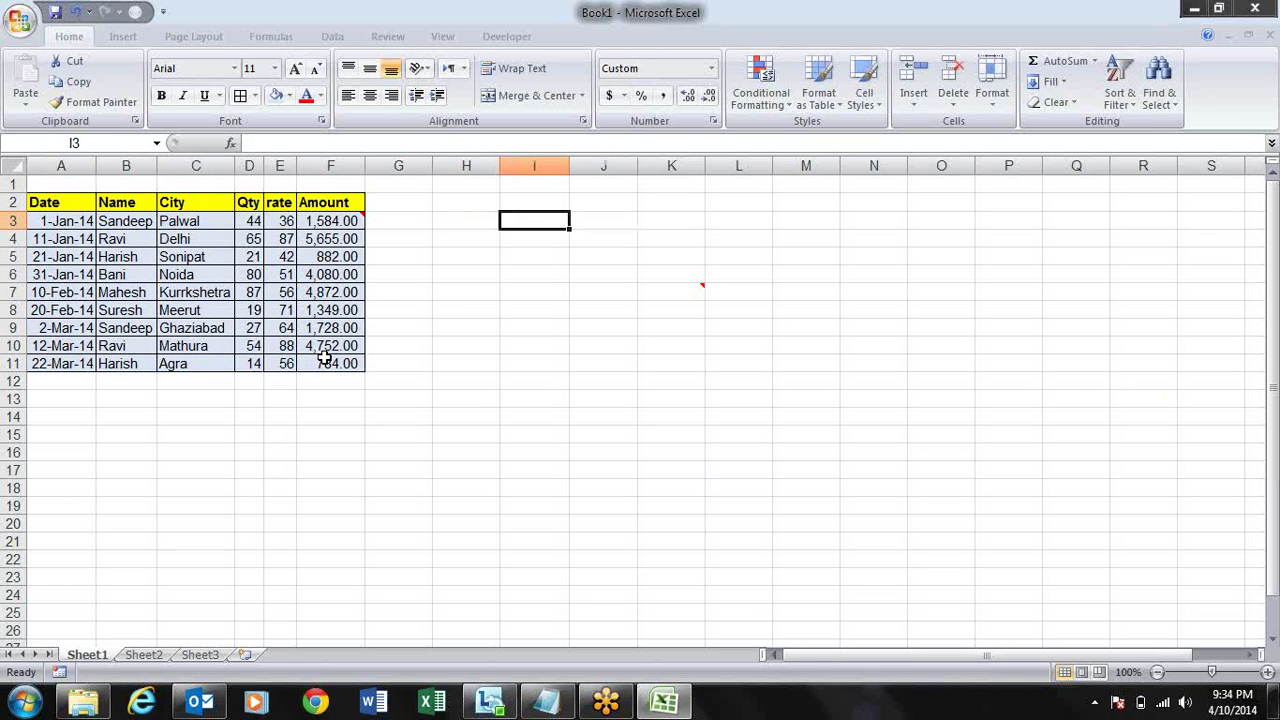
pyautogui.press('Up')
pyautogui.write('=')
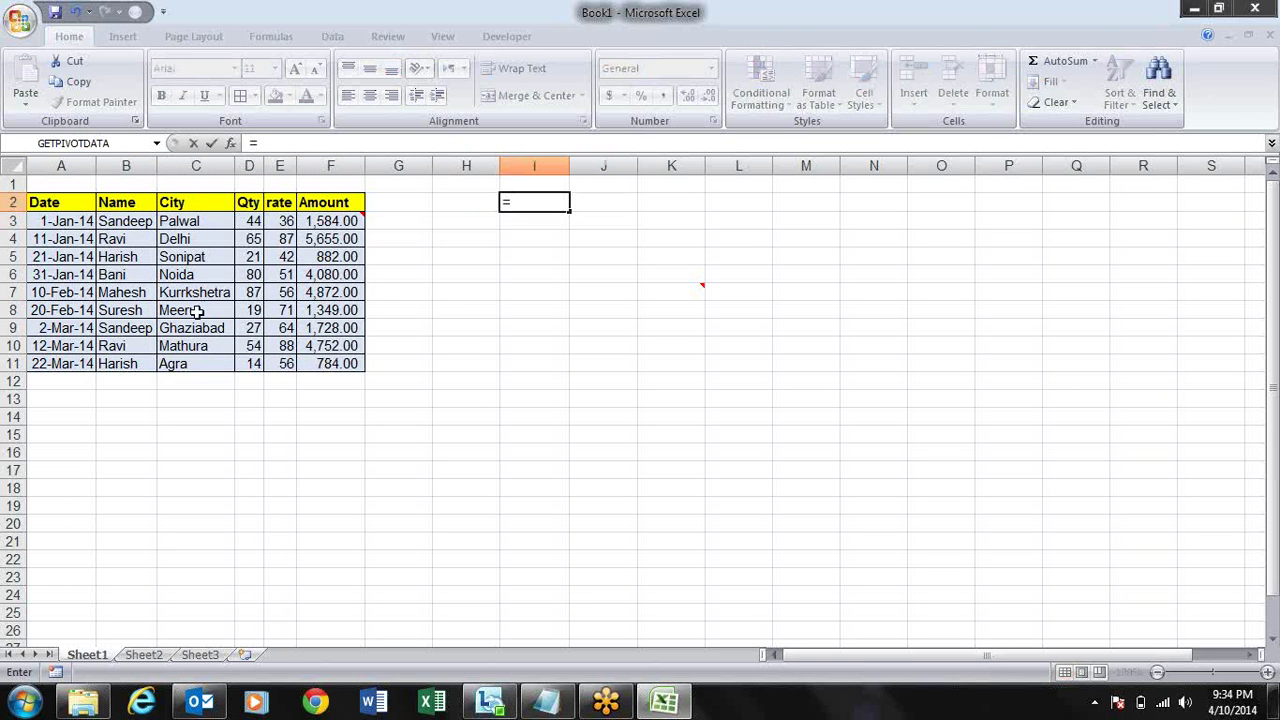
pyautogui.click(73, 208)
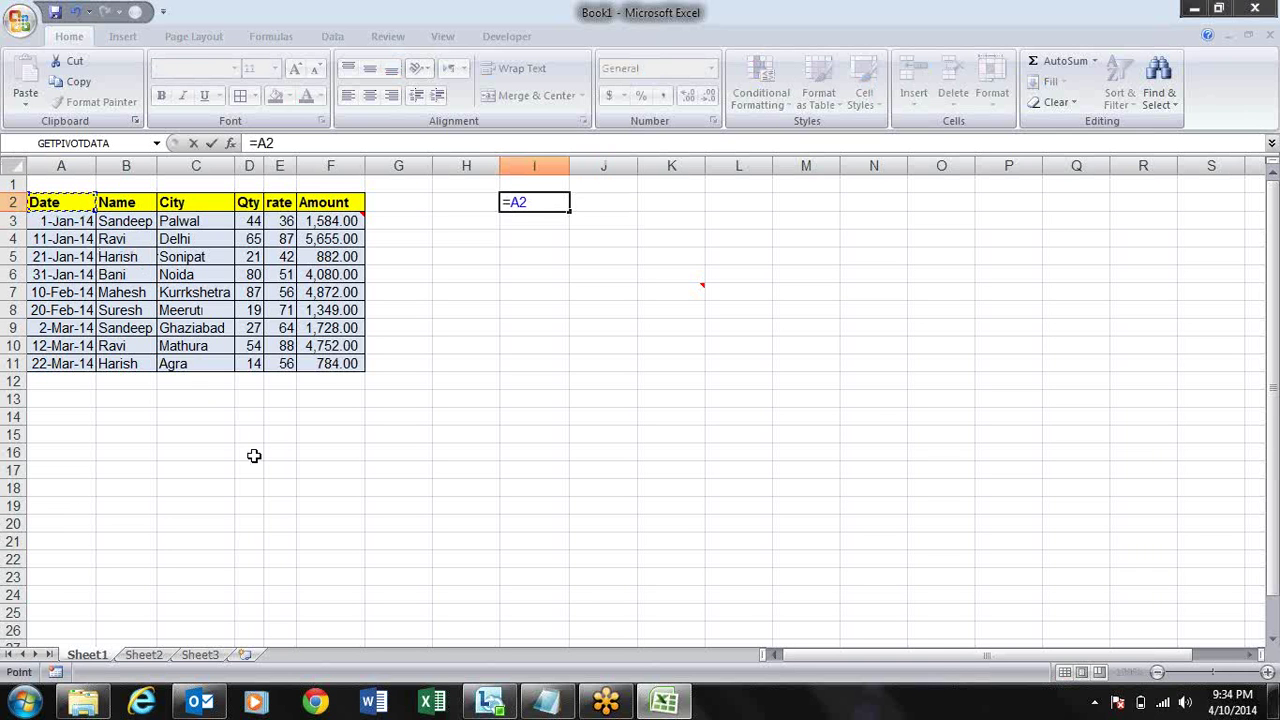
pyautogui.hotkey('ctrl', 'Return')
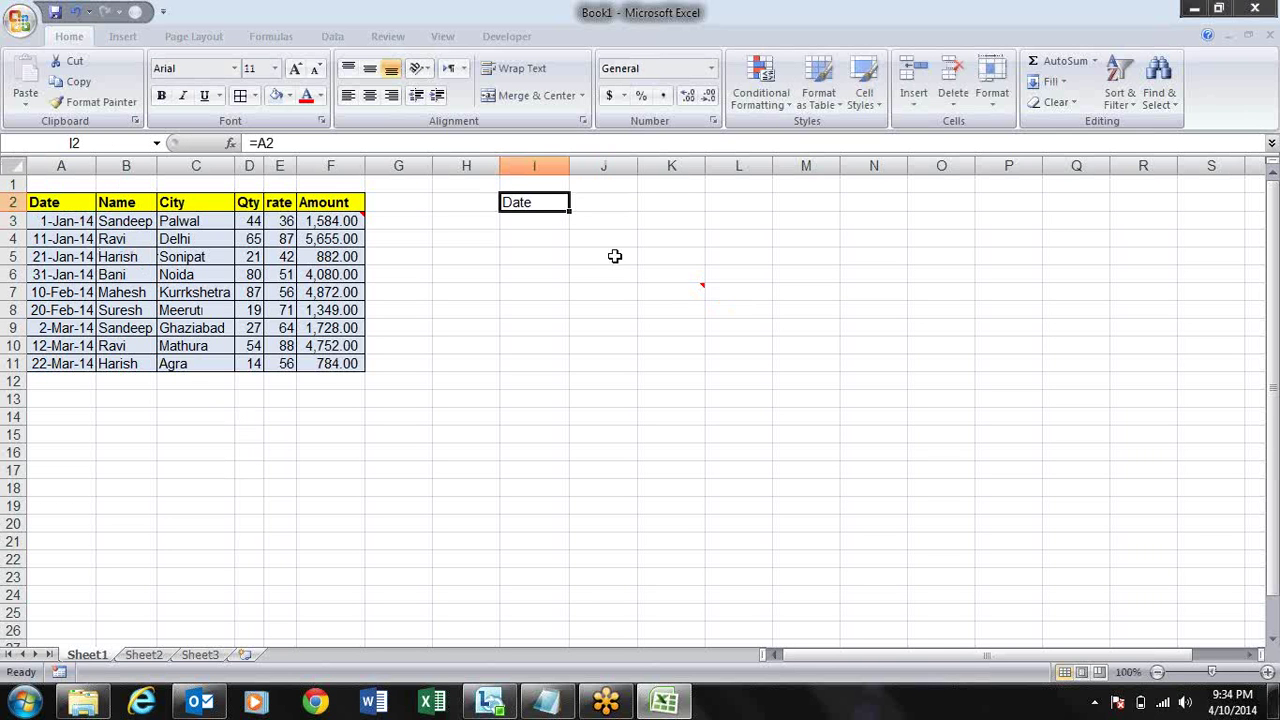
pyautogui.moveTo(570, 211); pyautogui.dragTo(911, 407)
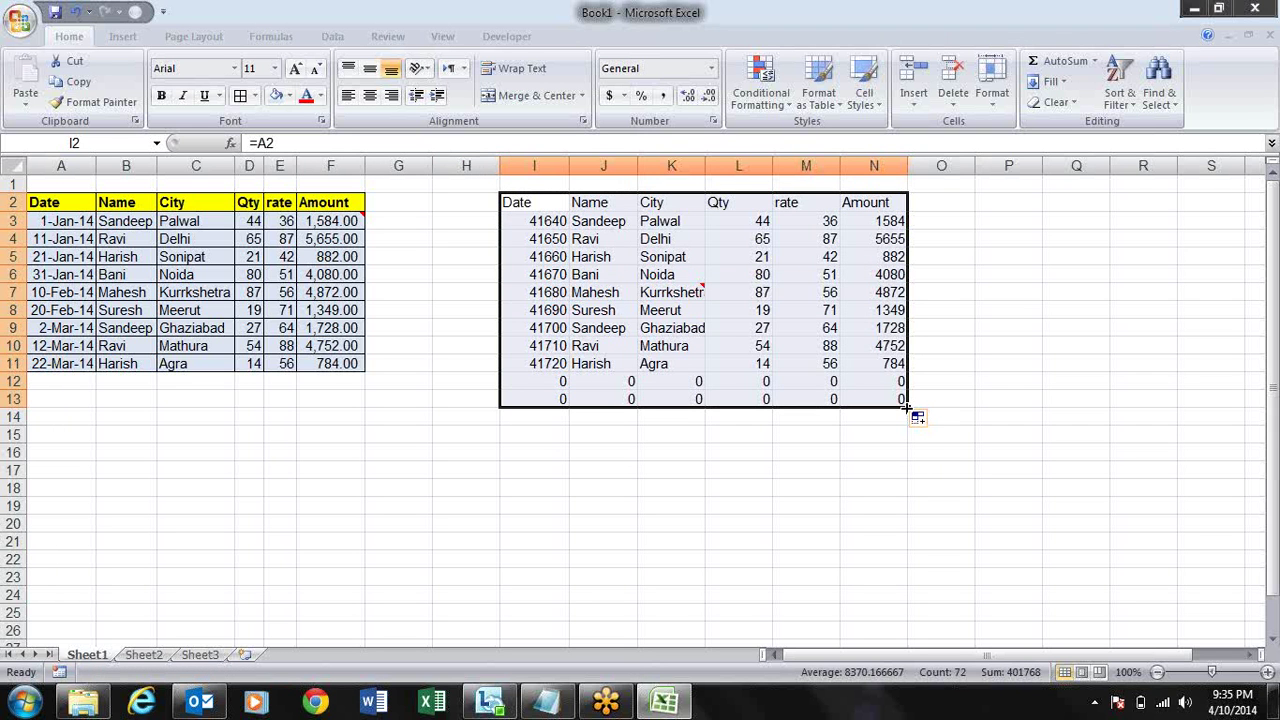
pyautogui.moveTo(907, 408); pyautogui.dragTo(906, 370)
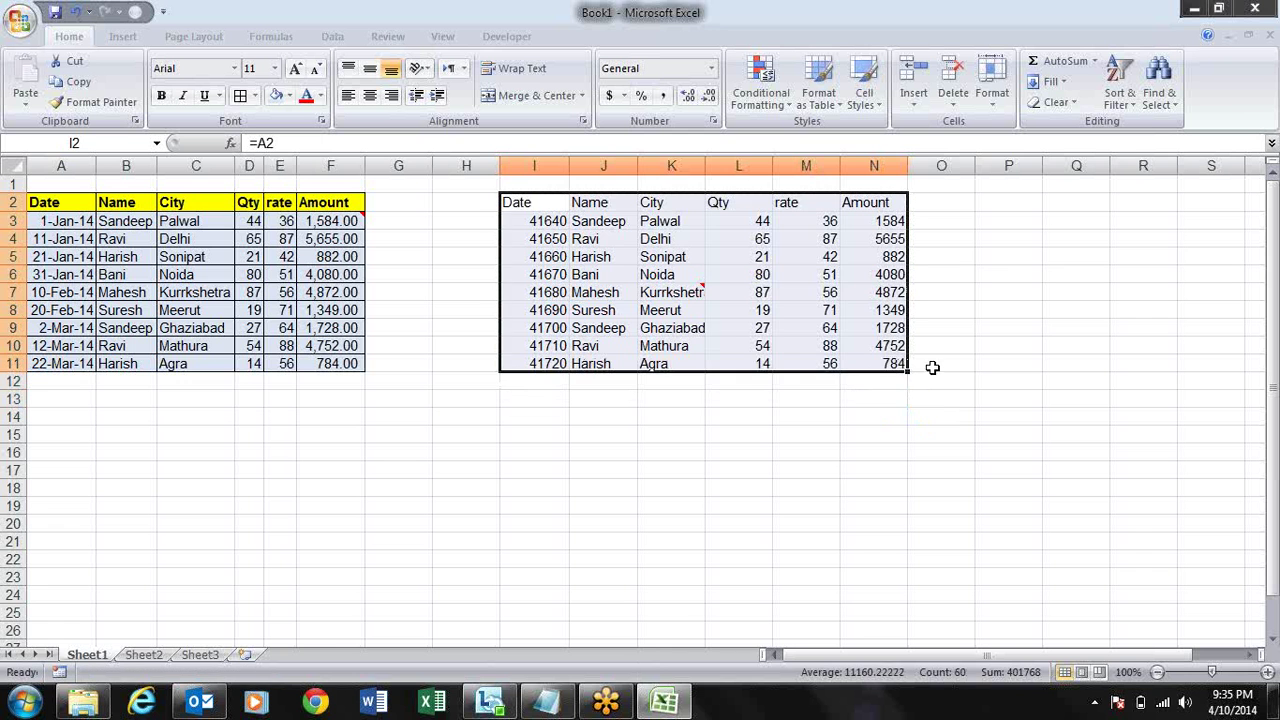
# - Copy the sales table and paste only its formats onto the linked copy at I2
pyautogui.click(967, 379)
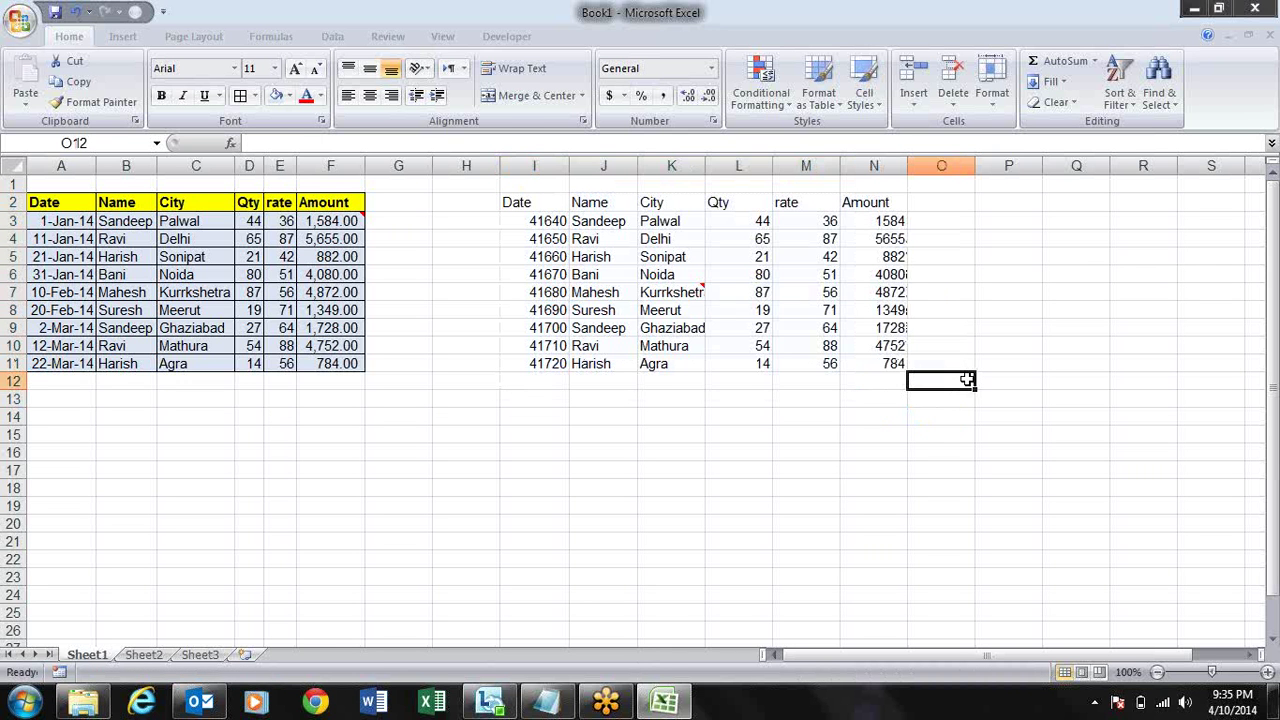
pyautogui.moveTo(344, 203); pyautogui.dragTo(348, 203)
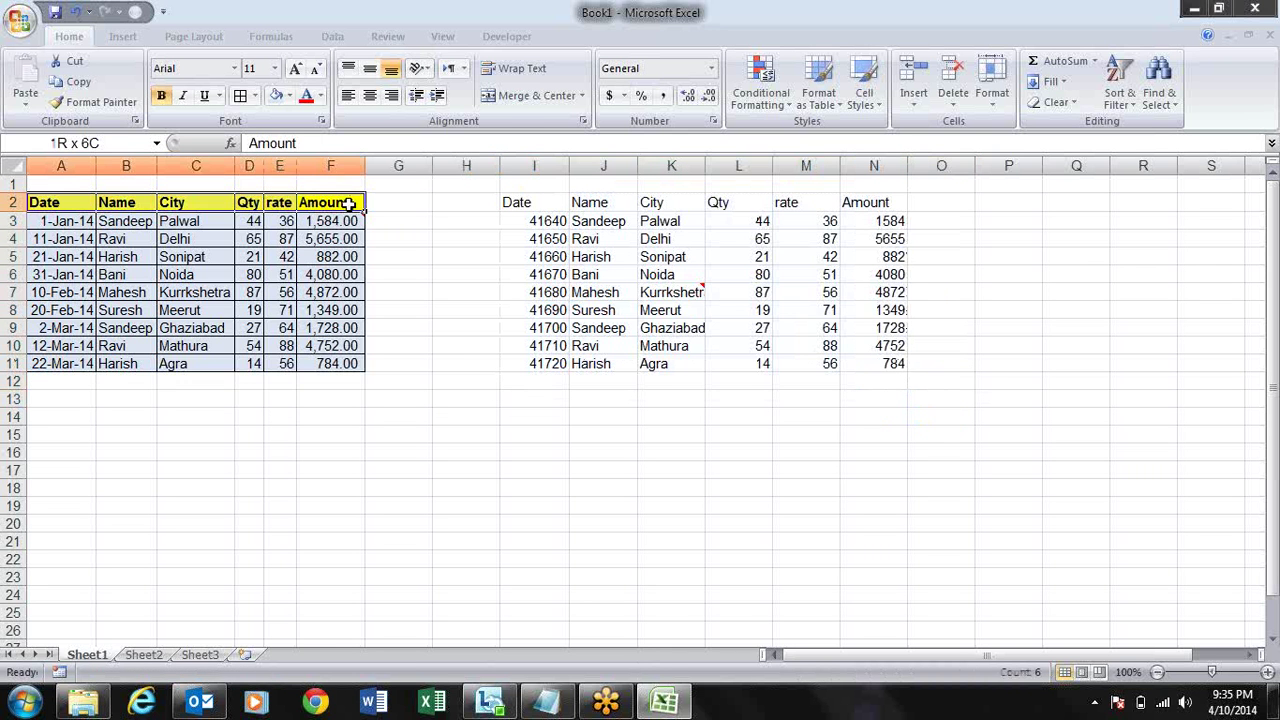
pyautogui.hotkey('ctrl', 'shift', 'Down')
pyautogui.hotkey('ctrl', 'c')
pyautogui.press('Right')
pyautogui.press('Right')
pyautogui.press('Right')
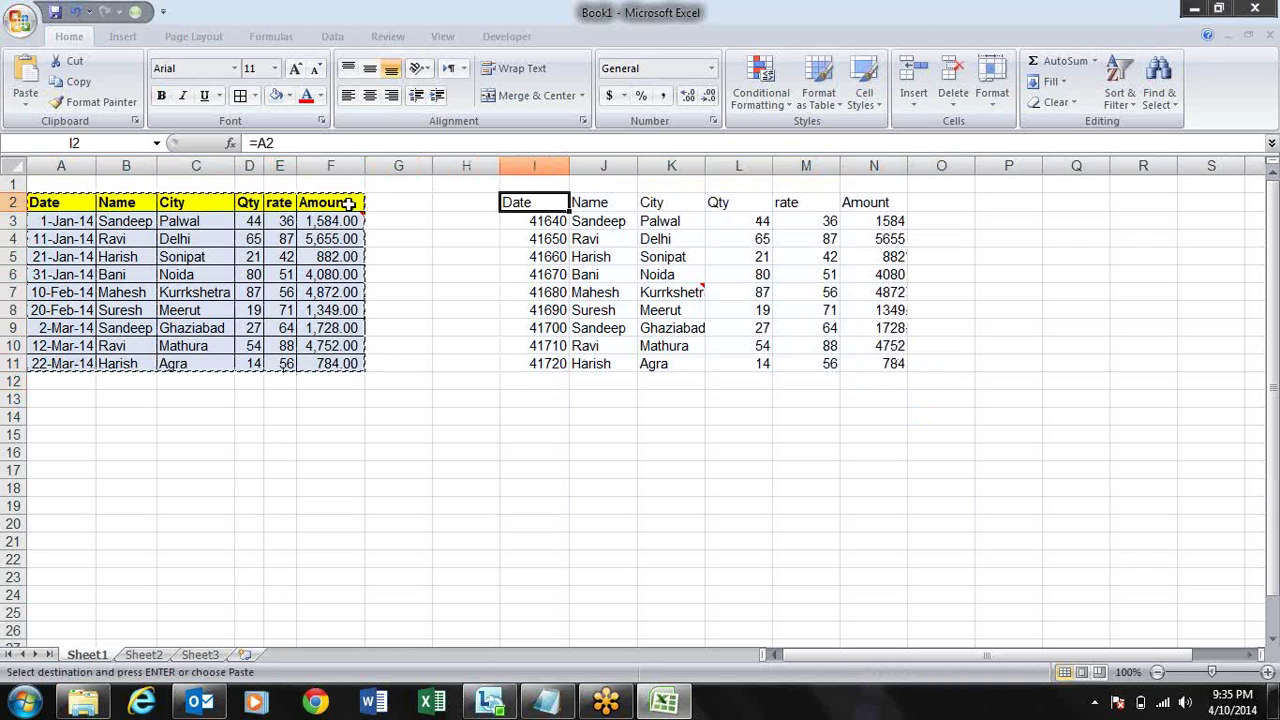
pyautogui.hotkey('alt', 'h')
pyautogui.press('v')
pyautogui.press('s')
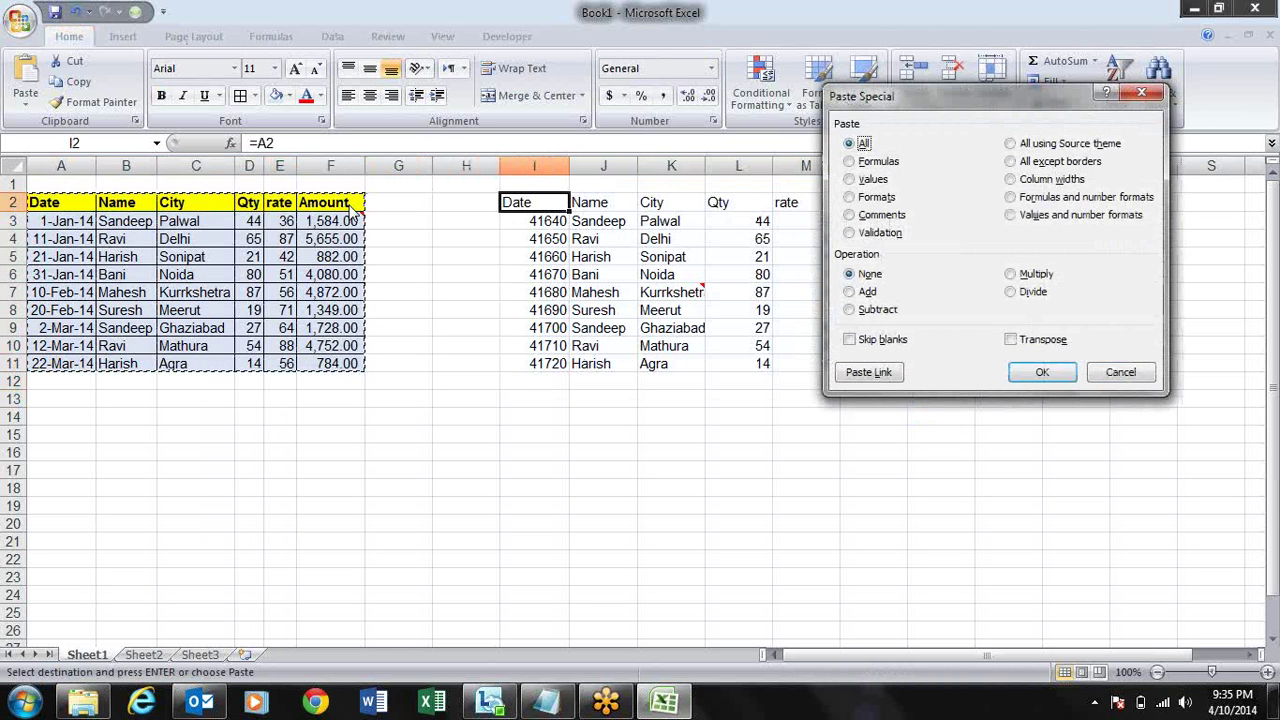
pyautogui.press('f')
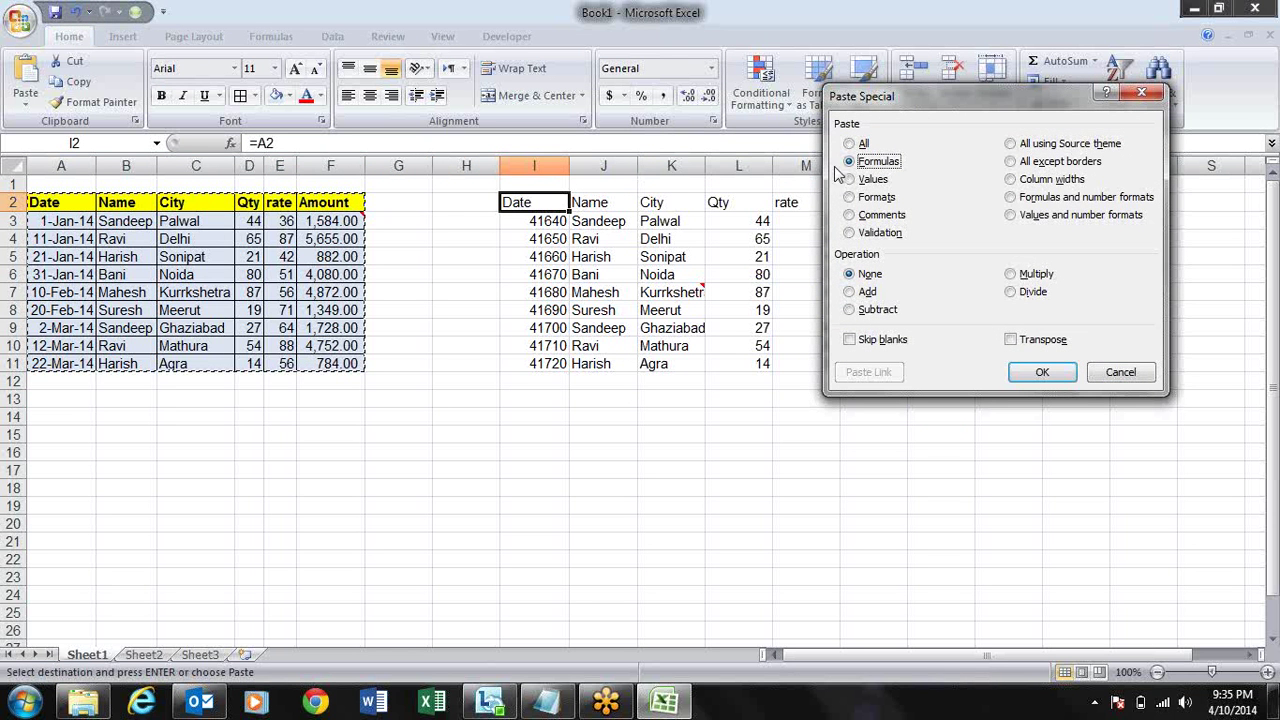
pyautogui.click(877, 197)
pyautogui.click(1042, 372)
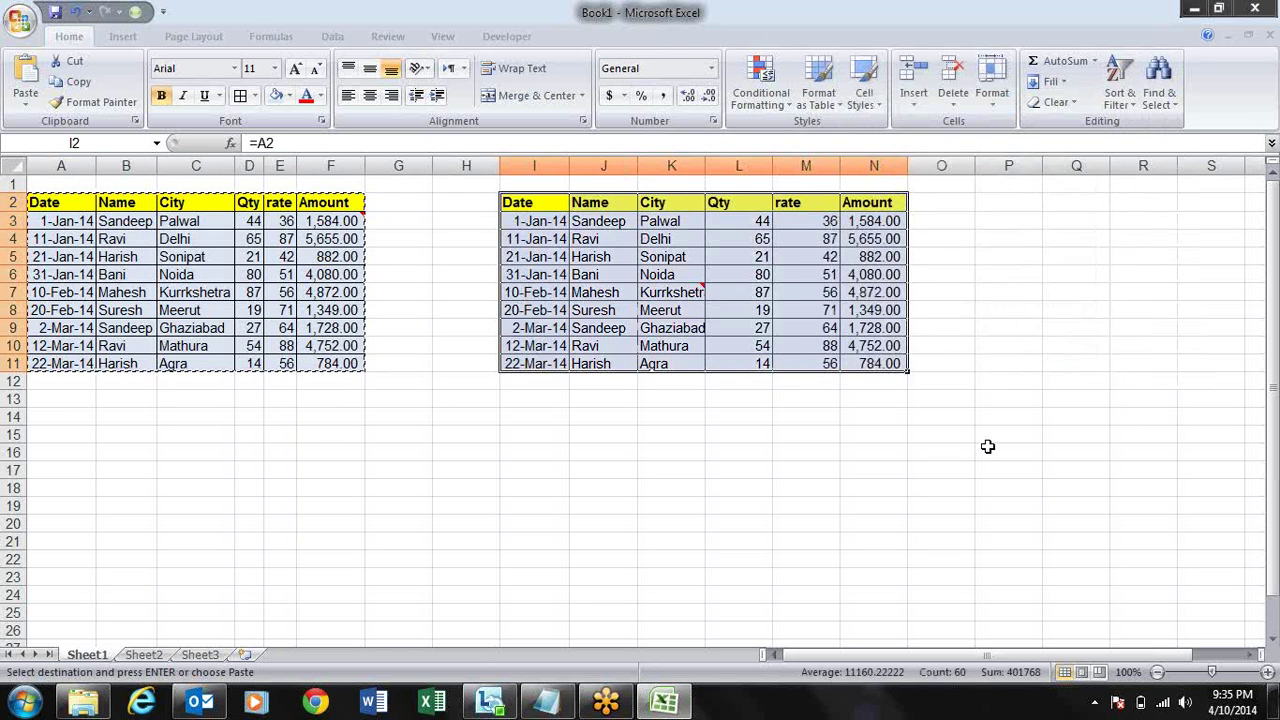
# - Paste the source column widths onto the linked copy with Paste Special
pyautogui.hotkey('alt', 'e')
pyautogui.press('s')
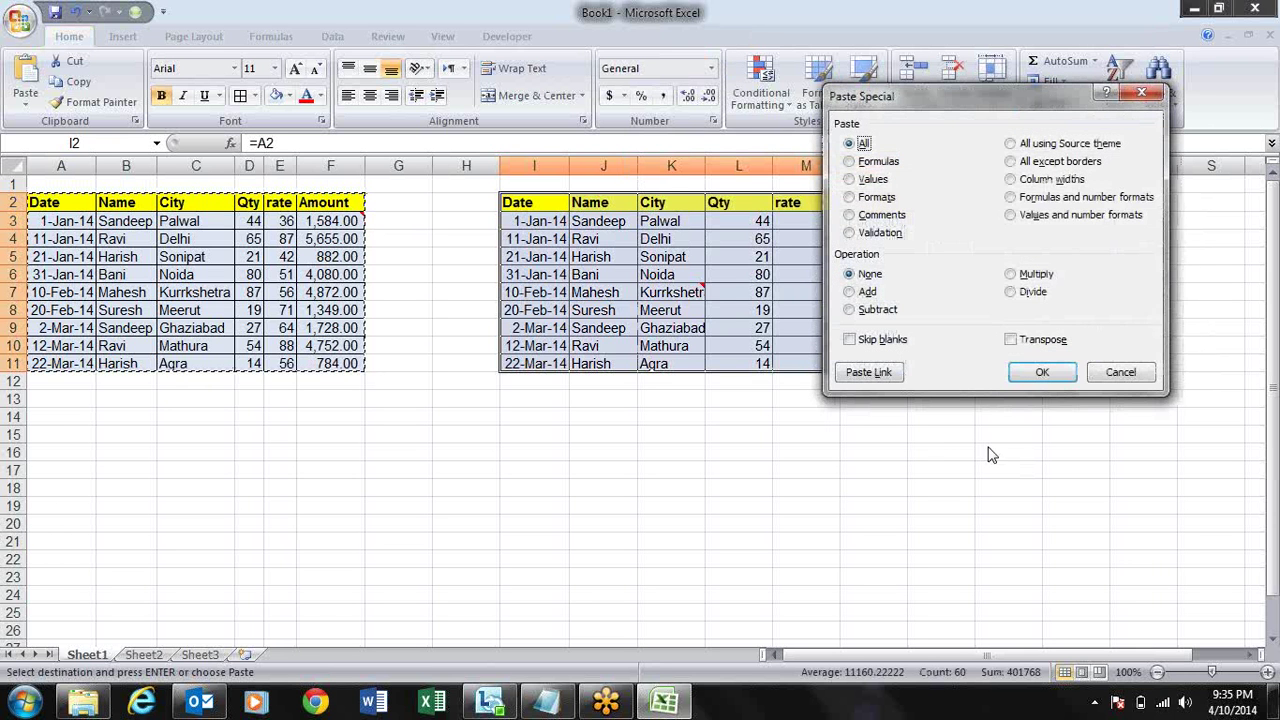
pyautogui.click(1043, 186)
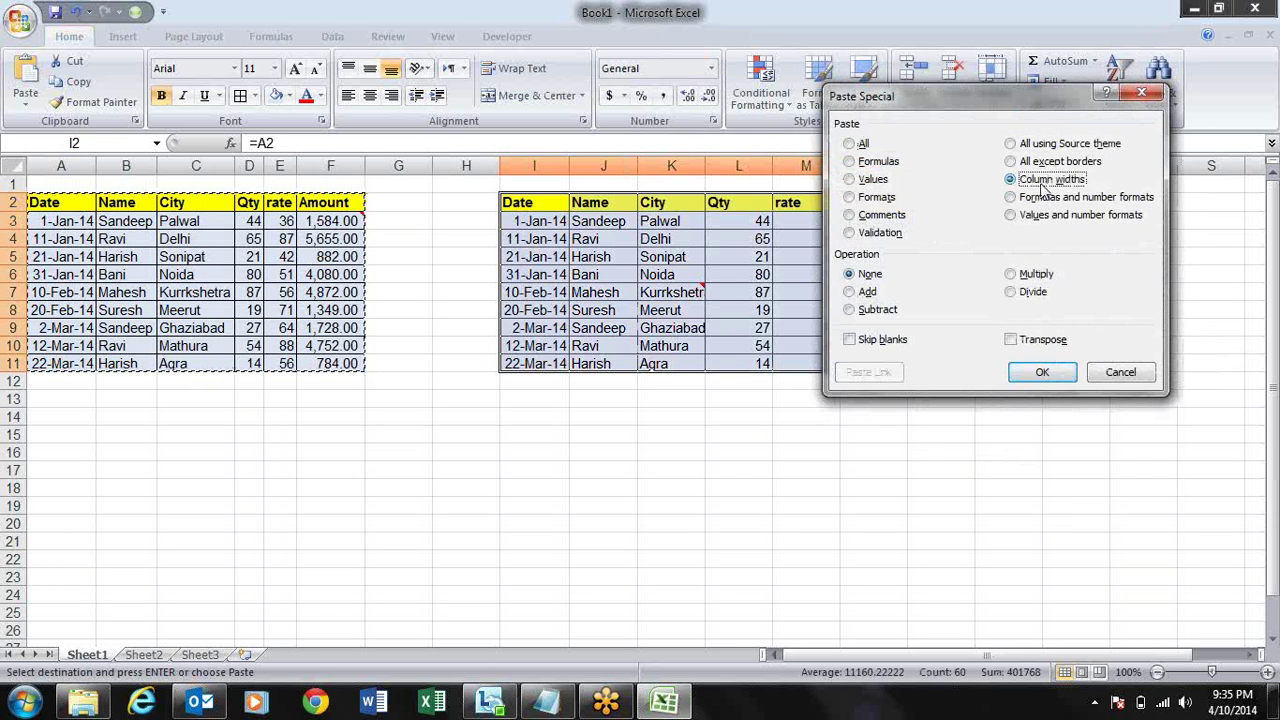
pyautogui.press('Return')
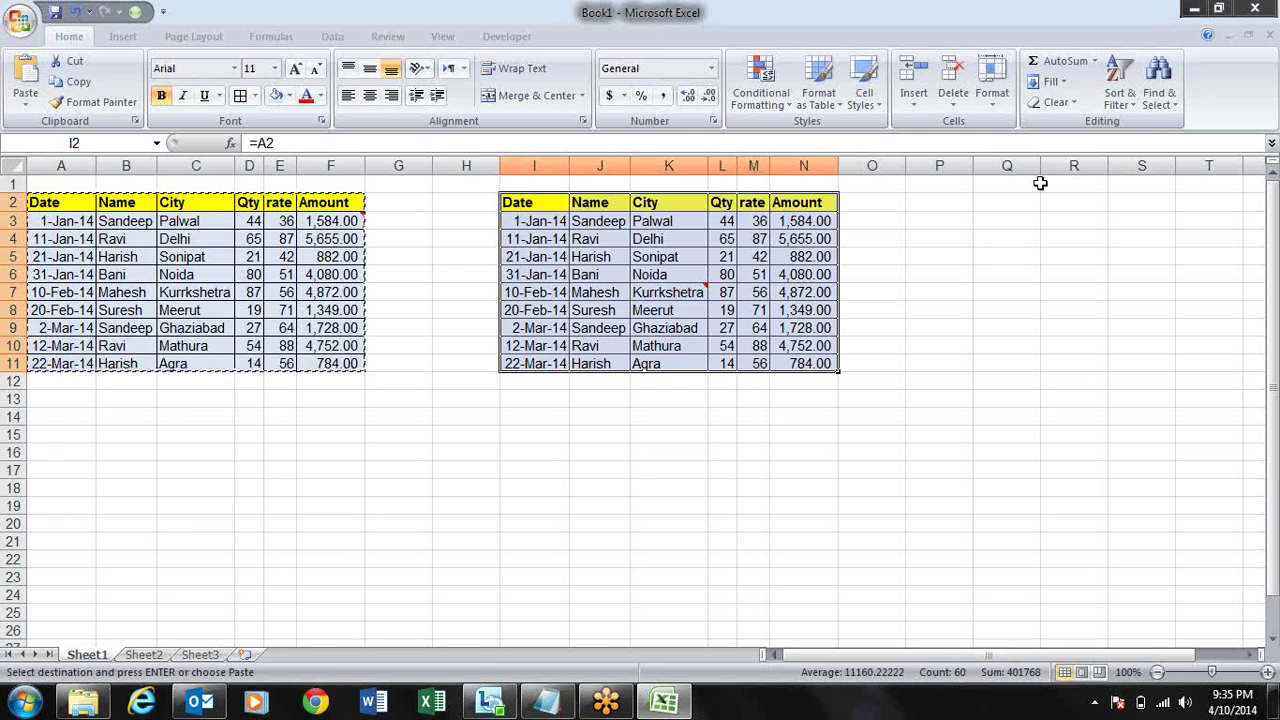
# - Change the first name in B3 to Pradeep
pyautogui.press('Escape')
pyautogui.press('Left')
pyautogui.press('Left')
pyautogui.press('Left')
pyautogui.press('Left')
pyautogui.press('Left')
pyautogui.press('Left')
pyautogui.press('Down')
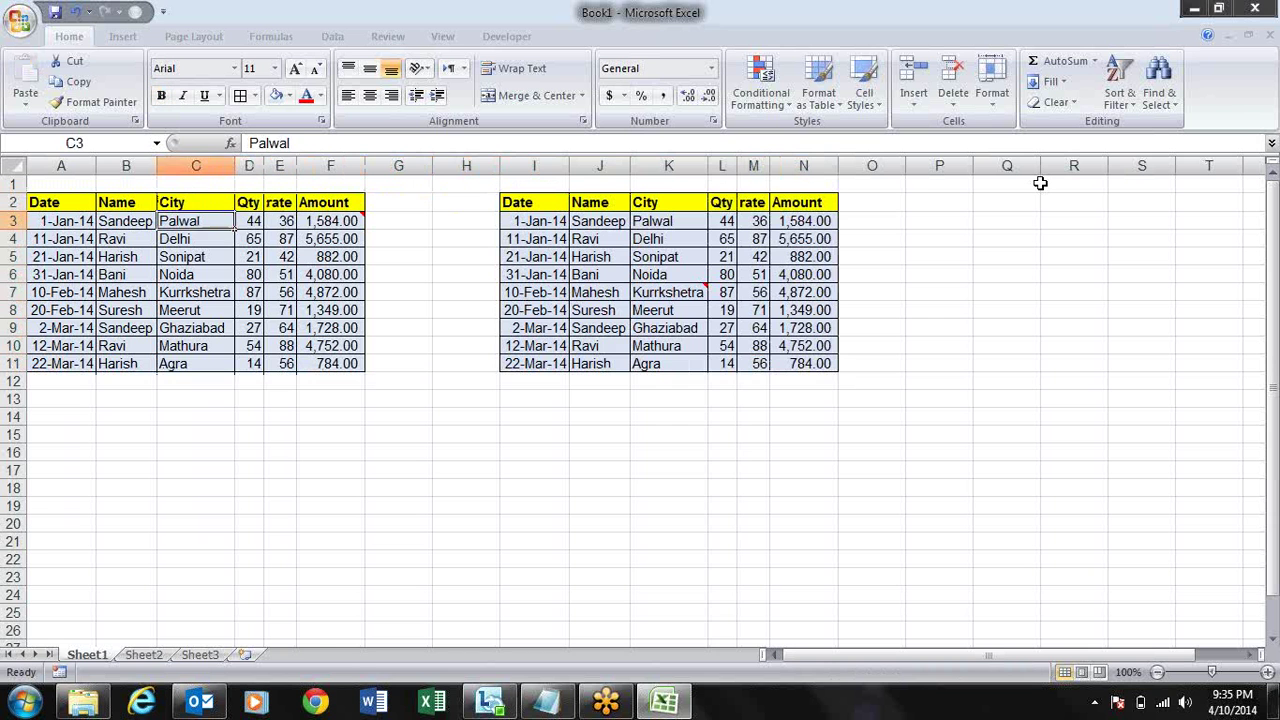
pyautogui.press('Left')
pyautogui.write('P')
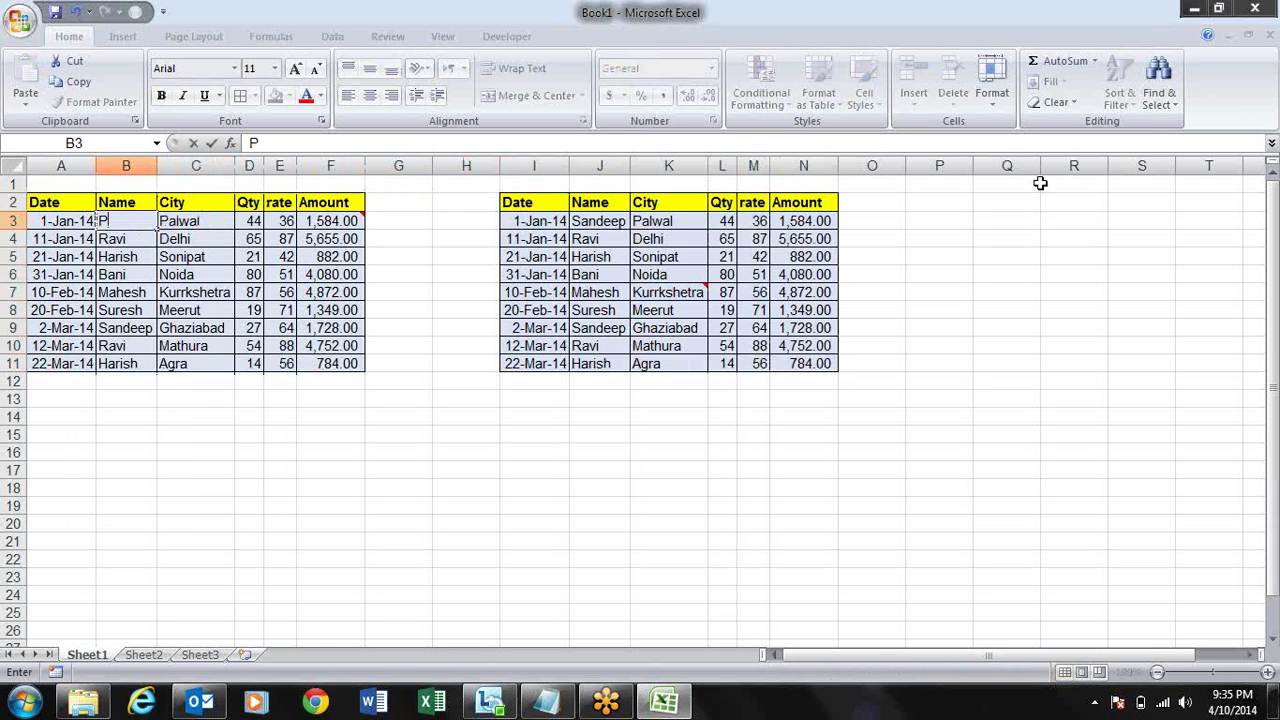
pyautogui.write('radeep')
pyautogui.press('Return')
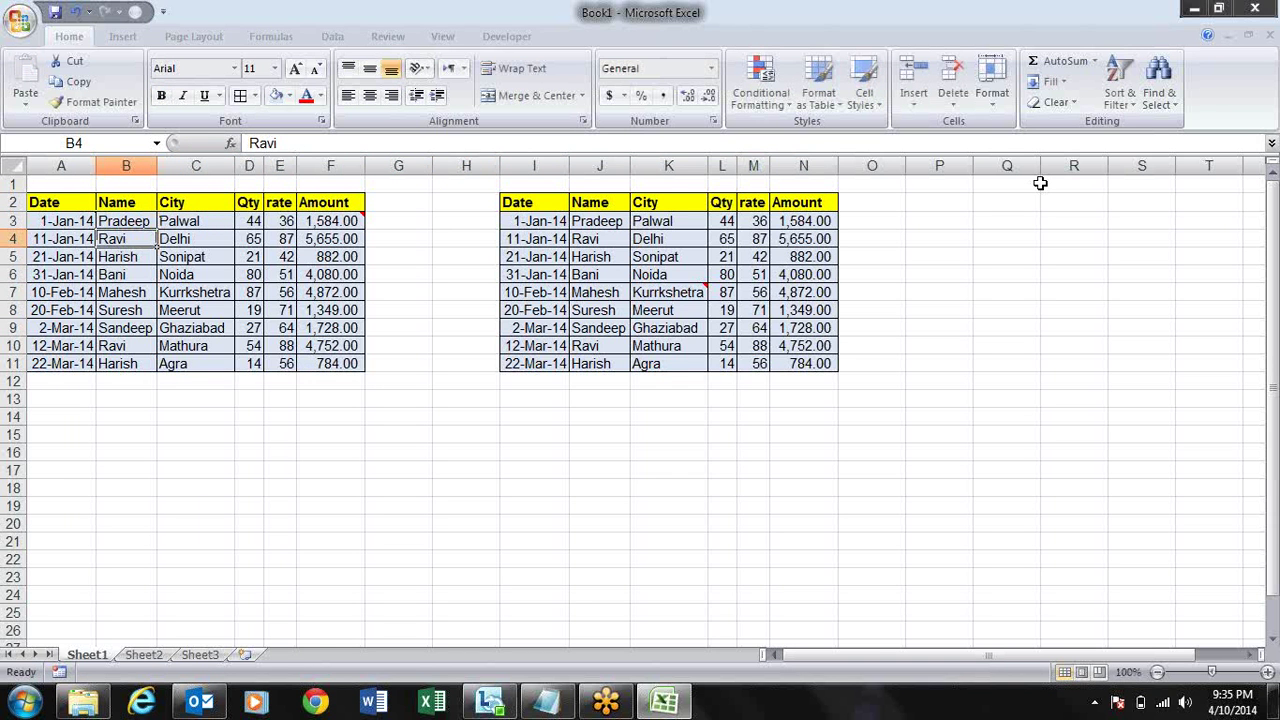
# - Make the linked name in J3 bold, then select the whole copy I2:N11
pyautogui.click(614, 222)
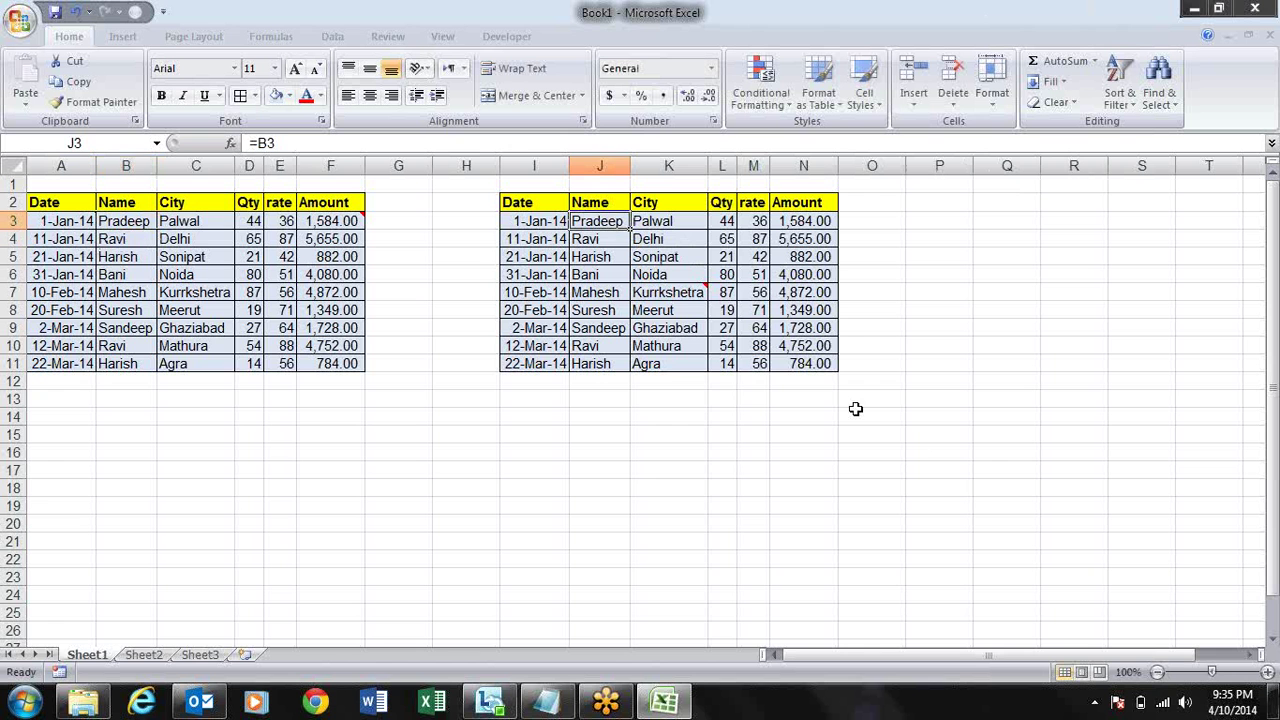
pyautogui.hotkey('ctrl', 'b')
pyautogui.press('Left')
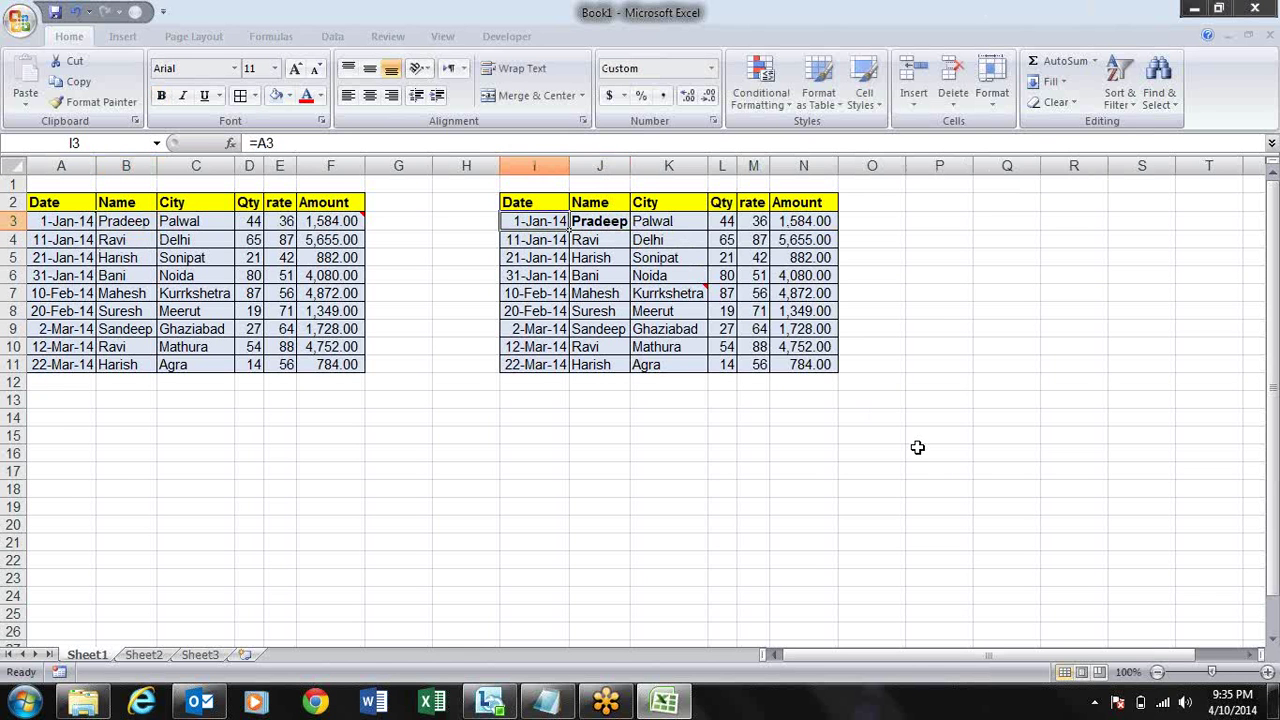
pyautogui.press('Up')
pyautogui.hotkey('ctrl', 'shift', 'Right')
pyautogui.hotkey('ctrl', 'shift', 'Down')
# - Clear the formatting and contents of the copy in I2:N11
pyautogui.hotkey('alt', 'e')
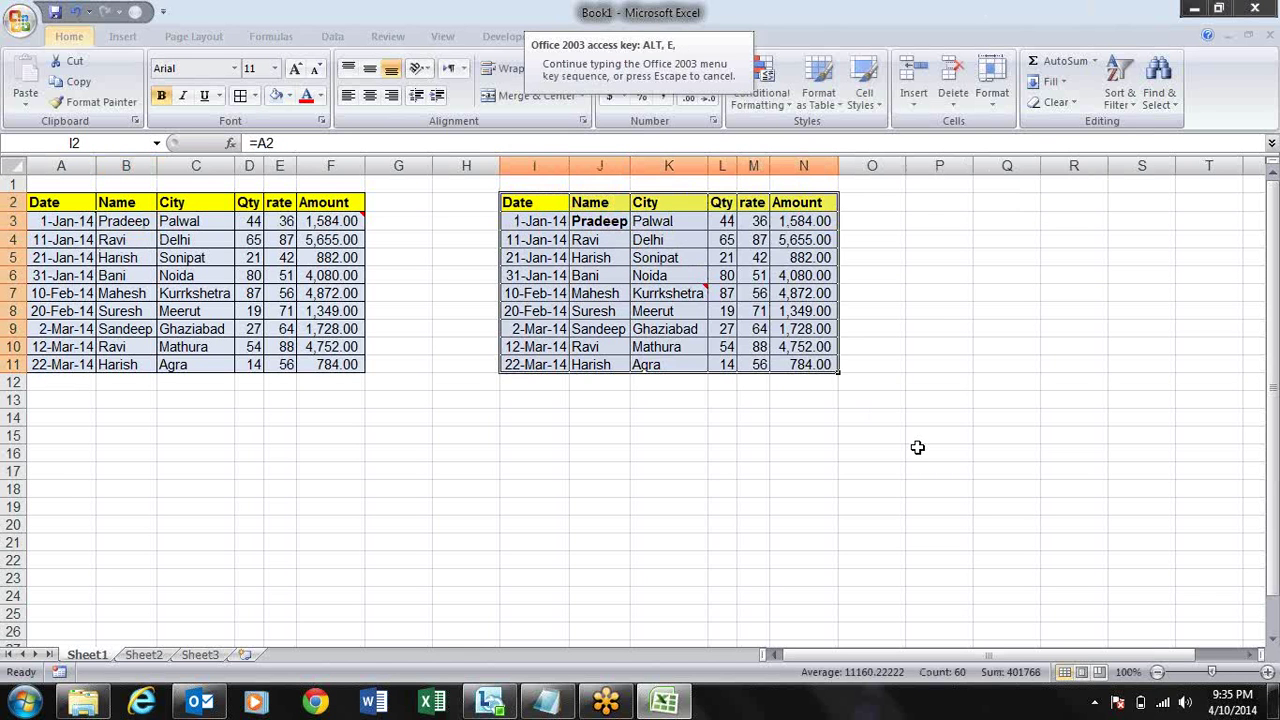
pyautogui.press('a')
pyautogui.press('f')
pyautogui.press('Delete')
# - Copy A2:F11 and paste it at I2 with Paste Link
pyautogui.press('Left')
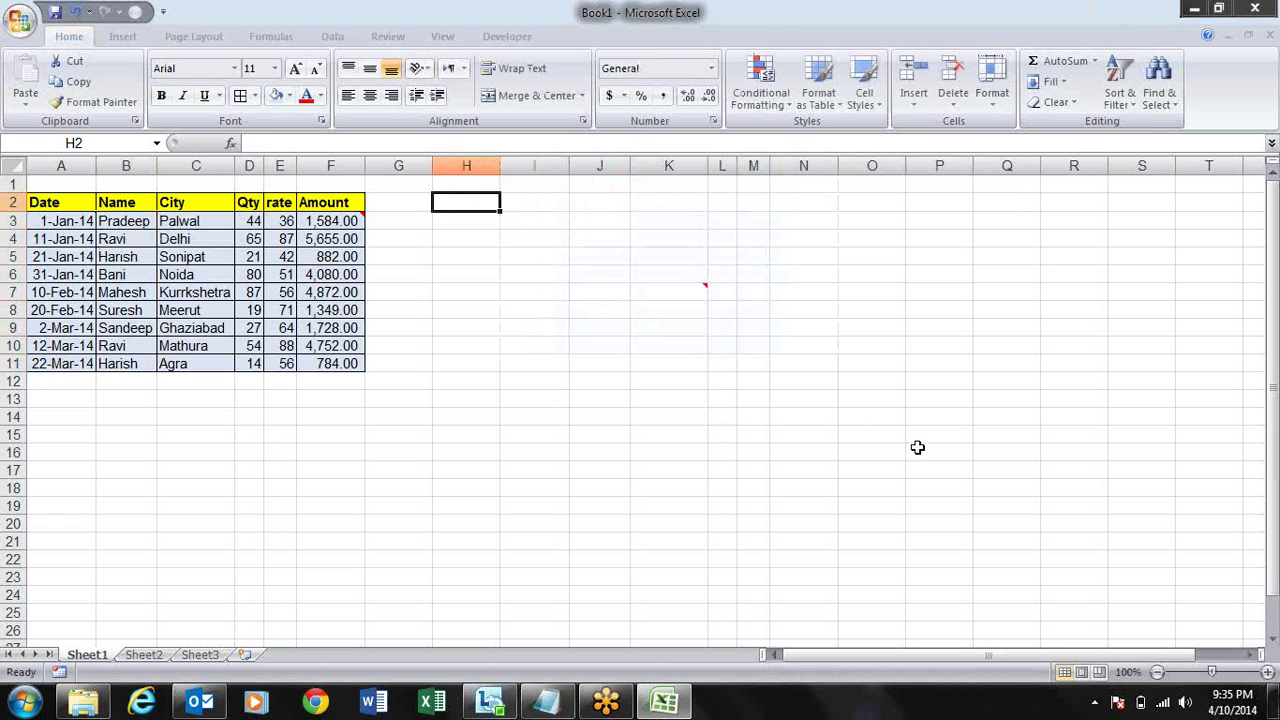
pyautogui.press('Left')
pyautogui.press('Left')
pyautogui.press('Left')
pyautogui.press('Right')
pyautogui.hotkey('ctrl', 'shift', 'Left')
pyautogui.hotkey('ctrl', 'shift', 'Down')
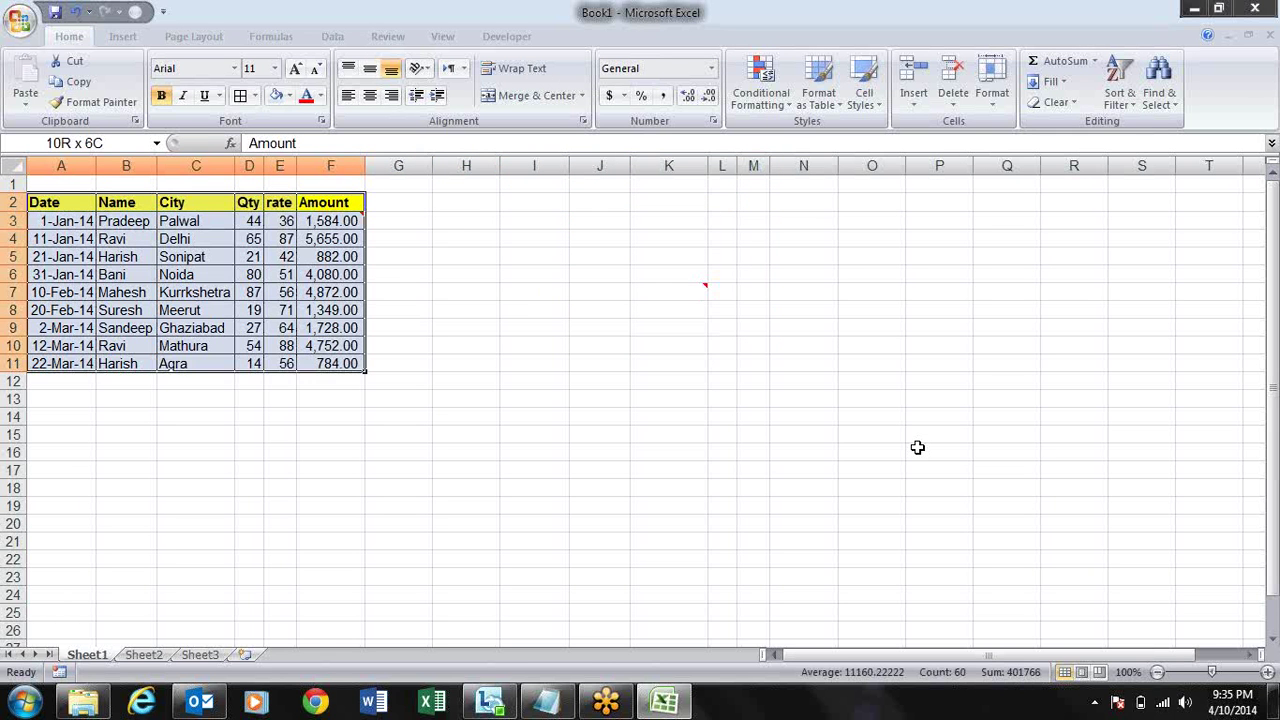
pyautogui.hotkey('ctrl', 'c')
pyautogui.press('Right')
pyautogui.press('Right')
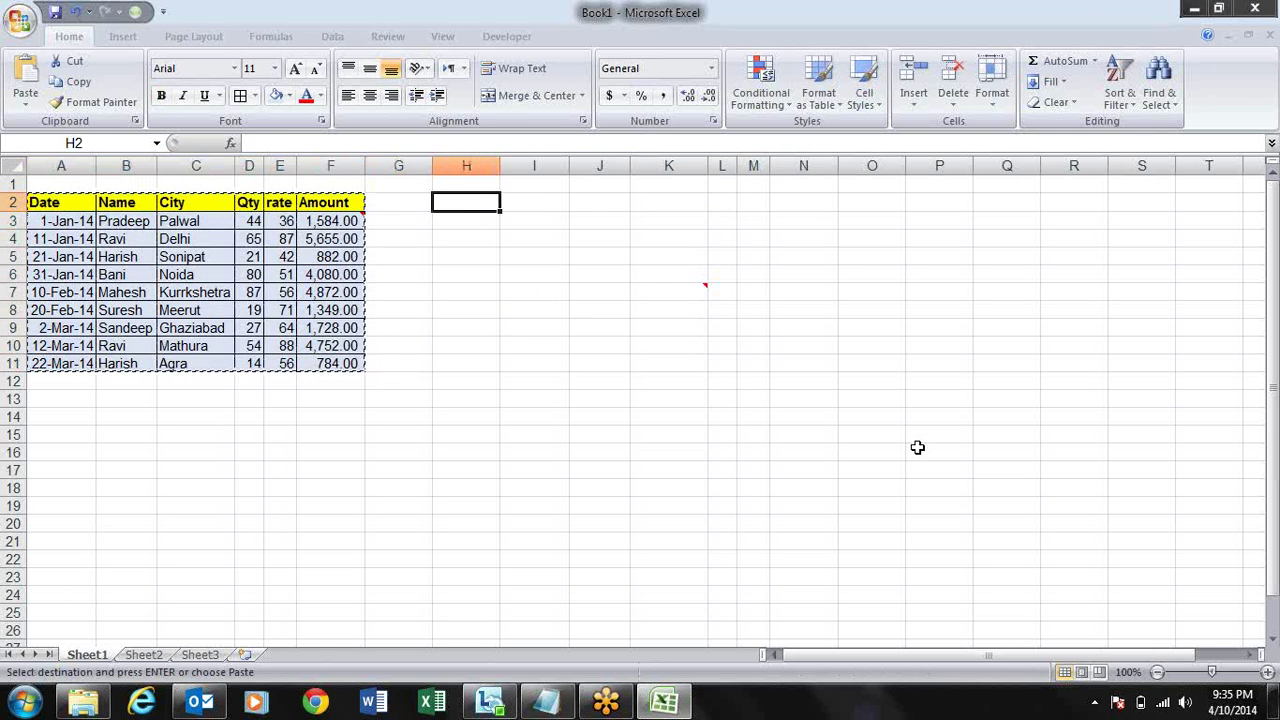
pyautogui.press('Left')
pyautogui.press('Right')
pyautogui.press('Right')
pyautogui.hotkey('alt', 'e')
pyautogui.press('s')
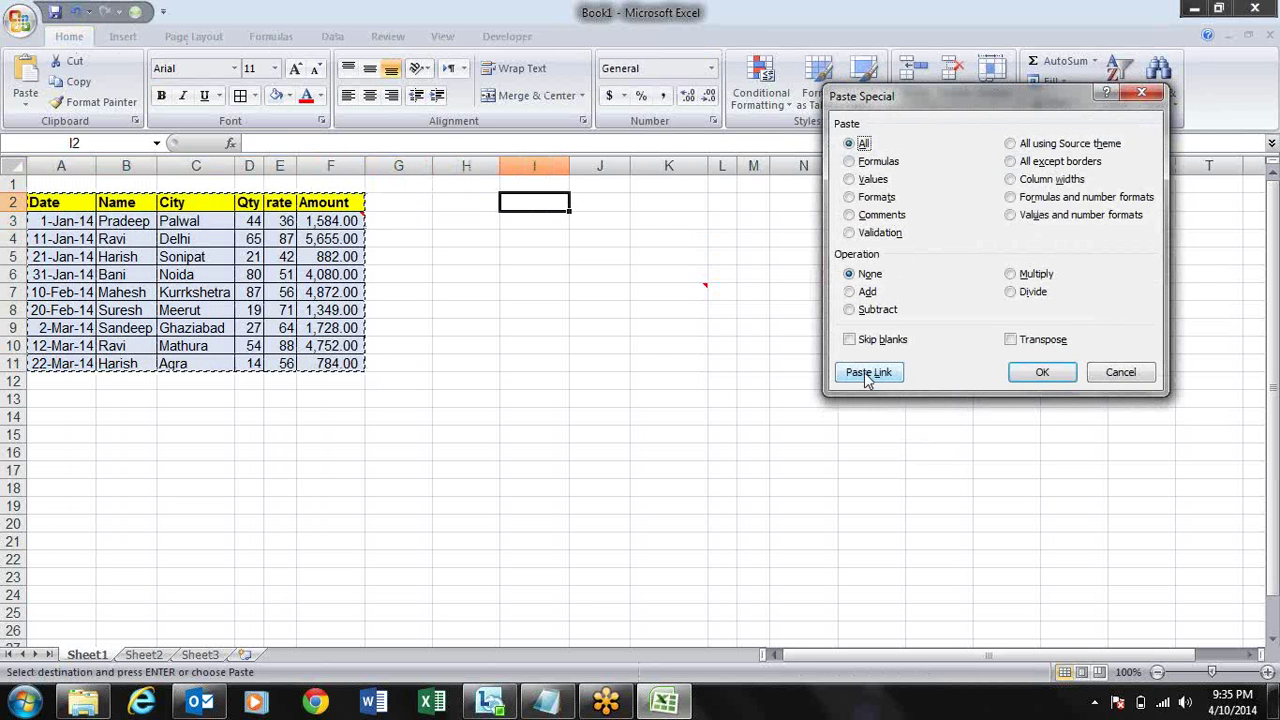
pyautogui.click(868, 372)
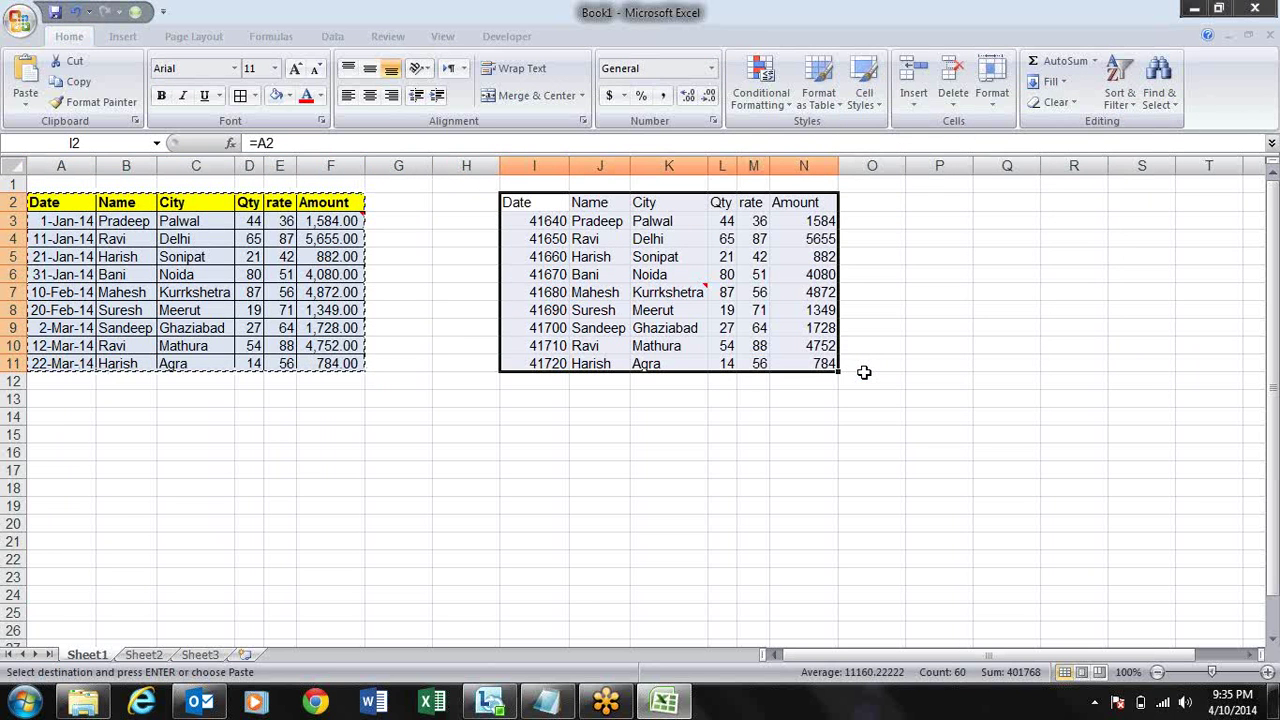
# - Try Paste Special Values over the linked copy, then undo it to restore the links
pyautogui.hotkey('alt', 'e')
pyautogui.press('s')
pyautogui.press('v')
pyautogui.press('Return')
pyautogui.press('alt')
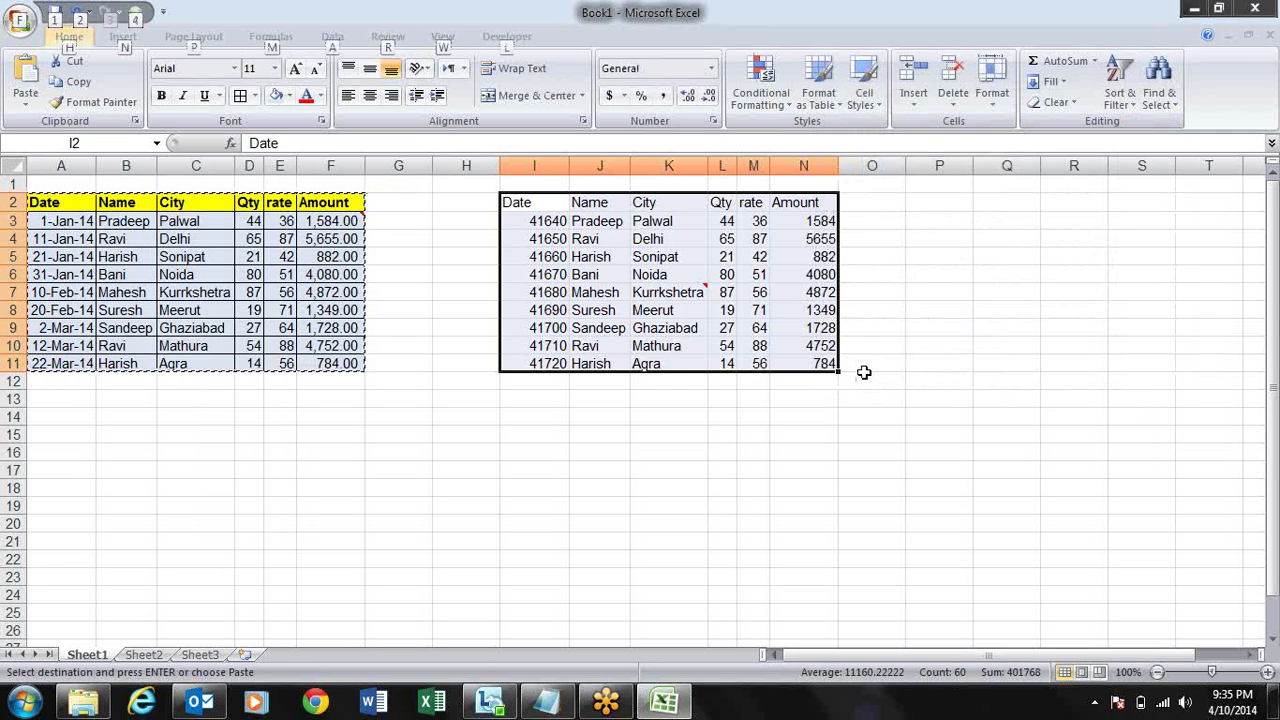
pyautogui.press('Escape')
pyautogui.press('Escape')
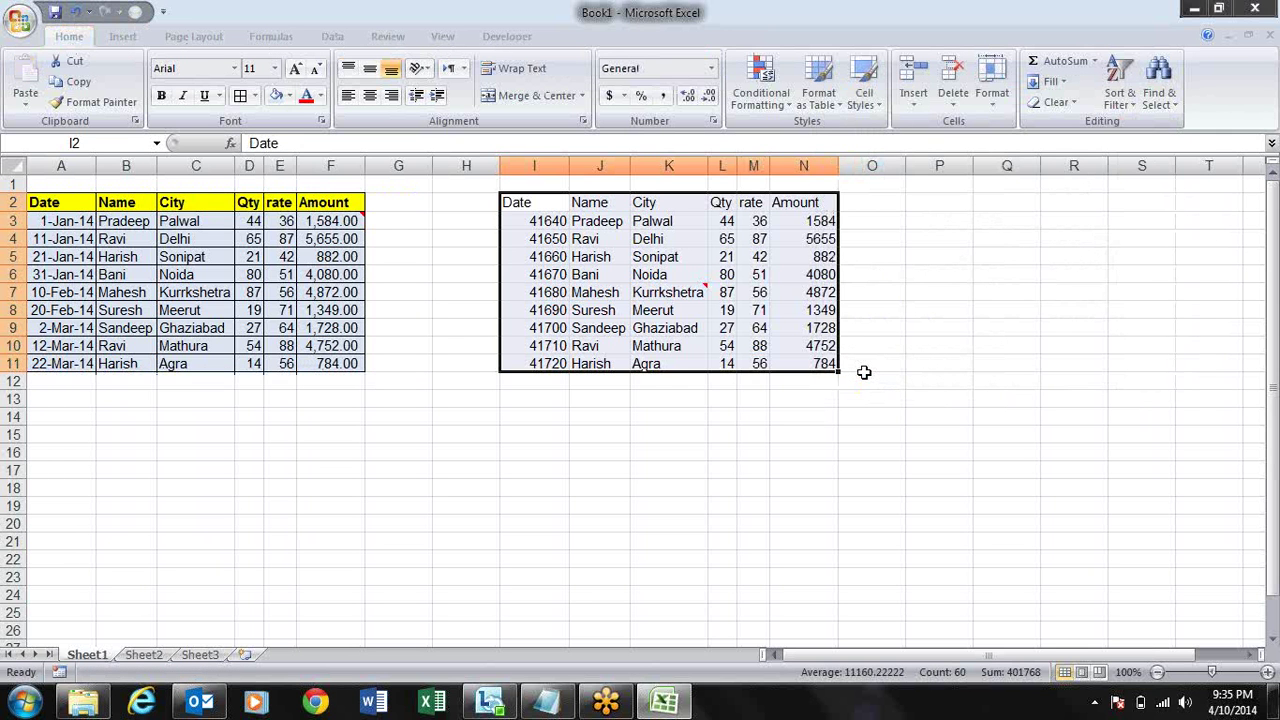
pyautogui.hotkey('ctrl', 'z')
pyautogui.press('Down')
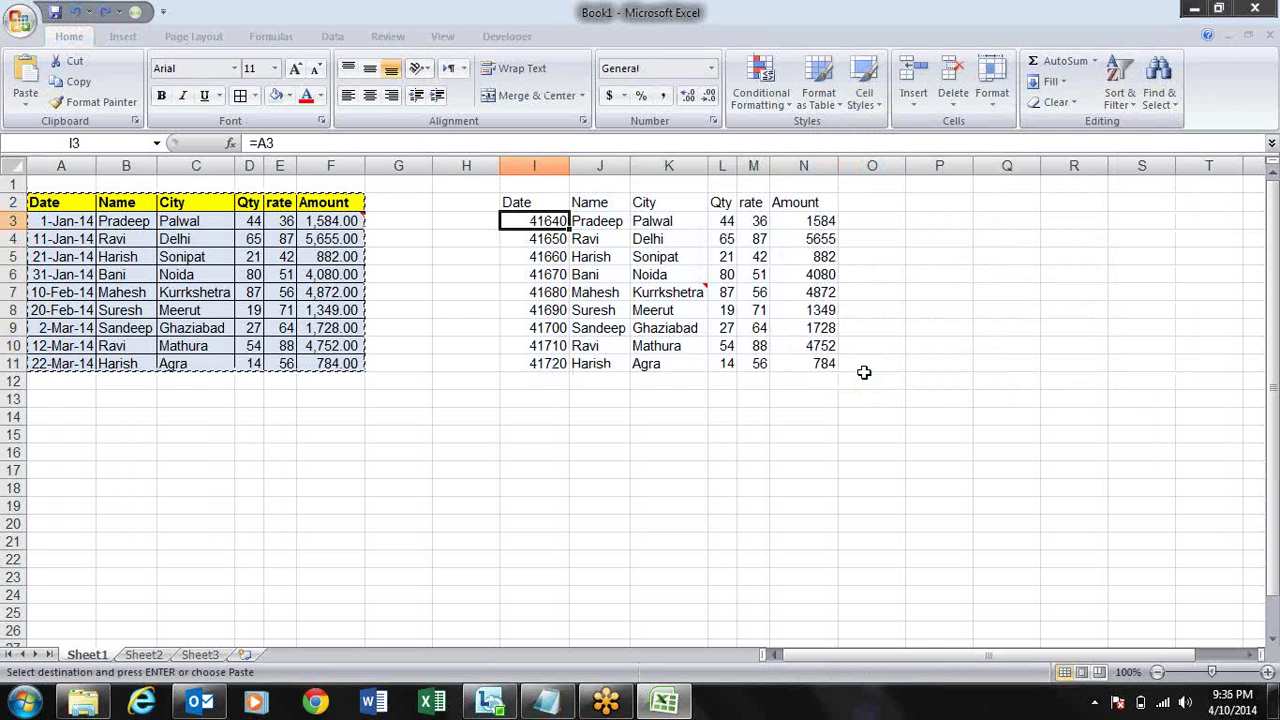
pyautogui.press('Up')
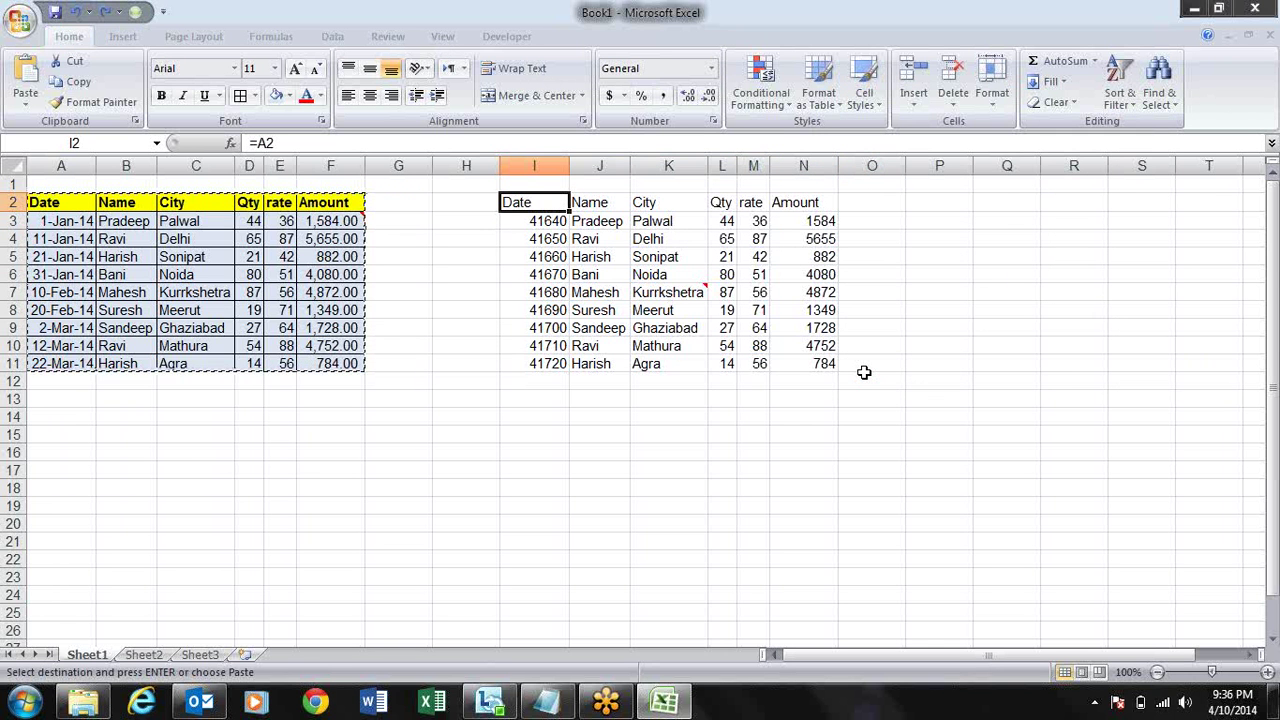
# - Paste only the source formats onto the linked copy via Paste Special
pyautogui.hotkey('alt', 'e')
pyautogui.press('s')
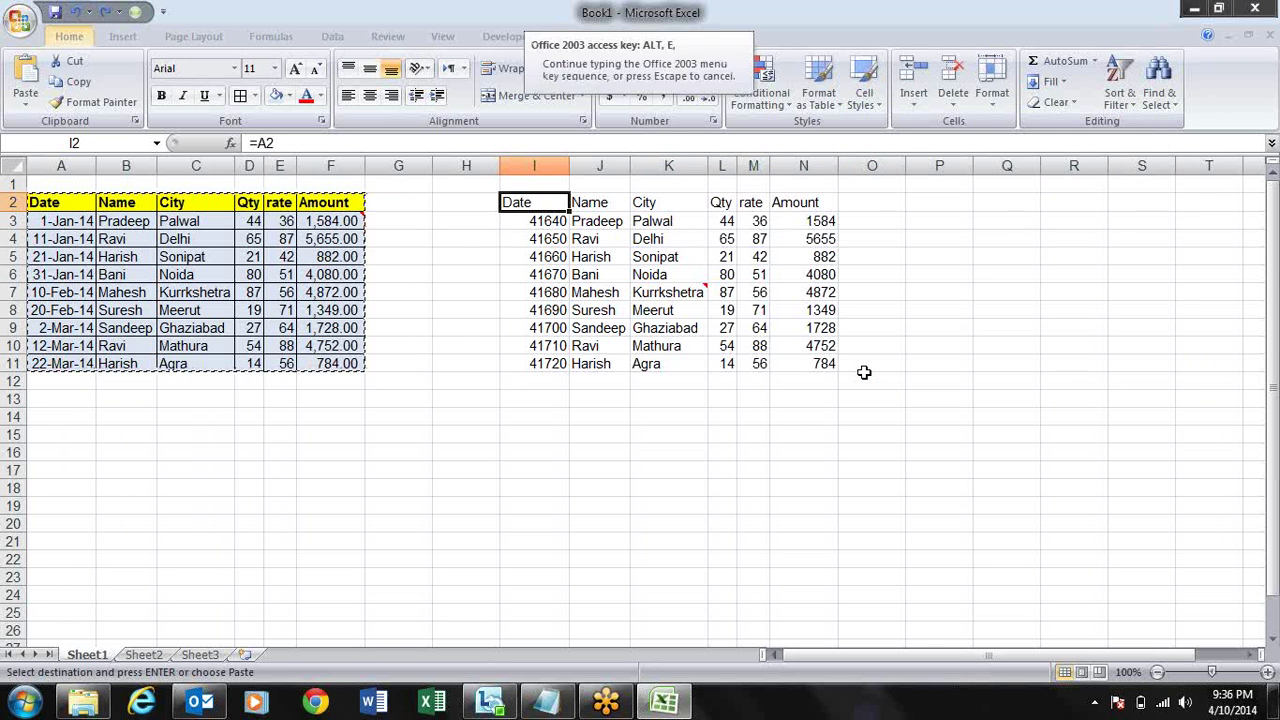
pyautogui.press('t')
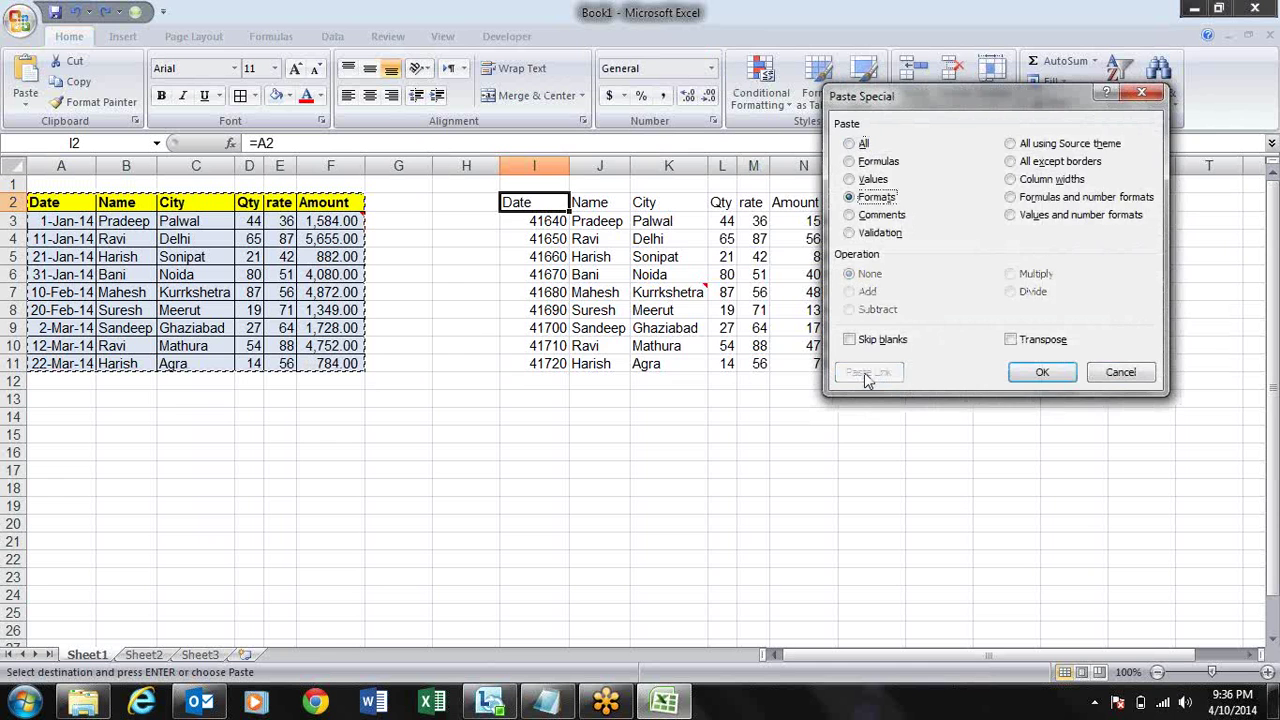
pyautogui.press('Return')
pyautogui.press('Down')
pyautogui.press('Down')
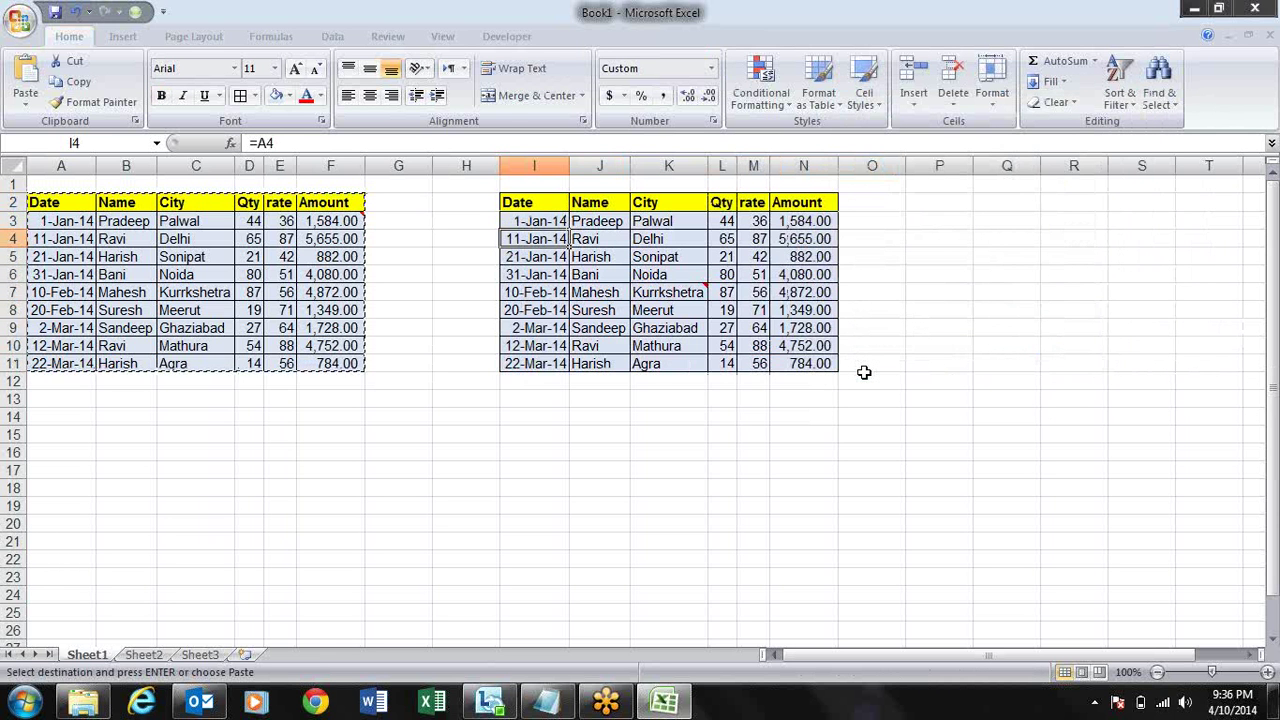
pyautogui.press('Left')
pyautogui.press('Left')
pyautogui.press('Left')
pyautogui.press('Left')
pyautogui.press('Left')
pyautogui.press('Left')
pyautogui.press('Left')
pyautogui.press('Left')
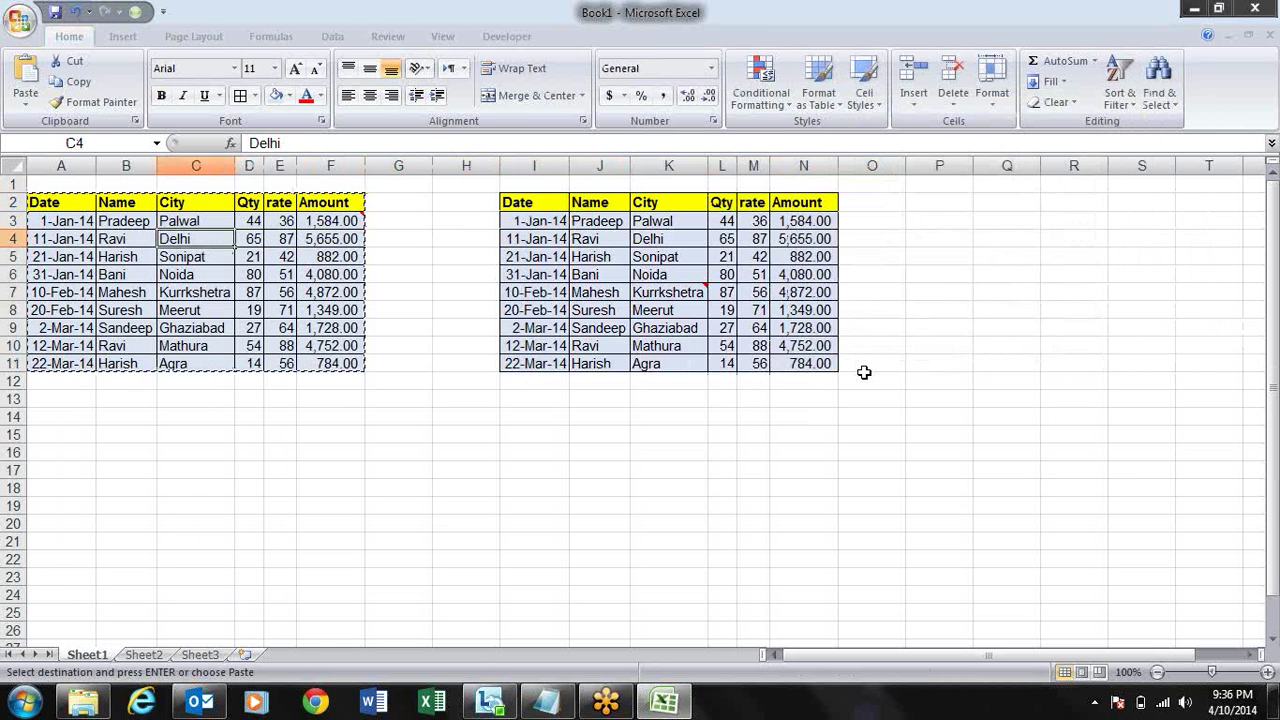
pyautogui.press('Up')
pyautogui.press('Up')
pyautogui.press('Right')
pyautogui.press('Right')
pyautogui.press('Right')
pyautogui.press('Right')
pyautogui.press('Right')
pyautogui.press('Right')
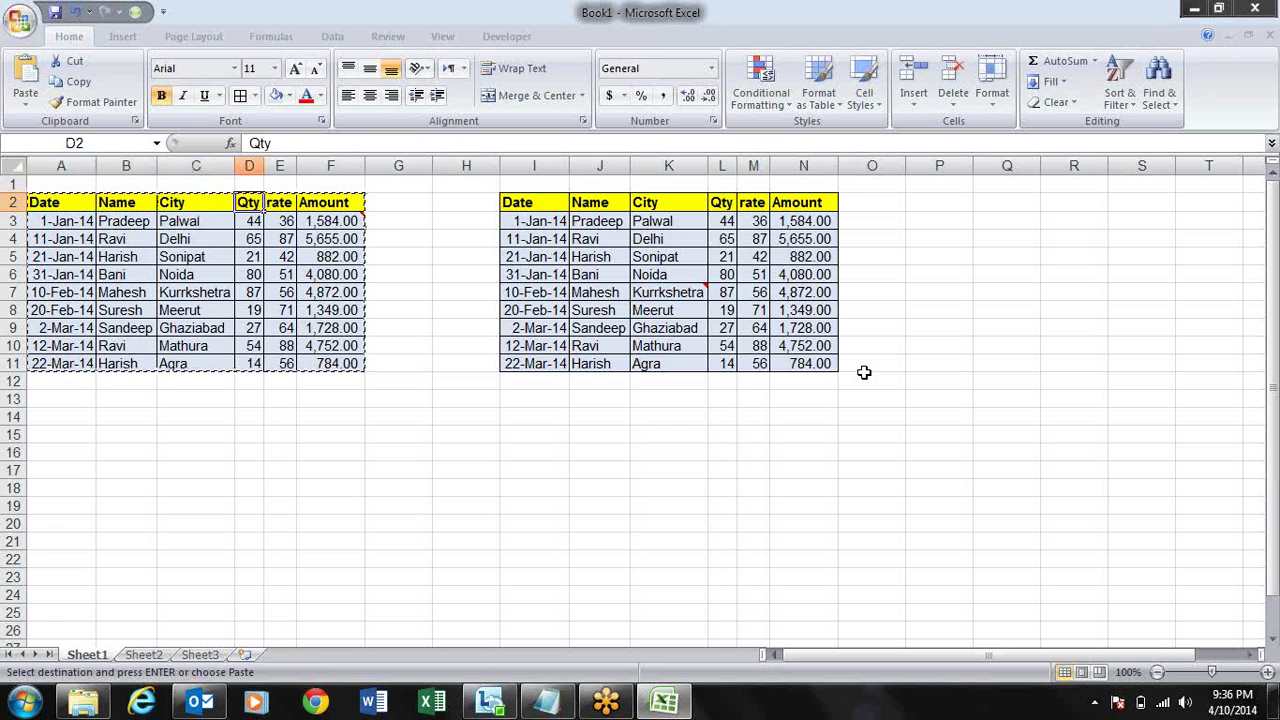
pyautogui.press('Left')
pyautogui.press('Left')
pyautogui.press('Right')
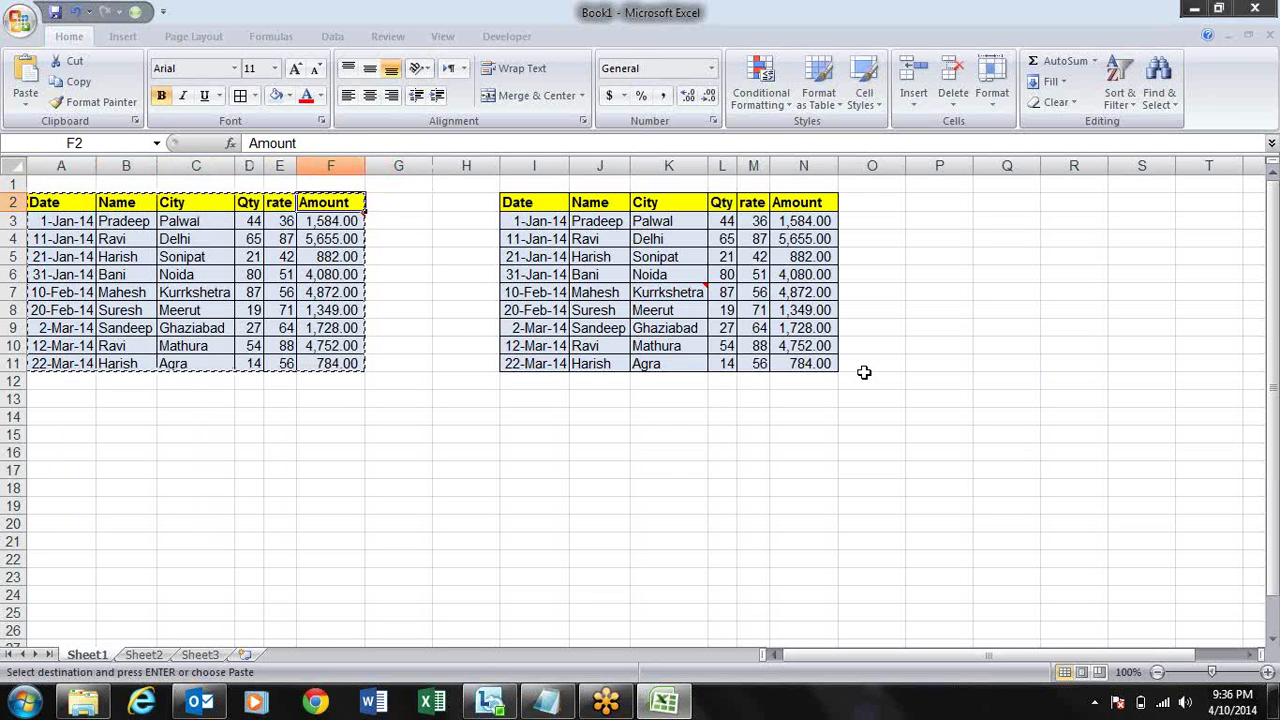
pyautogui.press('Right')
pyautogui.press('Left')
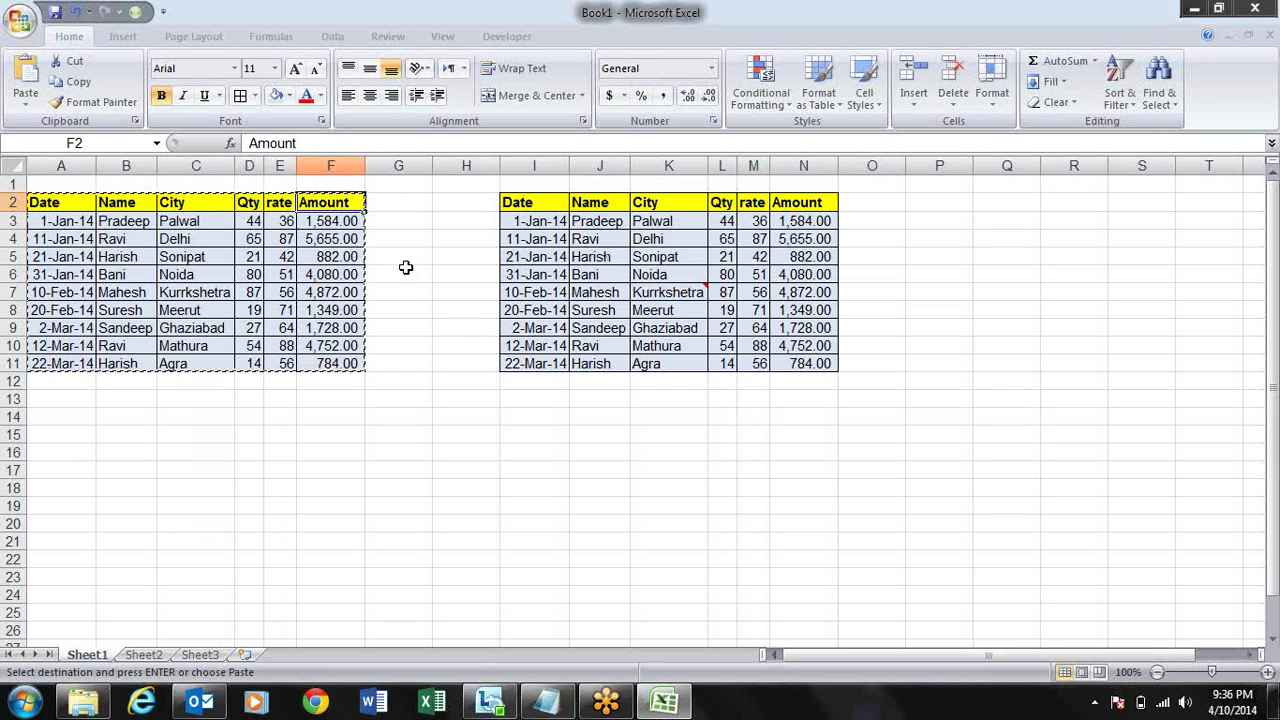
# - Select the linked copy I2:N11 and clear the copy marquee
pyautogui.click(545, 201)
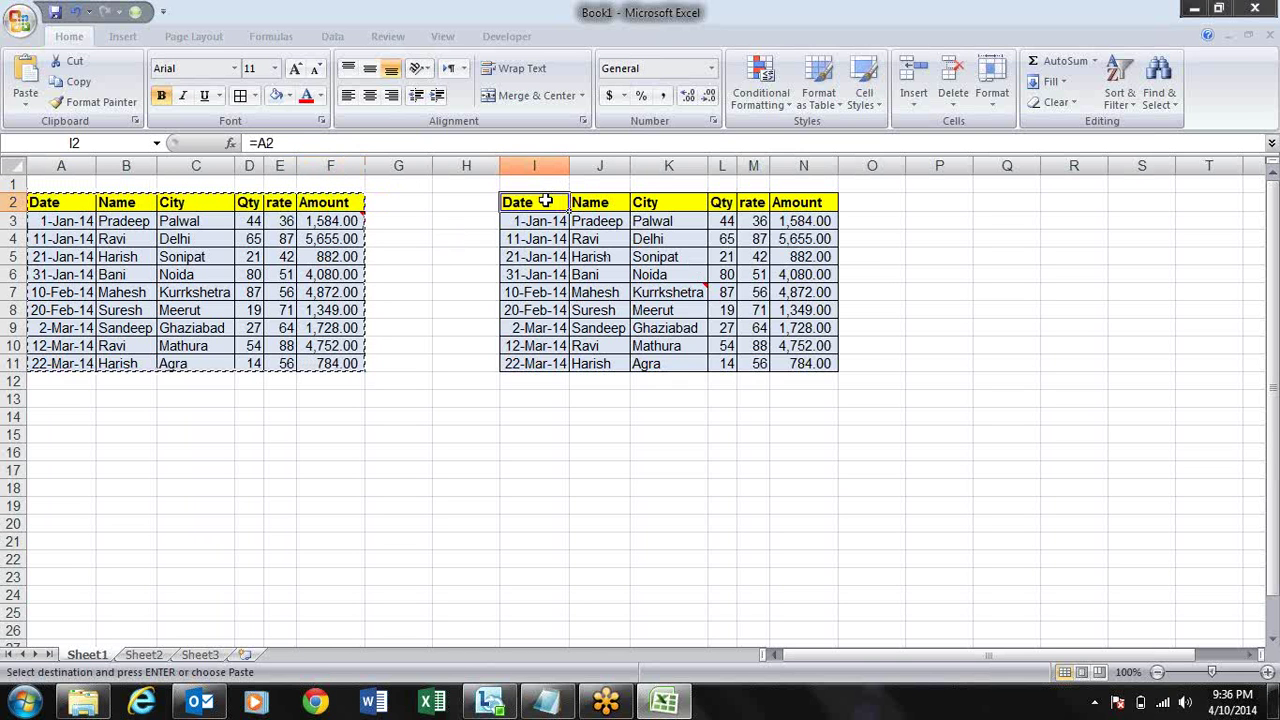
pyautogui.hotkey('ctrl', 'shift', 'Right')
pyautogui.hotkey('ctrl', 'shift', 'Down')
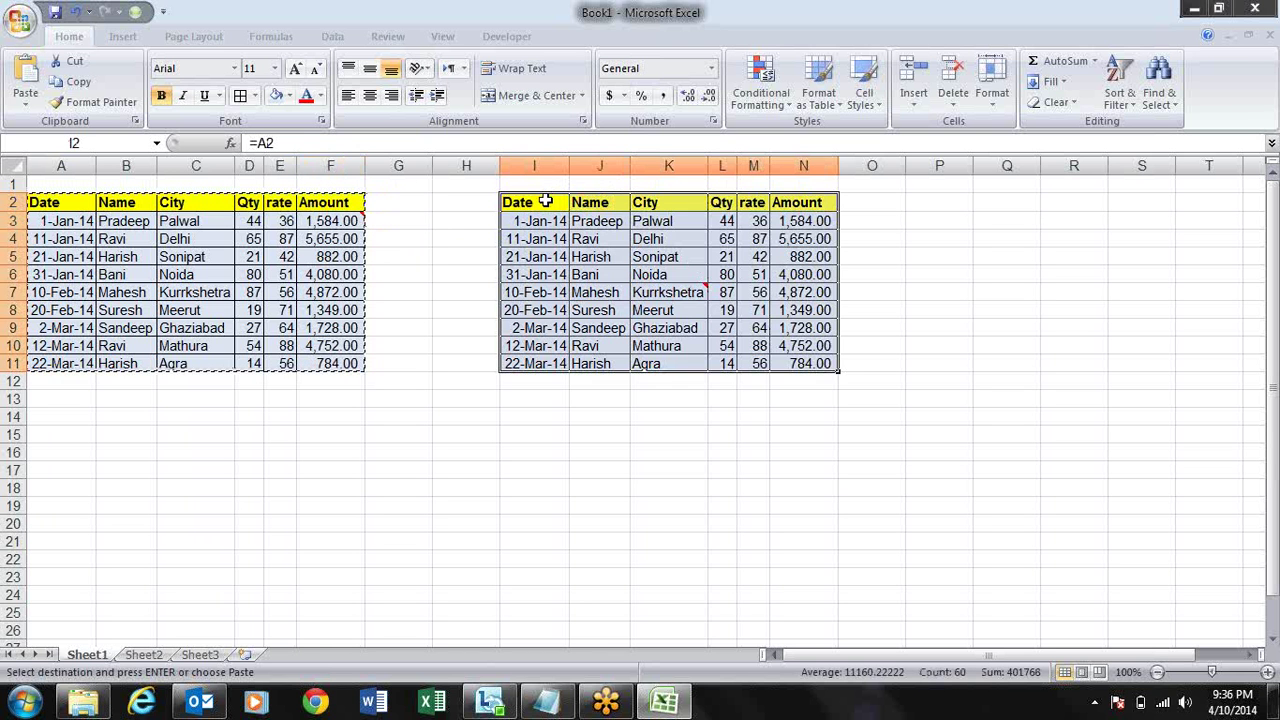
pyautogui.press('alt')
pyautogui.press('e')
pyautogui.press('Escape')
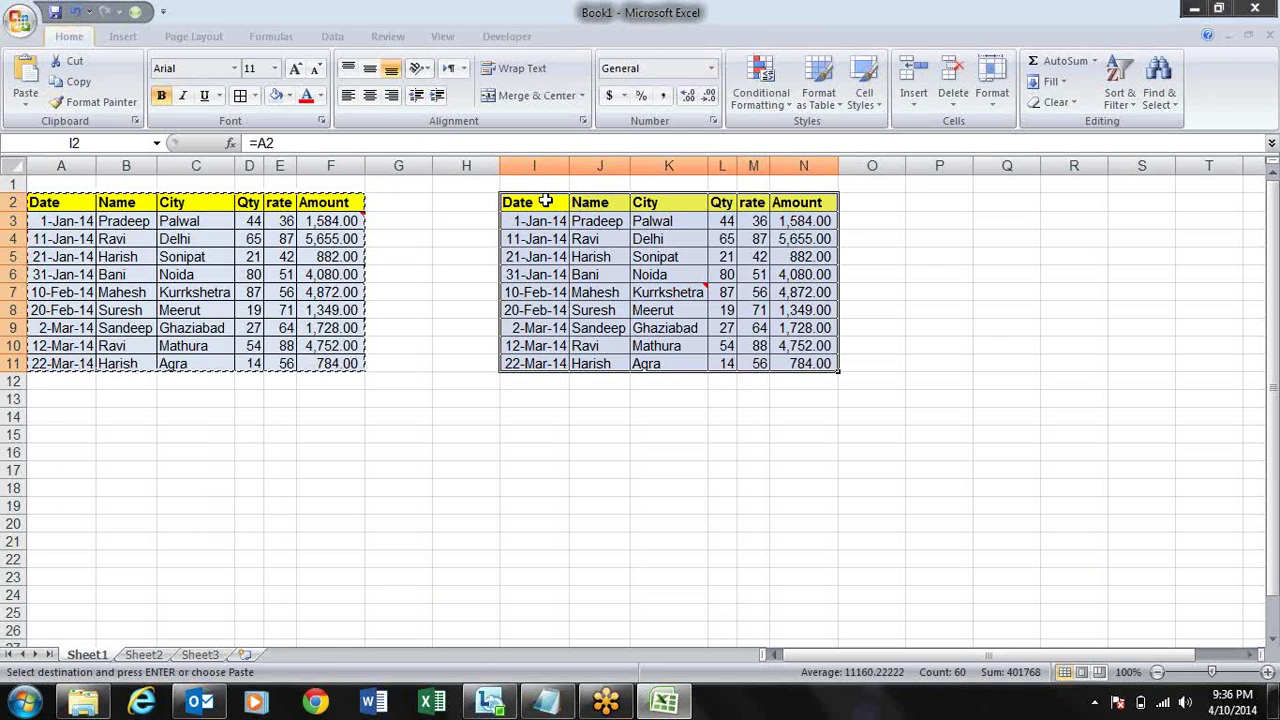
pyautogui.press('Escape')
pyautogui.press('Down')
pyautogui.press('Down')
pyautogui.press('Down')
pyautogui.press('Down')
pyautogui.press('Down')
pyautogui.press('Down')
pyautogui.press('Down')
pyautogui.press('Down')
pyautogui.press('Down')
pyautogui.press('Down')
pyautogui.press('Down')
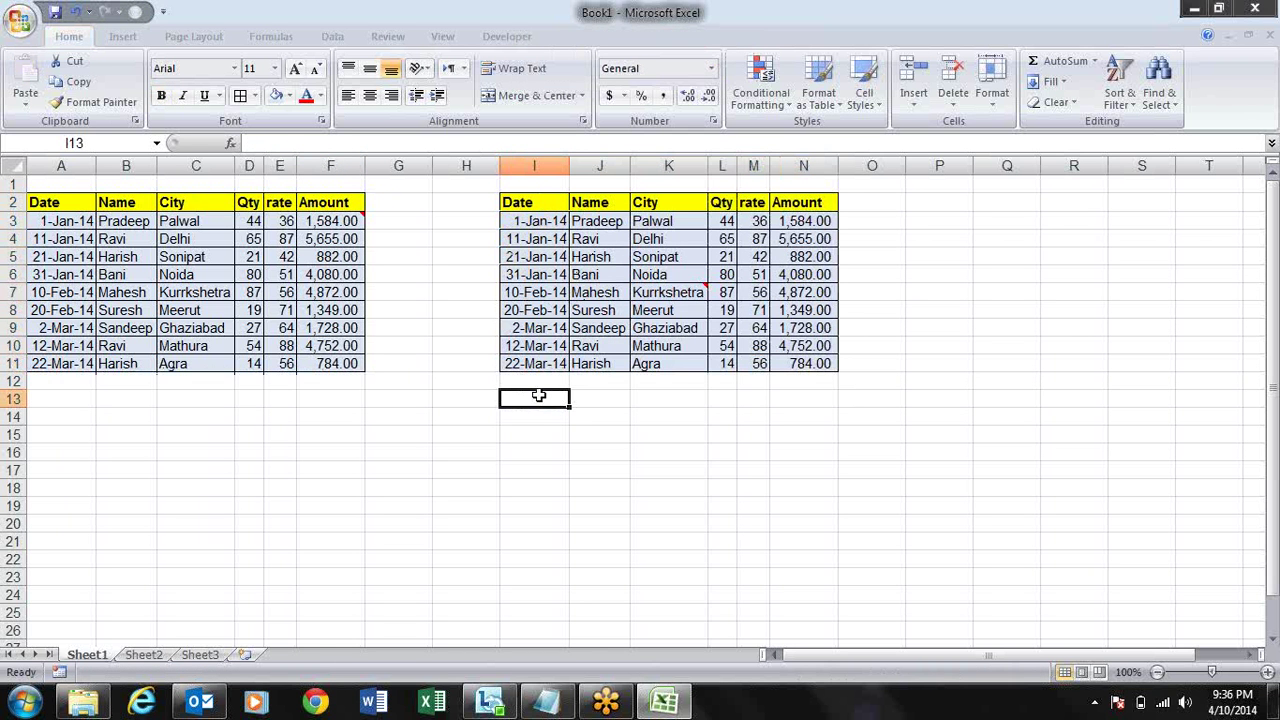
# - Merge the empty block I13:M21 below the right table into one cell
pyautogui.moveTo(544, 400); pyautogui.dragTo(768, 546)
pyautogui.click(524, 104)
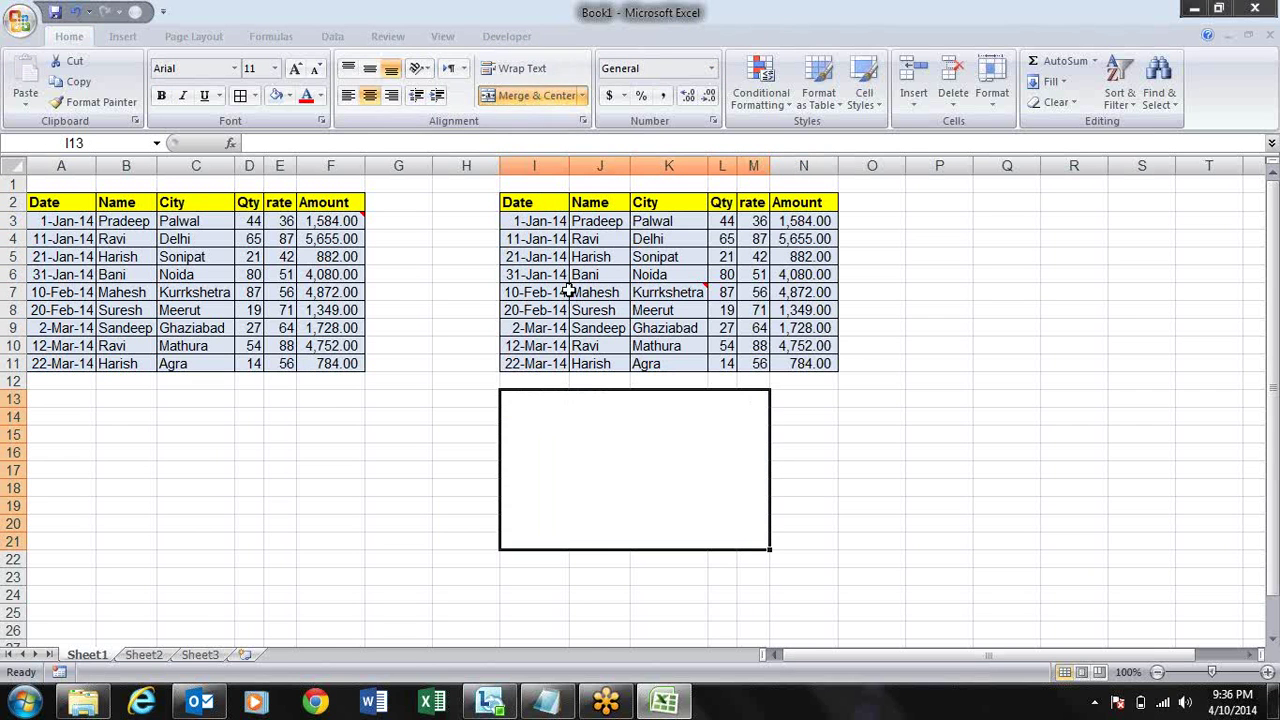
pyautogui.click(955, 487)
pyautogui.click(735, 418)
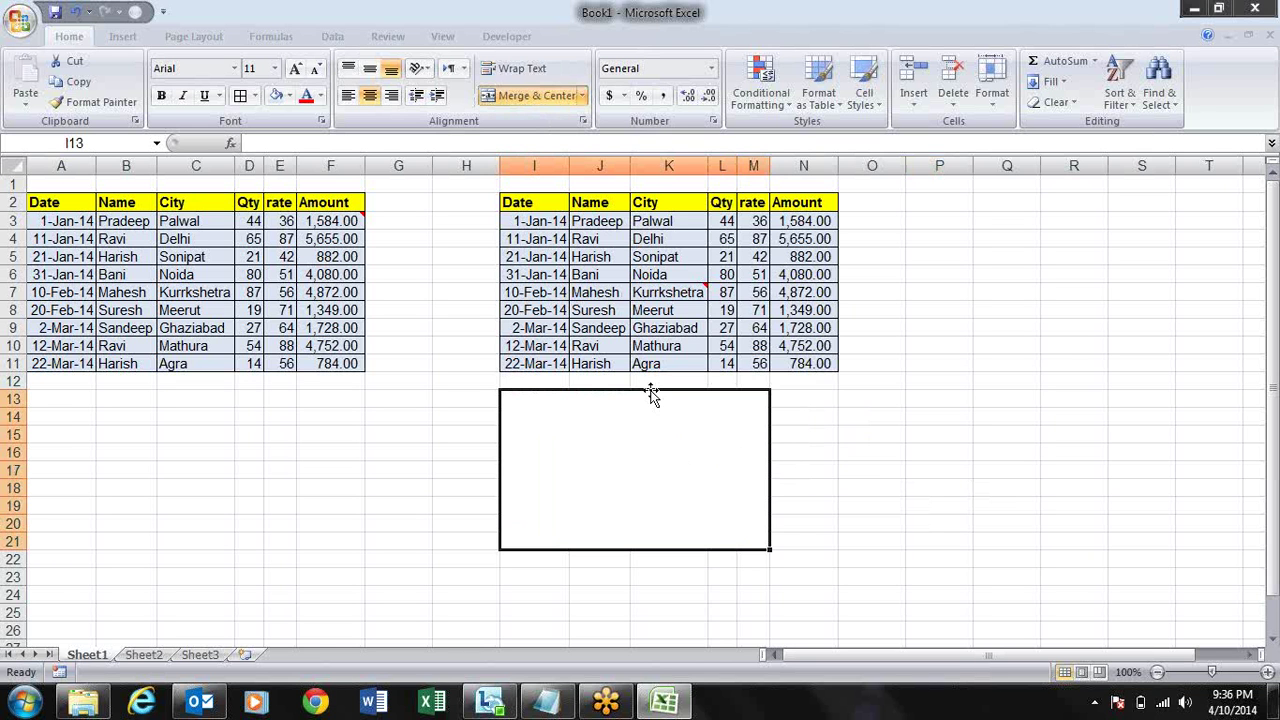
# - Copy the sales table A2:F11 and paste it as a picture
pyautogui.click(60, 204)
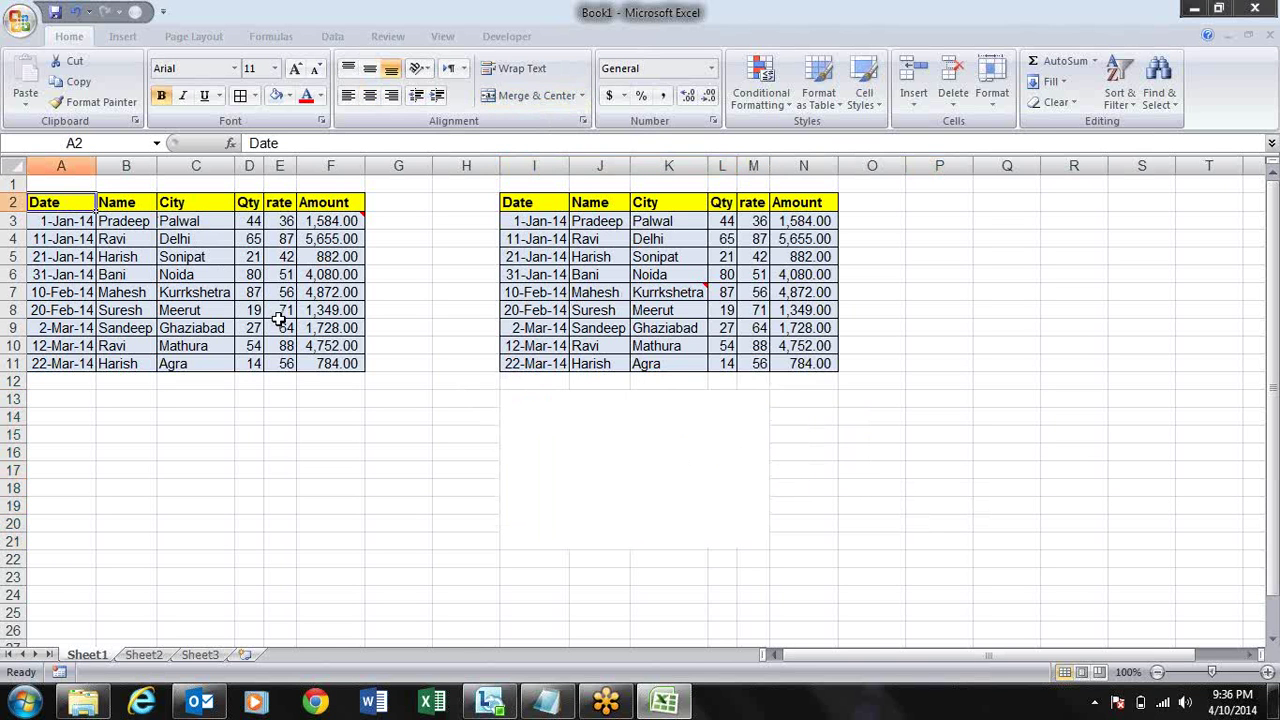
pyautogui.click(368, 432)
pyautogui.moveTo(350, 366); pyautogui.dragTo(33, 202)
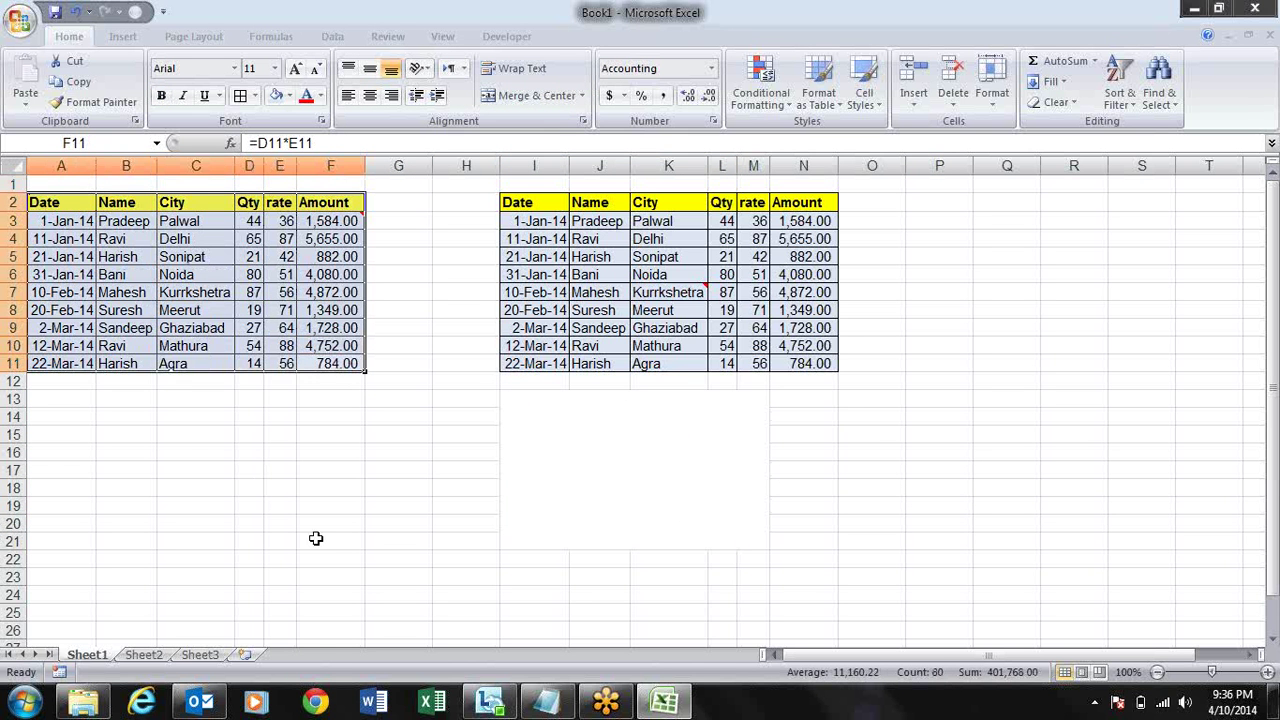
pyautogui.hotkey('ctrl', 'c')
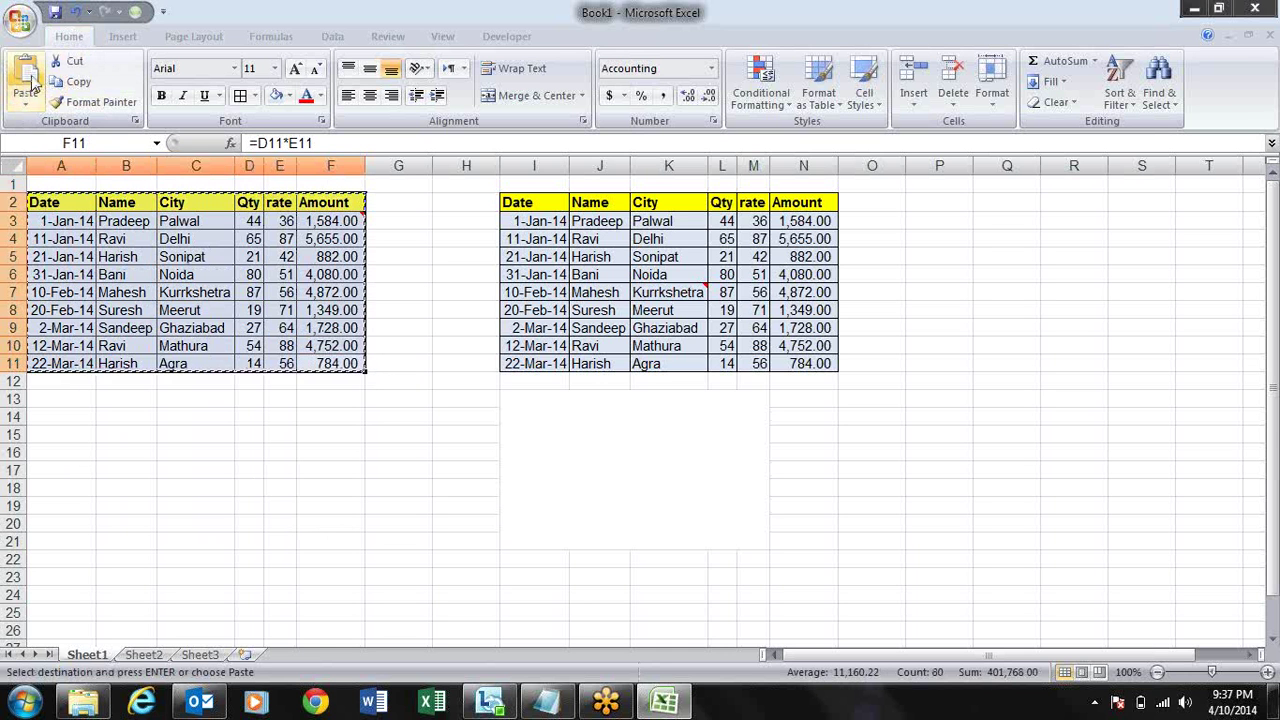
pyautogui.click(27, 110)
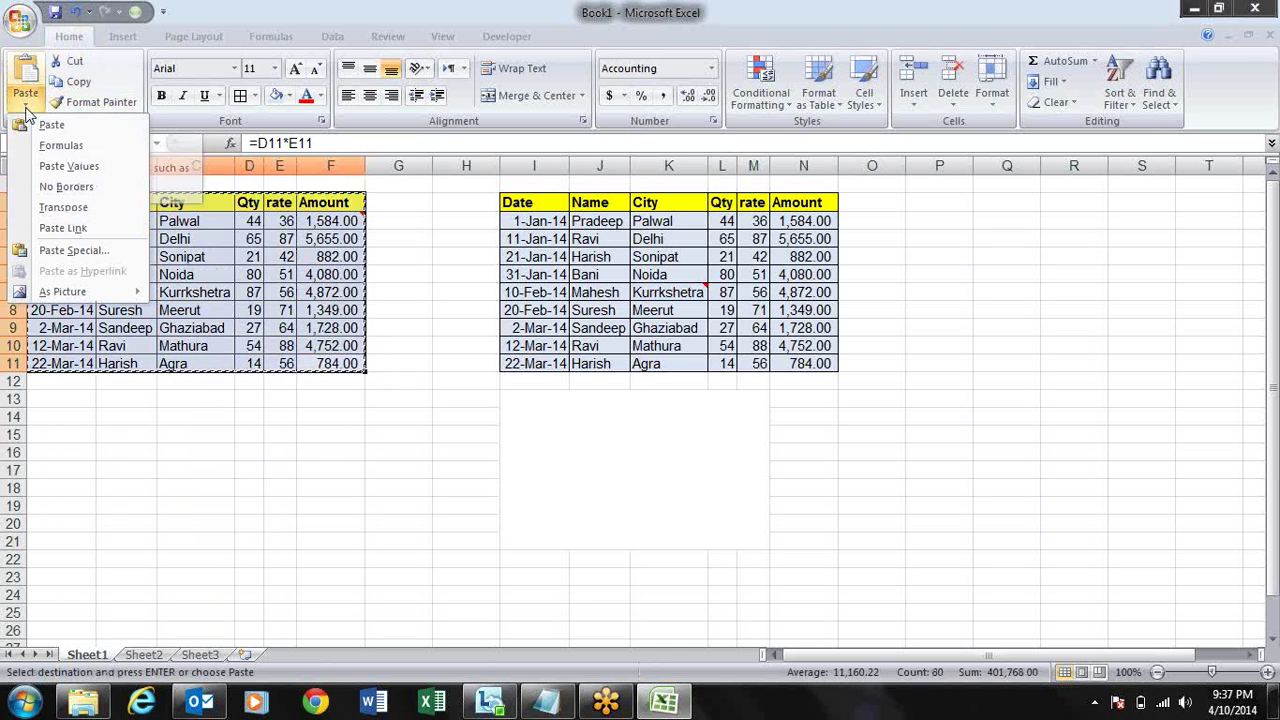
pyautogui.moveTo(72, 296)
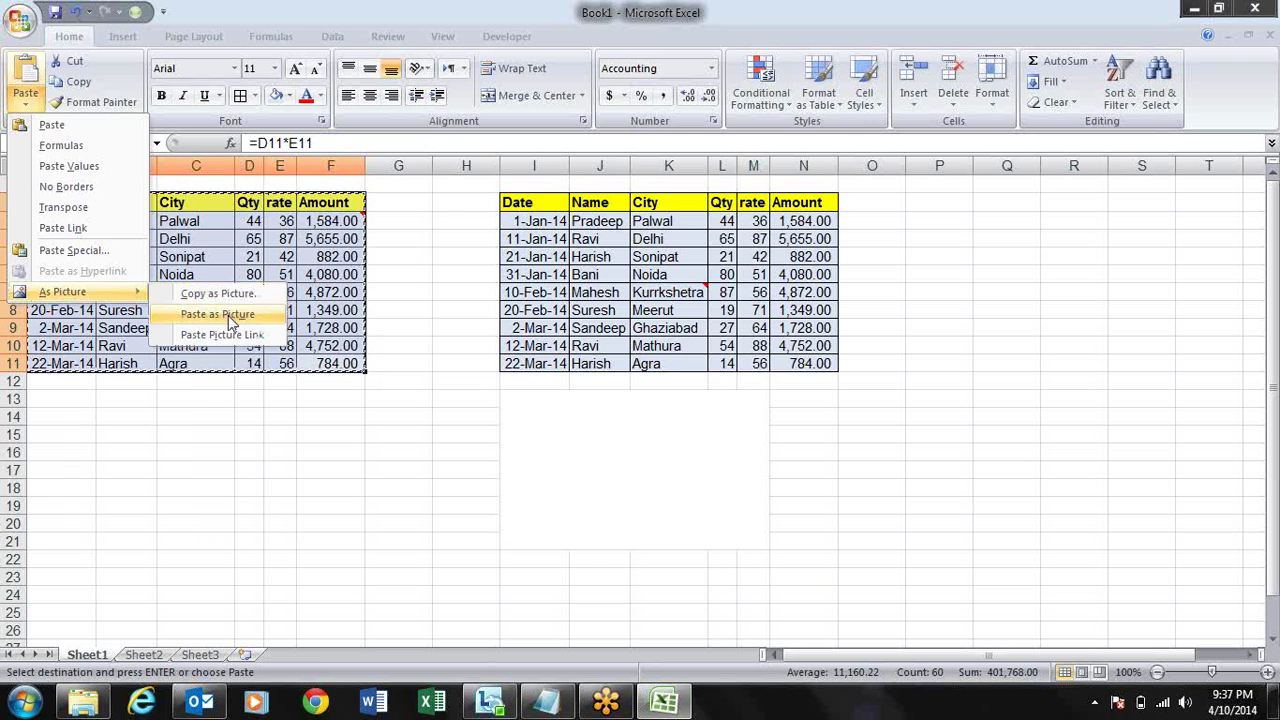
pyautogui.click(222, 314)
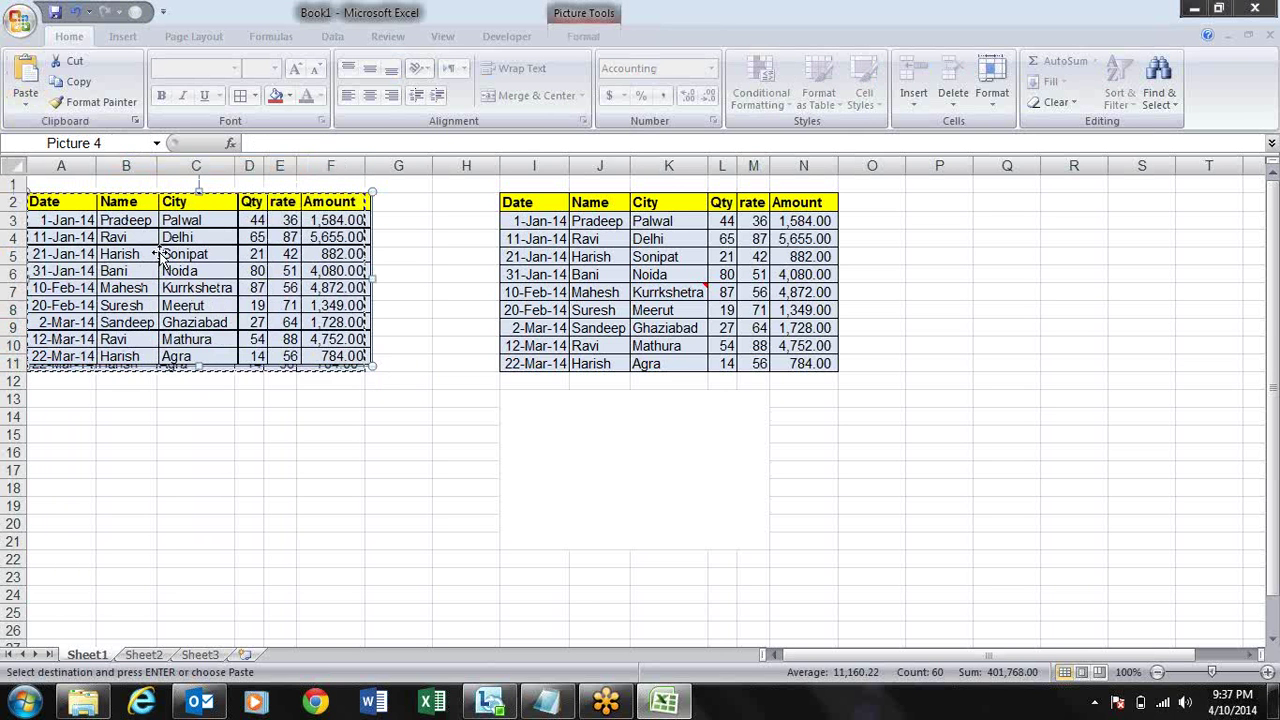
pyautogui.press('Escape')
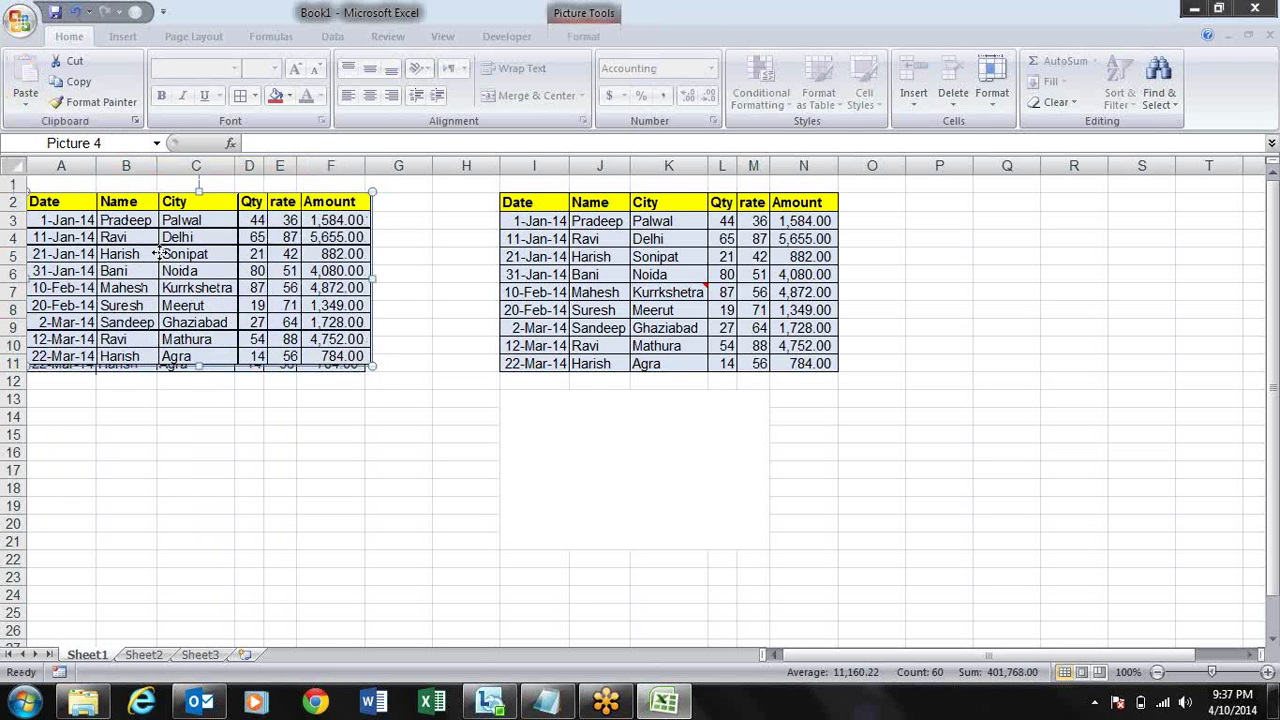
# - Move the table picture below the linked copy and shrink it to about I13:M21
pyautogui.moveTo(157, 254); pyautogui.dragTo(637, 452)
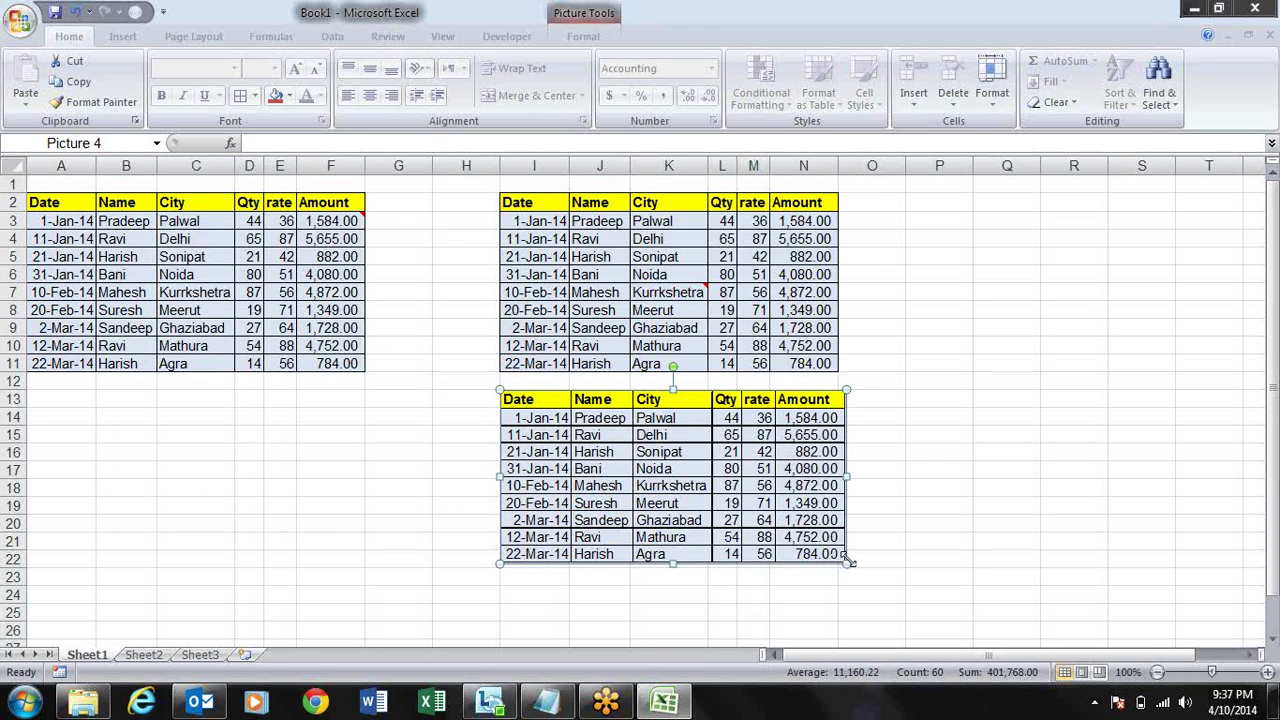
pyautogui.moveTo(846, 562); pyautogui.dragTo(802, 541)
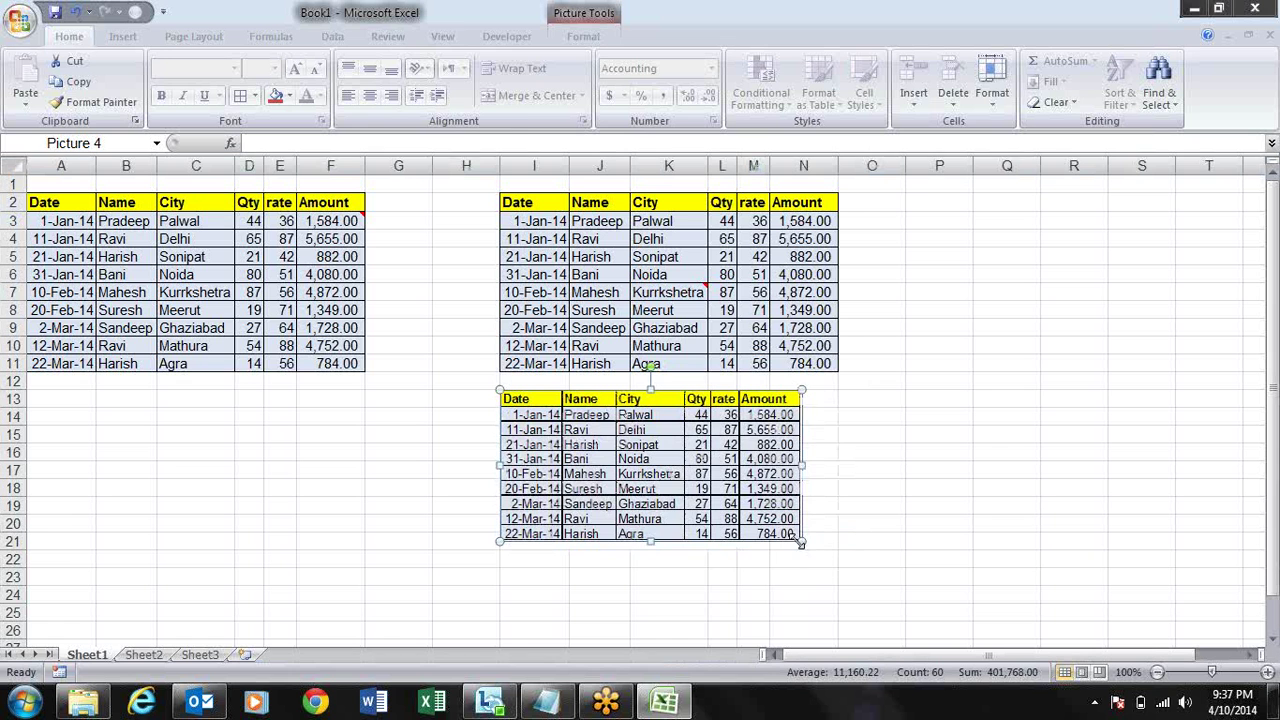
pyautogui.click(442, 36)
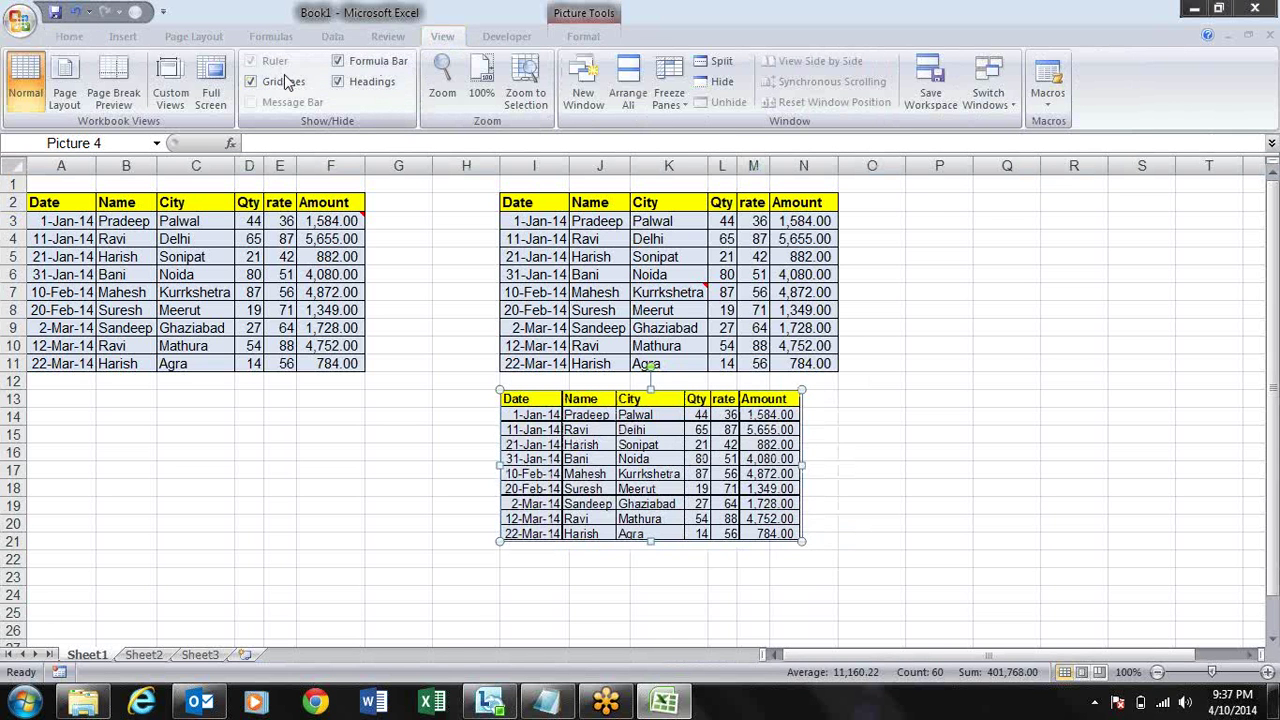
# - Hide the gridlines and change the first name in B3 to Sandeep
pyautogui.click(252, 82)
pyautogui.click(977, 382)
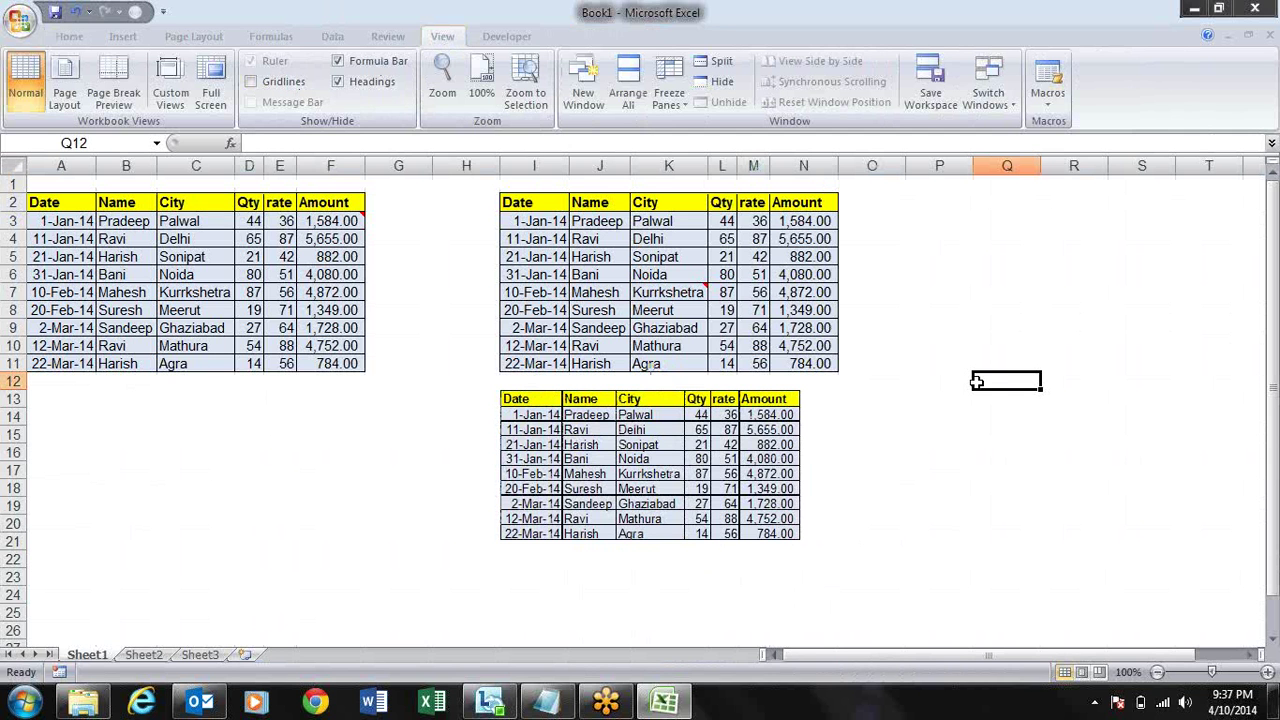
pyautogui.click(110, 222)
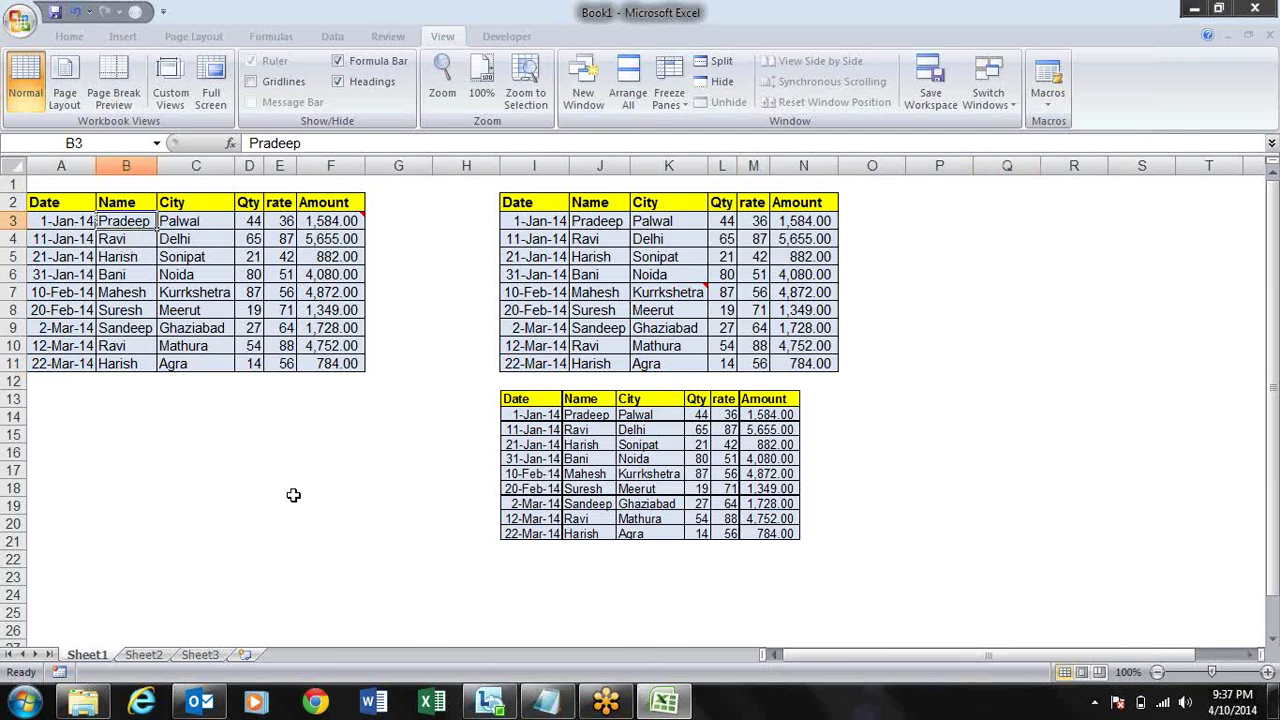
pyautogui.write('San')
pyautogui.press('Return')
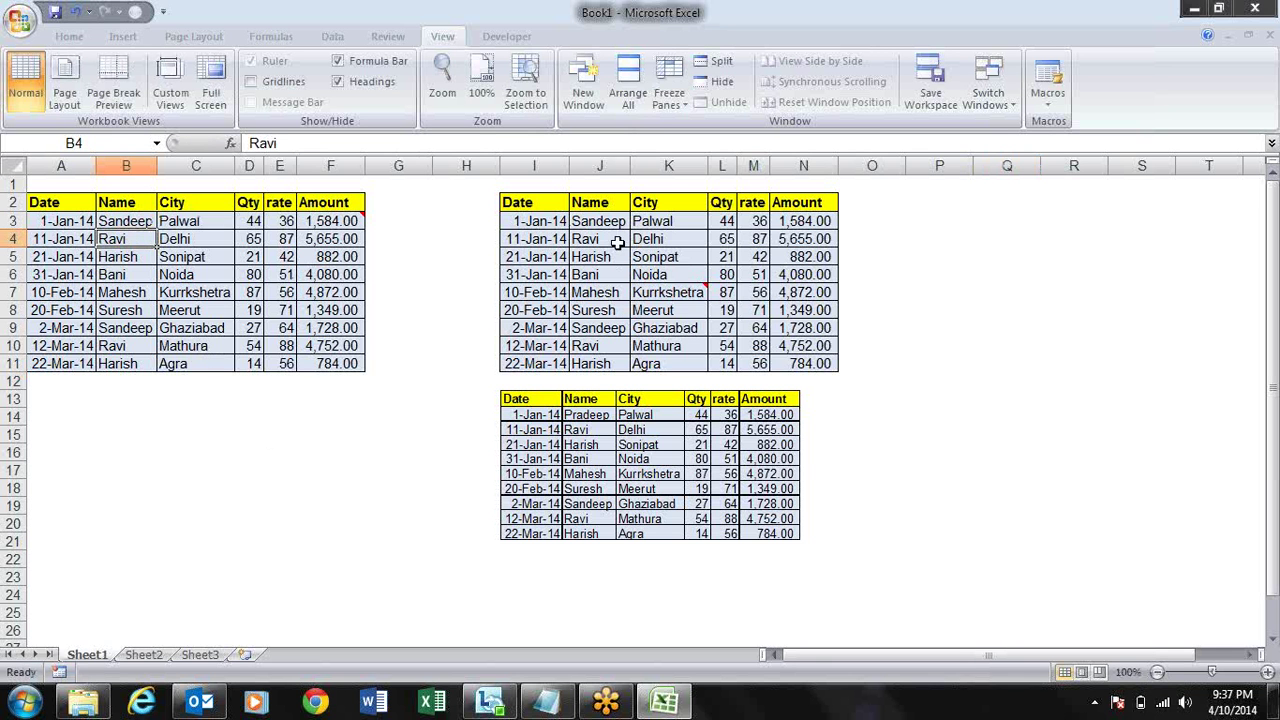
# - Delete the table picture and show the gridlines again
pyautogui.click(605, 482)
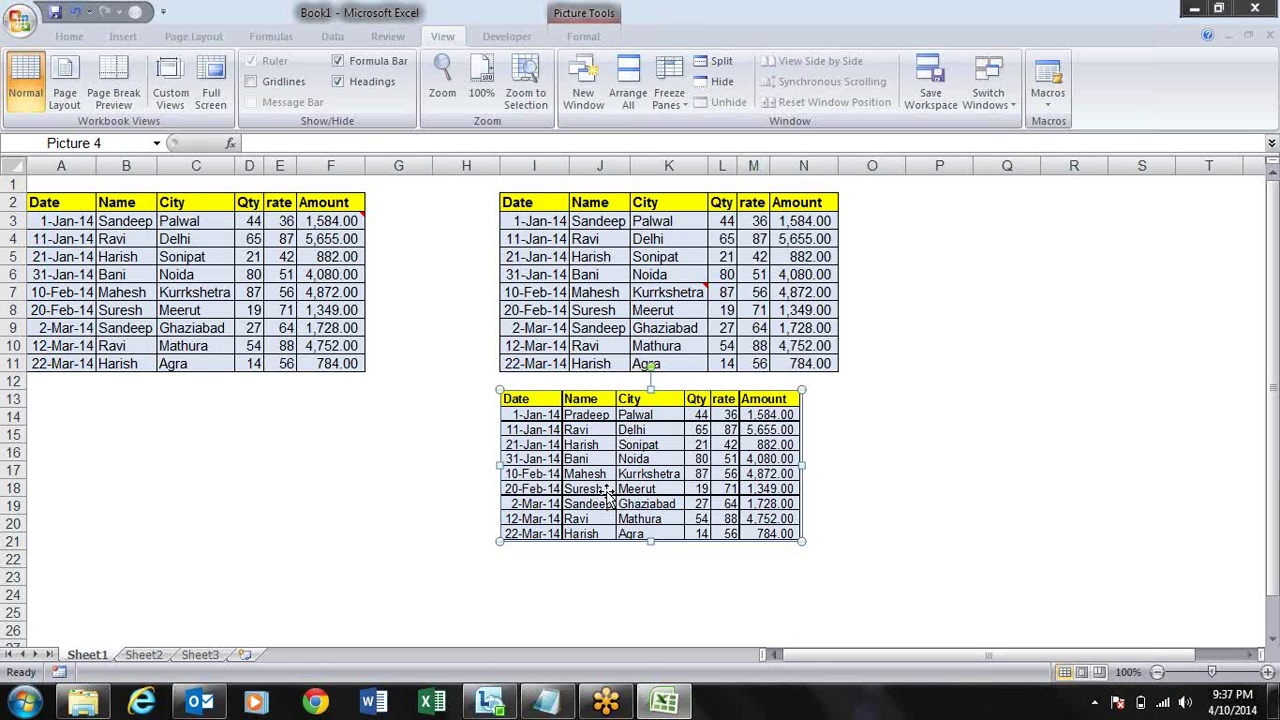
pyautogui.press('Delete')
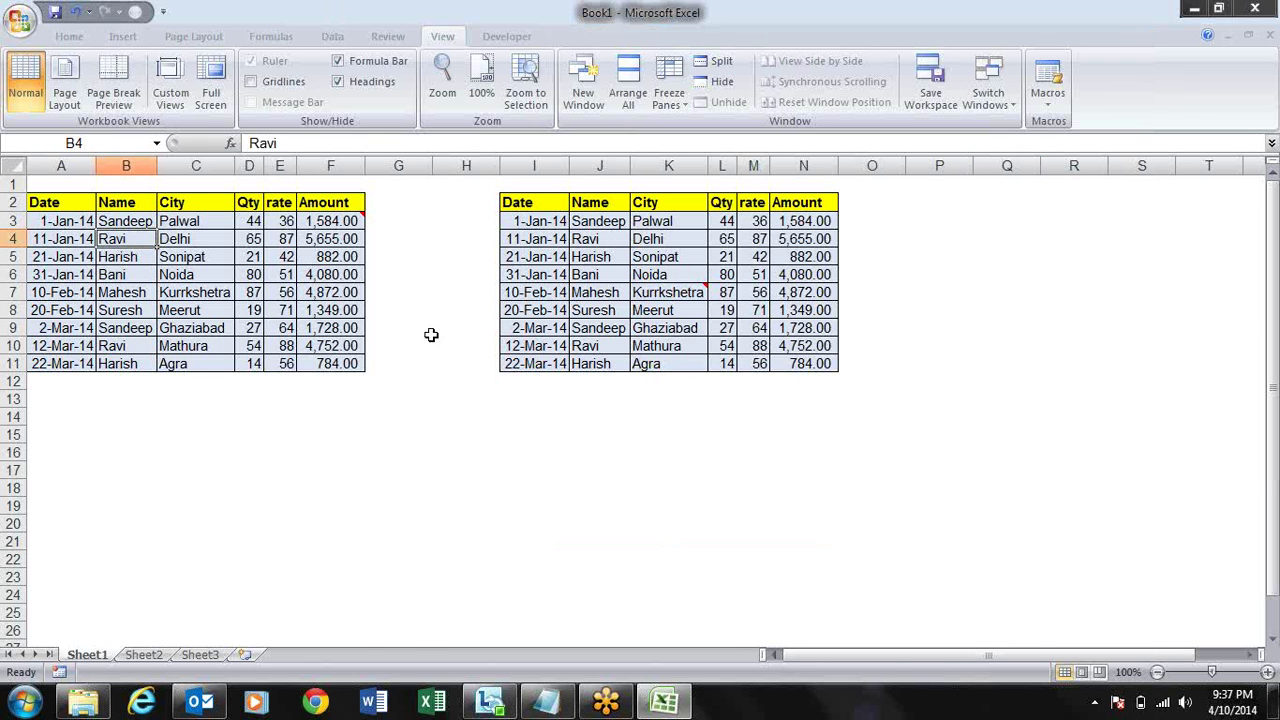
pyautogui.click(280, 82)
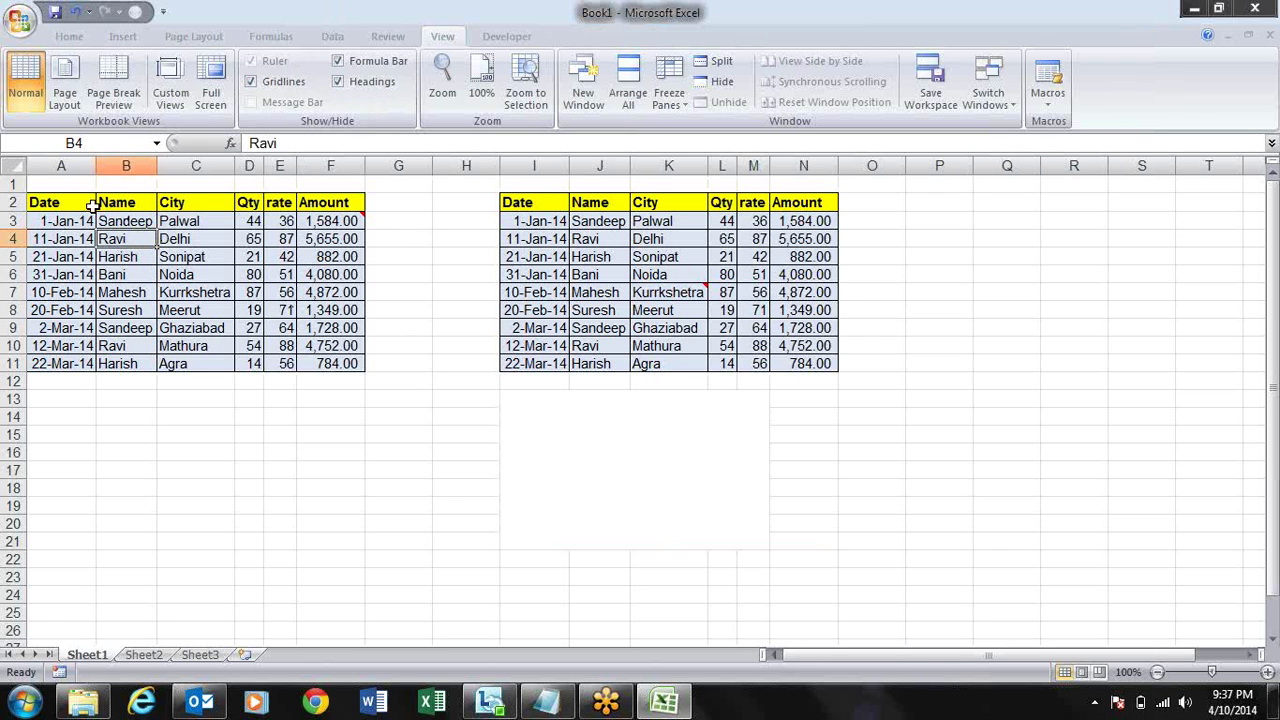
# - Copy the original sales table A2:F11 and paste it as a linked picture
pyautogui.moveTo(92, 206); pyautogui.dragTo(332, 362)
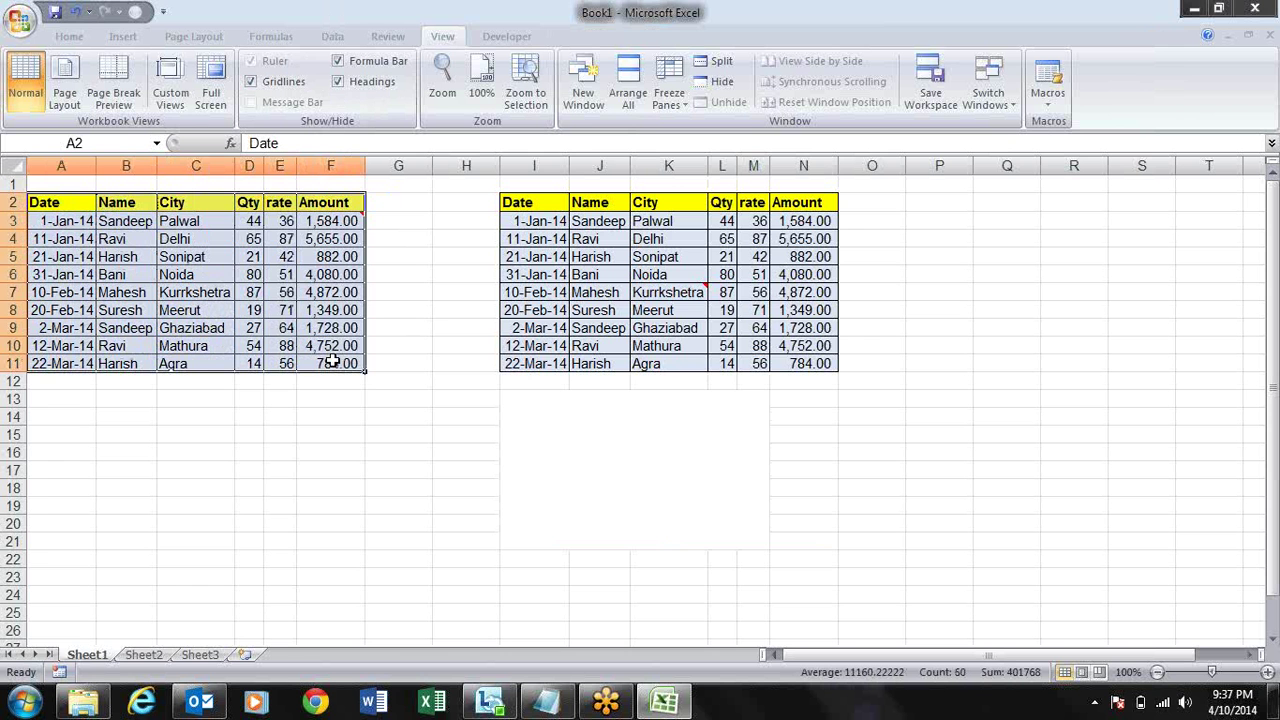
pyautogui.hotkey('ctrl', 'c')
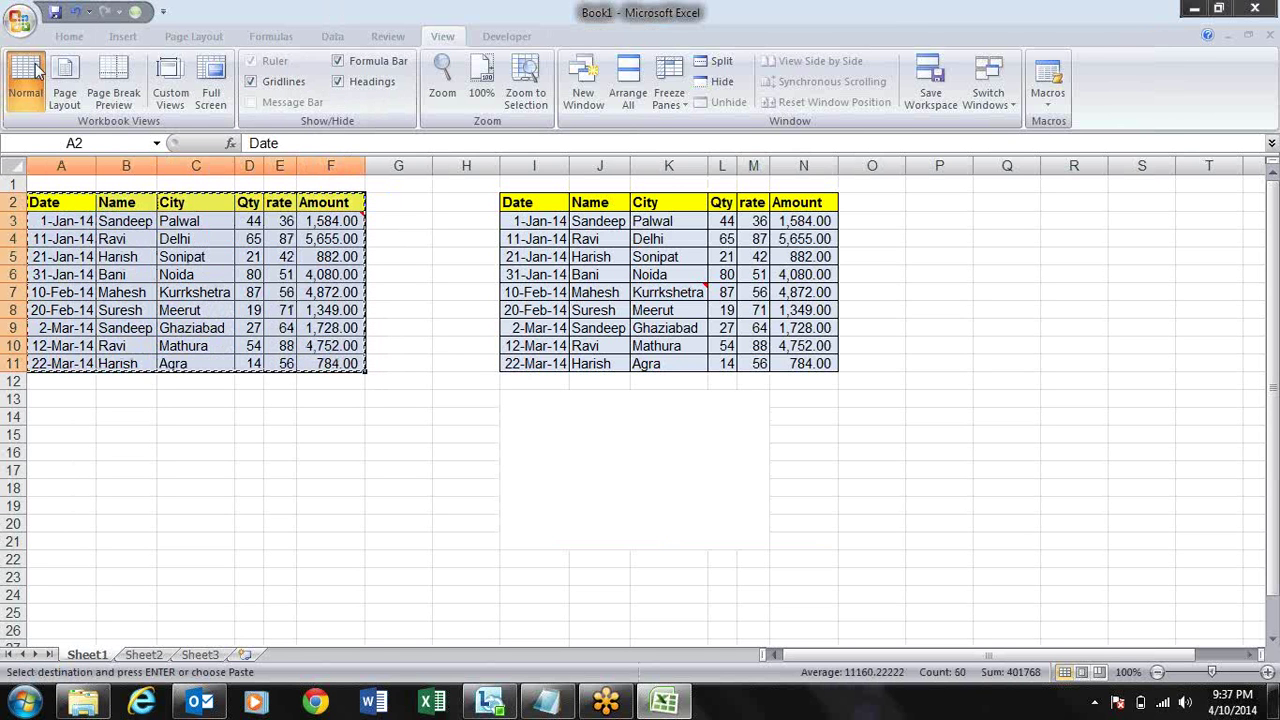
pyautogui.click(62, 40)
pyautogui.click(25, 104)
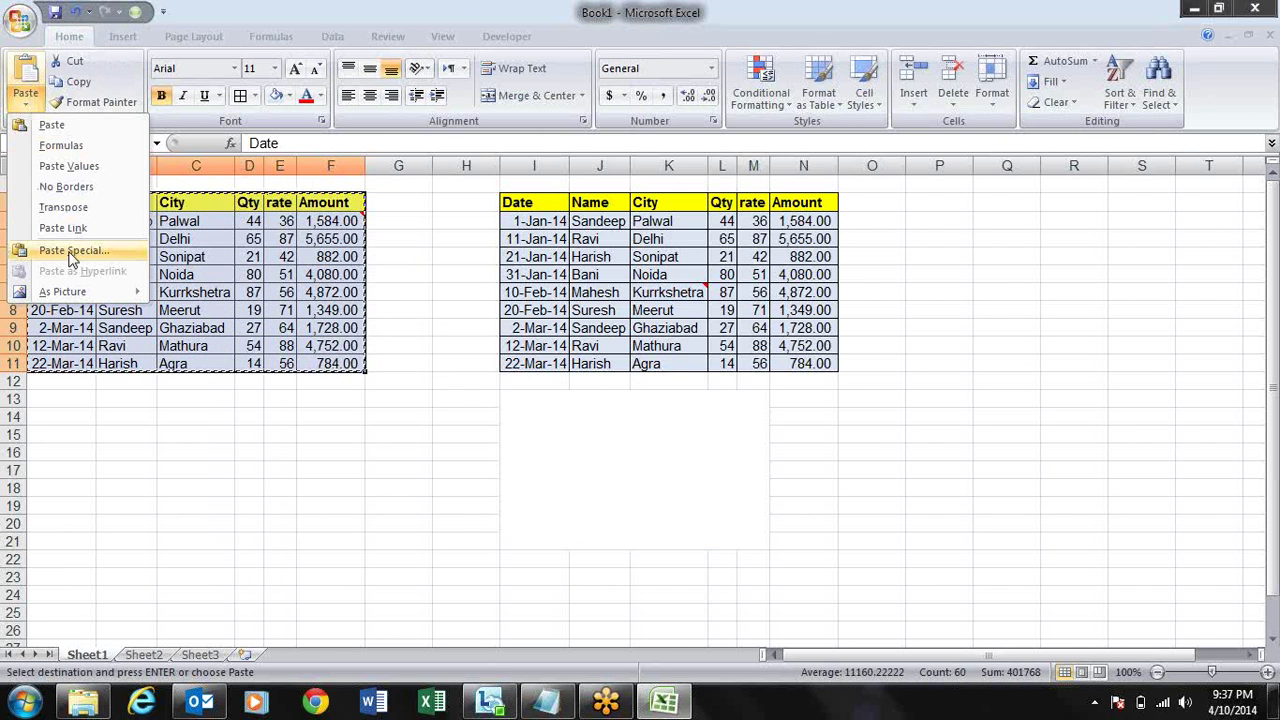
pyautogui.moveTo(103, 290)
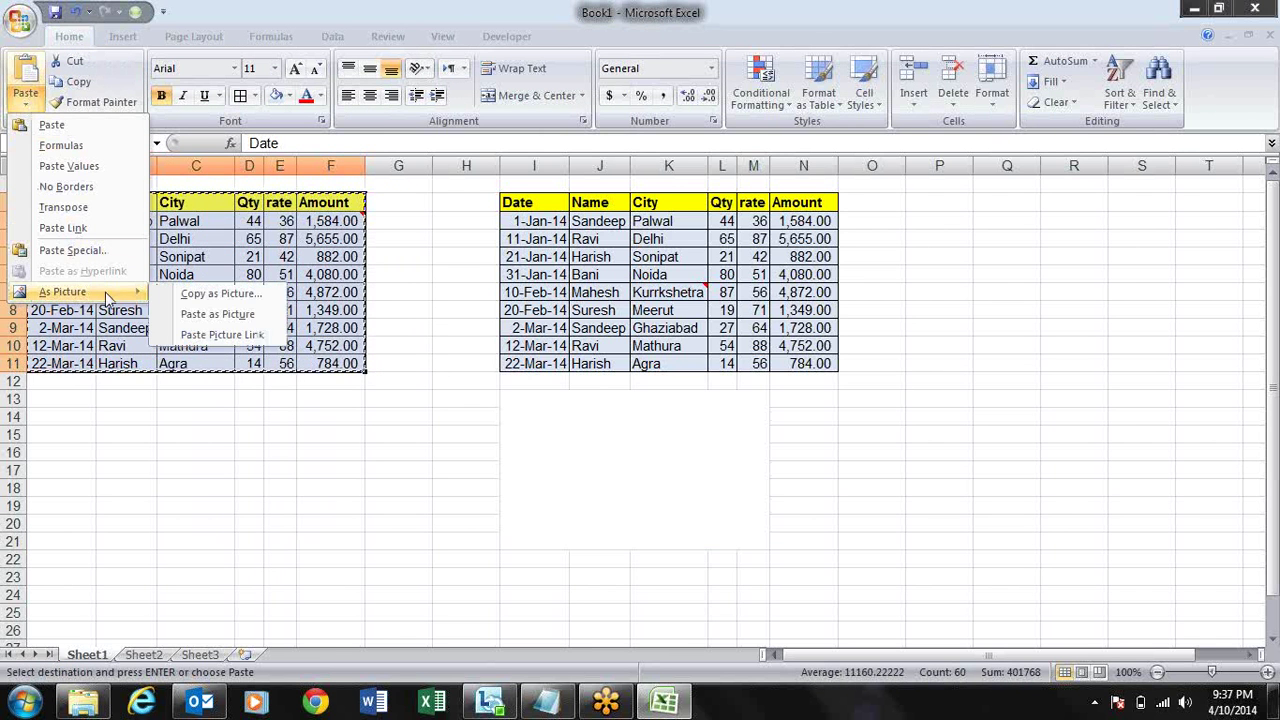
pyautogui.click(222, 335)
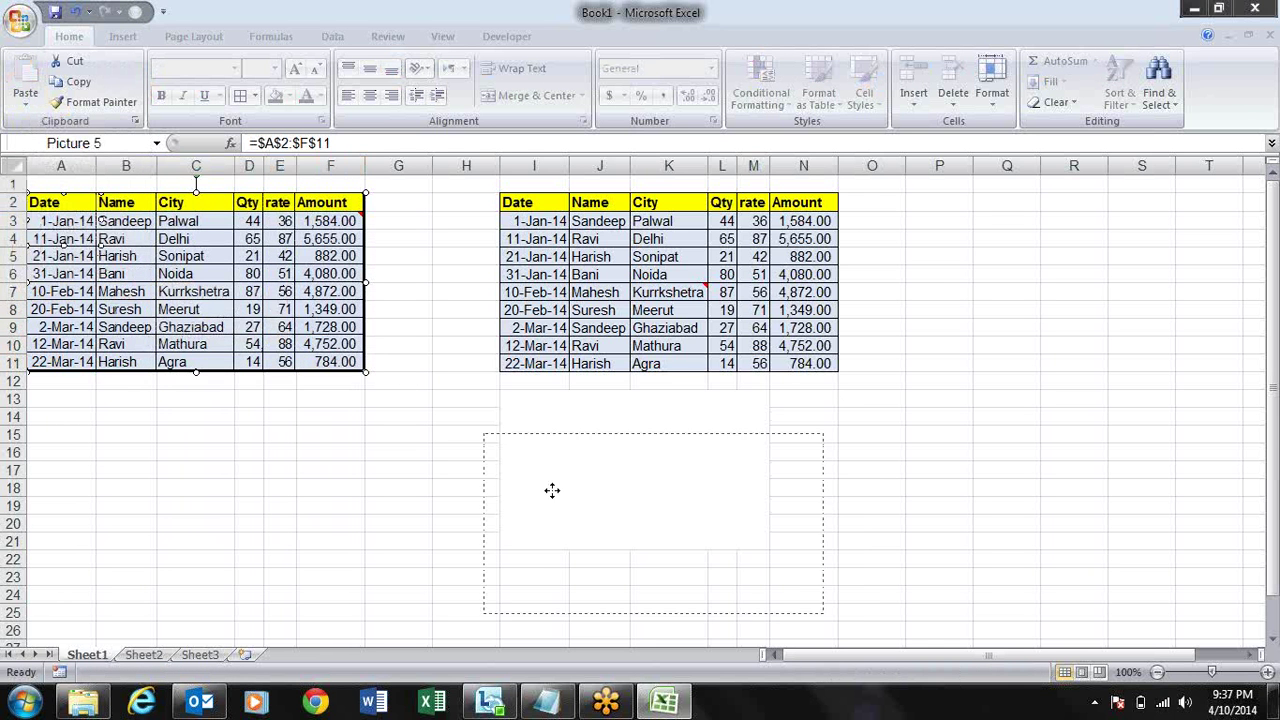
# - Move and shrink the linked picture to sit on I13:M21 below the second table
pyautogui.moveTo(552, 490); pyautogui.dragTo(569, 443)
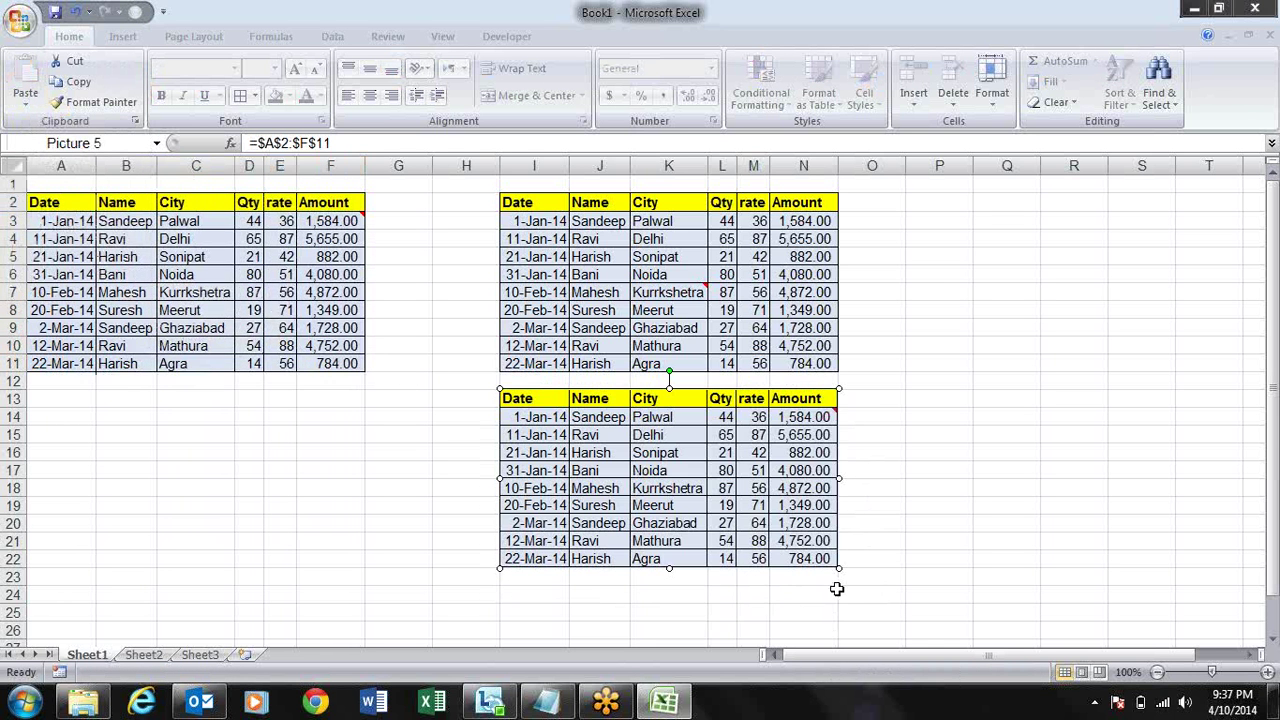
pyautogui.moveTo(839, 569); pyautogui.dragTo(778, 536)
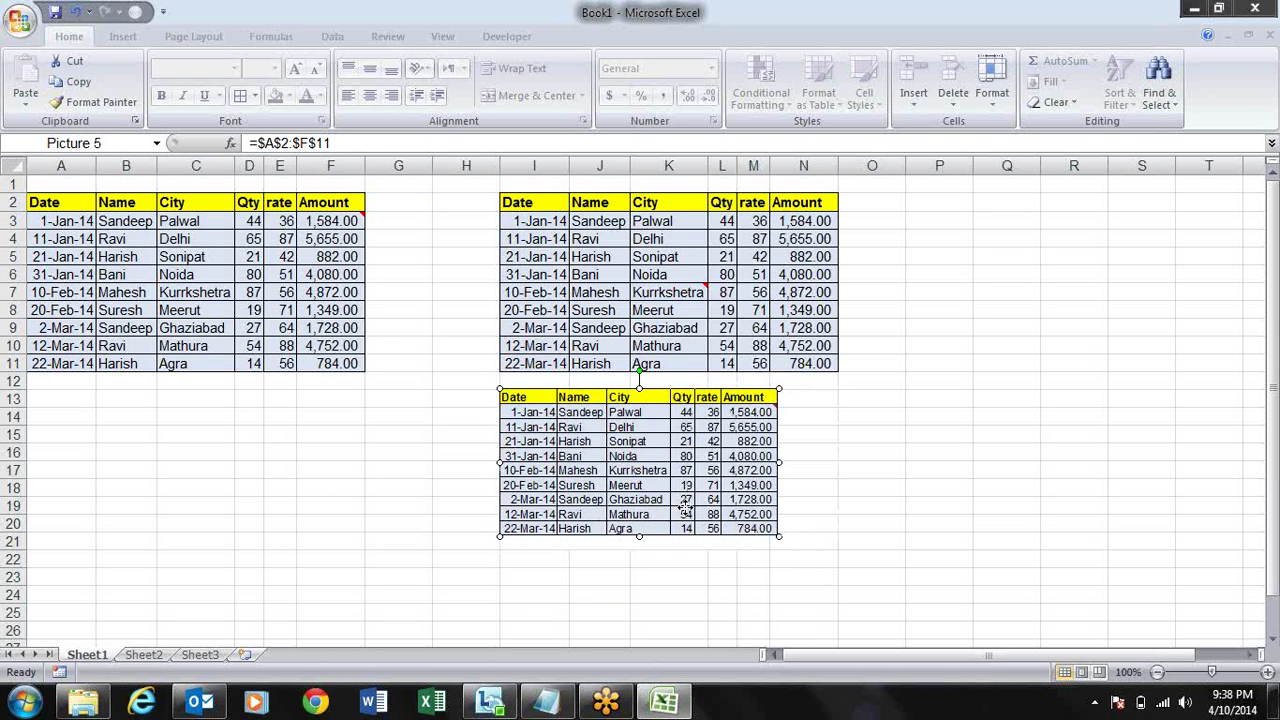
pyautogui.moveTo(730, 490)
pyautogui.mouseDown()
pyautogui.moveTo(737, 504)
pyautogui.moveTo(729, 470)
pyautogui.mouseUp()
pyautogui.click(937, 503)
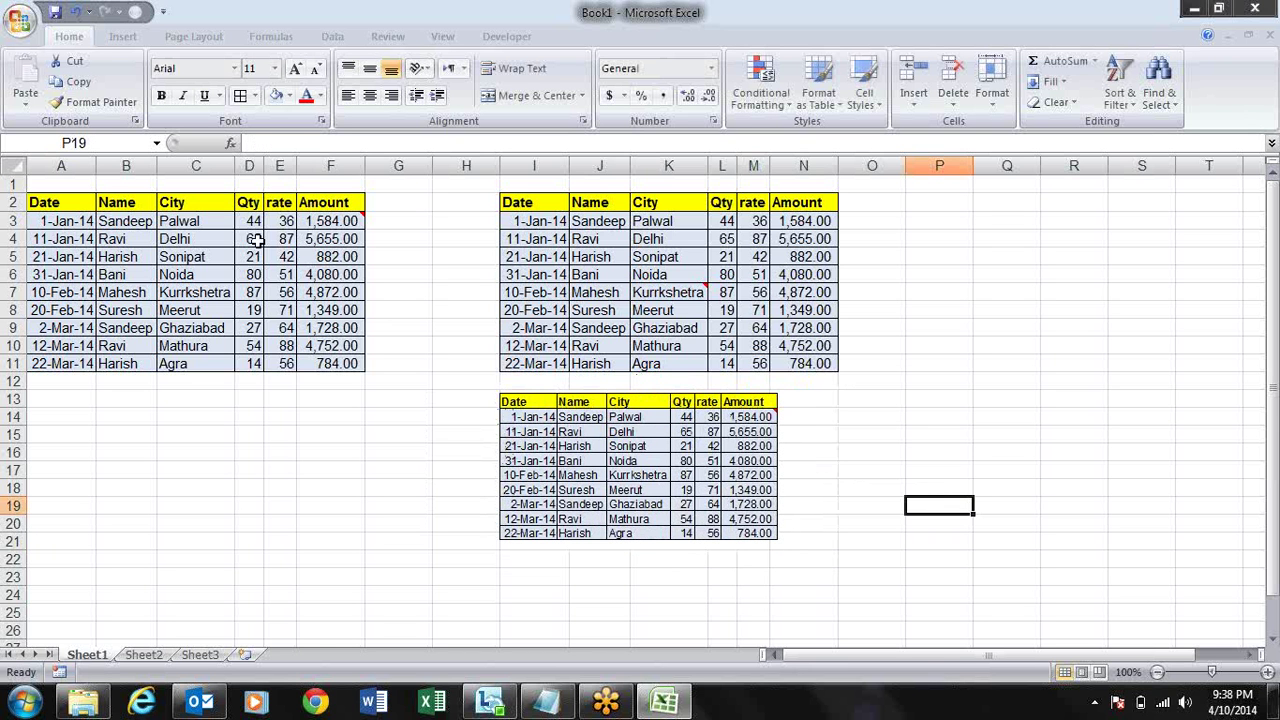
# - Fill rows 4 to 6 of the original table (A4:E6) with red
pyautogui.moveTo(75, 242); pyautogui.dragTo(285, 270)
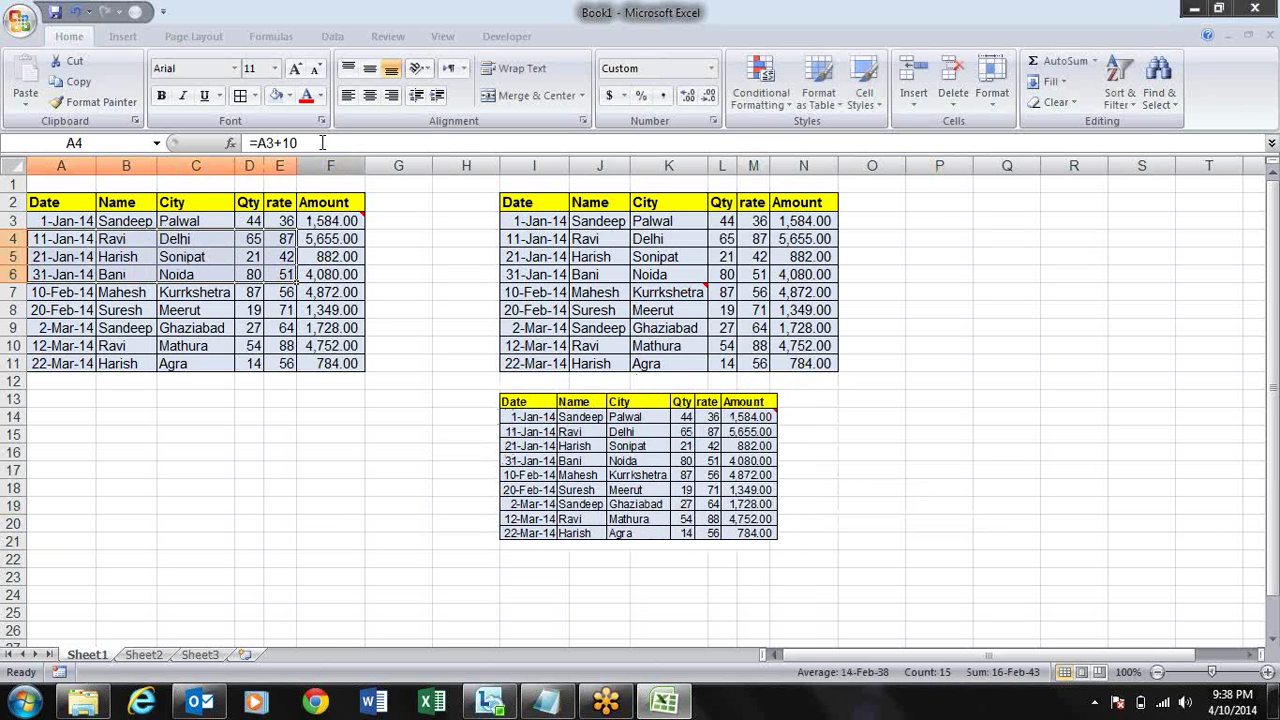
pyautogui.click(290, 97)
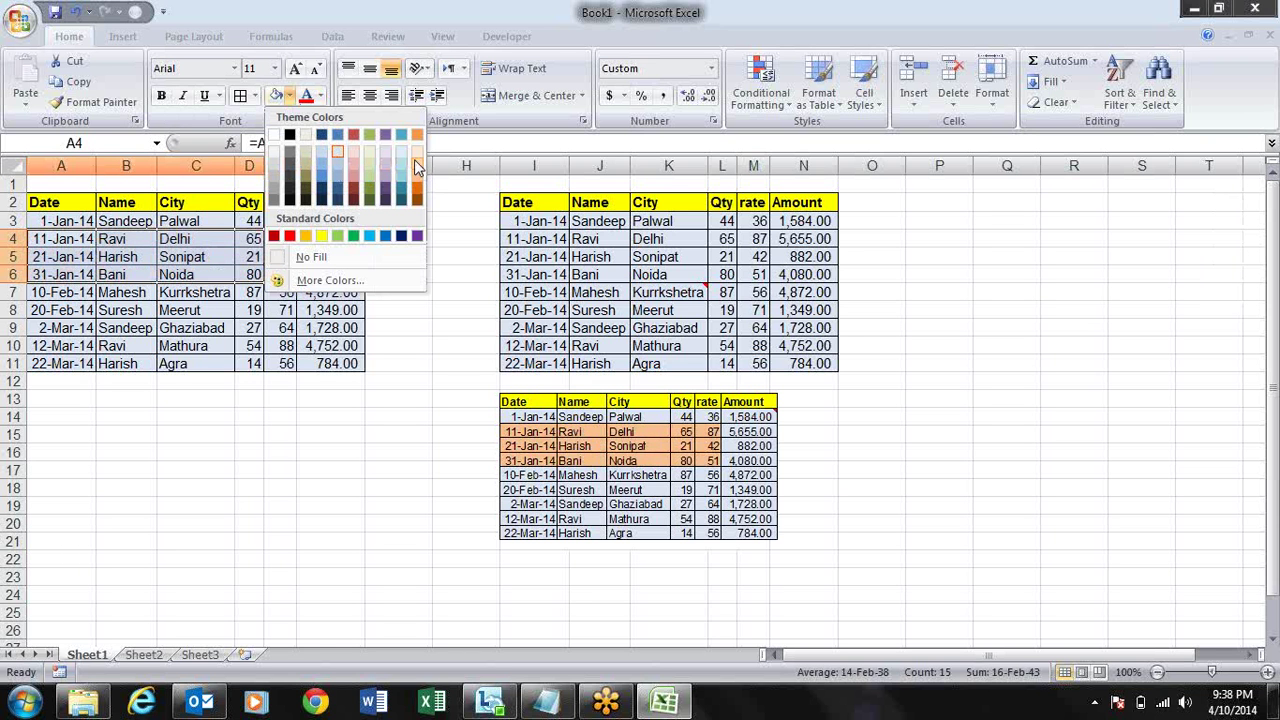
pyautogui.click(358, 180)
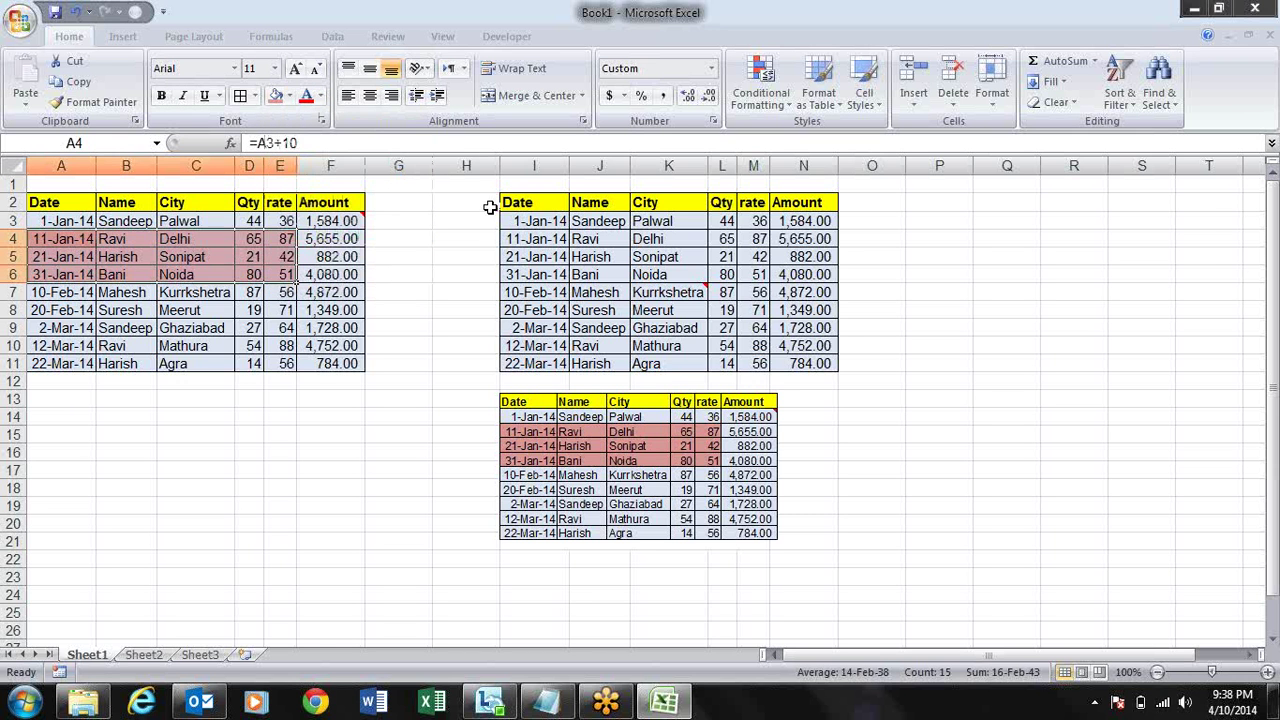
pyautogui.click(952, 484)
# - Shrink the linked picture slightly, then delete it, leaving the empty merged I13:M21 block
pyautogui.click(745, 468)
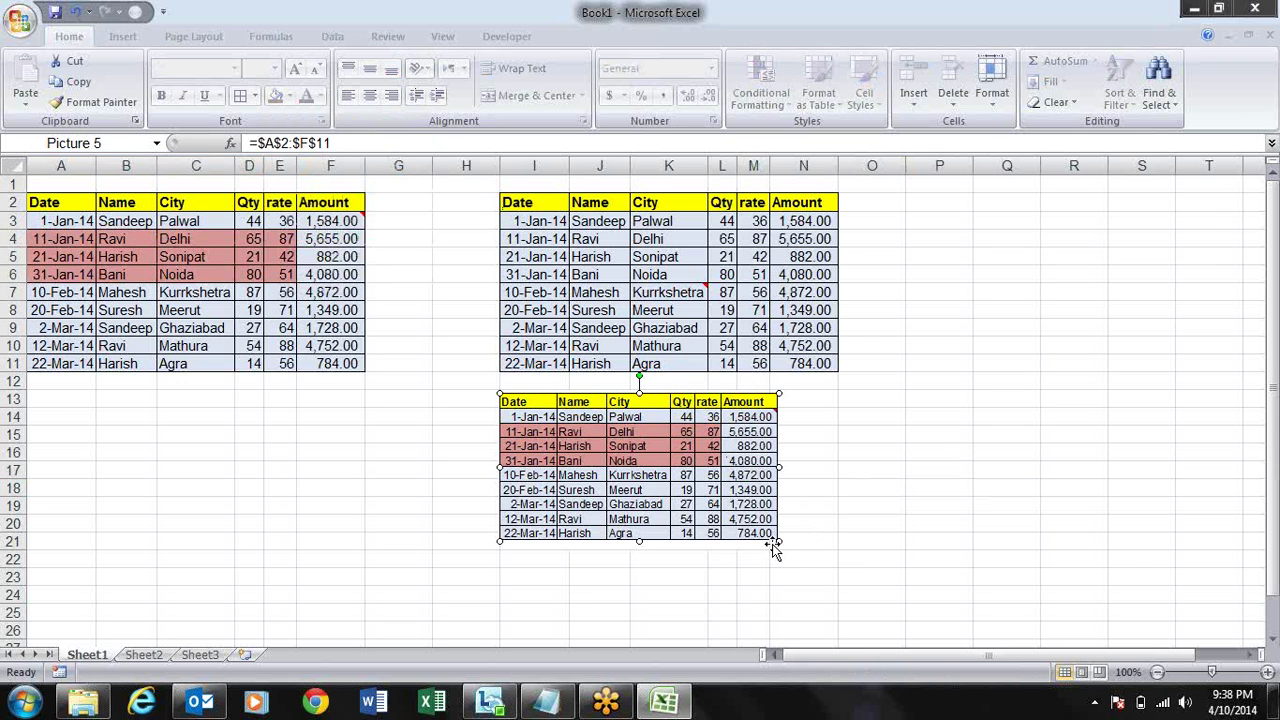
pyautogui.moveTo(778, 541); pyautogui.dragTo(743, 536)
pyautogui.click(897, 487)
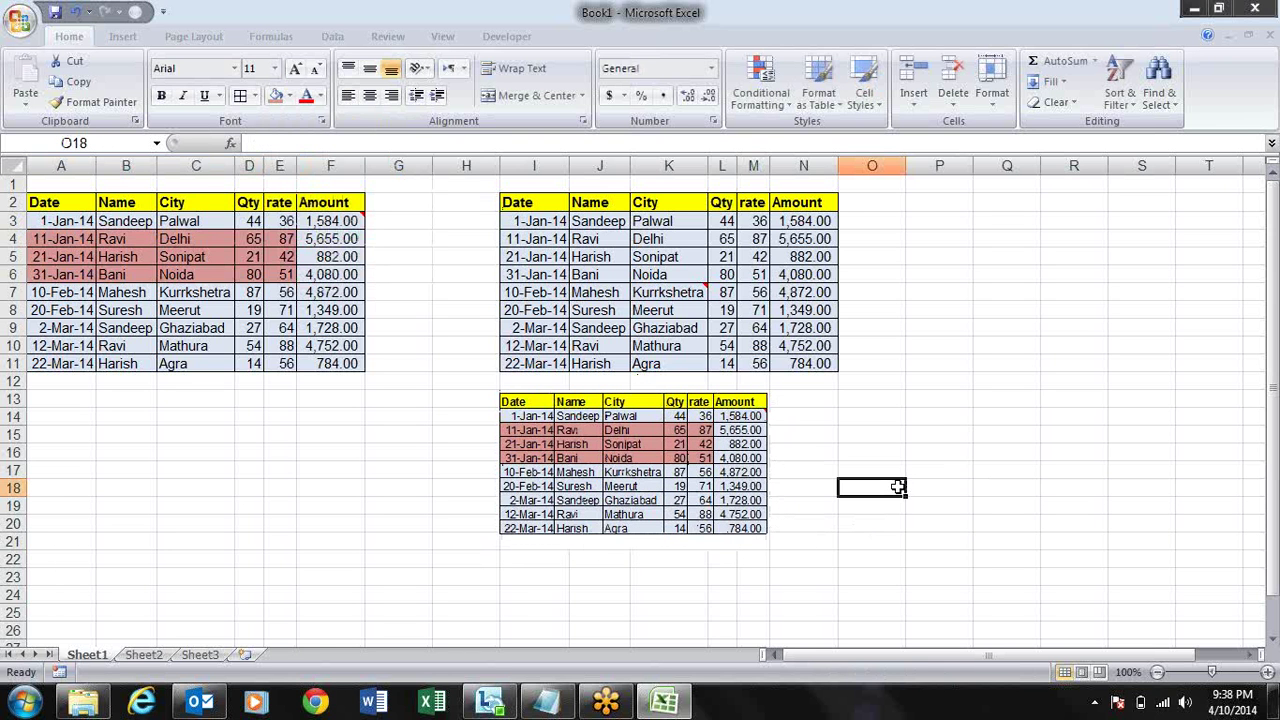
pyautogui.click(585, 482)
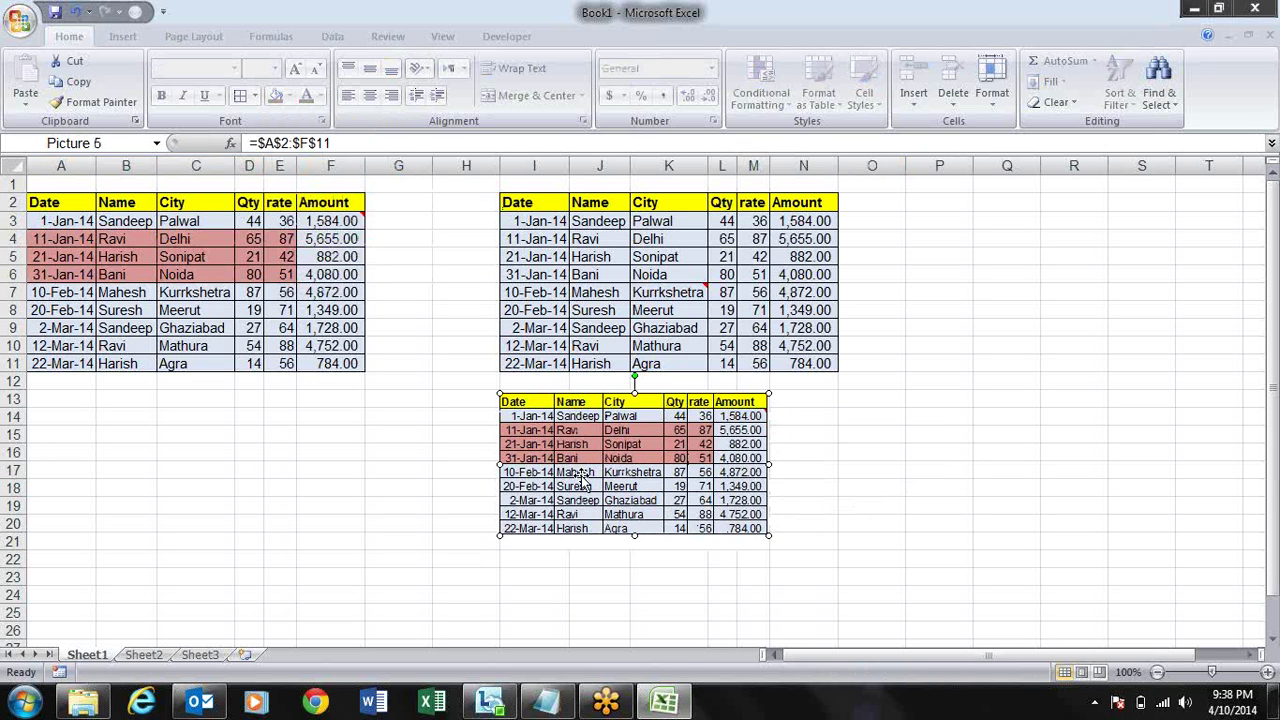
pyautogui.press('Delete')
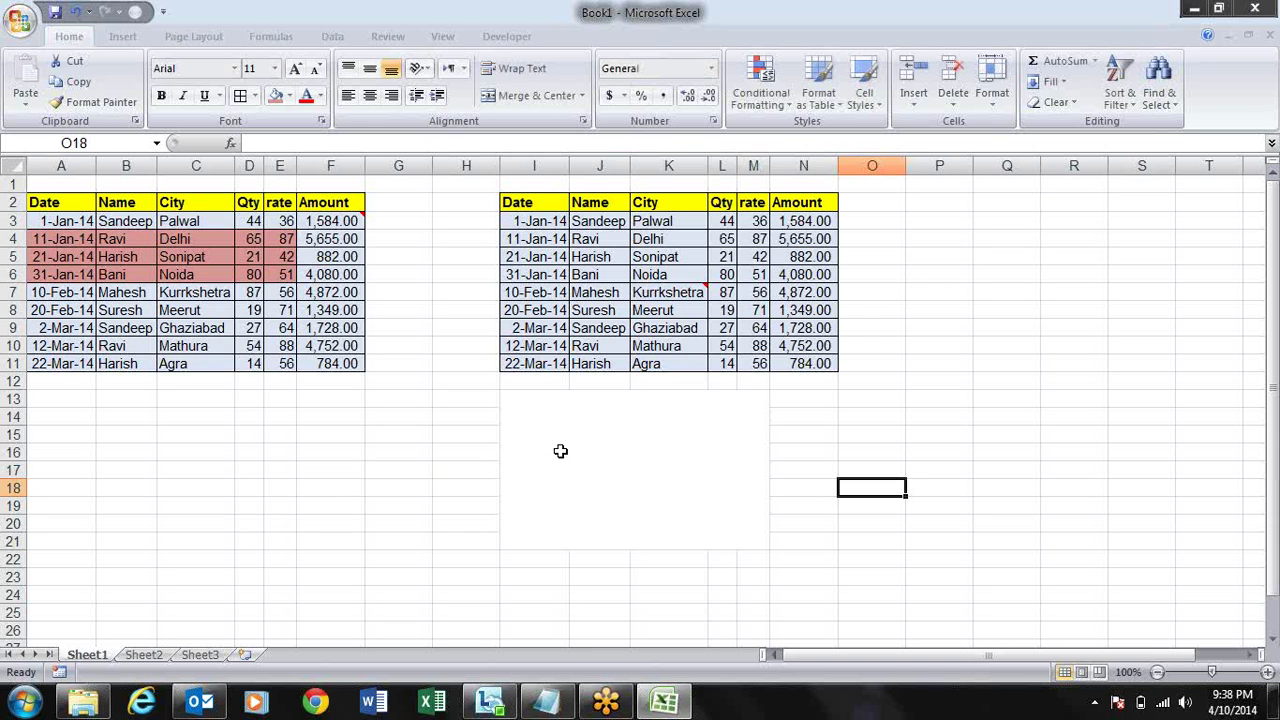
pyautogui.click(560, 452)
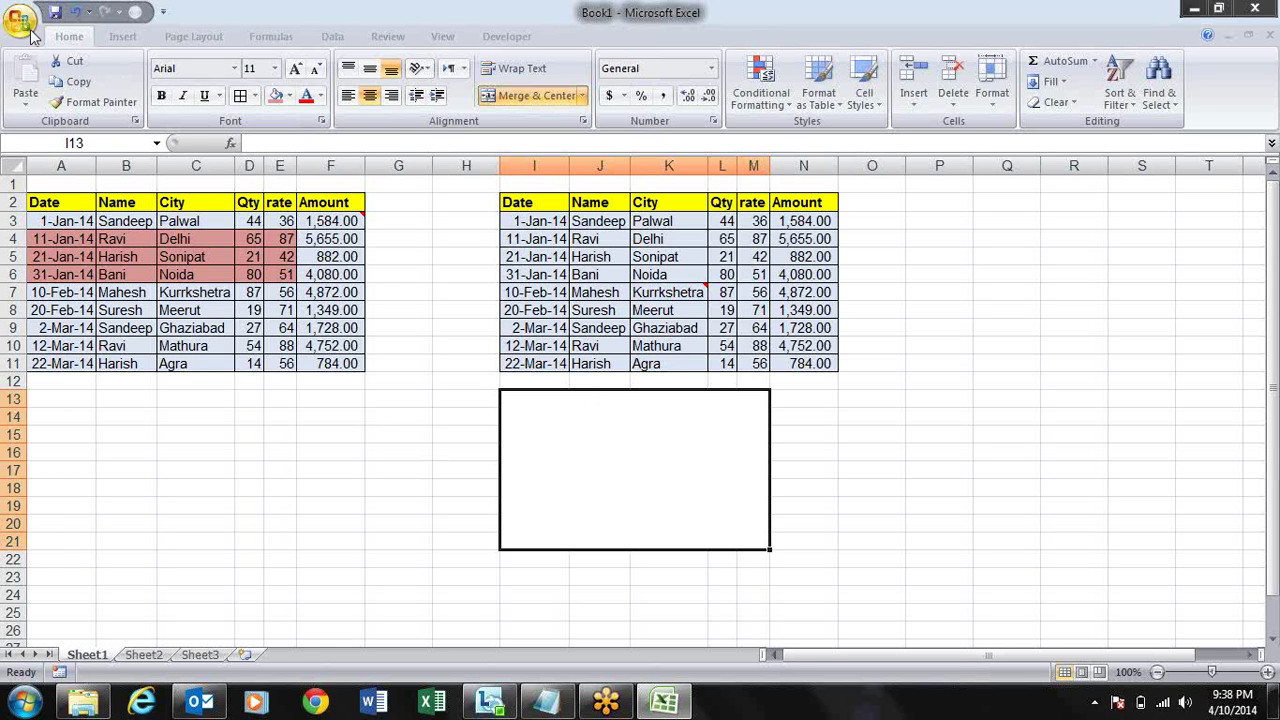
pyautogui.click(24, 28)
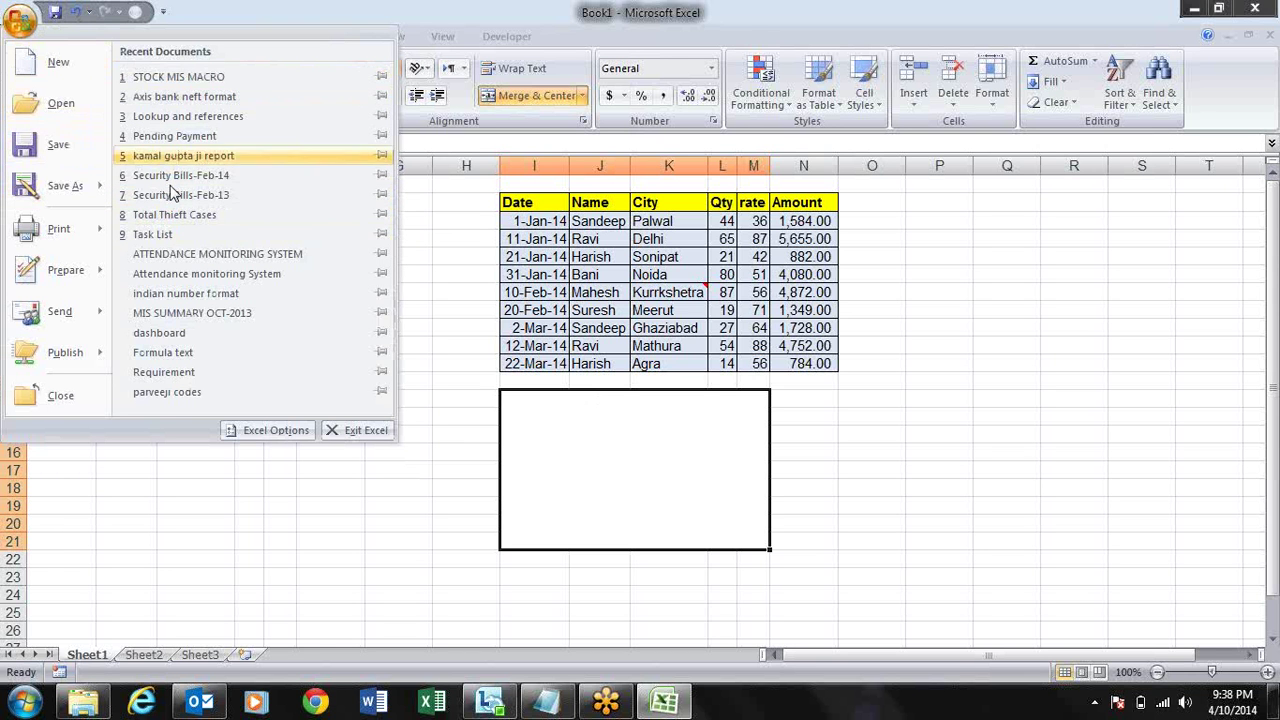
pyautogui.click(272, 431)
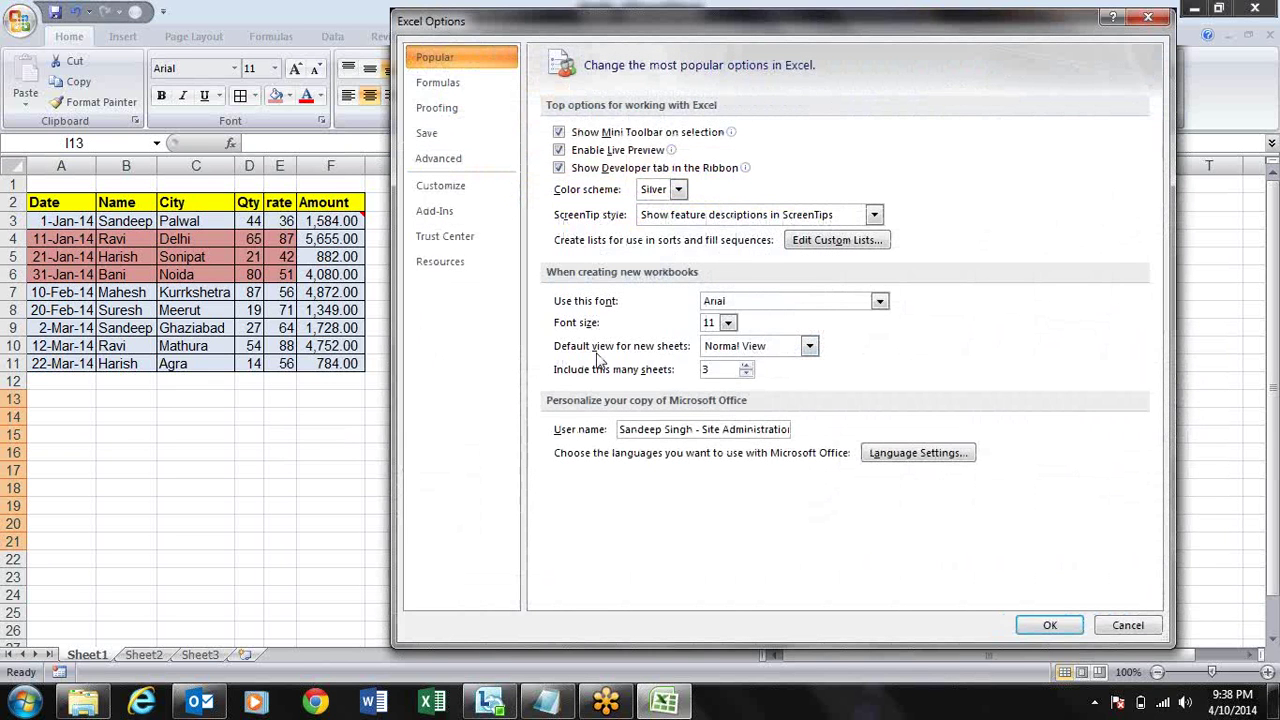
pyautogui.click(490, 86)
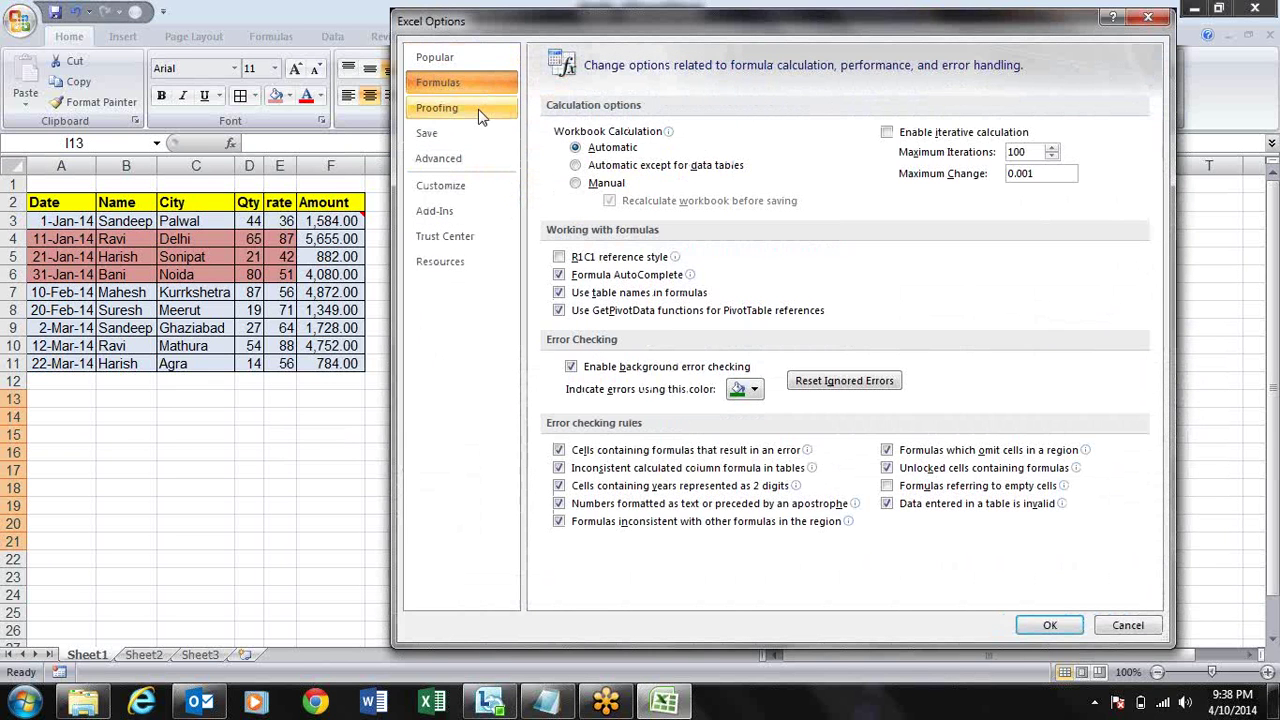
pyautogui.click(478, 112)
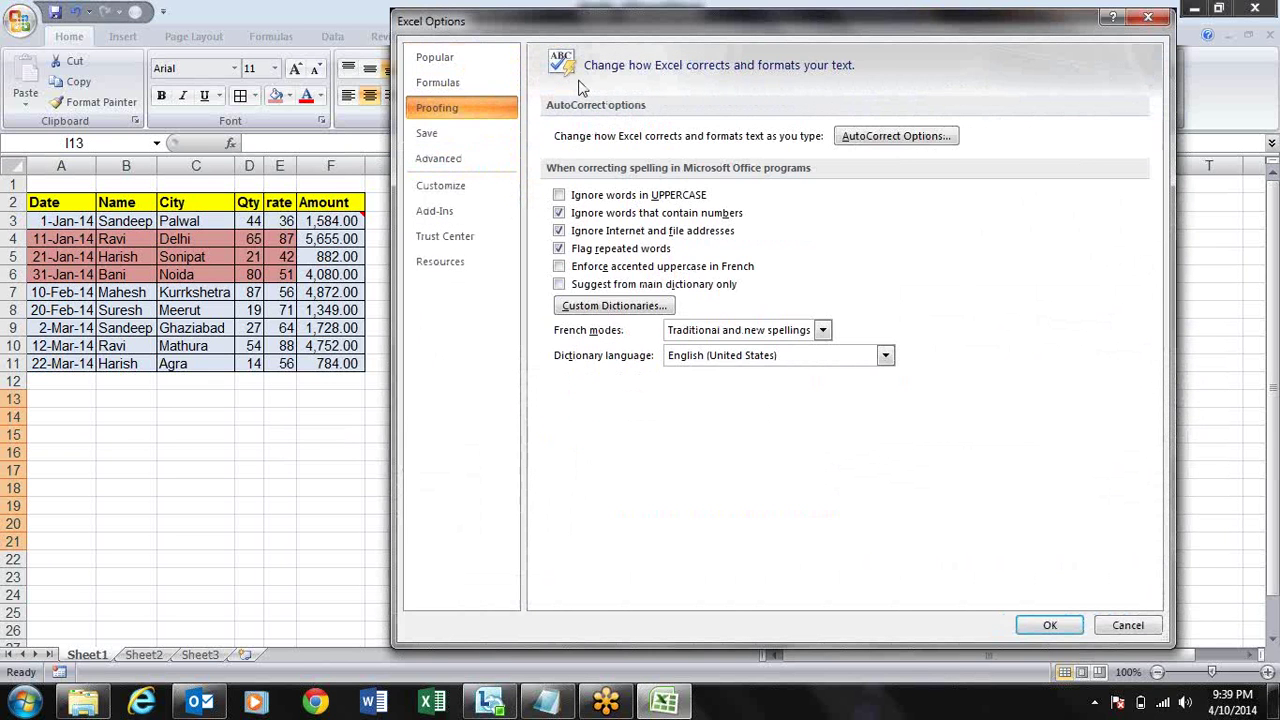
pyautogui.moveTo(630, 12); pyautogui.dragTo(470, 11)
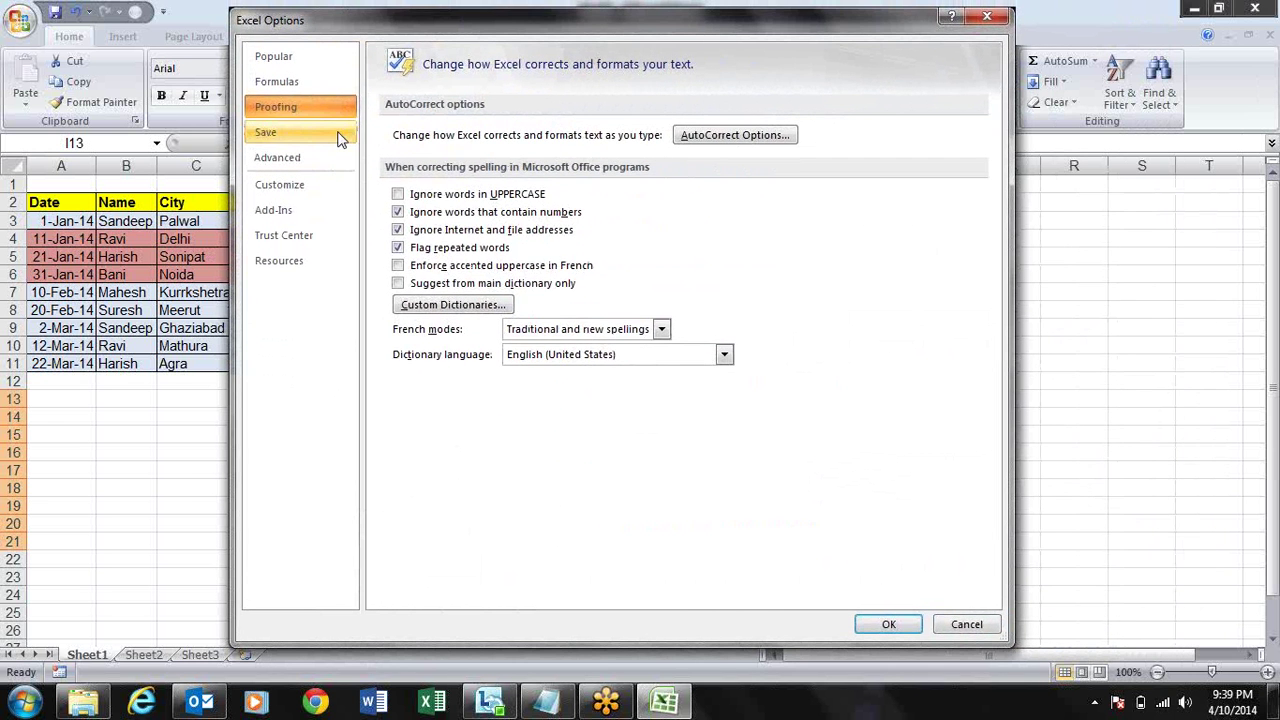
pyautogui.click(339, 138)
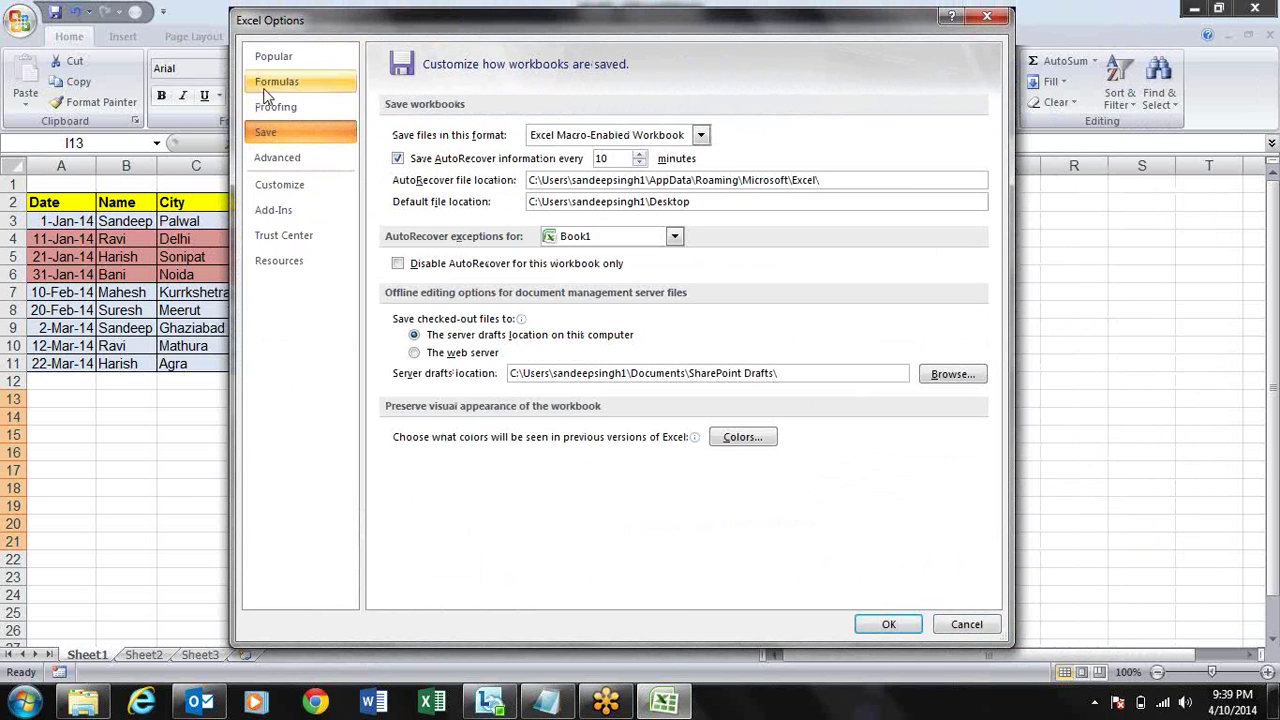
pyautogui.press('Escape')
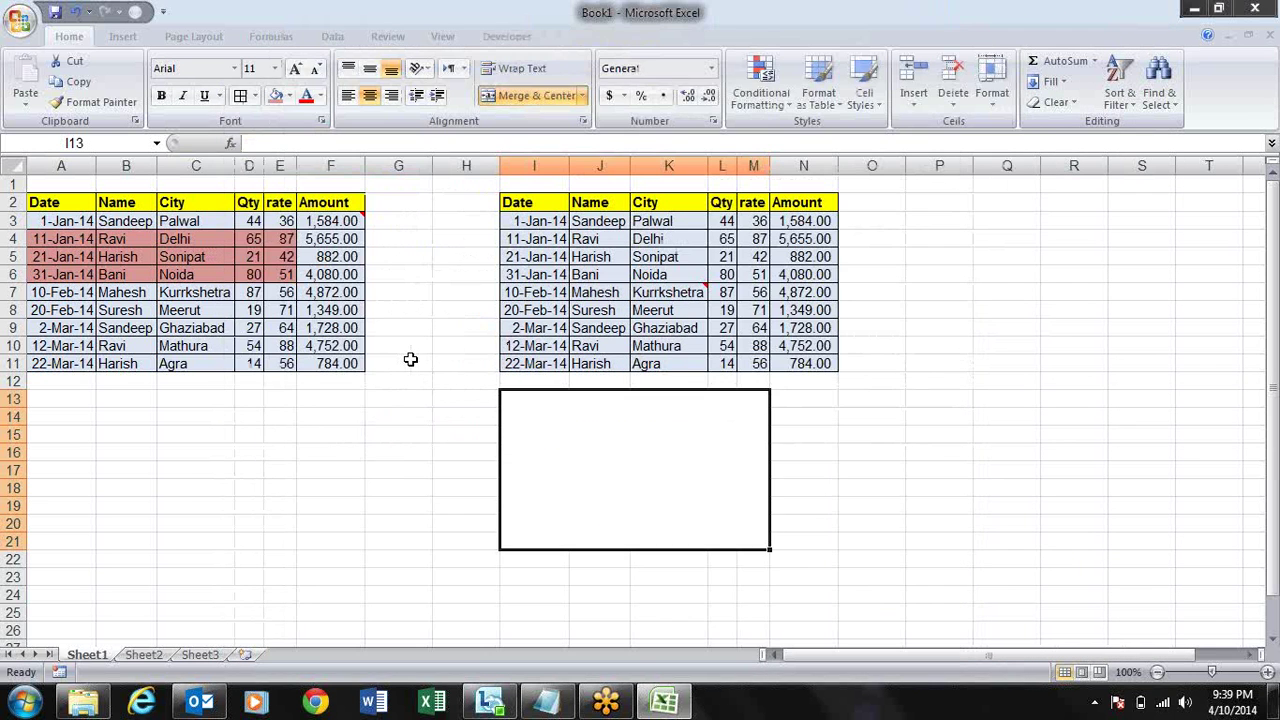
pyautogui.click(409, 361)
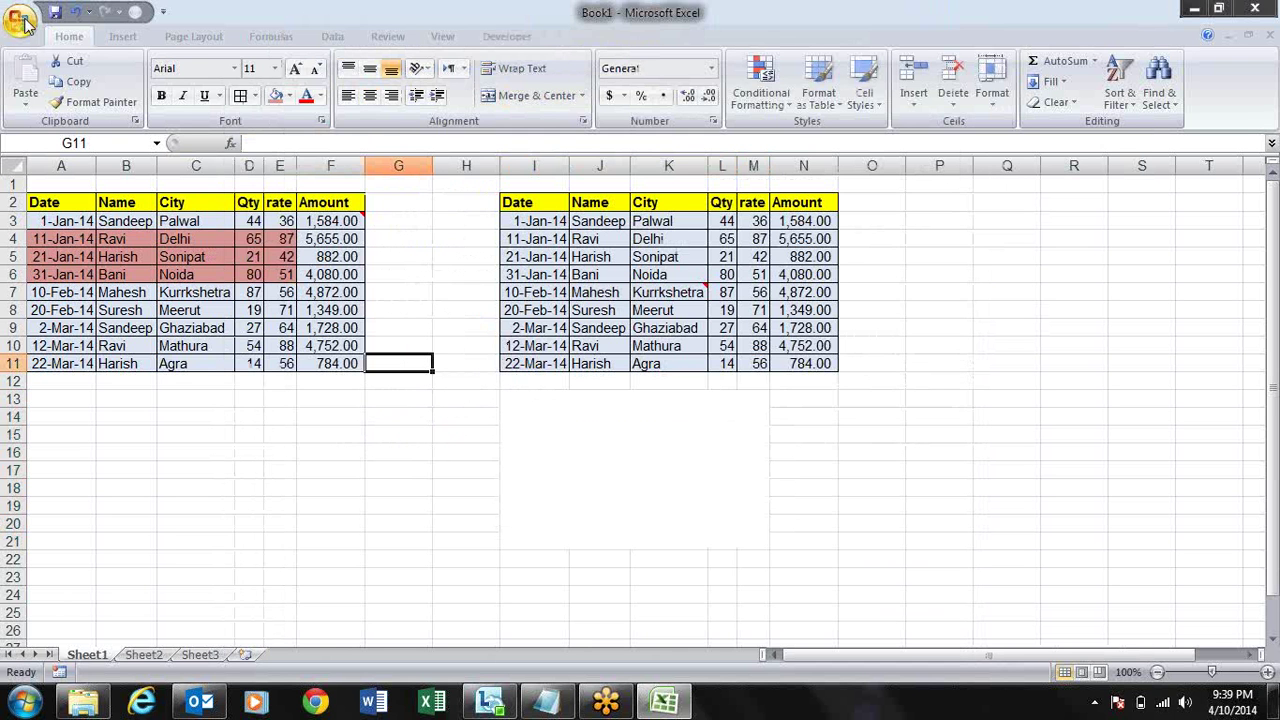
# - Uncheck 'Enable fill handle and cell drag-and-drop' in Excel Options > Advanced and apply
pyautogui.click(20, 20)
pyautogui.click(268, 430)
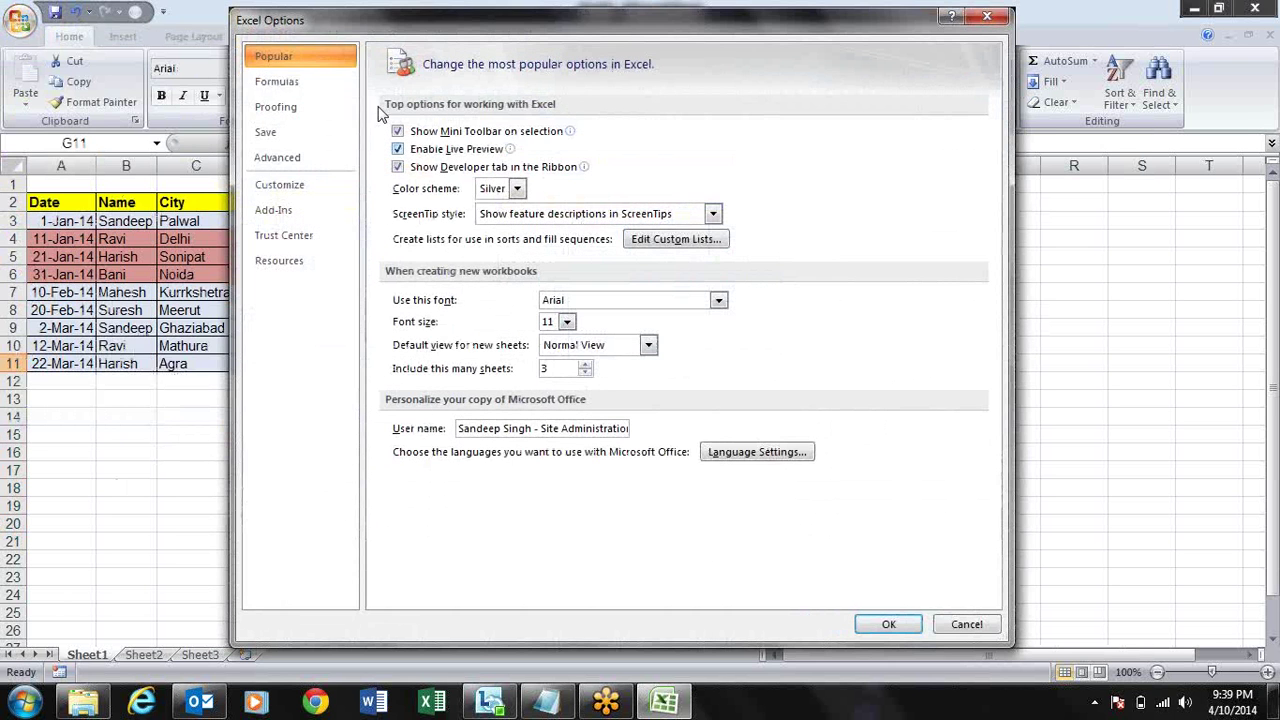
pyautogui.click(298, 160)
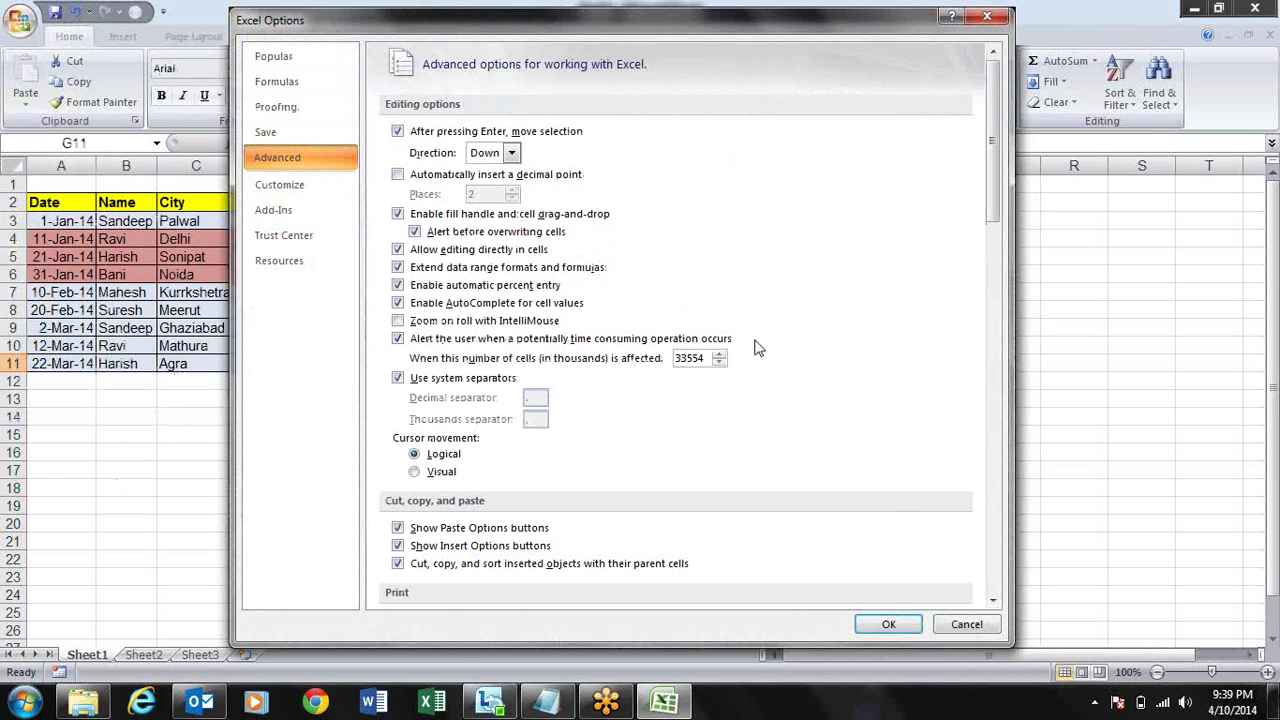
pyautogui.click(399, 214)
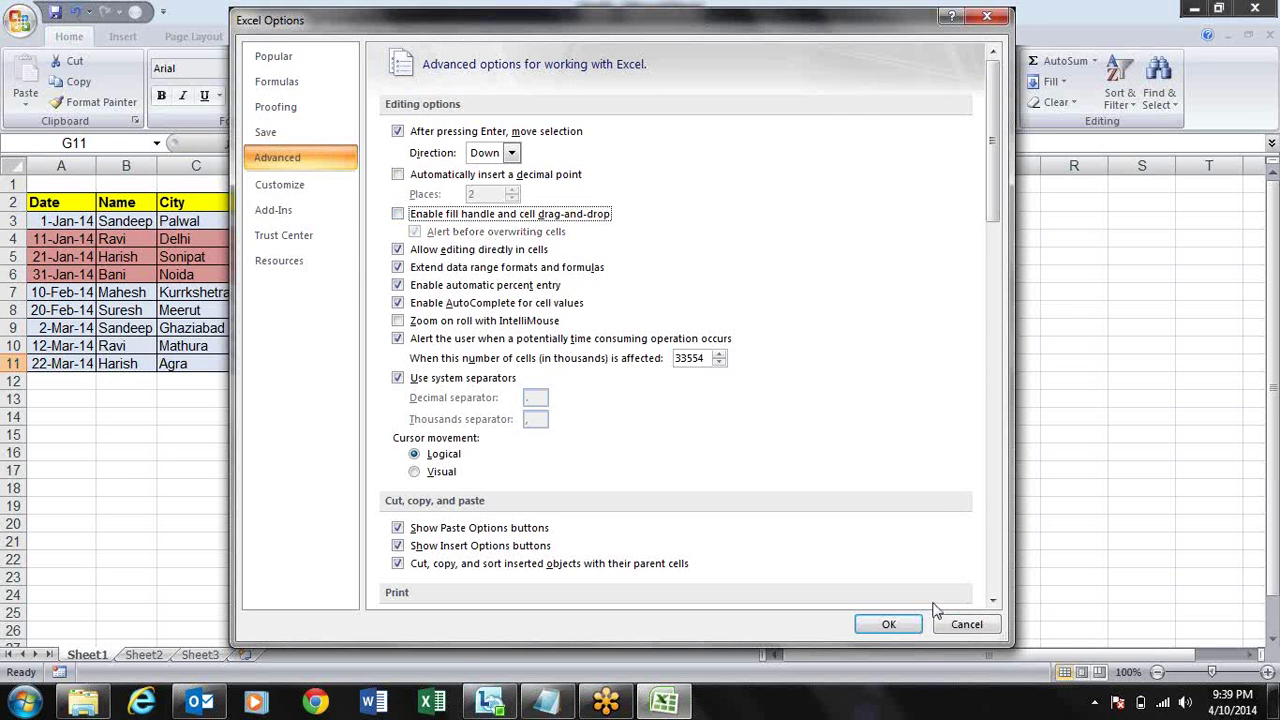
pyautogui.click(888, 622)
# - Test in column G that cells like G14 can no longer be fill-dragged or moved
pyautogui.click(426, 220)
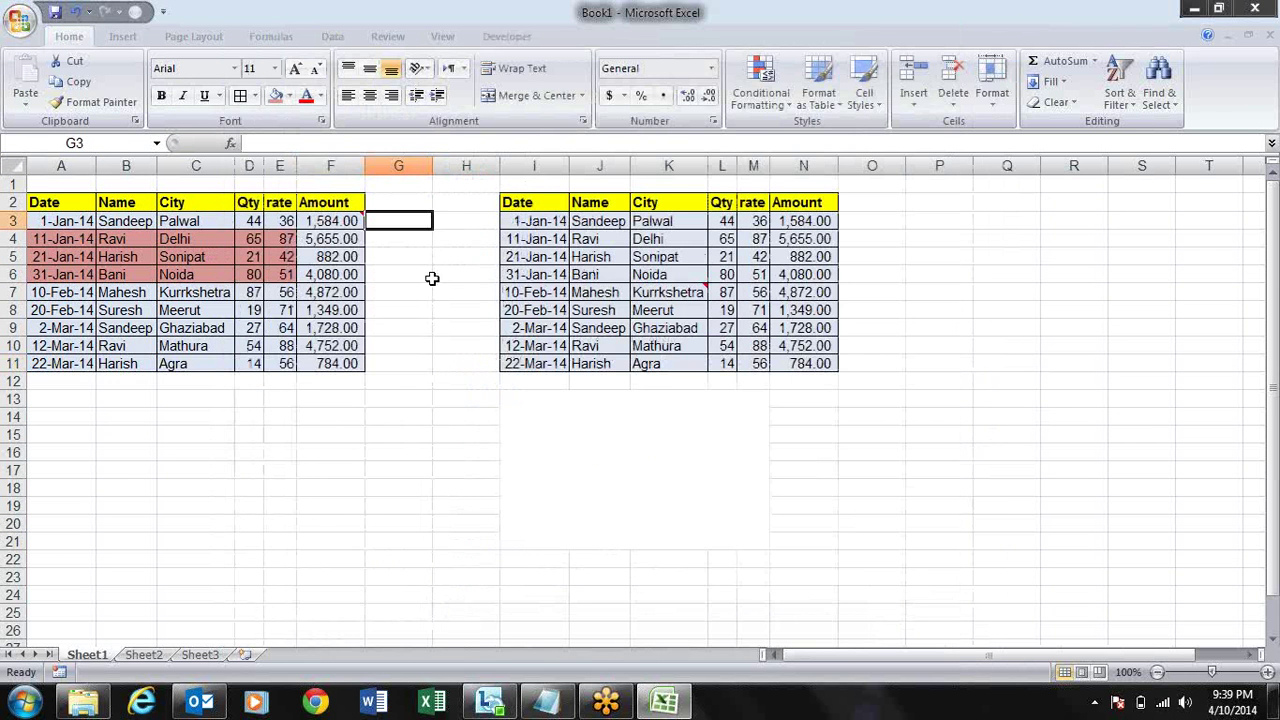
pyautogui.click(430, 292)
pyautogui.click(425, 220)
pyautogui.click(447, 290)
pyautogui.click(423, 326)
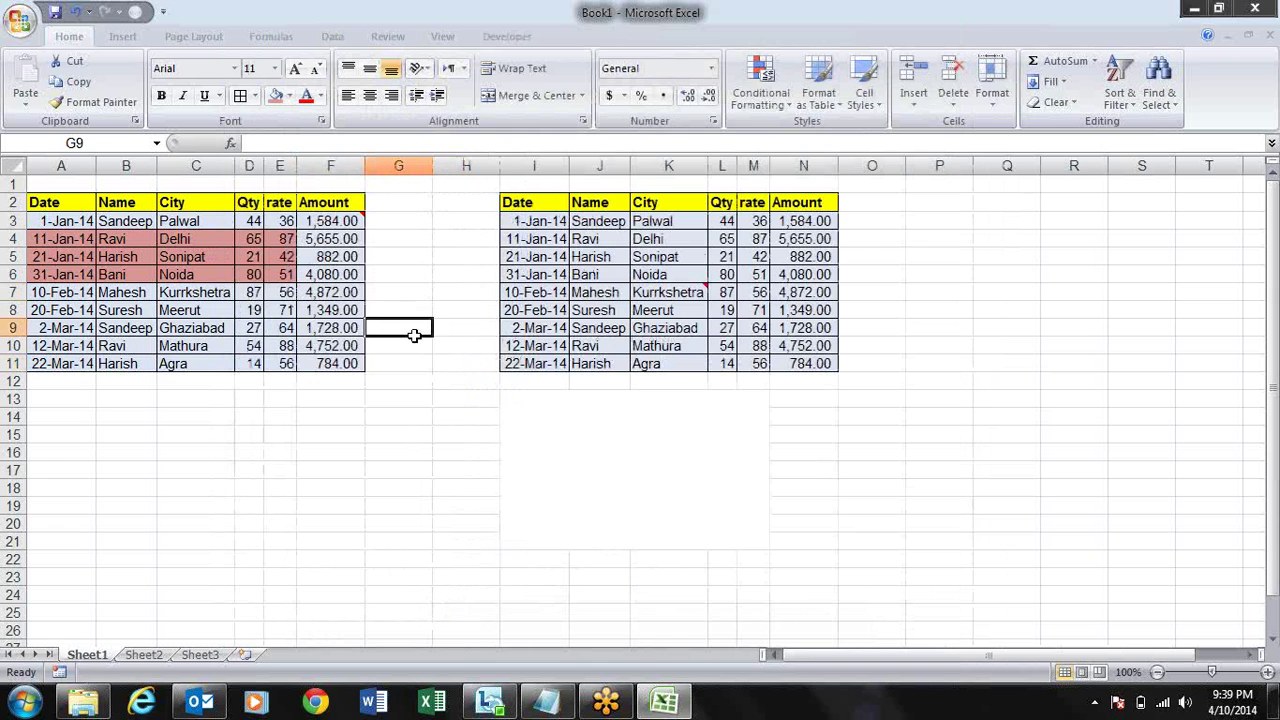
pyautogui.click(412, 422)
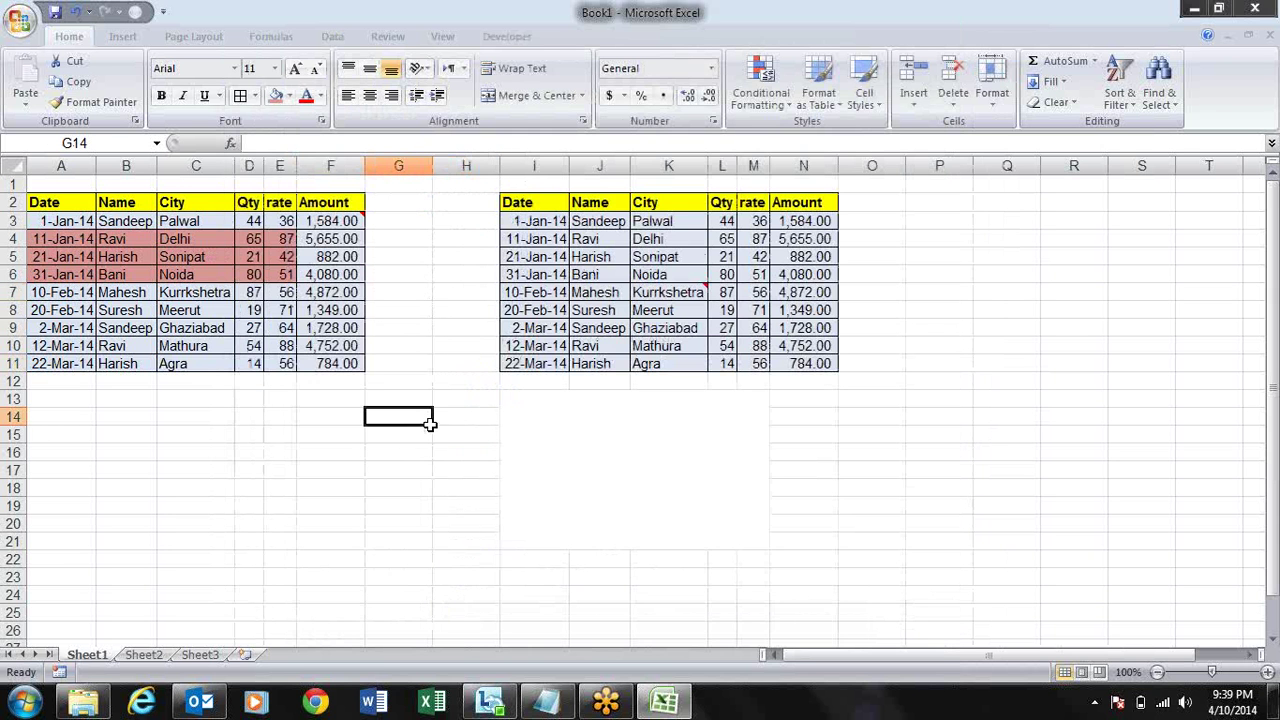
pyautogui.moveTo(429, 424); pyautogui.dragTo(430, 467)
pyautogui.click(418, 352)
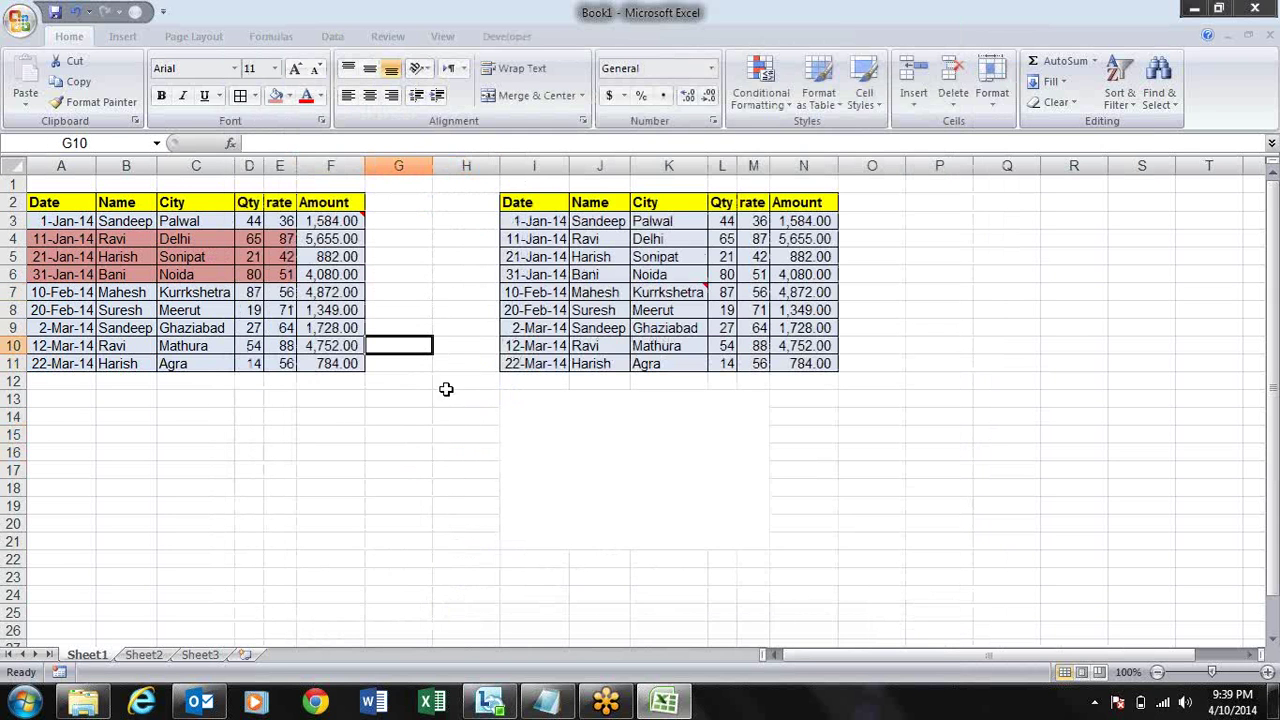
pyautogui.moveTo(437, 357); pyautogui.dragTo(463, 400)
pyautogui.click(426, 432)
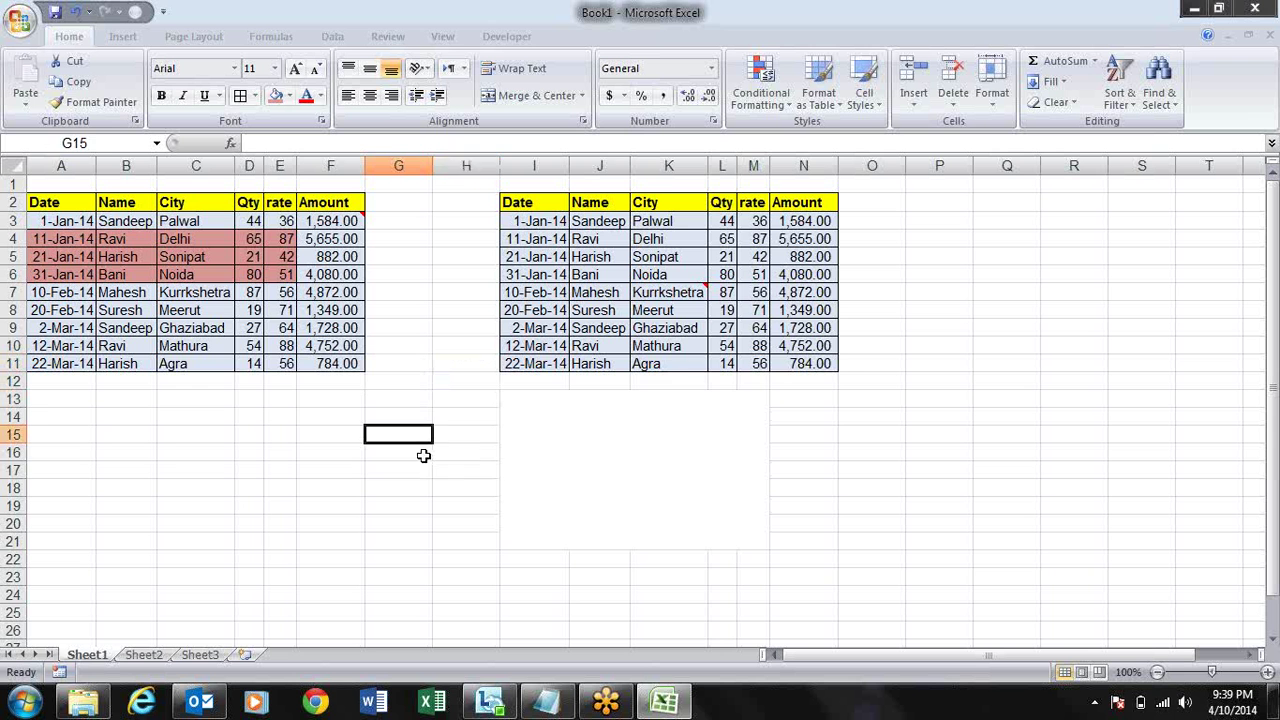
pyautogui.moveTo(423, 456); pyautogui.dragTo(486, 471)
pyautogui.click(418, 363)
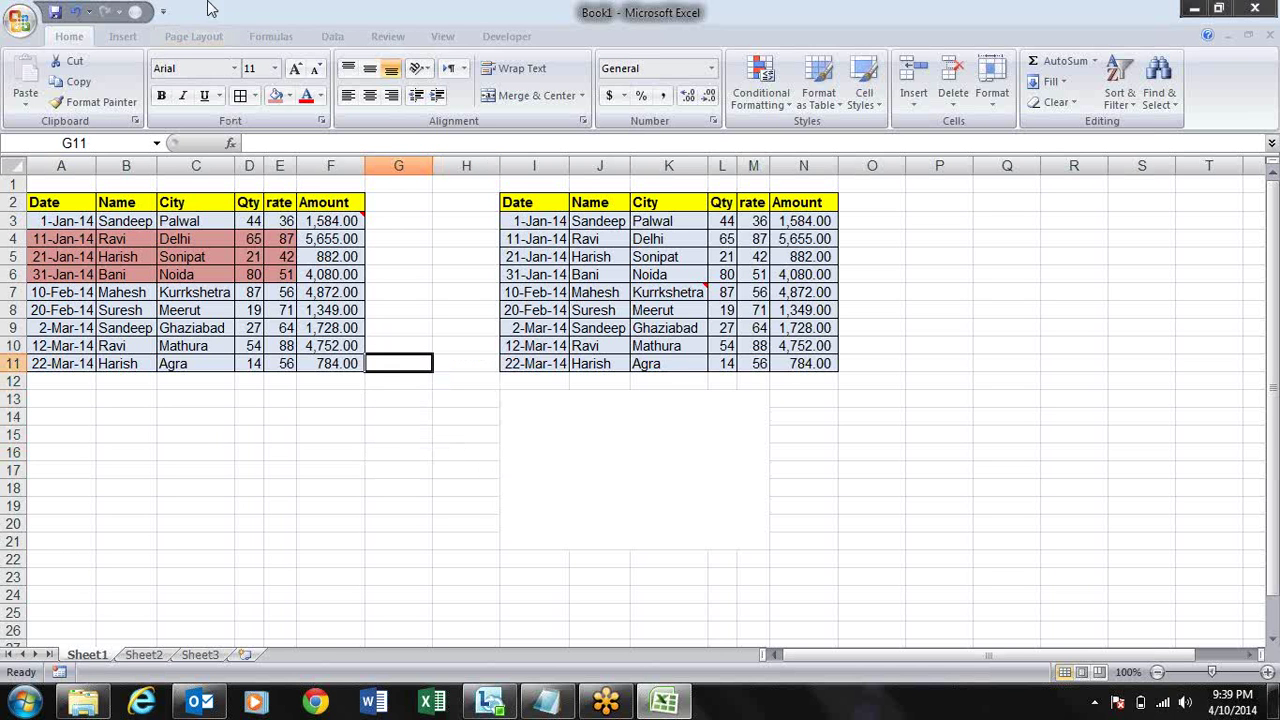
pyautogui.click(20, 22)
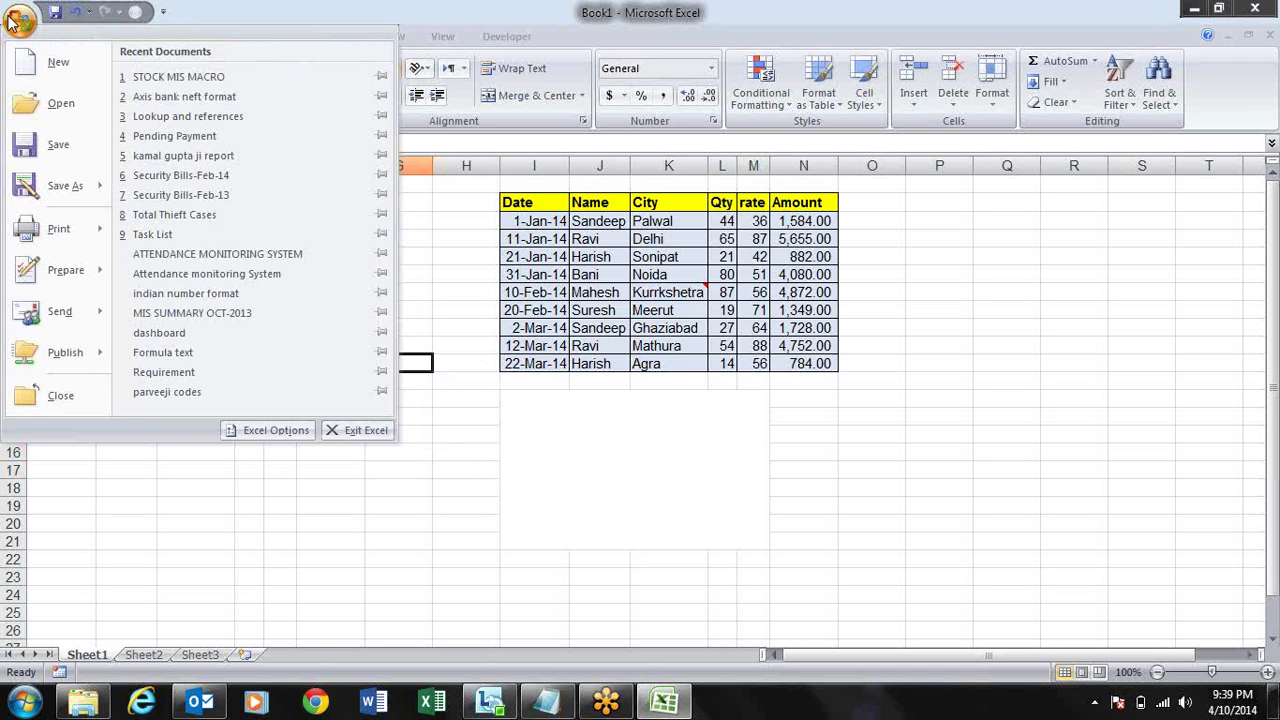
pyautogui.click(268, 430)
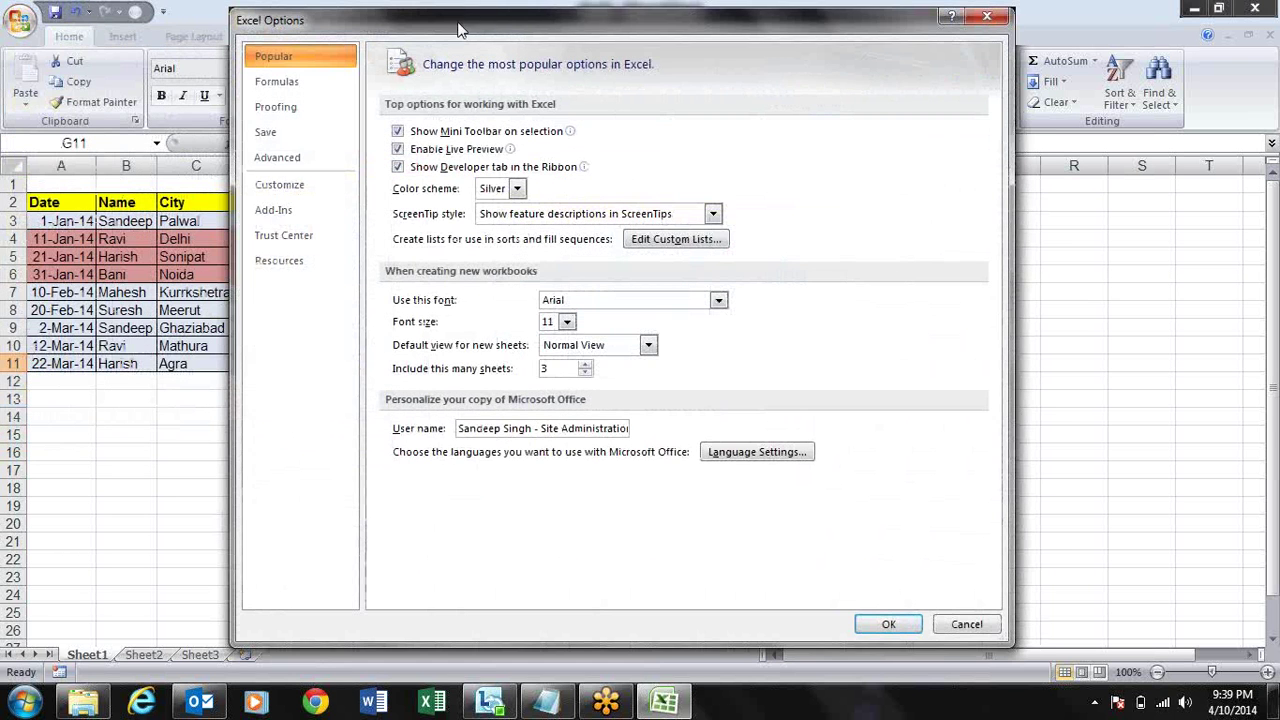
pyautogui.moveTo(459, 30); pyautogui.dragTo(652, 71)
pyautogui.click(505, 198)
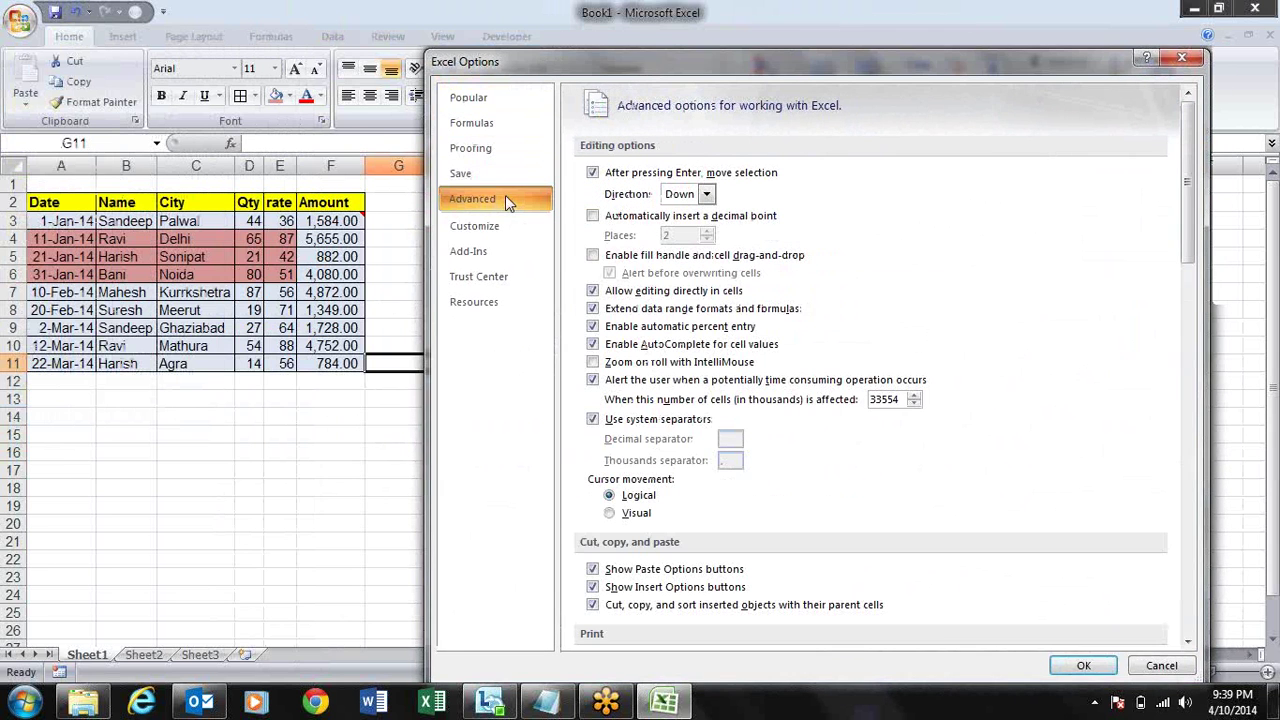
pyautogui.click(630, 258)
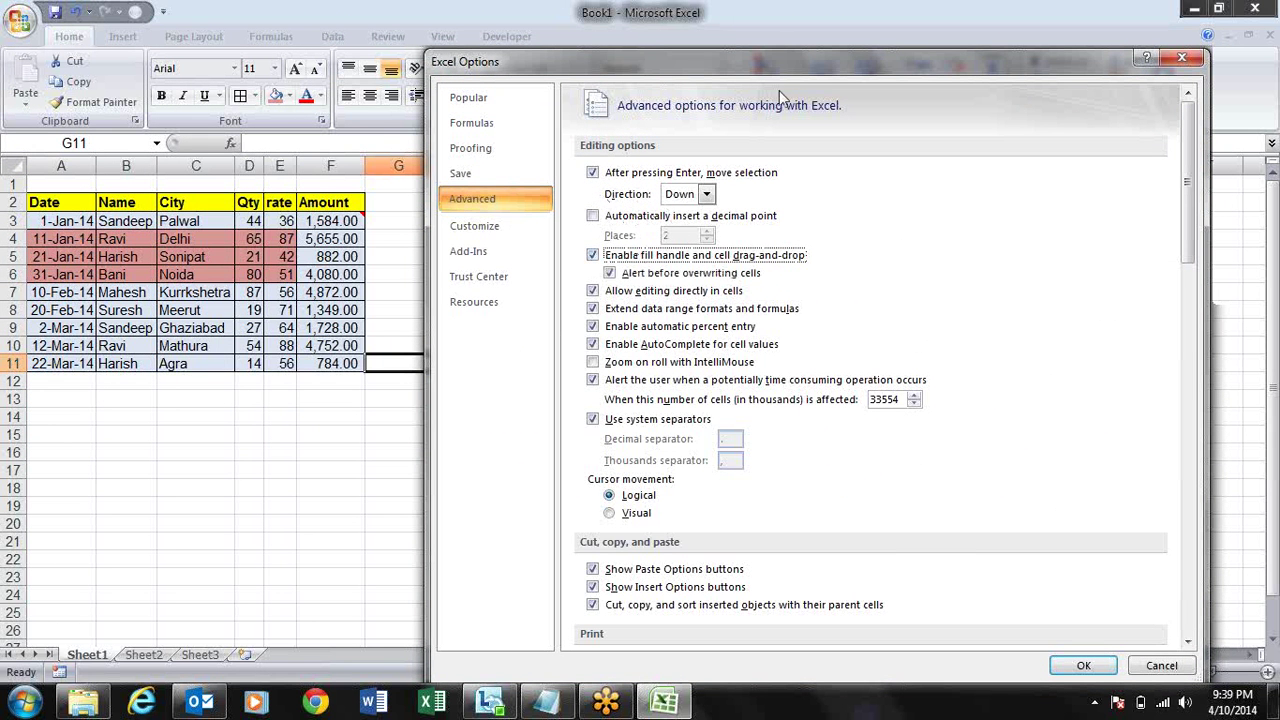
pyautogui.moveTo(771, 72); pyautogui.dragTo(735, 24)
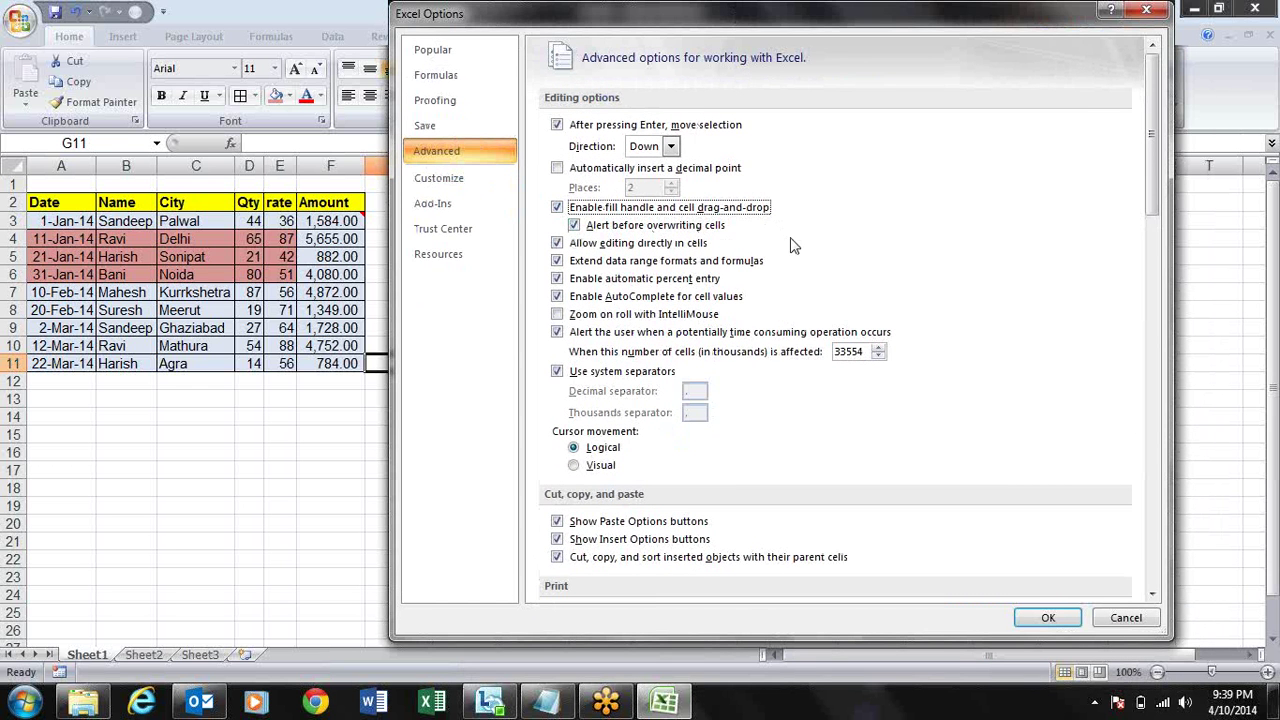
pyautogui.click(1043, 616)
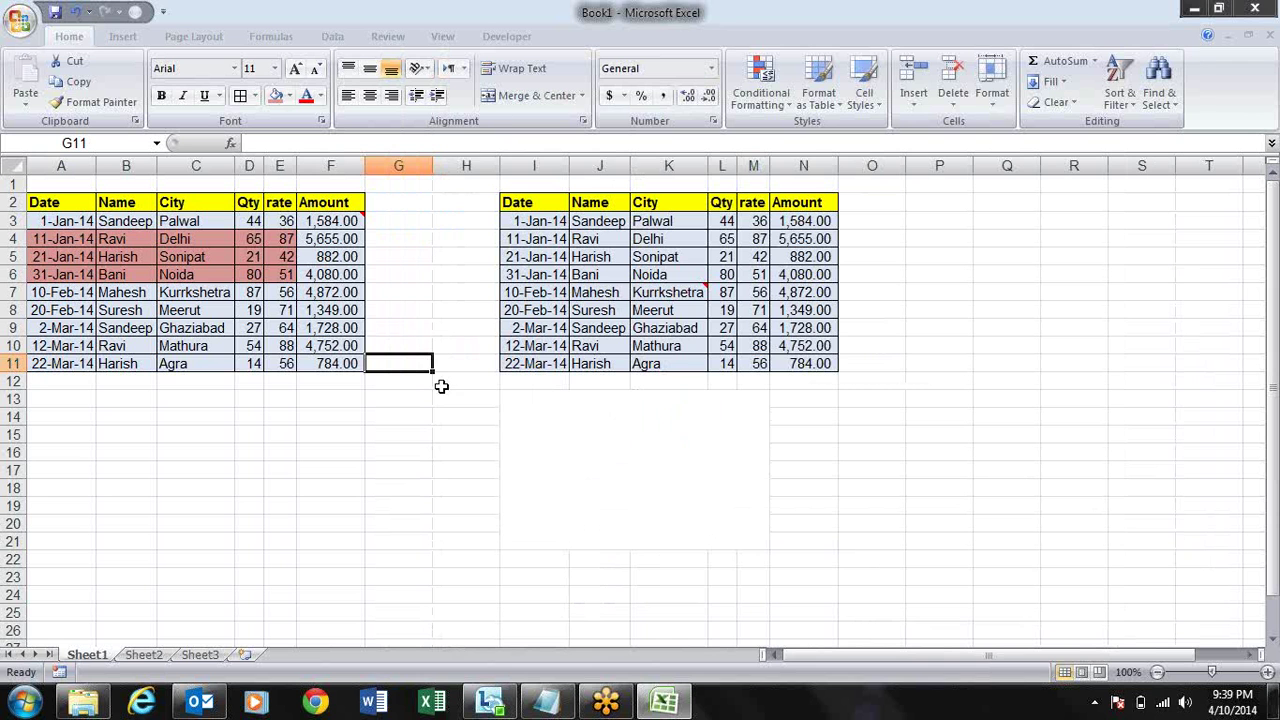
pyautogui.moveTo(428, 374); pyautogui.dragTo(434, 428)
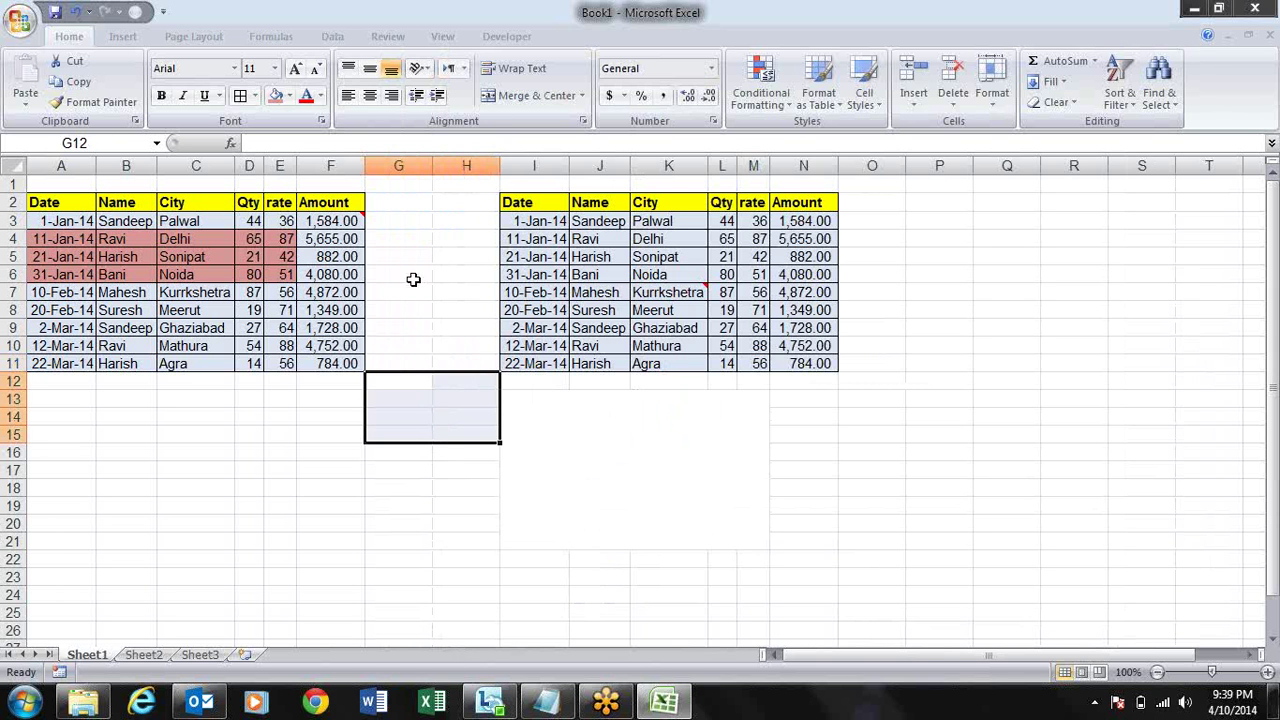
pyautogui.click(414, 277)
pyautogui.click(386, 466)
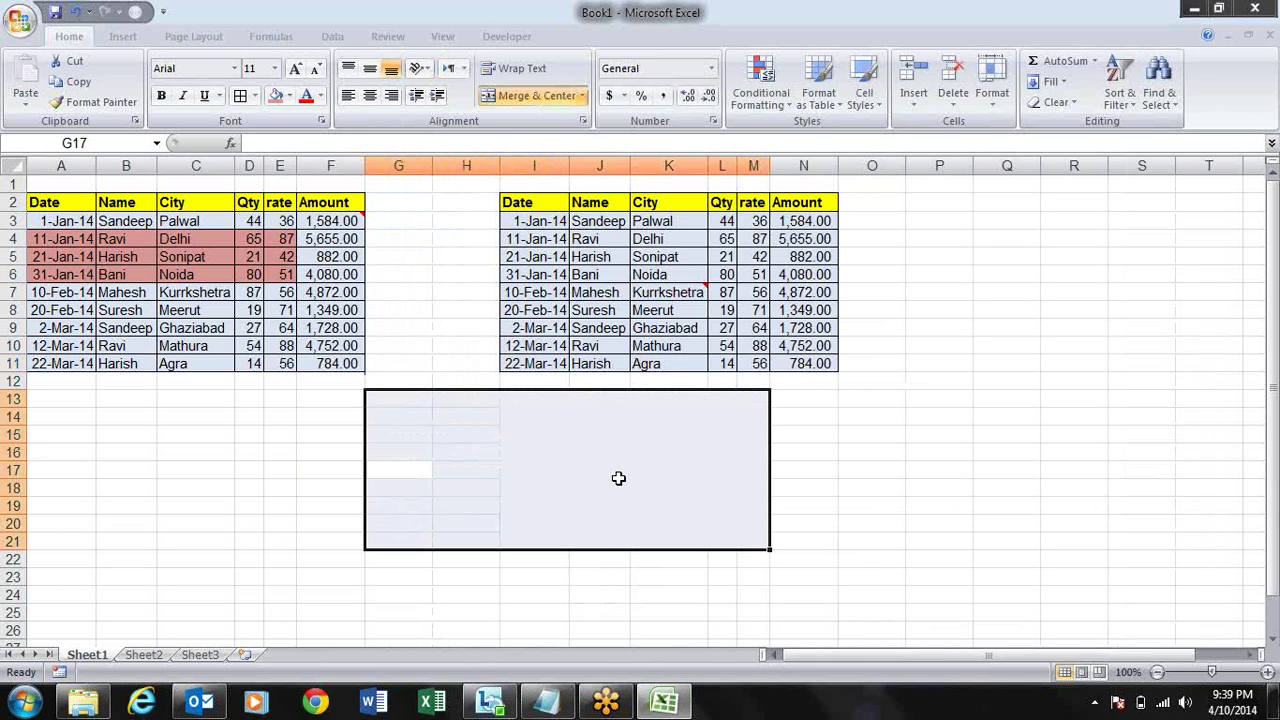
pyautogui.click(914, 465)
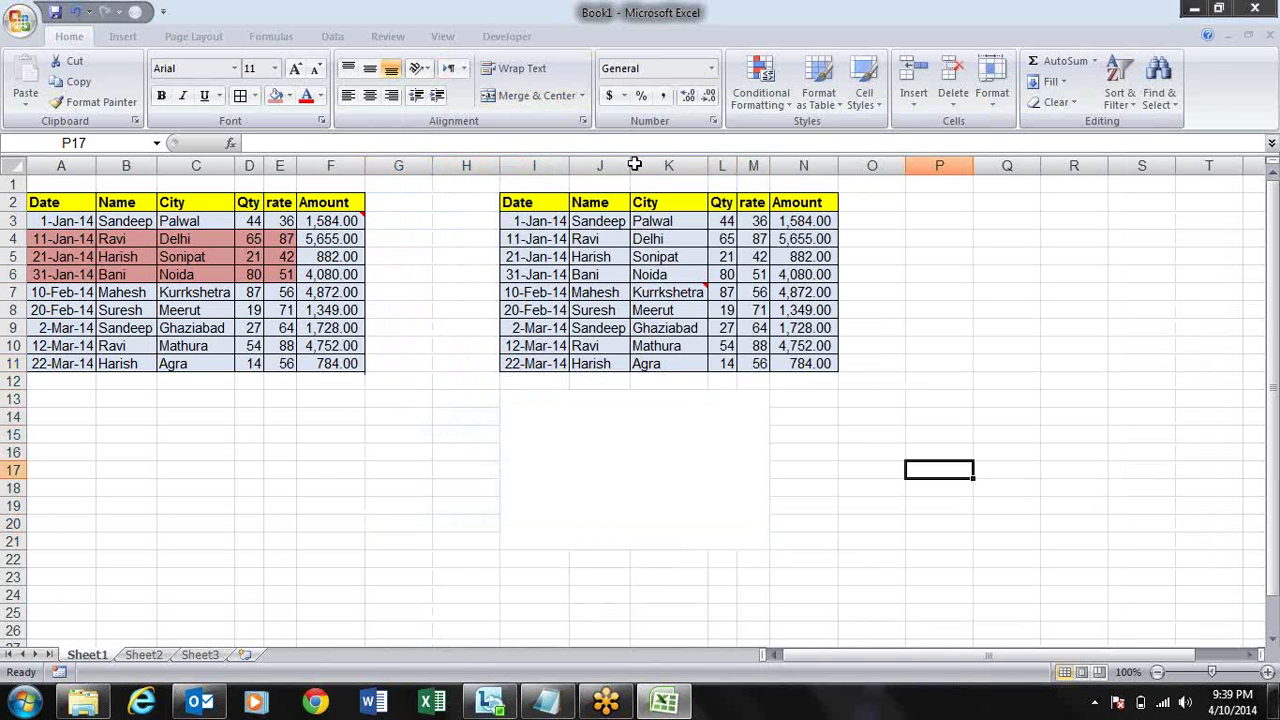
pyautogui.click(510, 36)
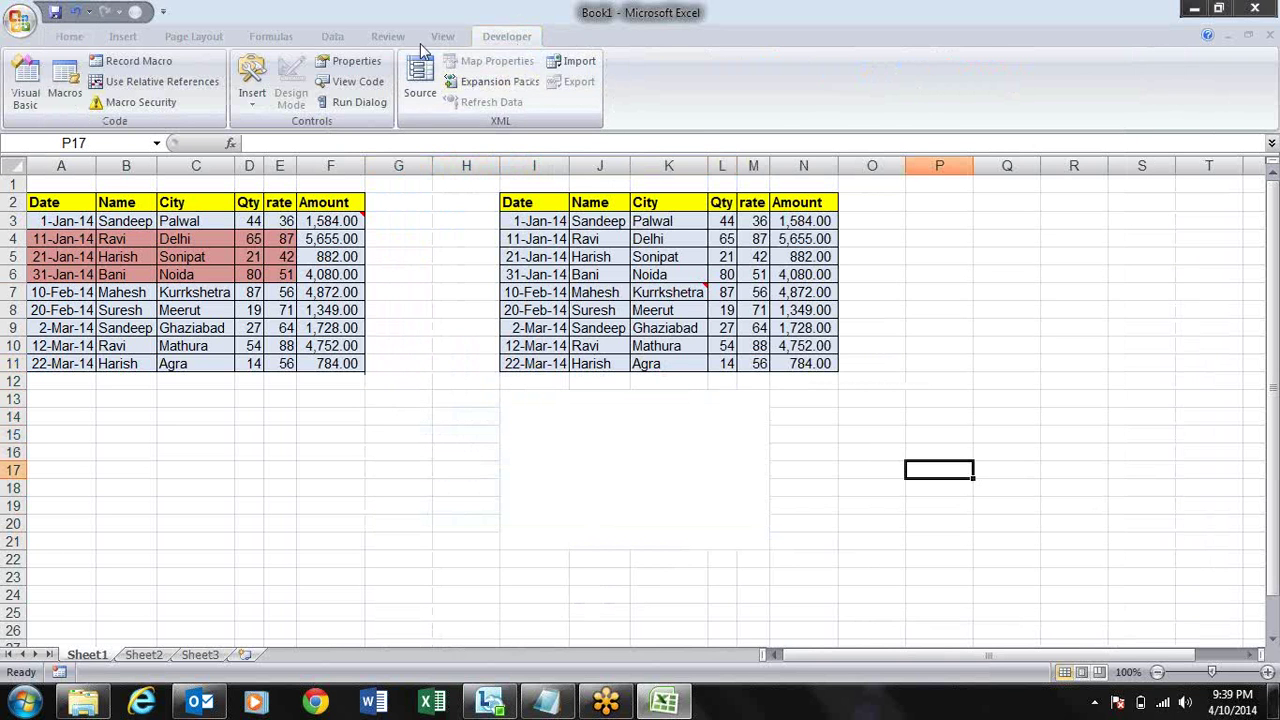
pyautogui.click(20, 20)
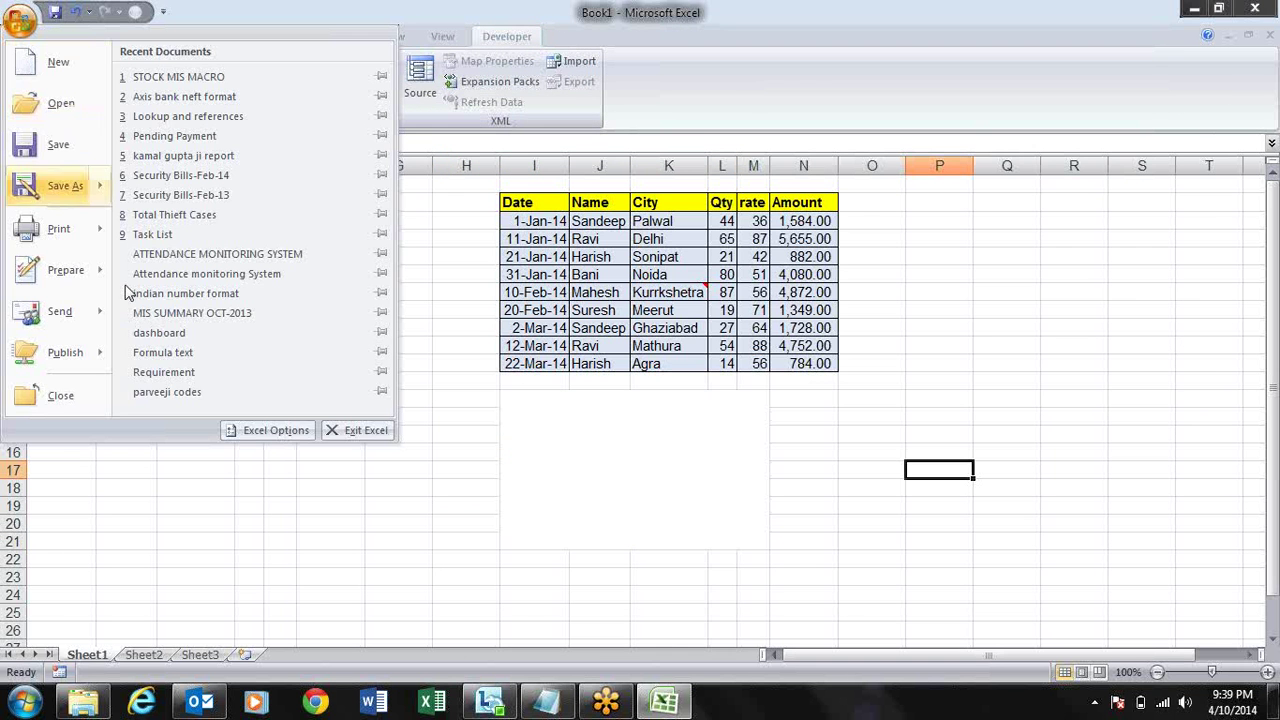
pyautogui.click(262, 431)
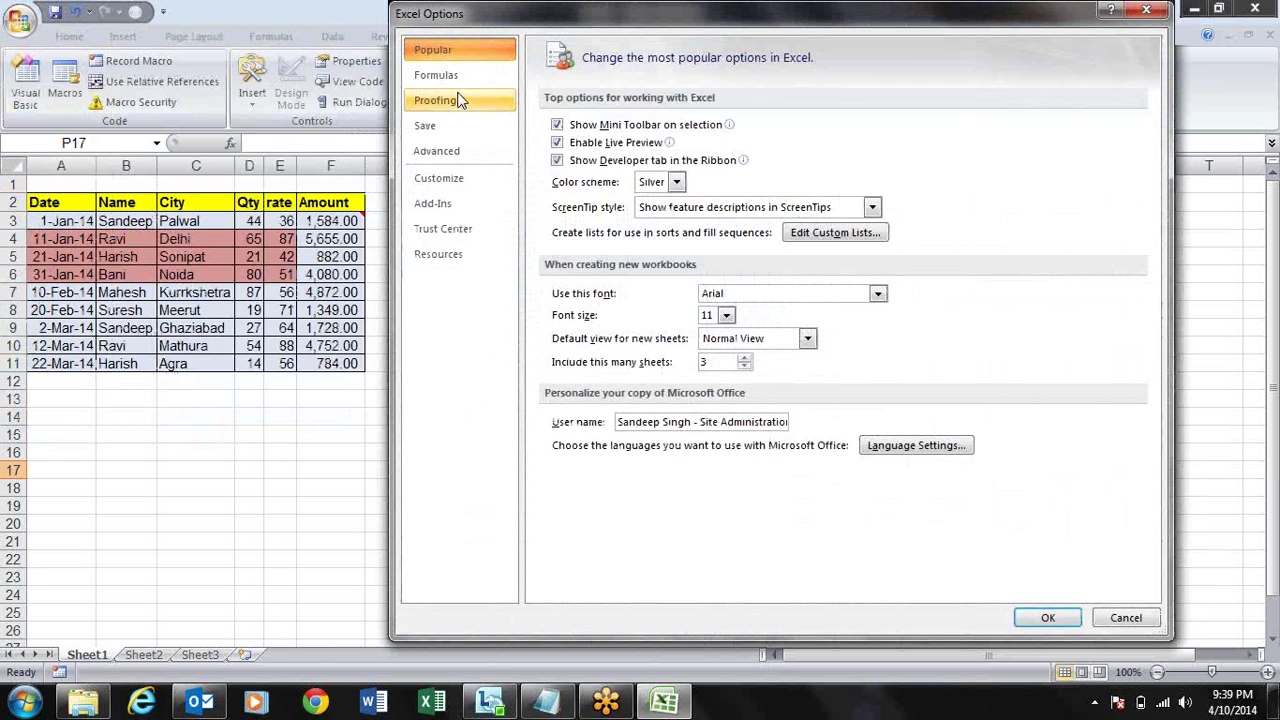
pyautogui.click(483, 77)
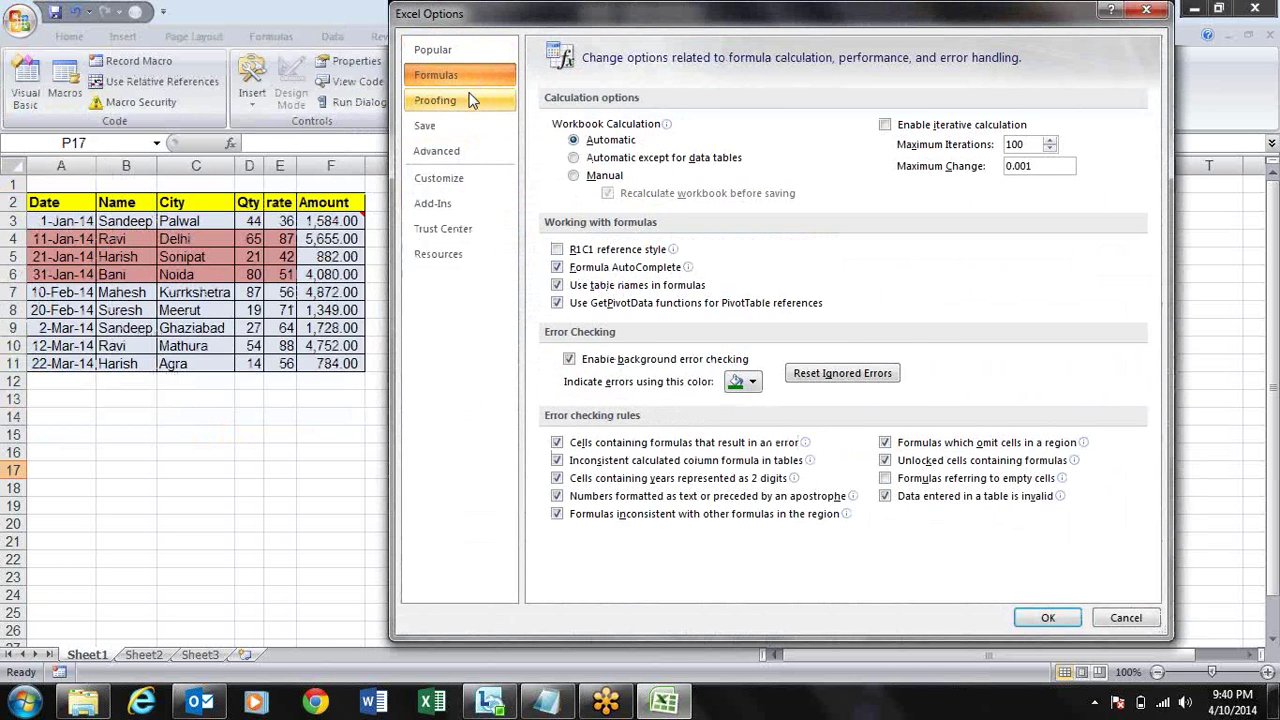
pyautogui.click(468, 101)
pyautogui.click(468, 128)
pyautogui.click(470, 151)
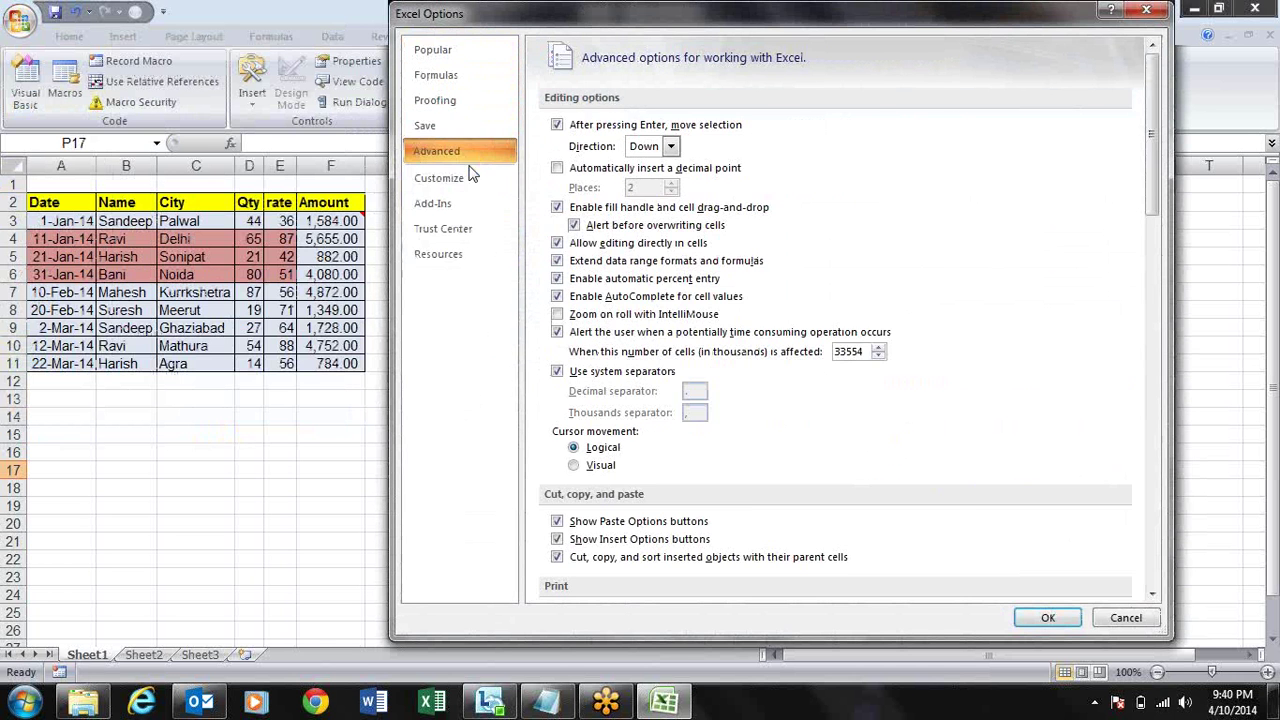
pyautogui.click(468, 178)
pyautogui.press('Escape')
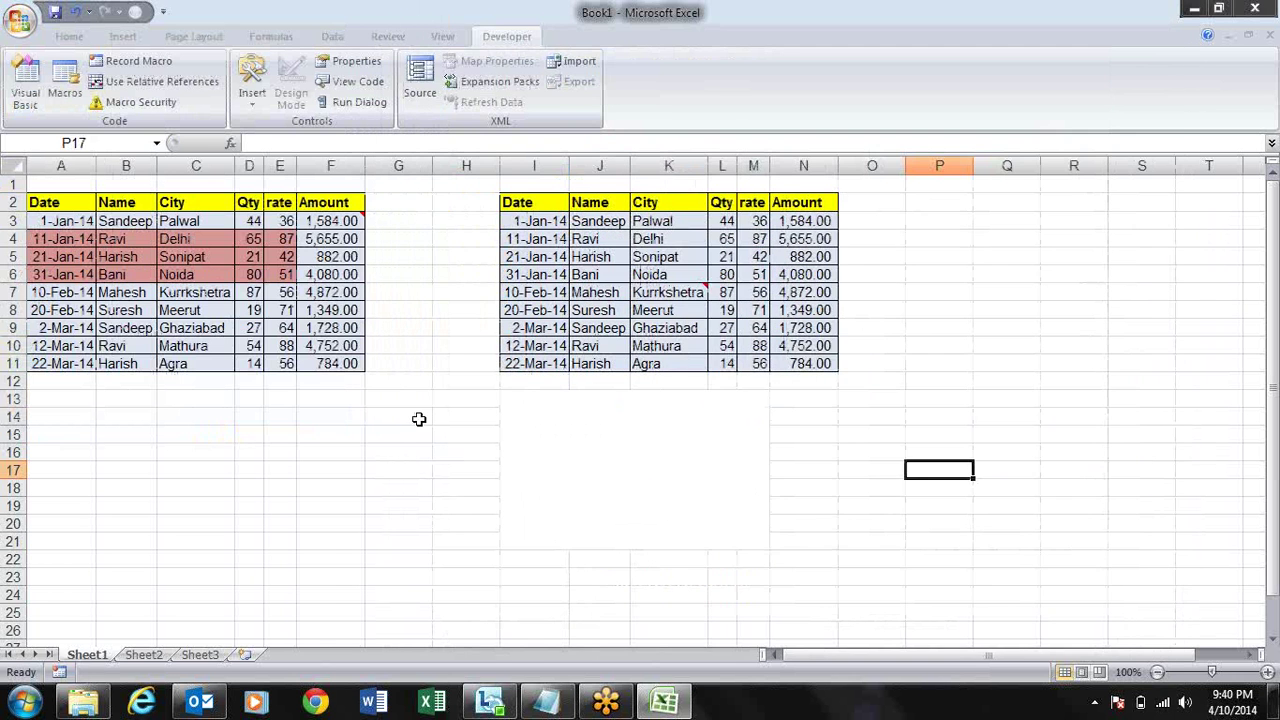
pyautogui.click(410, 383)
pyautogui.write('(C')
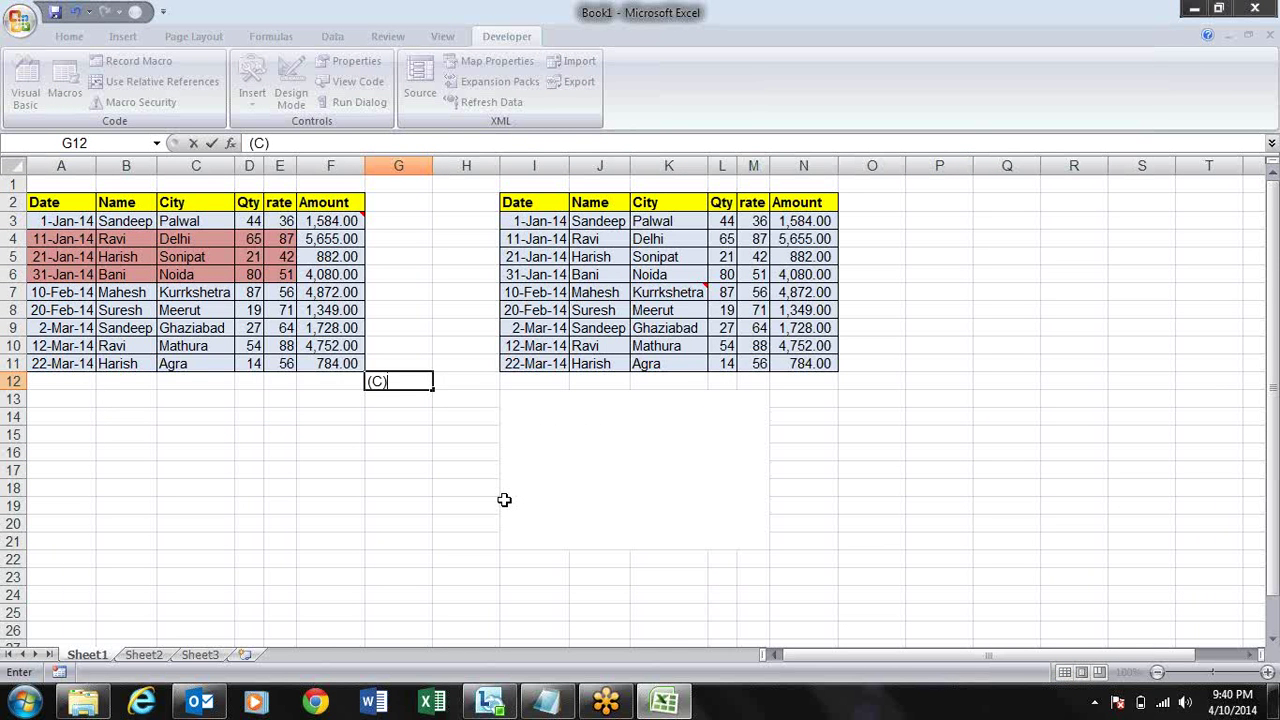
pyautogui.press('Return')
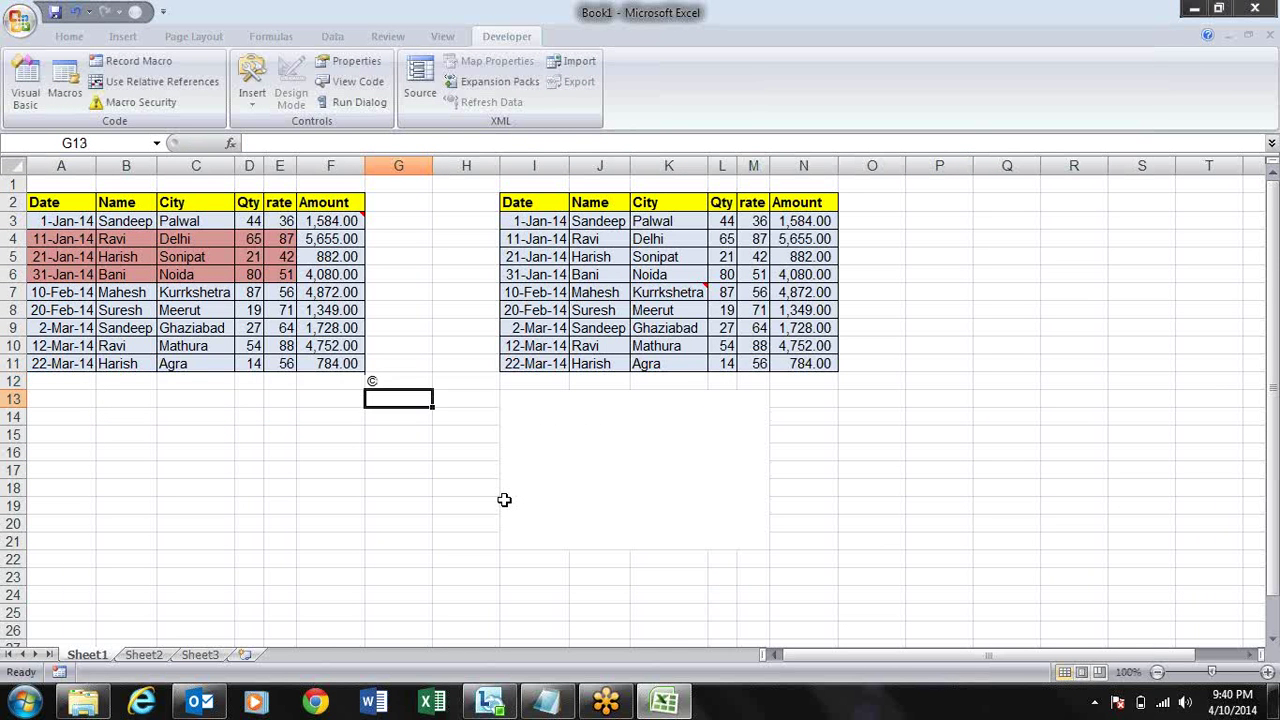
pyautogui.press('Up')
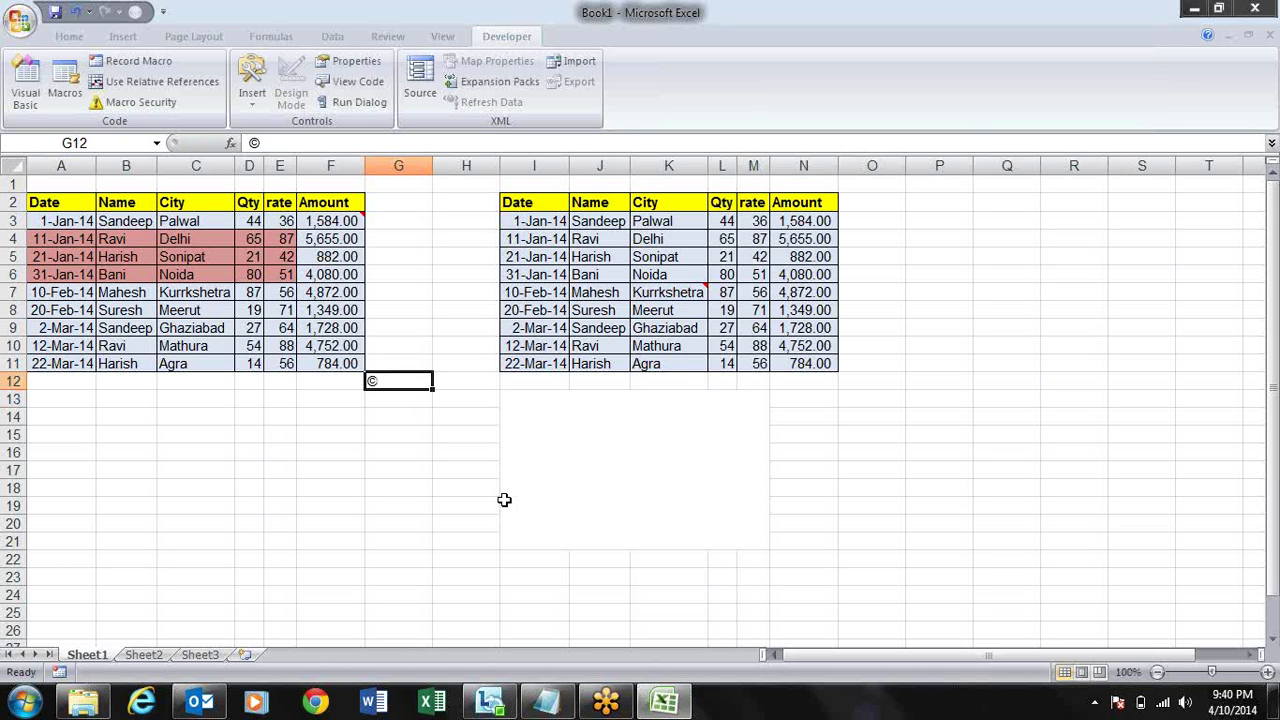
pyautogui.press('Delete')
pyautogui.click(21, 22)
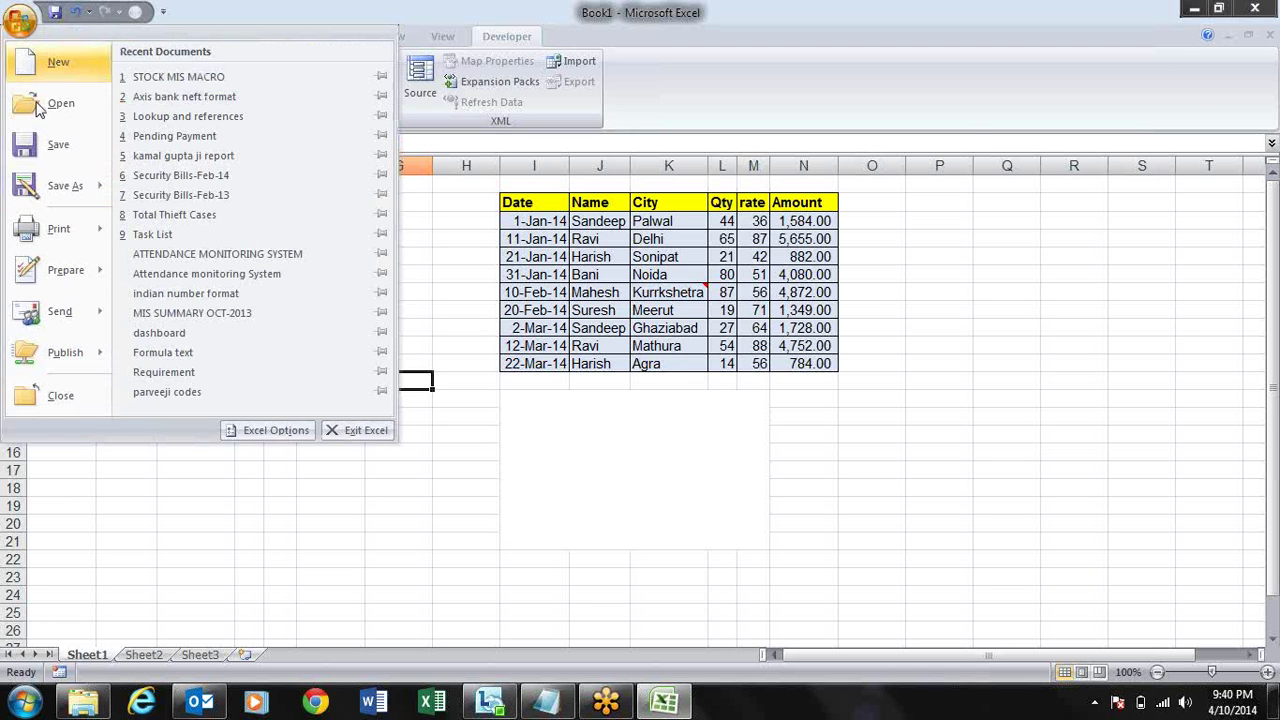
pyautogui.click(268, 431)
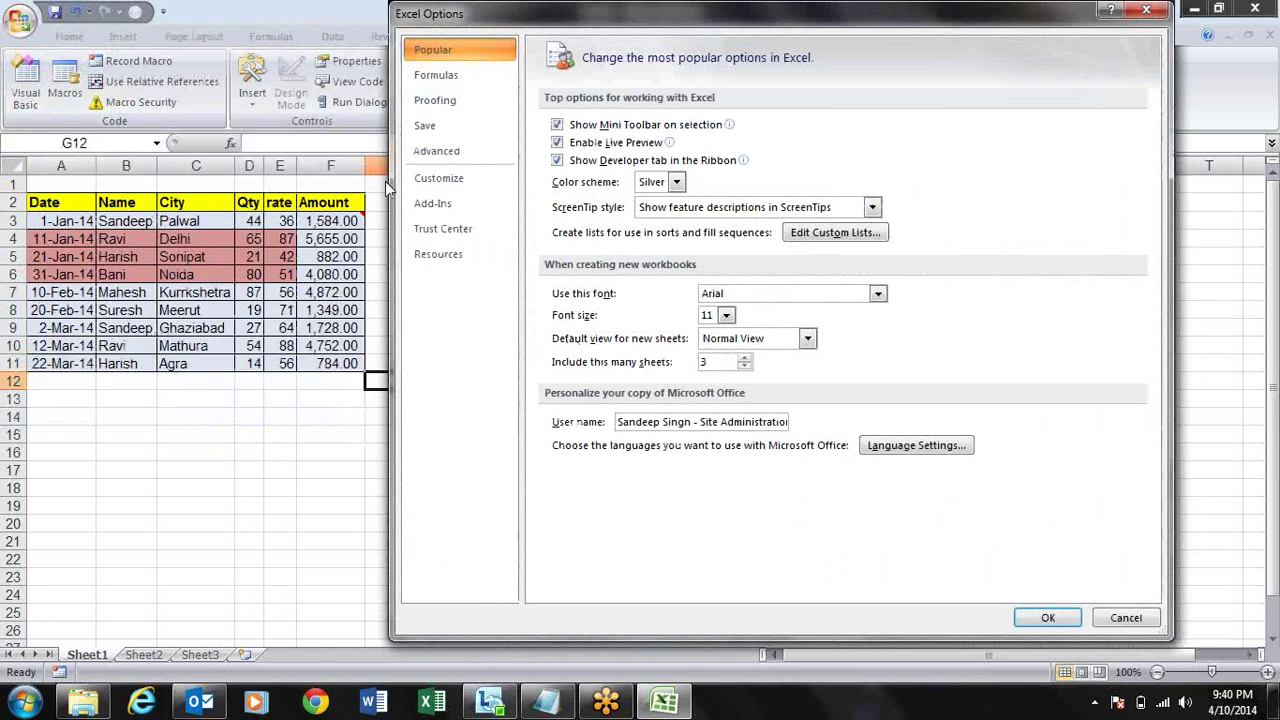
pyautogui.click(493, 74)
pyautogui.click(1146, 10)
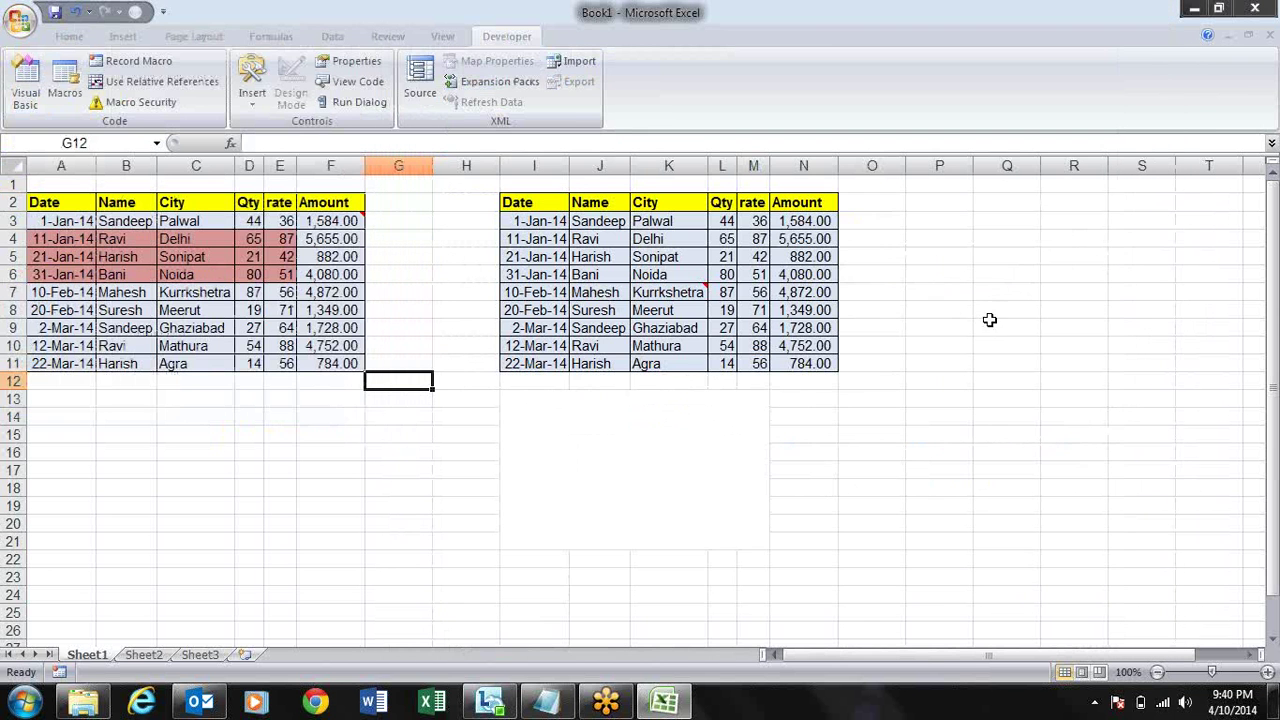
pyautogui.click(69, 36)
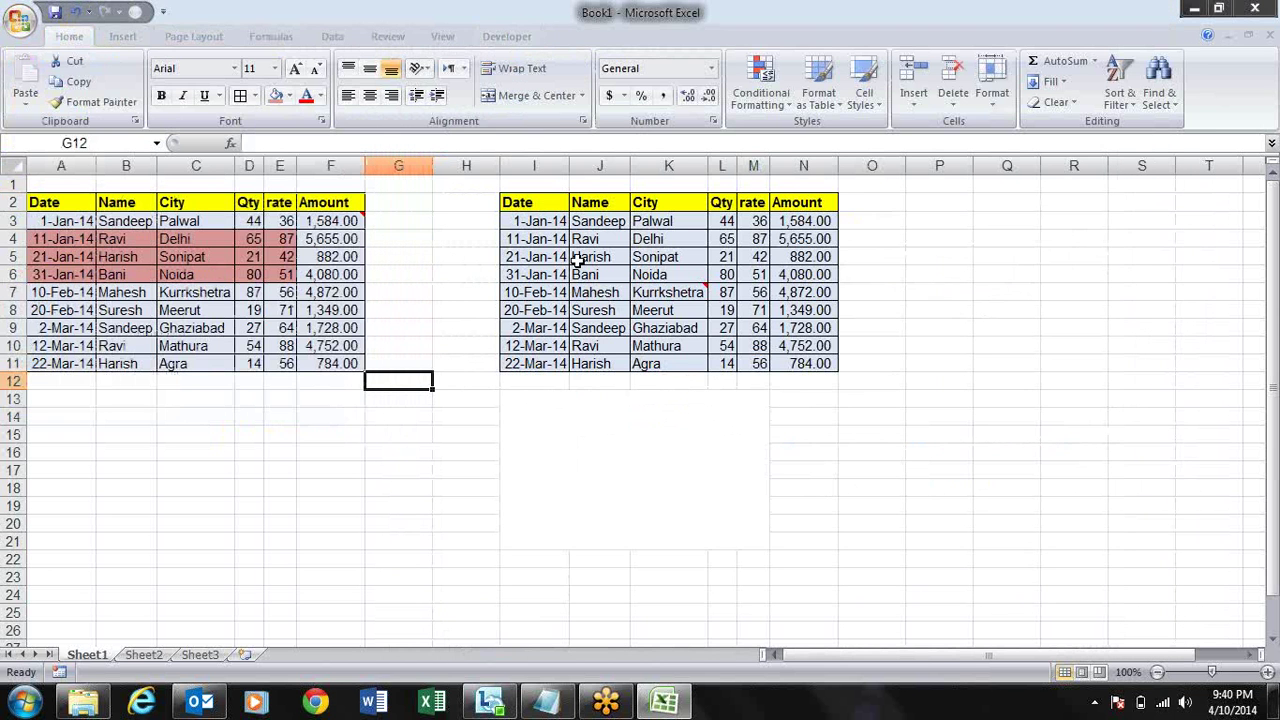
# - Browse Format Cells number categories: Number, Currency, Accounting, Date, Time, Fraction, Custom
pyautogui.click(713, 121)
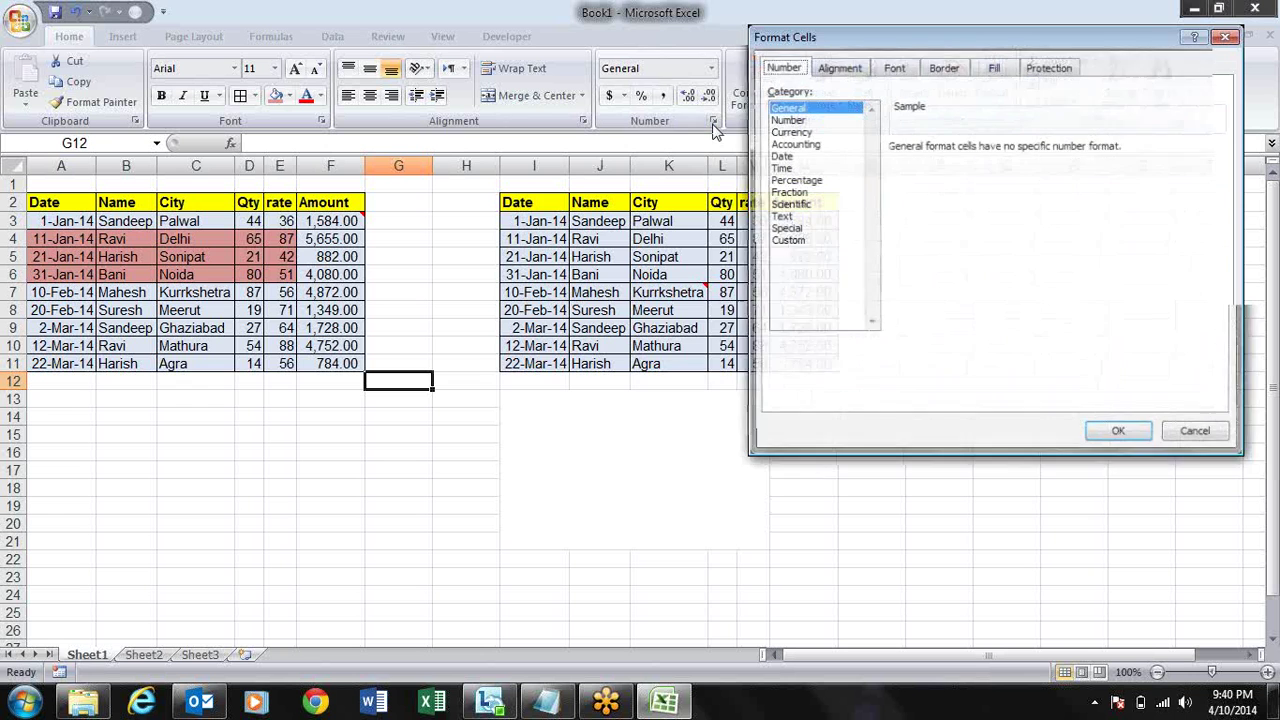
pyautogui.moveTo(838, 36); pyautogui.dragTo(616, 54)
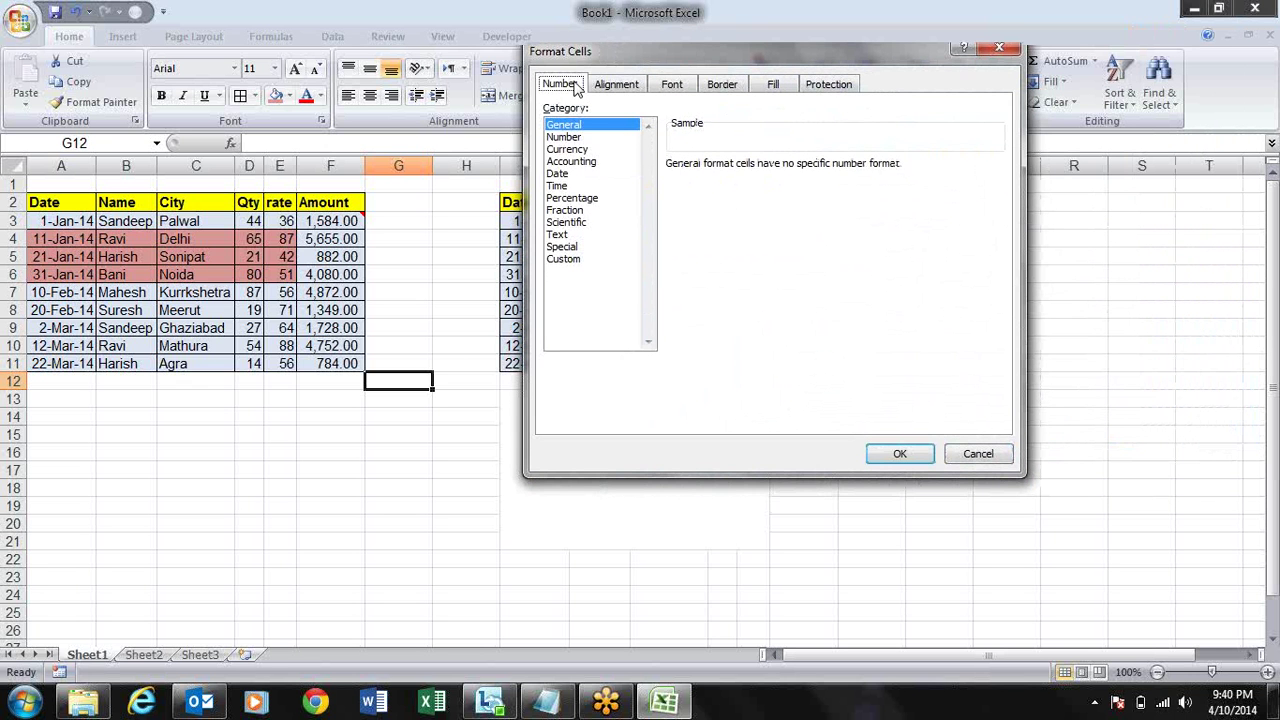
pyautogui.click(586, 138)
pyautogui.click(585, 149)
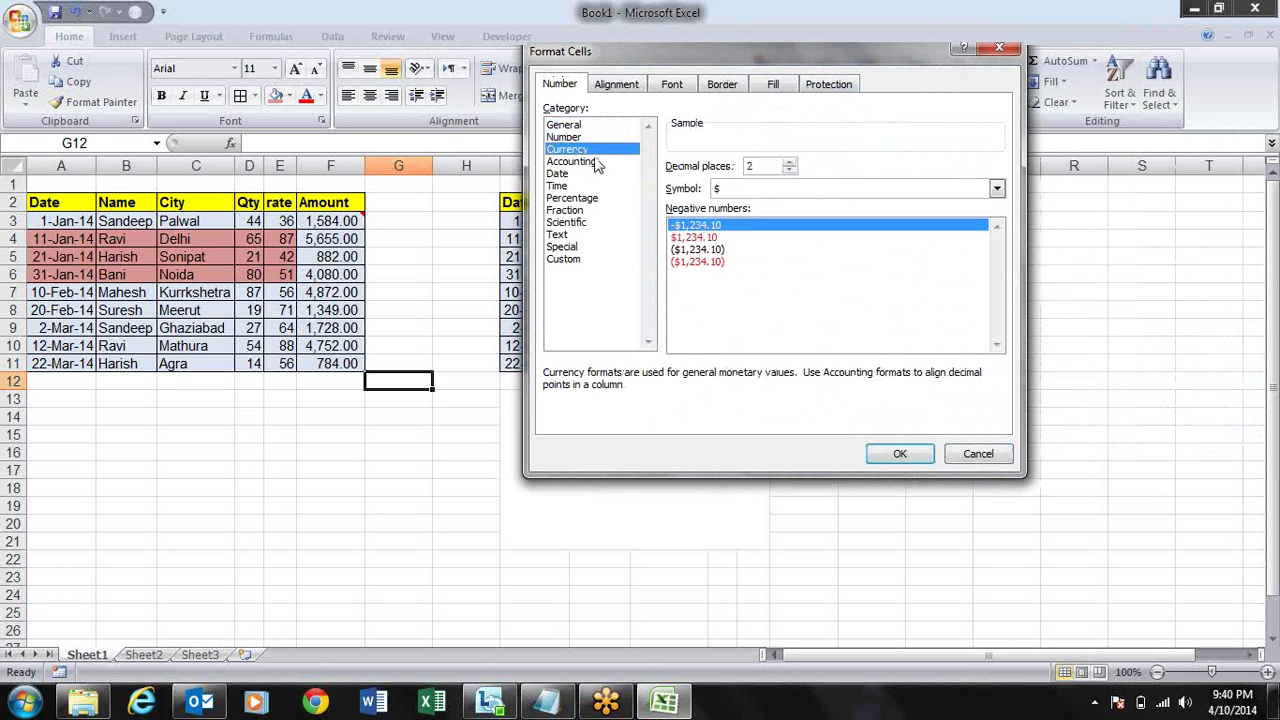
pyautogui.click(596, 163)
pyautogui.click(585, 174)
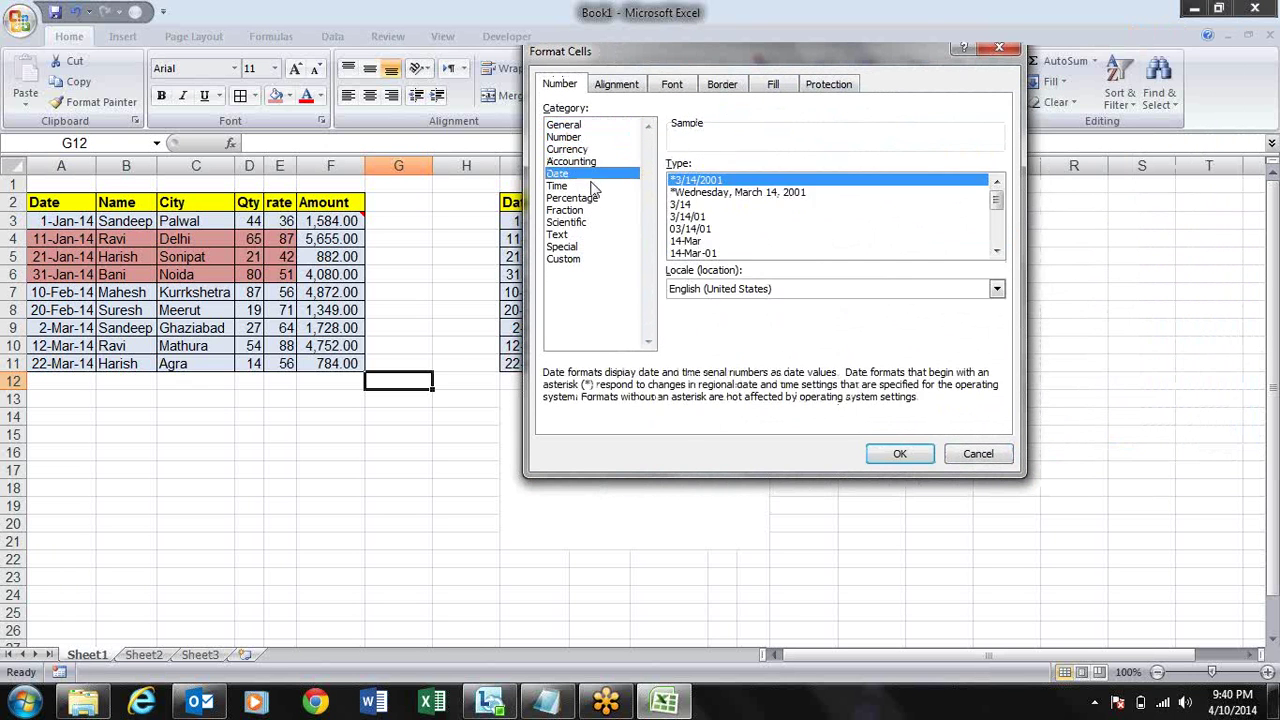
pyautogui.click(588, 187)
pyautogui.click(589, 211)
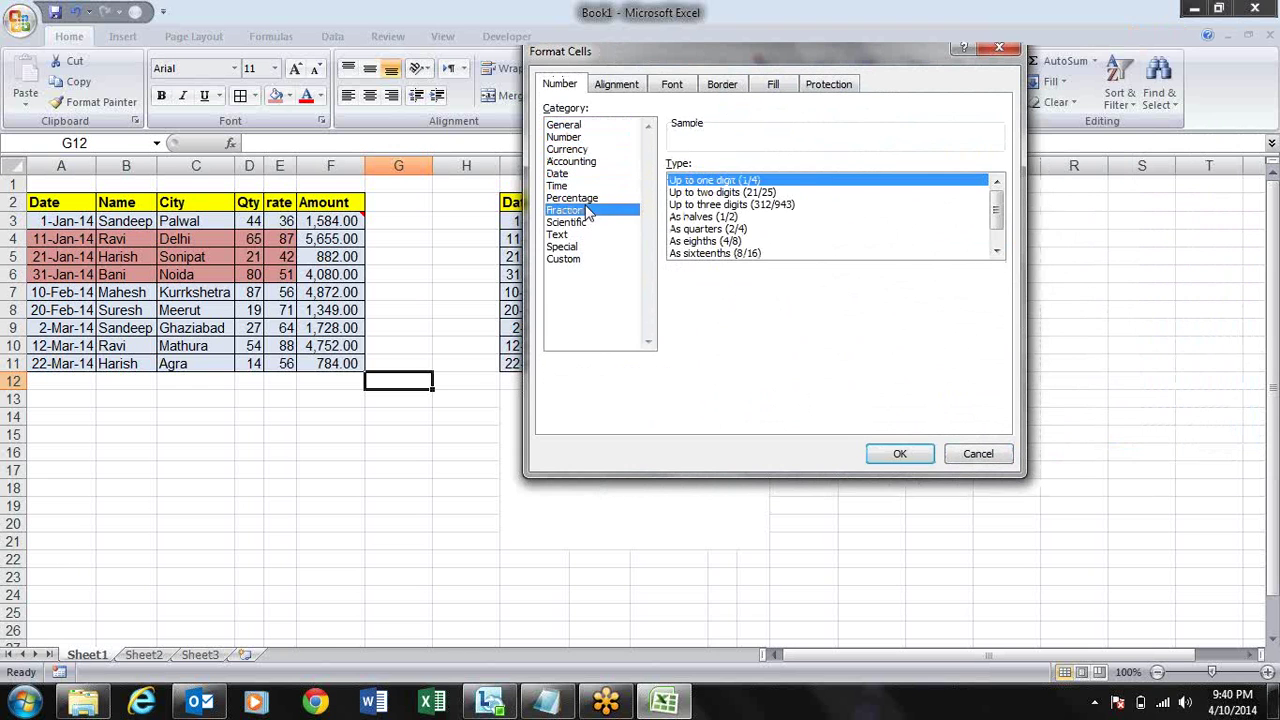
pyautogui.click(577, 260)
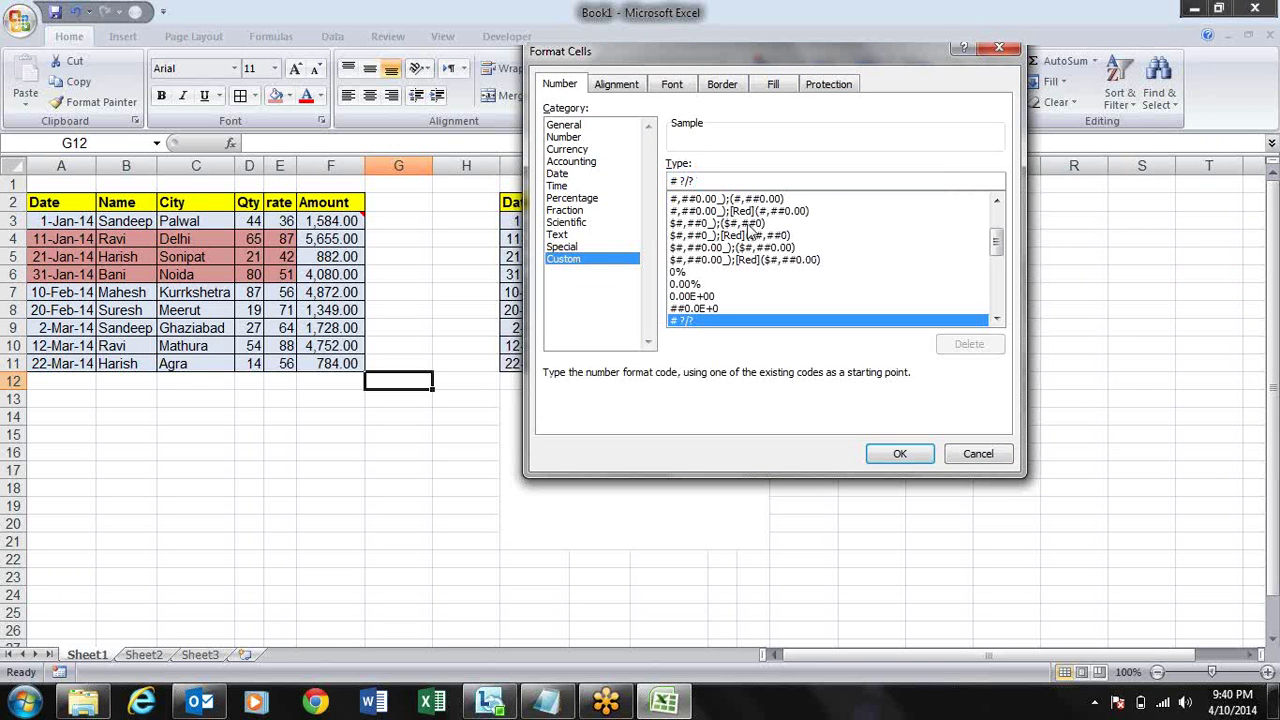
# - Scroll through the Custom format codes, then close Format Cells without applying anything
pyautogui.click(996, 203)
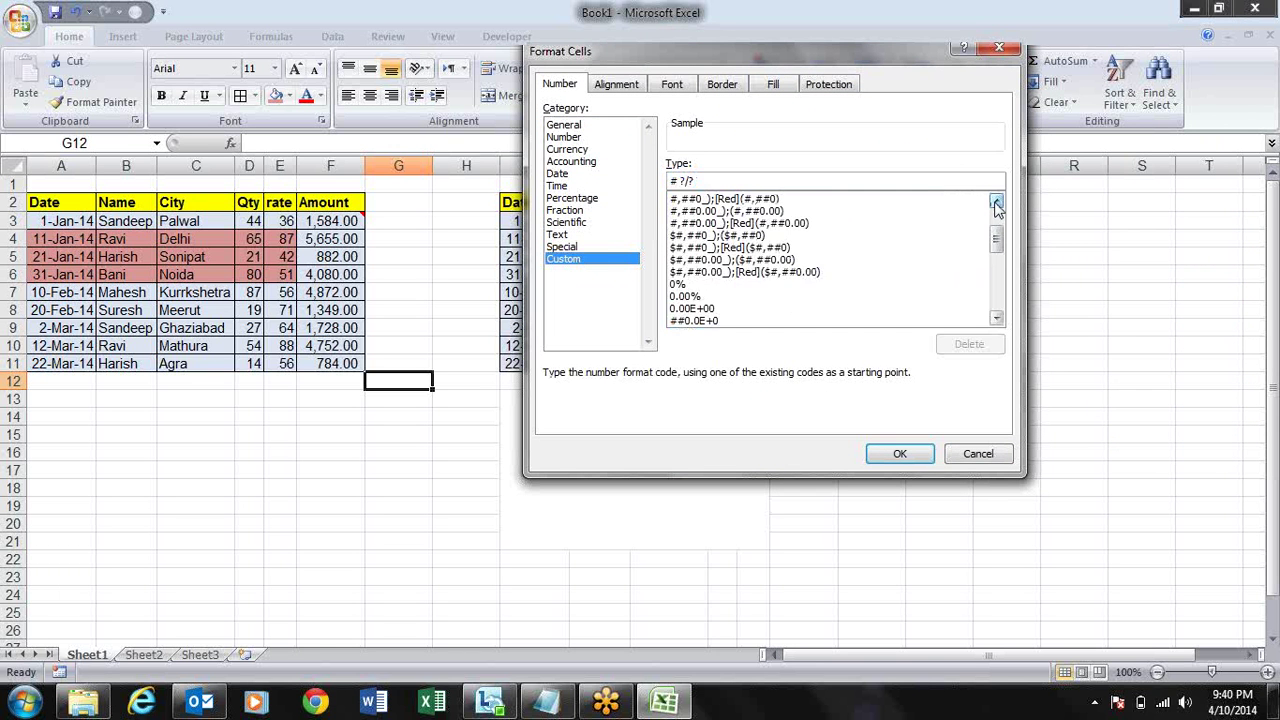
pyautogui.click(996, 203)
pyautogui.click(996, 203)
pyautogui.click(996, 203)
pyautogui.click(996, 203)
pyautogui.click(996, 203)
pyautogui.click(996, 203)
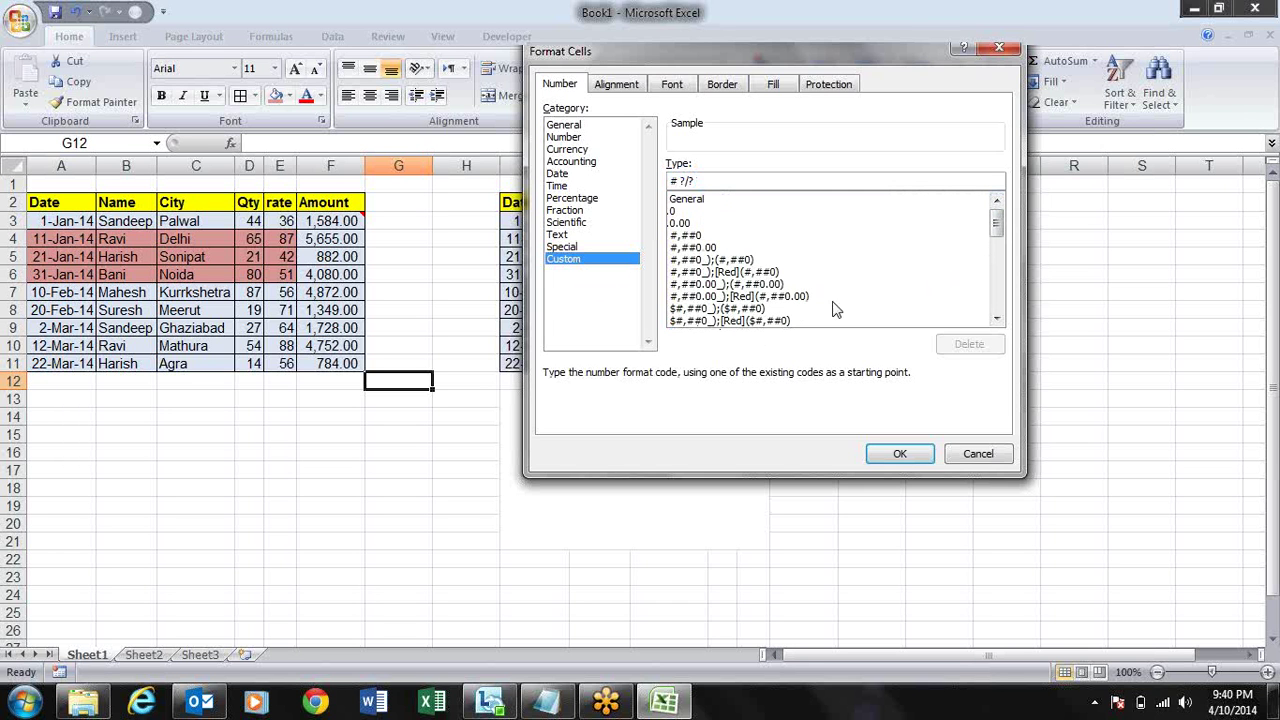
pyautogui.click(996, 319)
pyautogui.click(996, 319)
pyautogui.click(996, 319)
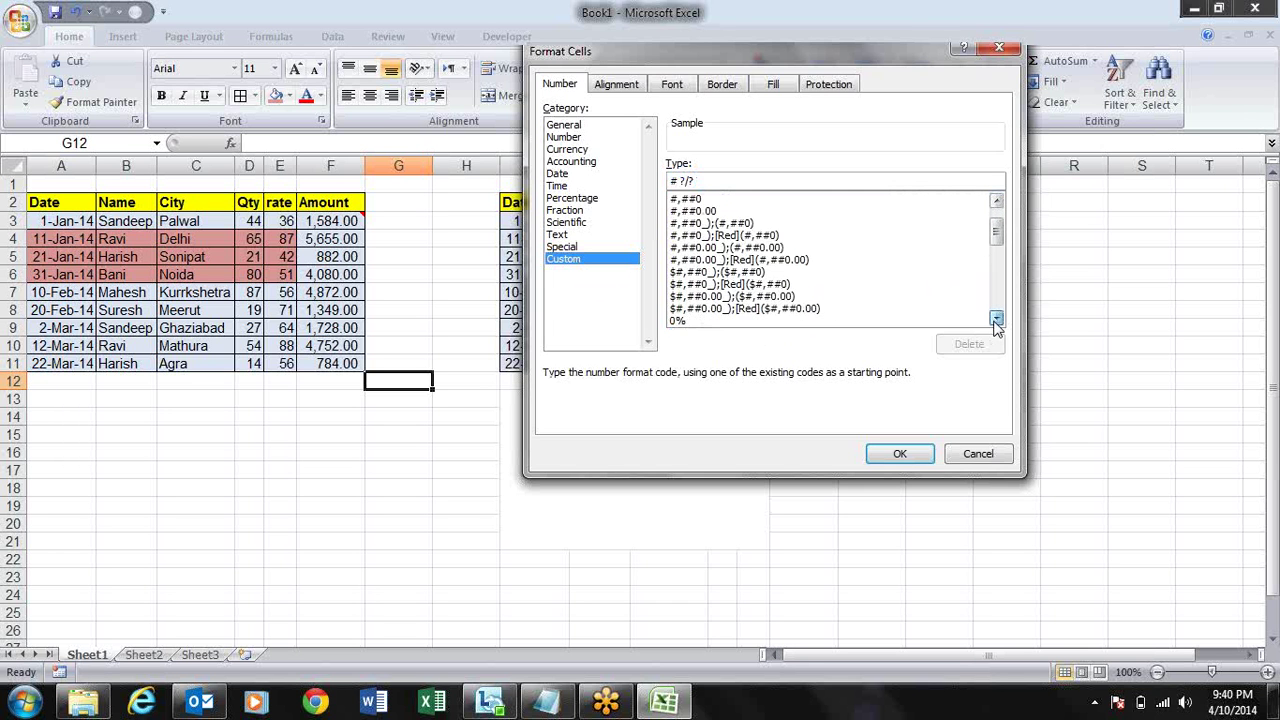
pyautogui.click(996, 319)
pyautogui.click(996, 319)
pyautogui.click(996, 319)
pyautogui.click(996, 319)
pyautogui.click(996, 319)
pyautogui.click(996, 319)
pyautogui.click(996, 319)
pyautogui.click(996, 319)
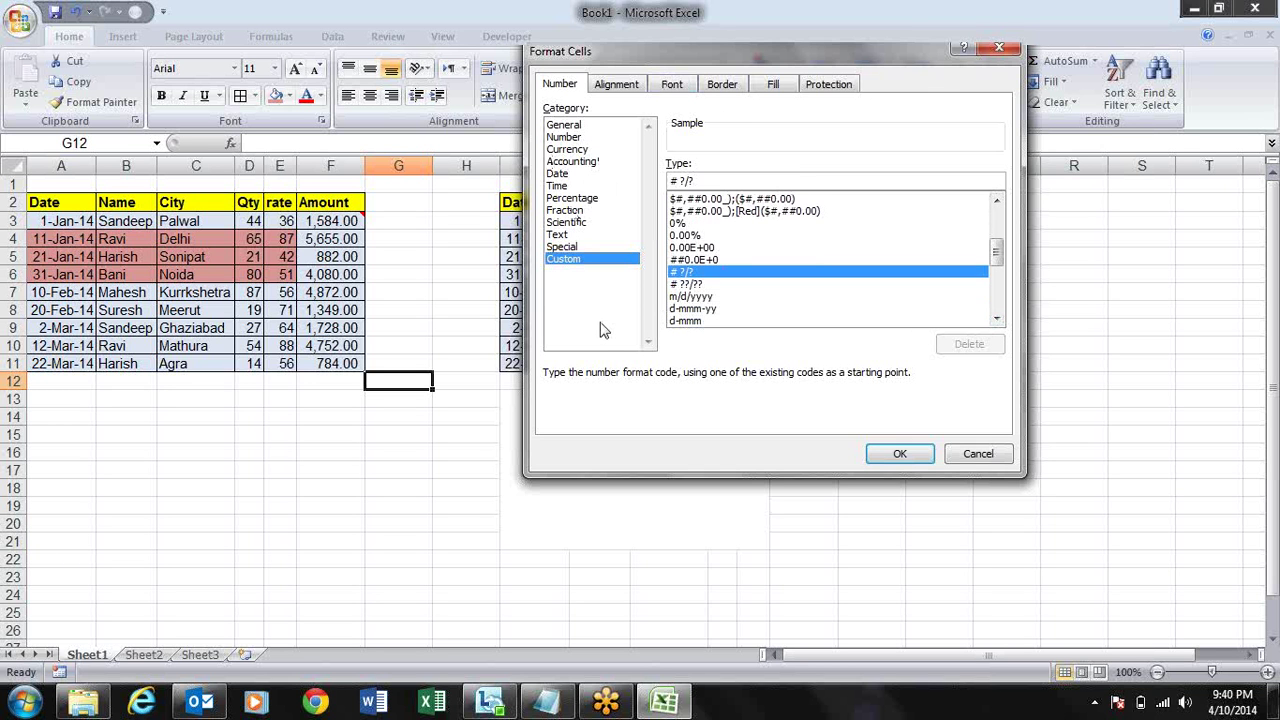
pyautogui.click(999, 48)
# - Dismiss the Conditional Formatting menu, switch to the Data tab, and select I13:M21
pyautogui.click(765, 92)
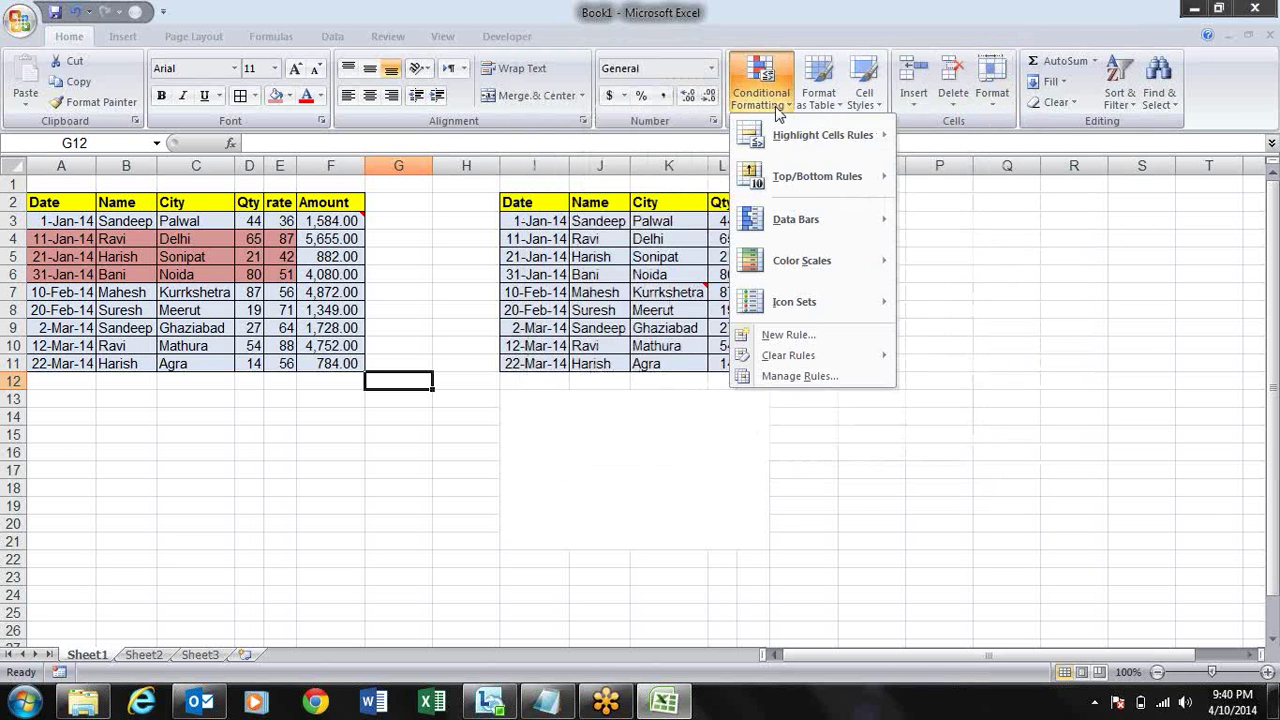
pyautogui.click(338, 35)
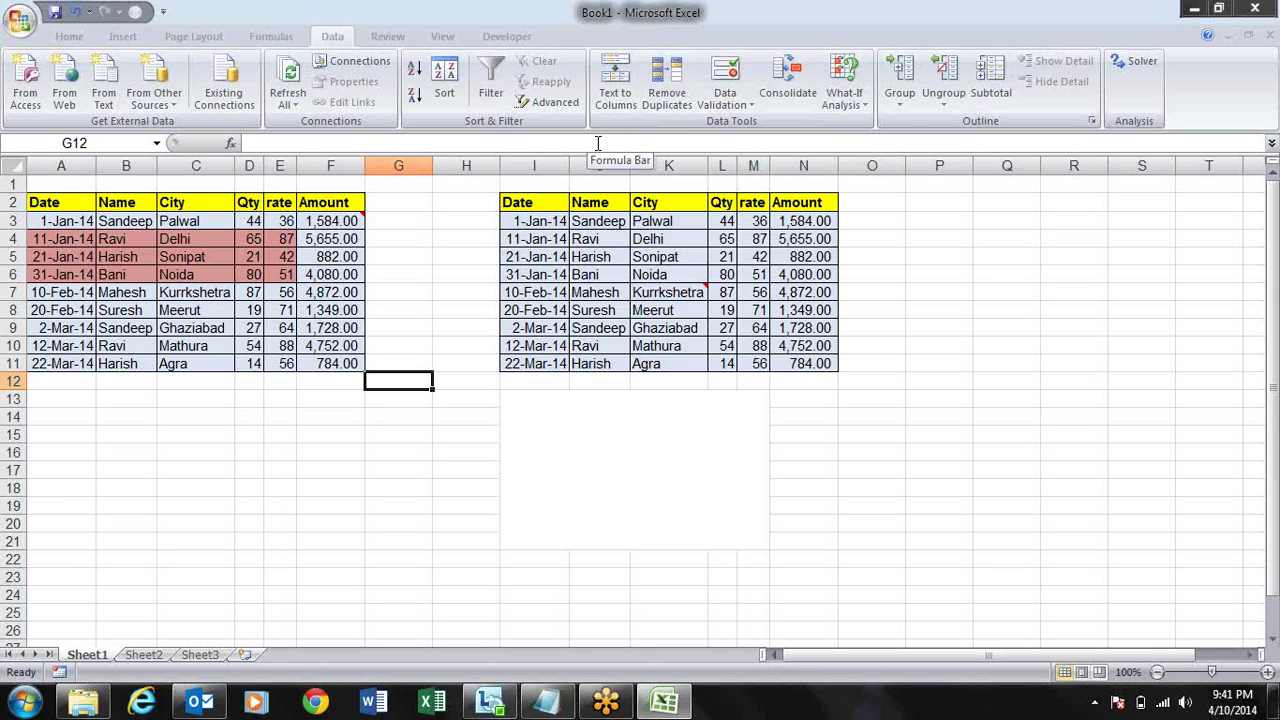
pyautogui.moveTo(535, 398); pyautogui.dragTo(765, 545)
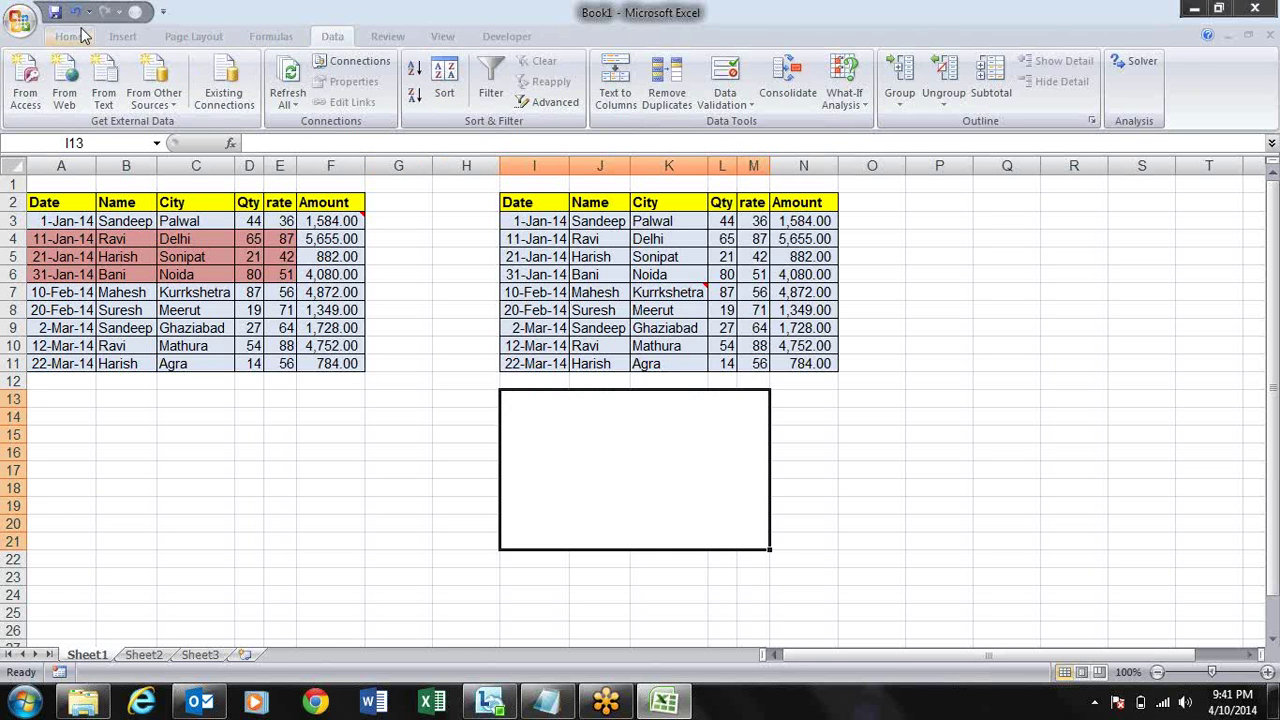
# - Unmerge the I13:M21 block using Merge & Center's Unmerge Cells option
pyautogui.click(80, 36)
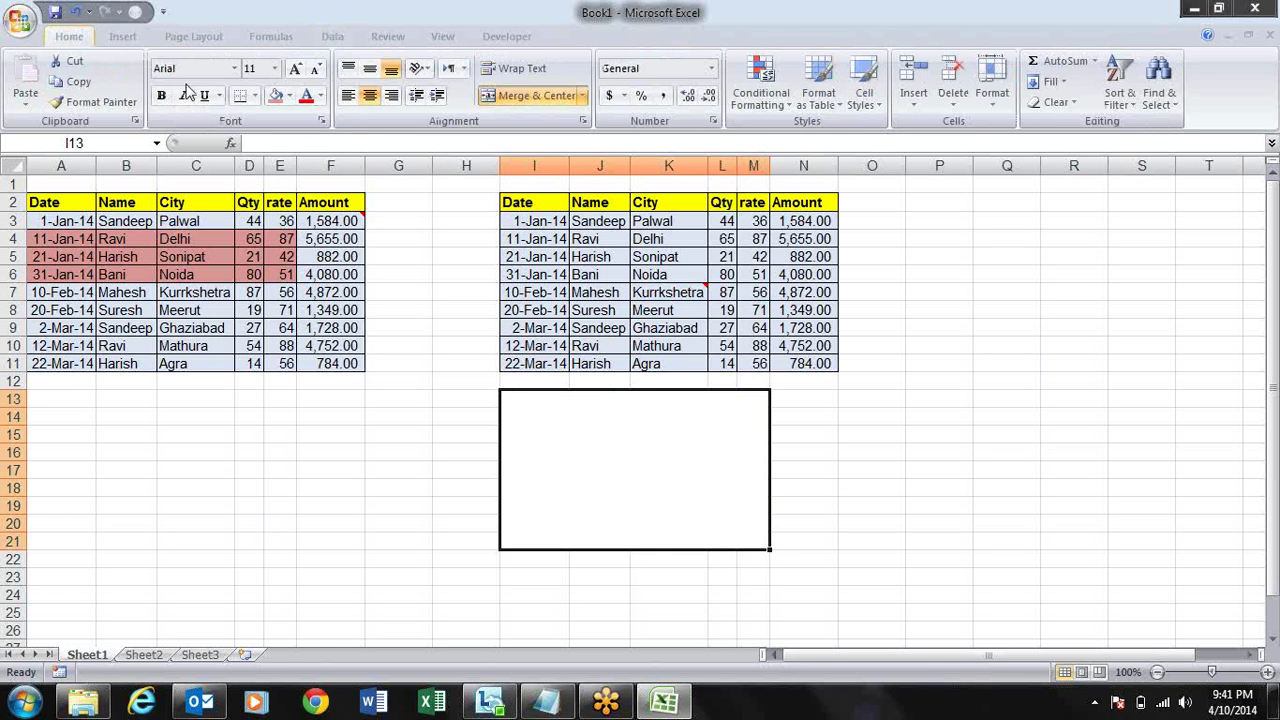
pyautogui.click(581, 96)
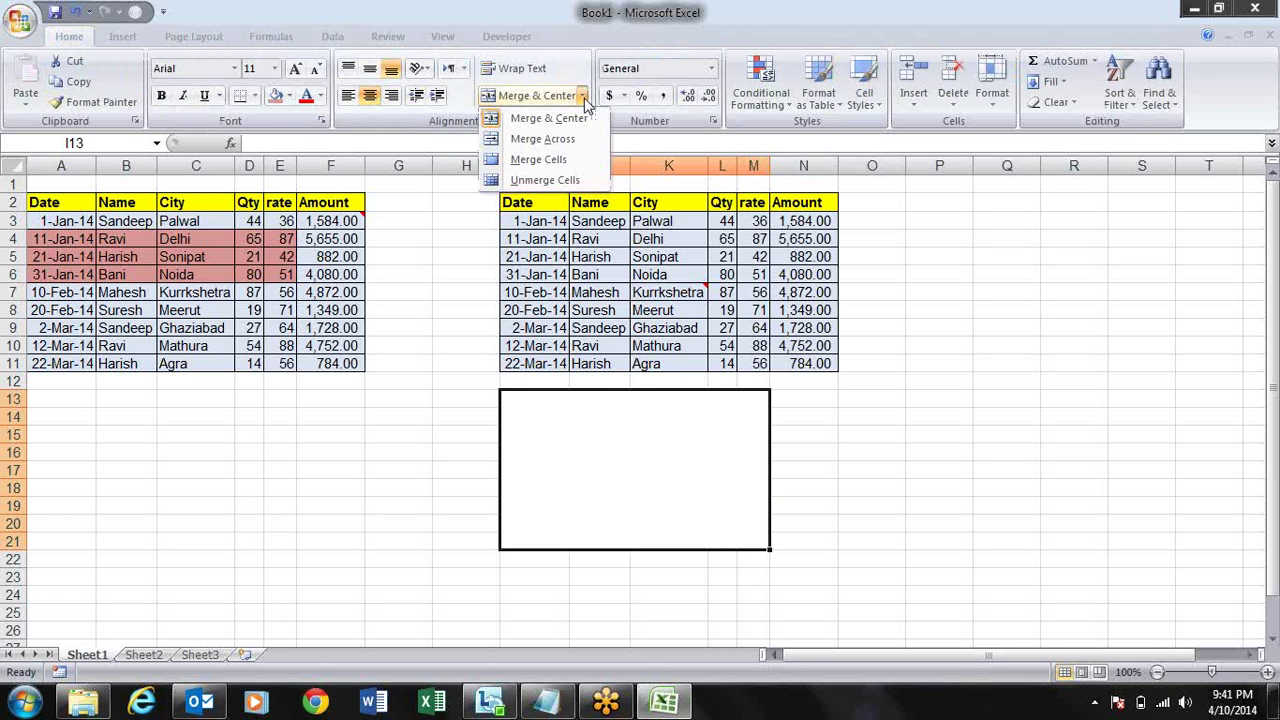
pyautogui.click(567, 189)
pyautogui.click(952, 346)
pyautogui.click(908, 258)
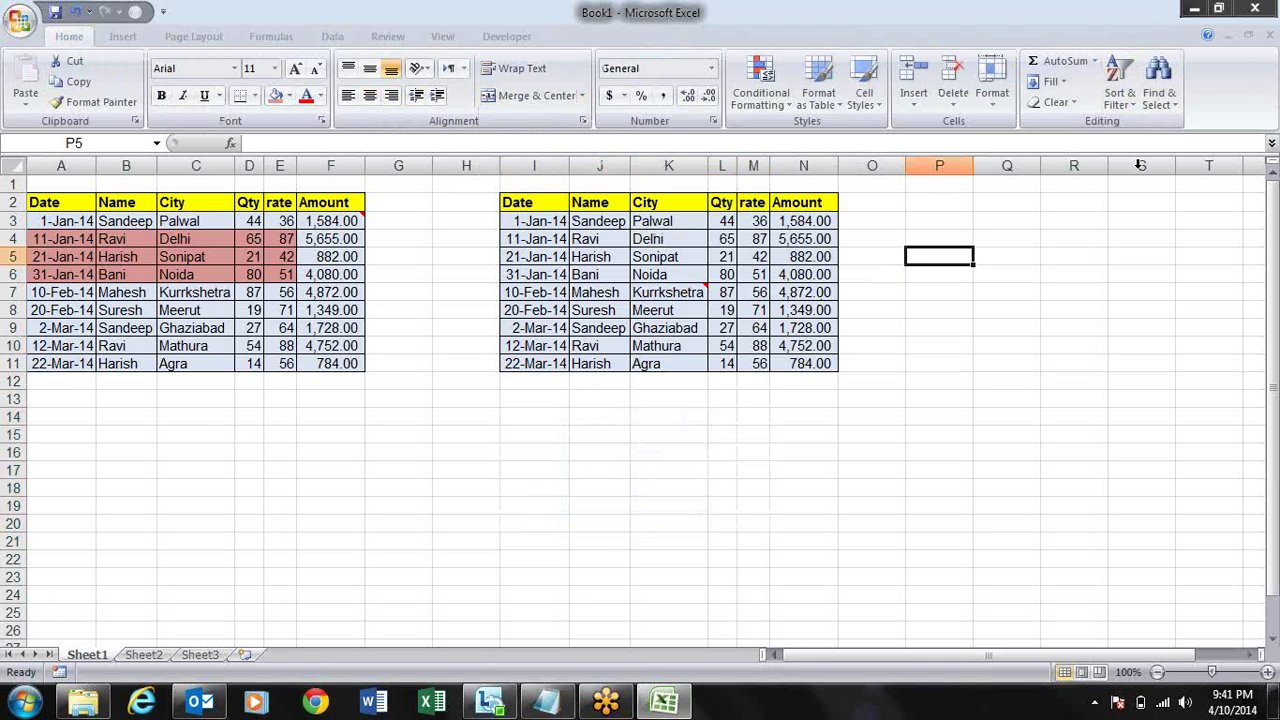
pyautogui.click(979, 241)
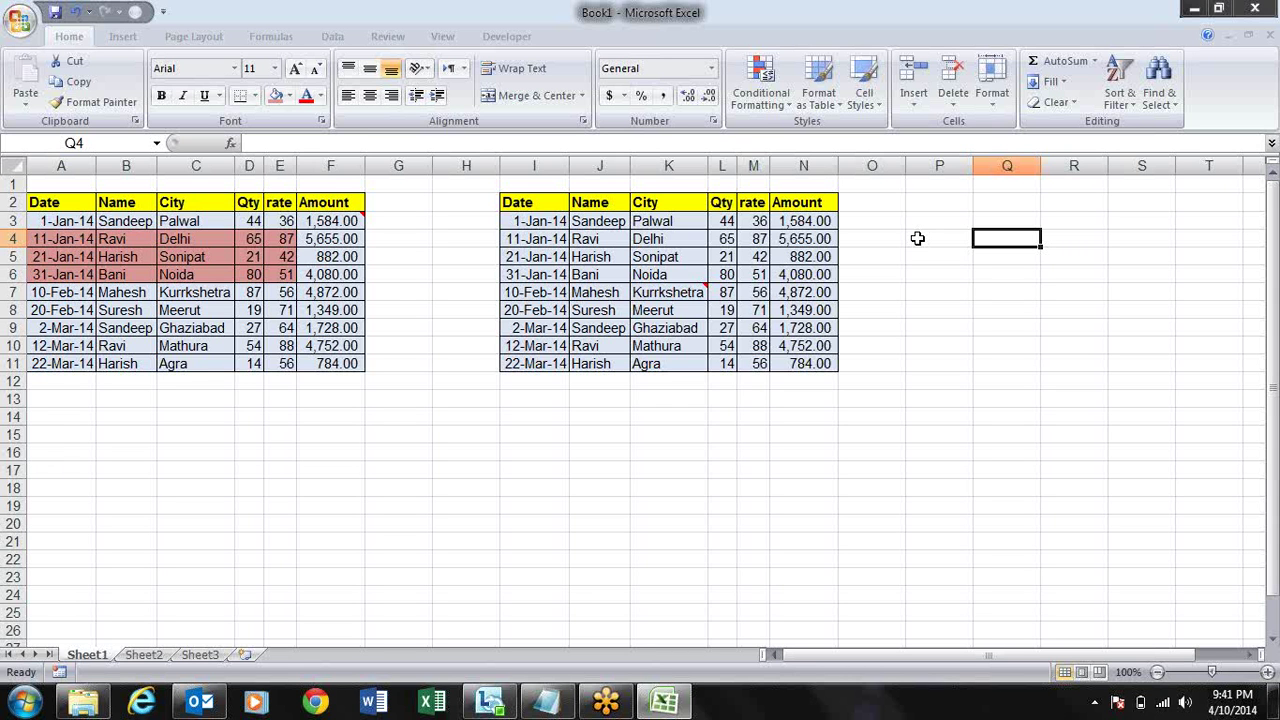
pyautogui.click(668, 395)
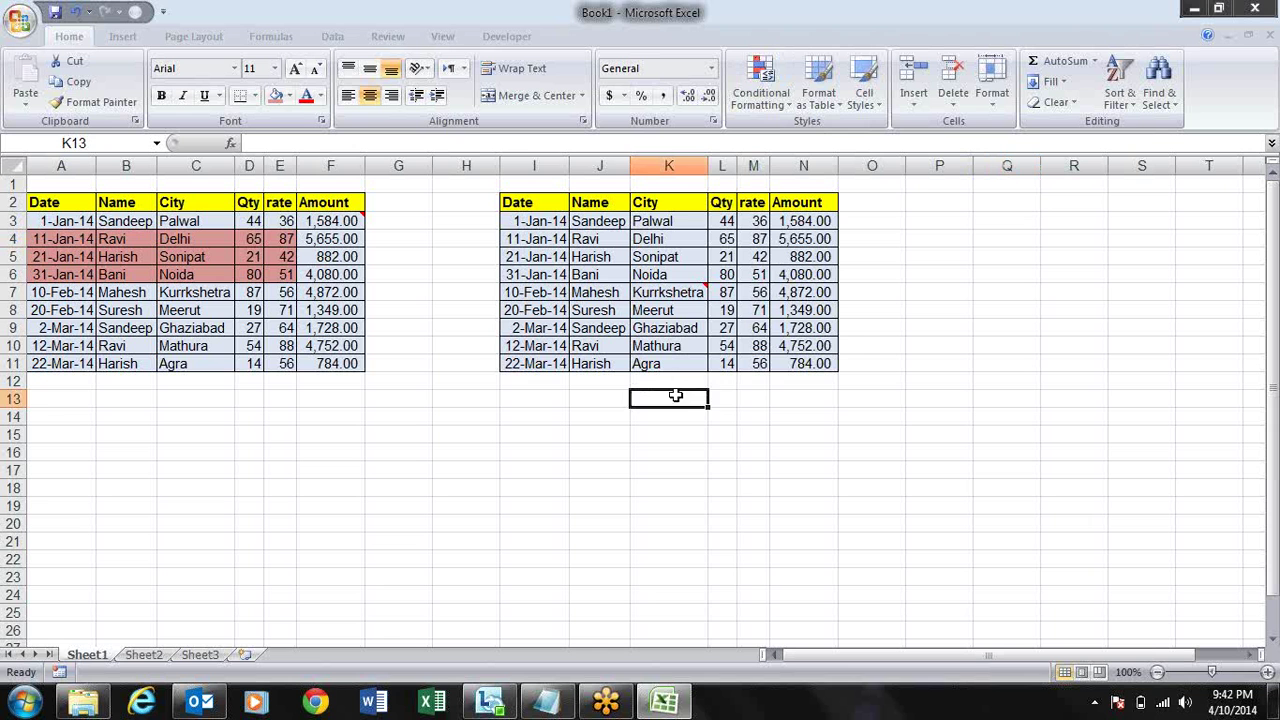
pyautogui.click(564, 292)
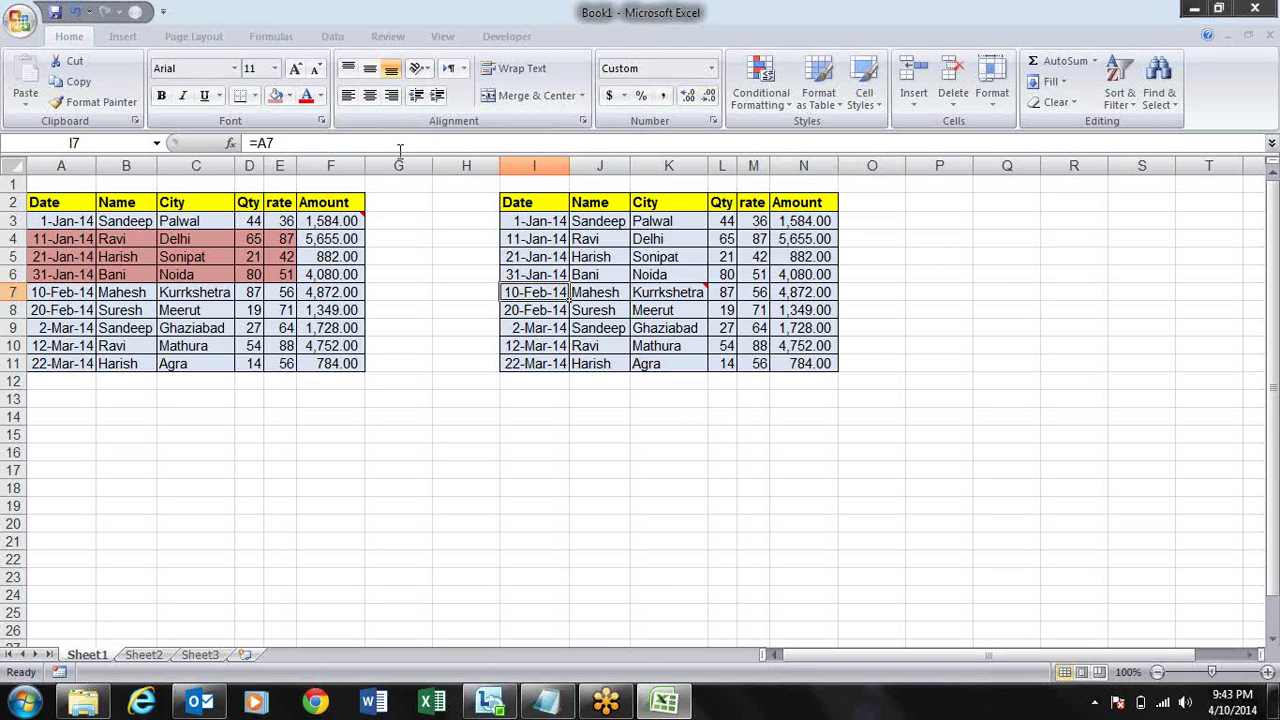
# - Click through empty cells H3, H4, G8 and H8 between the two tables
pyautogui.click(462, 242)
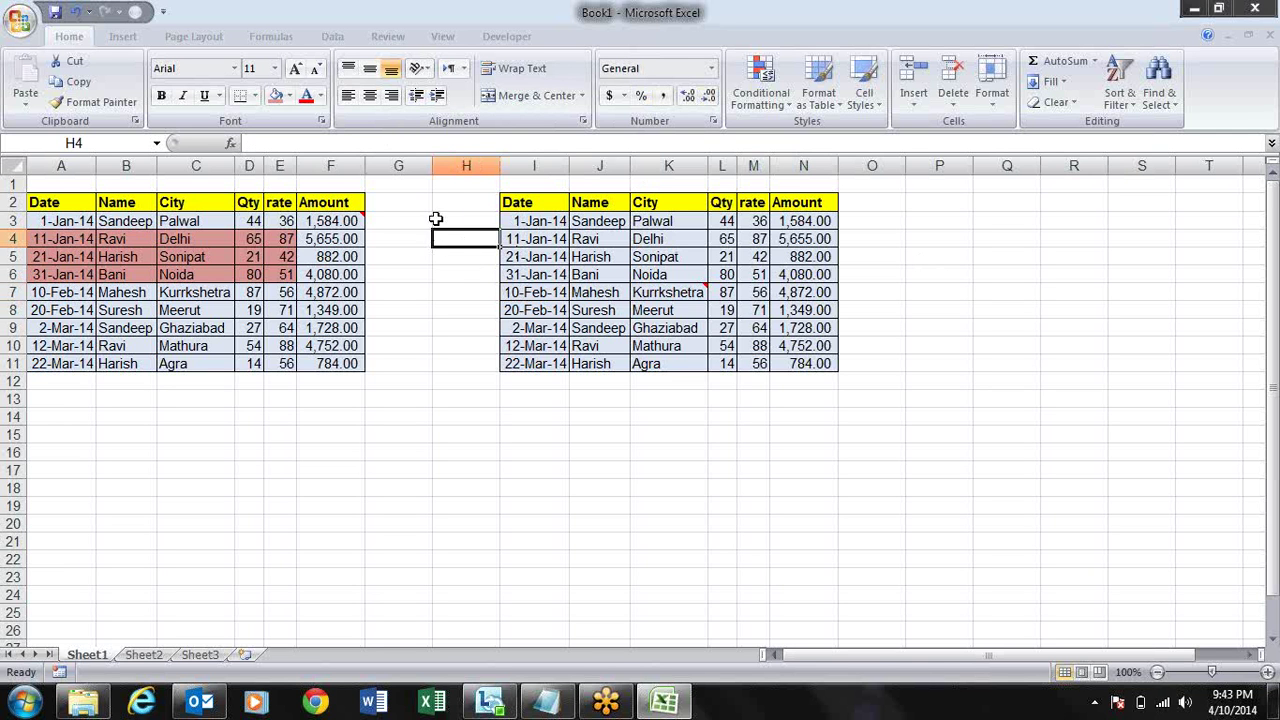
pyautogui.click(436, 219)
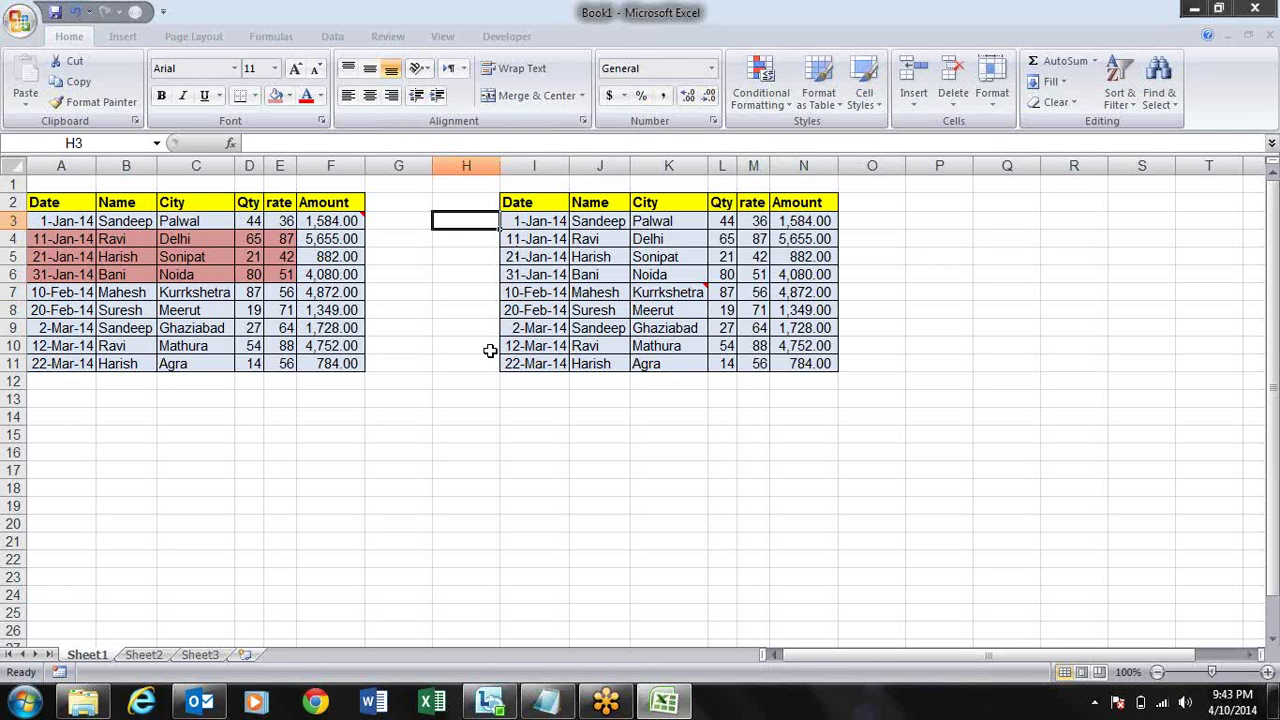
pyautogui.click(379, 304)
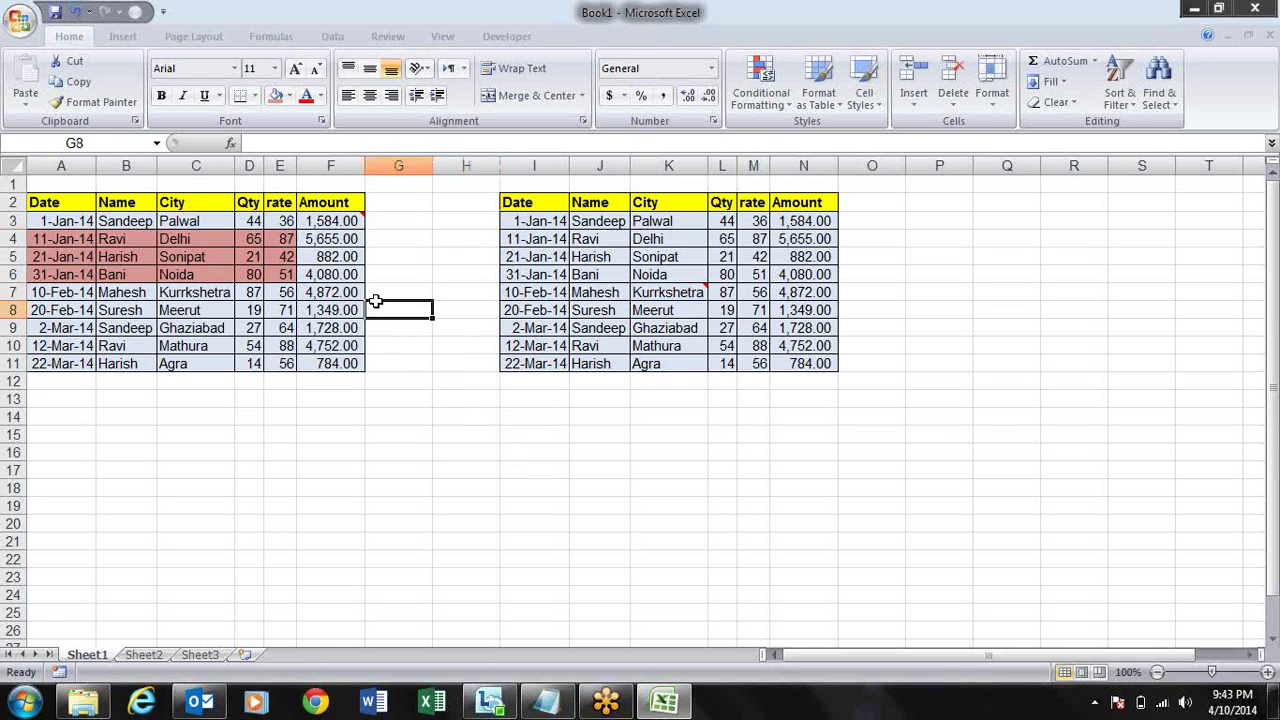
pyautogui.click(492, 254)
pyautogui.click(443, 202)
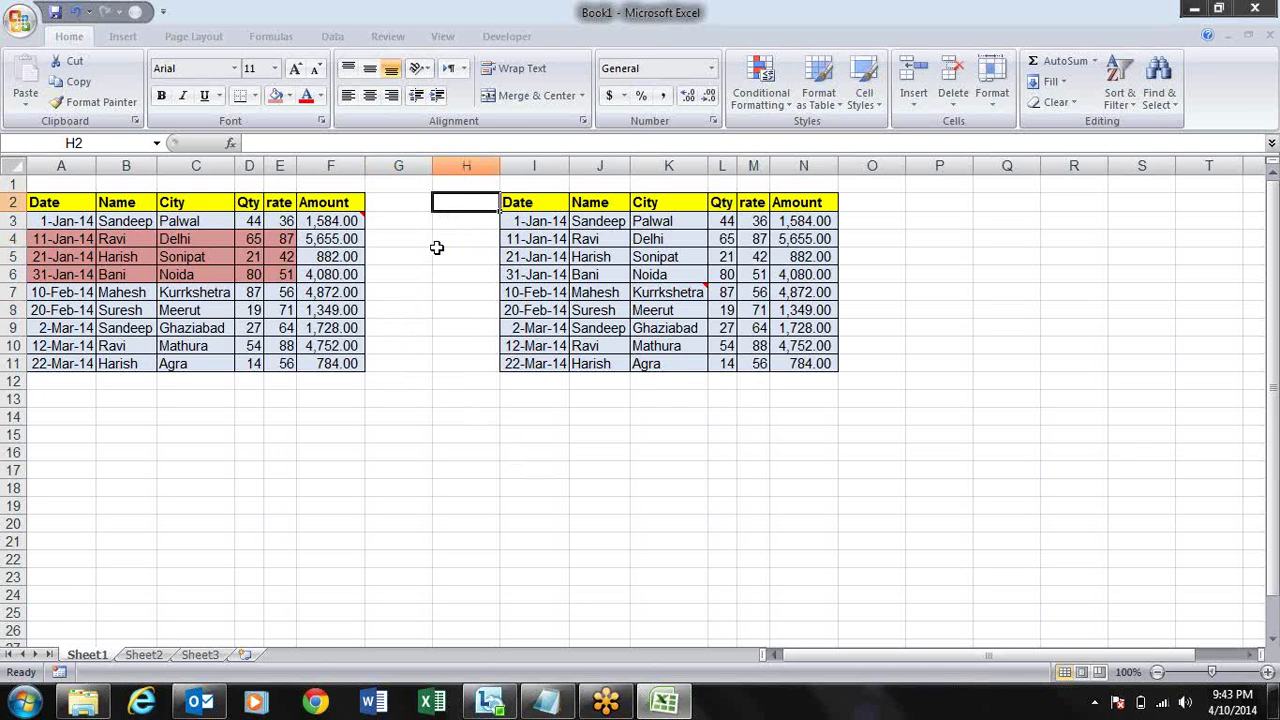
pyautogui.click(419, 242)
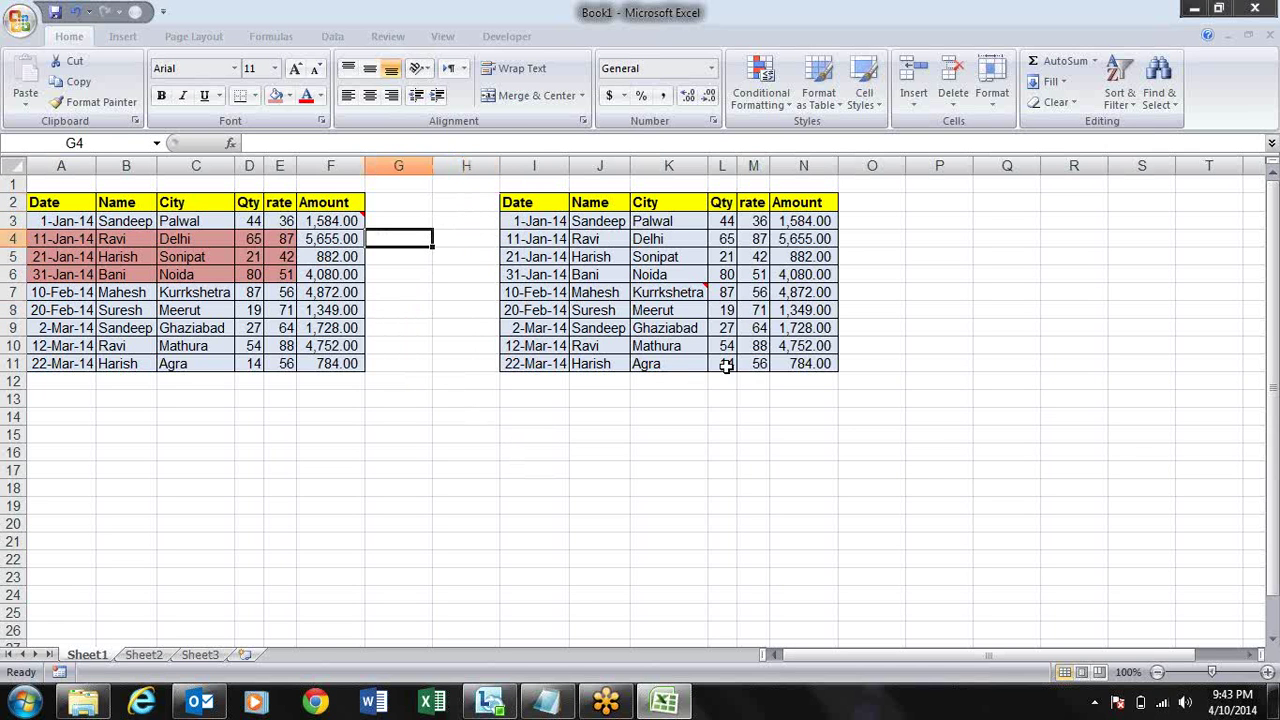
pyautogui.click(455, 309)
# - Check the linking formulas in I5 and N5, then minimize the sales workbook
pyautogui.click(532, 256)
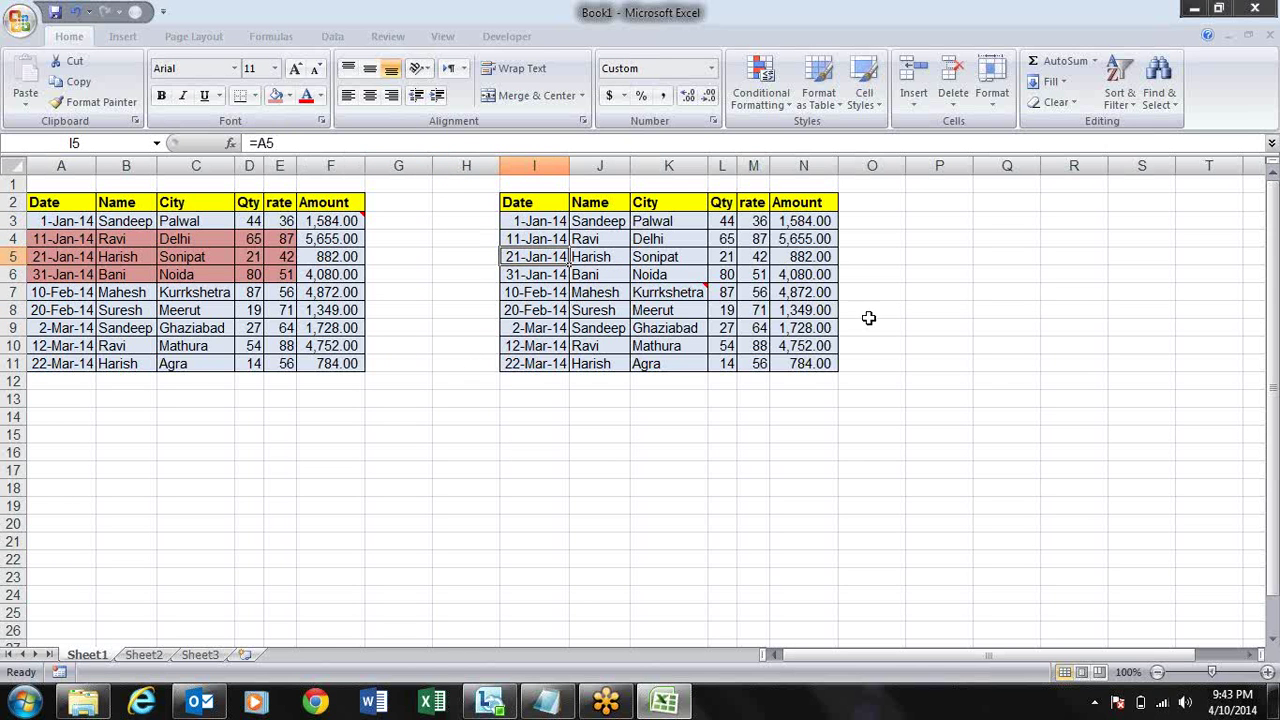
pyautogui.click(812, 256)
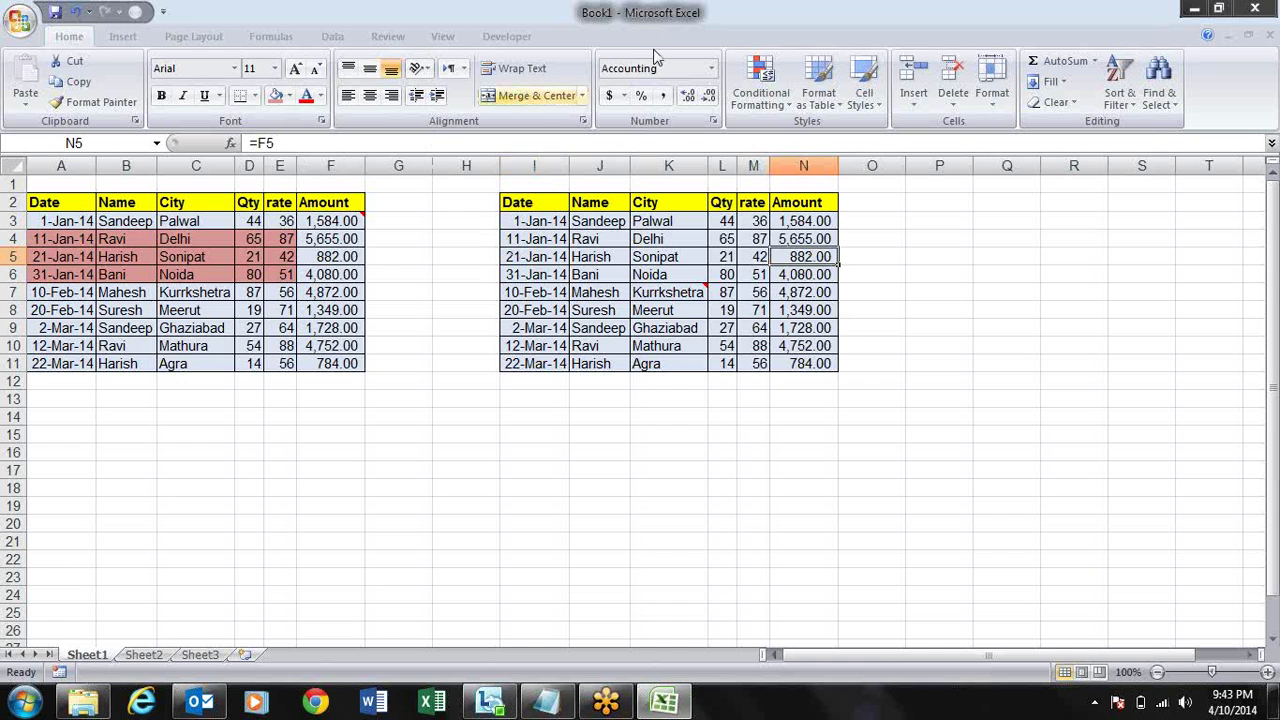
pyautogui.click(1194, 8)
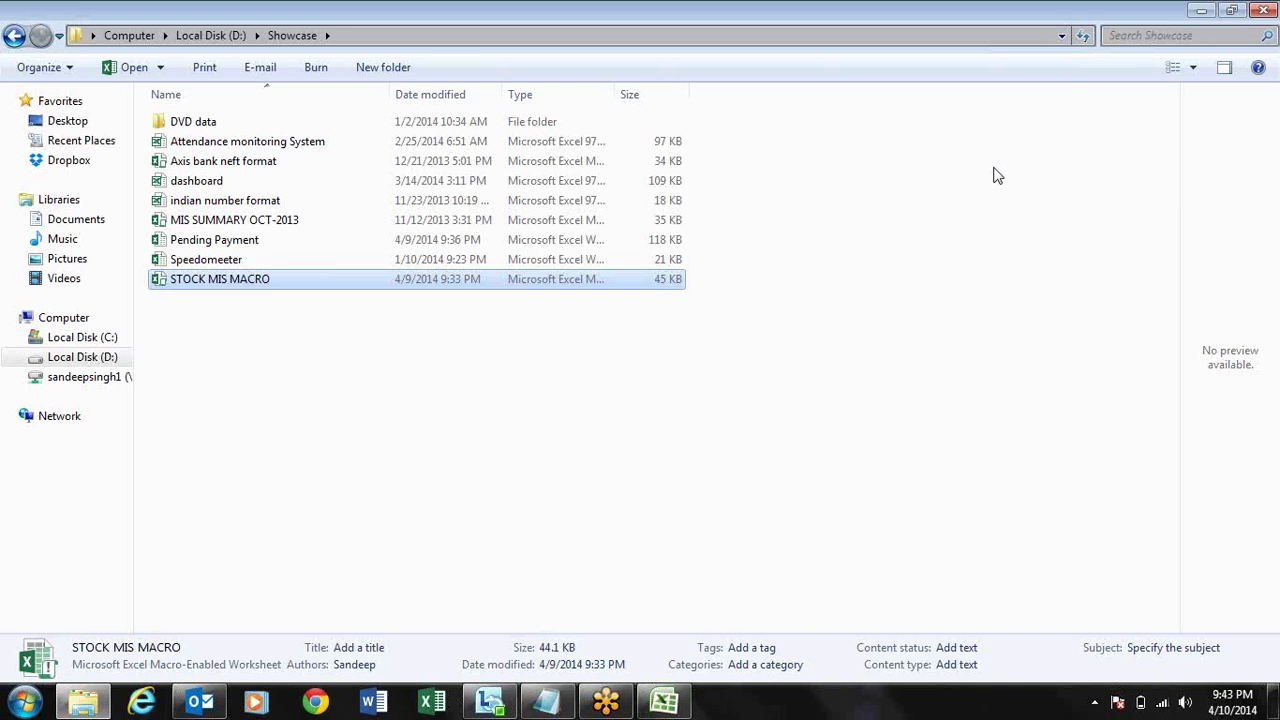
# - Navigate Computer > Local Disk (D:) > Showcase and open the STOCK MIS MACRO workbook
pyautogui.click(1201, 10)
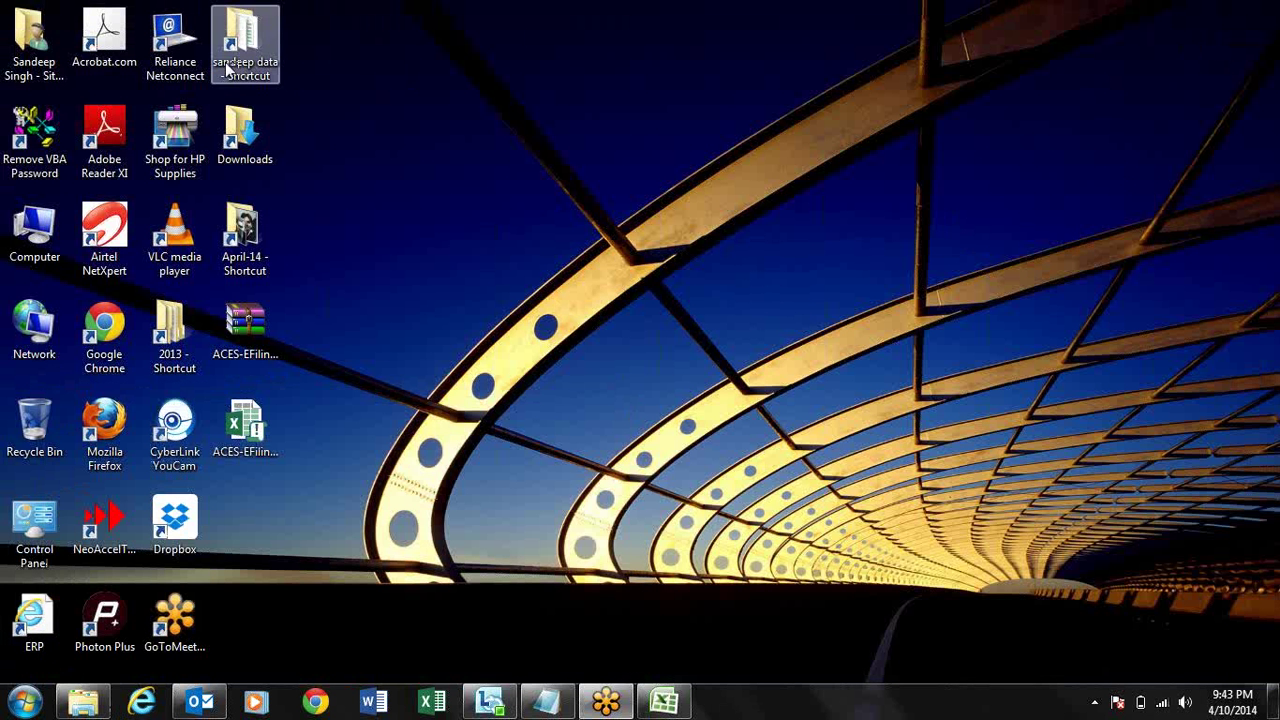
pyautogui.doubleClick(34, 232)
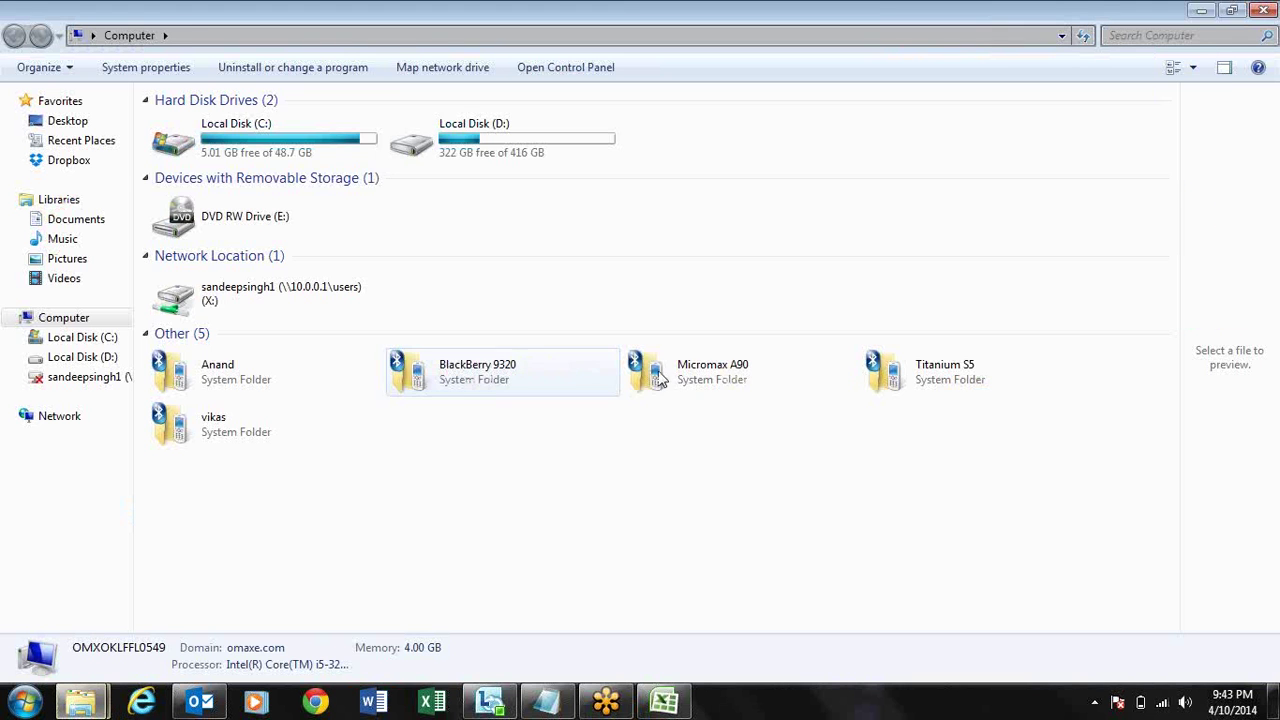
pyautogui.doubleClick(563, 149)
pyautogui.click(303, 318)
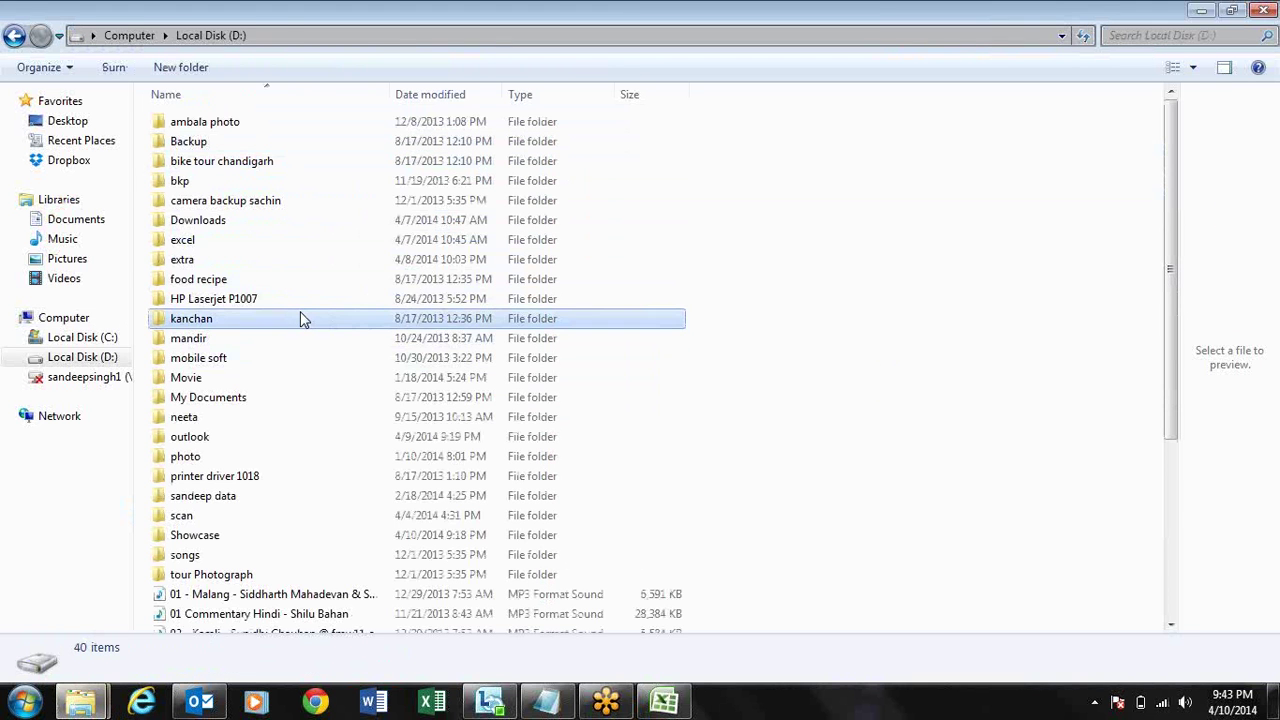
pyautogui.write('sh')
pyautogui.press('Return')
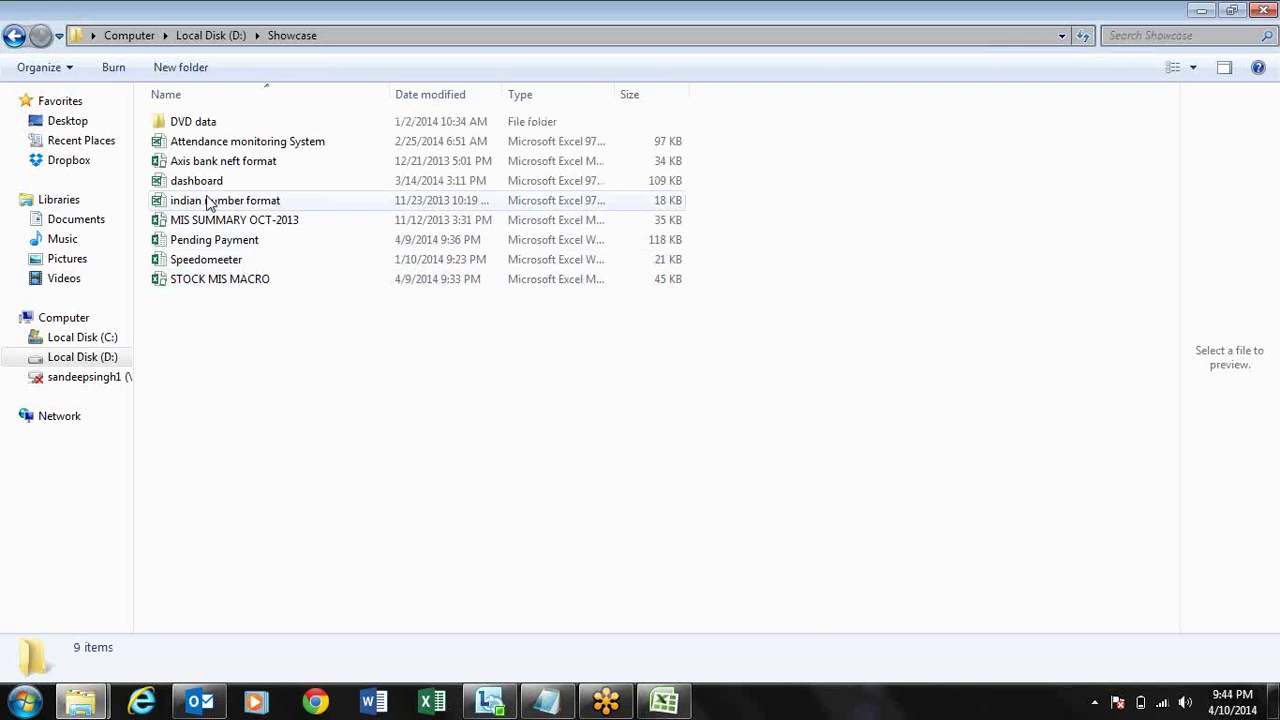
pyautogui.doubleClick(248, 285)
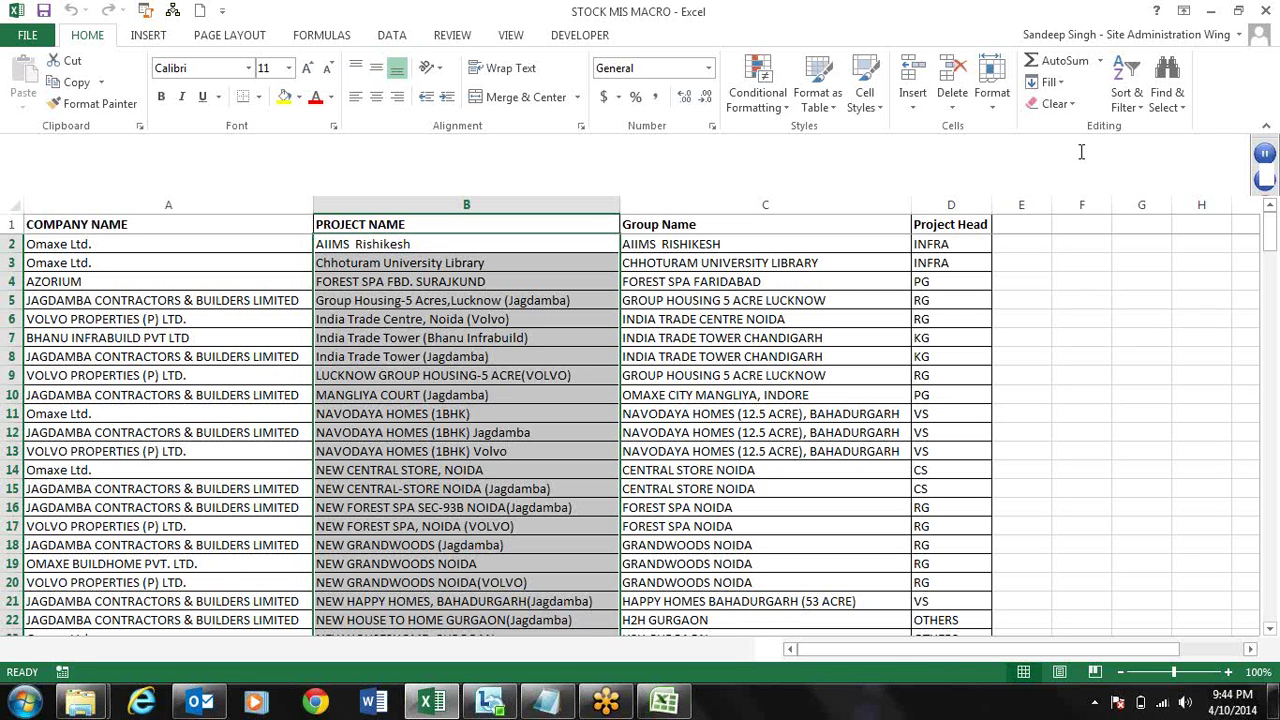
# - Close the STOCK MIS MACRO workbook, minimize Explorer, and refresh the desktop
pyautogui.click(1238, 10)
pyautogui.click(1100, 169)
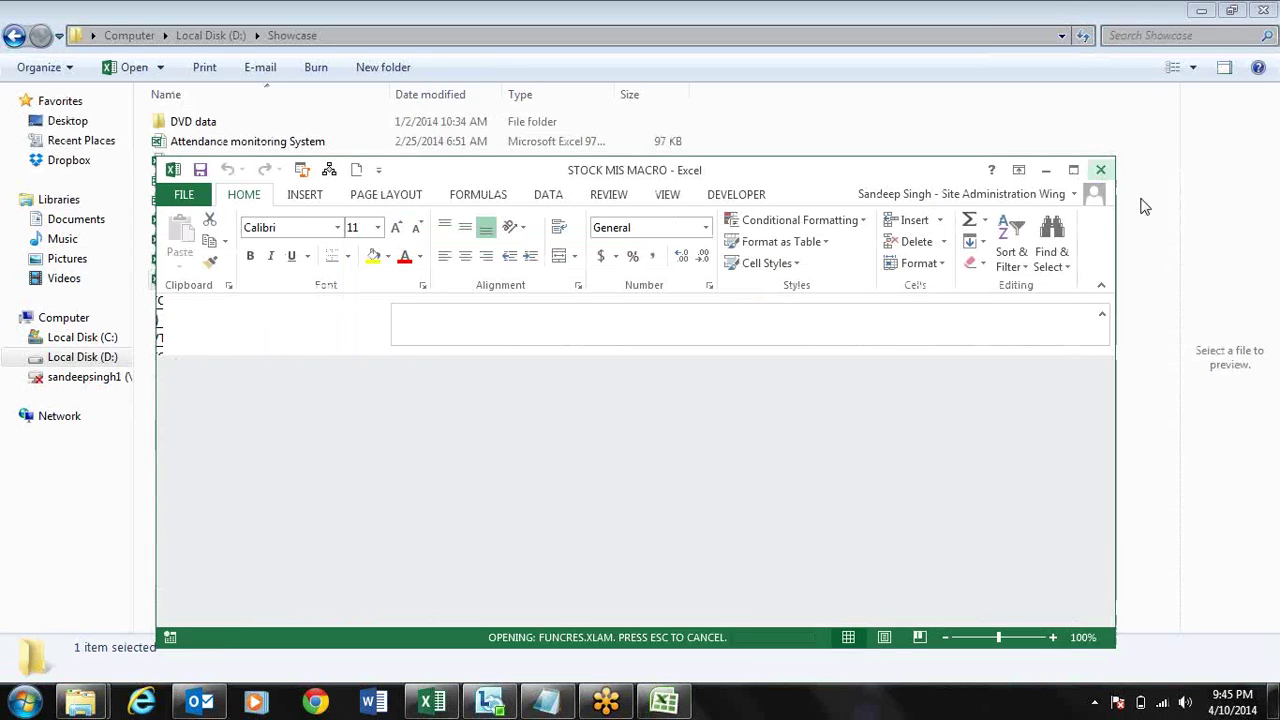
pyautogui.click(1201, 10)
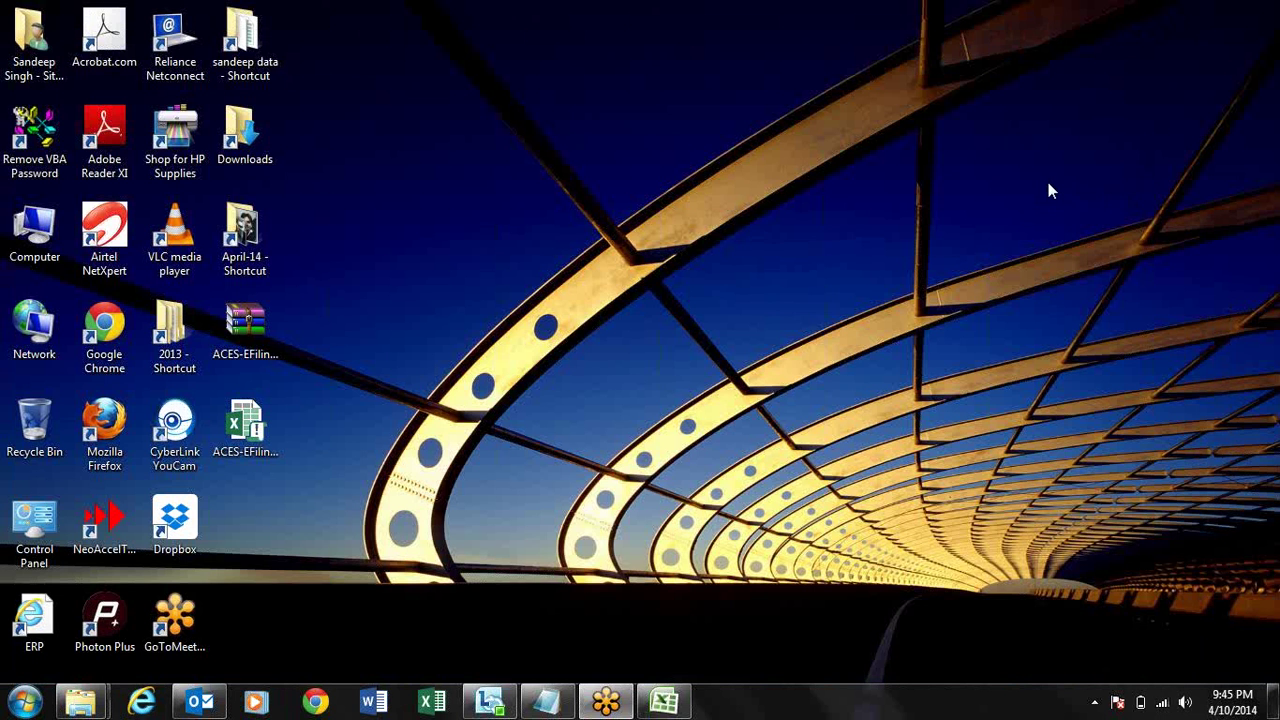
pyautogui.rightClick(1050, 190)
pyautogui.click(1086, 238)
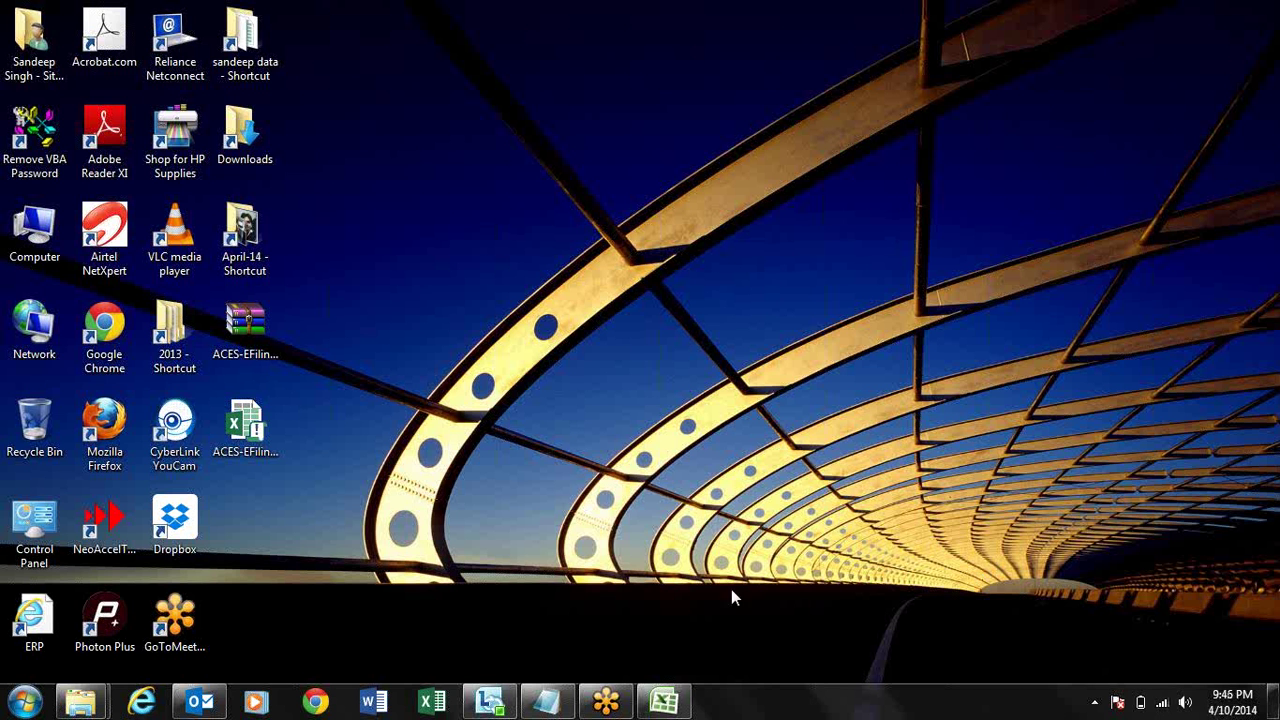
# - Bring the Book1 sales workbook back and select cell K17 below the copied table
pyautogui.click(670, 704)
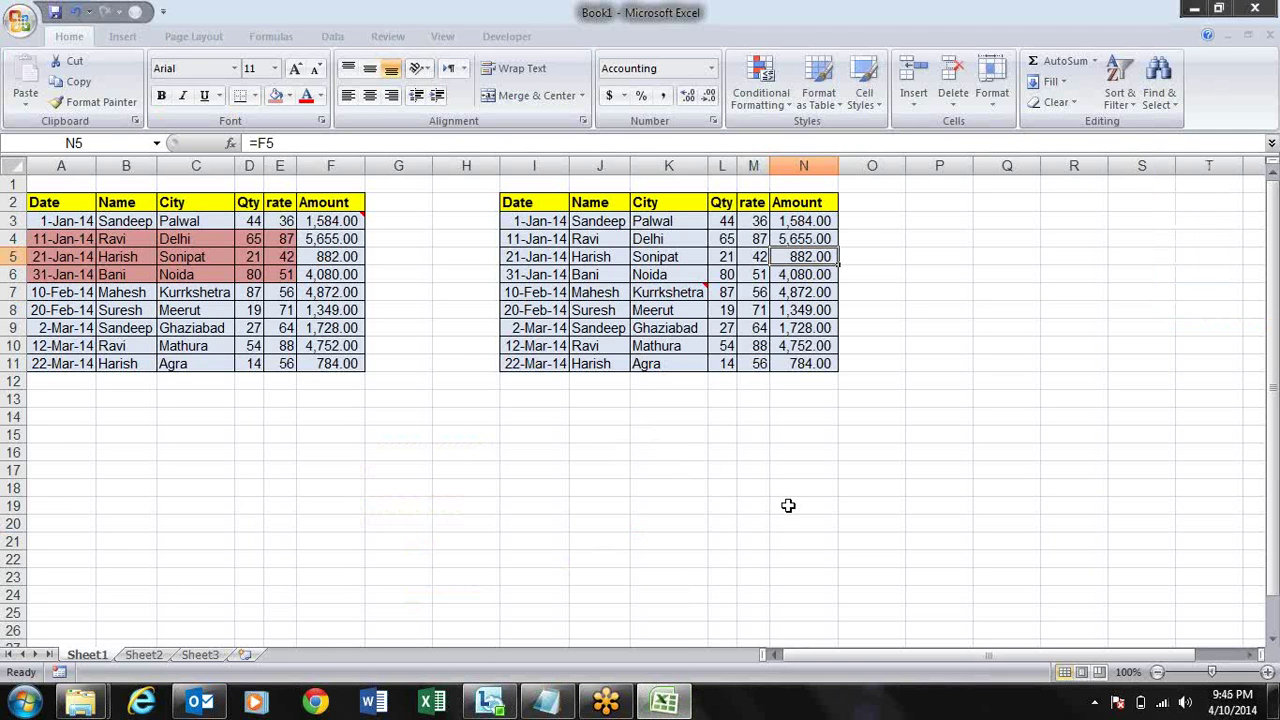
pyautogui.click(669, 468)
pyautogui.press('Up')
pyautogui.press('Up')
pyautogui.press('Up')
pyautogui.press('Up')
pyautogui.press('Up')
pyautogui.press('Up')
pyautogui.press('Up')
pyautogui.press('Up')
pyautogui.press('Up')
pyautogui.press('Up')
pyautogui.press('Up')
pyautogui.press('Up')
pyautogui.press('Up')
pyautogui.press('Up')
pyautogui.press('Up')
pyautogui.press('Up')
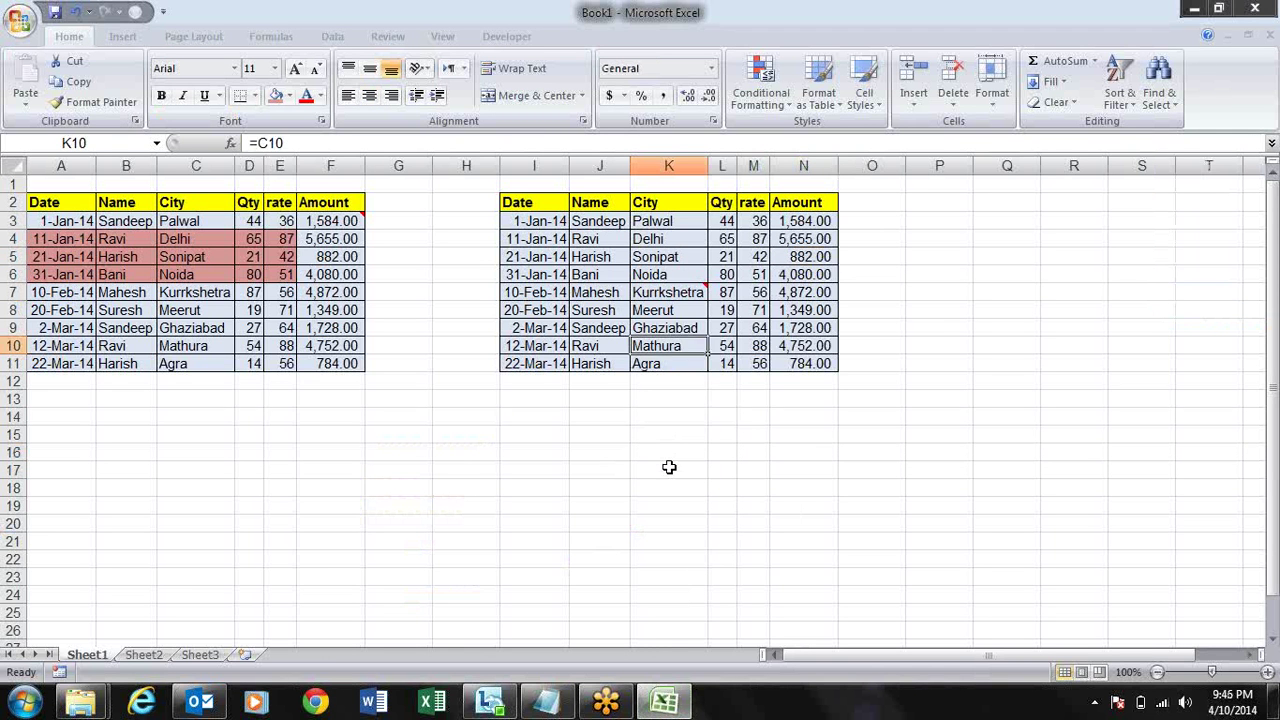